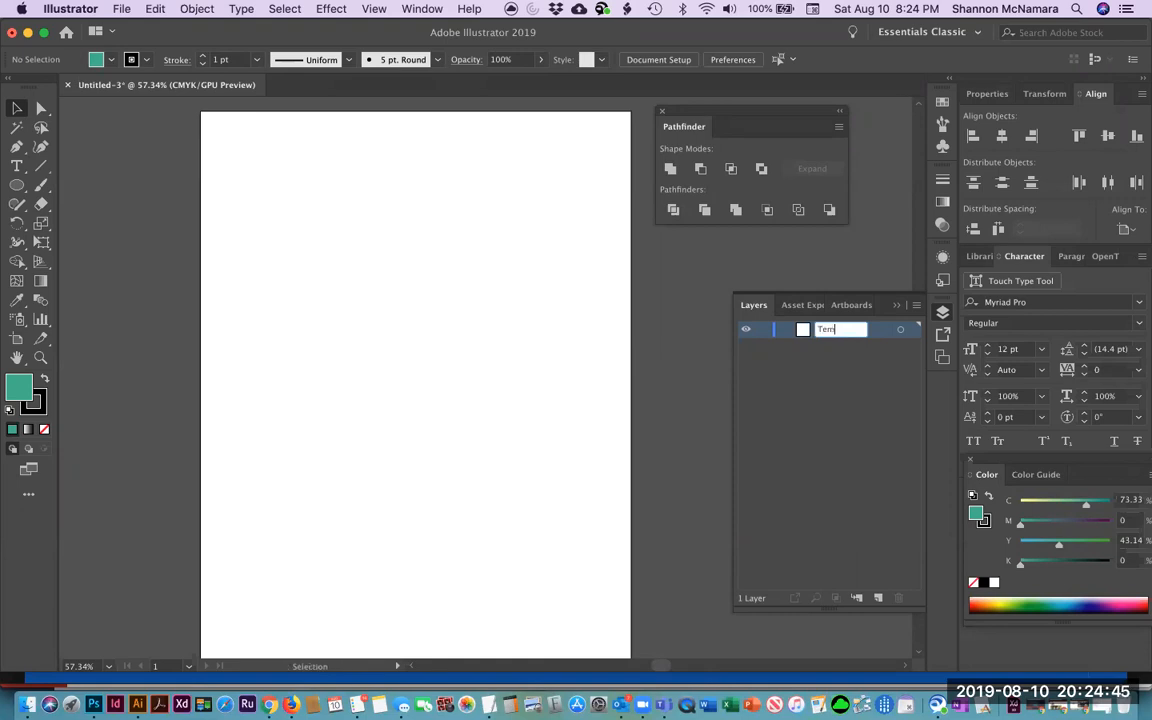
Name the layer Template and place the linked image DES103_Assign1_Cat3.jpg around the middle of the artboard.
{"action": "key", "text": "Return"}
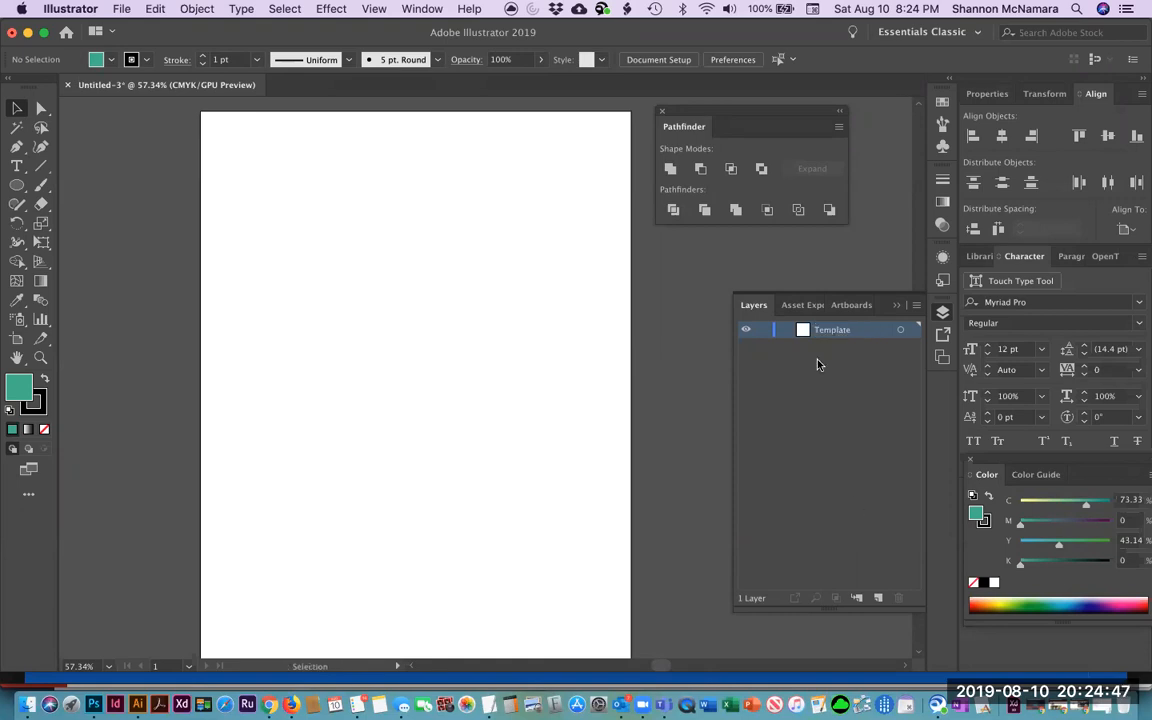
{"action": "left_click", "coordinate": [121, 8]}
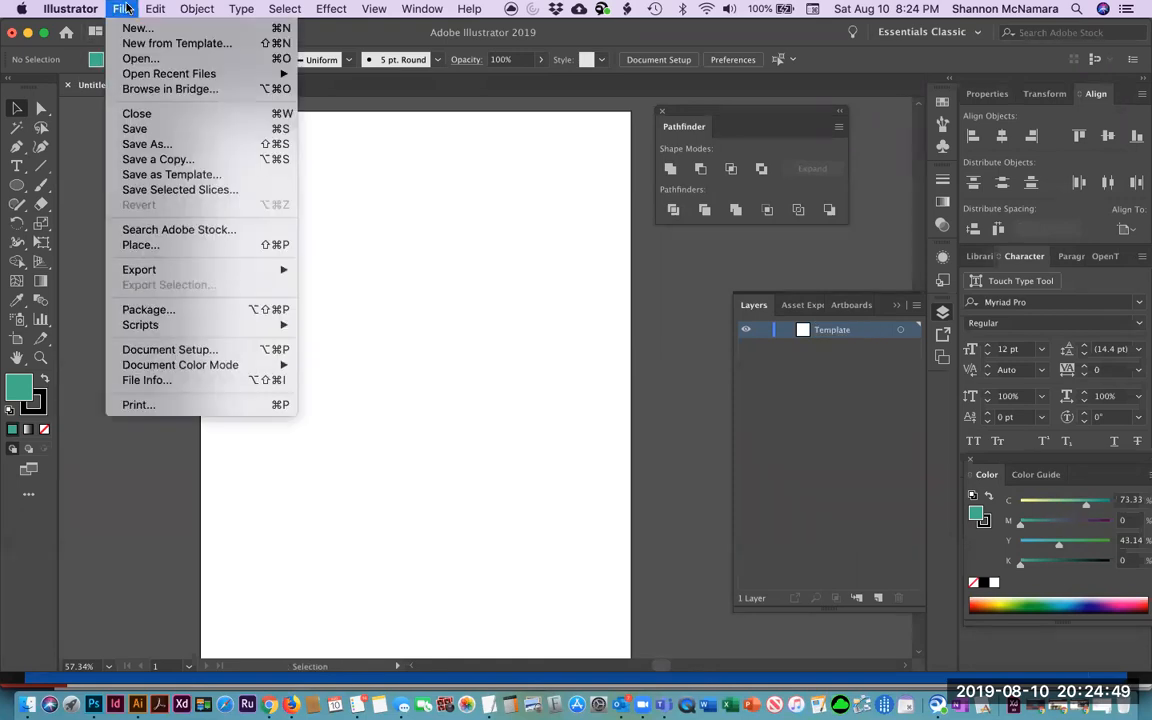
{"action": "left_click", "coordinate": [138, 245]}
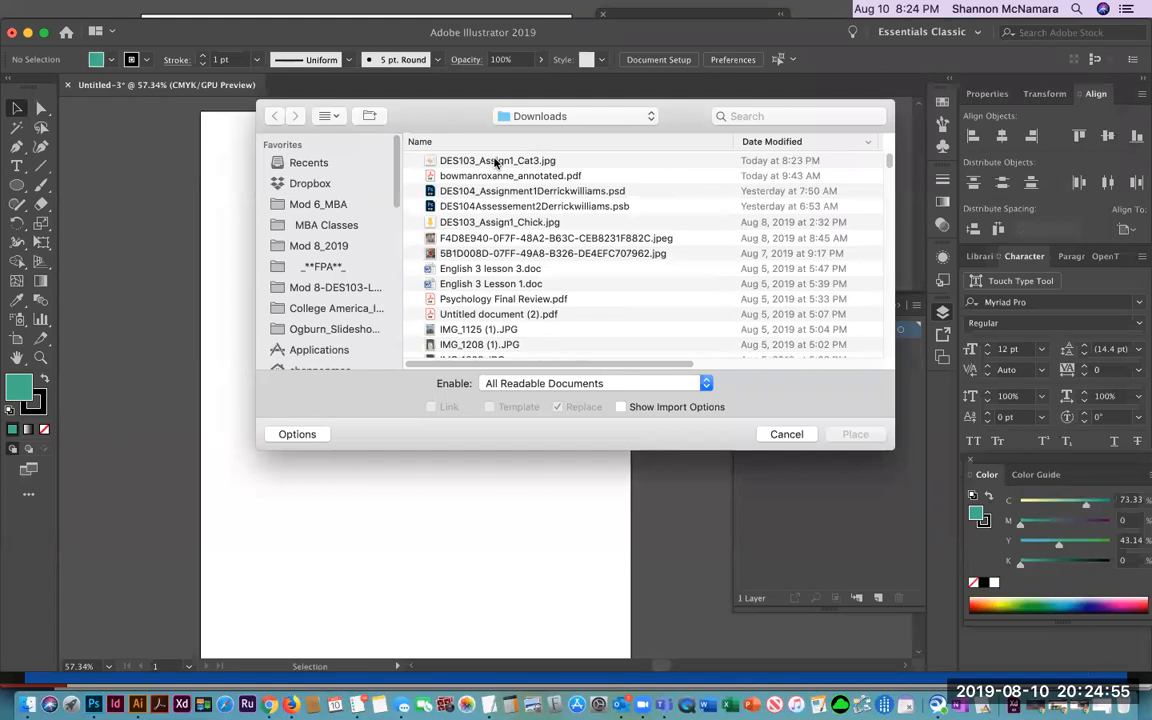
{"action": "left_click", "coordinate": [489, 160]}
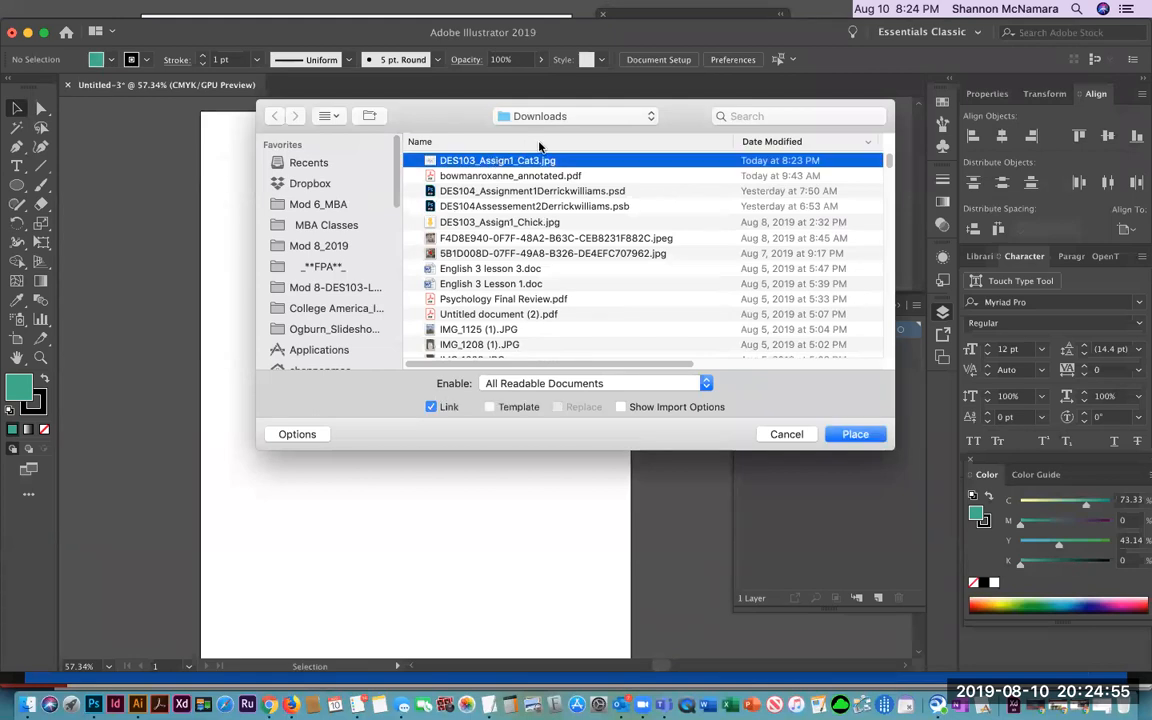
{"action": "left_click", "coordinate": [856, 434]}
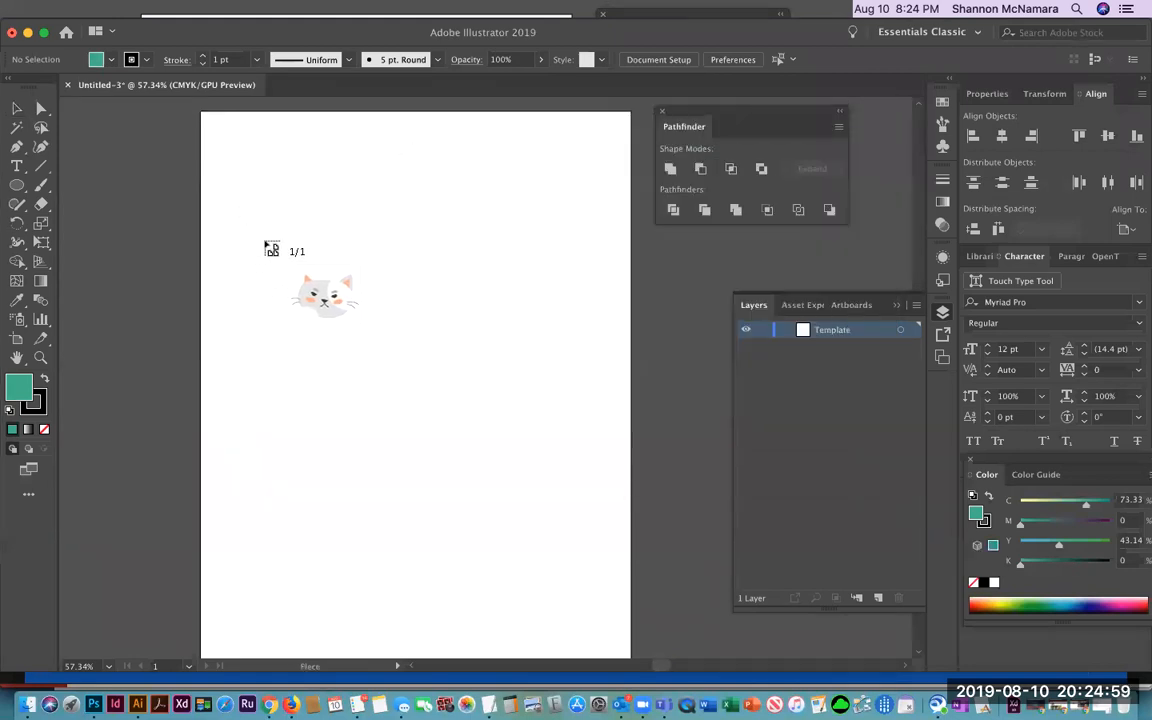
{"action": "left_click", "coordinate": [264, 240]}
{"action": "left_click_drag", "start_coordinate": [435, 392], "coordinate": [448, 419]}
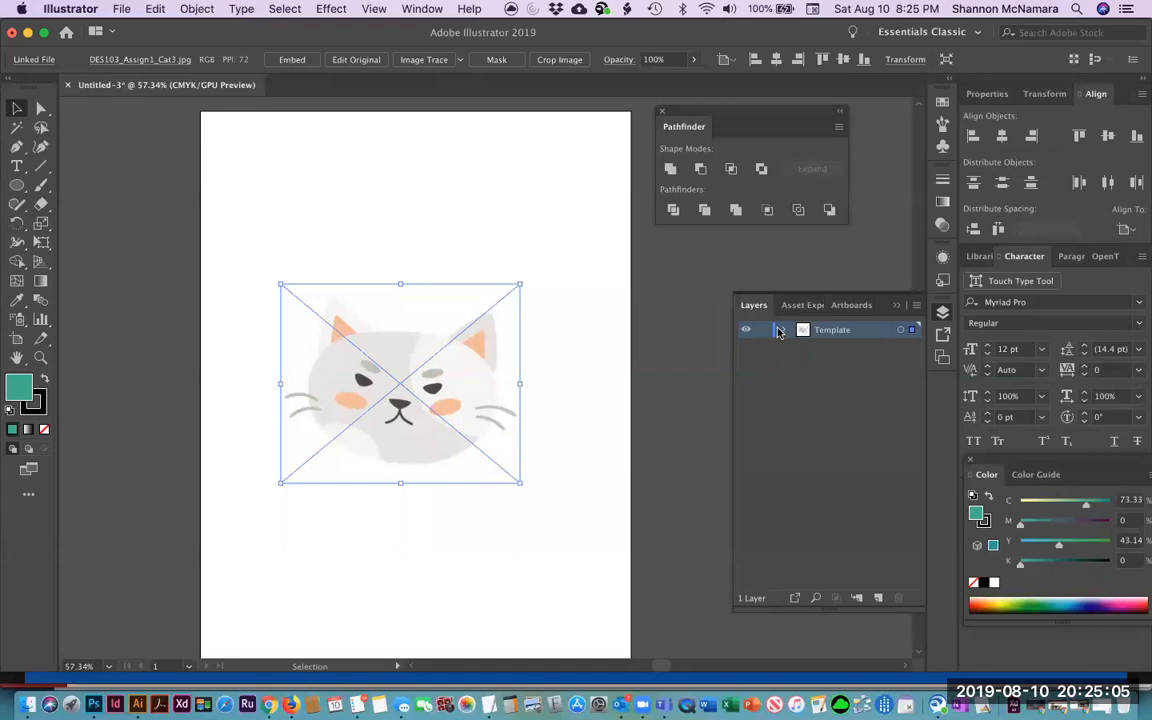
{"action": "left_click", "coordinate": [642, 704]}
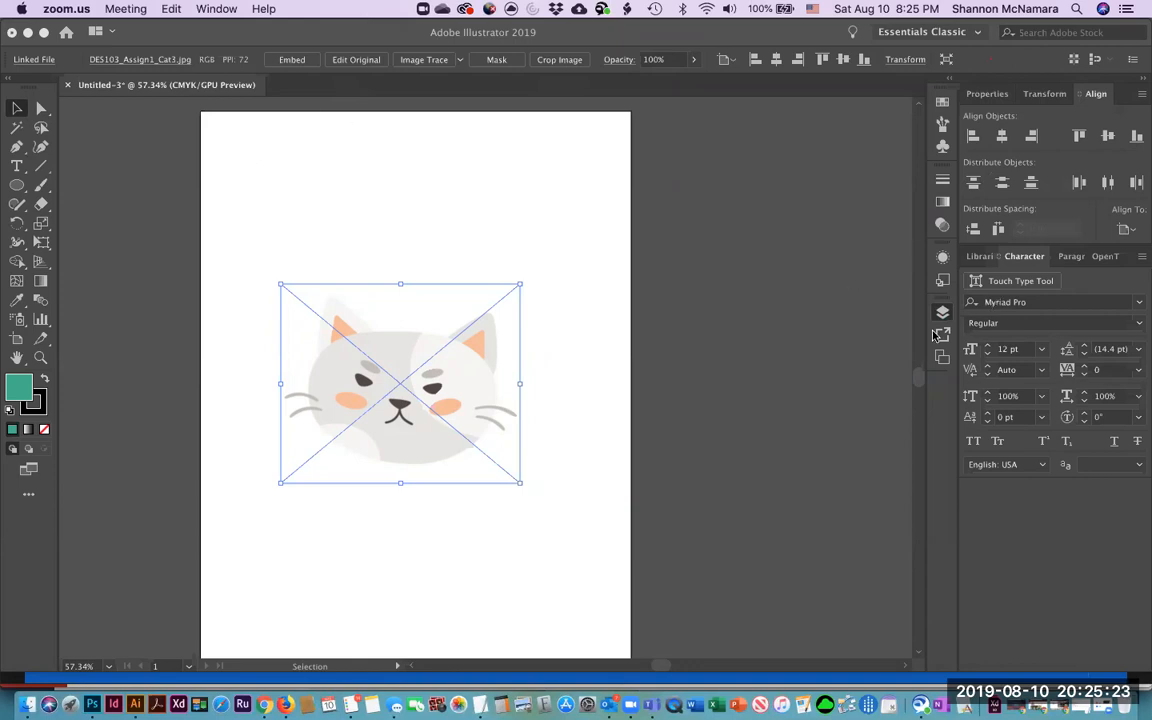
{"action": "left_click", "coordinate": [849, 285]}
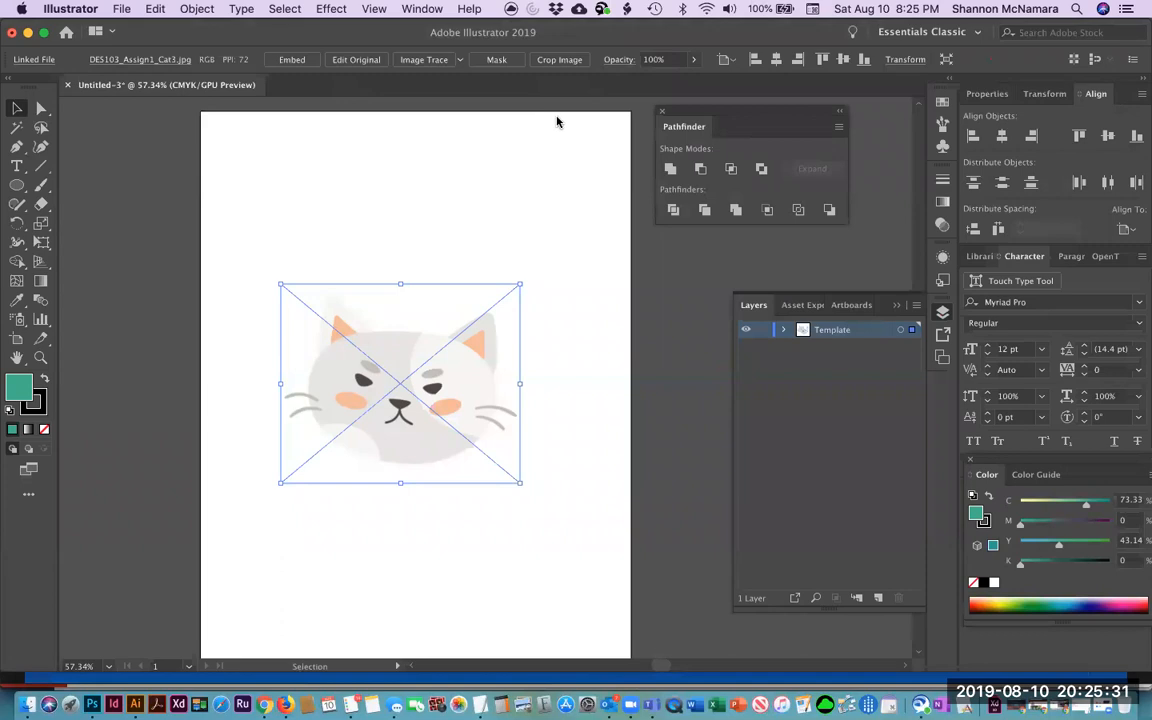
{"action": "left_click", "coordinate": [576, 160]}
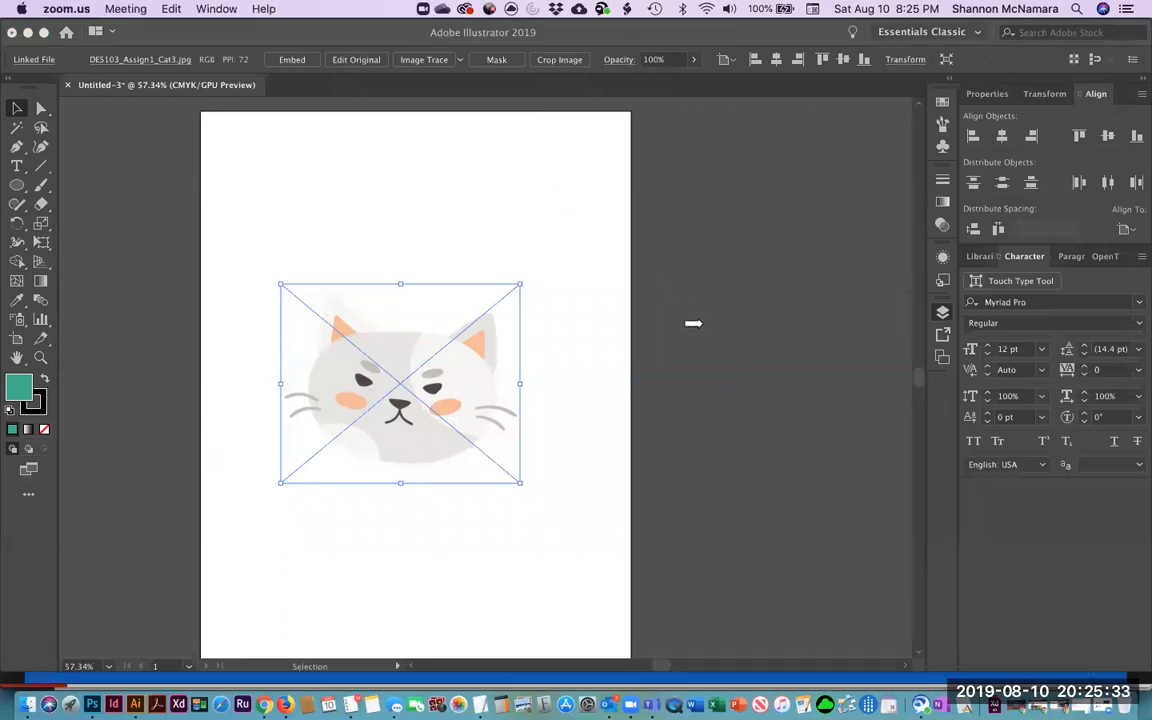
{"action": "left_click", "coordinate": [718, 344]}
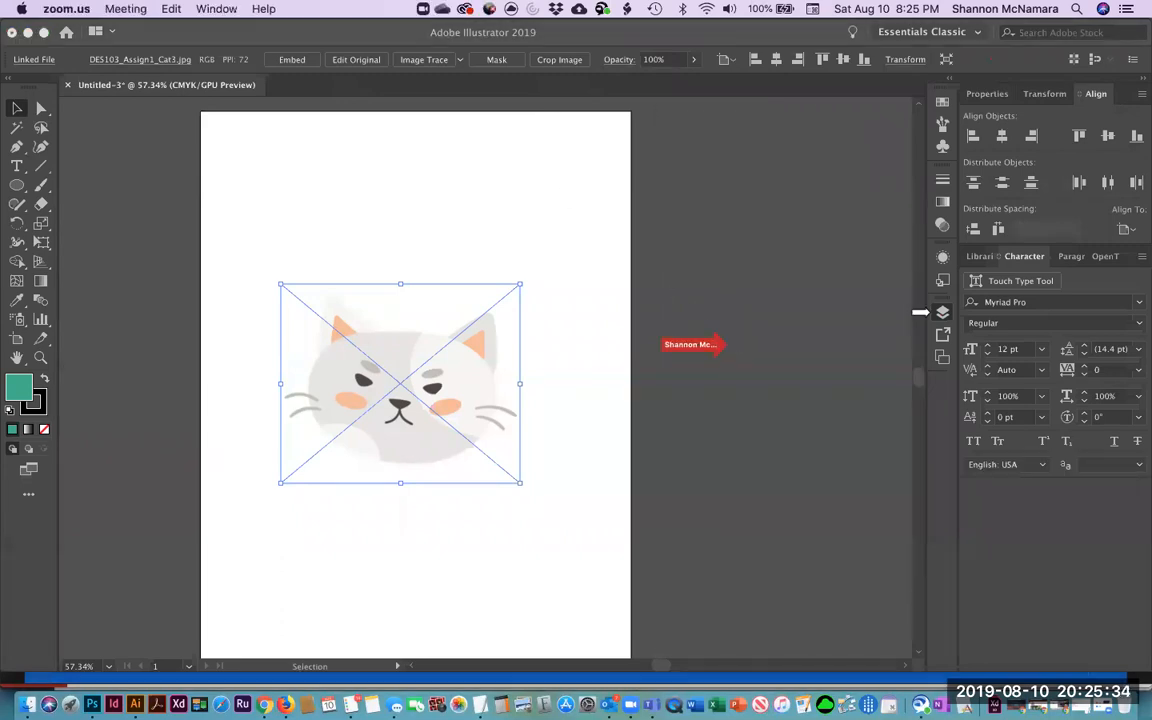
{"action": "left_click", "coordinate": [953, 312]}
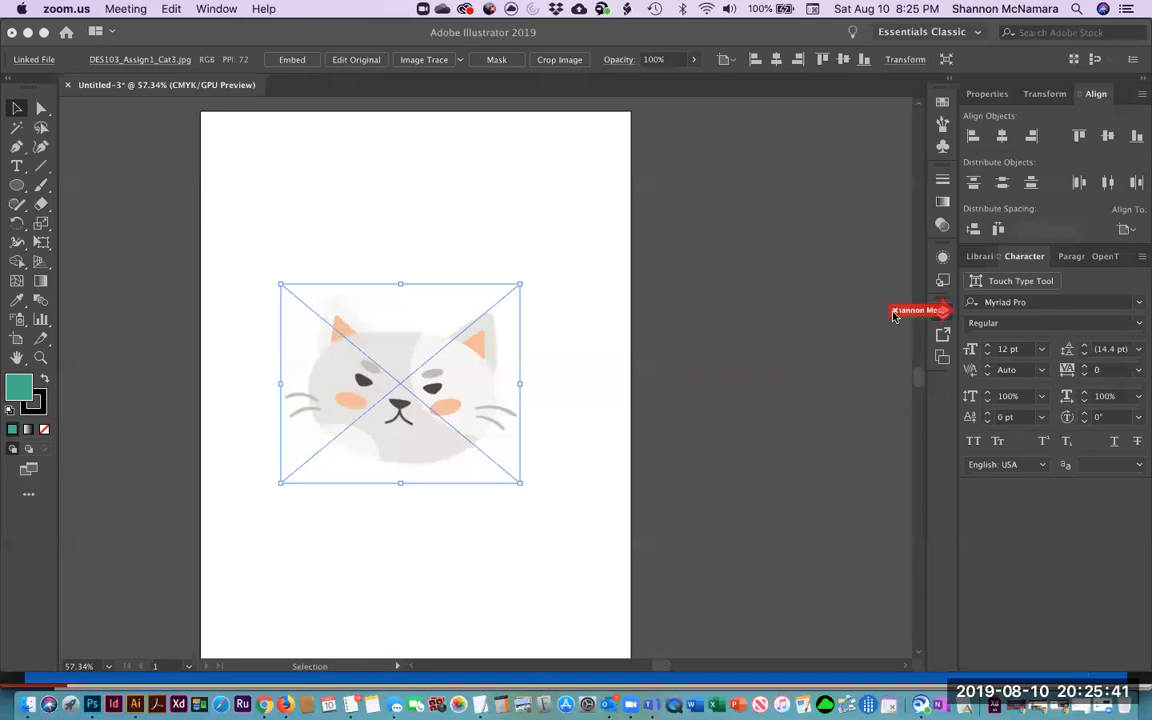
Turn on the Template option for the layer holding the cat image.
{"action": "left_click", "coordinate": [942, 312]}
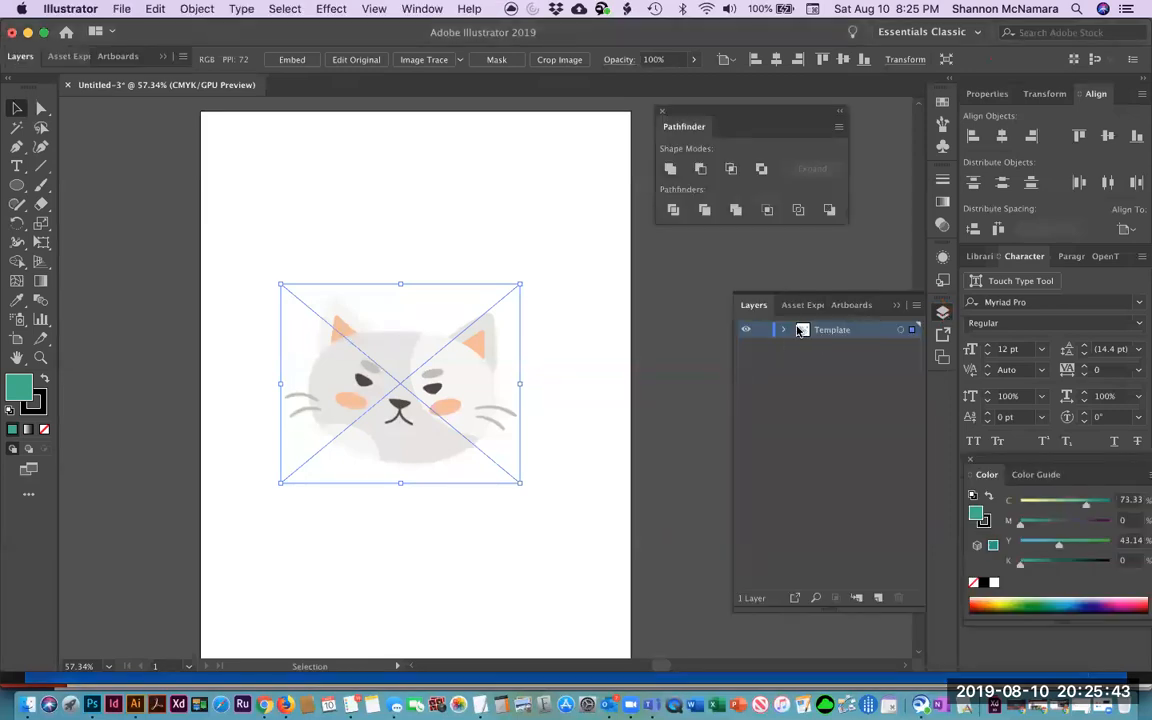
{"action": "double_click", "coordinate": [801, 336]}
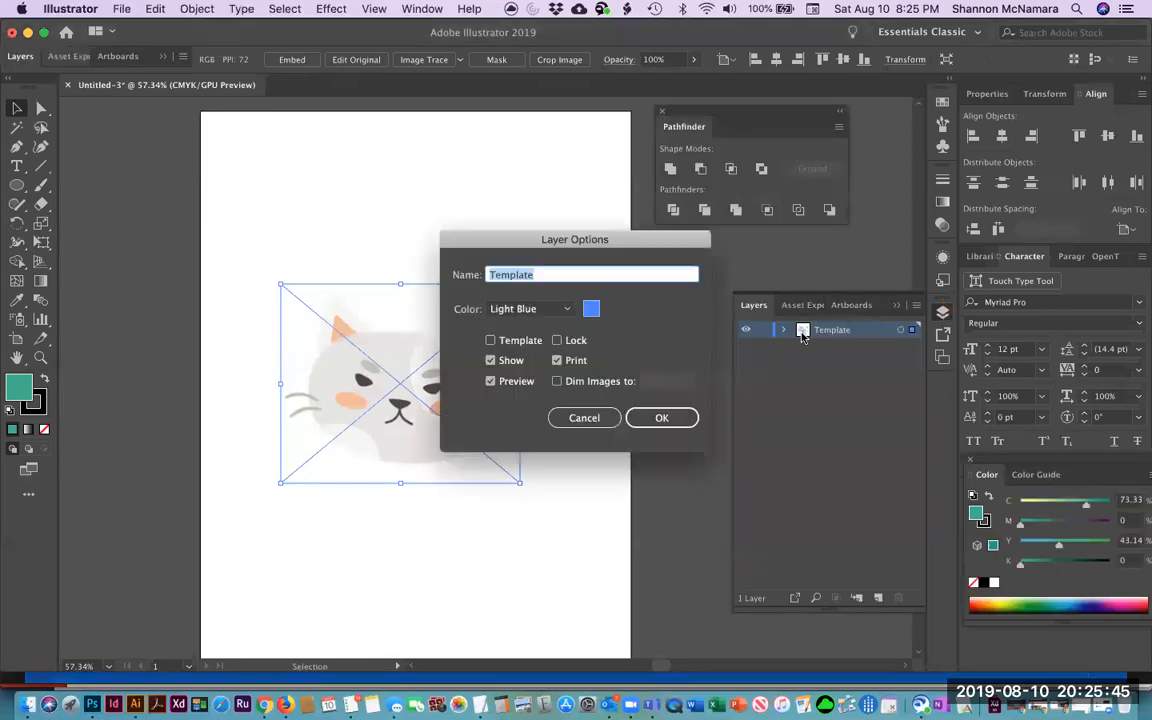
{"action": "left_click", "coordinate": [492, 340]}
{"action": "left_click", "coordinate": [662, 418]}
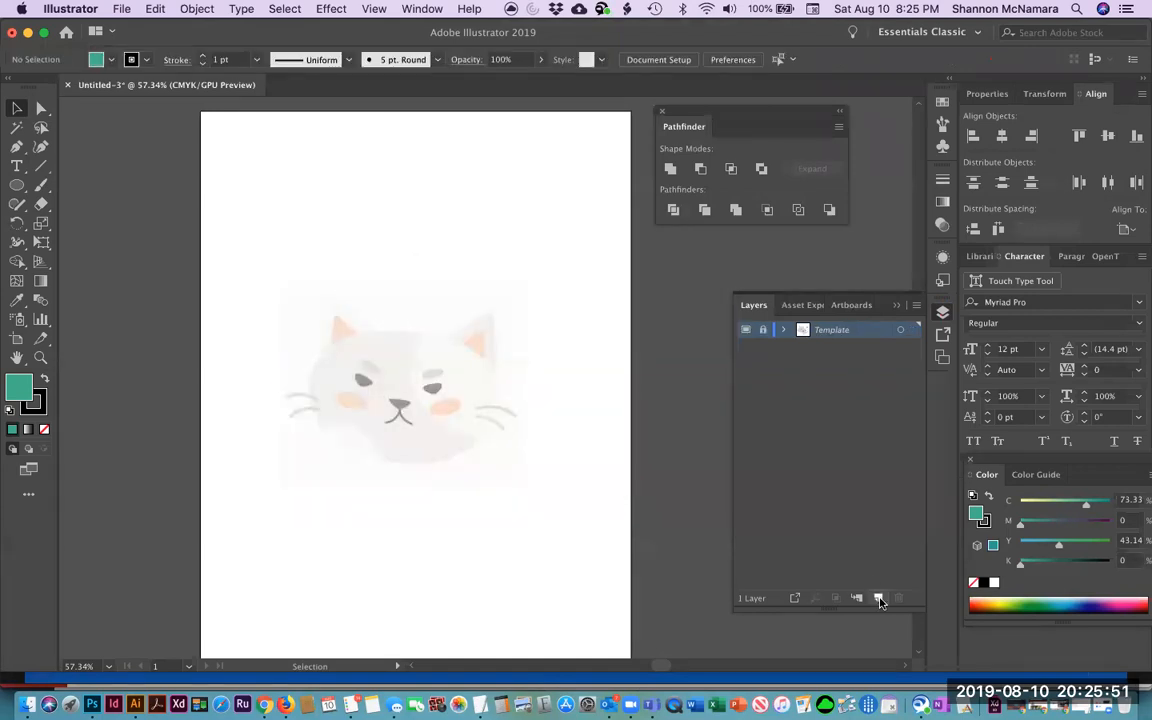
Add a new layer above the template layer and name it Final Artwork.
{"action": "left_click", "coordinate": [878, 599]}
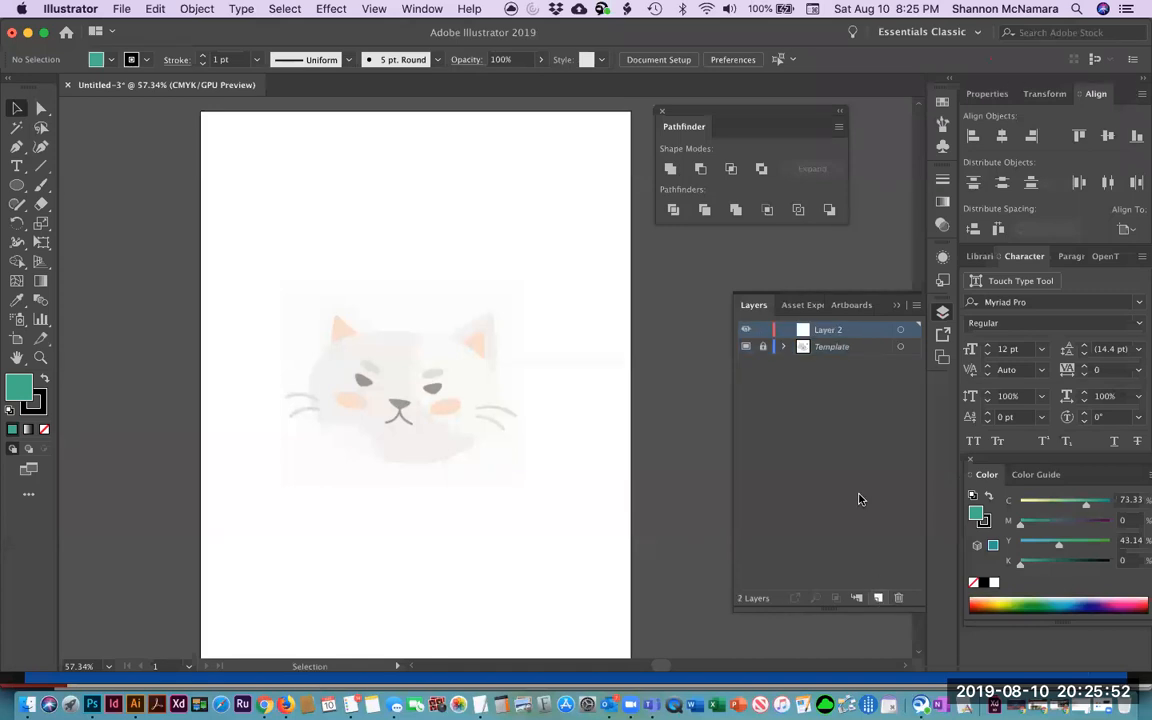
{"action": "double_click", "coordinate": [830, 331]}
{"action": "type", "text": "Final Artwork"}
{"action": "key", "text": "Return"}
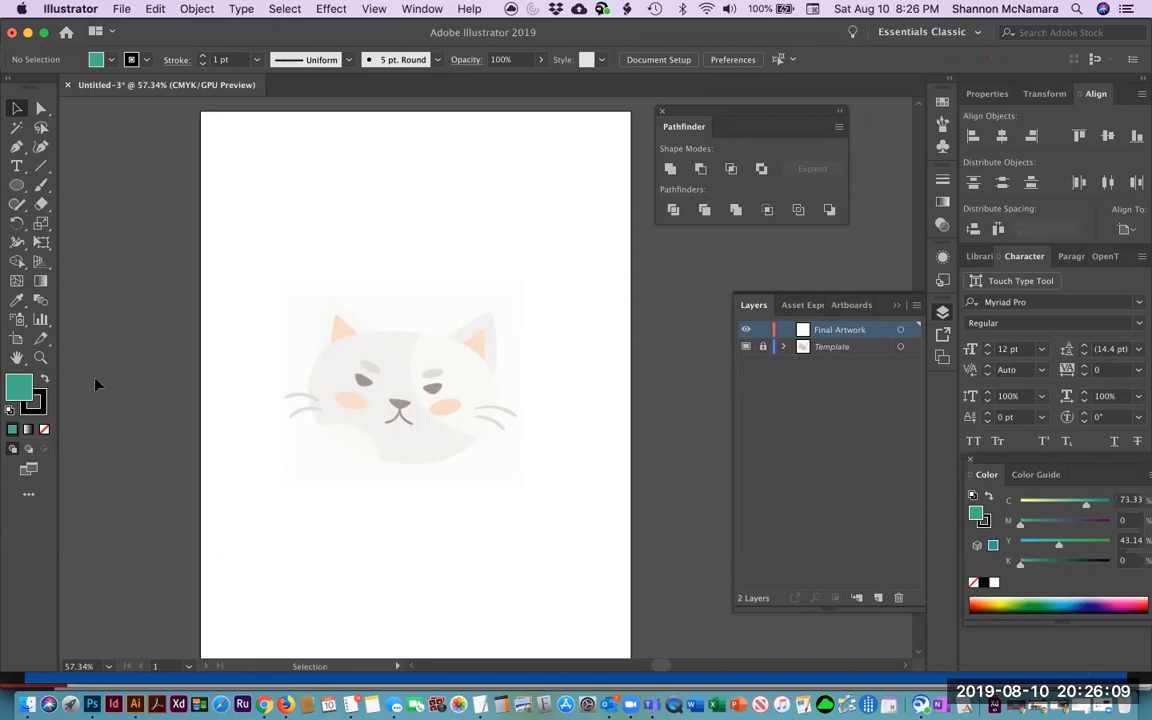
Set the fill to none and the stroke to bright pink (C 0.39, M 93.33, Y 0, K 0).
{"action": "left_click", "coordinate": [44, 430]}
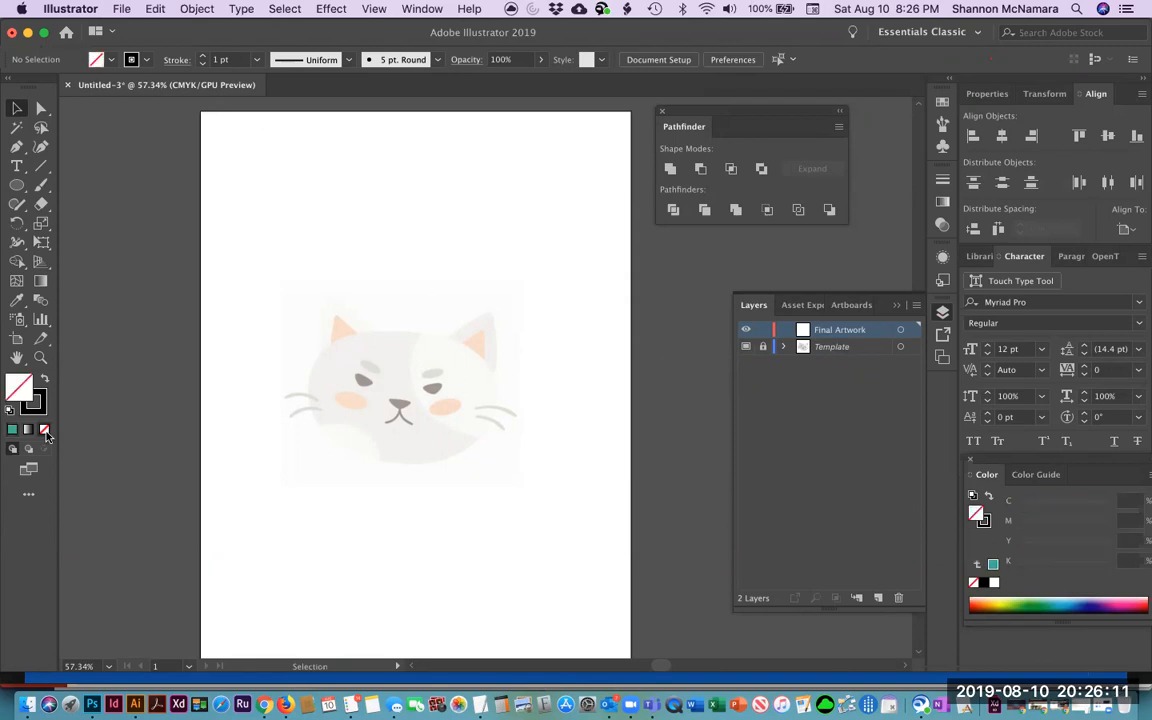
{"action": "left_click", "coordinate": [40, 406]}
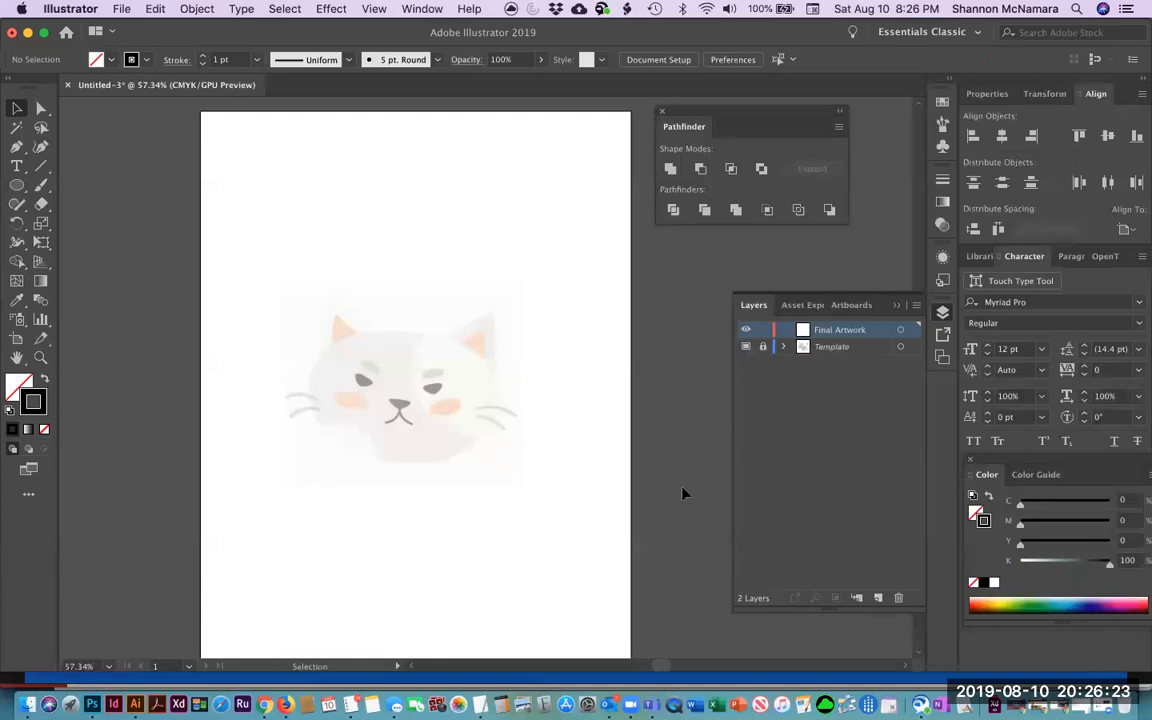
{"action": "left_click", "coordinate": [1126, 601]}
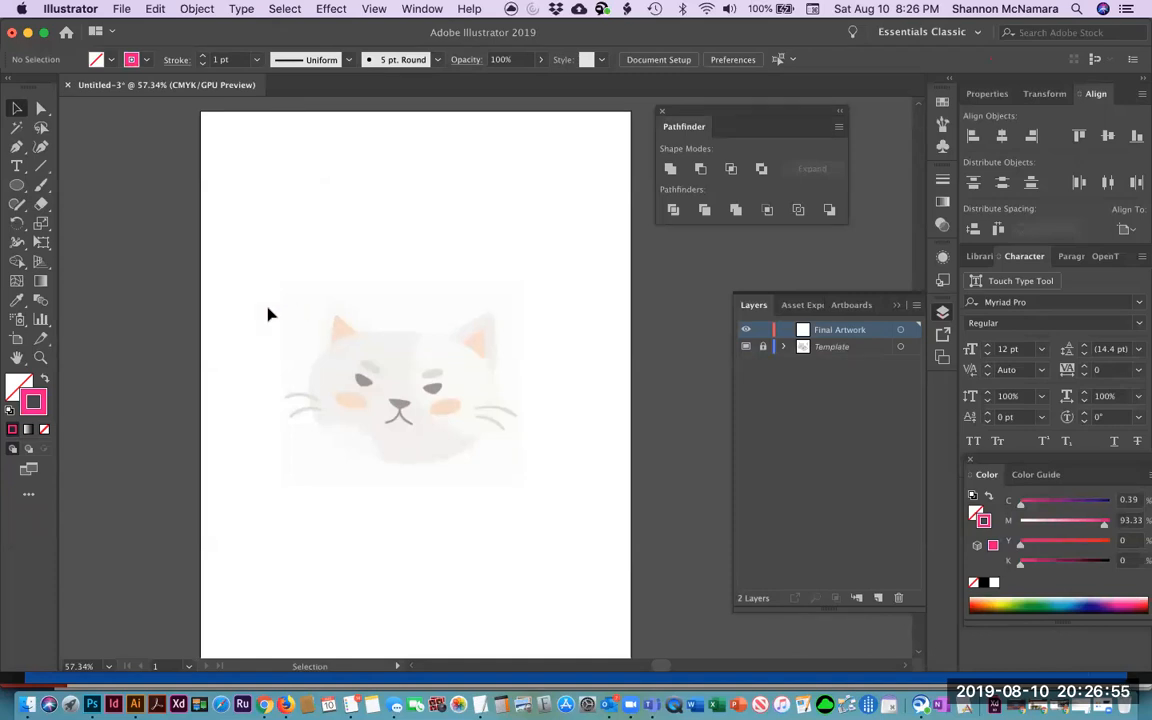
Show the rulers around the document.
{"action": "left_click", "coordinate": [375, 10]}
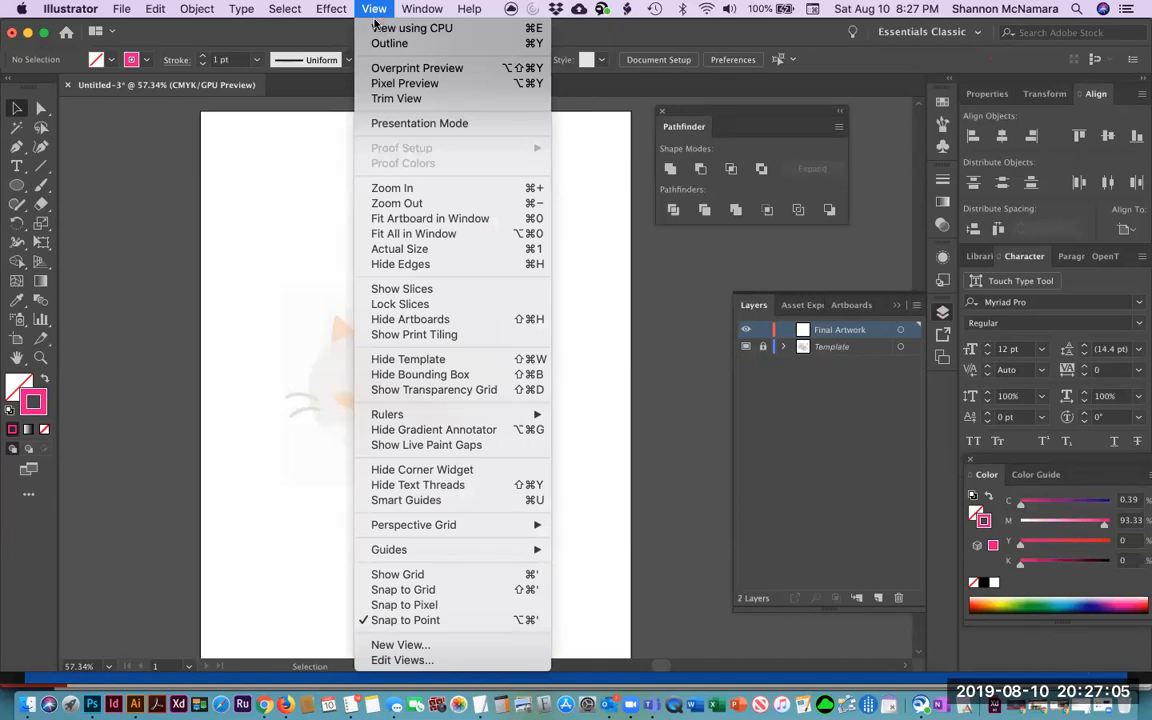
{"action": "mouse_move", "coordinate": [419, 412]}
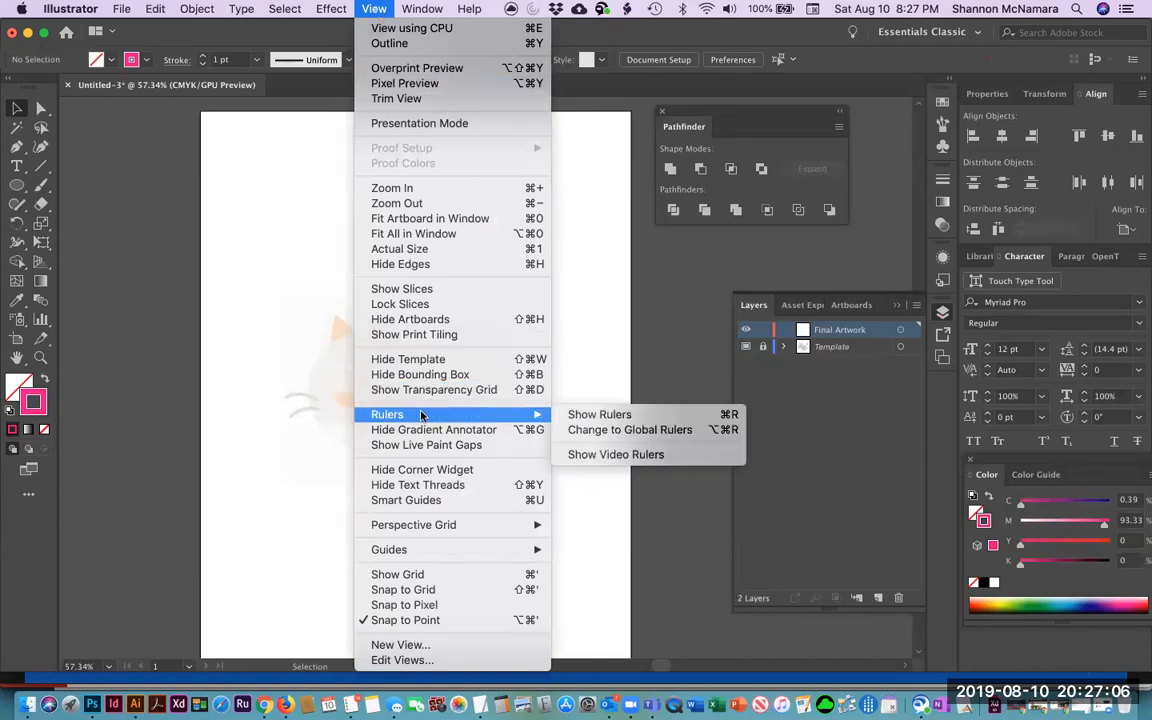
{"action": "left_click", "coordinate": [608, 418]}
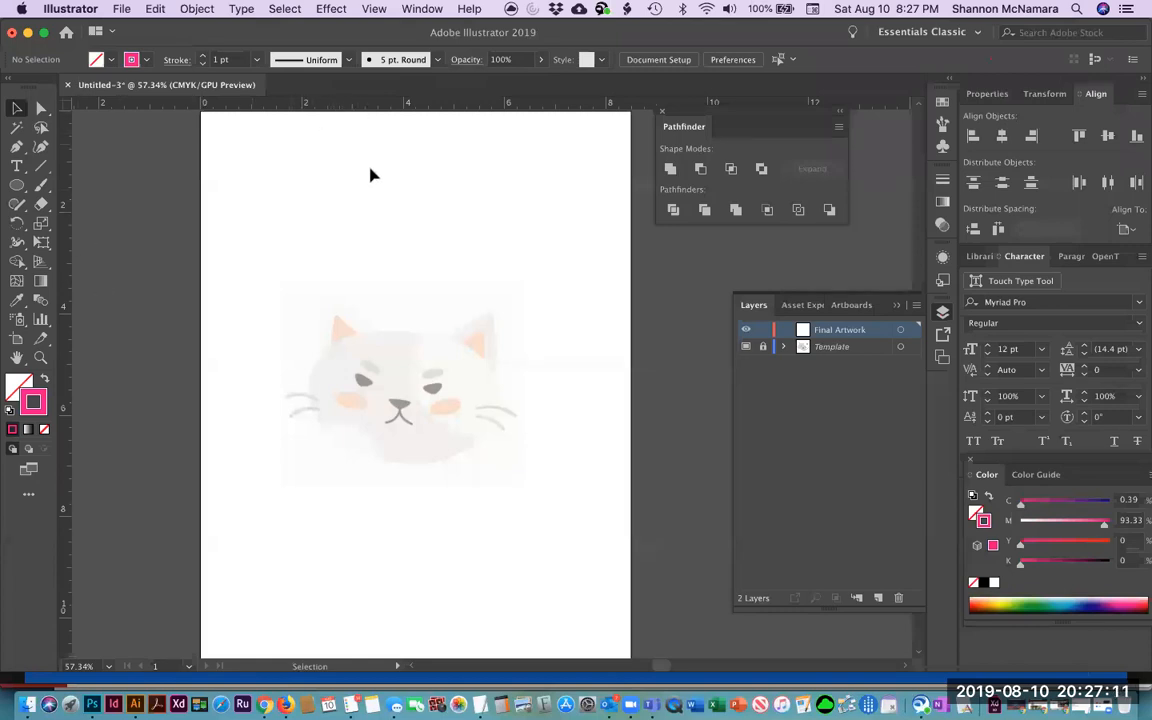
Add a horizontal guide along the upper edge of the cat's head, between the ears.
{"action": "key", "text": "z"}
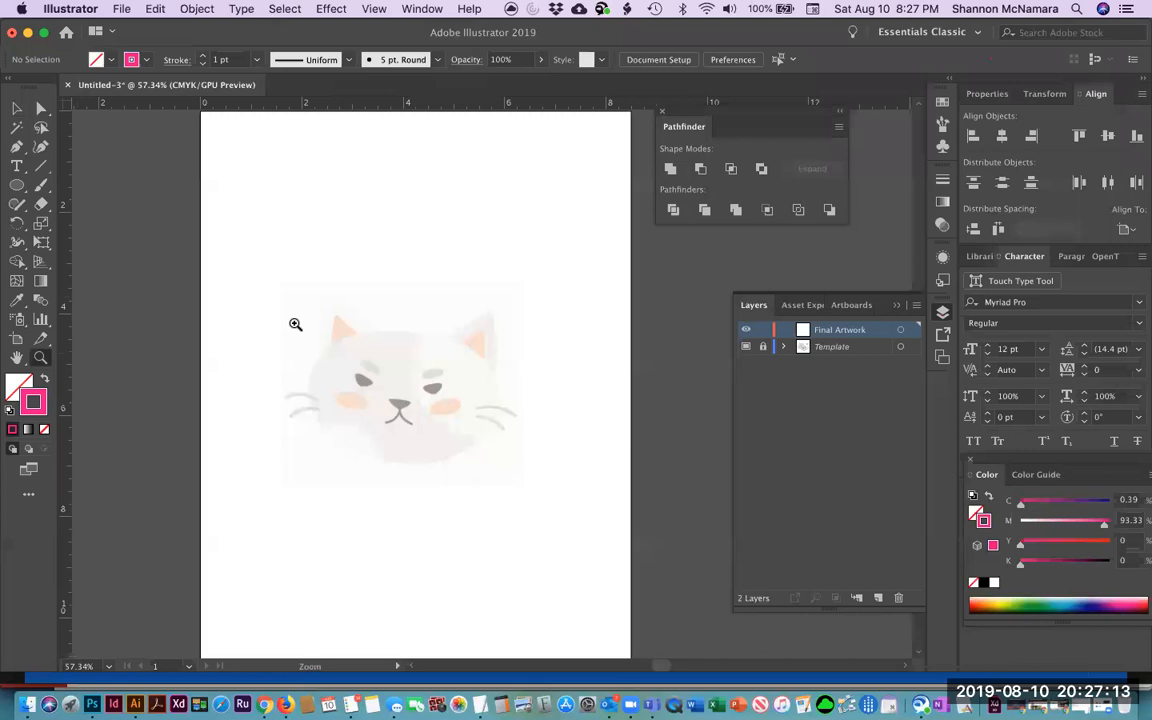
{"action": "left_click_drag", "start_coordinate": [367, 310], "coordinate": [437, 352]}
{"action": "key", "text": "v"}
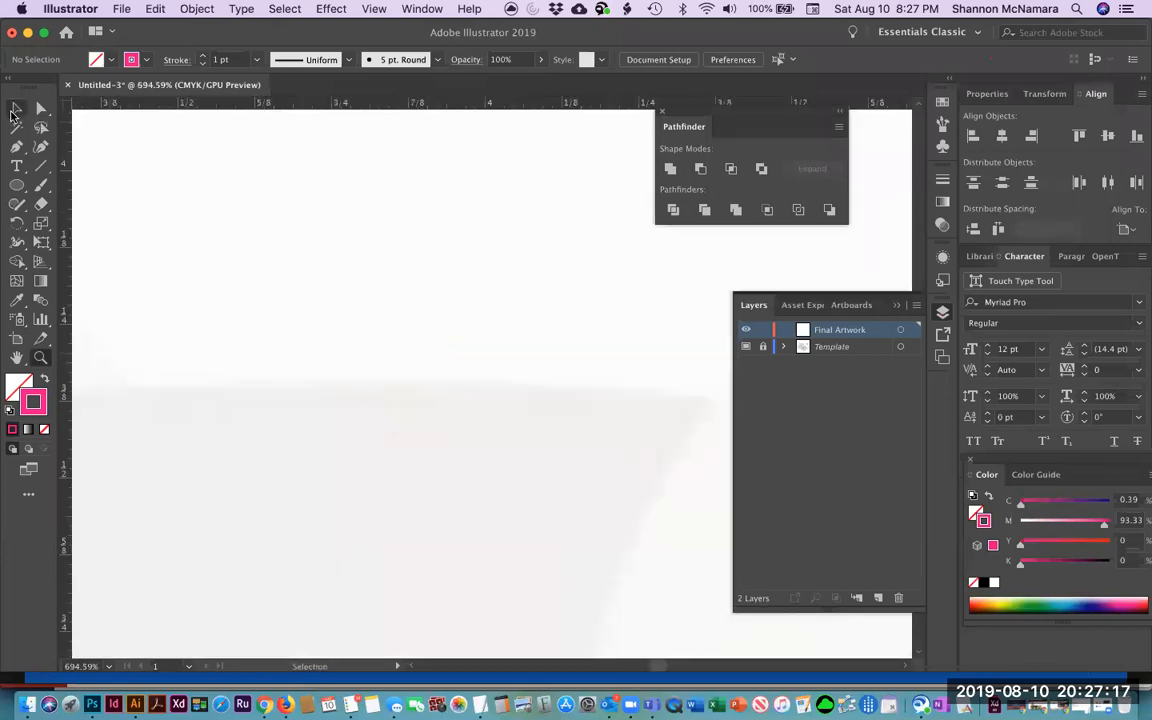
{"action": "left_click_drag", "start_coordinate": [382, 103], "coordinate": [367, 379]}
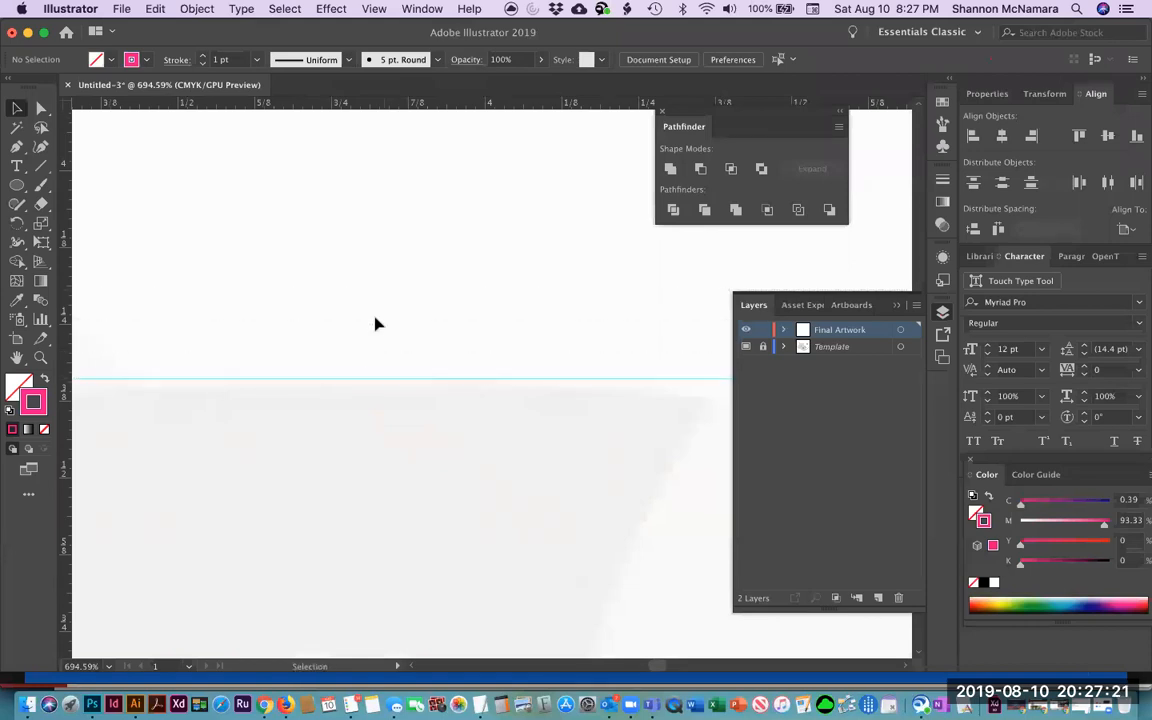
{"action": "key", "text": "super+0"}
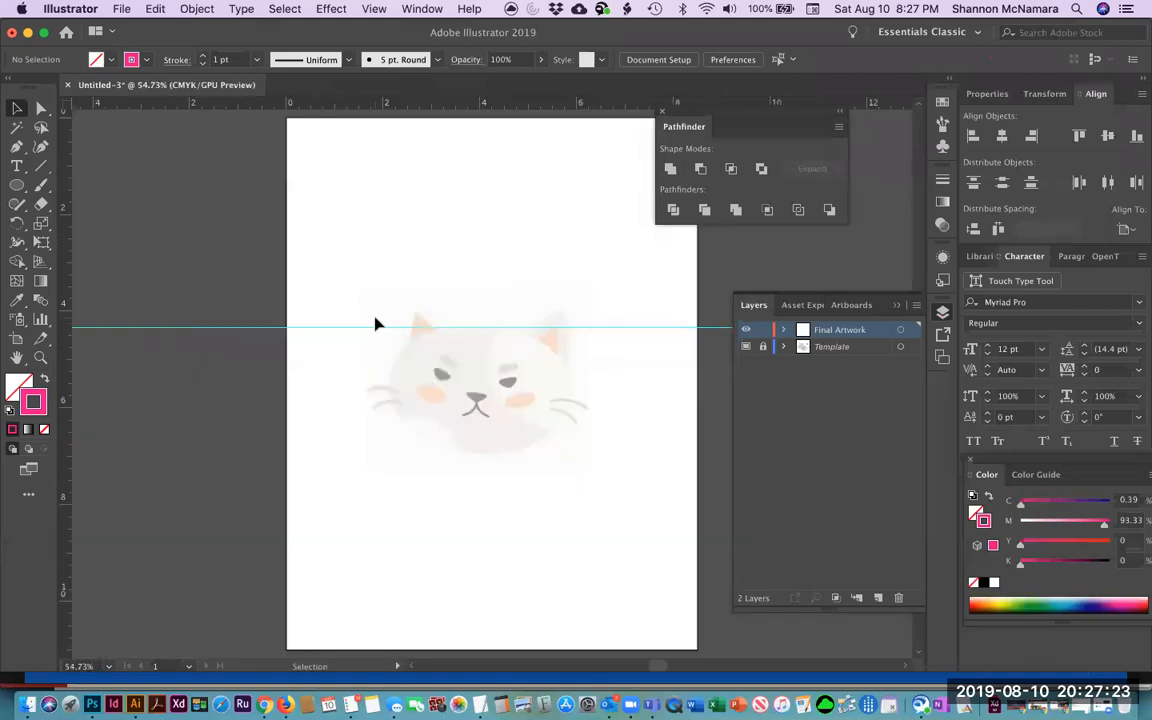
Add a vertical guide along the left edge of the cat's head.
{"action": "key", "text": "z"}
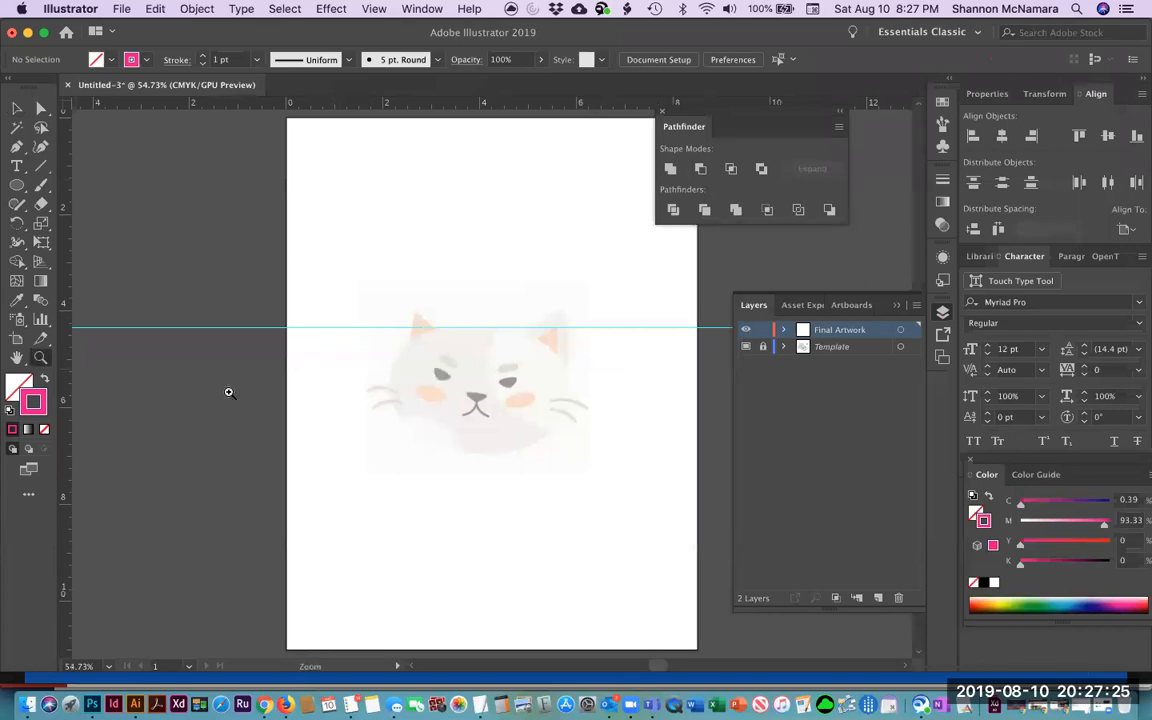
{"action": "left_click_drag", "start_coordinate": [372, 366], "coordinate": [406, 406]}
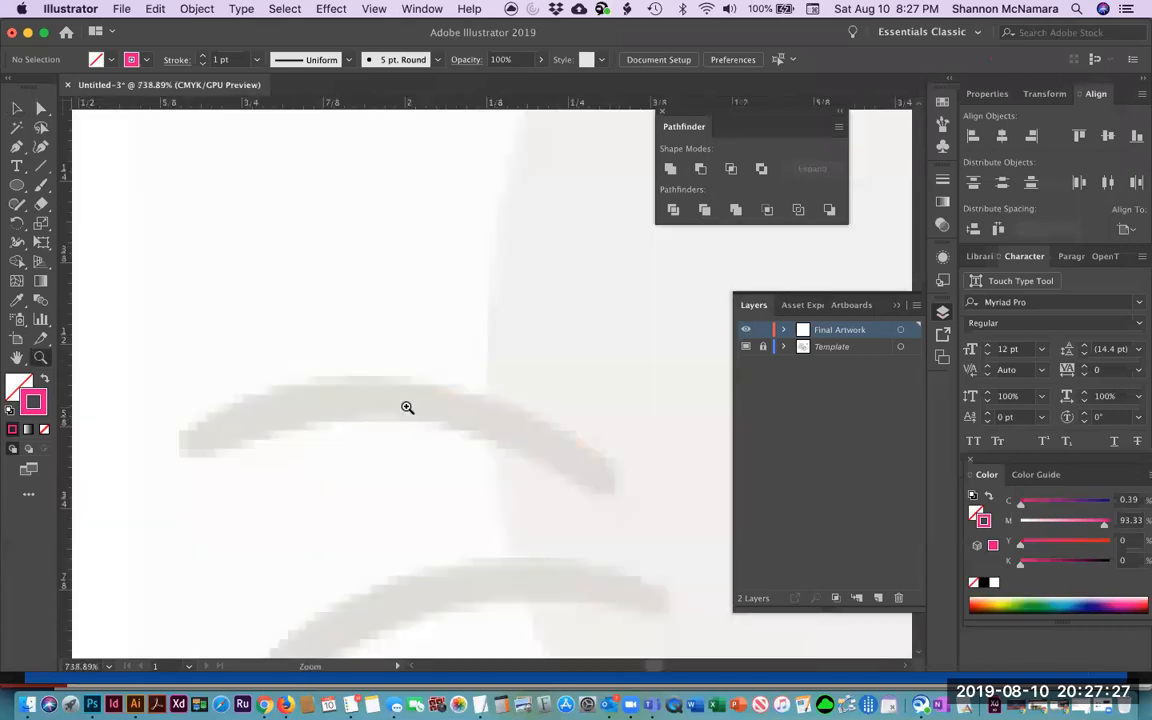
{"action": "left_click", "coordinate": [20, 107]}
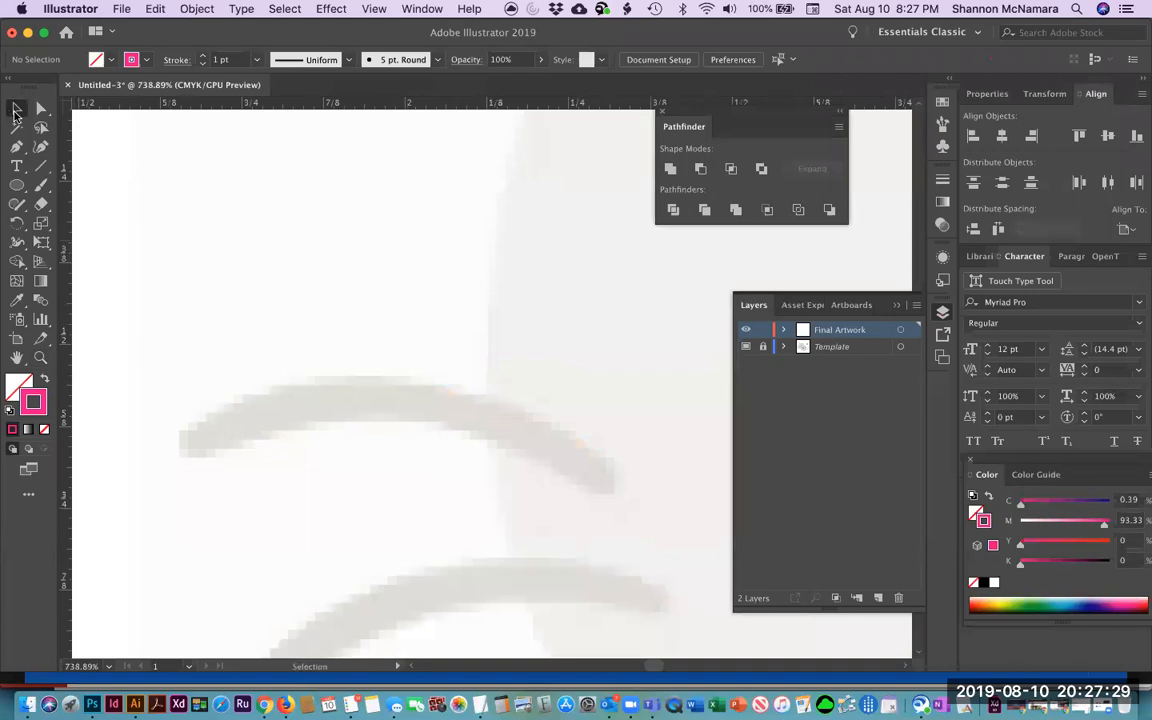
{"action": "left_click_drag", "start_coordinate": [63, 205], "coordinate": [487, 291]}
{"action": "key", "text": "super+0"}
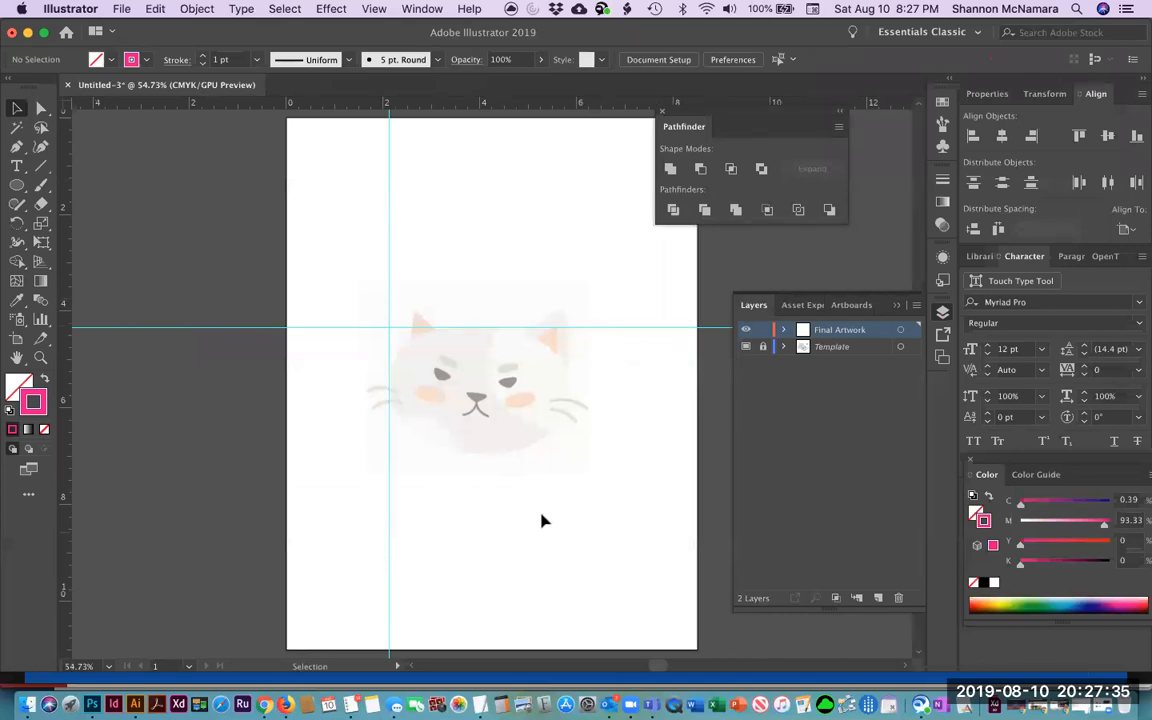
Add a horizontal guide along the lower edge of the cat's head, under the chin.
{"action": "key", "text": "z"}
{"action": "left_click_drag", "start_coordinate": [477, 452], "coordinate": [502, 469]}
{"action": "scroll", "coordinate": [506, 437], "scroll_direction": "right", "scroll_amount": 5}
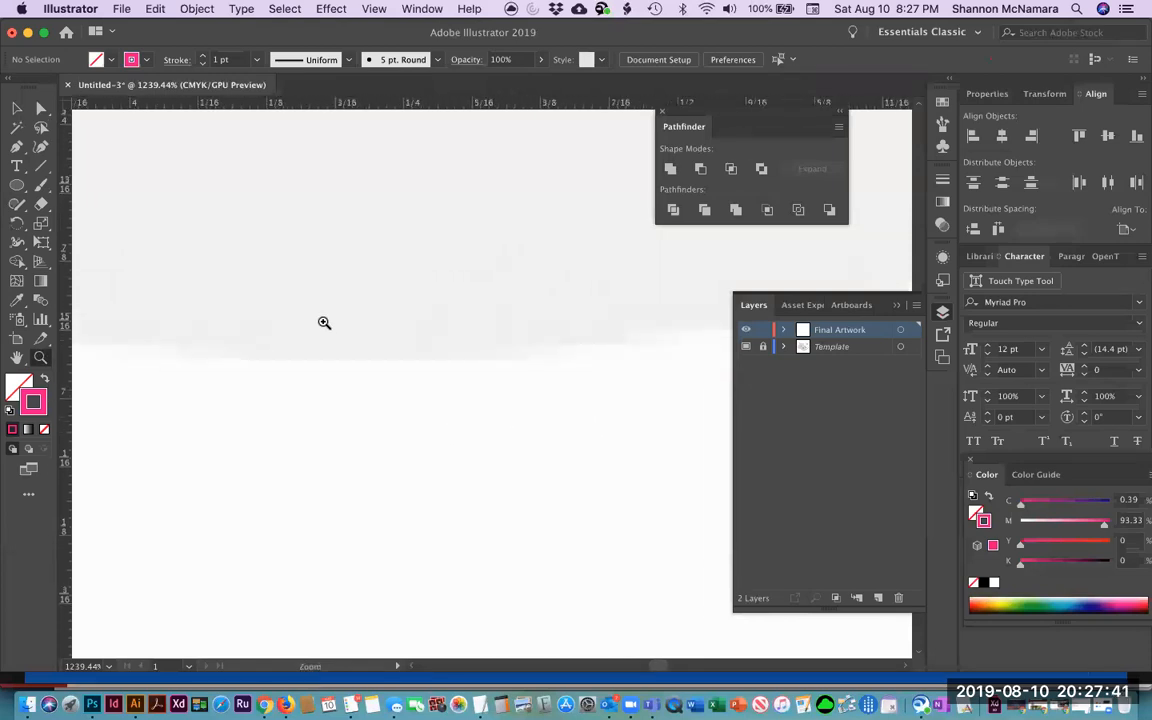
{"action": "left_click", "coordinate": [16, 108]}
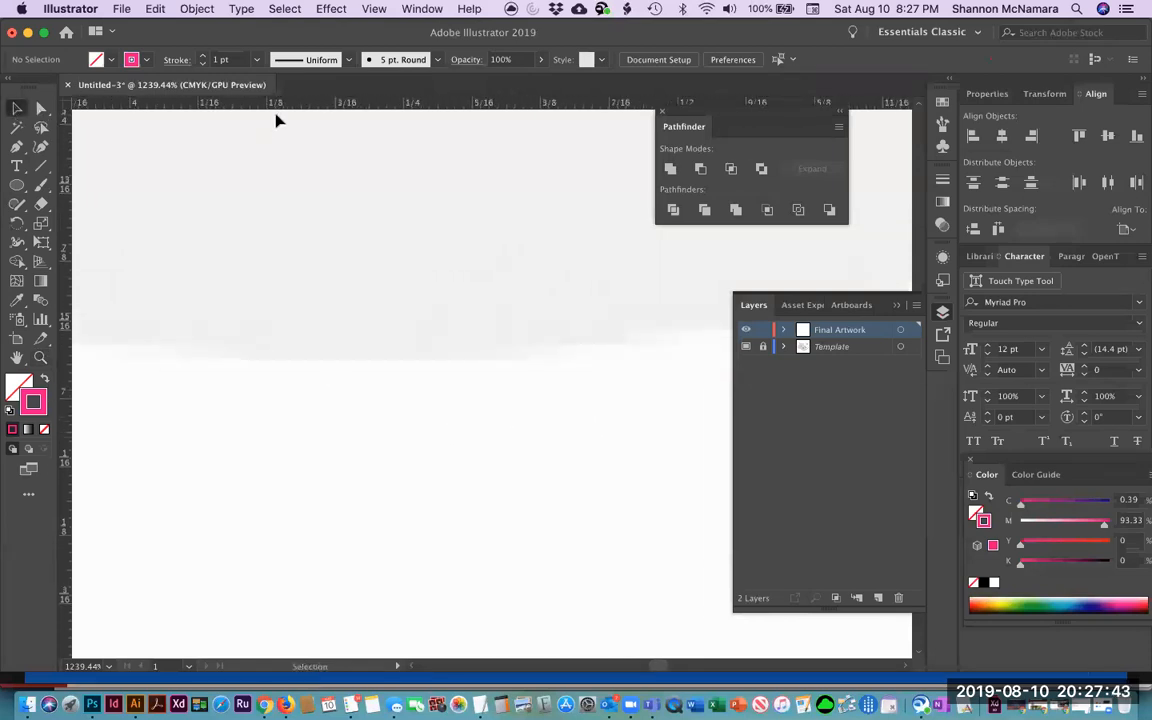
{"action": "left_click_drag", "start_coordinate": [313, 135], "coordinate": [372, 359]}
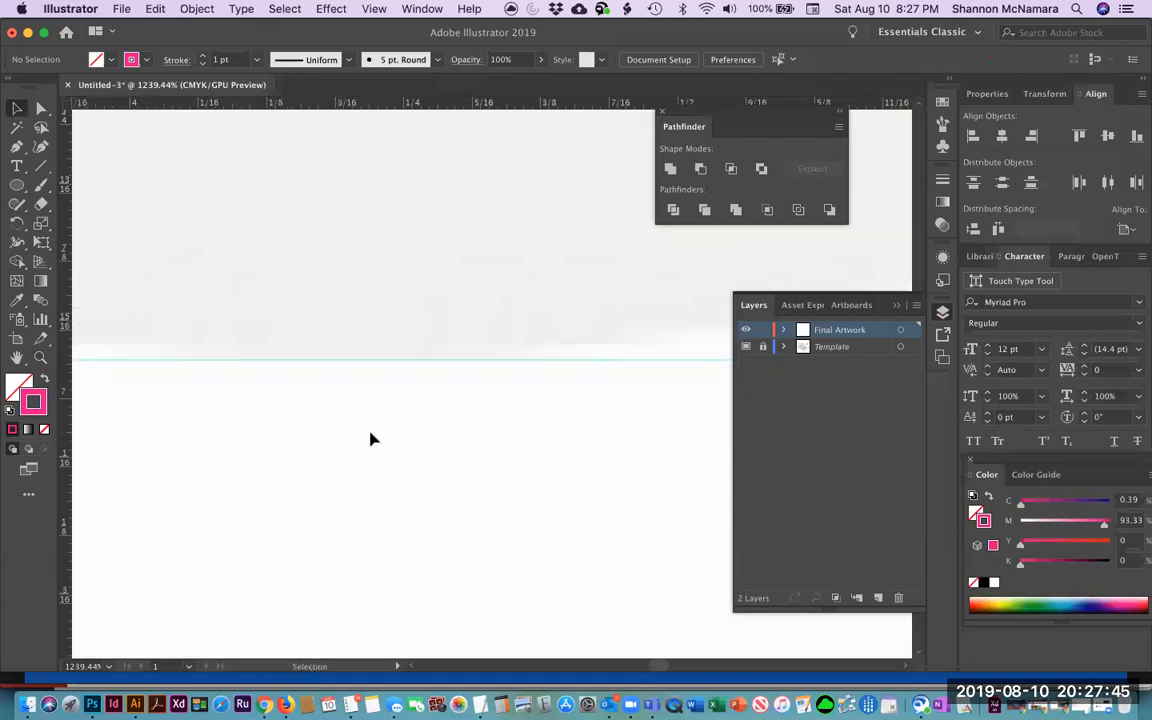
{"action": "key", "text": "super+0"}
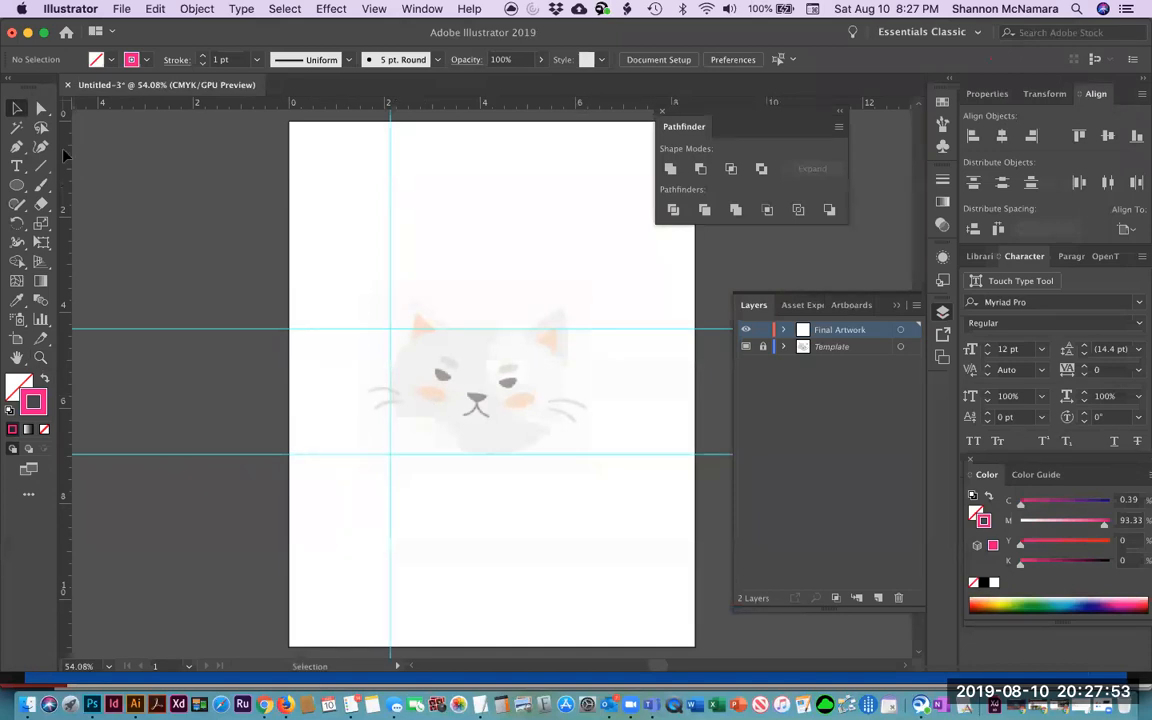
Draw an ellipse over the cat's head, starting at the guides' upper corner and ending on the lower guide.
{"action": "left_click", "coordinate": [16, 186]}
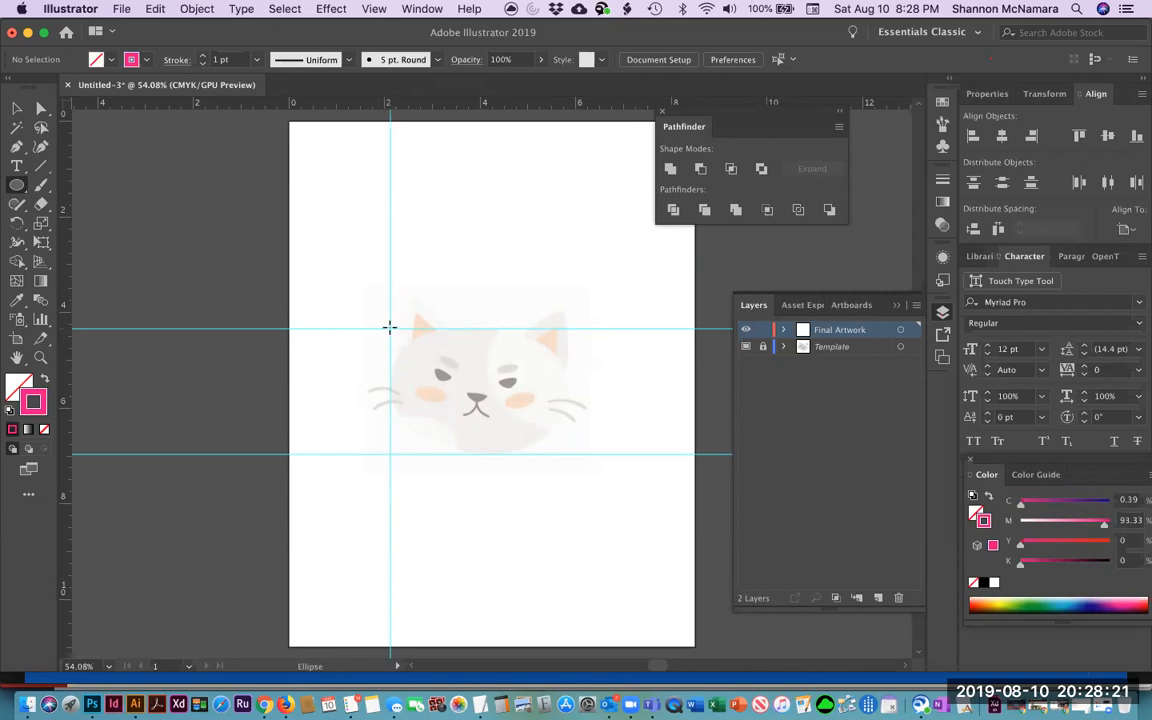
{"action": "left_click_drag", "start_coordinate": [389, 327], "coordinate": [568, 454]}
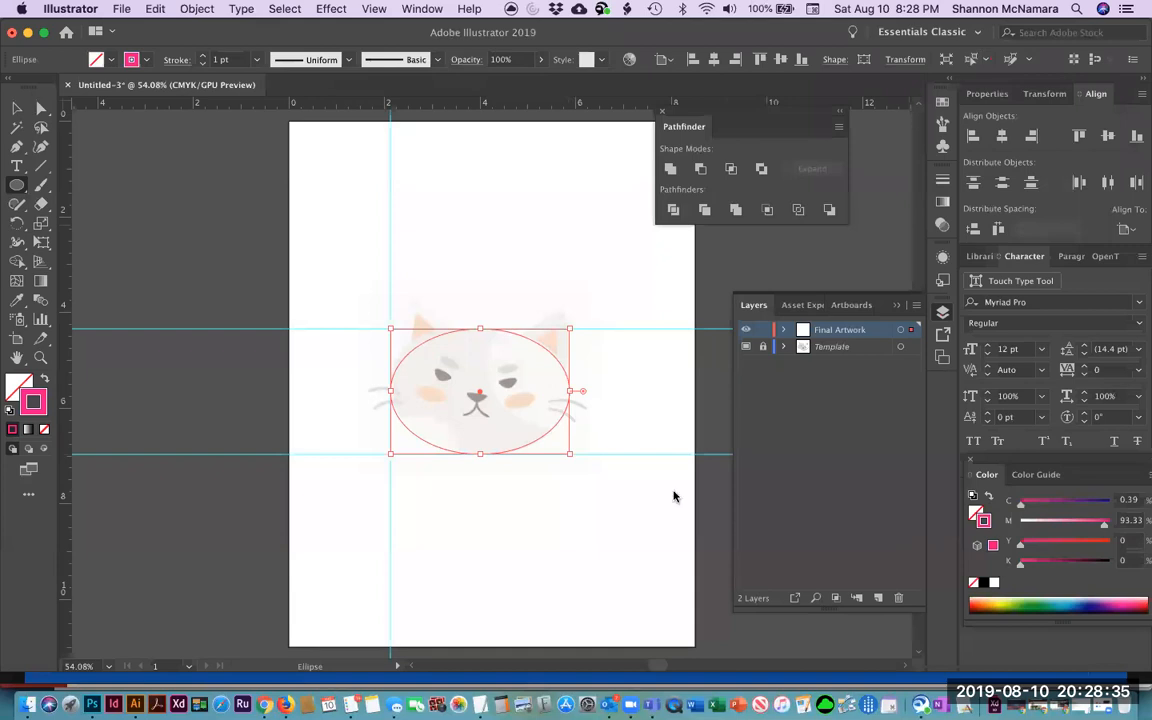
{"action": "left_click", "coordinate": [628, 705]}
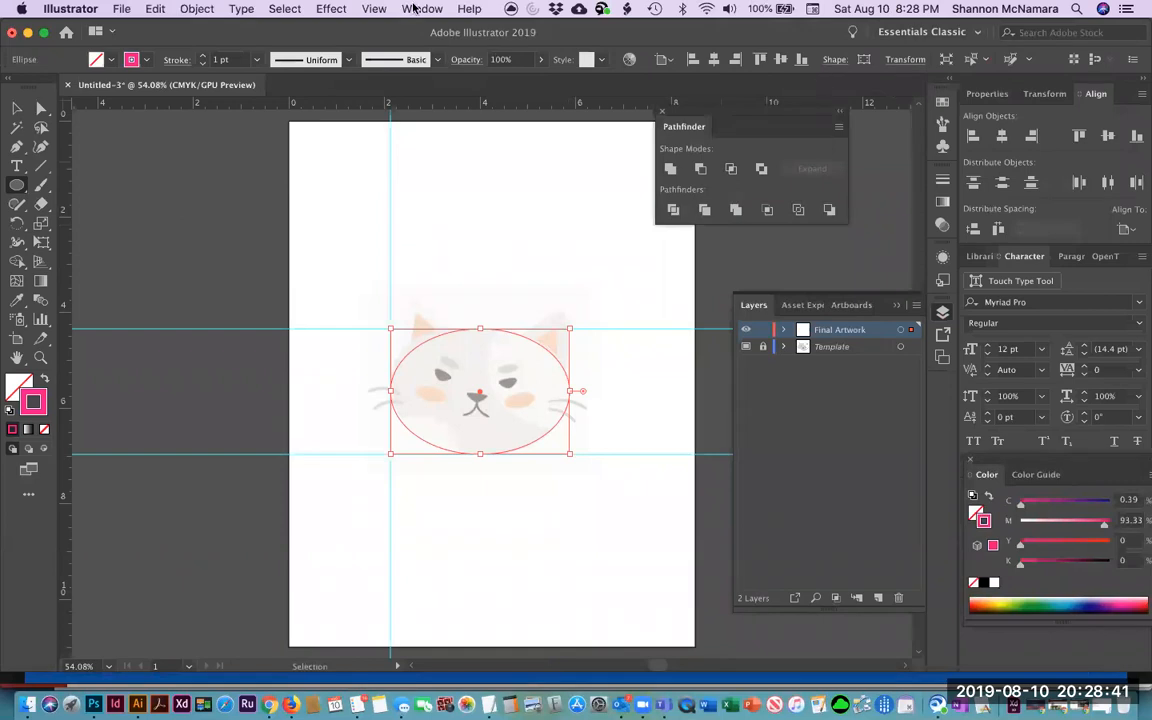
Try the Stylize Round Corners effect on the ellipse with a 0.5 in radius and preview on.
{"action": "left_click", "coordinate": [327, 9]}
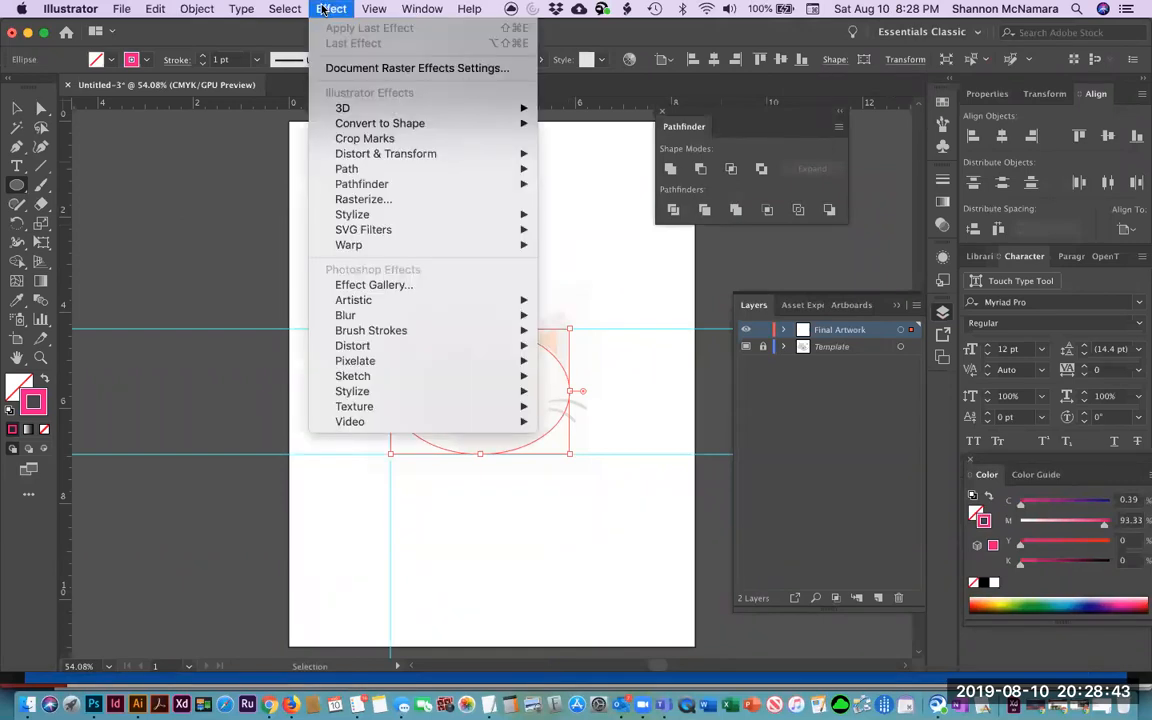
{"action": "mouse_move", "coordinate": [367, 217]}
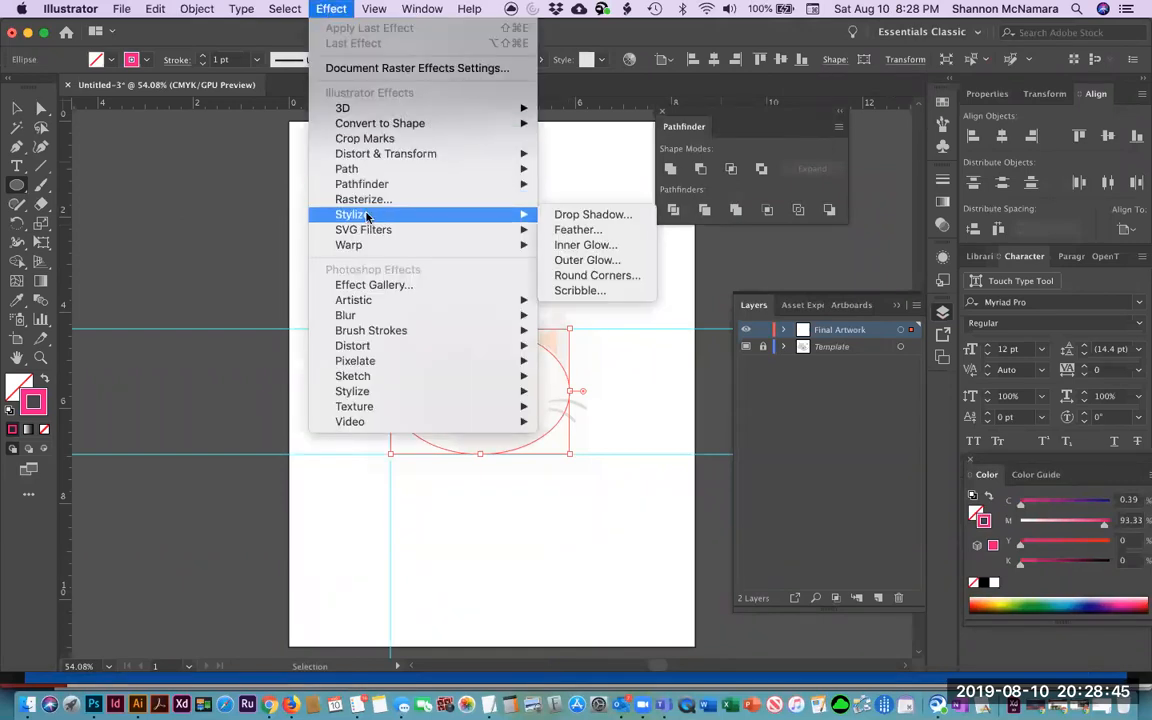
{"action": "left_click", "coordinate": [596, 275]}
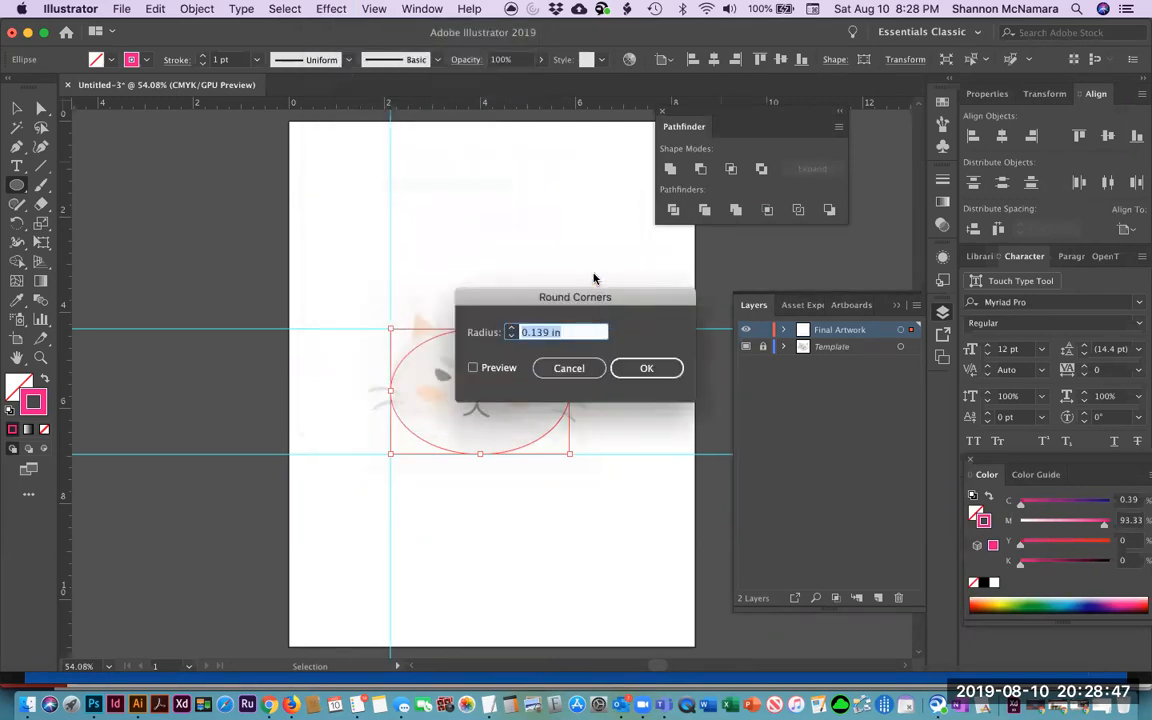
{"action": "left_click_drag", "start_coordinate": [490, 297], "coordinate": [665, 173]}
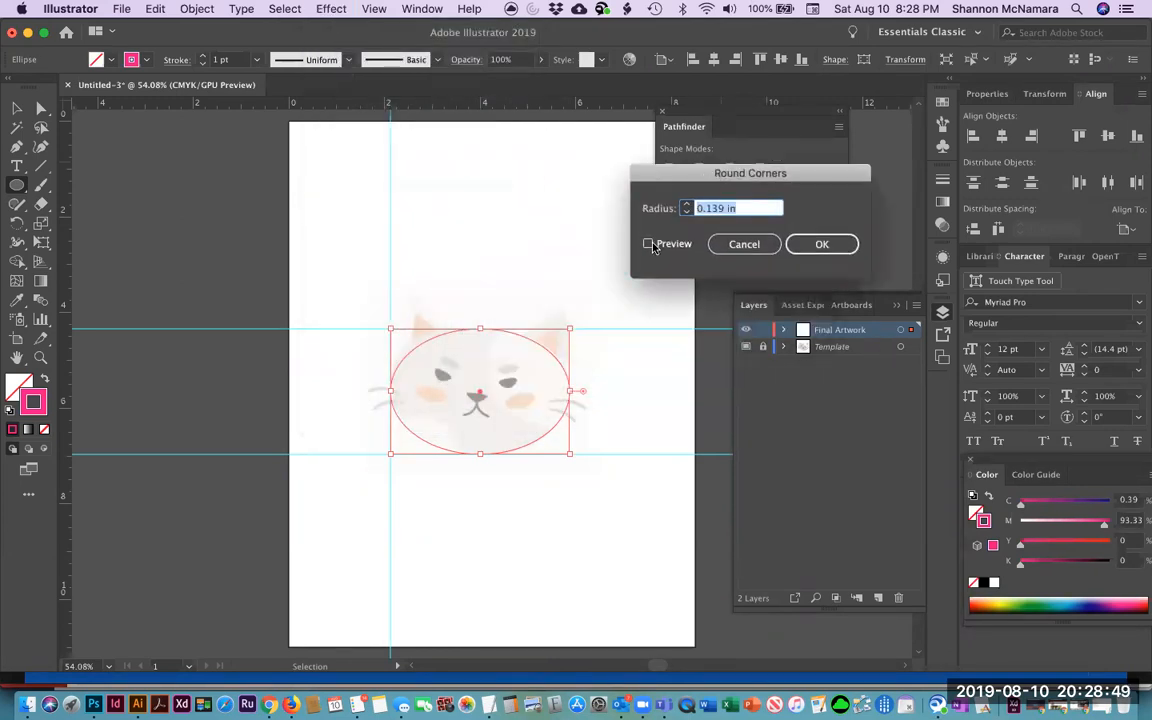
{"action": "left_click", "coordinate": [647, 245]}
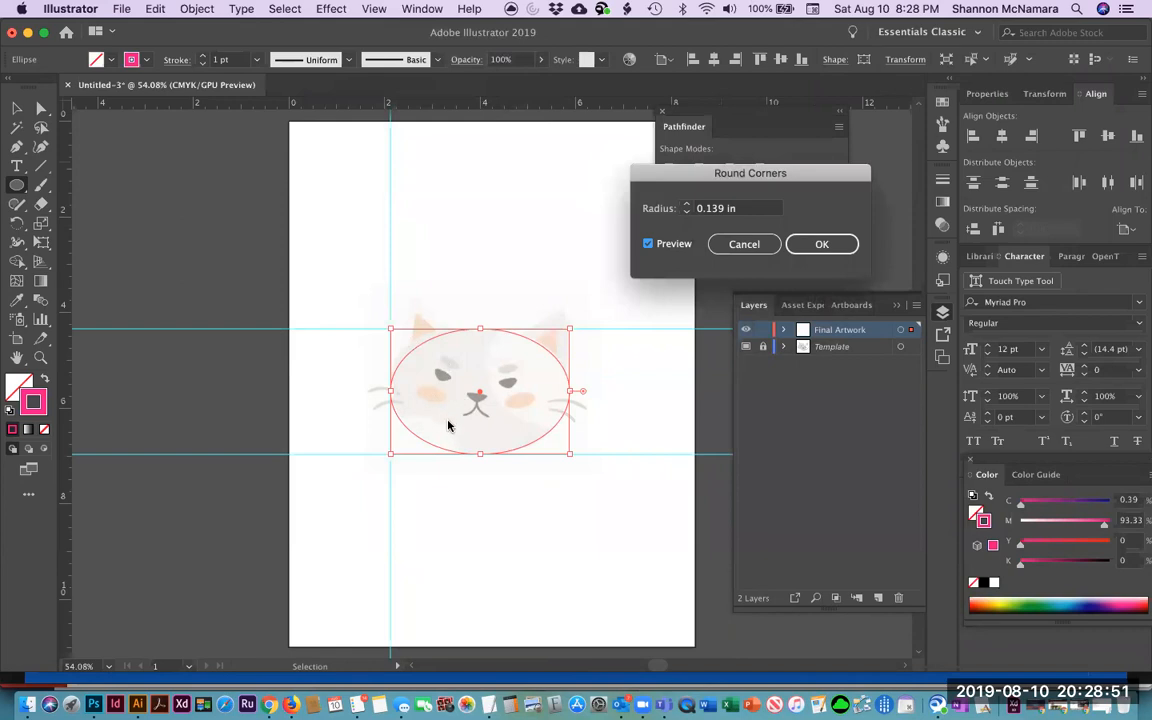
{"action": "left_click", "coordinate": [686, 205]}
{"action": "left_click", "coordinate": [686, 205]}
{"action": "left_click", "coordinate": [686, 205]}
{"action": "left_click", "coordinate": [686, 205]}
{"action": "left_click", "coordinate": [686, 205]}
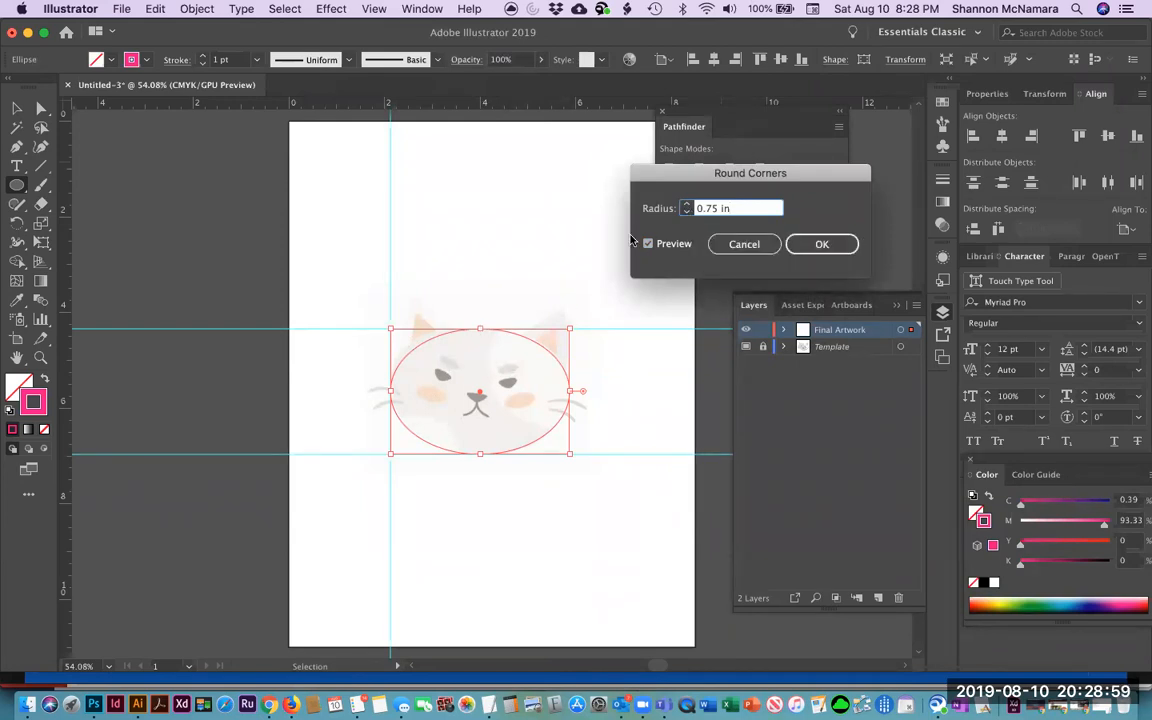
{"action": "left_click", "coordinate": [686, 212]}
{"action": "left_click", "coordinate": [686, 212]}
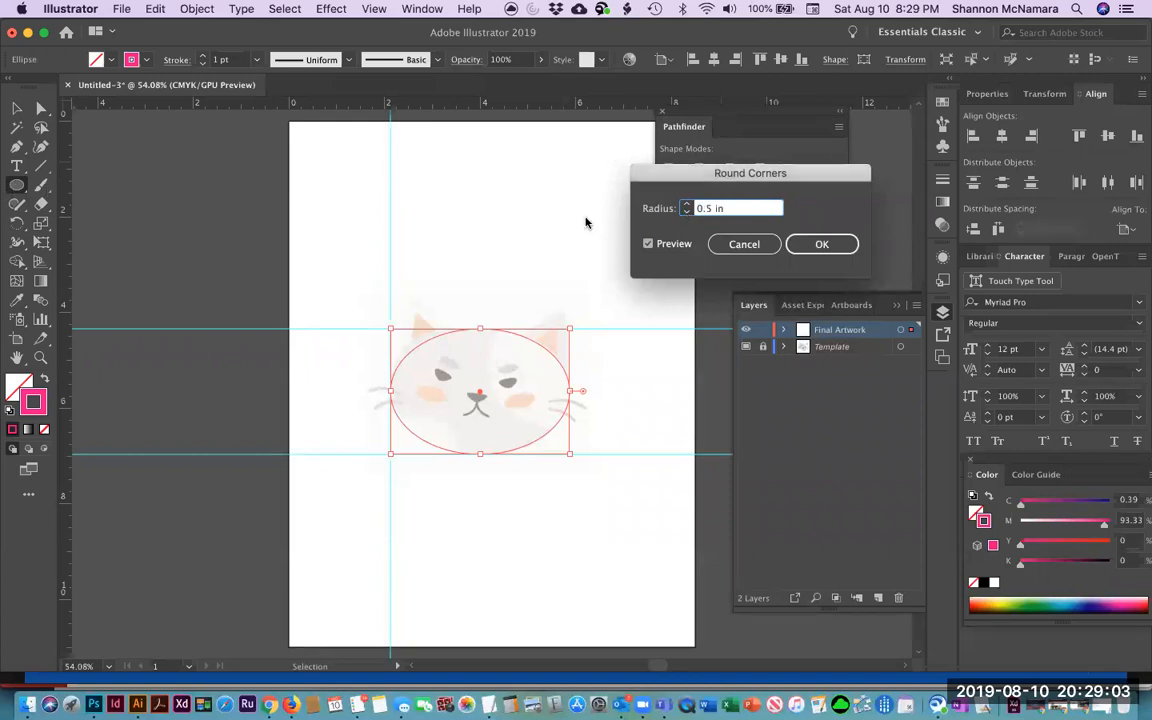
{"action": "key", "text": "Return"}
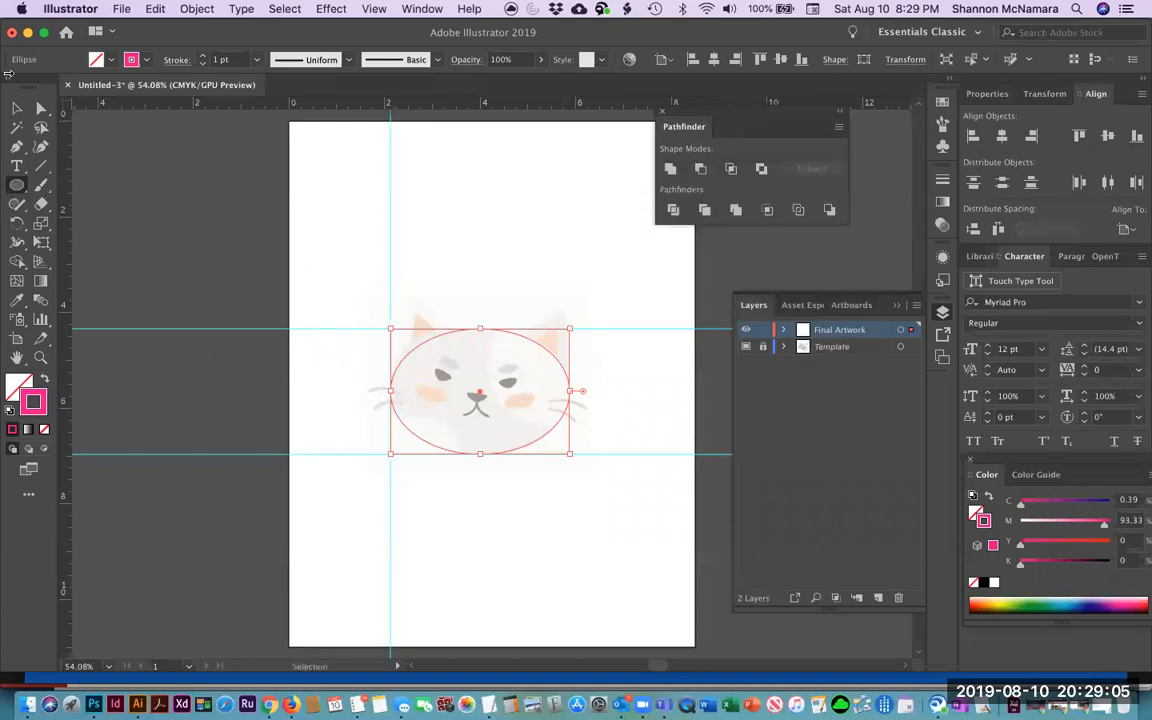
Try stretching the ellipse vertically to match the cat's head outline, and delete it.
{"action": "left_click", "coordinate": [14, 108]}
{"action": "left_click_drag", "start_coordinate": [480, 328], "coordinate": [478, 318]}
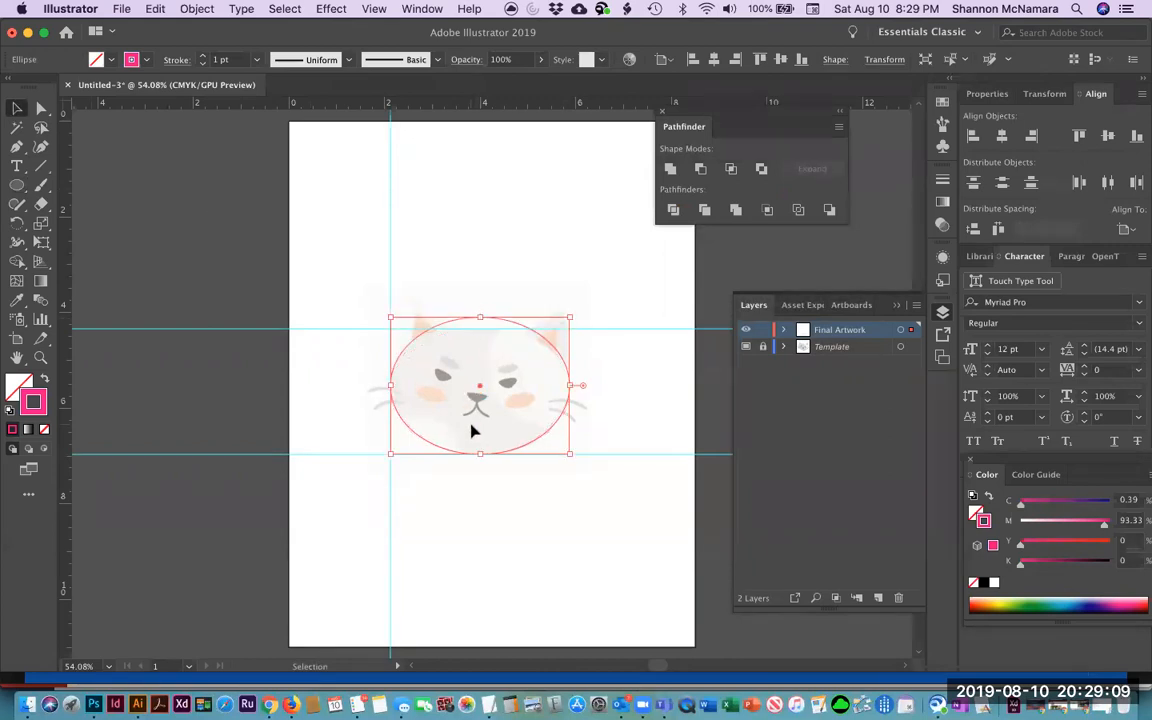
{"action": "left_click_drag", "start_coordinate": [480, 456], "coordinate": [483, 455]}
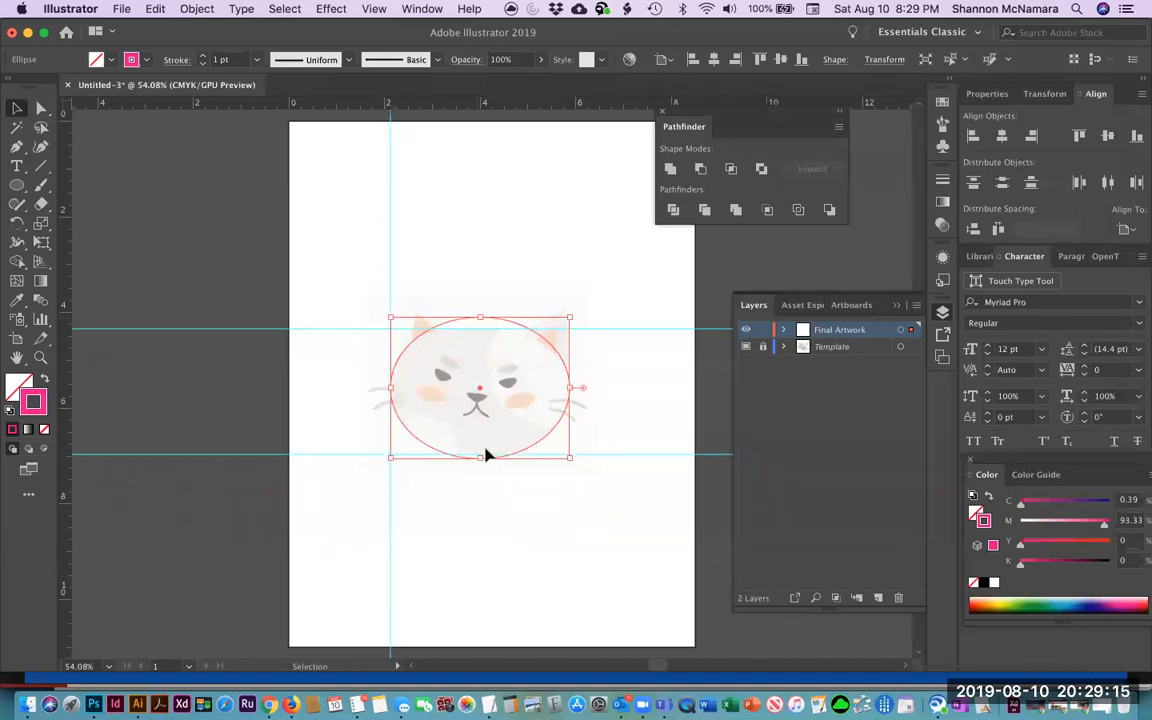
{"action": "left_click_drag", "start_coordinate": [478, 319], "coordinate": [479, 327]}
{"action": "key", "text": "Delete"}
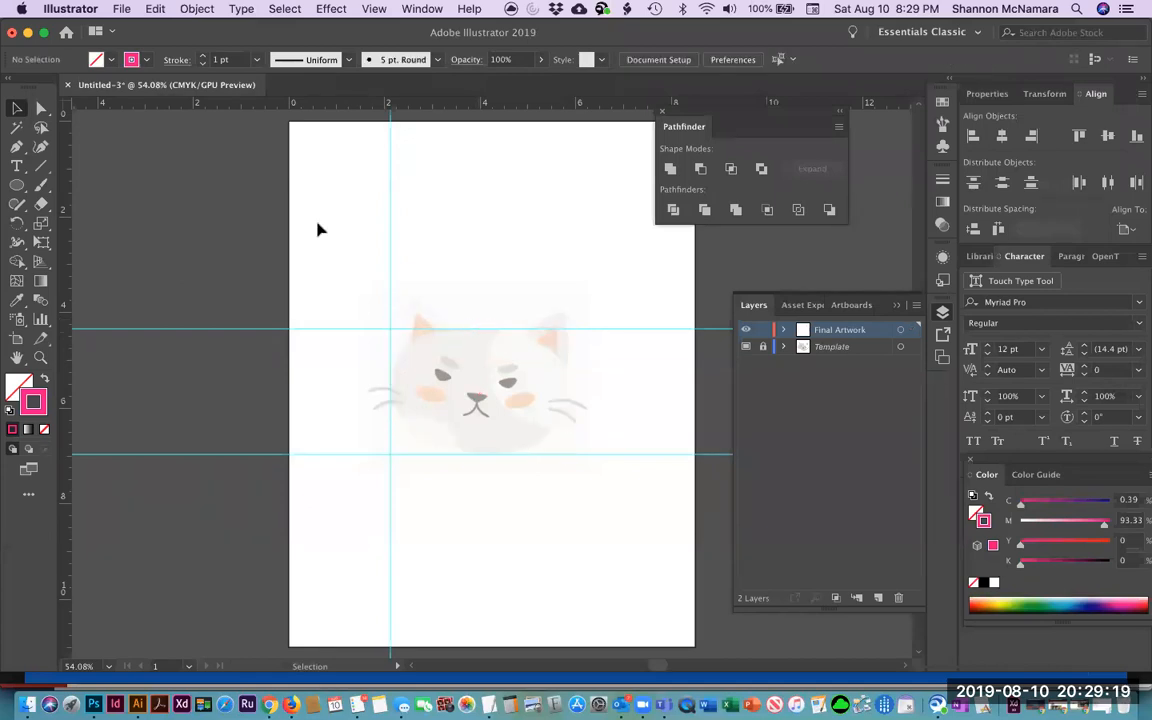
Draw a rounded rectangle over the cat's head, from the left guide to the right cheek and between the horizontal guides.
{"action": "left_click", "coordinate": [16, 186]}
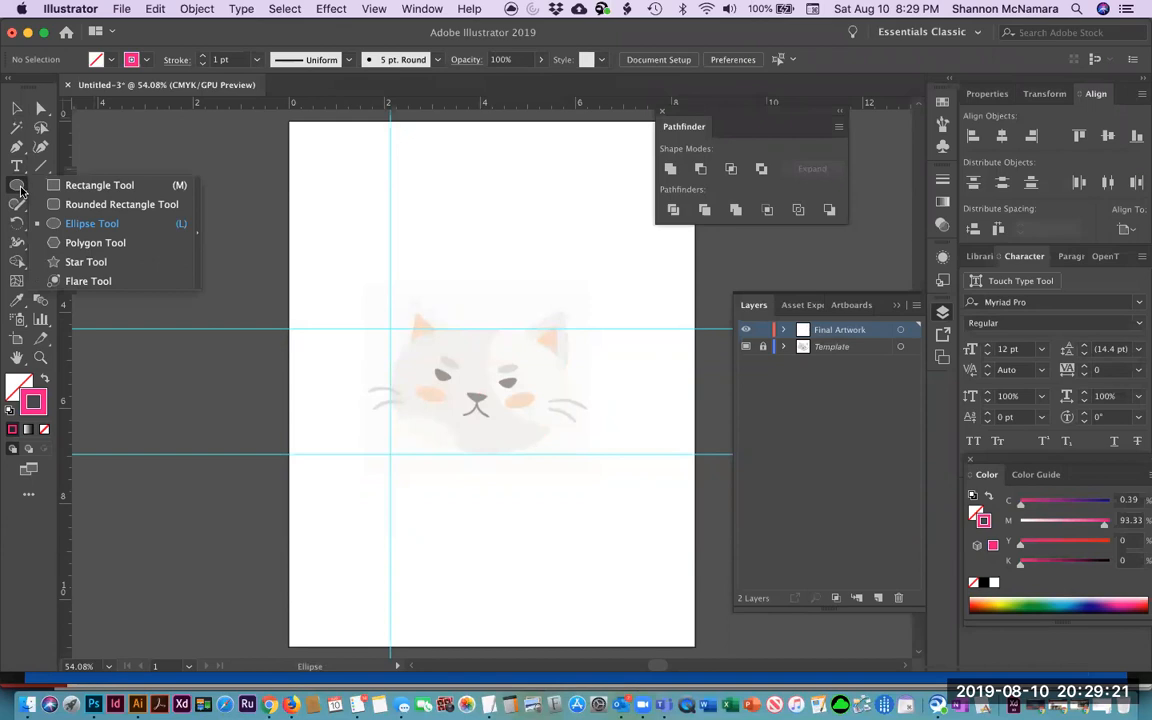
{"action": "left_click", "coordinate": [100, 204]}
{"action": "left_click_drag", "start_coordinate": [390, 328], "coordinate": [567, 452]}
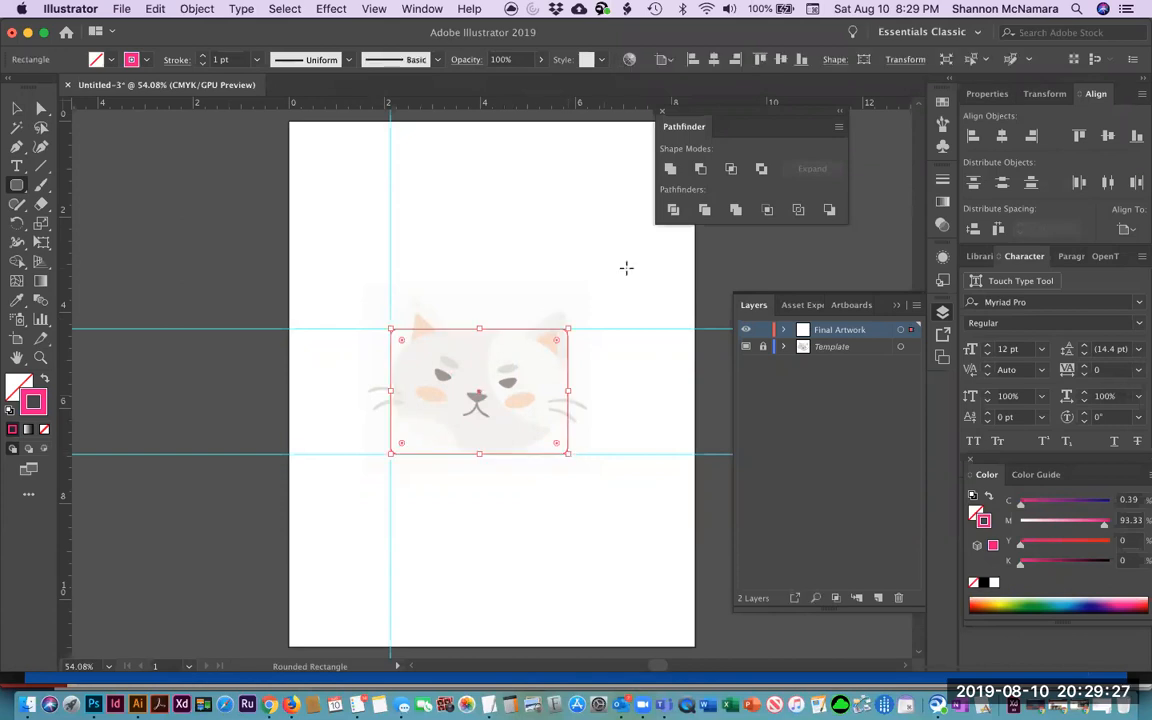
{"action": "key", "text": "v"}
Try the Stylize Round Corners effect on the rounded rectangle with a 0.875 in radius and preview on.
{"action": "left_click", "coordinate": [329, 9]}
{"action": "mouse_move", "coordinate": [360, 216]}
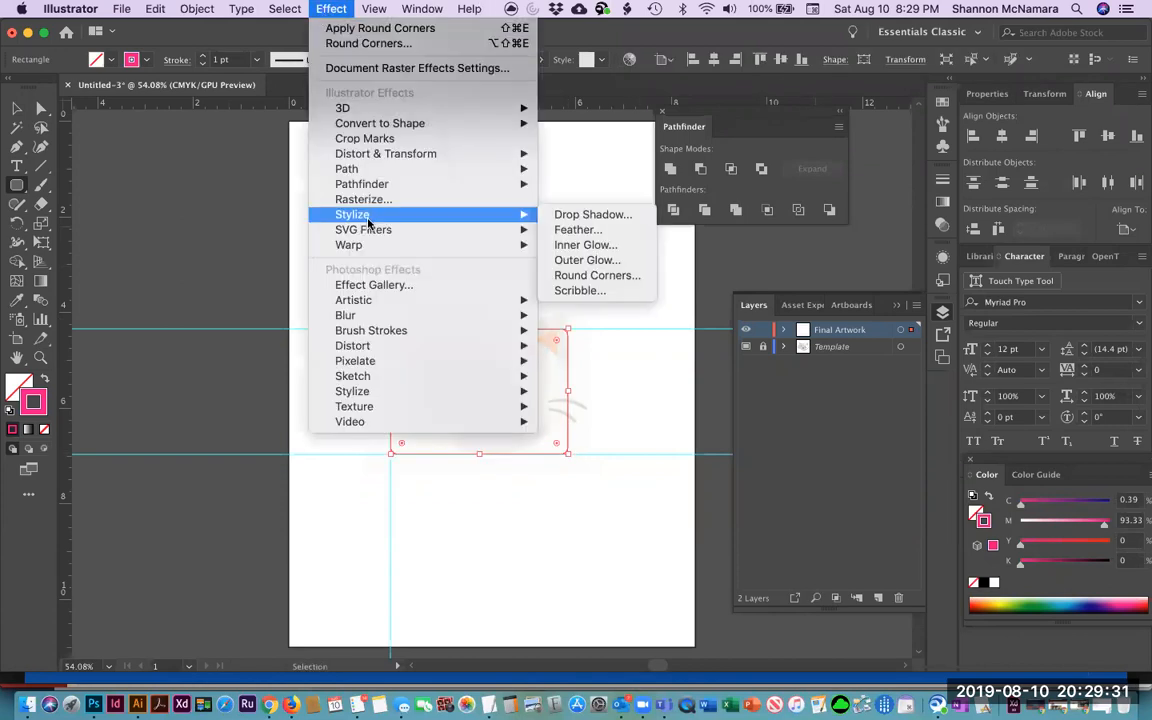
{"action": "left_click", "coordinate": [596, 274]}
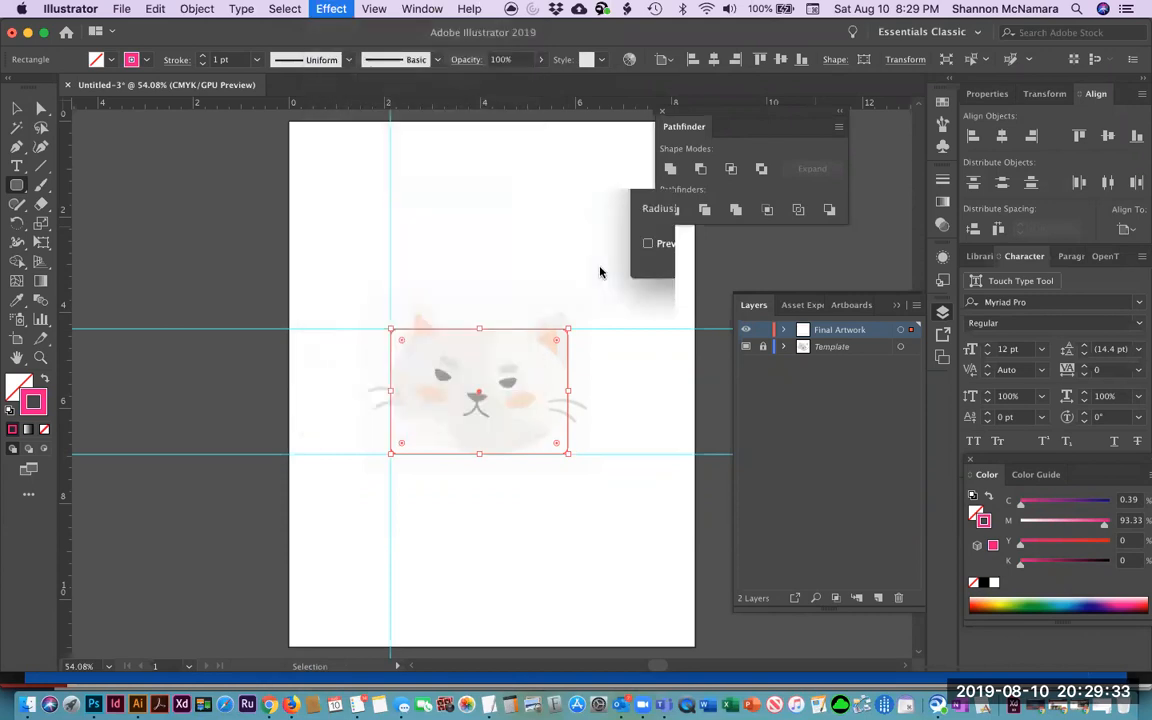
{"action": "left_click", "coordinate": [648, 243]}
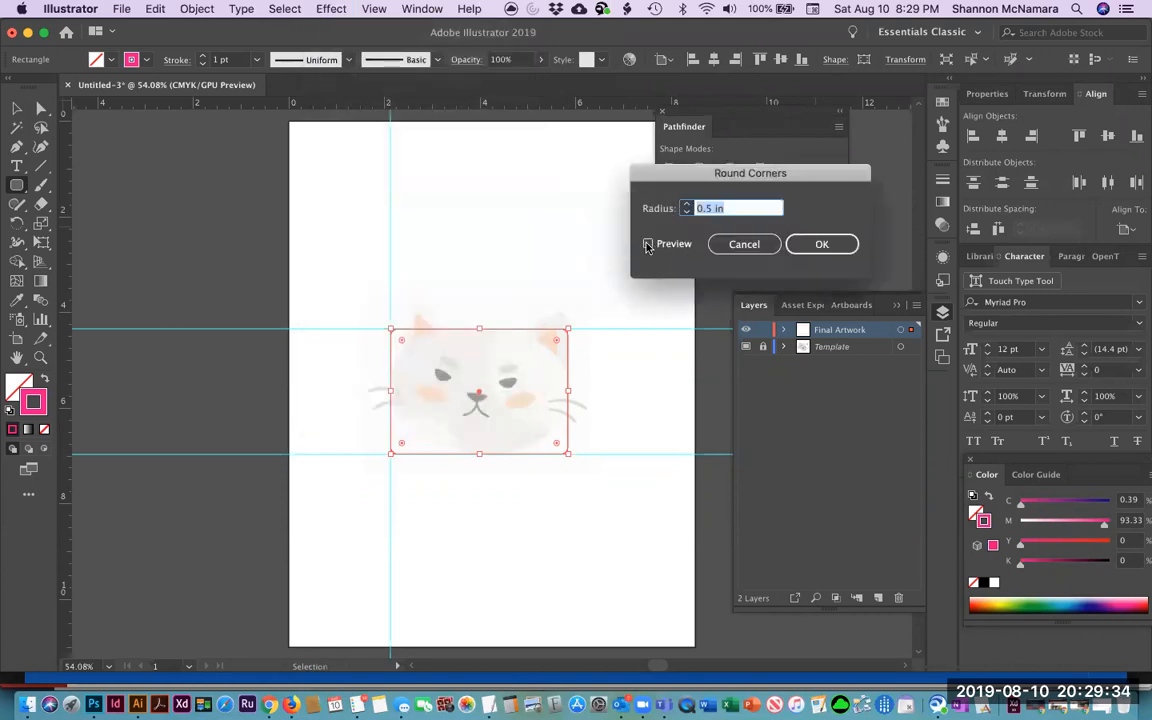
{"action": "left_click", "coordinate": [686, 204]}
{"action": "left_click", "coordinate": [686, 204]}
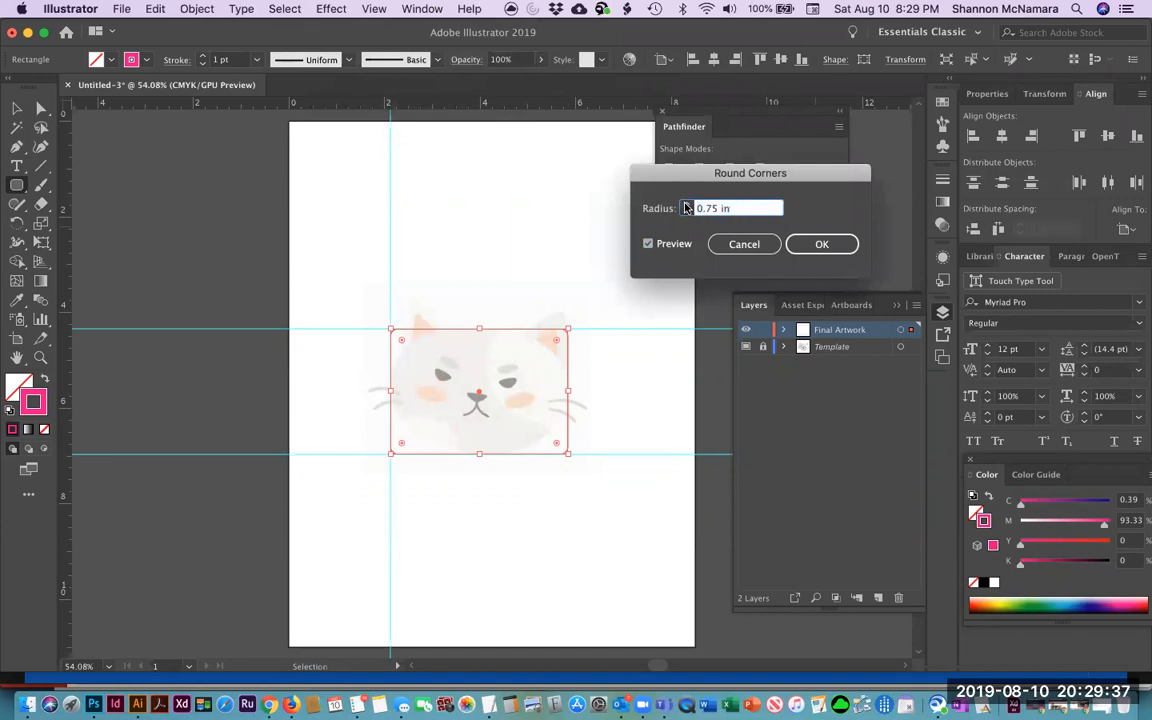
{"action": "left_click", "coordinate": [686, 204]}
{"action": "left_click", "coordinate": [821, 244]}
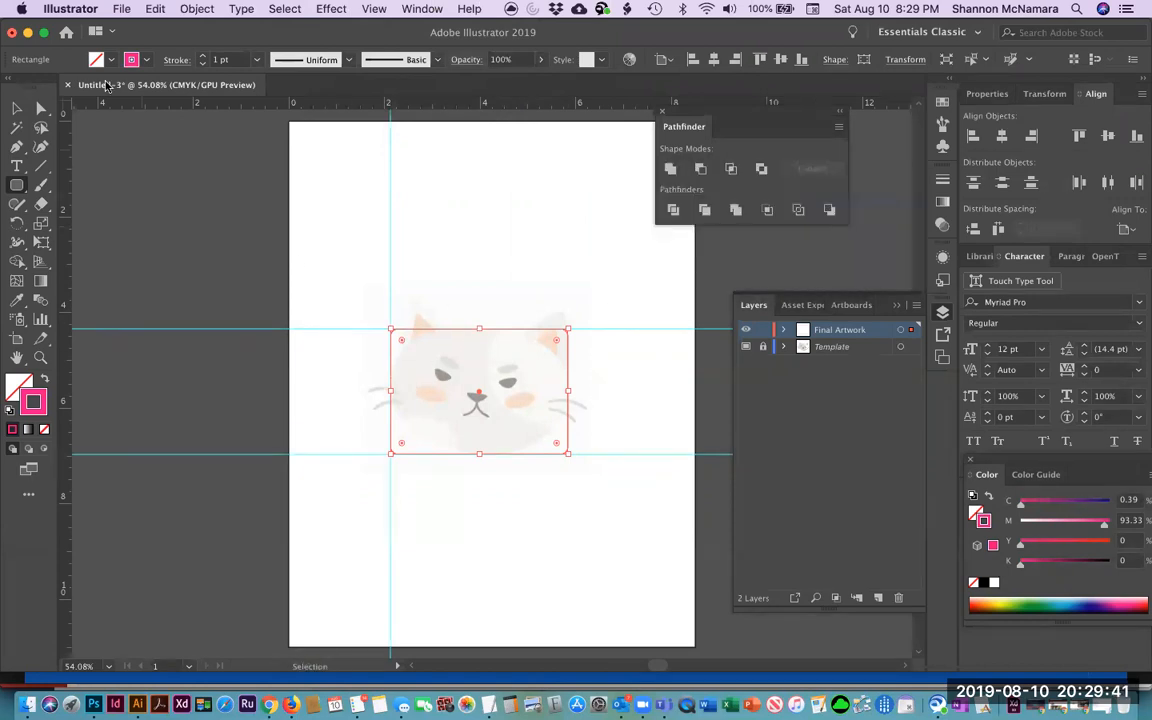
Try the Round Corners effect on the rectangle again, testing smaller and larger radii with preview on.
{"action": "left_click", "coordinate": [318, 9]}
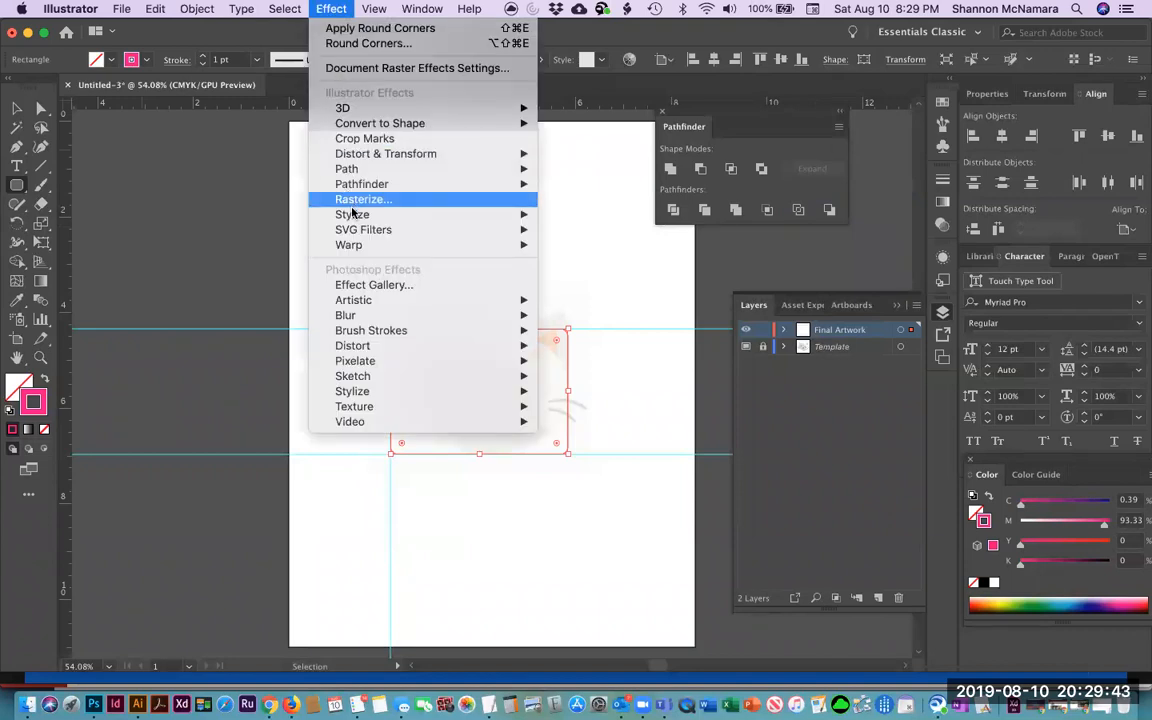
{"action": "mouse_move", "coordinate": [358, 214]}
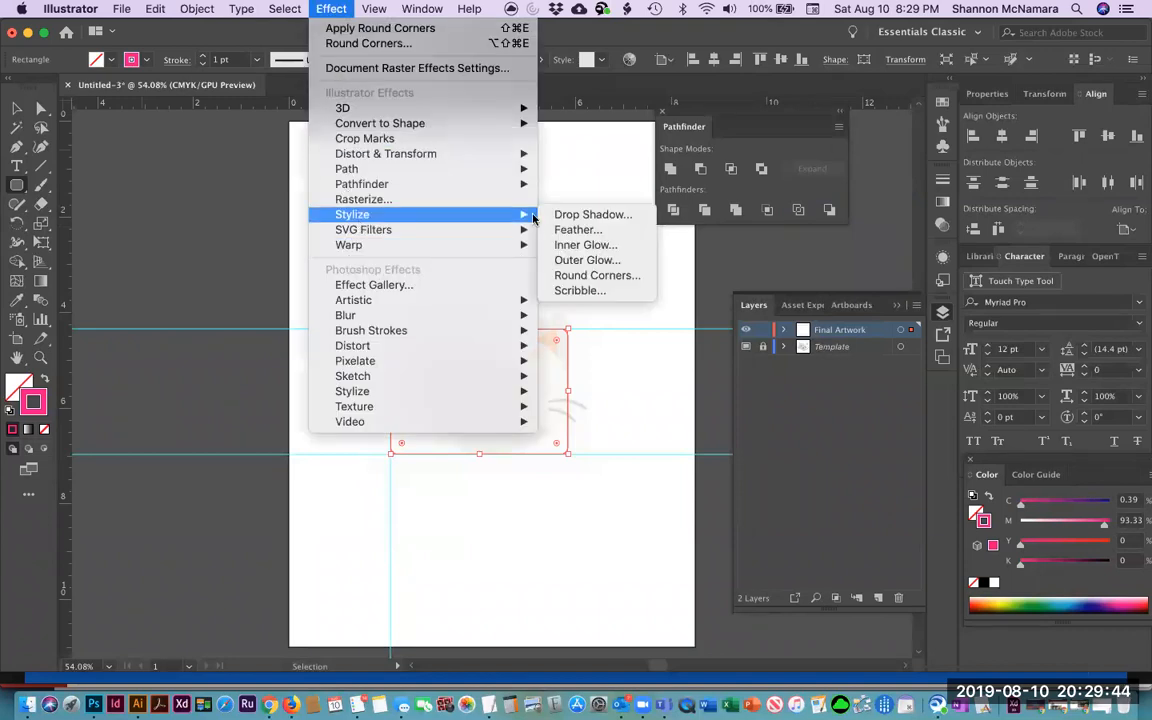
{"action": "left_click", "coordinate": [592, 273]}
{"action": "left_click", "coordinate": [638, 384]}
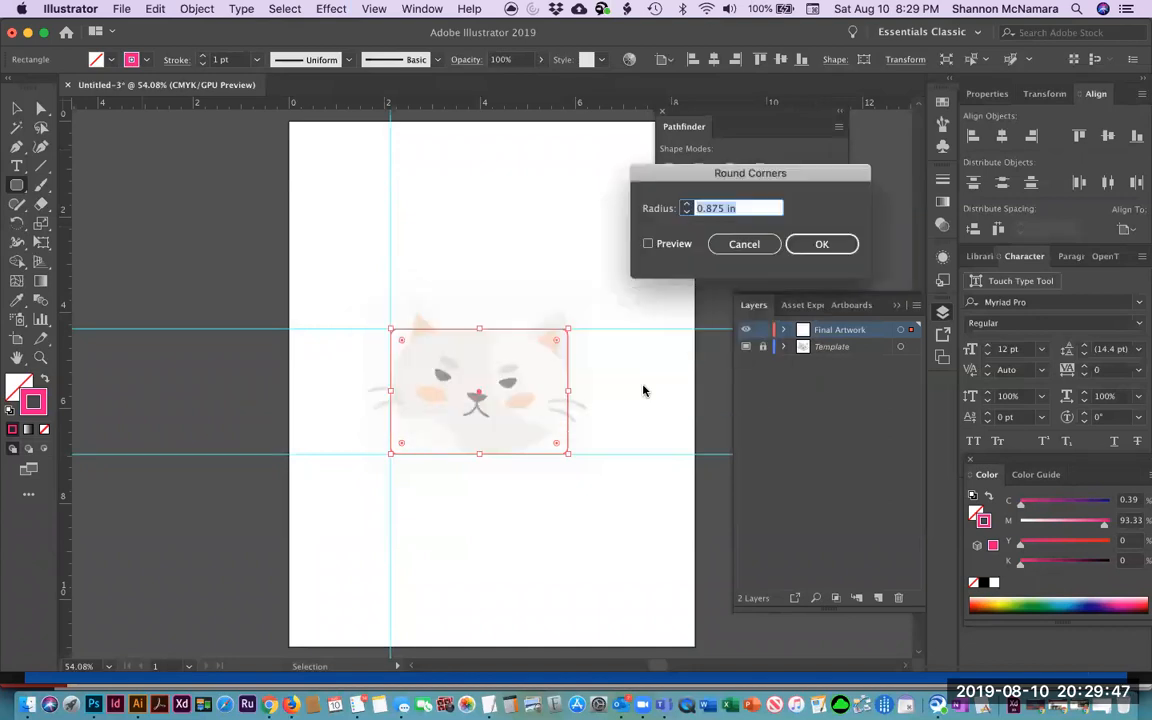
{"action": "left_click", "coordinate": [685, 212]}
{"action": "left_click", "coordinate": [685, 212]}
{"action": "left_click", "coordinate": [648, 244]}
{"action": "left_click", "coordinate": [686, 213]}
{"action": "left_click", "coordinate": [686, 213]}
{"action": "left_click", "coordinate": [686, 213]}
{"action": "left_click", "coordinate": [686, 213]}
{"action": "left_click", "coordinate": [685, 205]}
{"action": "left_click", "coordinate": [685, 205]}
{"action": "left_click", "coordinate": [685, 205]}
{"action": "left_click", "coordinate": [685, 205]}
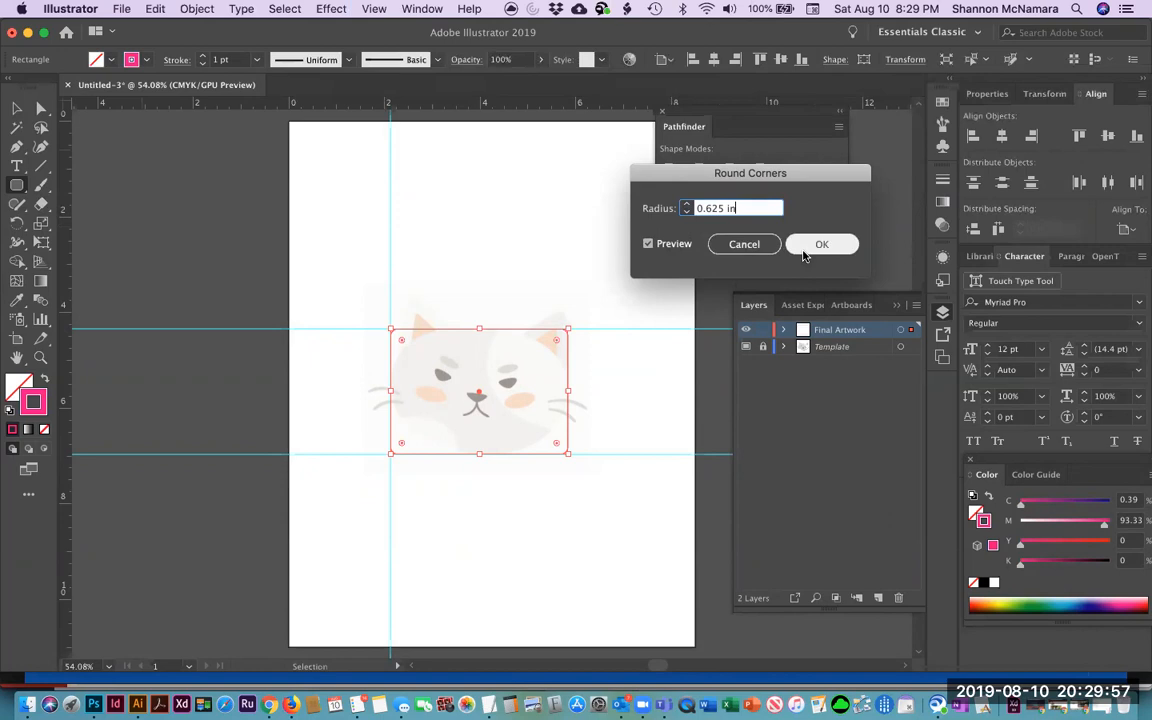
{"action": "left_click", "coordinate": [685, 213]}
{"action": "left_click", "coordinate": [687, 204]}
{"action": "left_click", "coordinate": [687, 204]}
{"action": "left_click", "coordinate": [826, 248]}
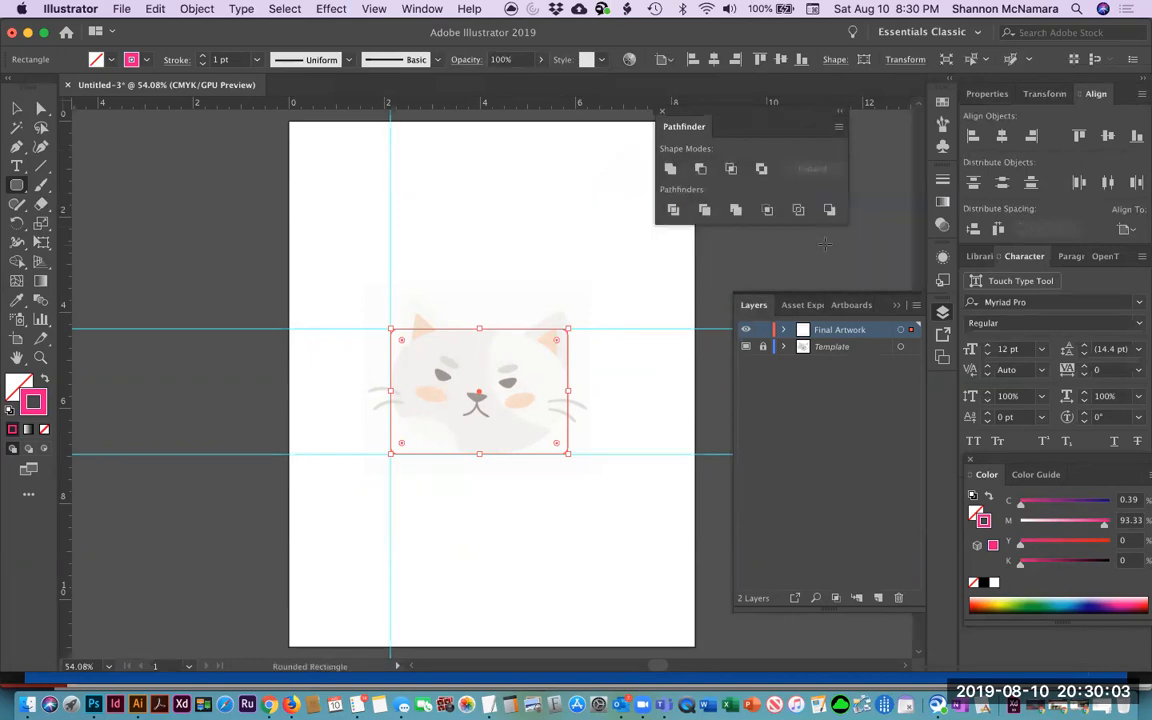
Round all four corners of the rectangle to the maximum using its live corners, and narrow it slightly to fit the cat's head.
{"action": "key", "text": "v"}
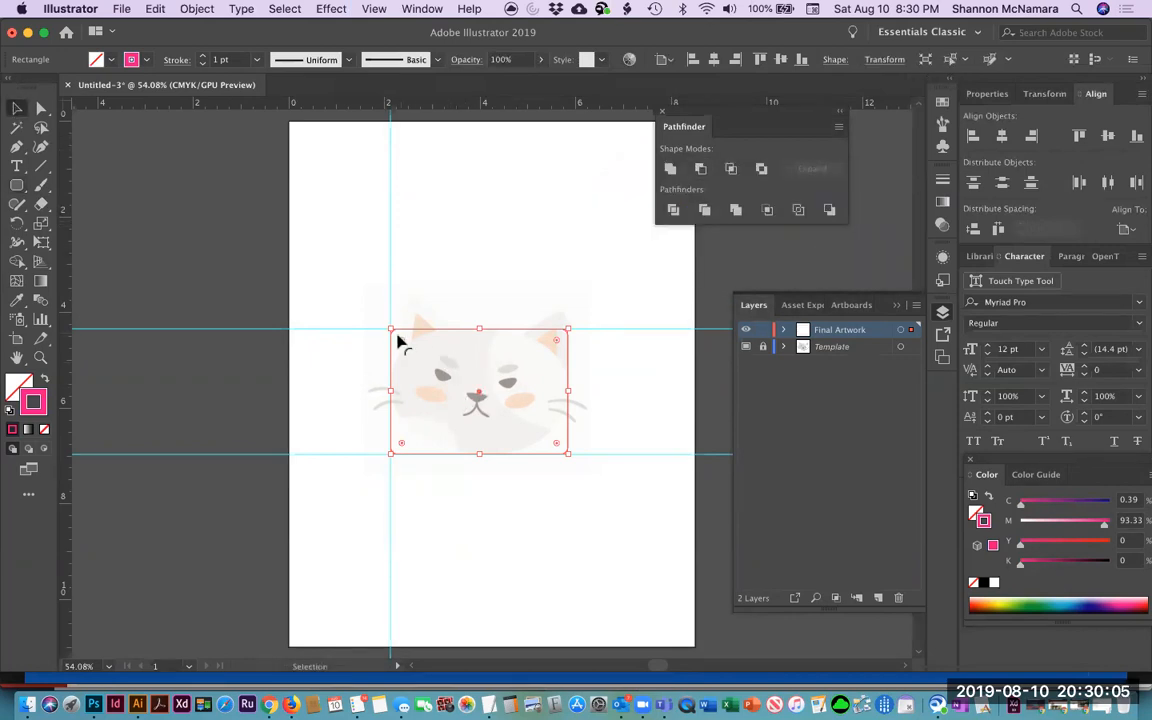
{"action": "left_click_drag", "start_coordinate": [400, 339], "coordinate": [458, 378]}
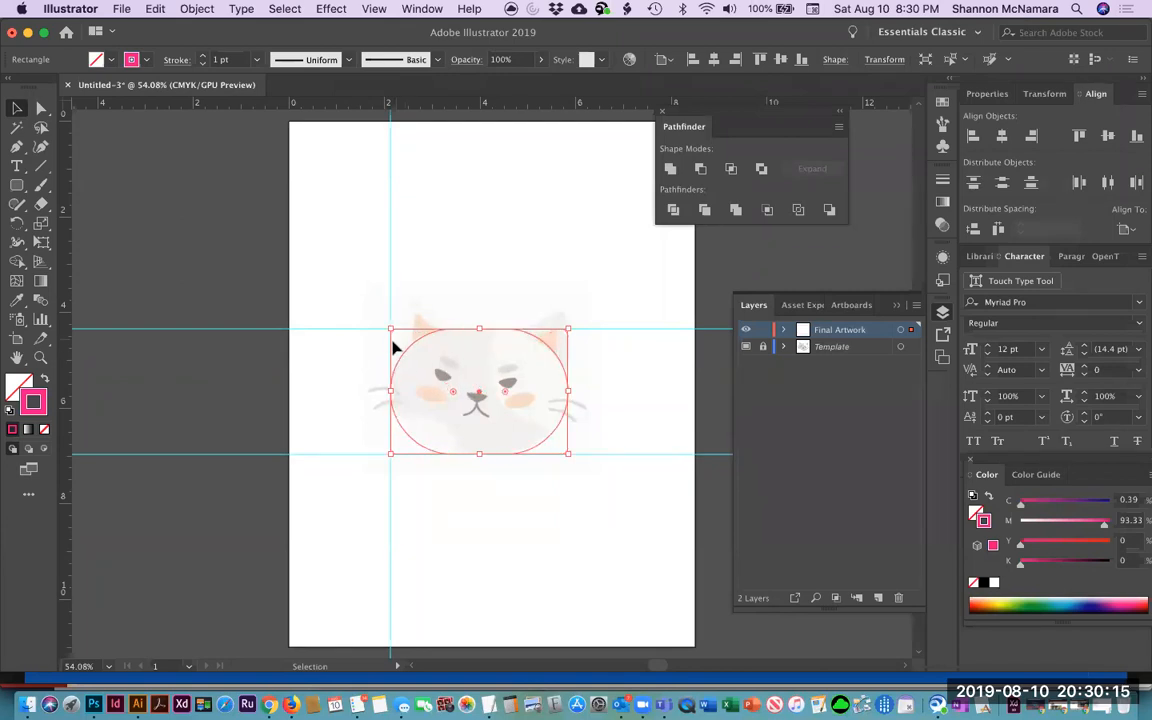
{"action": "left_click_drag", "start_coordinate": [481, 454], "coordinate": [480, 444]}
{"action": "left_click_drag", "start_coordinate": [568, 393], "coordinate": [565, 393]}
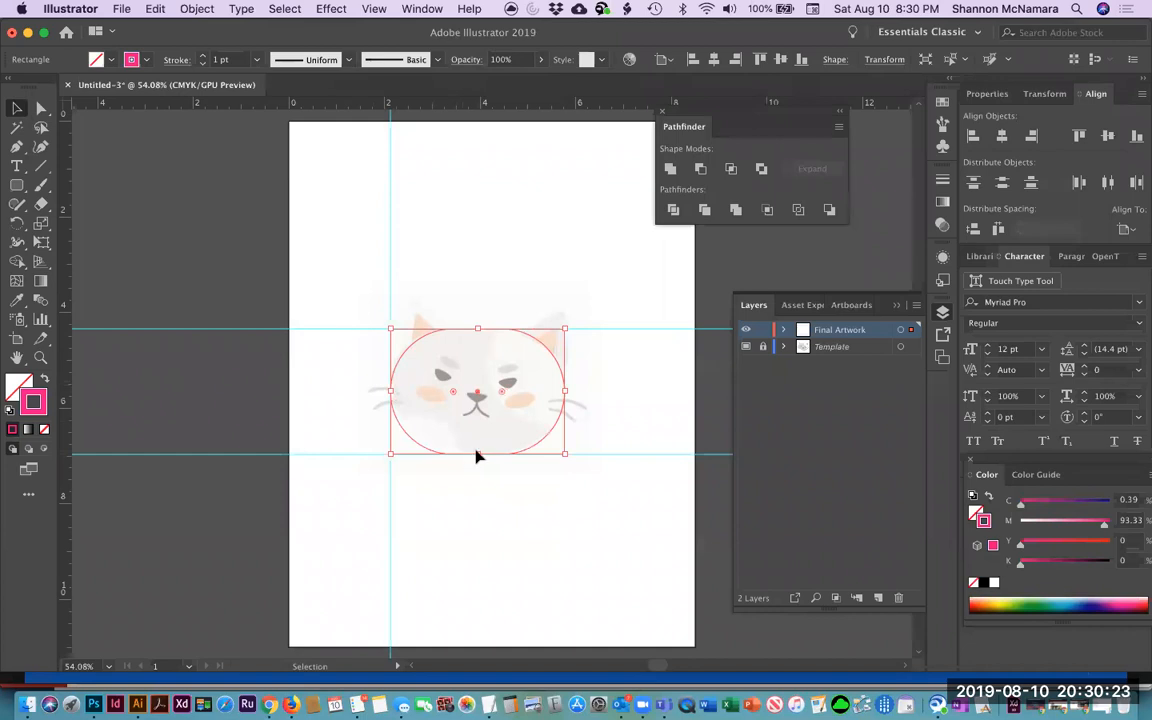
{"action": "left_click_drag", "start_coordinate": [477, 454], "coordinate": [477, 454]}
{"action": "left_click", "coordinate": [604, 393]}
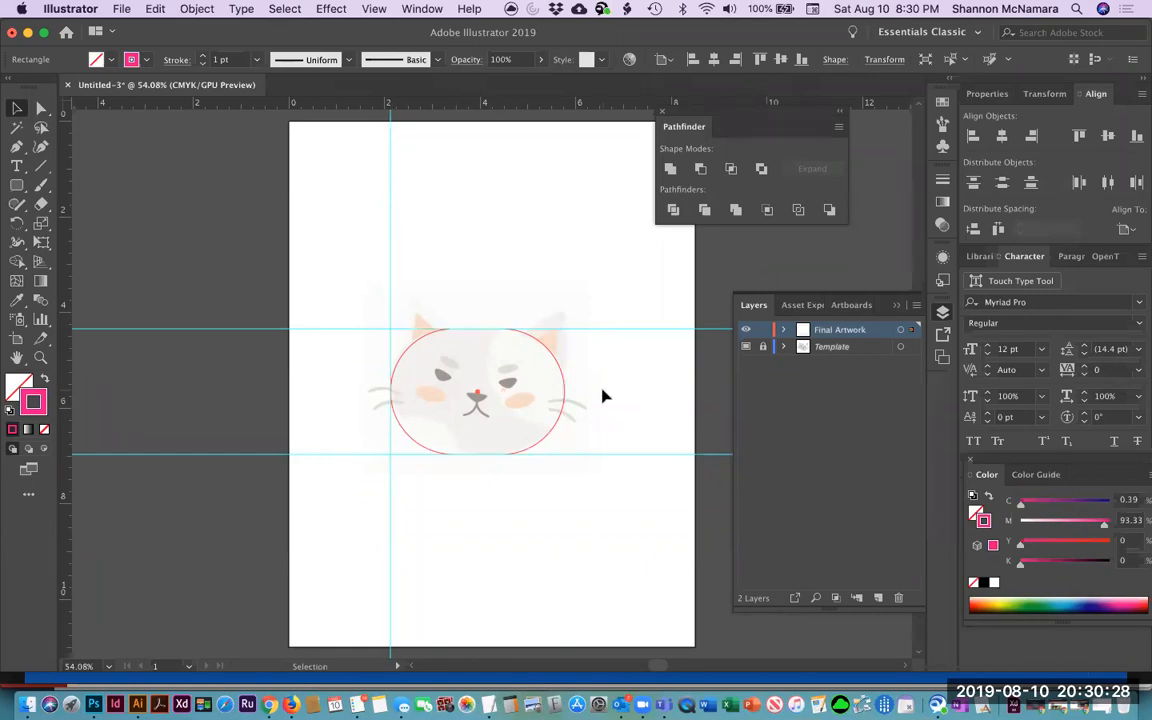
{"action": "left_click", "coordinate": [411, 352]}
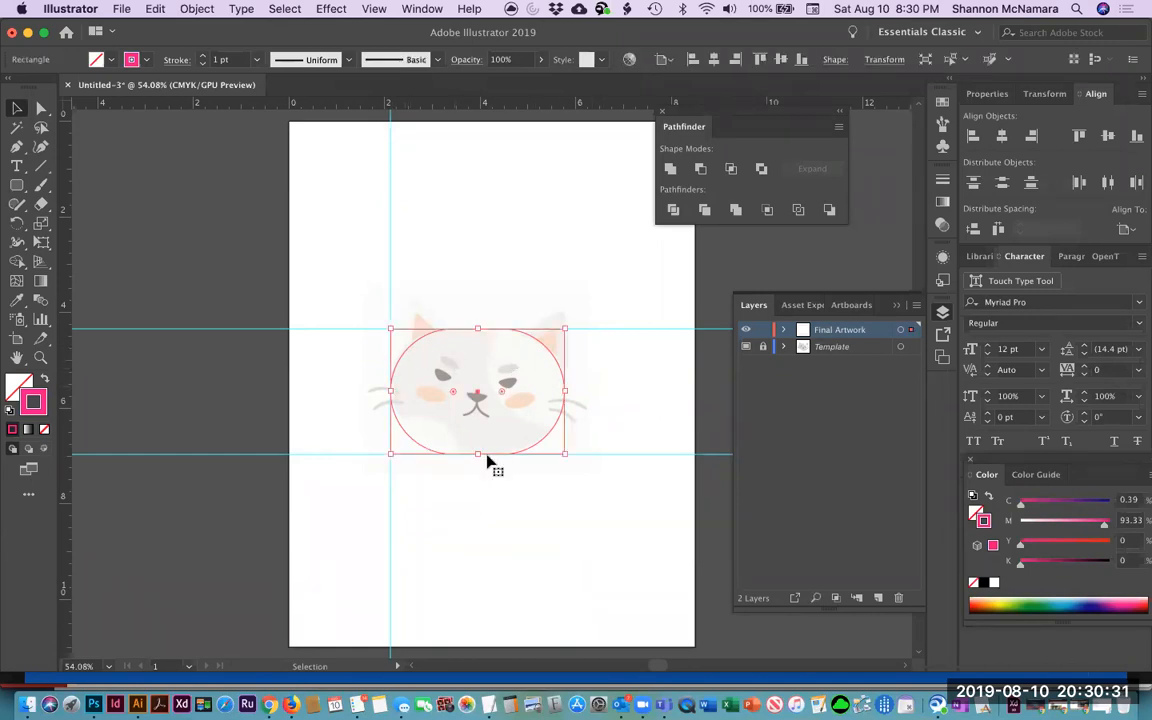
{"action": "left_click", "coordinate": [620, 378]}
{"action": "left_click", "coordinate": [405, 356]}
{"action": "left_click", "coordinate": [478, 261]}
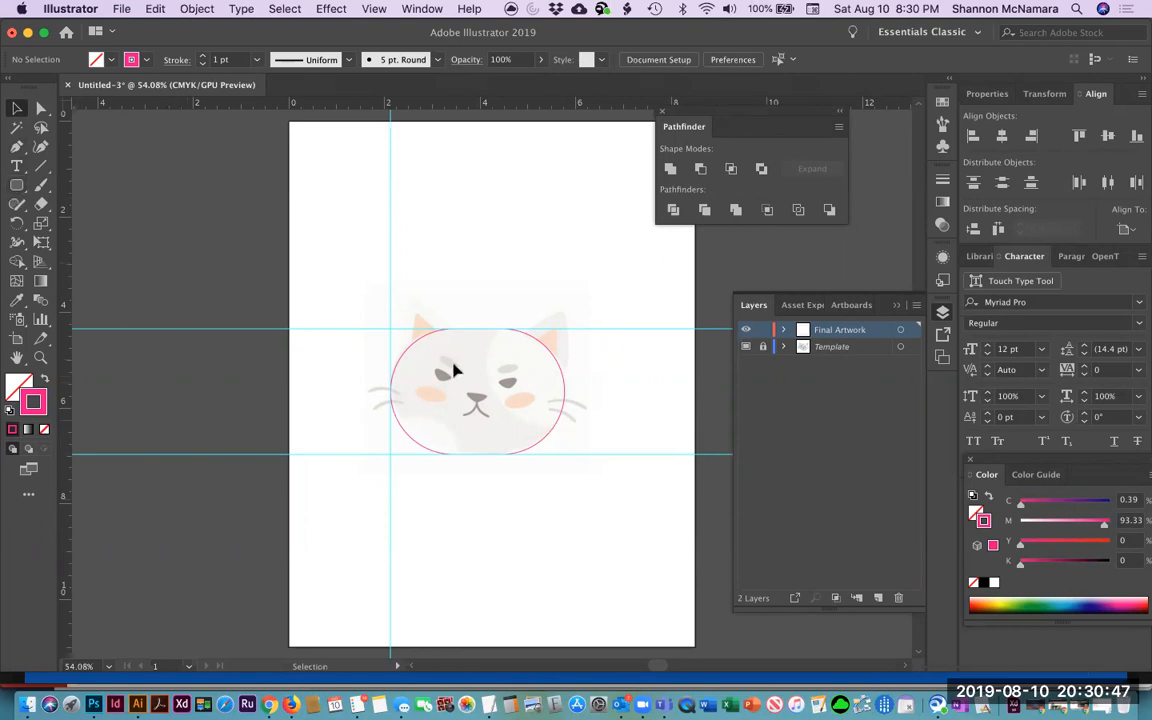
Create a three-sided polygon with a 0.6944 in radius in the blank area above the cat.
{"action": "left_click", "coordinate": [16, 185]}
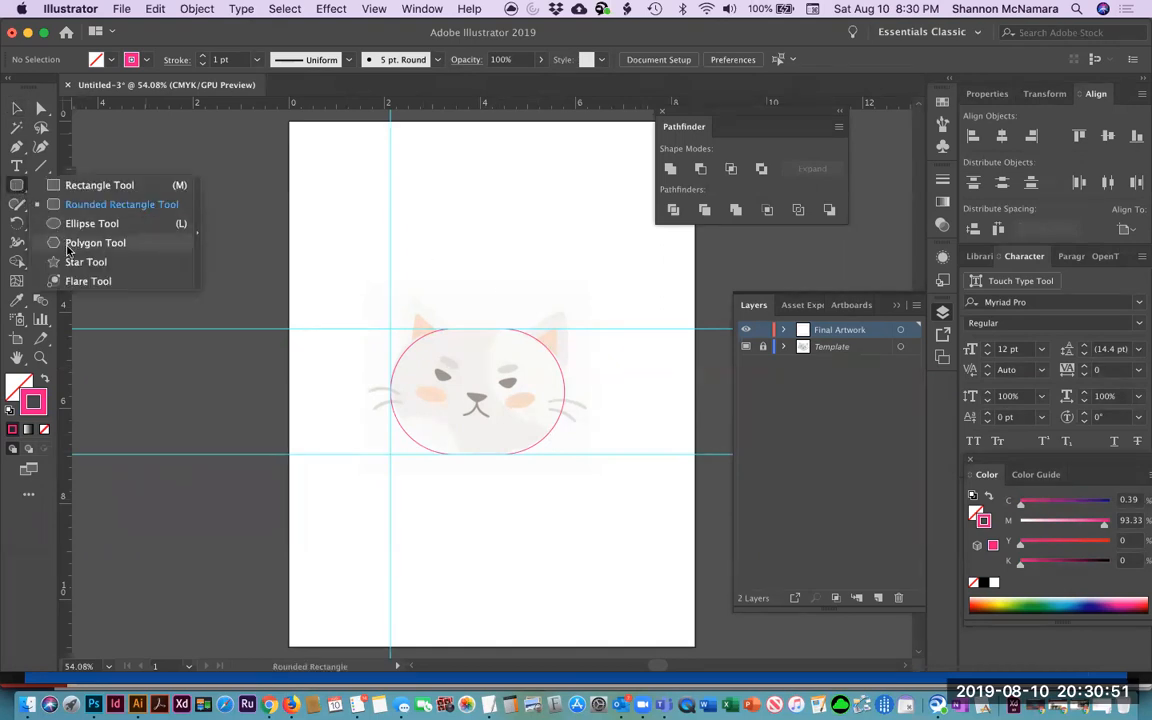
{"action": "left_click", "coordinate": [69, 247]}
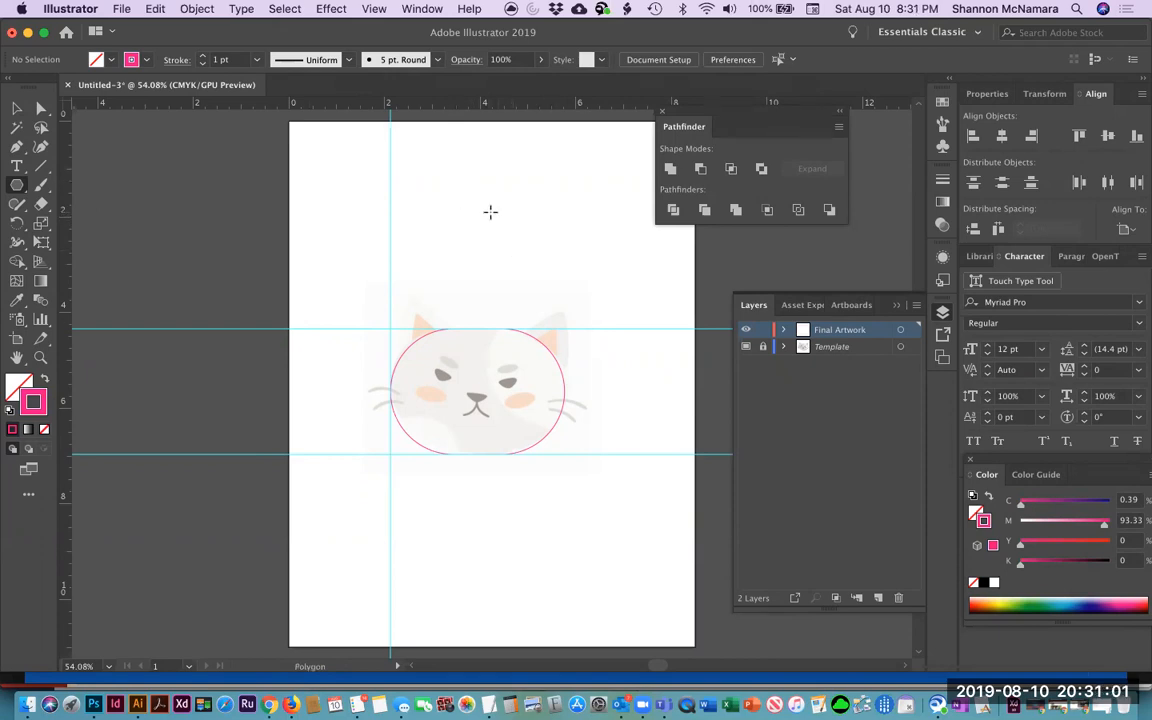
{"action": "left_click", "coordinate": [490, 211]}
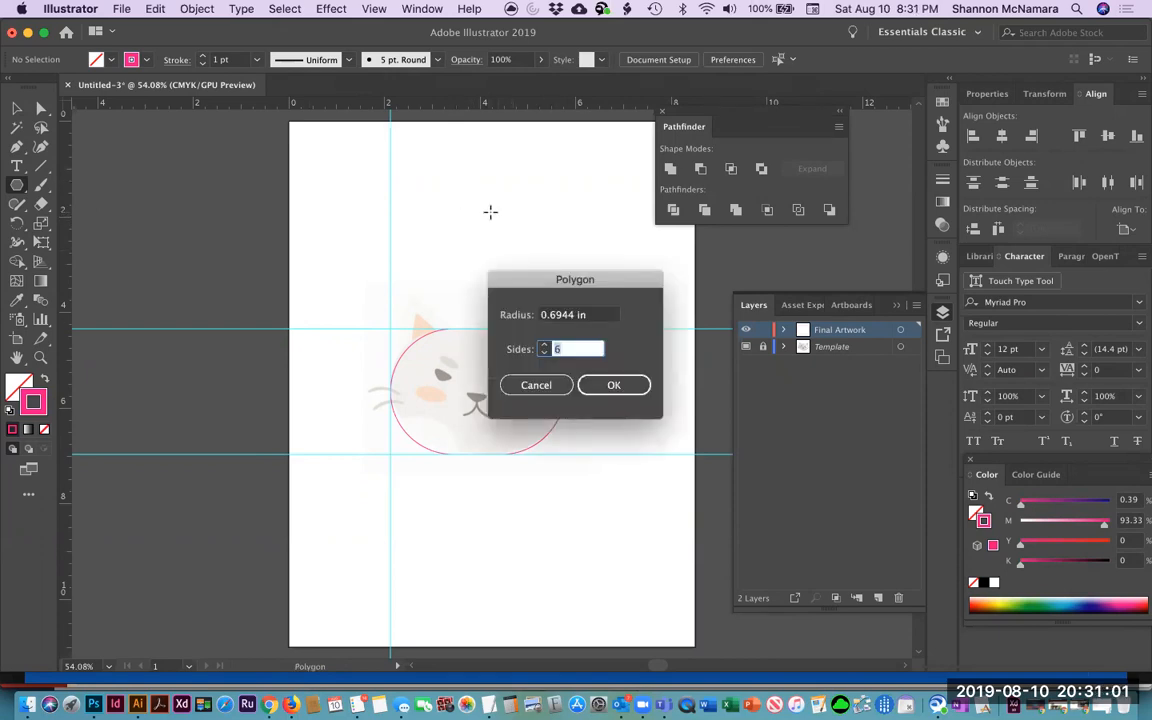
{"action": "left_click", "coordinate": [543, 354]}
{"action": "left_click", "coordinate": [543, 354]}
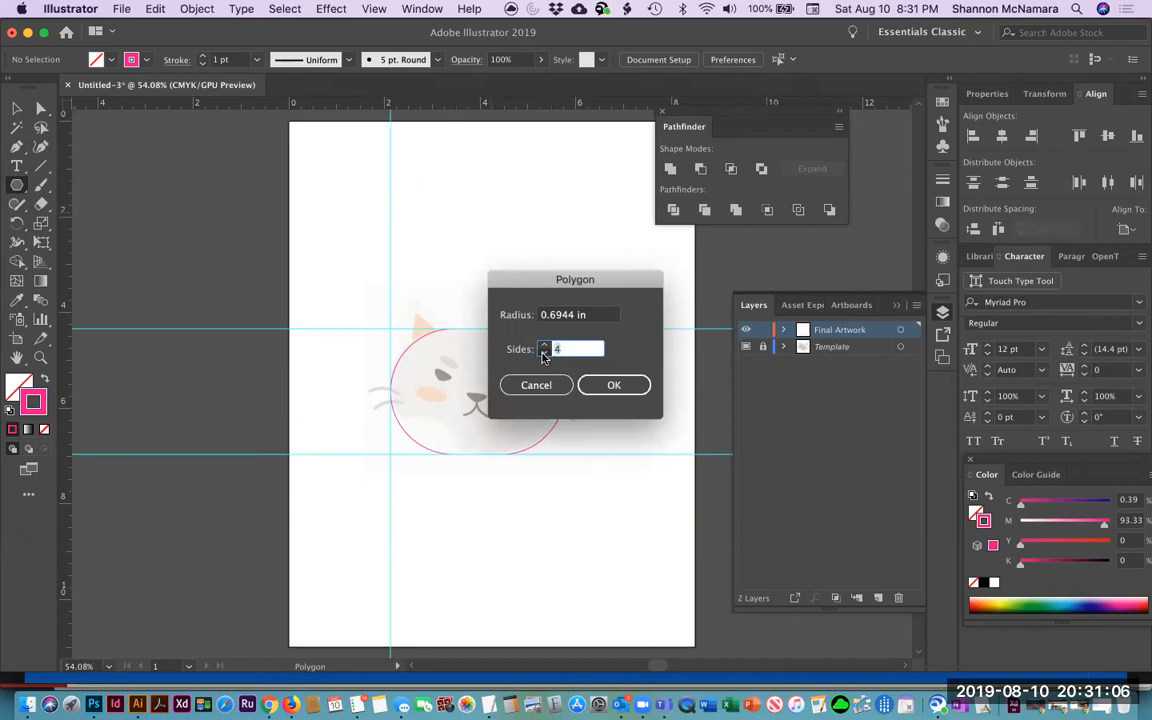
{"action": "left_click", "coordinate": [616, 386]}
{"action": "left_click", "coordinate": [616, 386]}
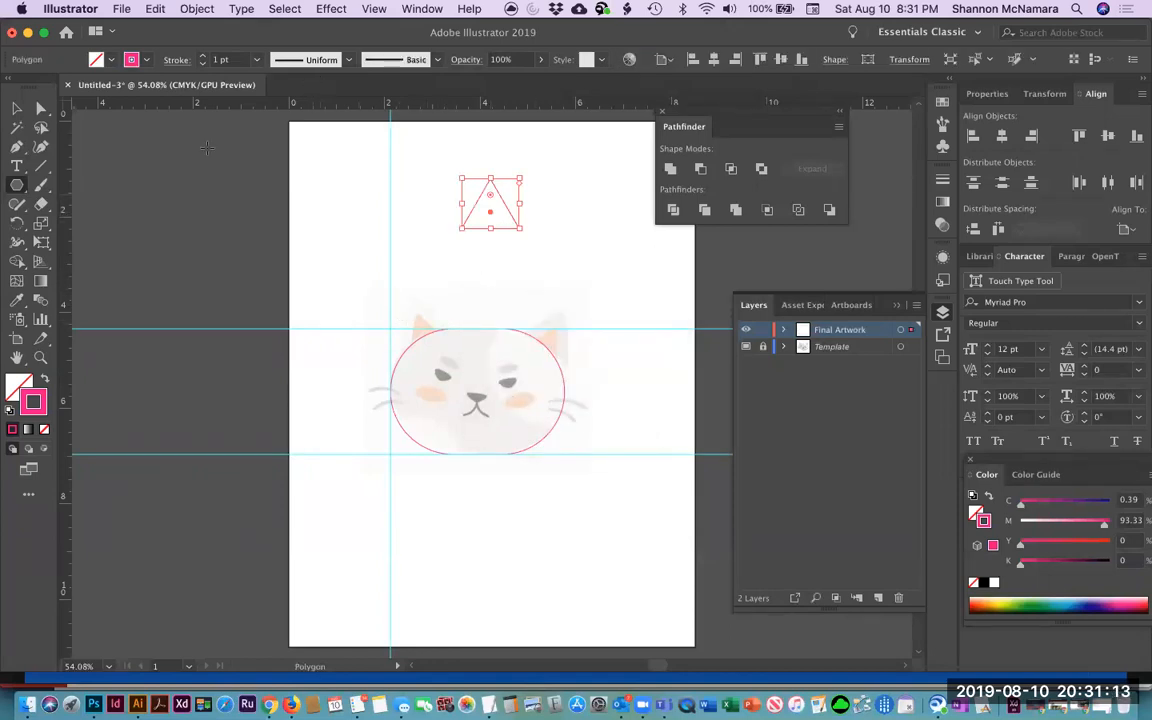
Apply the Stylize Round Corners effect to the triangle, previewing several radii and settling on 0.25 in.
{"action": "left_click", "coordinate": [16, 108]}
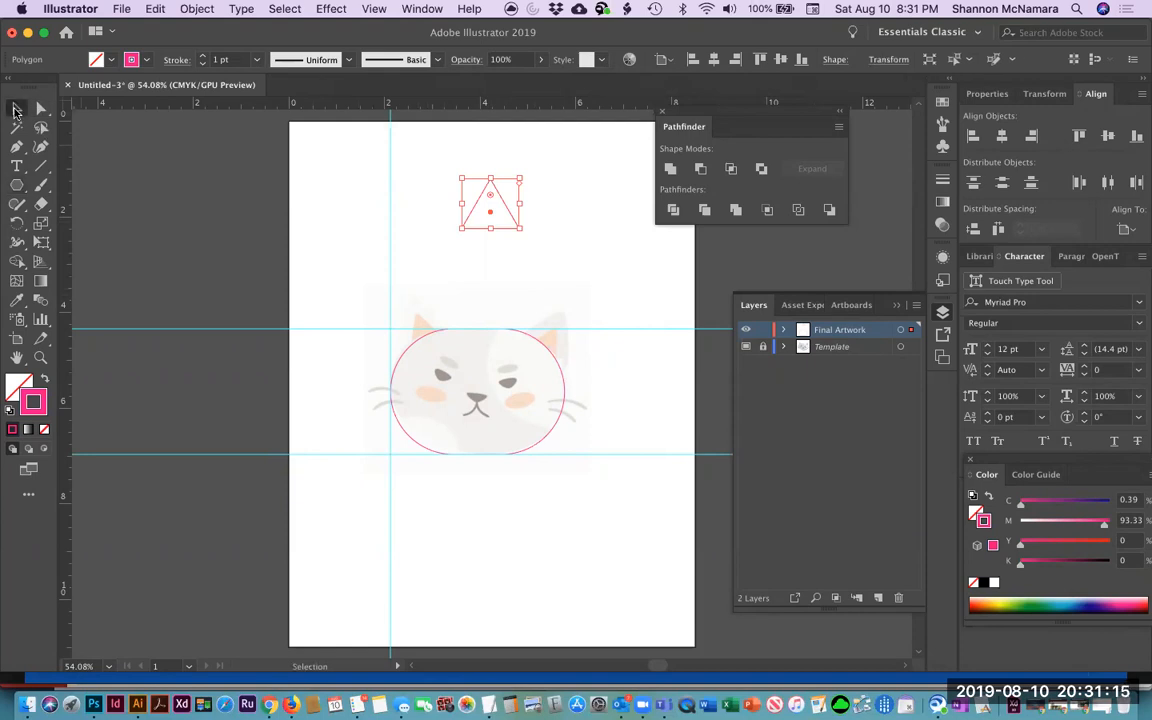
{"action": "left_click", "coordinate": [333, 9]}
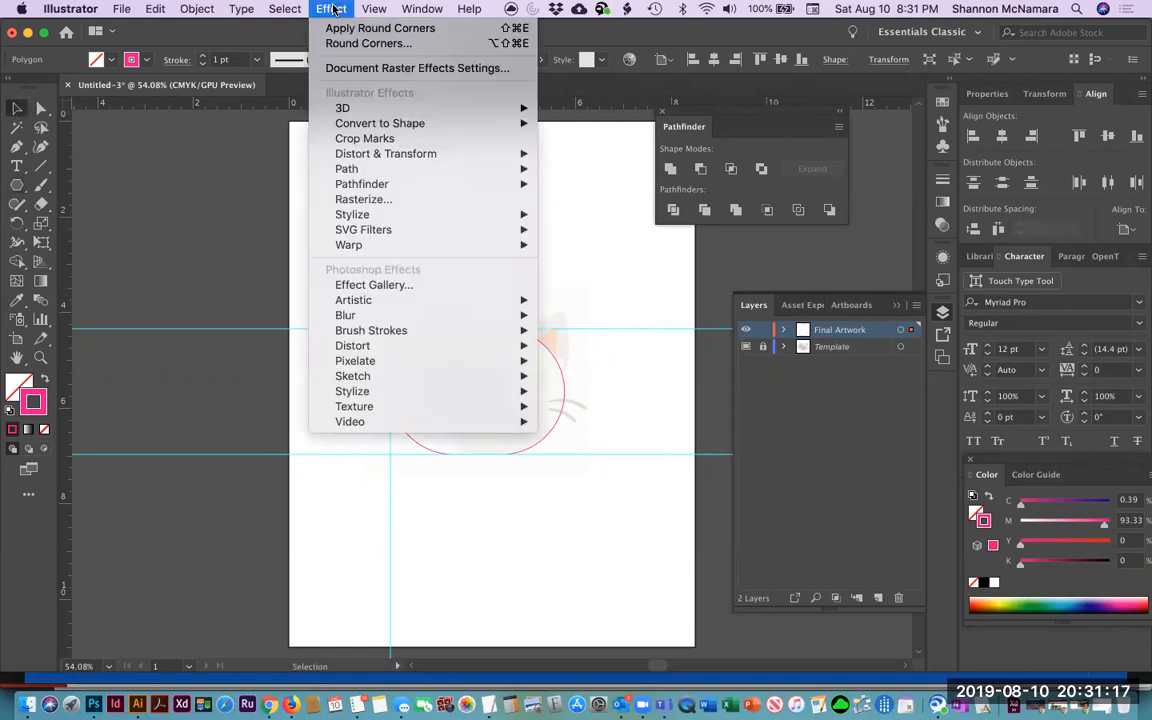
{"action": "mouse_move", "coordinate": [350, 214]}
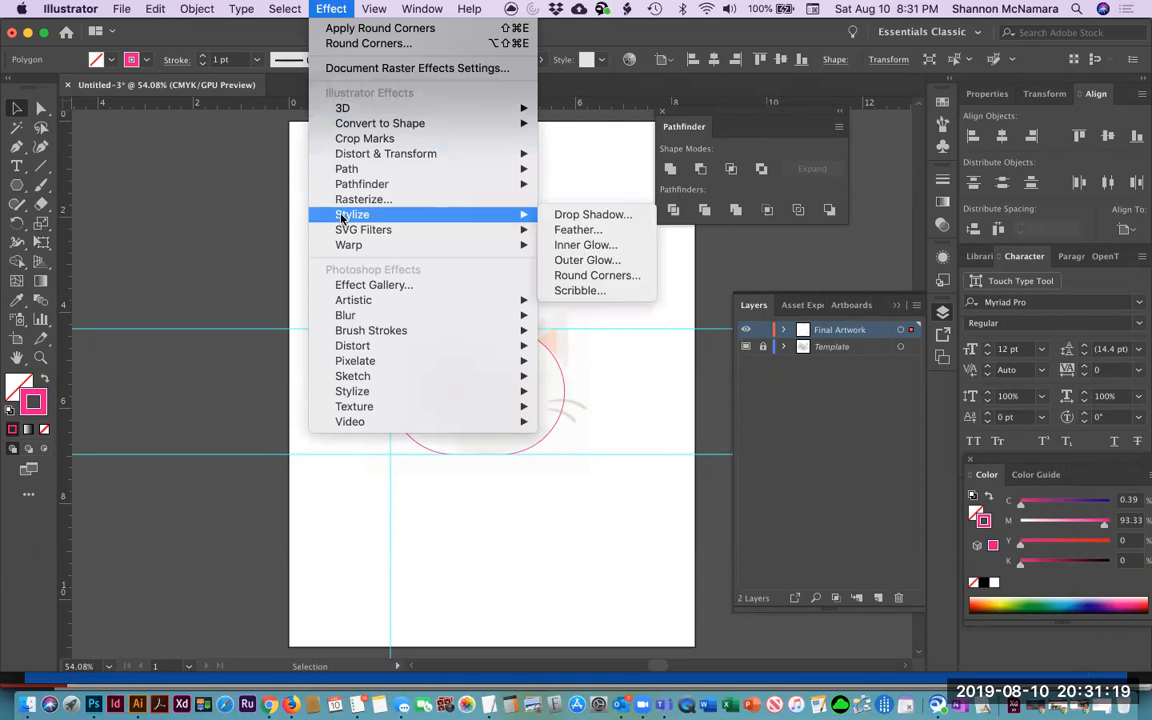
{"action": "left_click", "coordinate": [597, 276]}
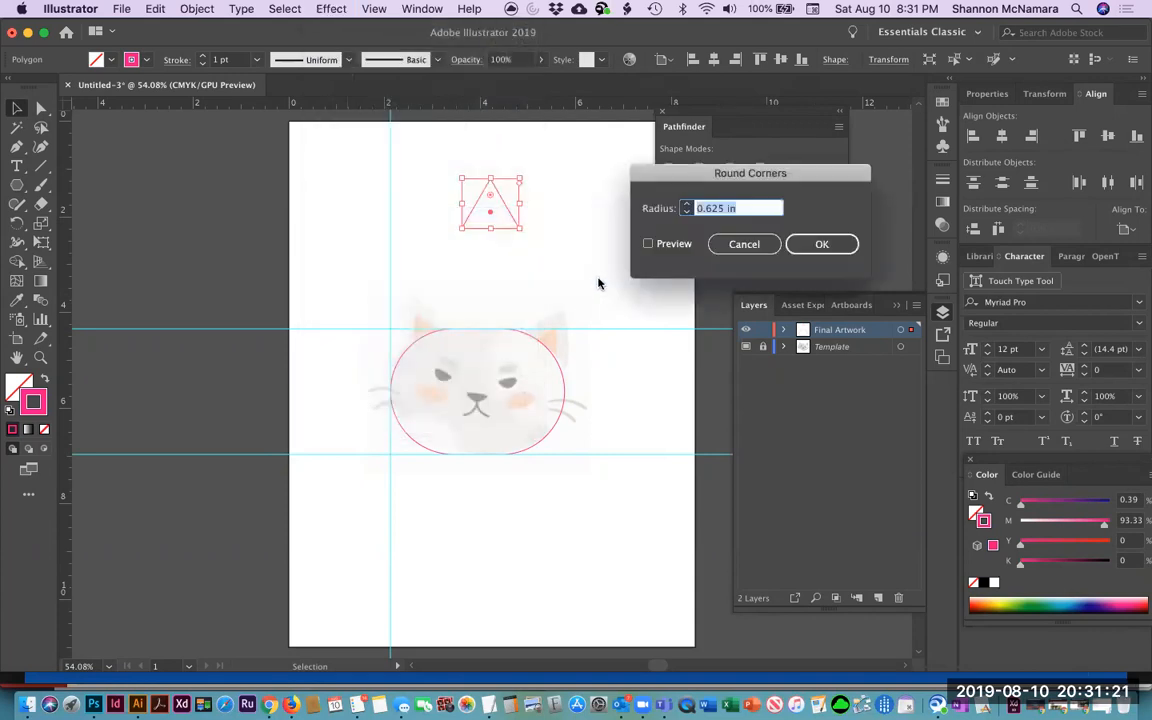
{"action": "left_click", "coordinate": [649, 244]}
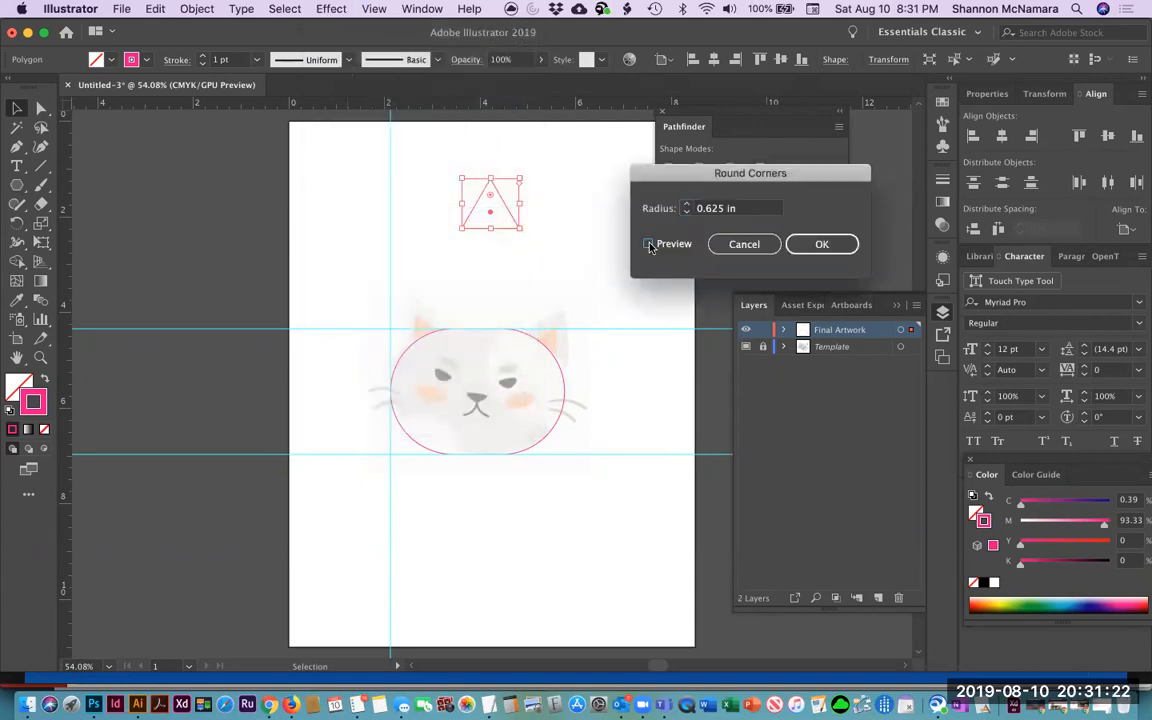
{"action": "left_click", "coordinate": [685, 204]}
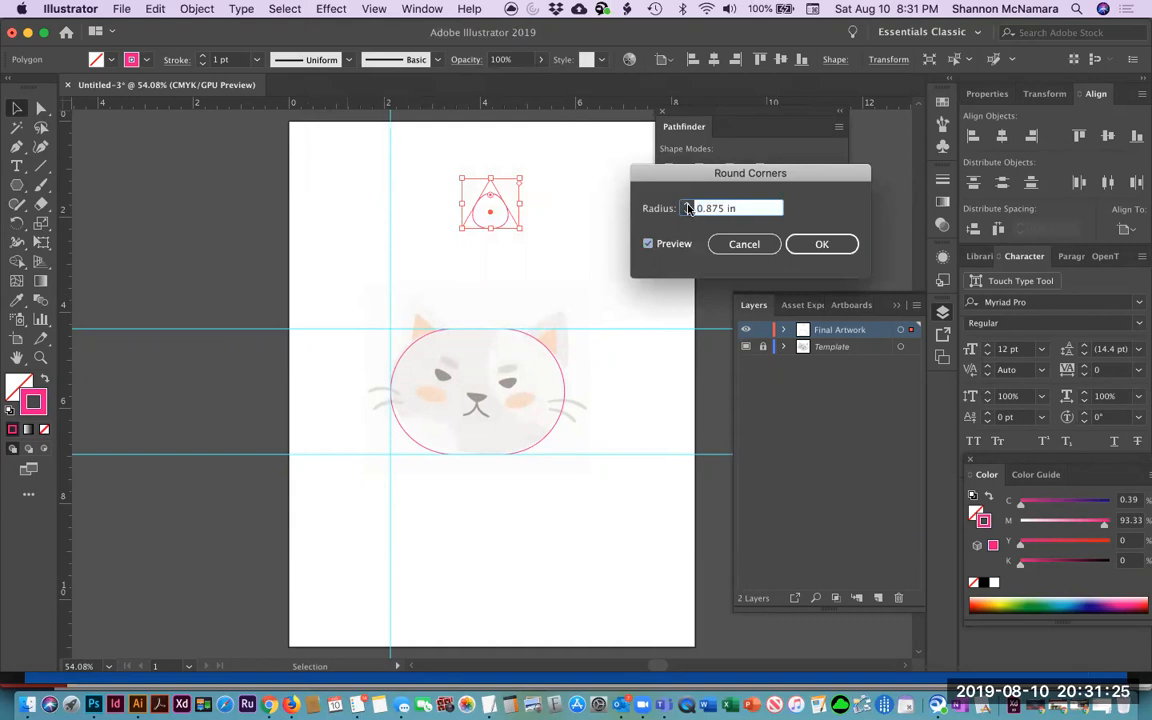
{"action": "left_click", "coordinate": [687, 213]}
{"action": "left_click", "coordinate": [687, 205]}
{"action": "left_click", "coordinate": [687, 205]}
{"action": "left_click", "coordinate": [687, 213]}
{"action": "left_click", "coordinate": [687, 213]}
{"action": "left_click", "coordinate": [687, 213]}
{"action": "left_click", "coordinate": [687, 213]}
{"action": "left_click", "coordinate": [687, 213]}
{"action": "left_click", "coordinate": [687, 213]}
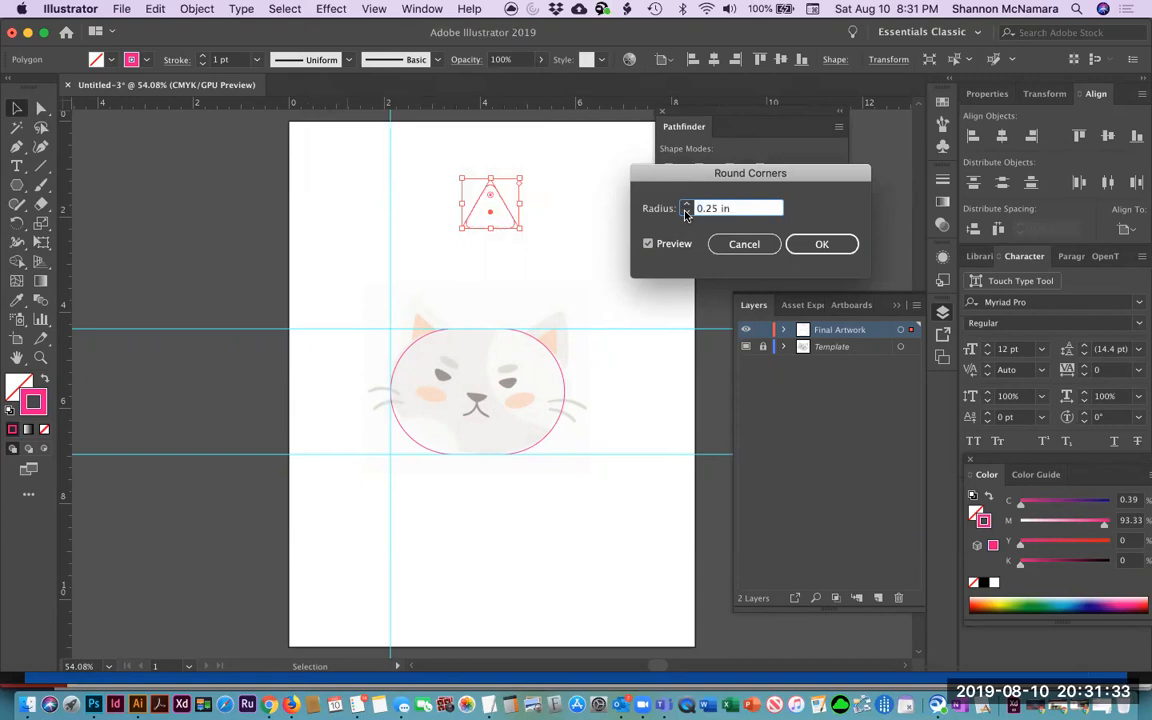
{"action": "left_click", "coordinate": [821, 245]}
Move the rounded triangle onto the cat's left ear, working in a close-up of that ear.
{"action": "left_click", "coordinate": [604, 237]}
{"action": "left_click_drag", "start_coordinate": [495, 195], "coordinate": [429, 308]}
{"action": "left_click", "coordinate": [440, 249]}
{"action": "left_click_drag", "start_coordinate": [373, 267], "coordinate": [487, 377]}
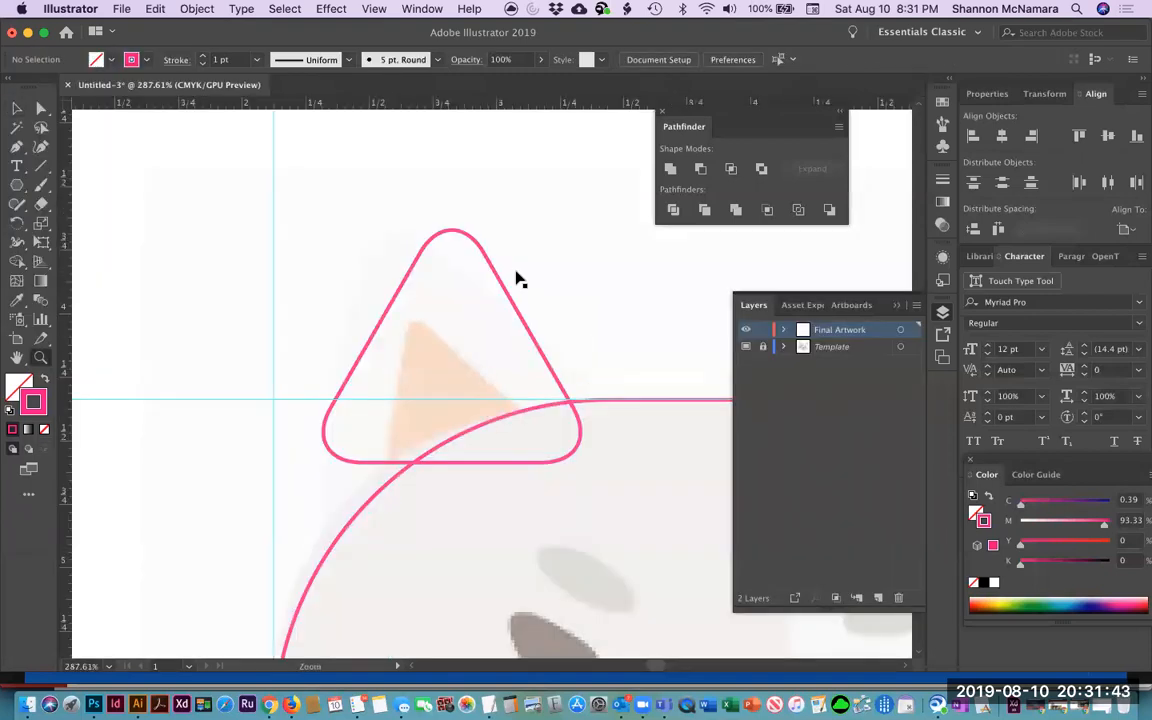
{"action": "key", "text": "v"}
{"action": "left_click", "coordinate": [437, 240]}
{"action": "left_click_drag", "start_coordinate": [418, 259], "coordinate": [415, 317]}
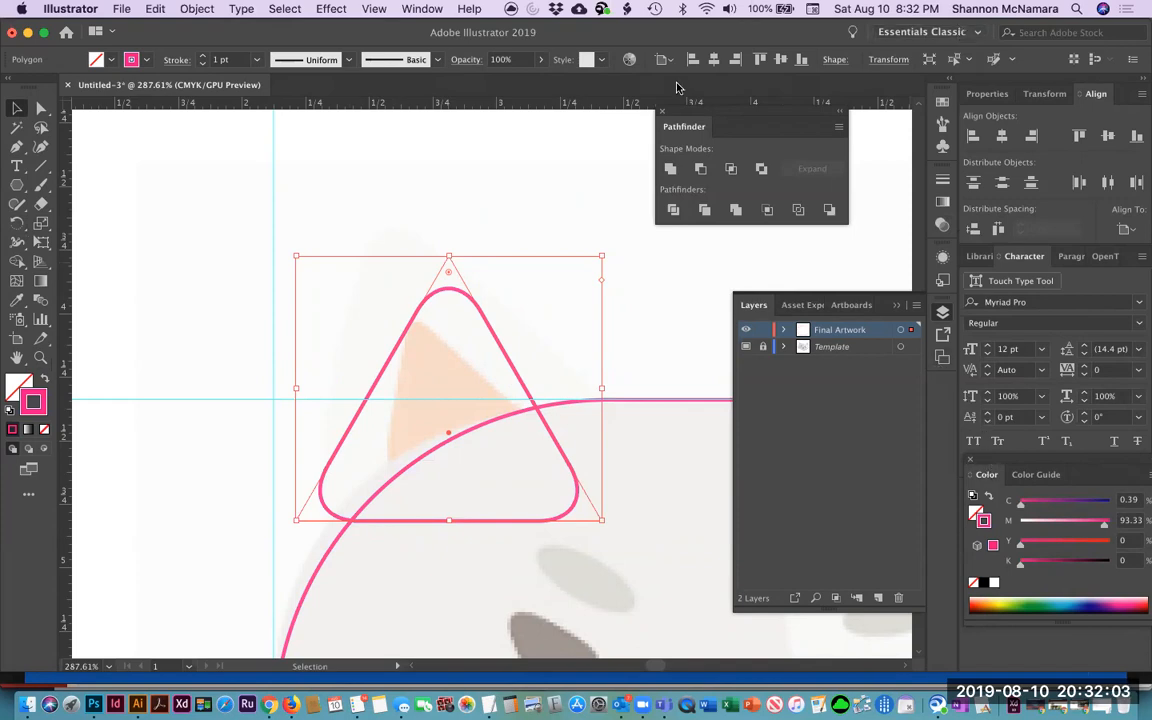
Show the triangle's properties, rotate it counterclockwise to about 17.6° with Free Transform, and shift it up over the left ear.
{"action": "left_click_drag", "start_coordinate": [1001, 465], "coordinate": [1005, 492]}
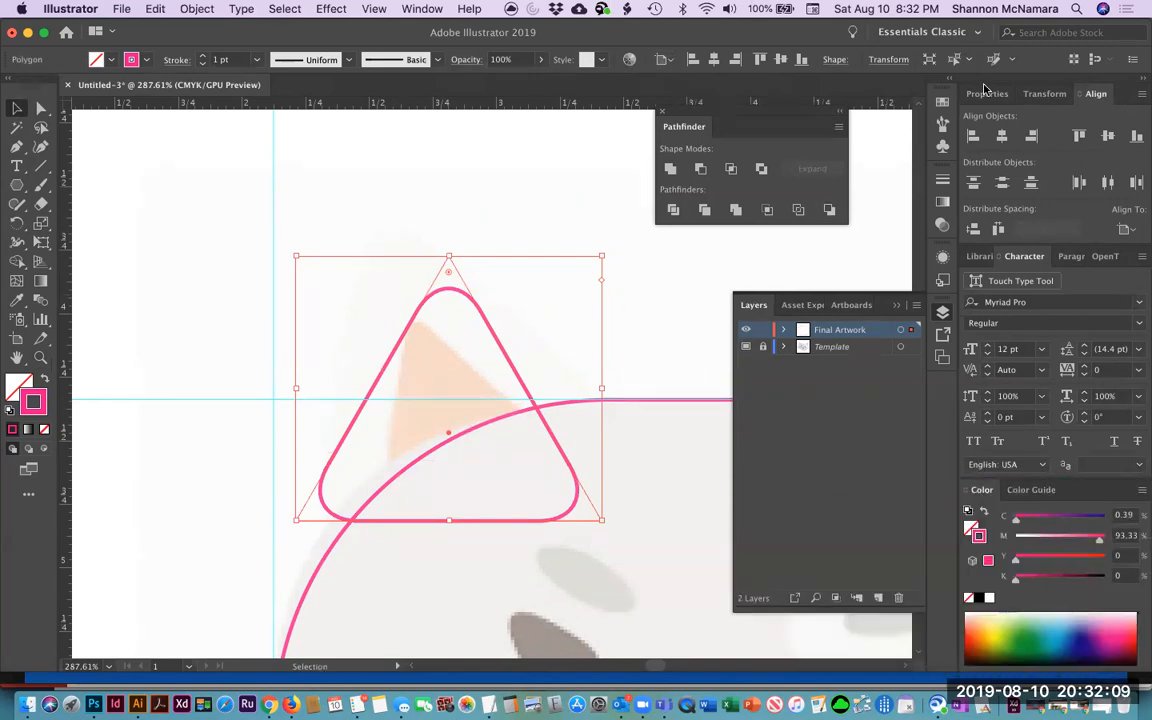
{"action": "left_click", "coordinate": [987, 94]}
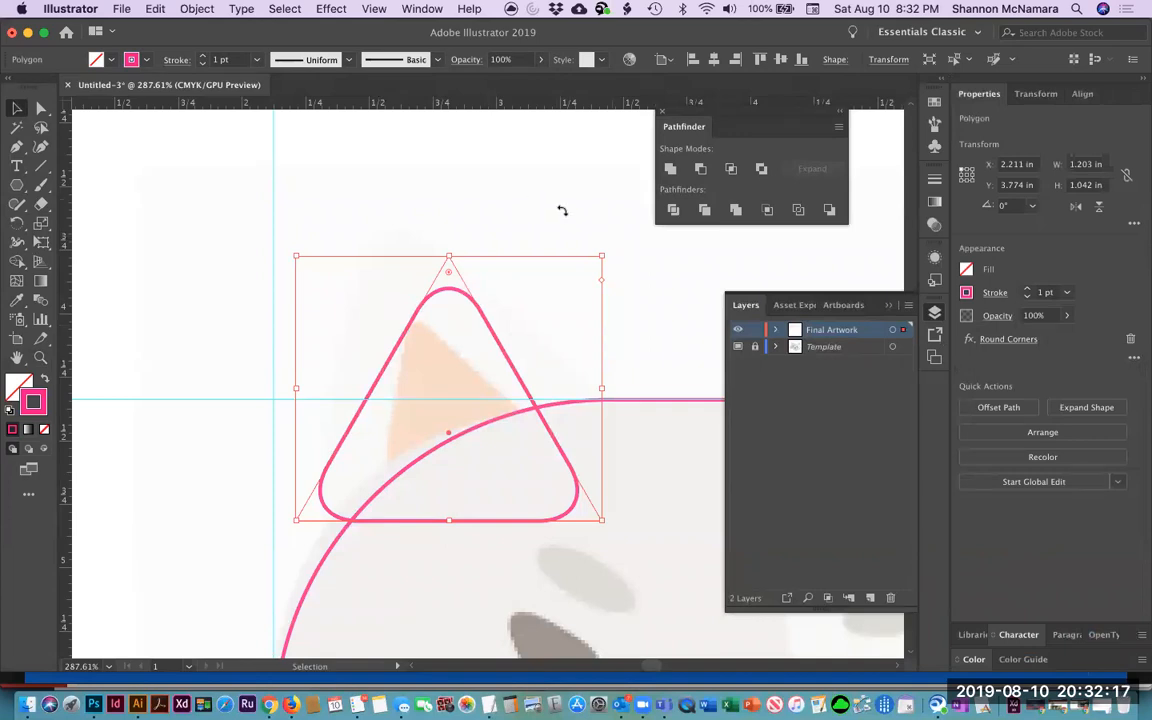
{"action": "key", "text": "e"}
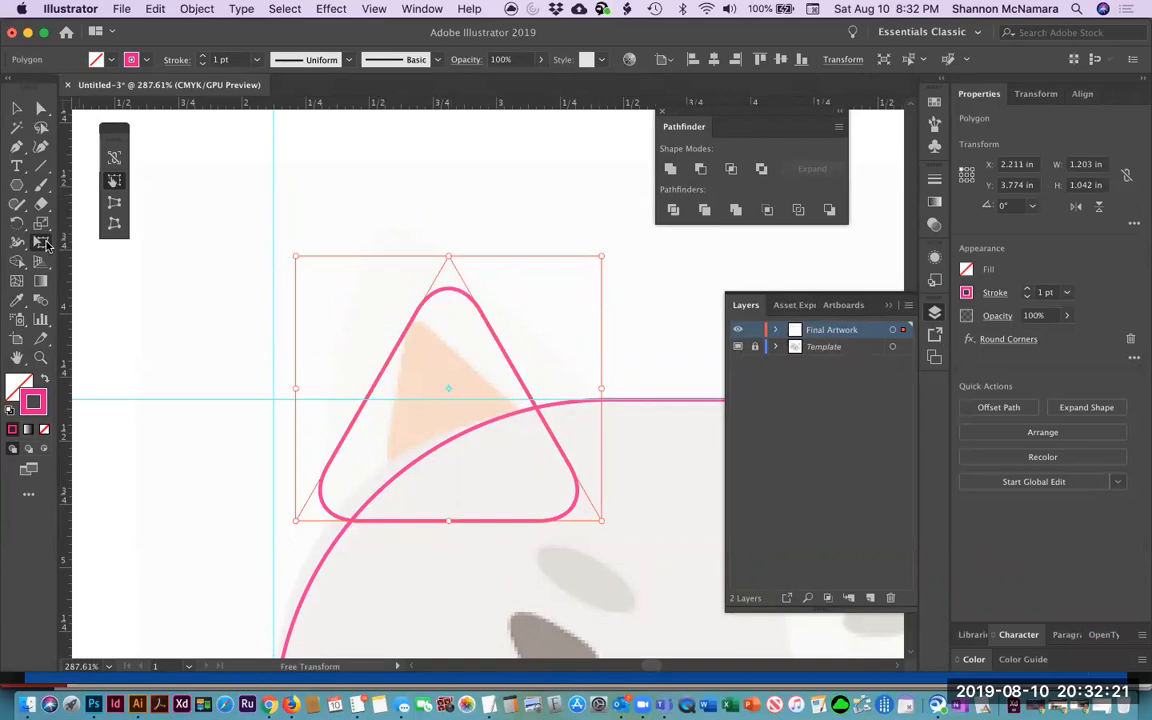
{"action": "left_click_drag", "start_coordinate": [621, 246], "coordinate": [581, 208]}
{"action": "left_click_drag", "start_coordinate": [421, 298], "coordinate": [387, 239]}
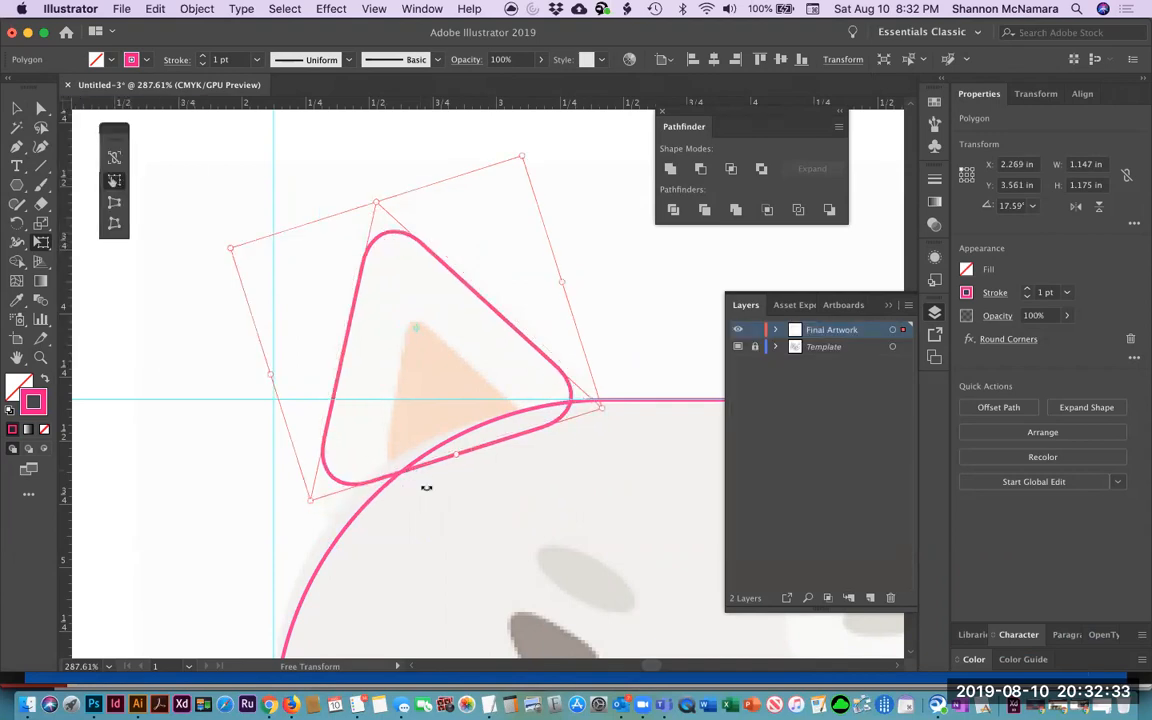
Stretch the triangle with Free Transform to about 1.4 by 1.52 in to match the left ear's outline, and deselect it.
{"action": "left_click_drag", "start_coordinate": [457, 461], "coordinate": [466, 496]}
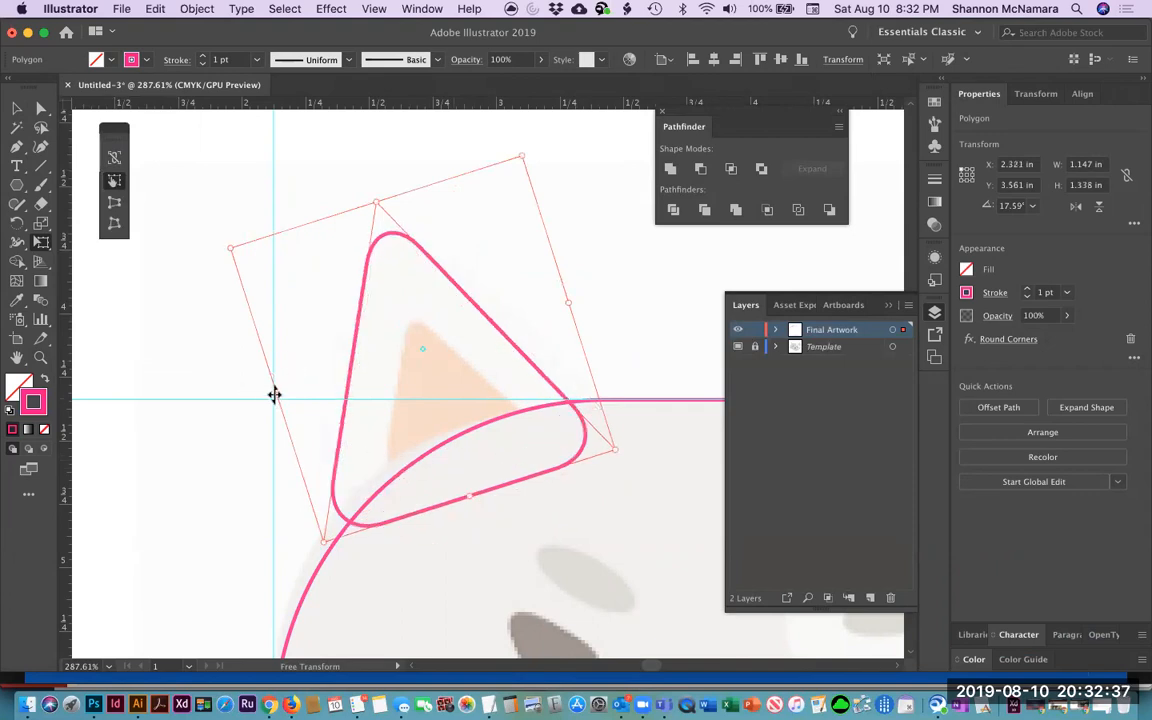
{"action": "left_click_drag", "start_coordinate": [274, 394], "coordinate": [245, 404]}
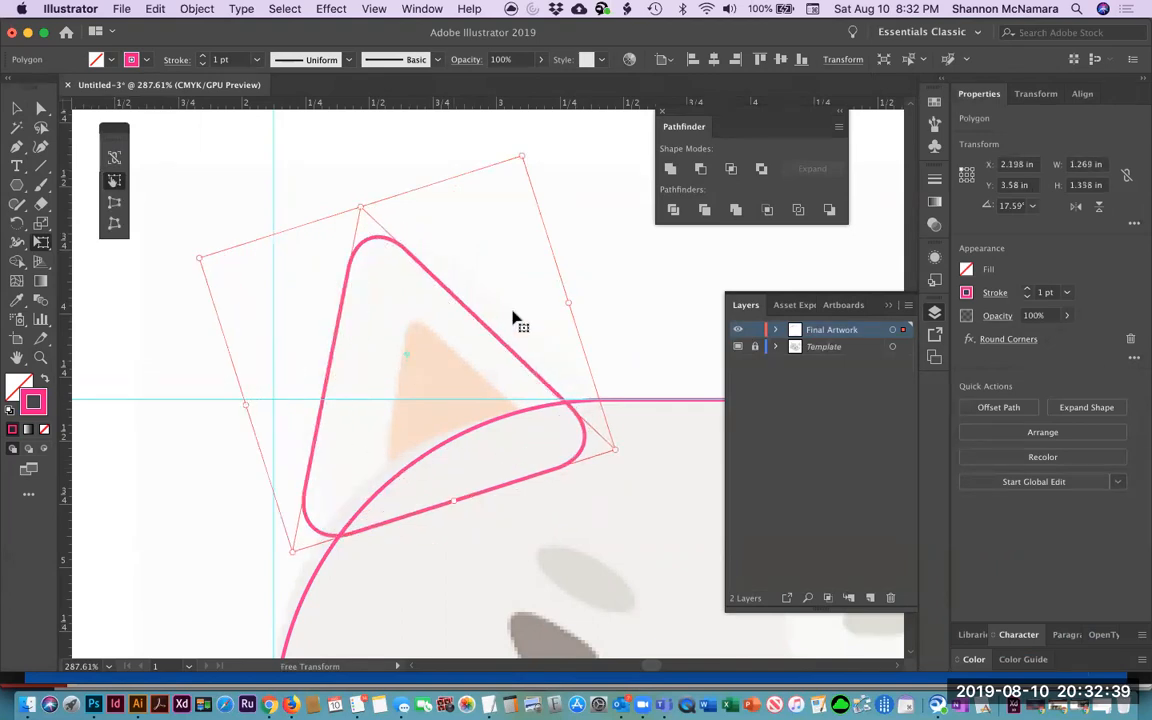
{"action": "left_click_drag", "start_coordinate": [566, 298], "coordinate": [607, 291]}
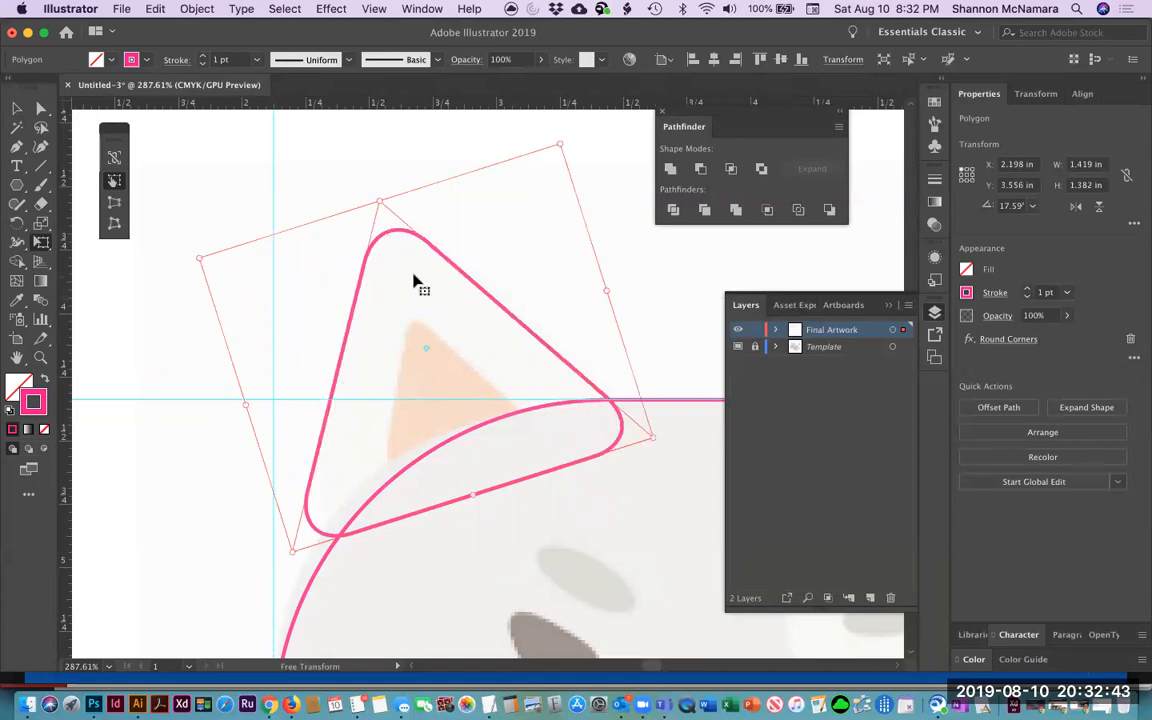
{"action": "left_click_drag", "start_coordinate": [247, 406], "coordinate": [253, 404]}
{"action": "left_click_drag", "start_coordinate": [476, 494], "coordinate": [478, 523]}
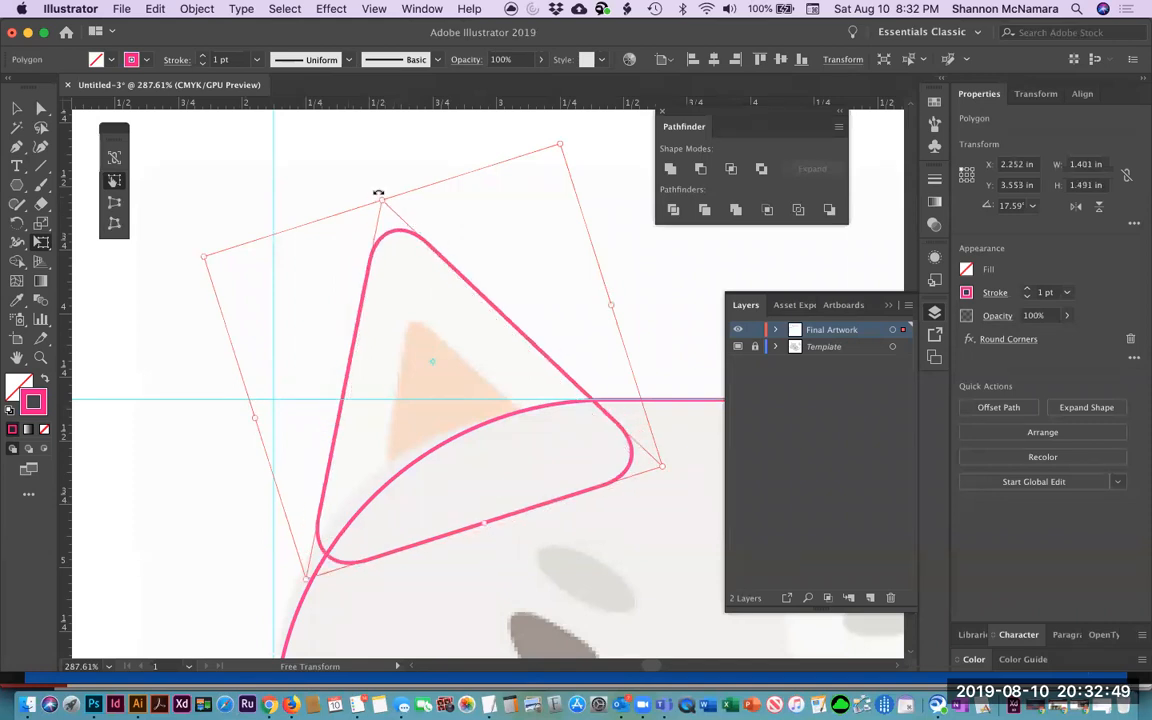
{"action": "left_click_drag", "start_coordinate": [383, 201], "coordinate": [377, 193]}
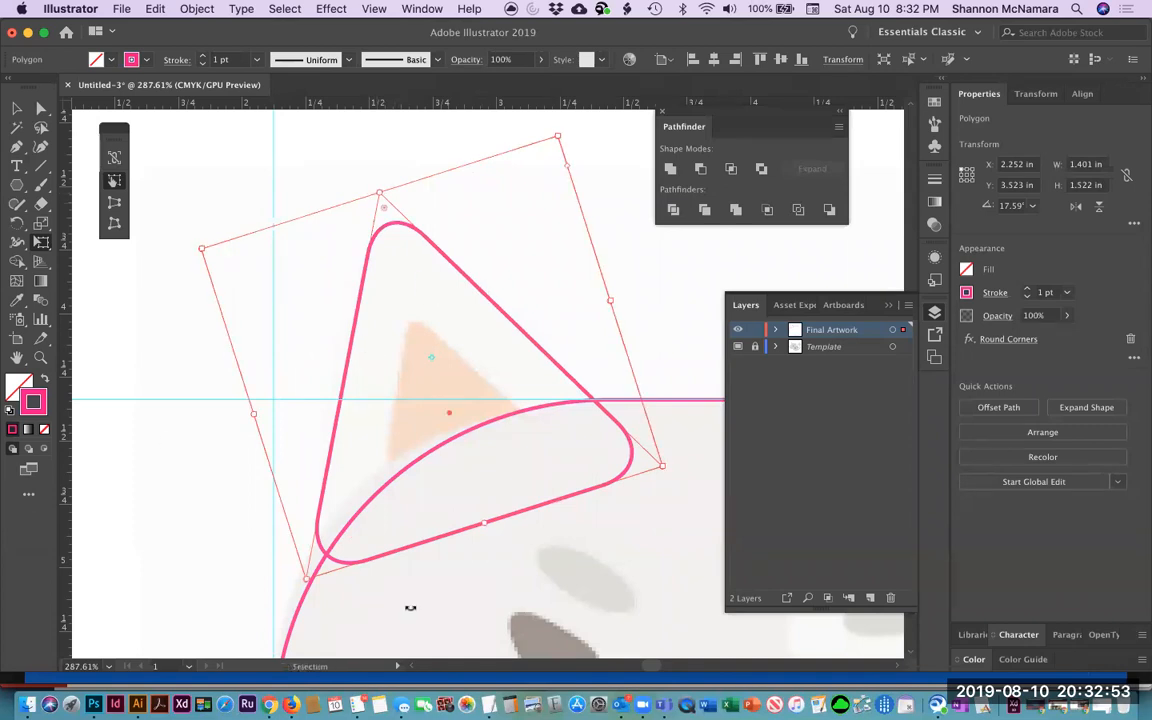
{"action": "left_click", "coordinate": [16, 112]}
{"action": "left_click", "coordinate": [181, 175]}
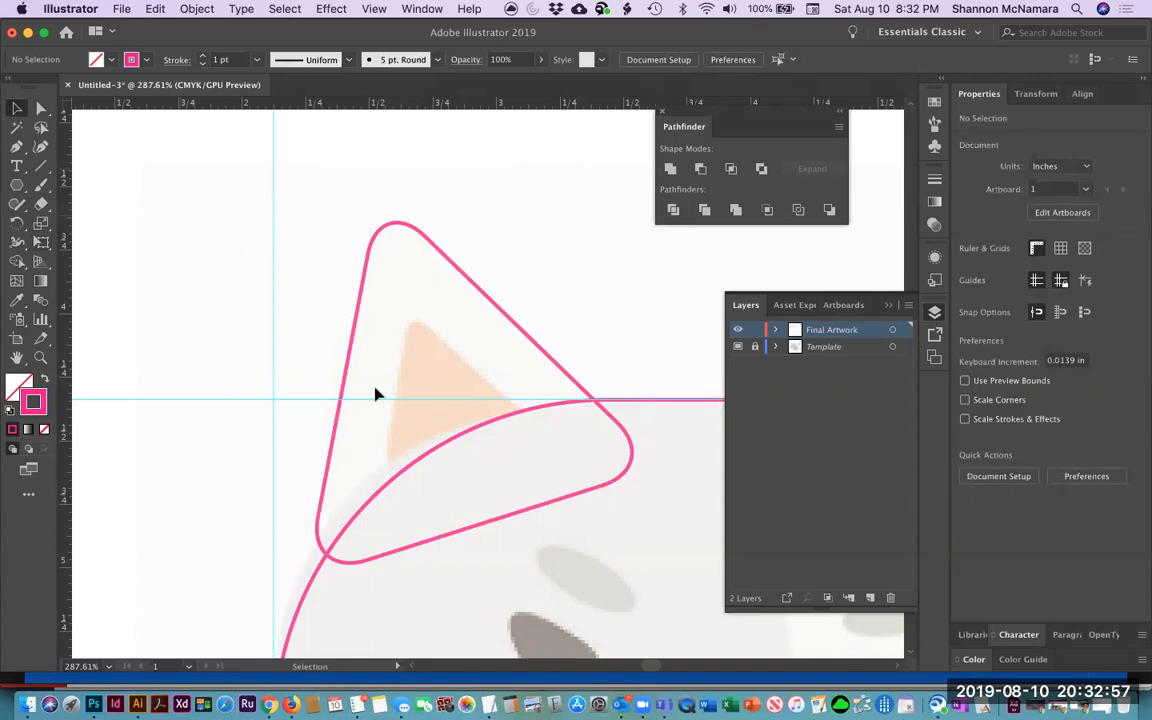
Duplicate the ear triangle onto the orange inner ear and shrink the copy to about 0.57 by 0.69 in.
{"action": "left_click", "coordinate": [398, 230]}
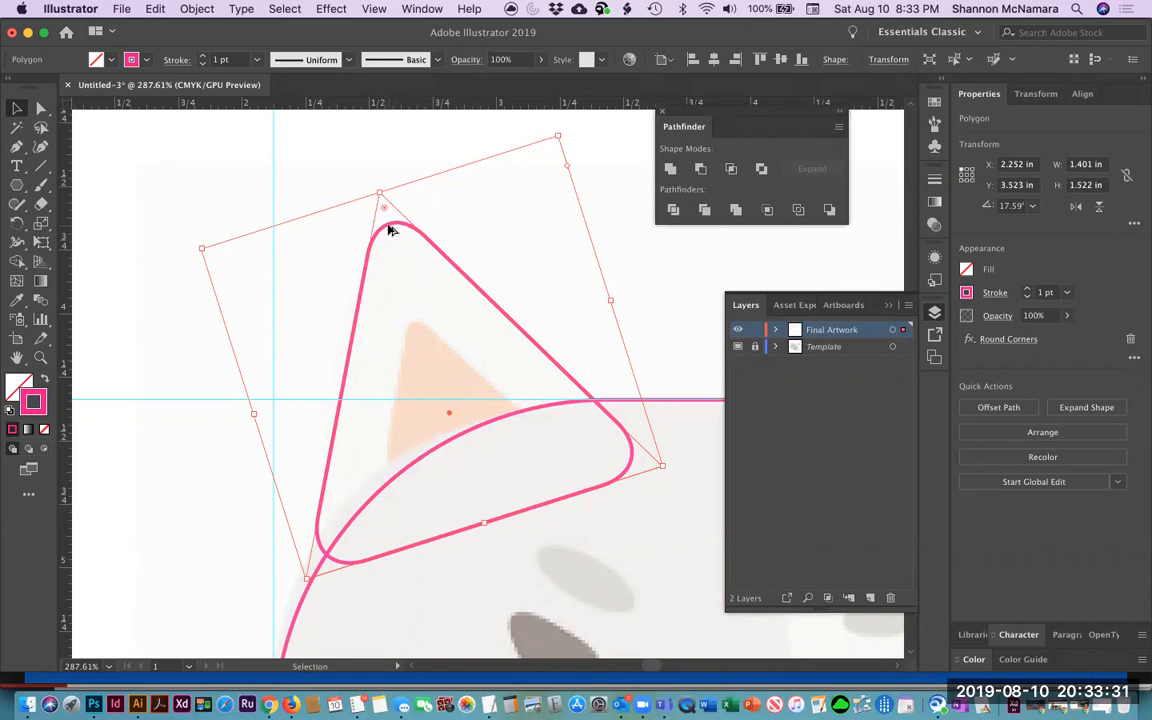
{"action": "left_click_drag", "start_coordinate": [392, 234], "coordinate": [420, 343]}
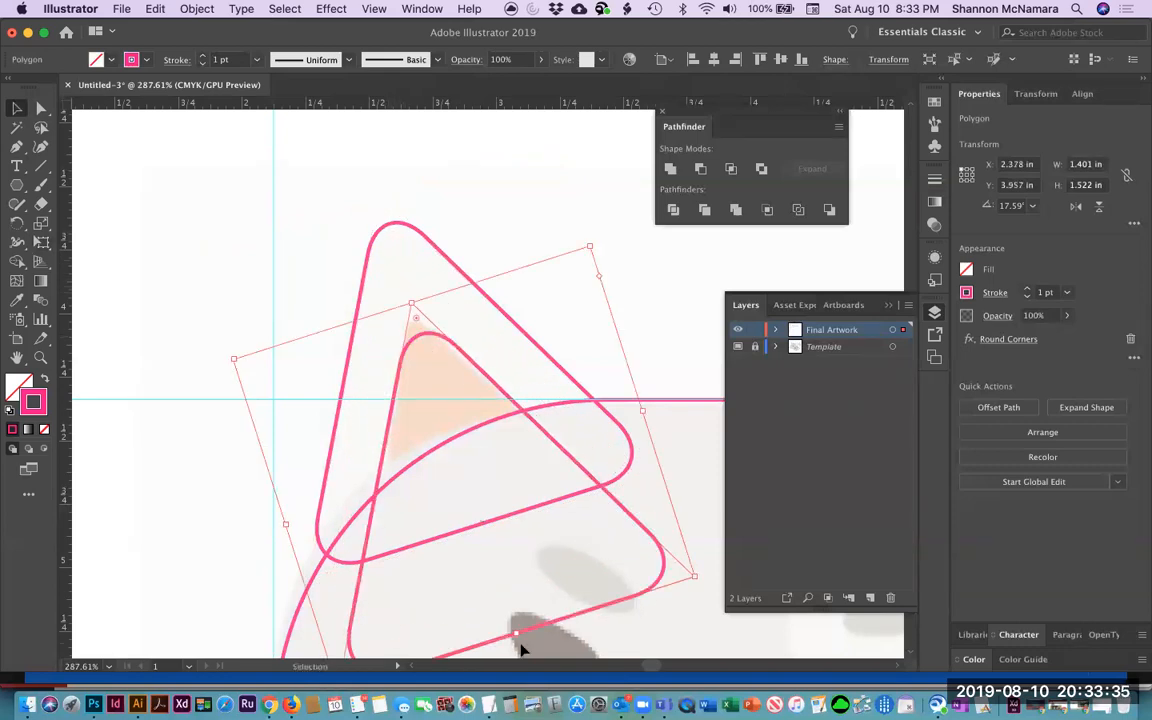
{"action": "left_click", "coordinate": [41, 243]}
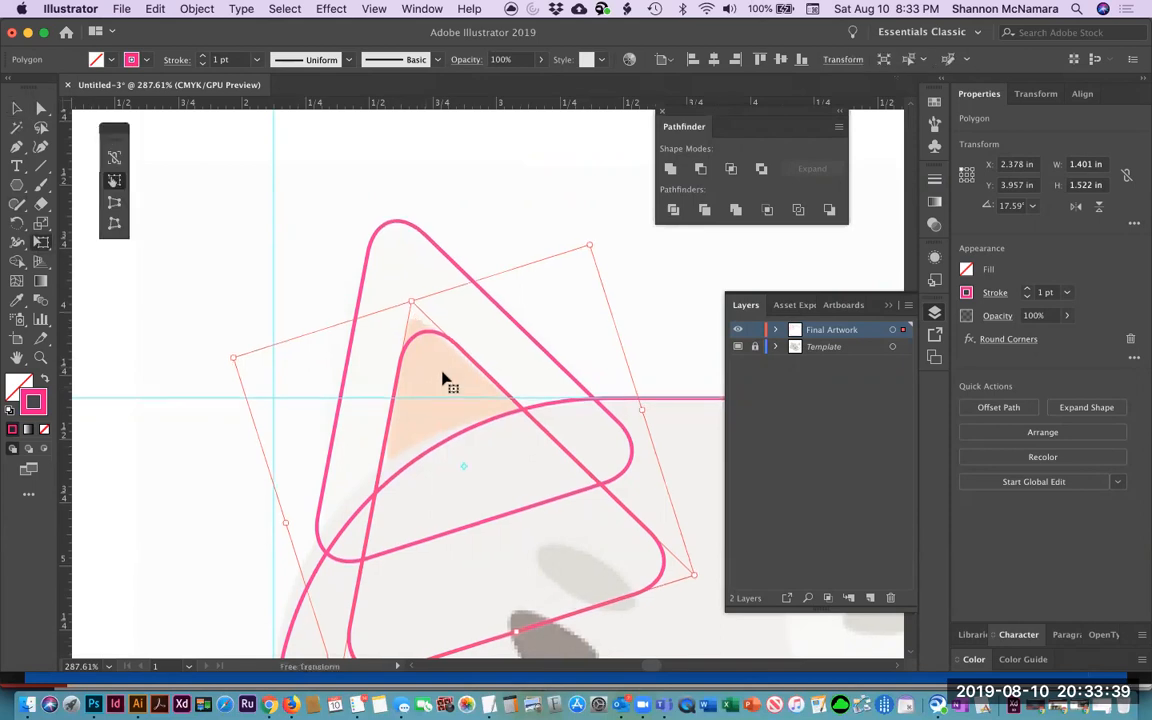
{"action": "left_click_drag", "start_coordinate": [515, 630], "coordinate": [355, 405]}
{"action": "left_click_drag", "start_coordinate": [609, 306], "coordinate": [500, 336]}
{"action": "left_click_drag", "start_coordinate": [350, 391], "coordinate": [362, 391]}
{"action": "left_click_drag", "start_coordinate": [414, 303], "coordinate": [406, 288]}
{"action": "left_click_drag", "start_coordinate": [456, 431], "coordinate": [457, 438]}
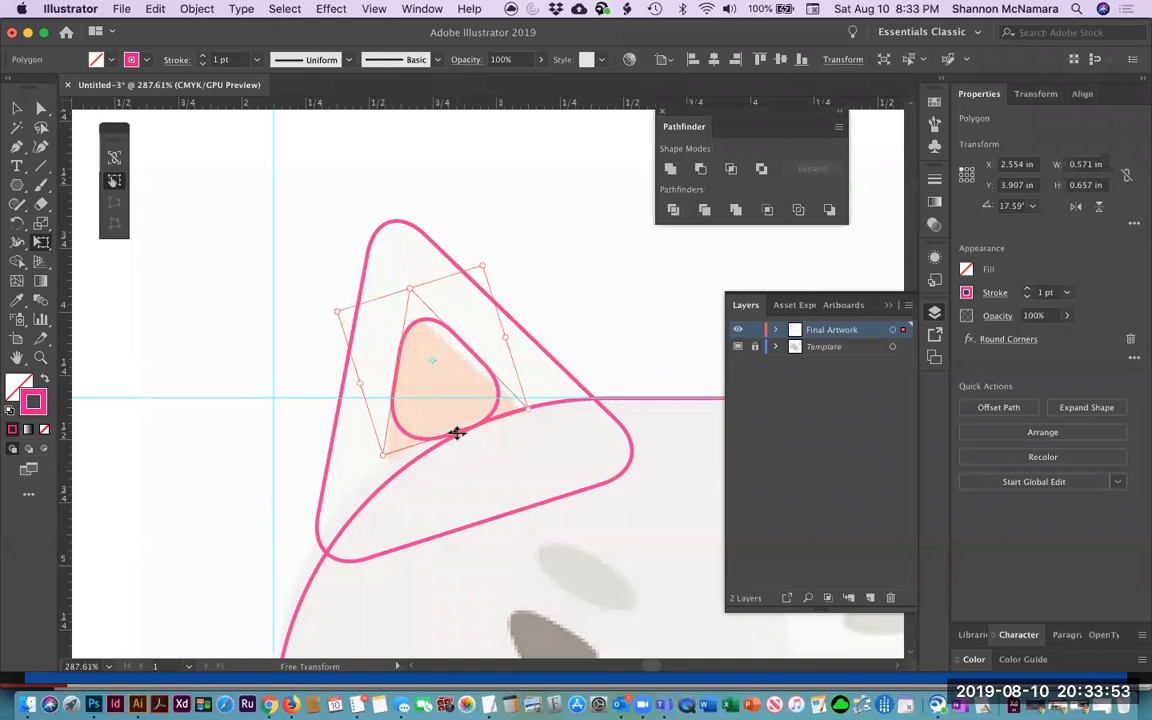
{"action": "left_click_drag", "start_coordinate": [421, 316], "coordinate": [419, 310]}
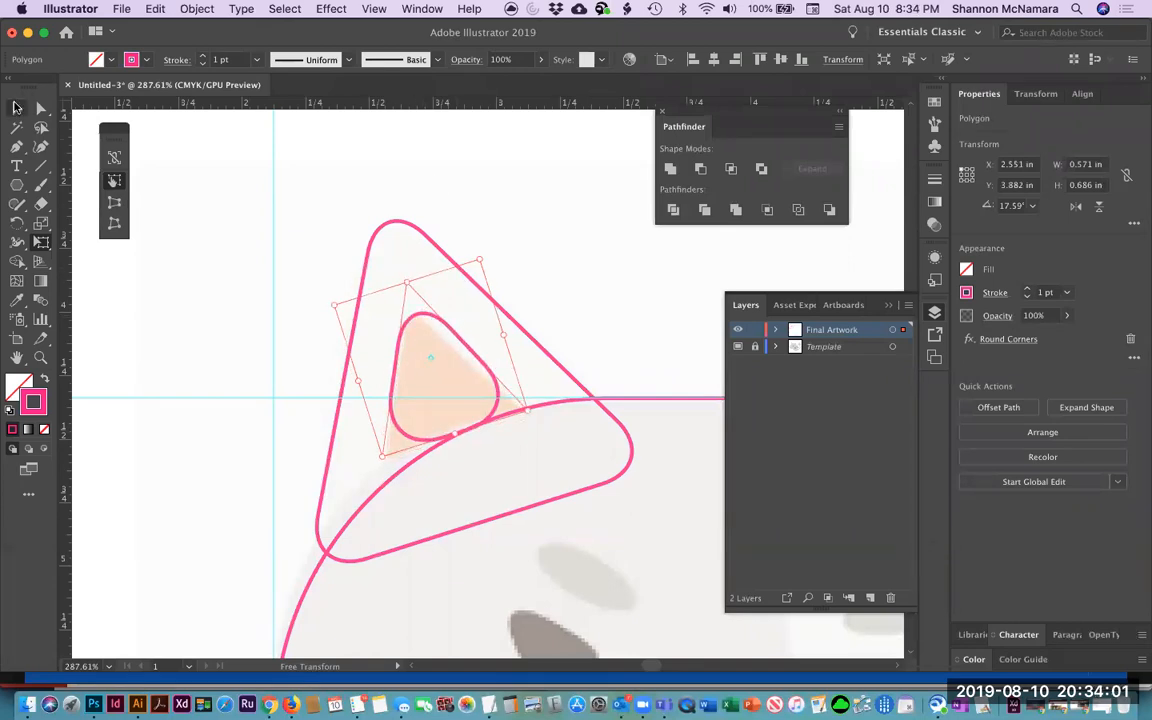
{"action": "left_click", "coordinate": [15, 108]}
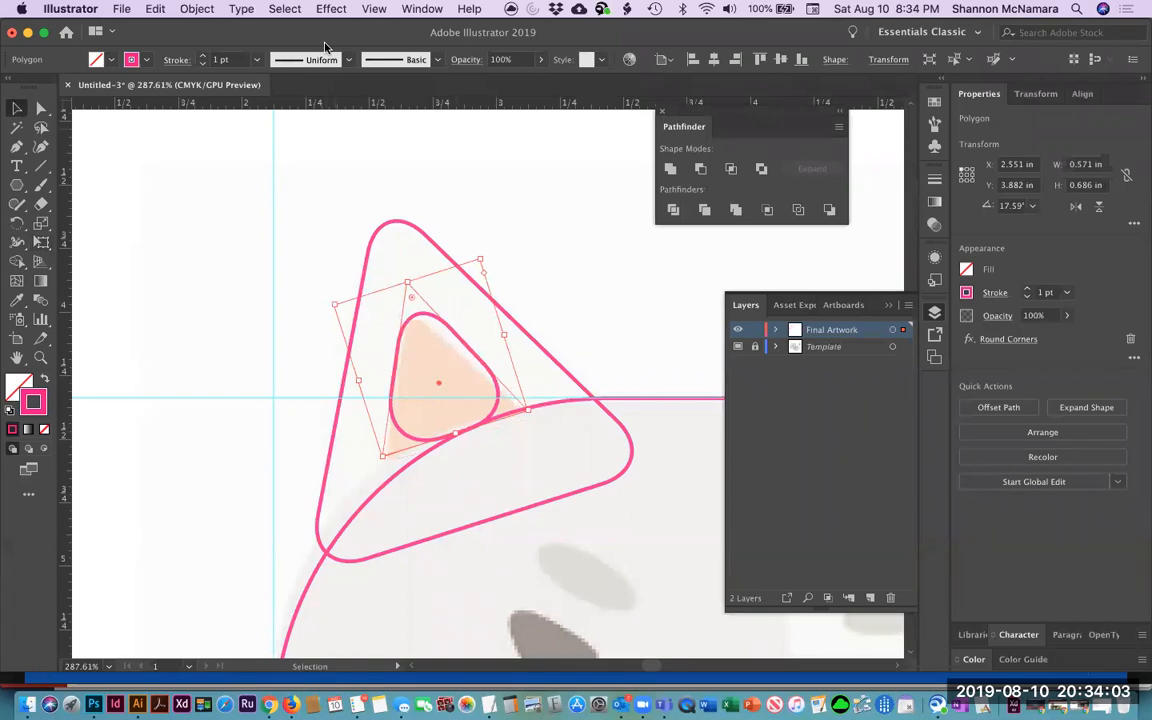
{"action": "left_click", "coordinate": [332, 9]}
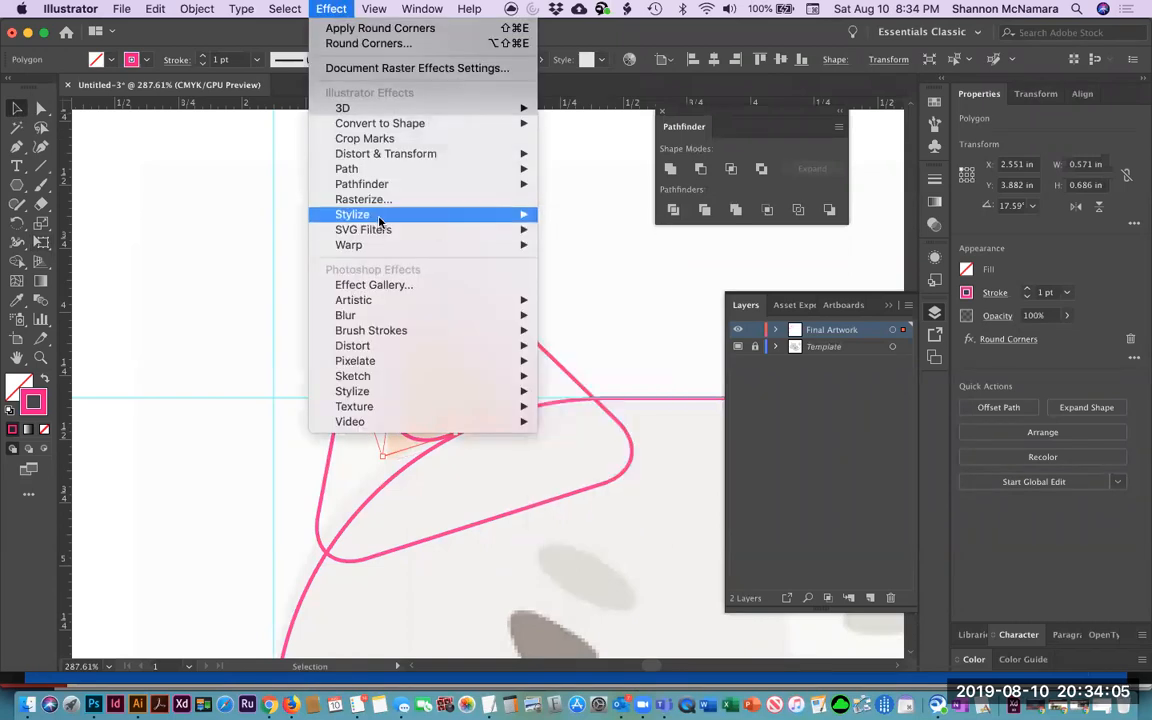
{"action": "mouse_move", "coordinate": [450, 214]}
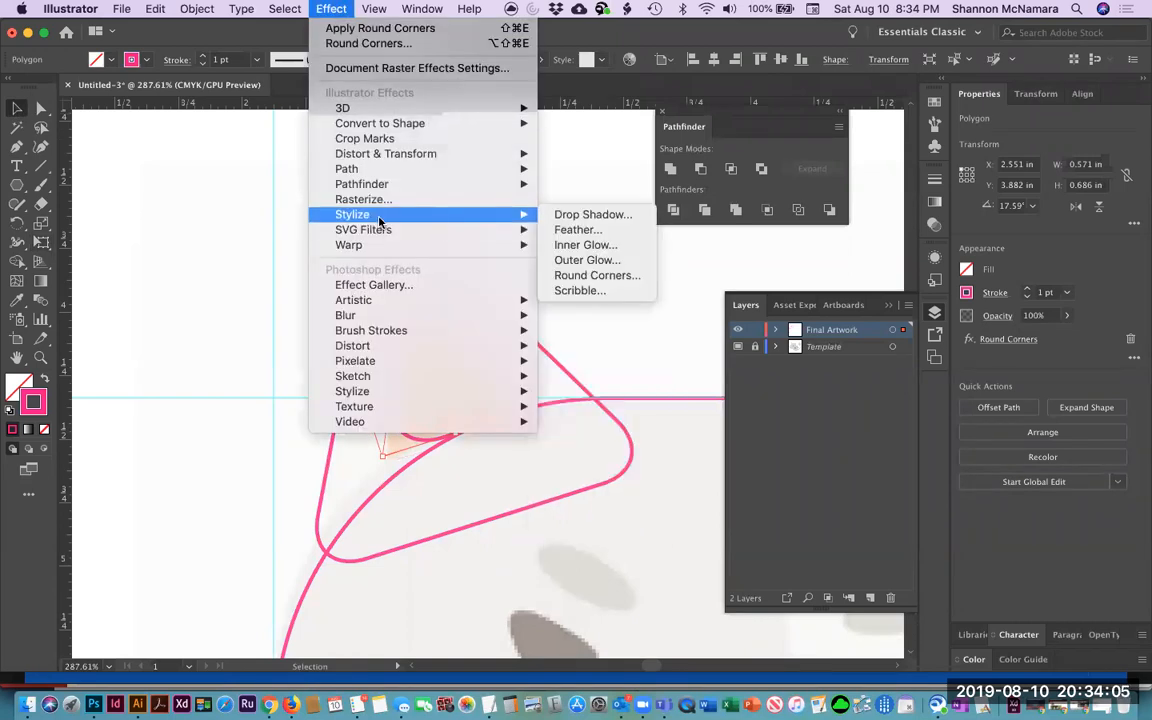
{"action": "left_click", "coordinate": [598, 275]}
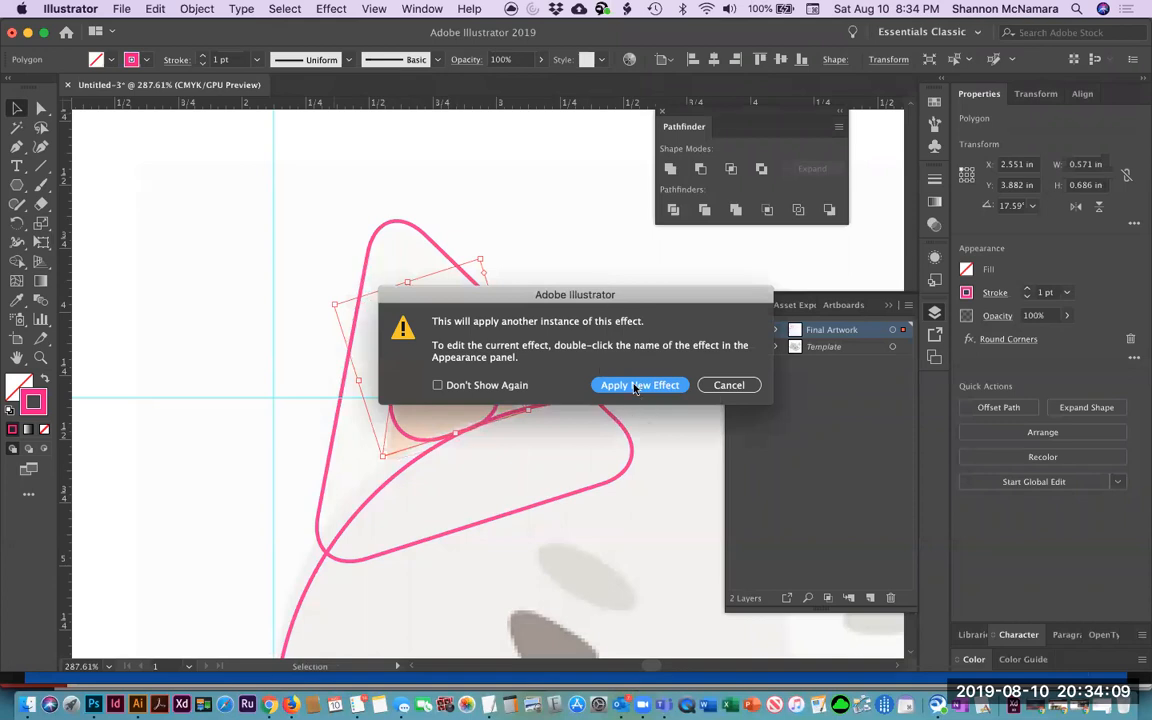
{"action": "left_click_drag", "start_coordinate": [621, 300], "coordinate": [752, 184]}
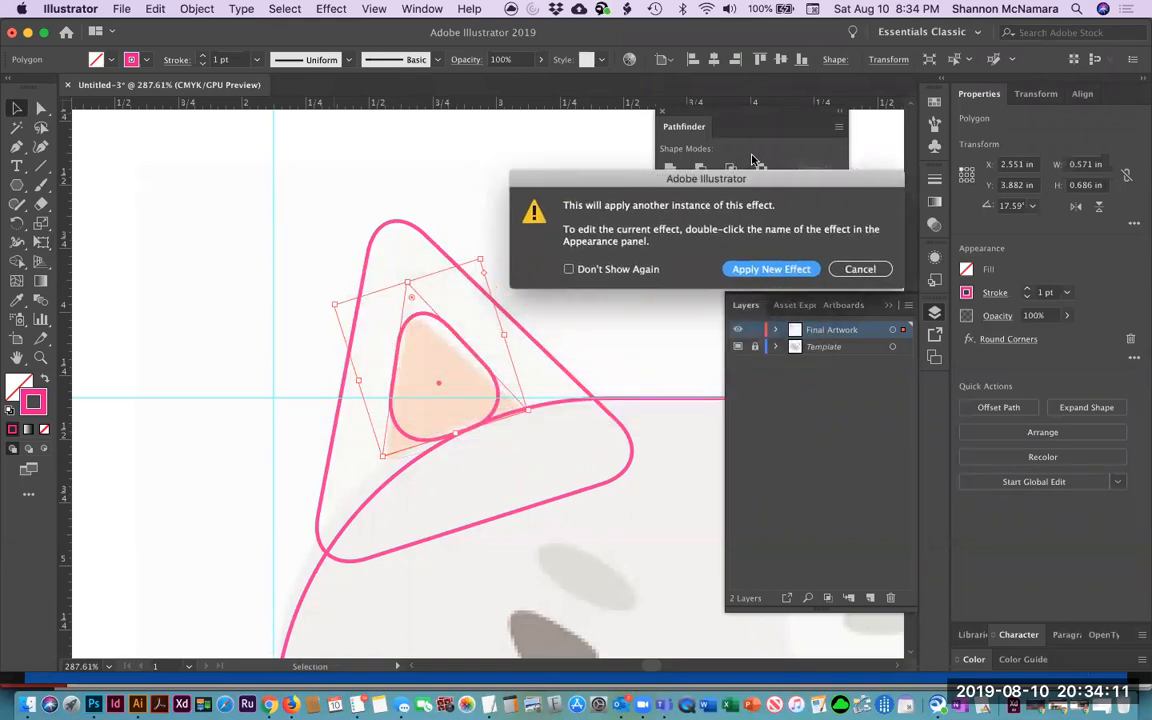
{"action": "left_click", "coordinate": [771, 269]}
{"action": "key", "text": "Up"}
{"action": "left_click", "coordinate": [648, 244]}
{"action": "left_click", "coordinate": [686, 205]}
{"action": "left_click", "coordinate": [686, 205]}
{"action": "left_click", "coordinate": [686, 205]}
{"action": "left_click", "coordinate": [686, 206]}
{"action": "left_click", "coordinate": [687, 212]}
{"action": "left_click", "coordinate": [687, 212]}
{"action": "left_click", "coordinate": [687, 212]}
{"action": "left_click", "coordinate": [687, 212]}
{"action": "left_click", "coordinate": [687, 212]}
{"action": "left_click", "coordinate": [687, 212]}
{"action": "left_click", "coordinate": [687, 212]}
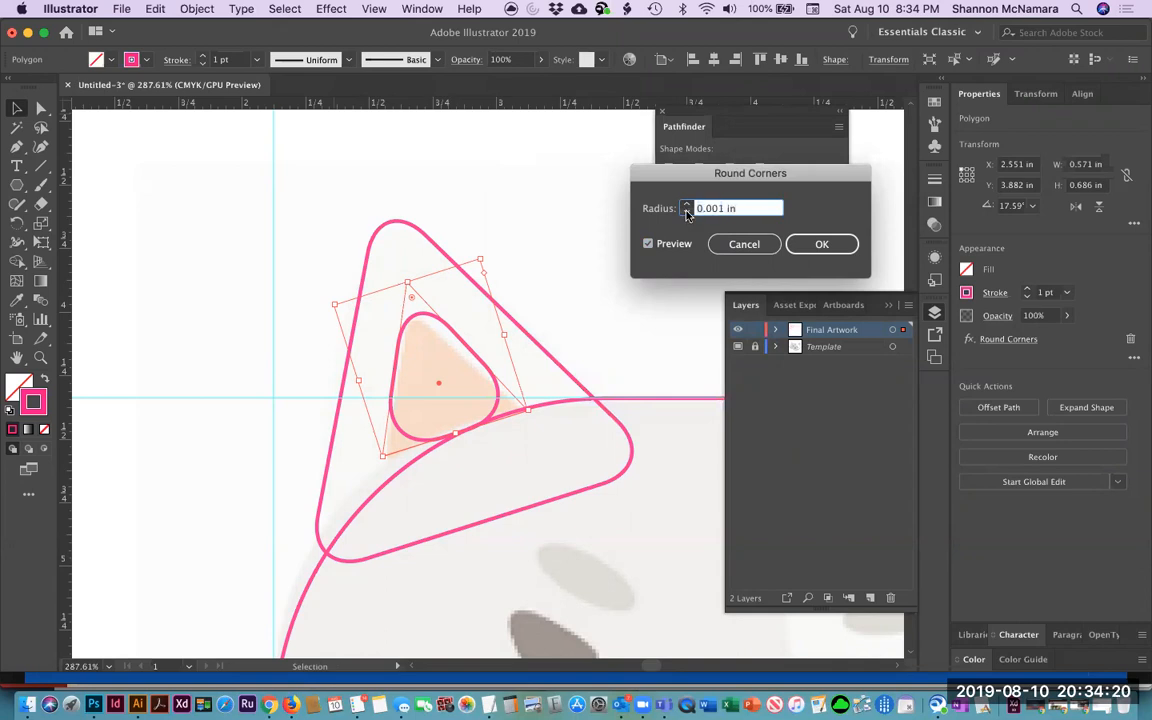
{"action": "left_click", "coordinate": [648, 244]}
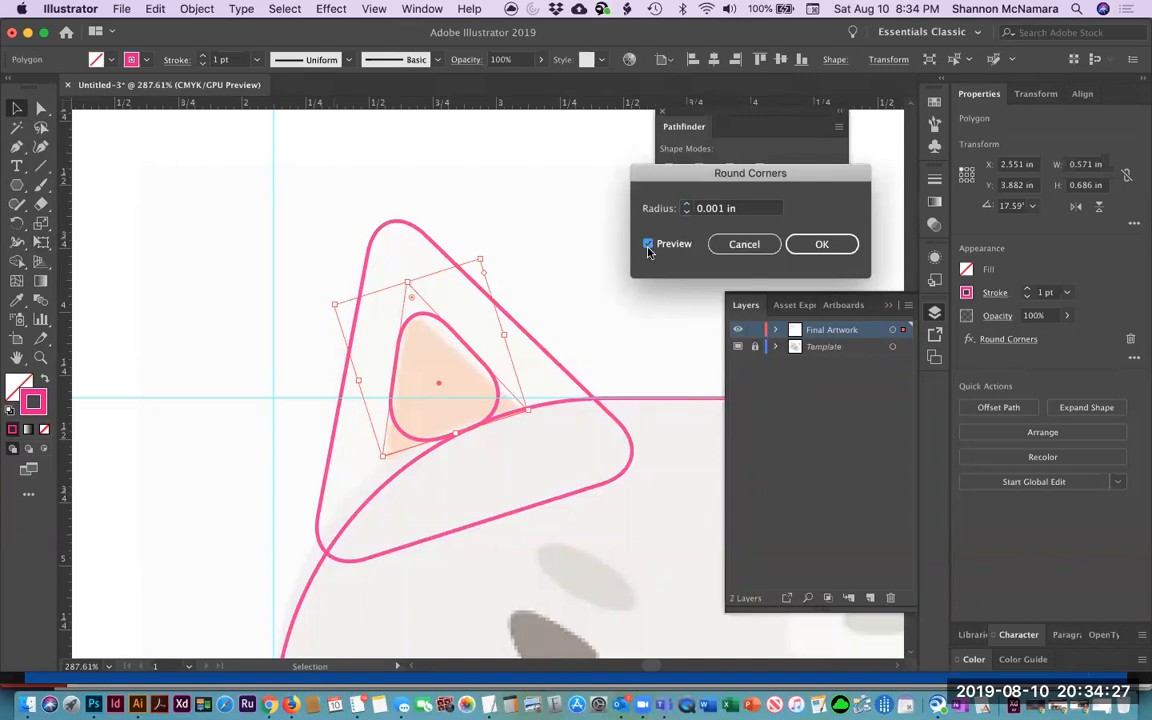
{"action": "left_click", "coordinate": [740, 244]}
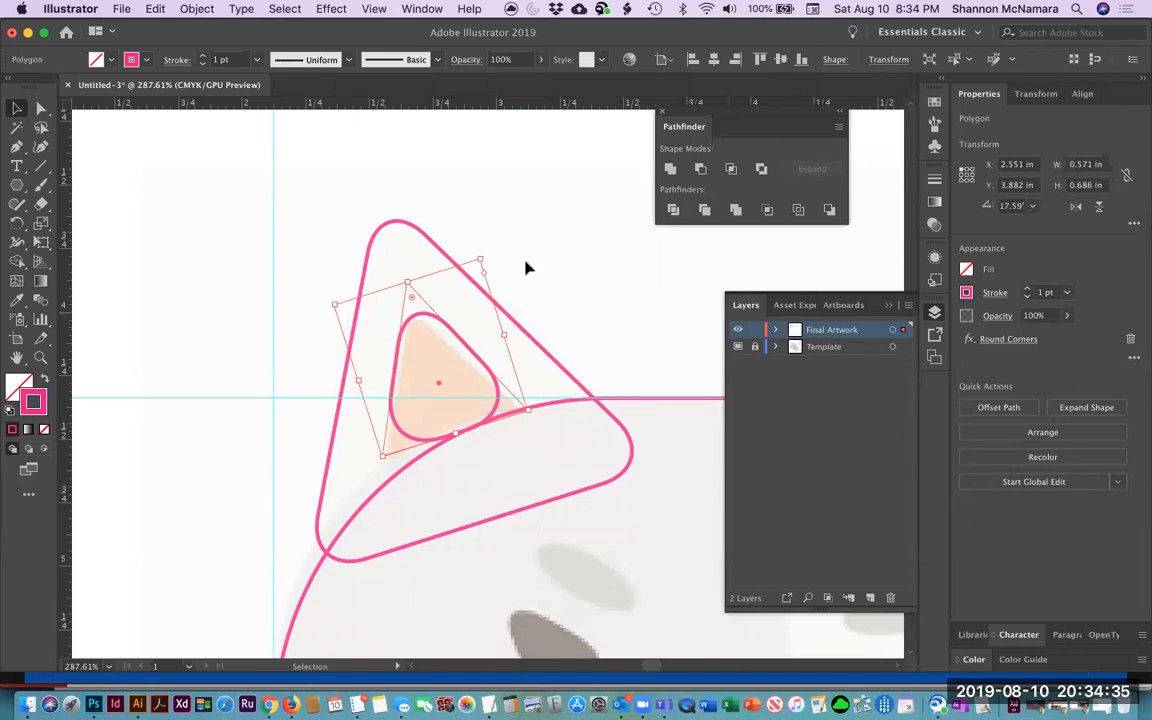
Delete the rounded triangle that covers the orange inner ear.
{"action": "left_click", "coordinate": [457, 201]}
{"action": "left_click", "coordinate": [432, 325]}
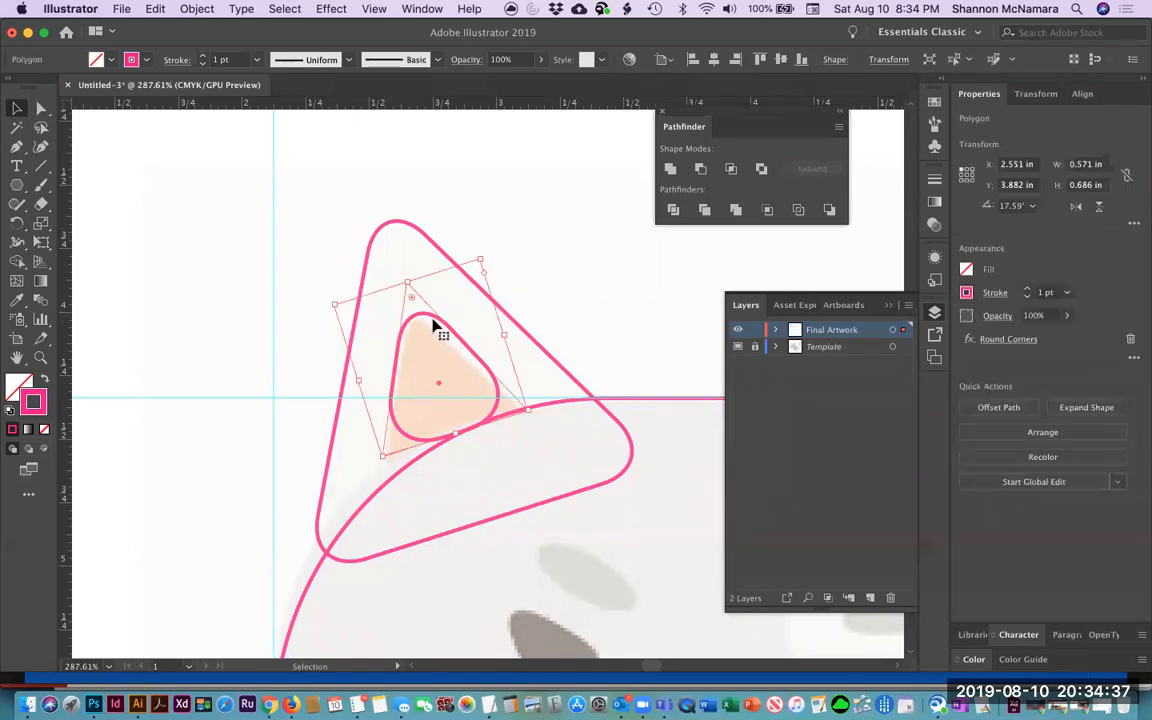
{"action": "key", "text": "Delete"}
Create a three-sided polygon with a 0.6944 in radius beside the left ear and set its rotation to 17.59°.
{"action": "left_click", "coordinate": [16, 184]}
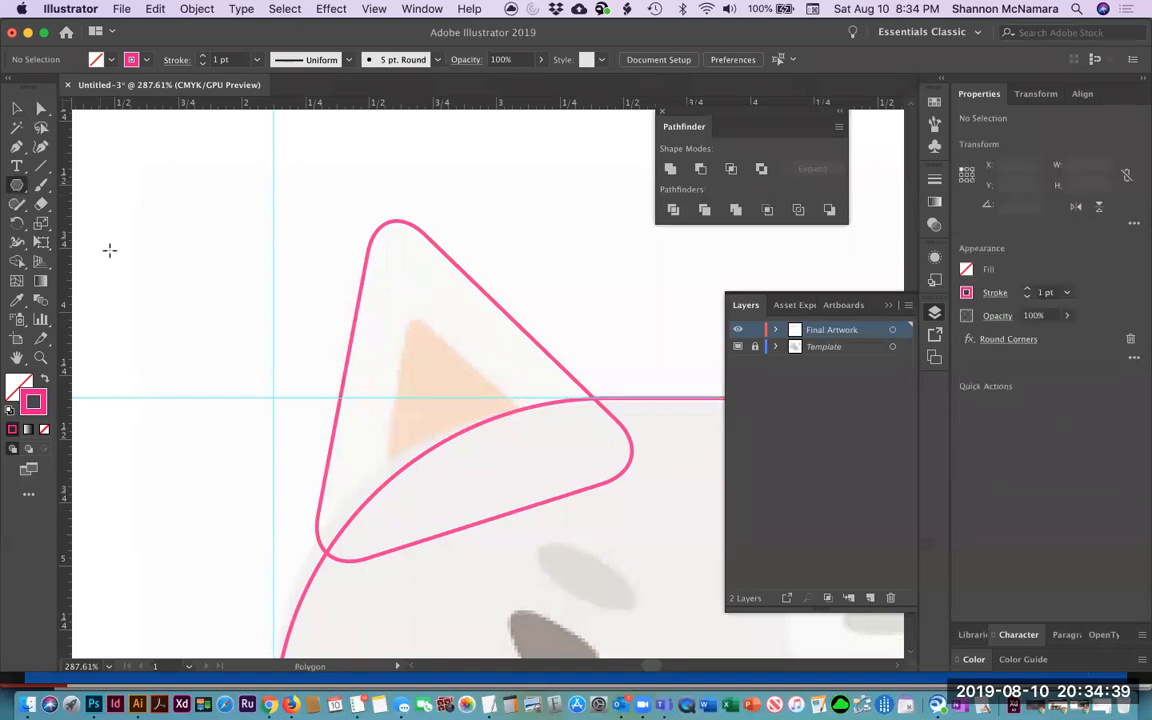
{"action": "left_click", "coordinate": [175, 279]}
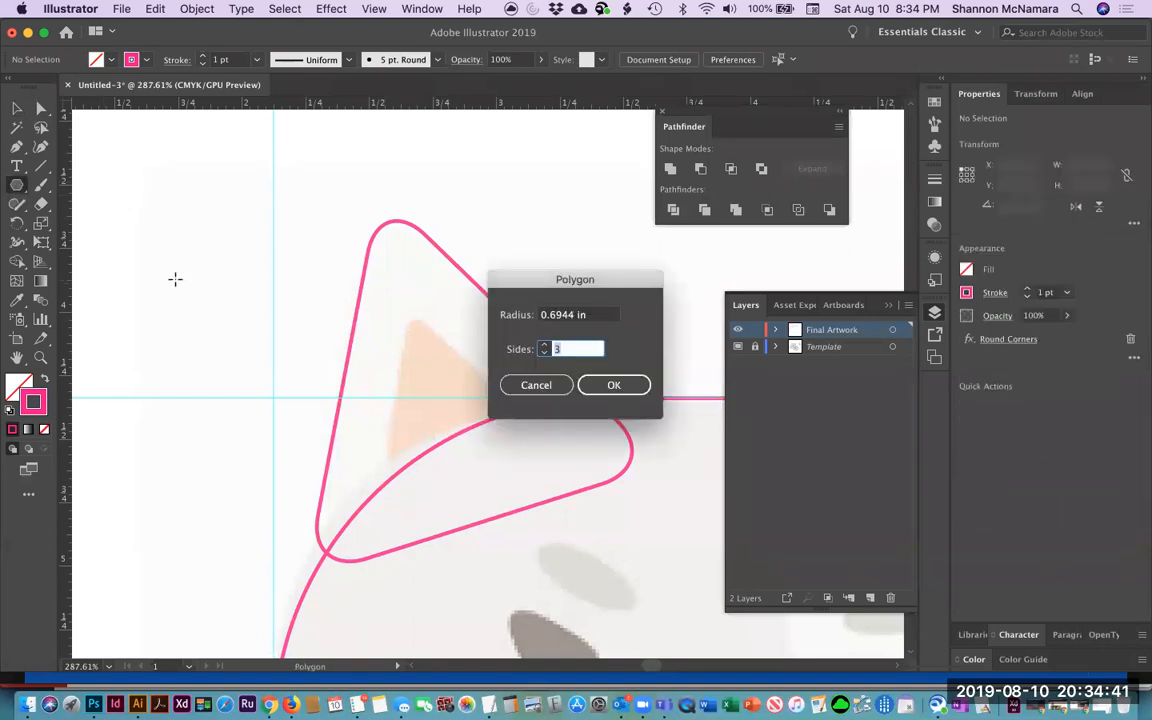
{"action": "key", "text": "Return"}
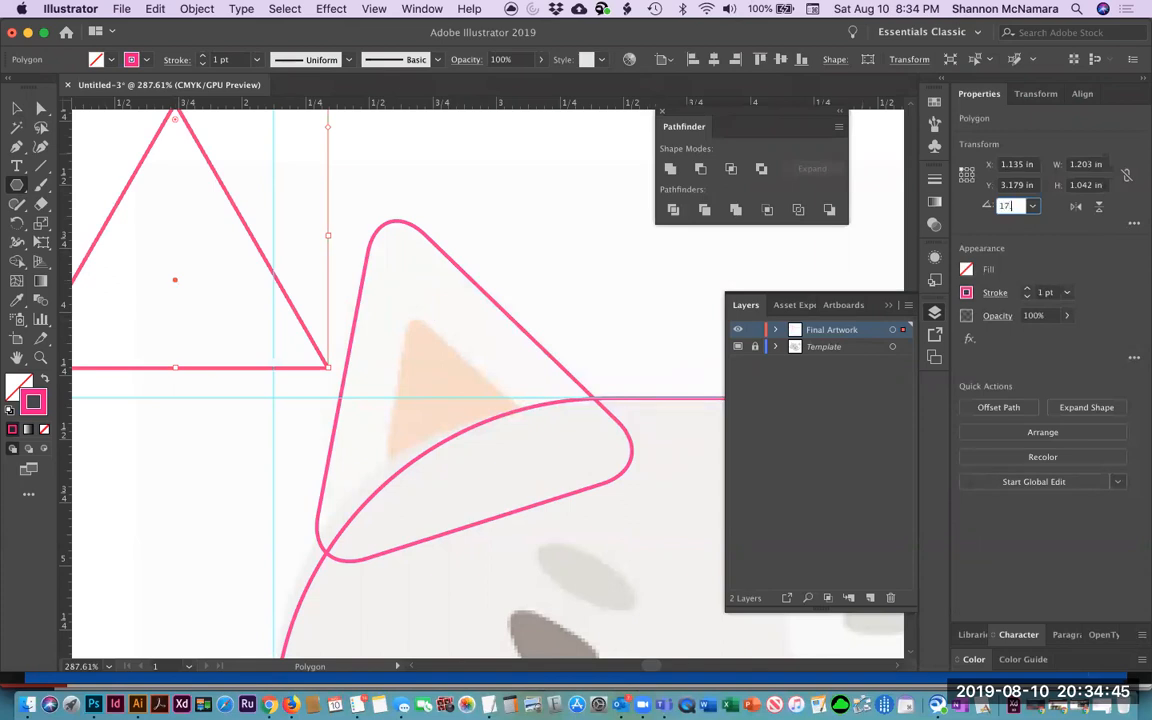
{"action": "key", "text": "Return"}
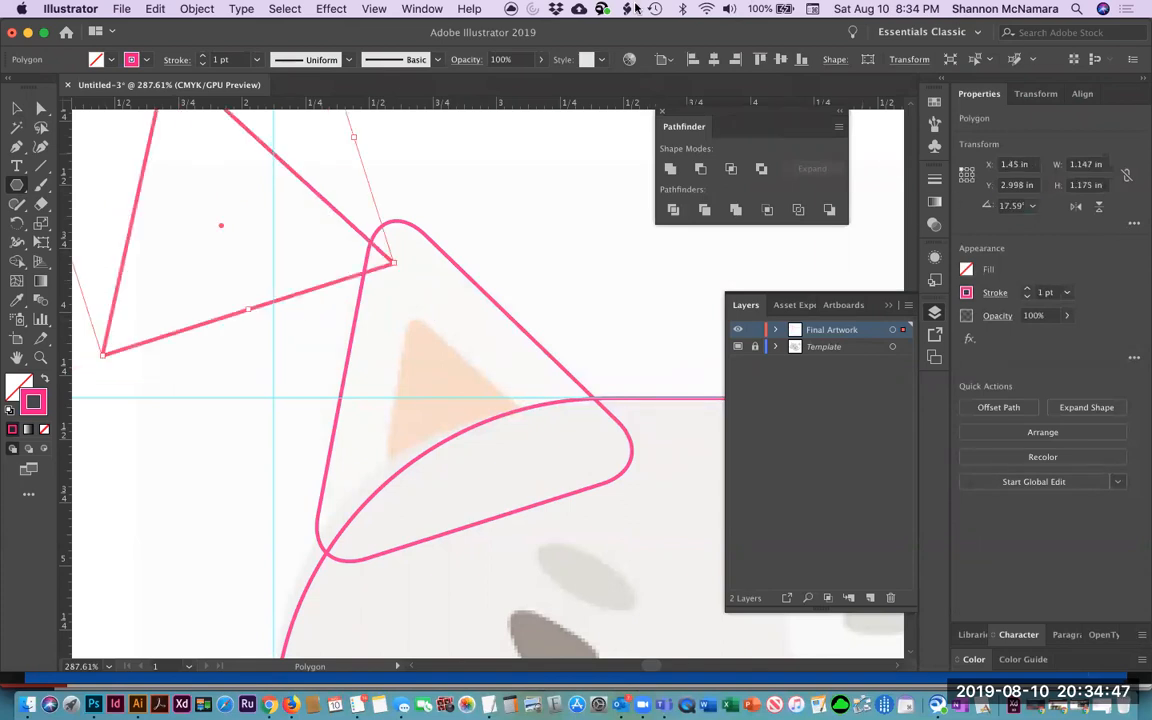
Move the sharp-cornered triangle onto the orange inner ear and scale it to about 0.53 by 0.6 in to match.
{"action": "left_click", "coordinate": [16, 107]}
{"action": "left_click", "coordinate": [358, 297]}
{"action": "left_click_drag", "start_coordinate": [147, 146], "coordinate": [375, 291]}
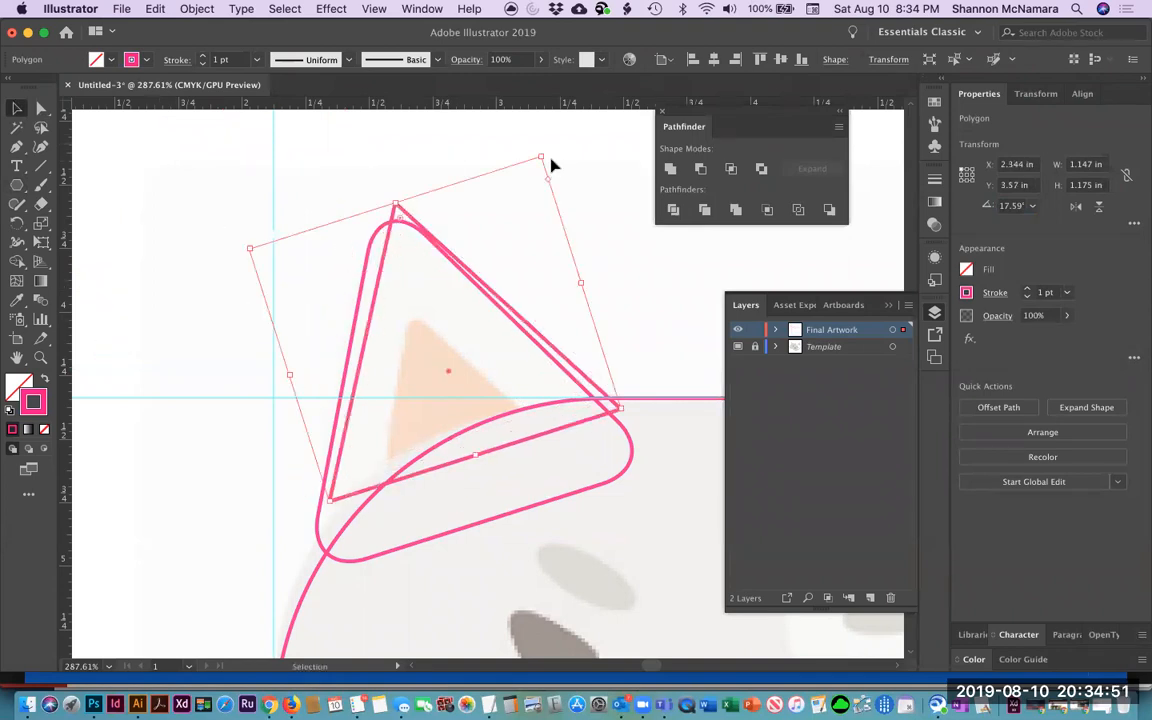
{"action": "left_click_drag", "start_coordinate": [543, 159], "coordinate": [462, 323]}
{"action": "left_click_drag", "start_coordinate": [311, 439], "coordinate": [384, 412]}
{"action": "left_click_drag", "start_coordinate": [434, 362], "coordinate": [505, 349]}
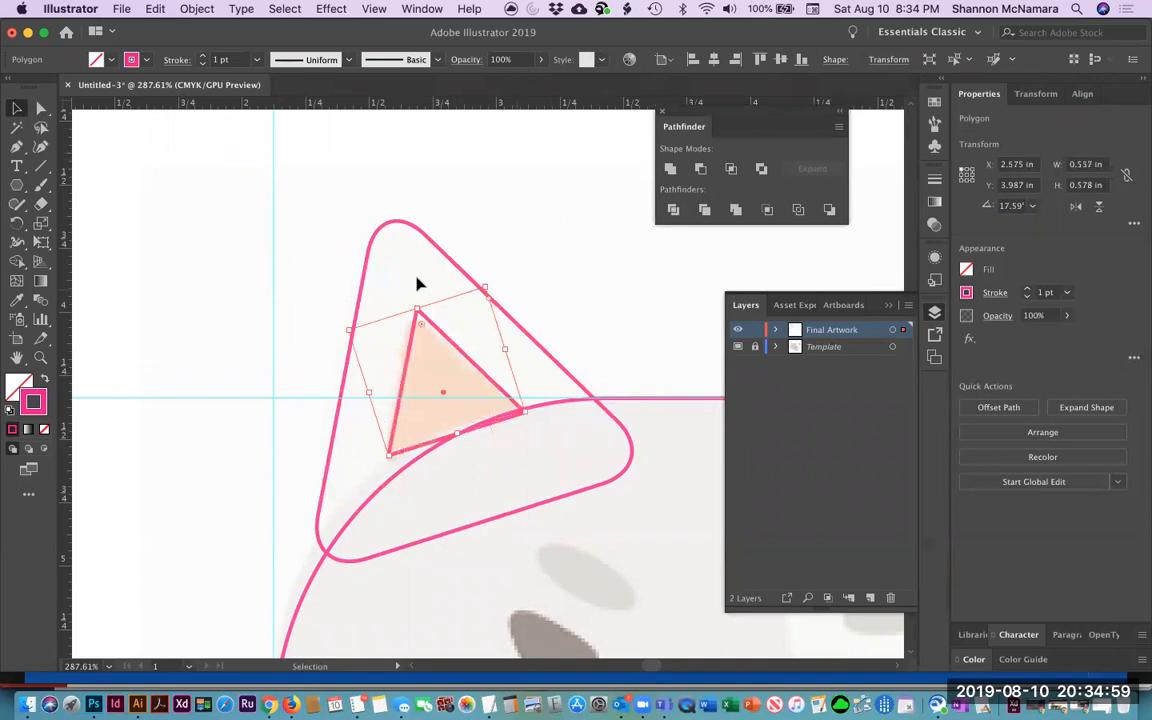
{"action": "left_click_drag", "start_coordinate": [417, 305], "coordinate": [415, 300]}
{"action": "left_click_drag", "start_coordinate": [366, 391], "coordinate": [364, 391]}
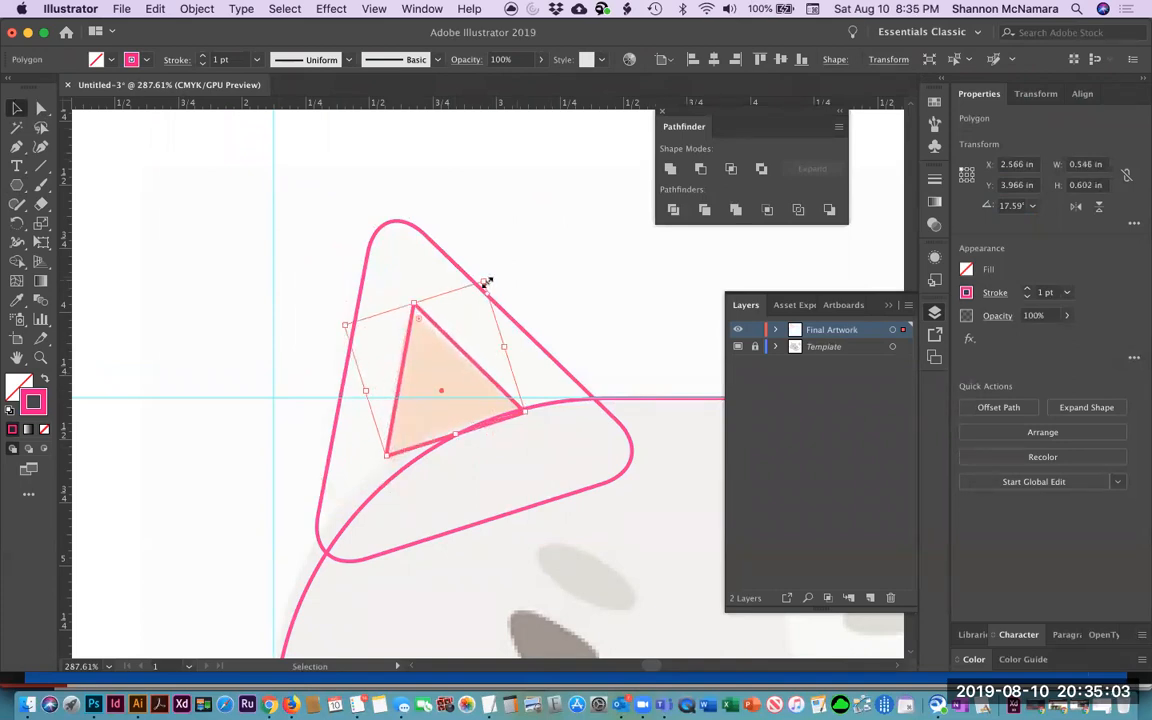
{"action": "left_click_drag", "start_coordinate": [505, 349], "coordinate": [500, 349]}
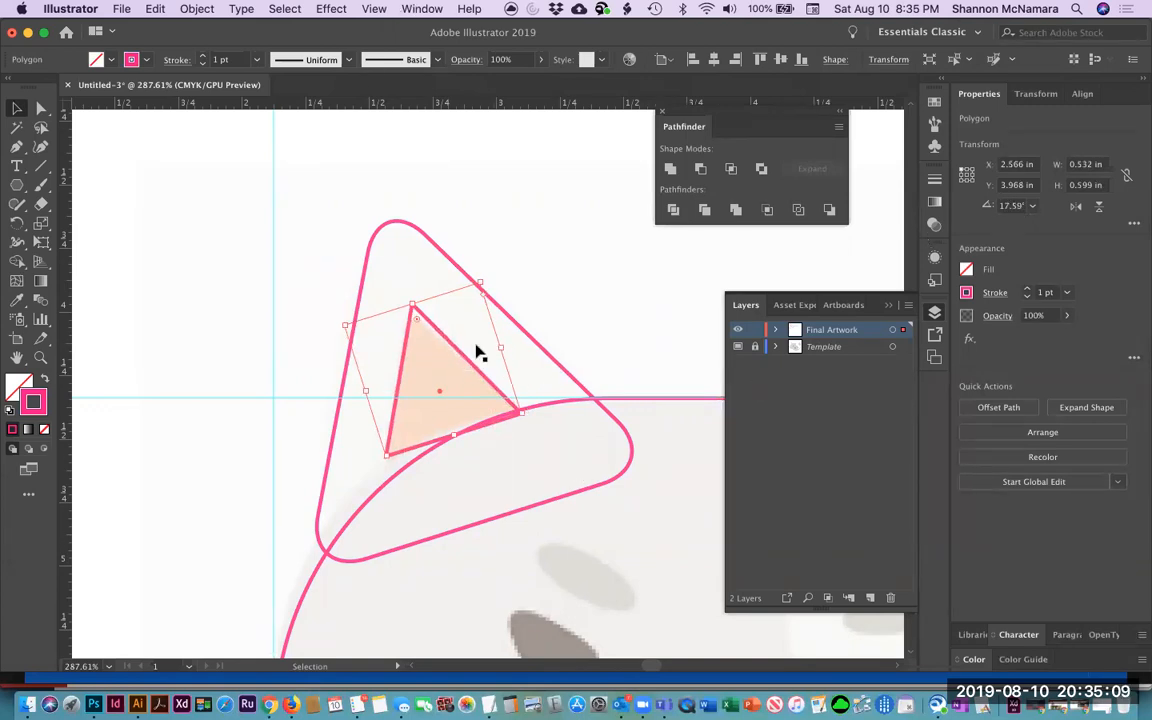
Rotate the inner ear triangle to about 21.4° with Free Transform and nudge it back over the orange shape.
{"action": "key", "text": "e"}
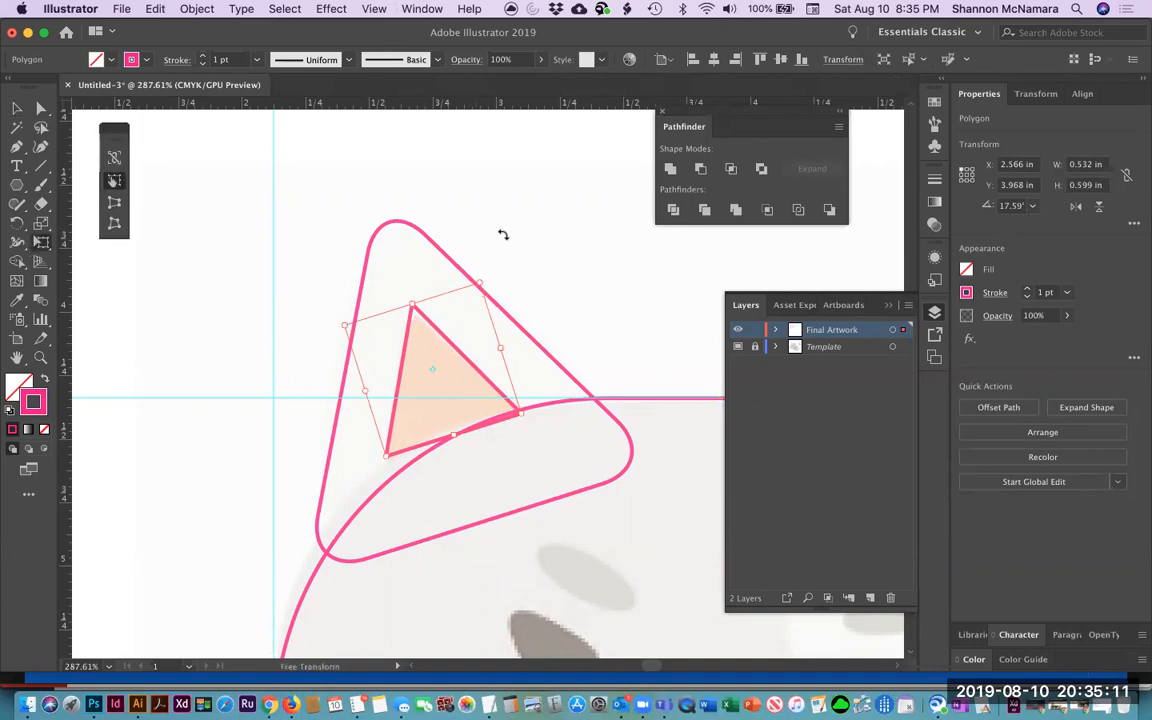
{"action": "left_click_drag", "start_coordinate": [497, 232], "coordinate": [494, 230]}
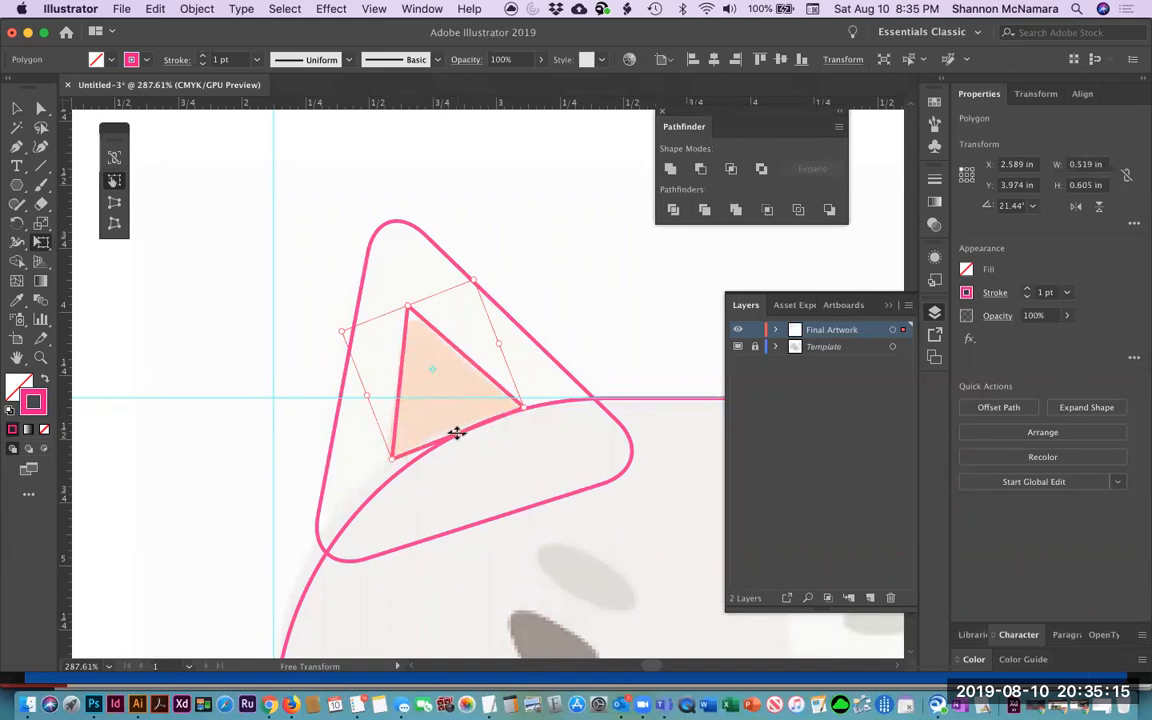
{"action": "left_click_drag", "start_coordinate": [456, 432], "coordinate": [454, 430]}
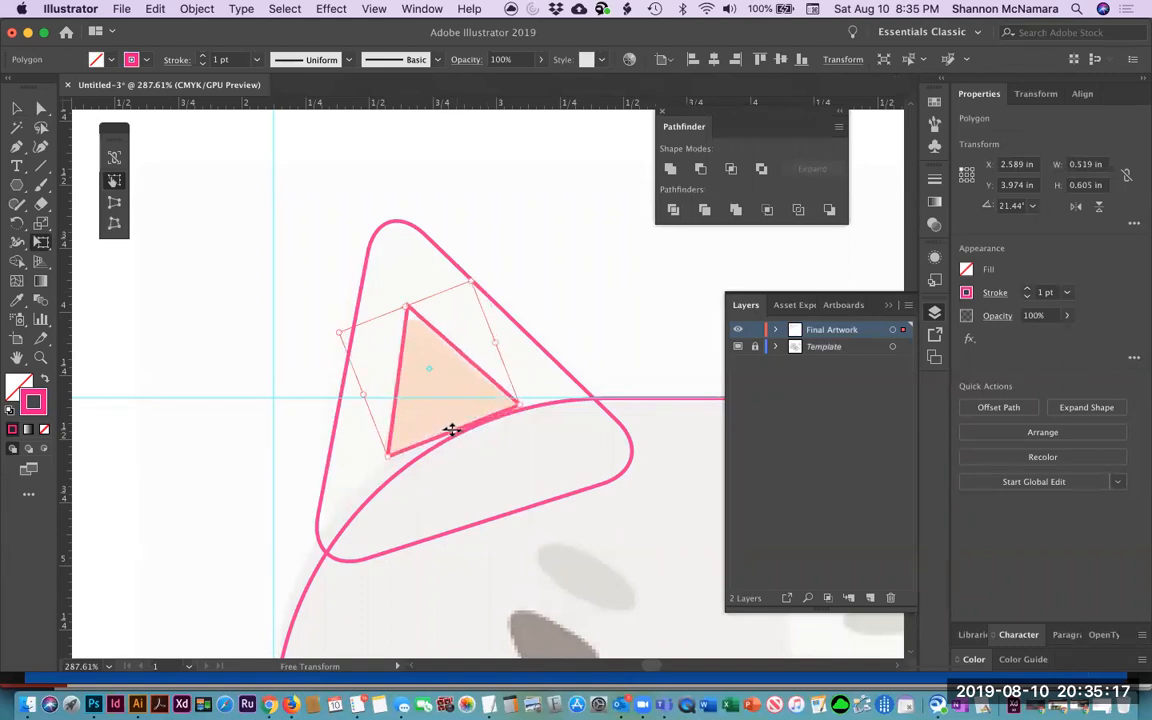
{"action": "key", "text": "v"}
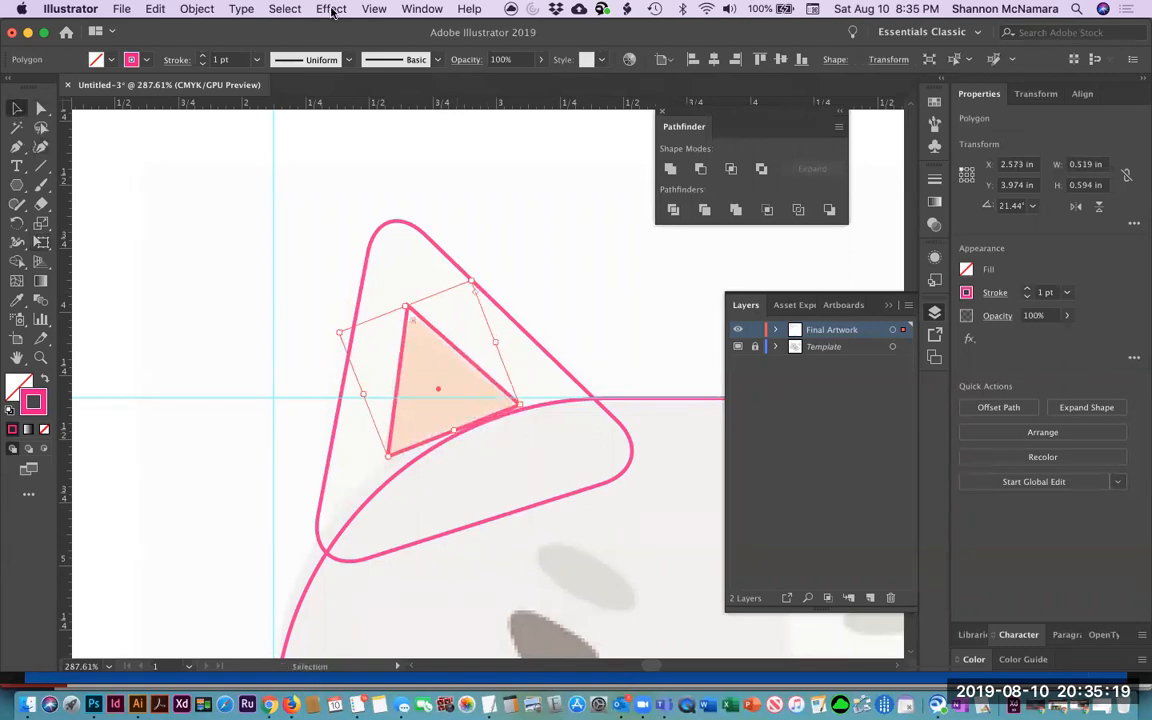
Apply a Round Corners effect with a 0.125 in radius to the inner ear triangle and deselect it.
{"action": "left_click", "coordinate": [333, 9]}
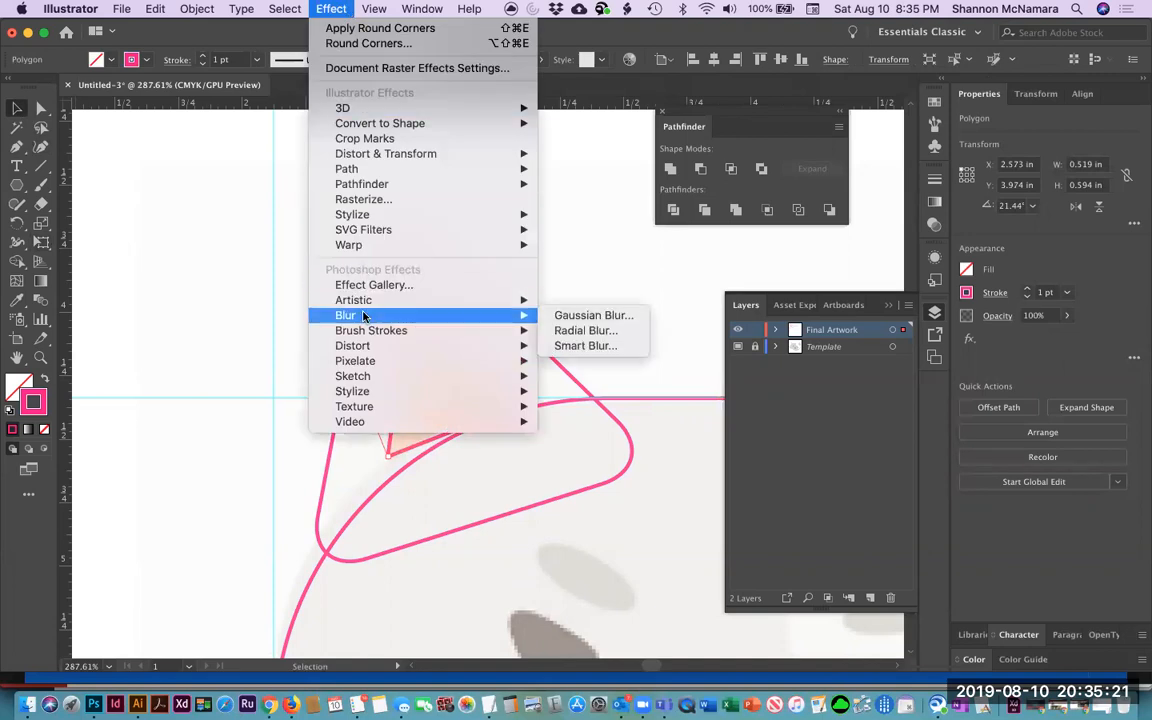
{"action": "mouse_move", "coordinate": [360, 214]}
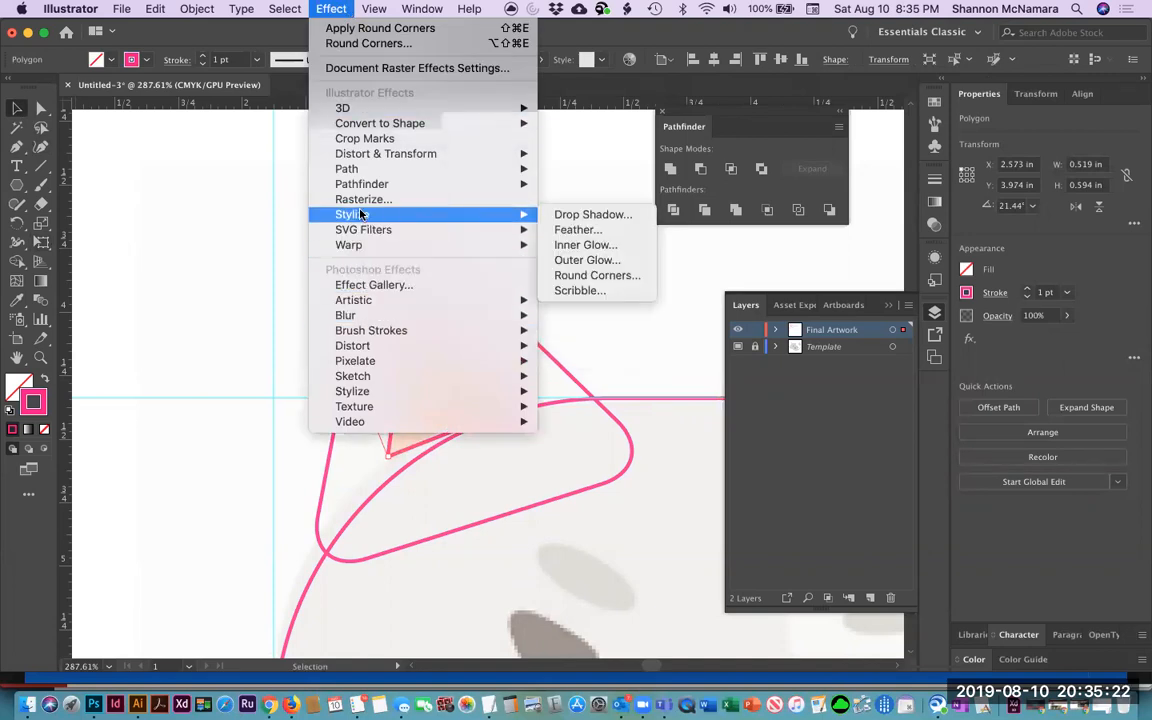
{"action": "left_click", "coordinate": [600, 276]}
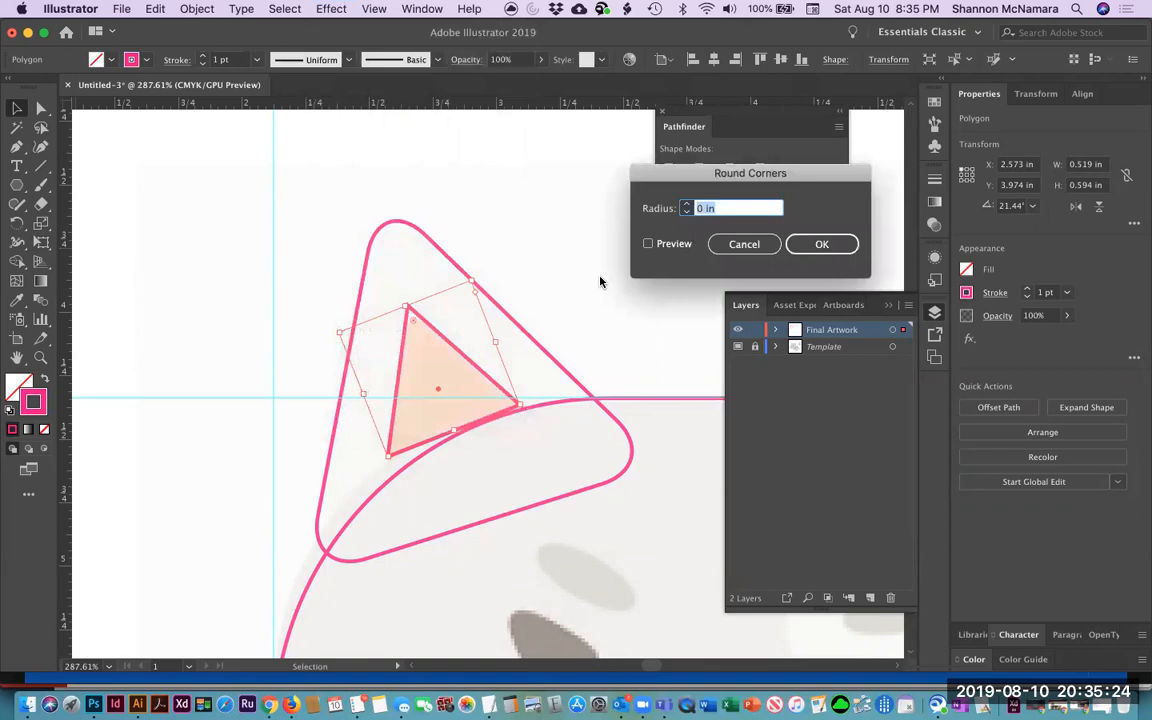
{"action": "left_click", "coordinate": [648, 244]}
{"action": "left_click", "coordinate": [685, 204]}
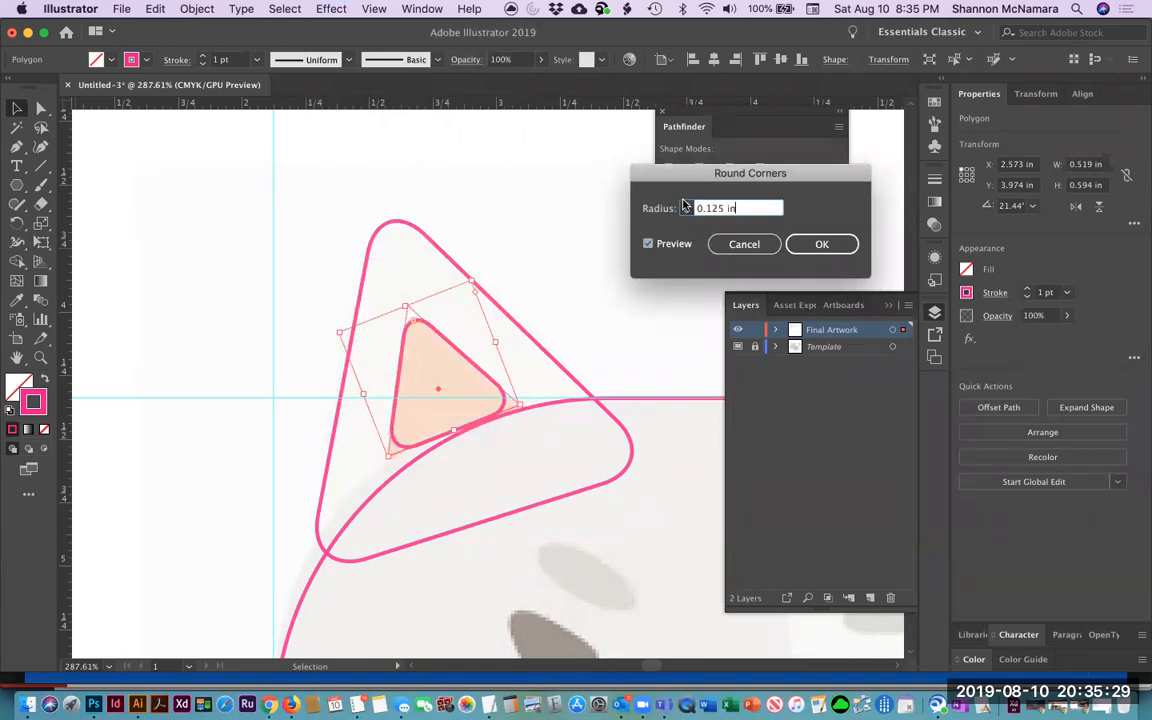
{"action": "left_click", "coordinate": [818, 245]}
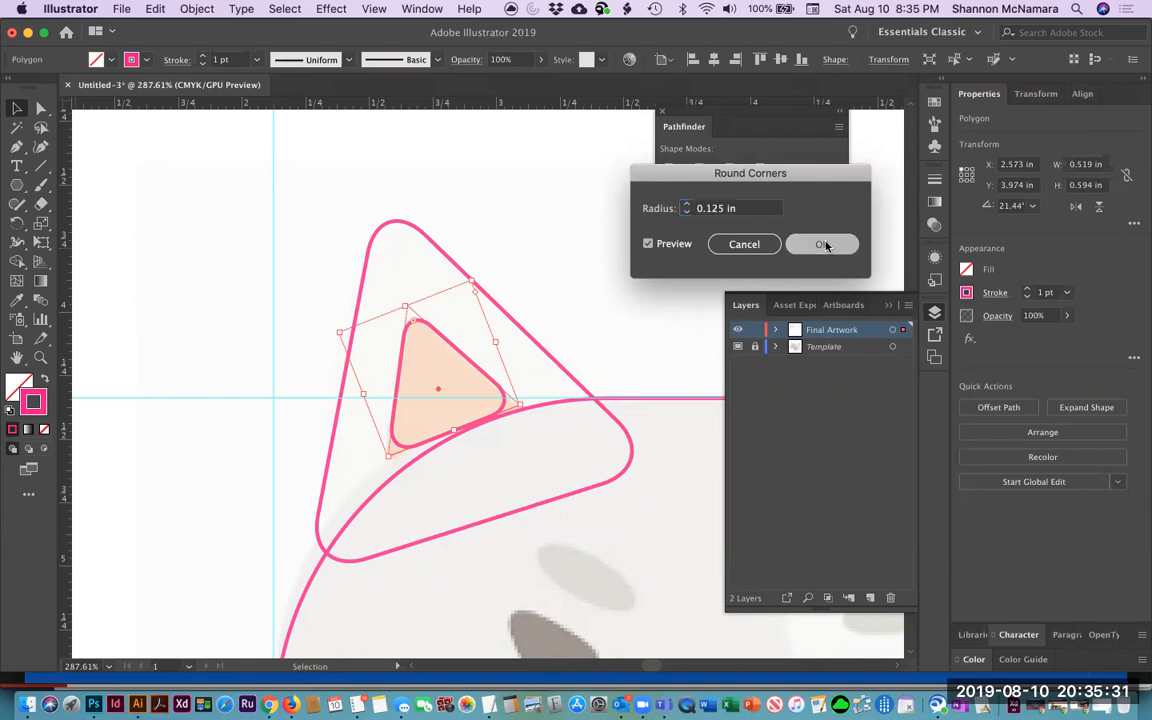
{"action": "left_click", "coordinate": [530, 183]}
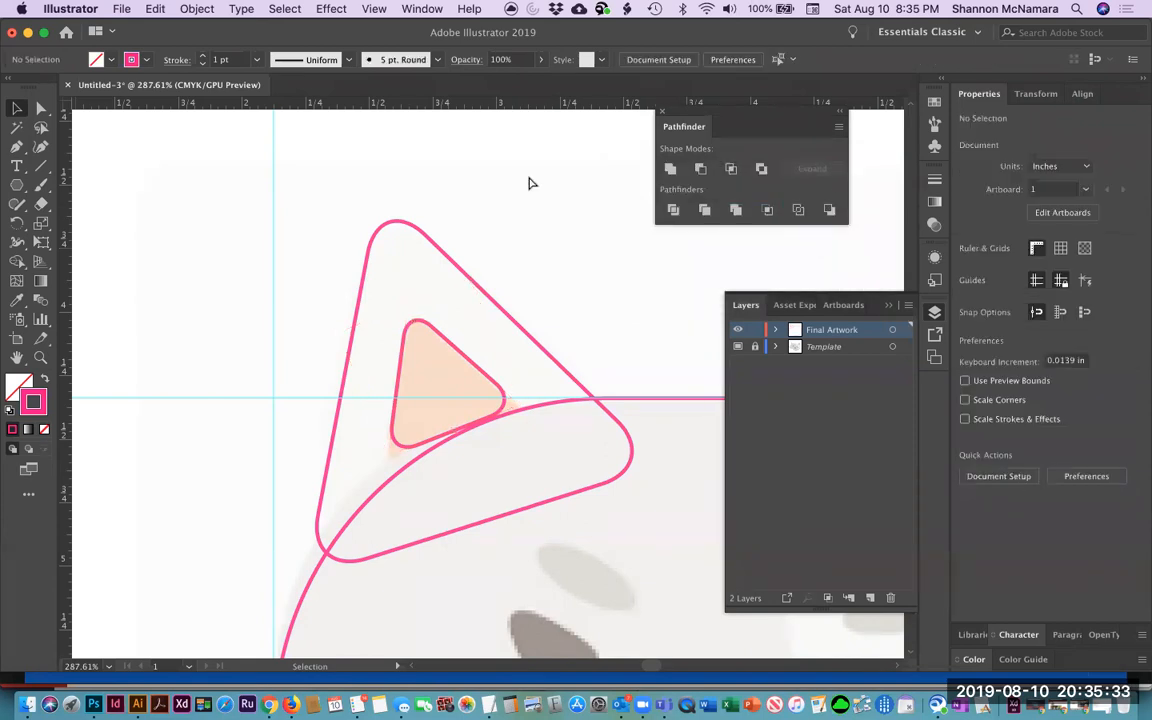
Duplicate the outer left ear triangle onto the cat's right ear, working at 100% zoom with the whole head in view.
{"action": "key", "text": "super+1"}
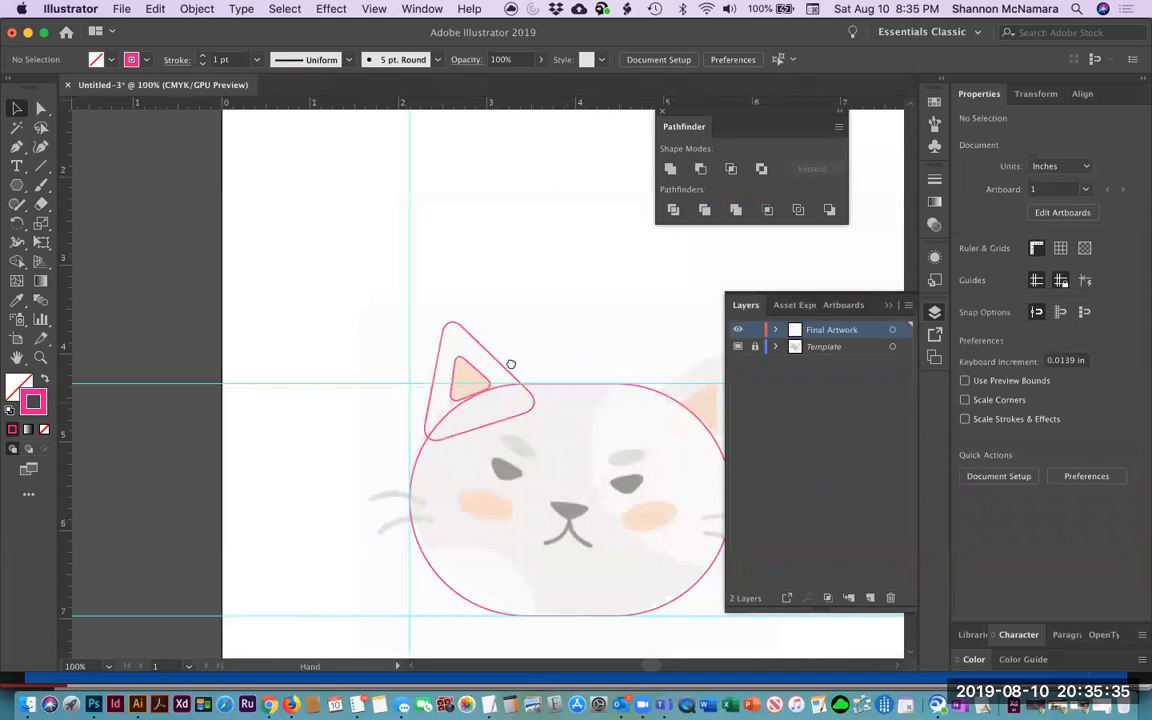
{"action": "left_click_drag", "start_coordinate": [511, 364], "coordinate": [450, 371]}
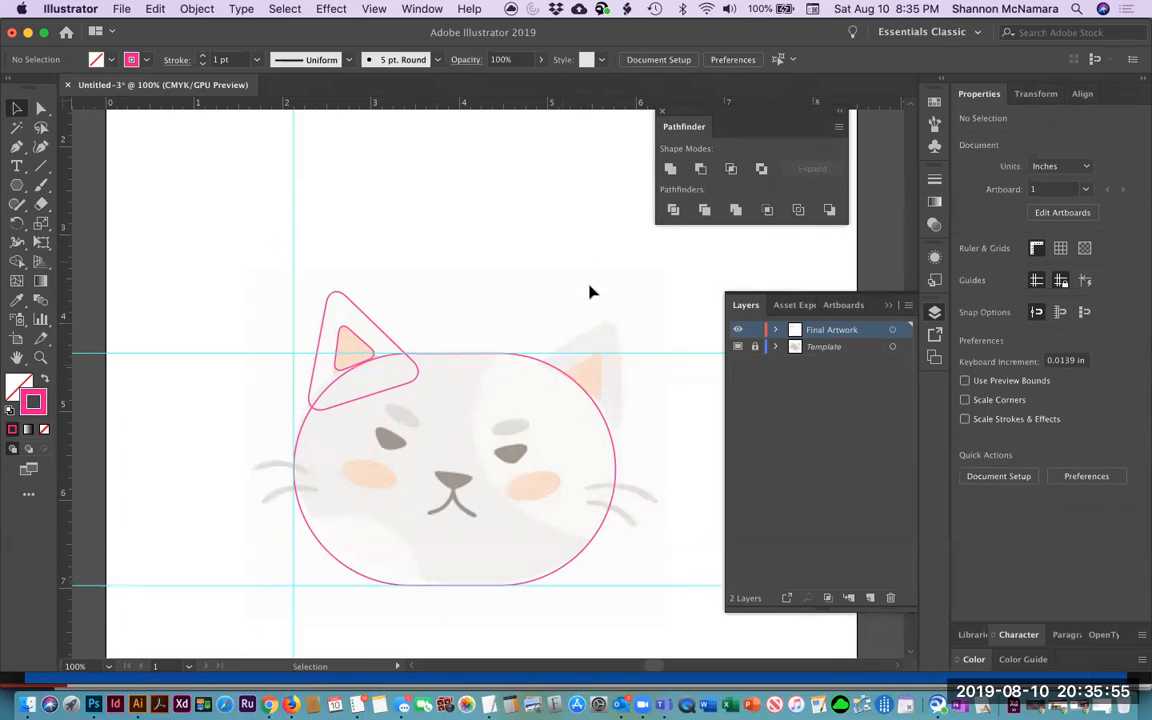
{"action": "left_click", "coordinate": [340, 297]}
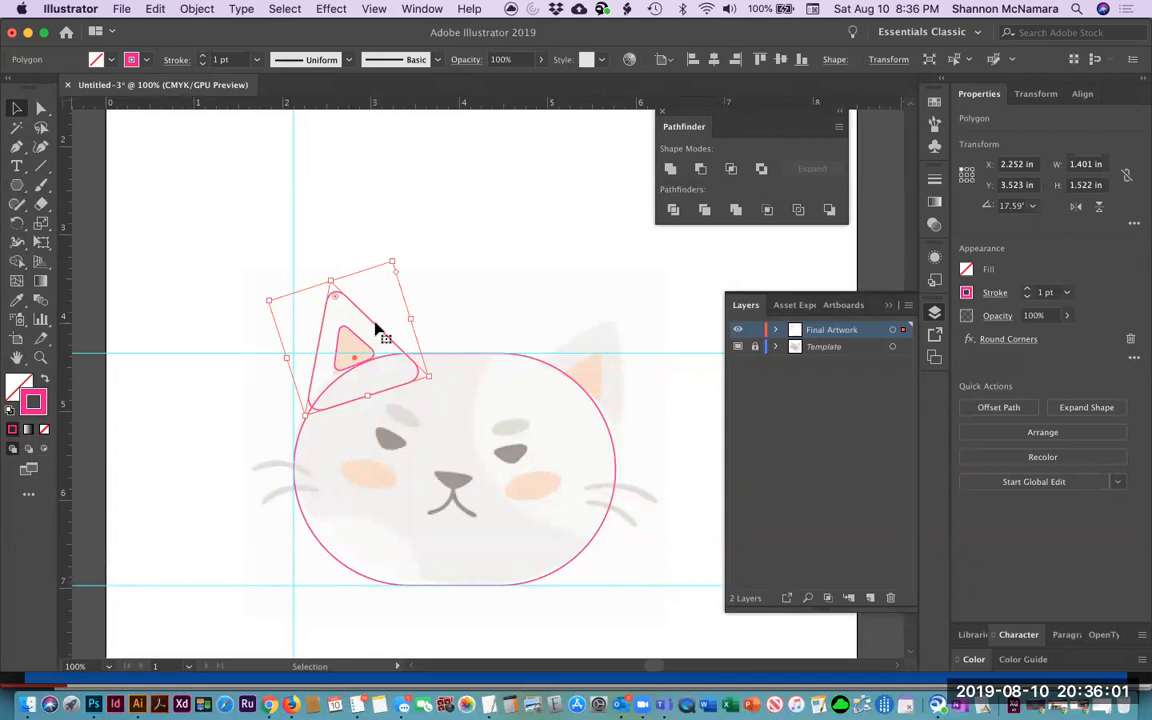
{"action": "left_click_drag", "start_coordinate": [371, 327], "coordinate": [599, 333]}
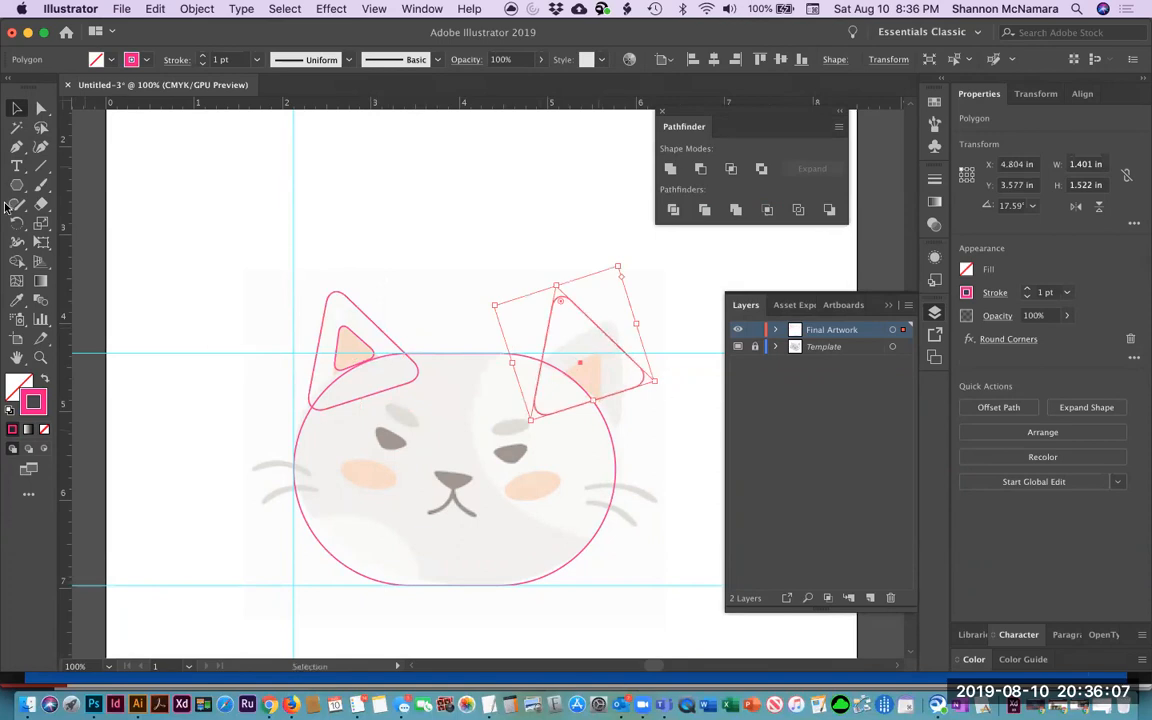
Rotate the copied ear clockwise to about 326° with Free Transform and move it over the right ear.
{"action": "key", "text": "e"}
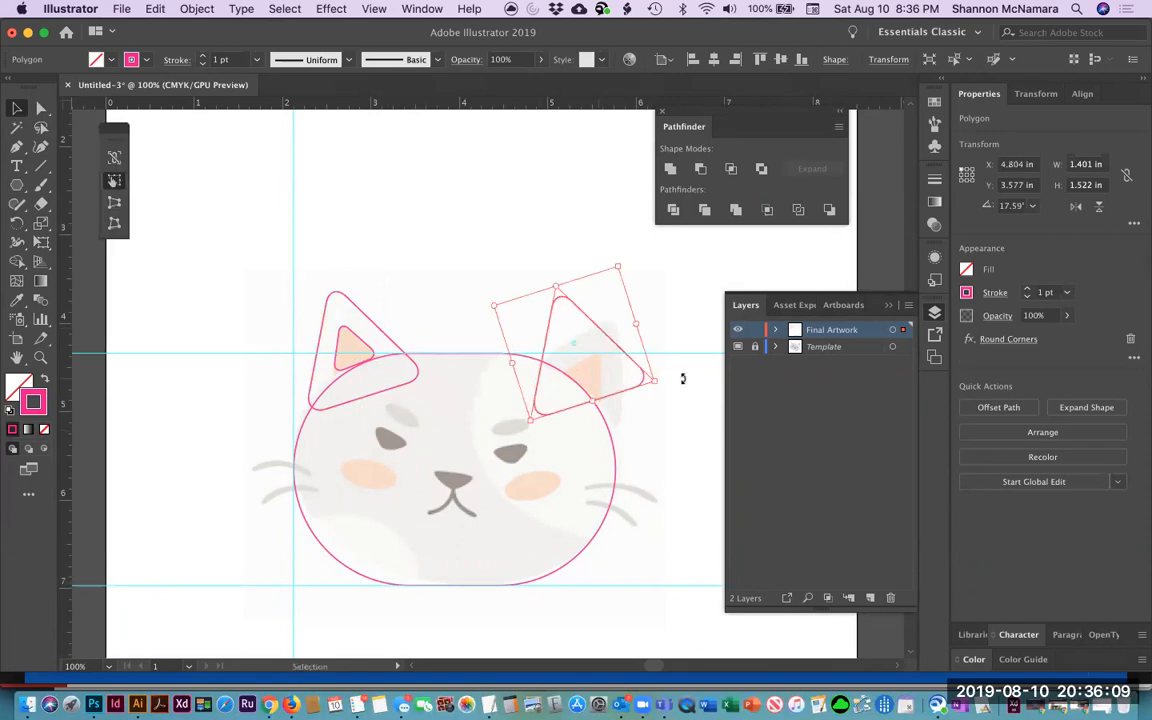
{"action": "left_click_drag", "start_coordinate": [676, 388], "coordinate": [618, 480]}
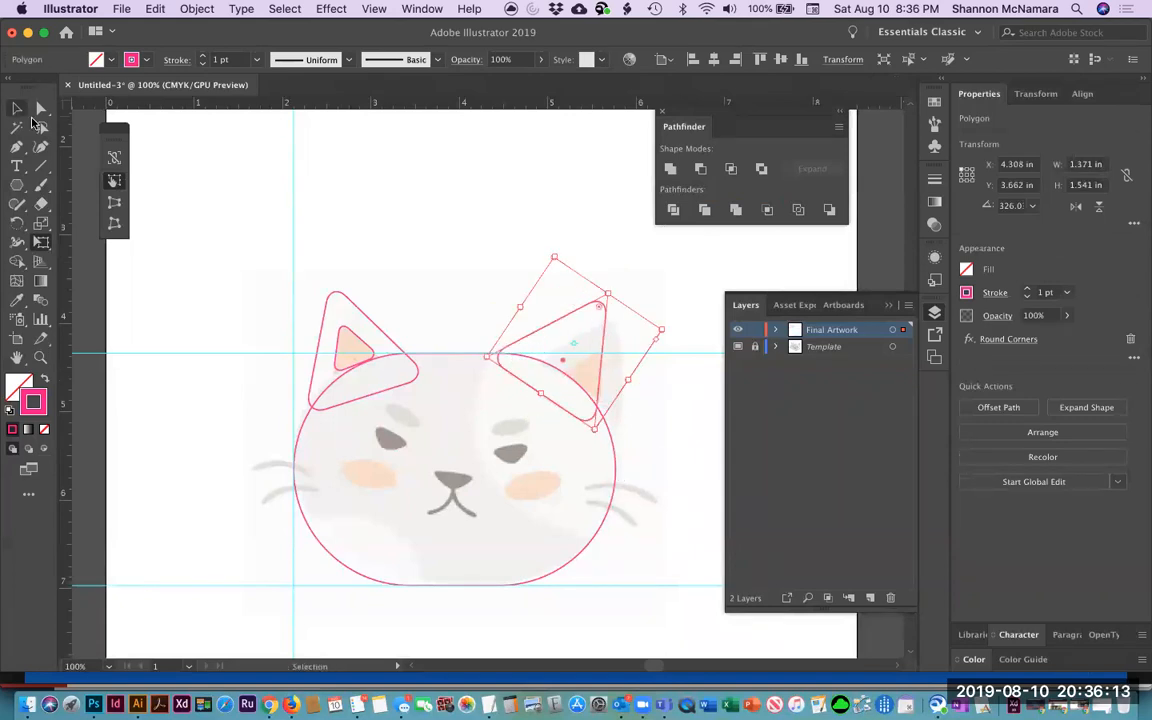
{"action": "left_click_drag", "start_coordinate": [561, 345], "coordinate": [587, 367]}
Fit the right outer ear to the template with Free Transform, rotating it to about 329.3° and resizing it to about 1.43 × 1.63 in.
{"action": "left_click_drag", "start_coordinate": [665, 435], "coordinate": [666, 434]}
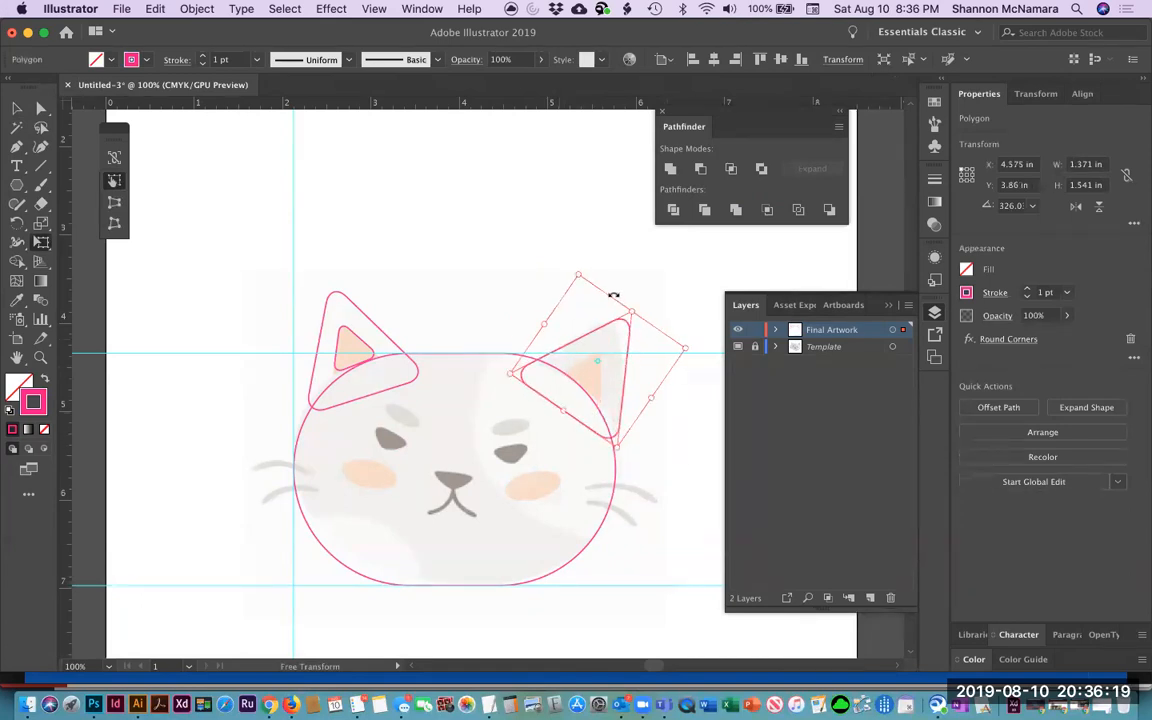
{"action": "left_click_drag", "start_coordinate": [627, 314], "coordinate": [622, 321]}
{"action": "left_click_drag", "start_coordinate": [541, 328], "coordinate": [529, 321]}
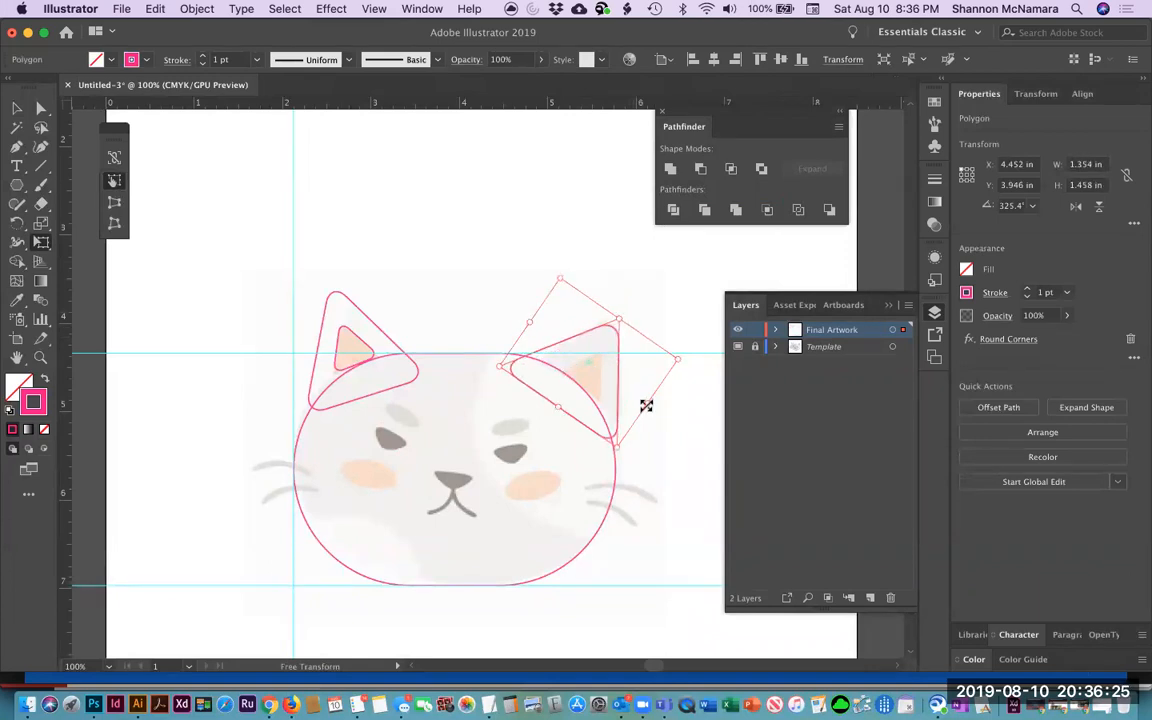
{"action": "left_click_drag", "start_coordinate": [620, 321], "coordinate": [621, 310]}
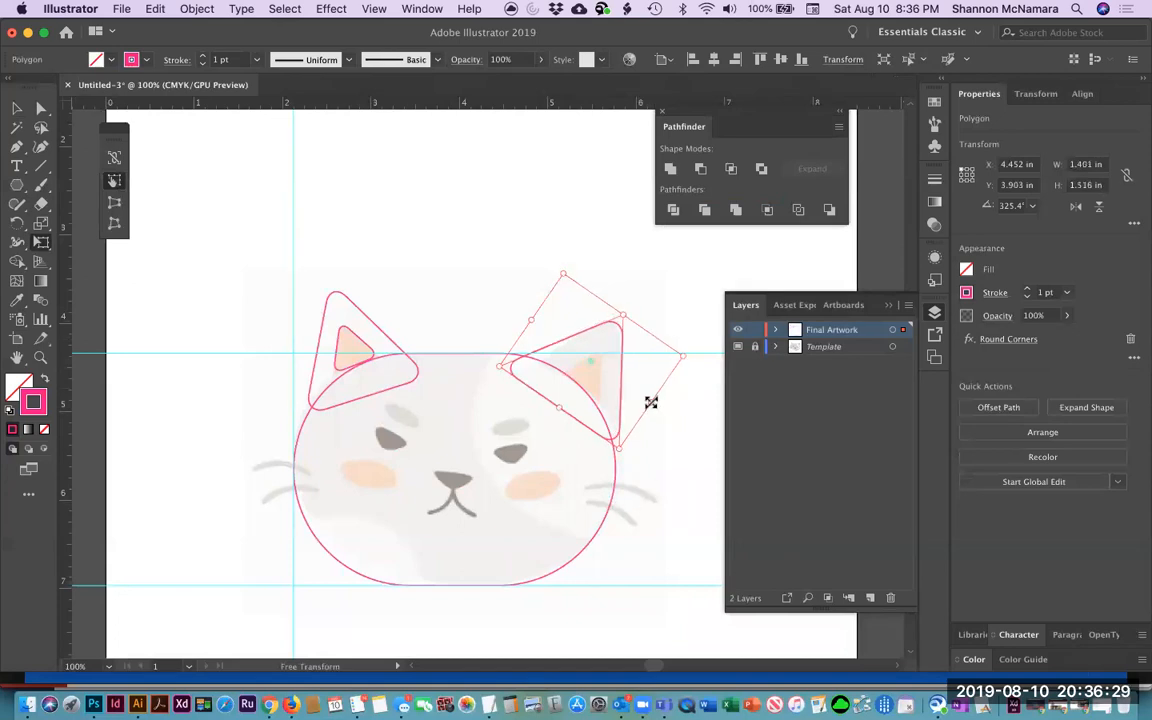
{"action": "left_click_drag", "start_coordinate": [650, 402], "coordinate": [694, 432]}
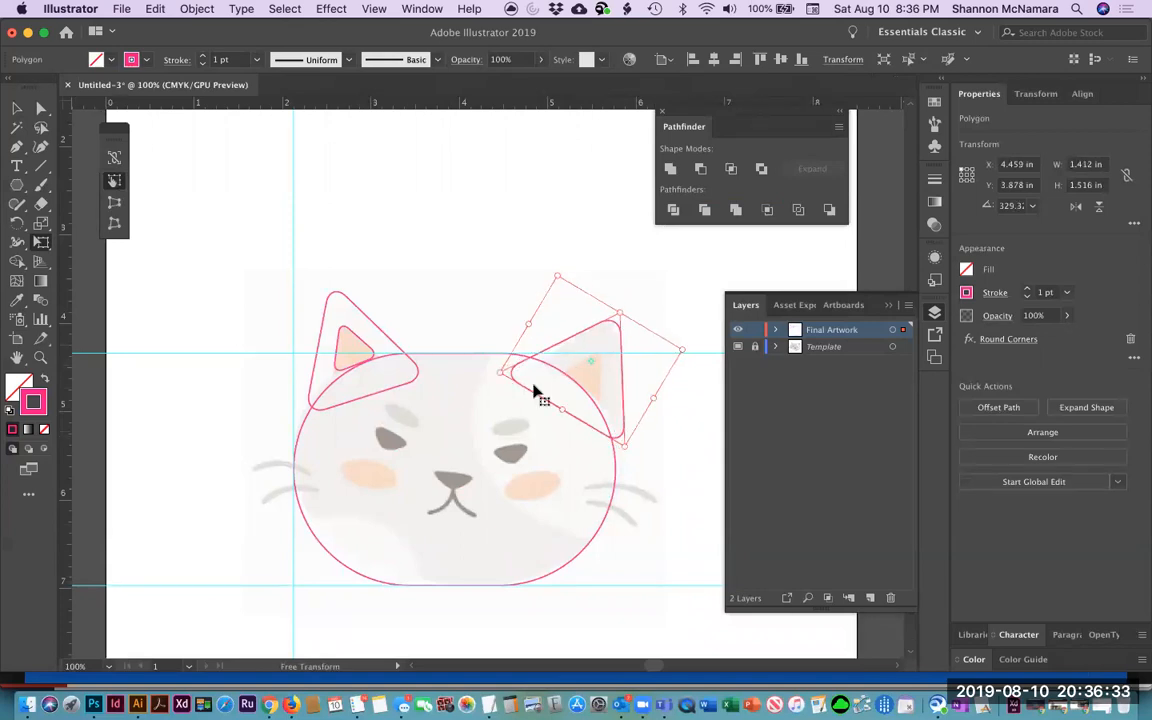
{"action": "left_click_drag", "start_coordinate": [560, 408], "coordinate": [556, 413]}
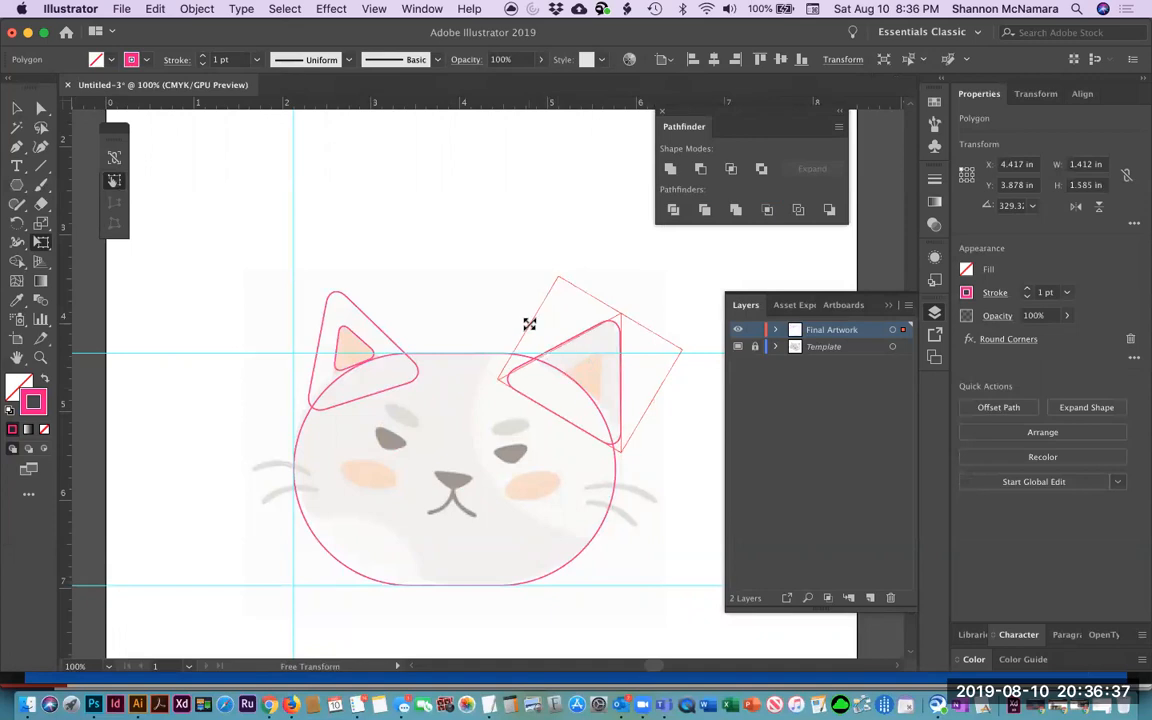
{"action": "left_click_drag", "start_coordinate": [651, 401], "coordinate": [653, 401]}
{"action": "left_click_drag", "start_coordinate": [559, 417], "coordinate": [557, 420]}
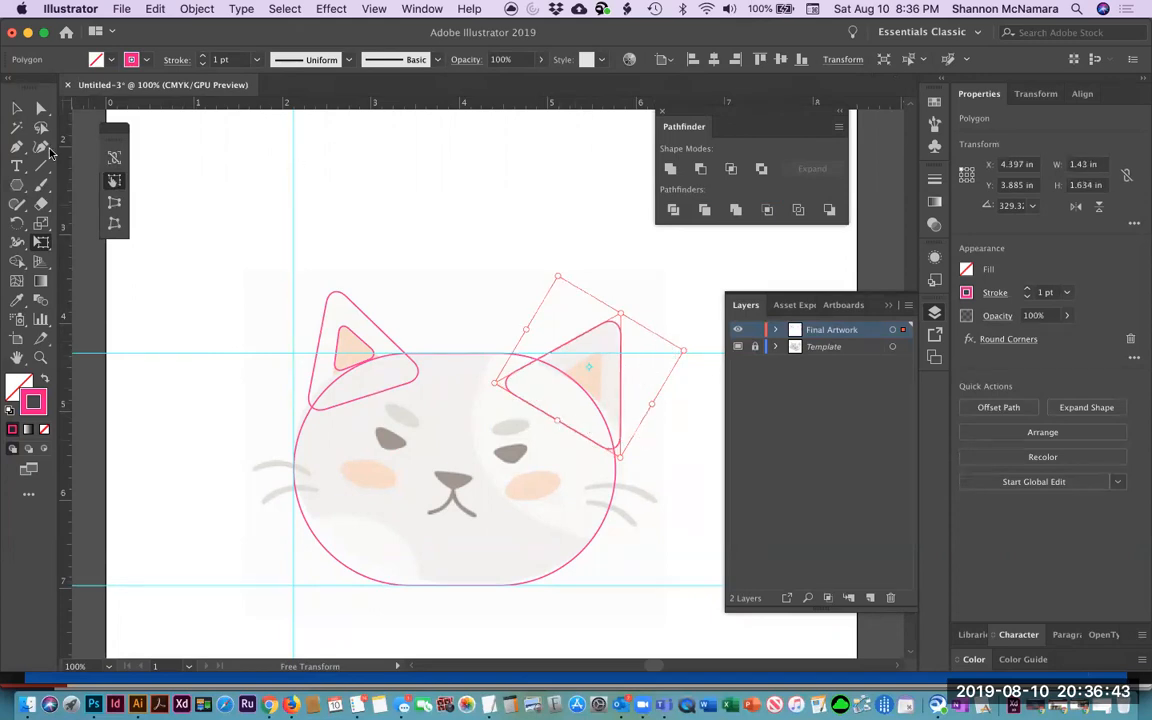
{"action": "left_click", "coordinate": [16, 107]}
{"action": "left_click", "coordinate": [210, 200]}
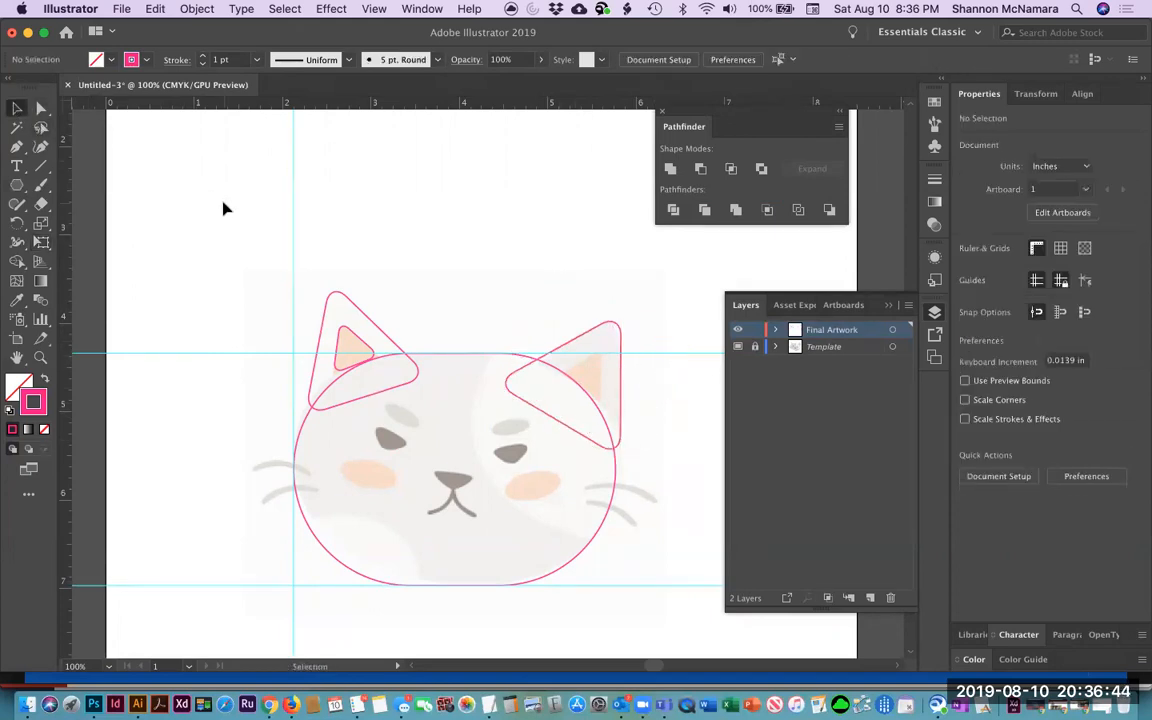
Duplicate the left inner ear triangle onto the right ear's orange patch and rotate the copy to about 328.1° with Free Transform.
{"action": "left_click", "coordinate": [349, 335]}
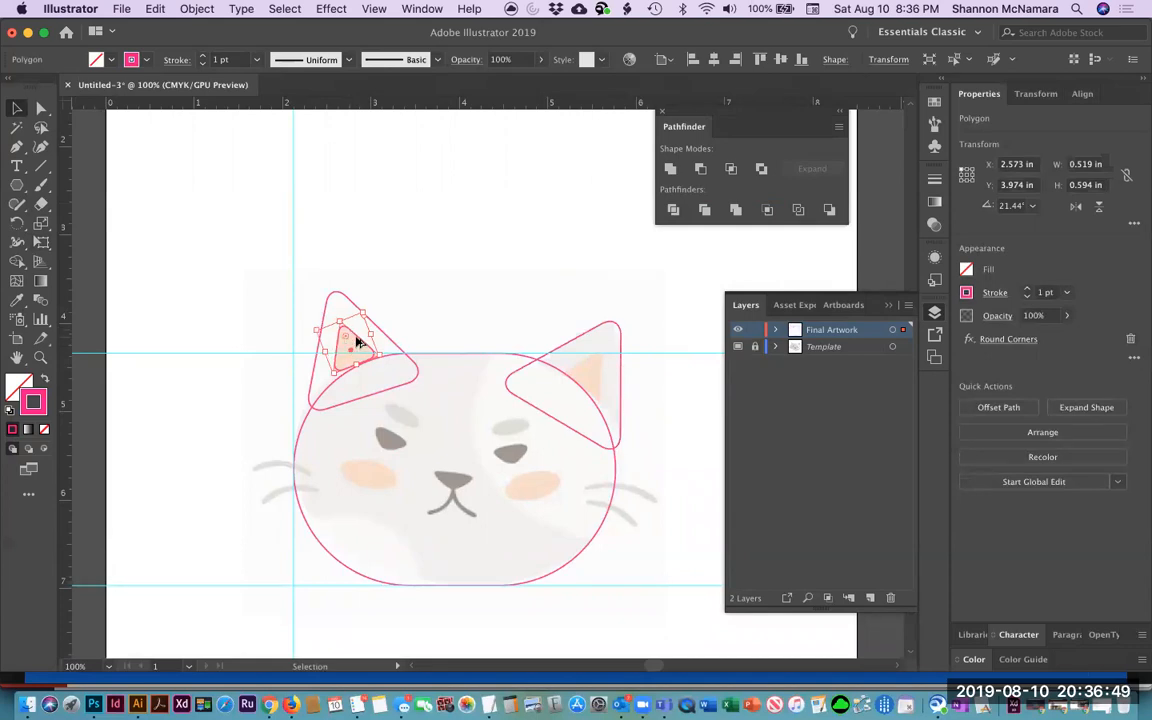
{"action": "left_click_drag", "start_coordinate": [371, 343], "coordinate": [594, 372]}
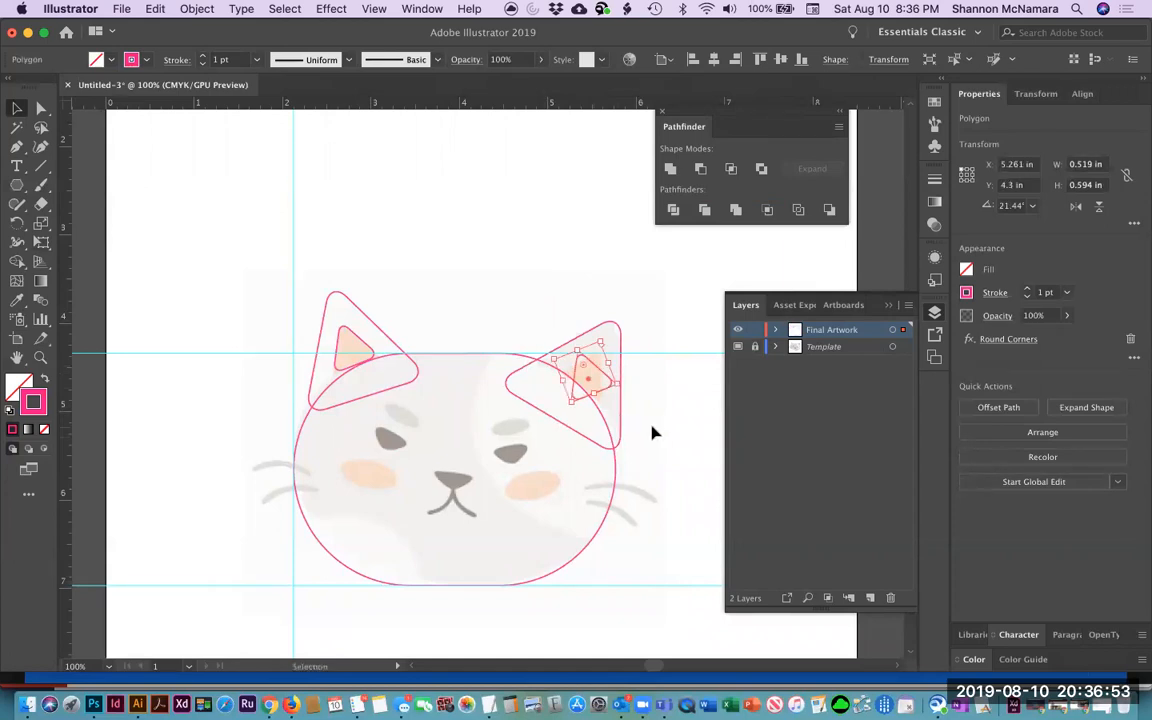
{"action": "key", "text": "e"}
{"action": "mouse_move", "coordinate": [648, 400]}
{"action": "left_mouse_down"}
{"action": "mouse_move", "coordinate": [640, 440]}
{"action": "mouse_move", "coordinate": [599, 470]}
{"action": "mouse_move", "coordinate": [656, 419]}
{"action": "left_mouse_up"}
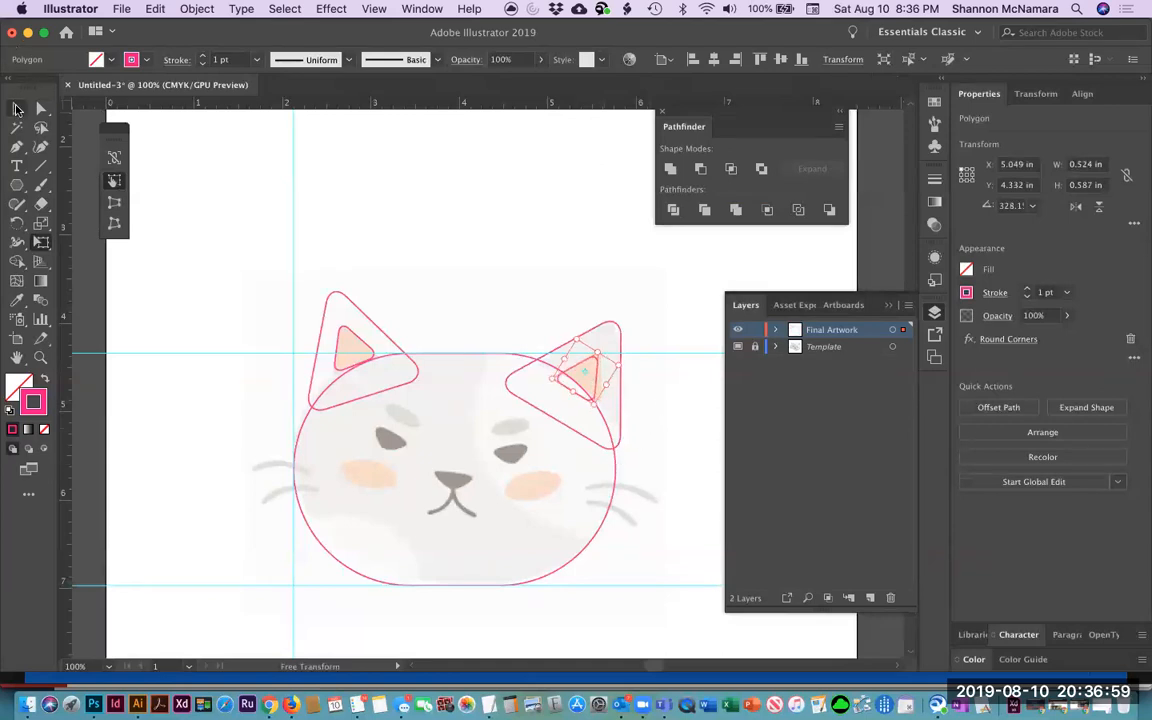
Enlarge the right inner ear triangle to about 0.68 × 0.75 in over the orange patch and deselect it.
{"action": "left_click", "coordinate": [16, 108]}
{"action": "left_click_drag", "start_coordinate": [600, 373], "coordinate": [614, 394]}
{"action": "left_click_drag", "start_coordinate": [563, 360], "coordinate": [570, 395]}
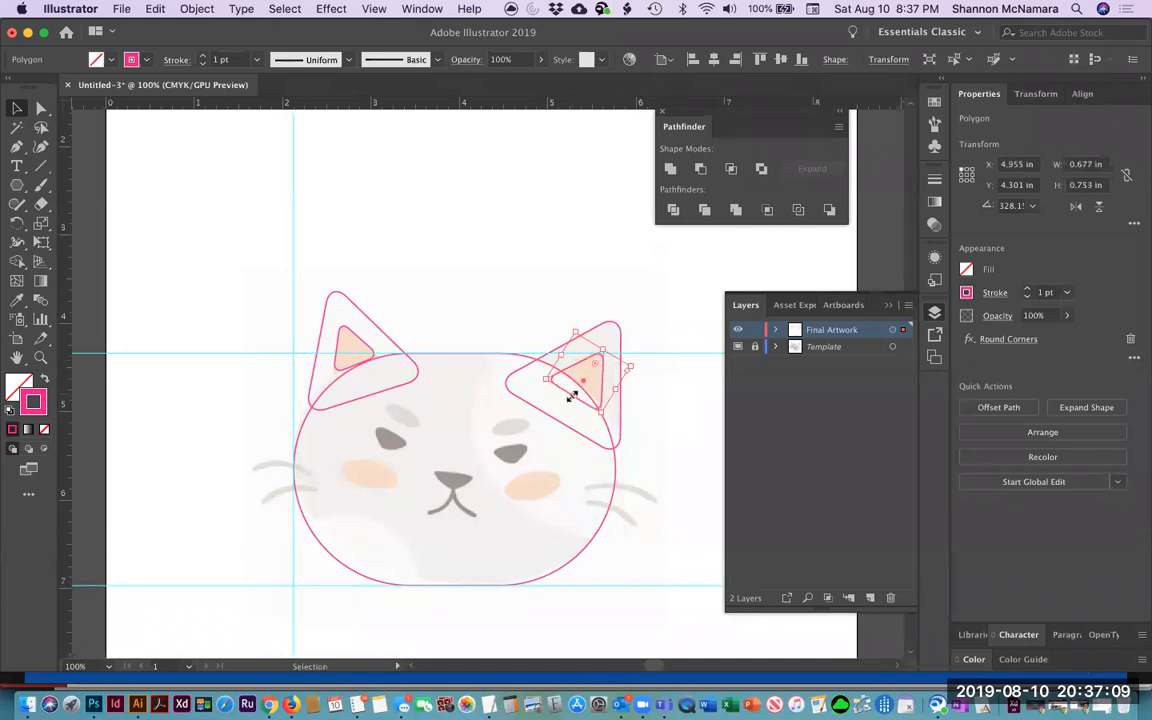
{"action": "left_click", "coordinate": [652, 377]}
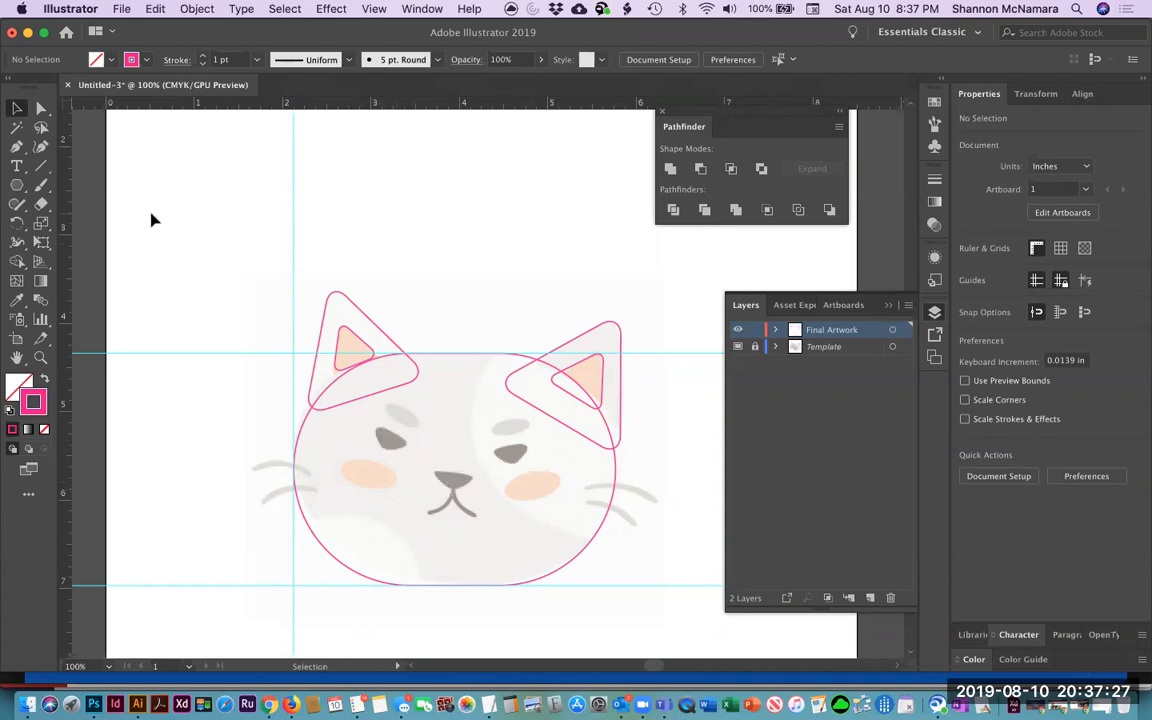
Create a triangle about 1.2 in wide and 1.04 in high above the head and set its rotation to 180°.
{"action": "left_click", "coordinate": [18, 186]}
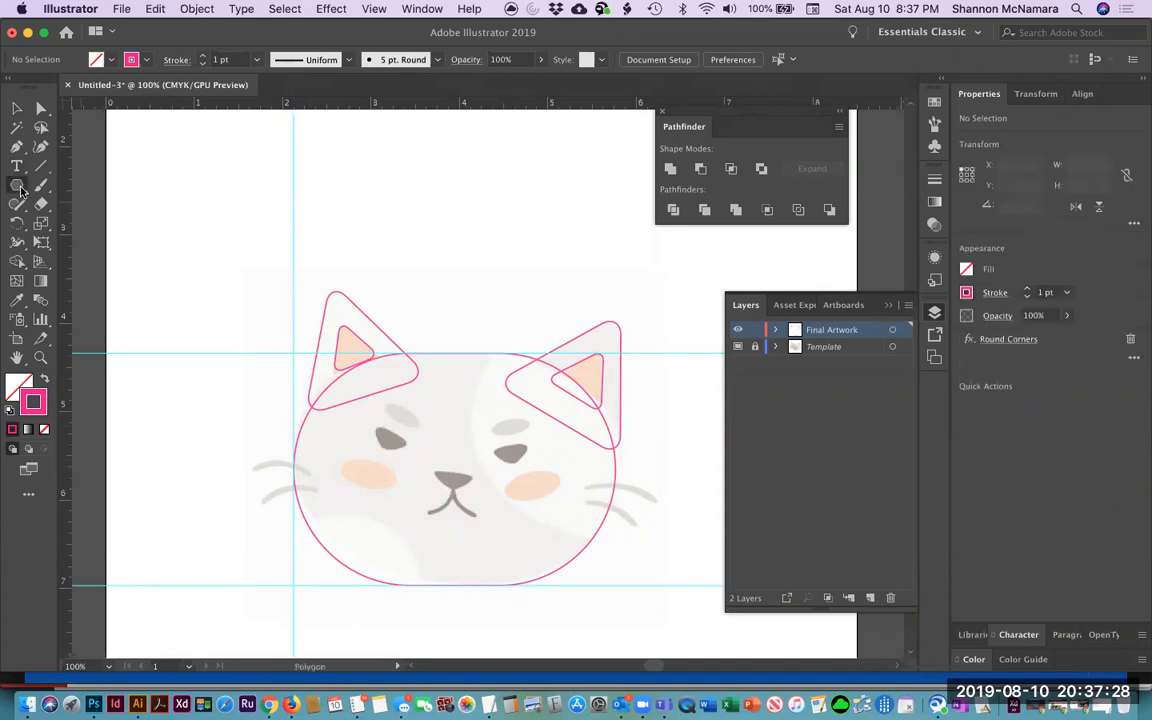
{"action": "left_click", "coordinate": [461, 272]}
{"action": "left_click", "coordinate": [608, 383]}
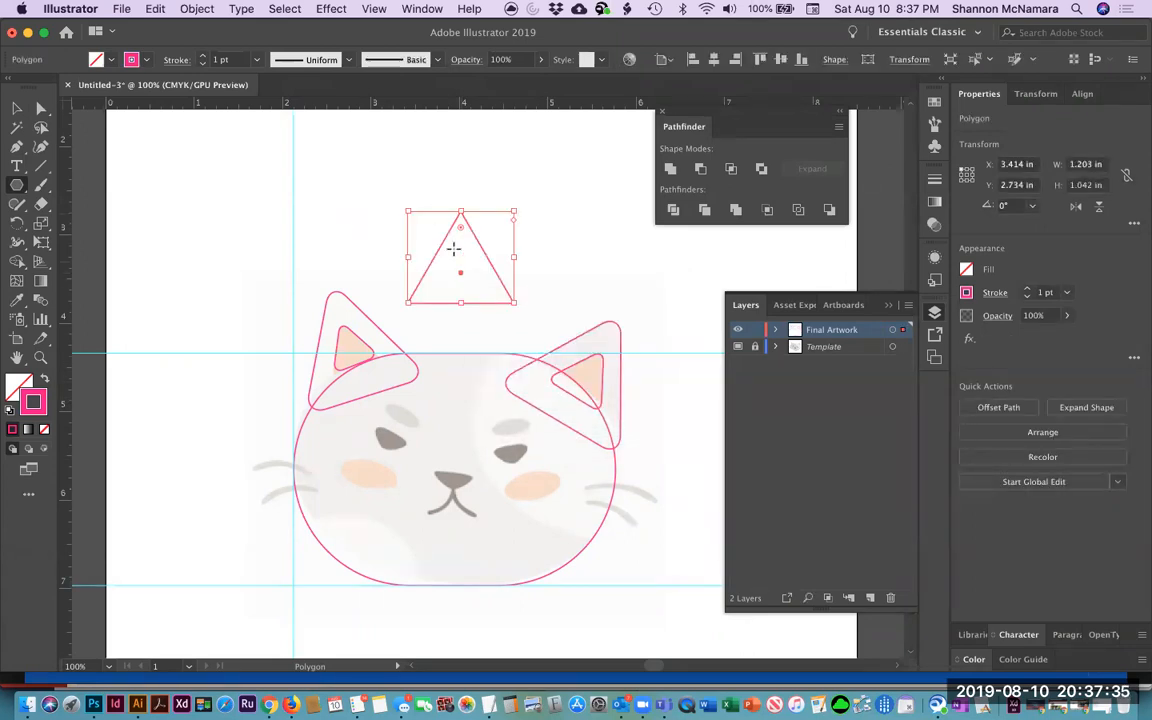
{"action": "key", "text": "v"}
{"action": "left_click", "coordinate": [1003, 207]}
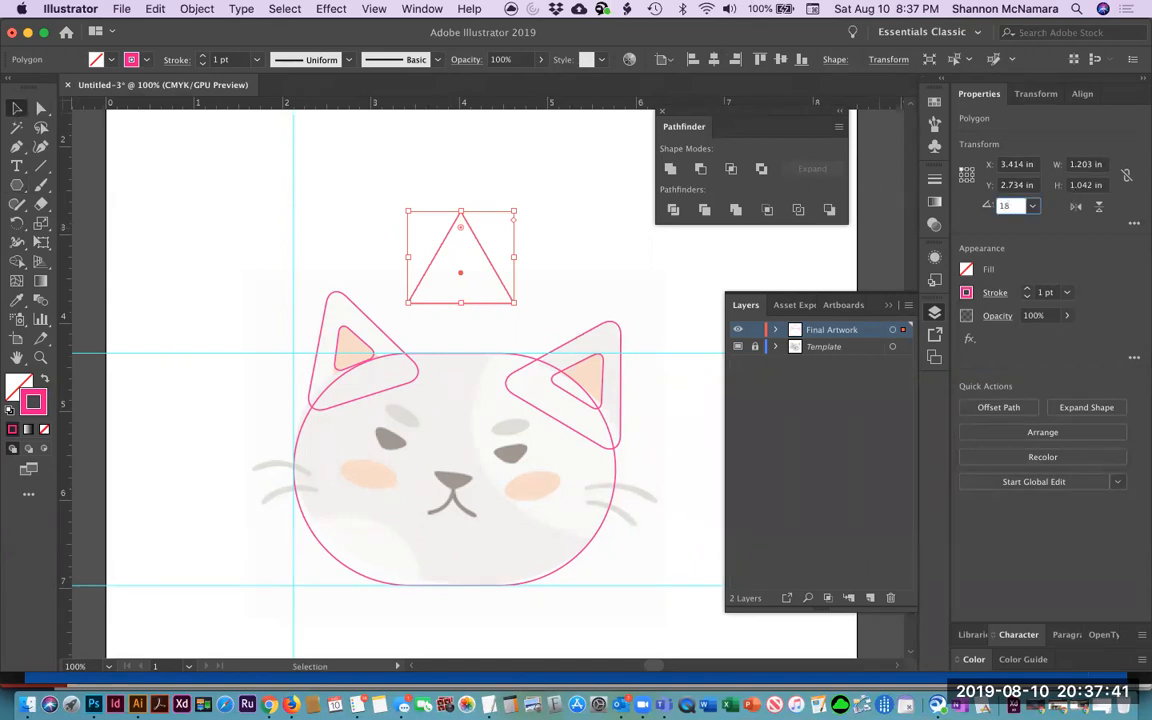
{"action": "key", "text": "Return"}
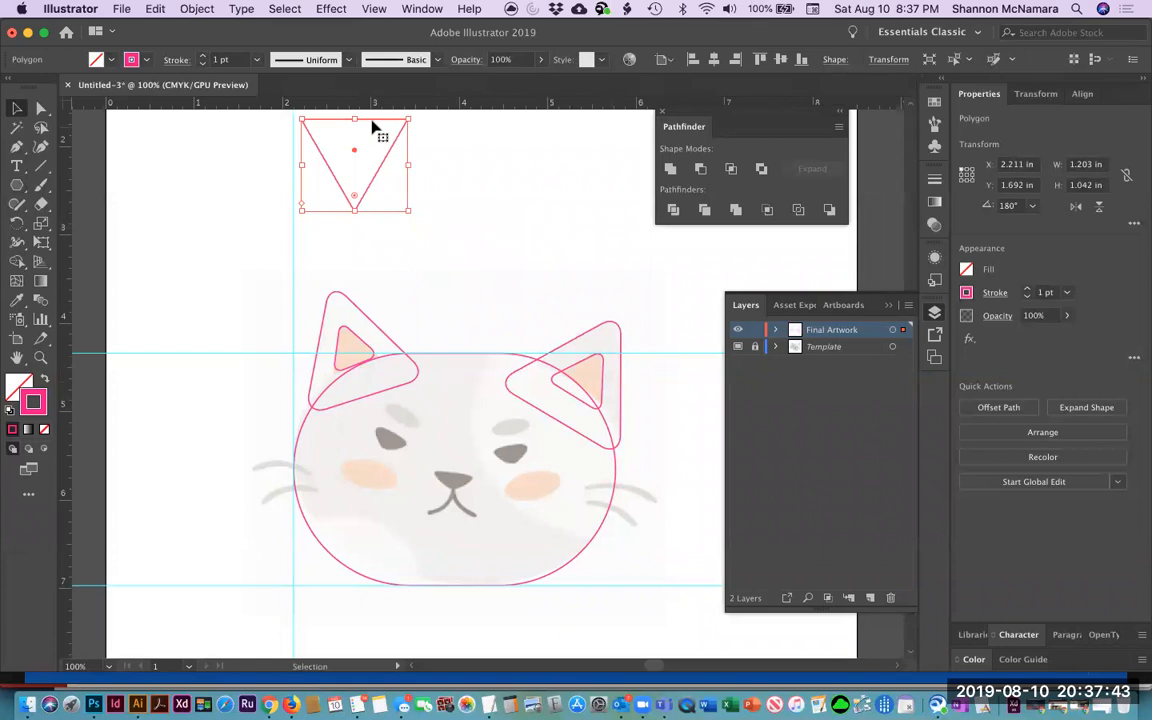
Move the inverted triangle onto the cat's nose and scale it to about 0.51 × 0.24 in.
{"action": "left_click_drag", "start_coordinate": [372, 122], "coordinate": [431, 478]}
{"action": "left_click_drag", "start_coordinate": [508, 480], "coordinate": [481, 480]}
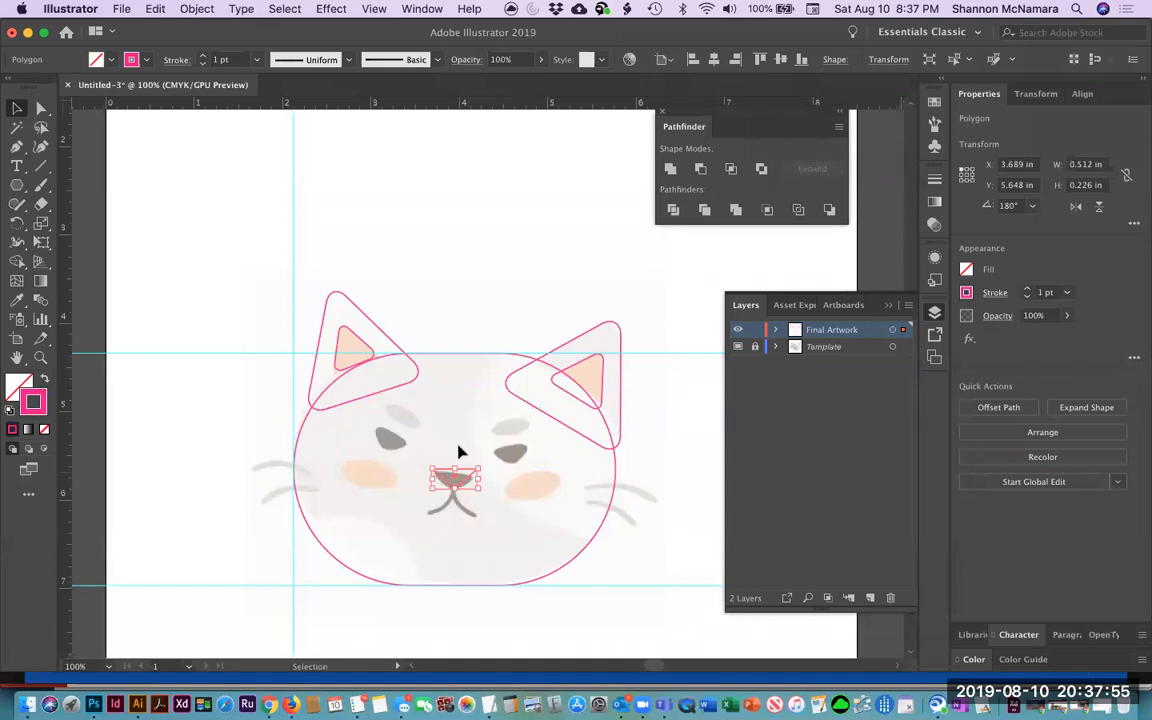
{"action": "left_click_drag", "start_coordinate": [386, 417], "coordinate": [503, 534]}
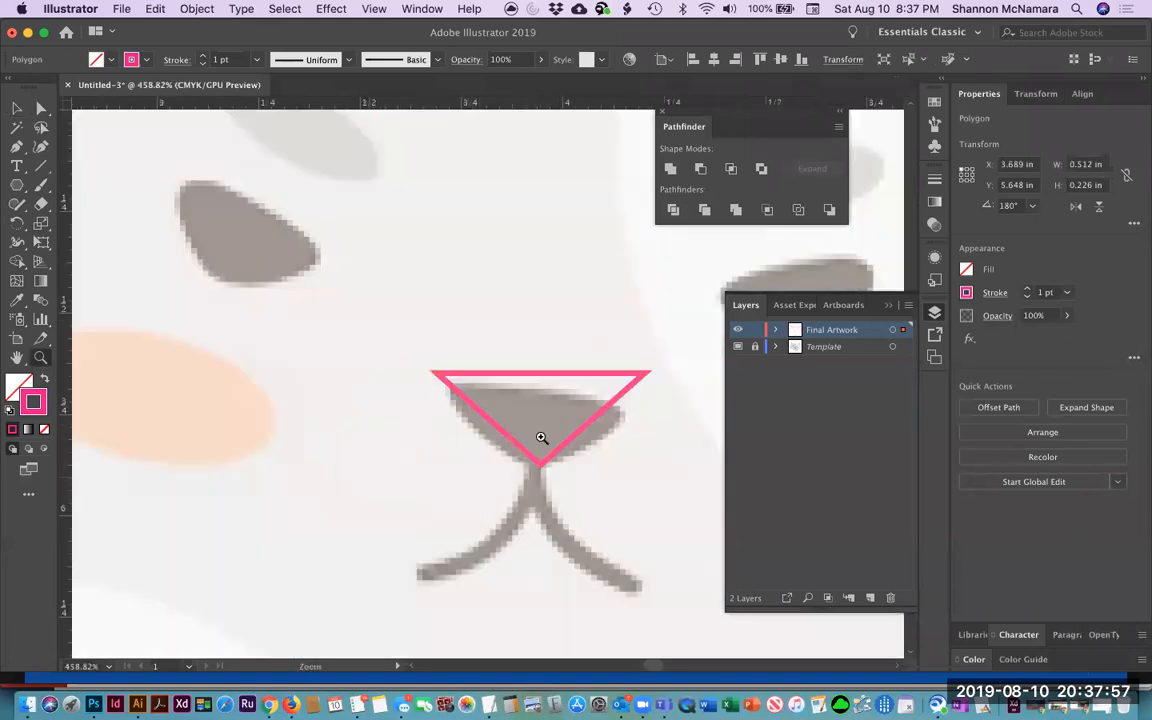
{"action": "left_click_drag", "start_coordinate": [595, 496], "coordinate": [512, 421]}
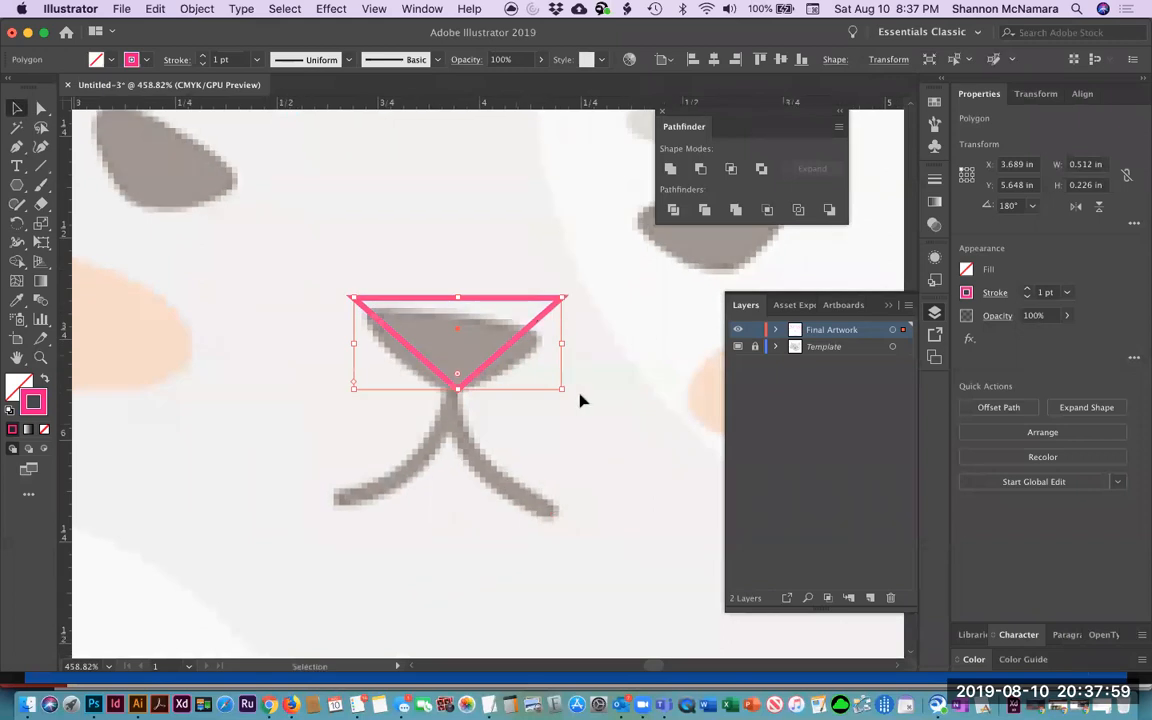
{"action": "left_click_drag", "start_coordinate": [457, 388], "coordinate": [456, 393]}
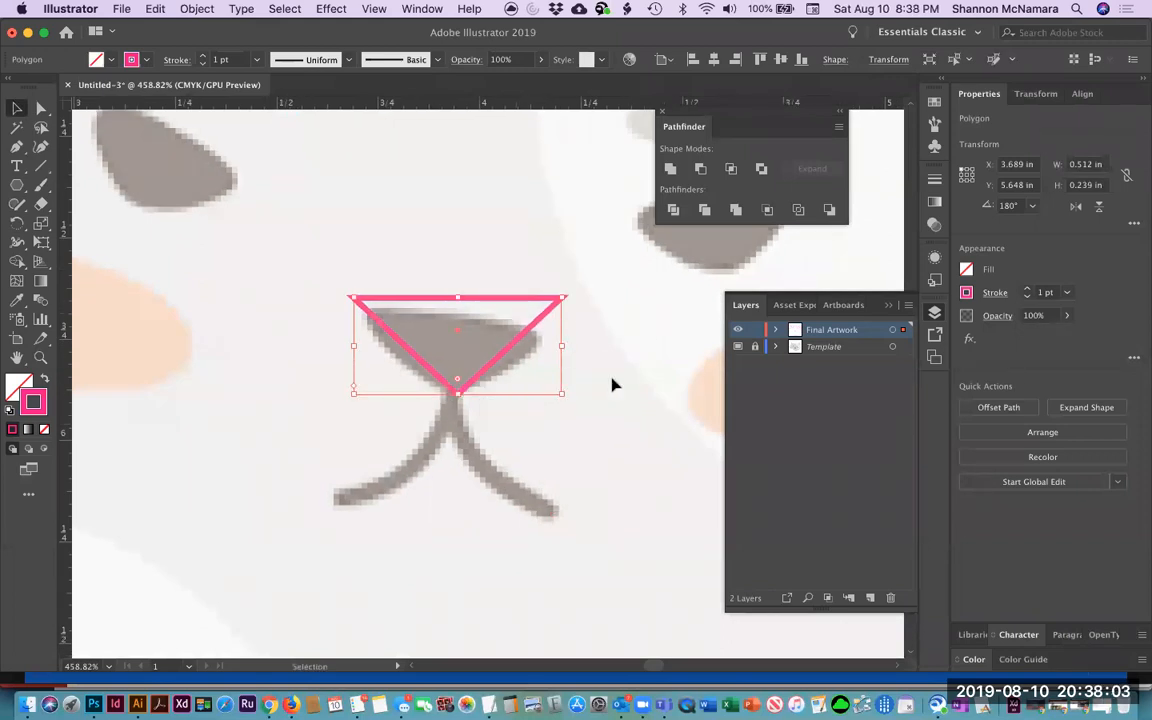
Rotate the nose triangle to about 173° with Free Transform and stretch its edges to enclose the template nose.
{"action": "key", "text": "e"}
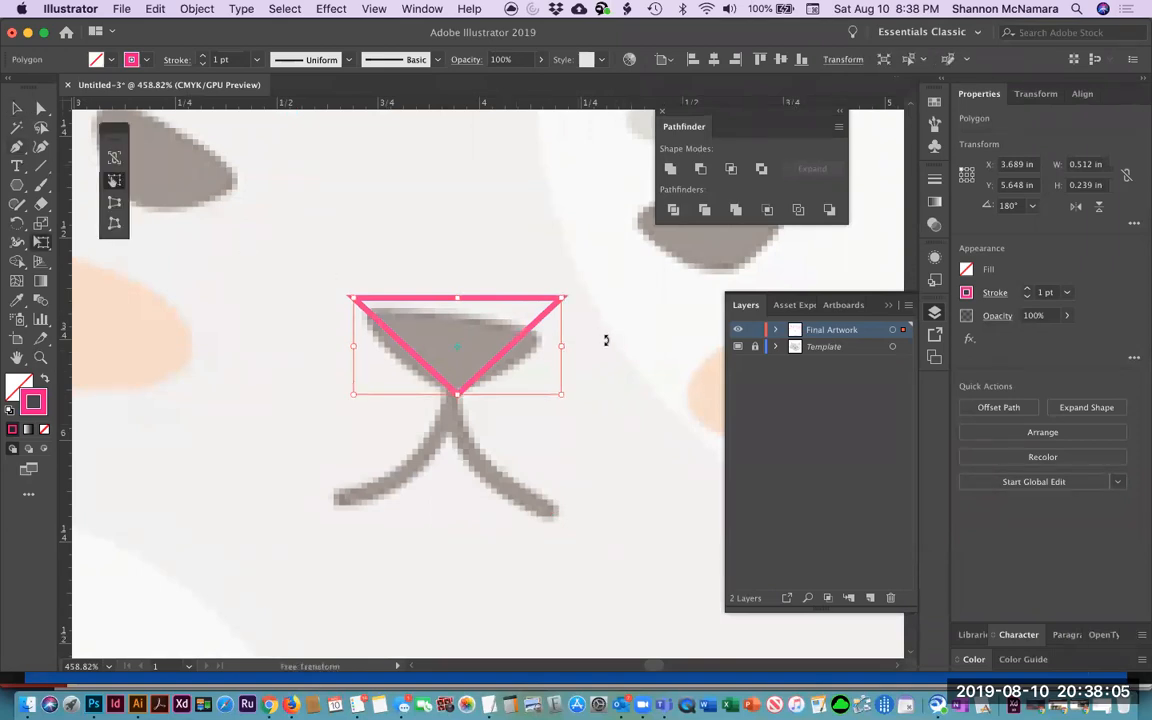
{"action": "left_click_drag", "start_coordinate": [607, 342], "coordinate": [601, 360]}
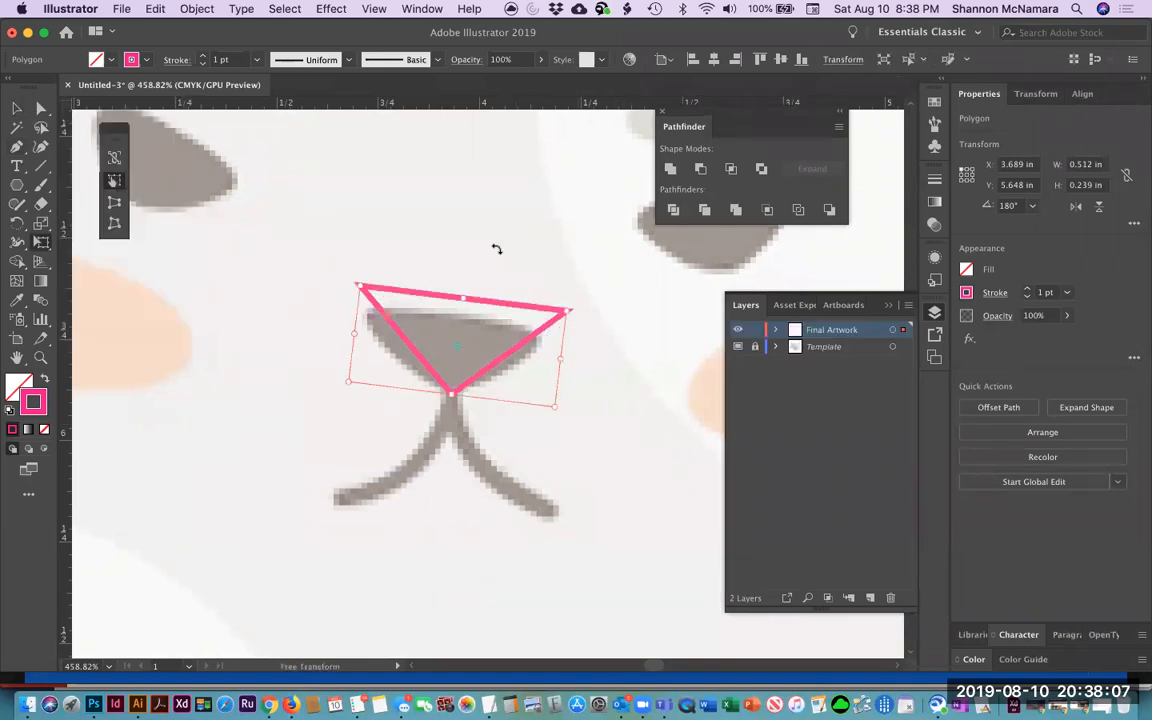
{"action": "left_click_drag", "start_coordinate": [461, 301], "coordinate": [458, 314]}
{"action": "left_click_drag", "start_coordinate": [348, 346], "coordinate": [340, 346]}
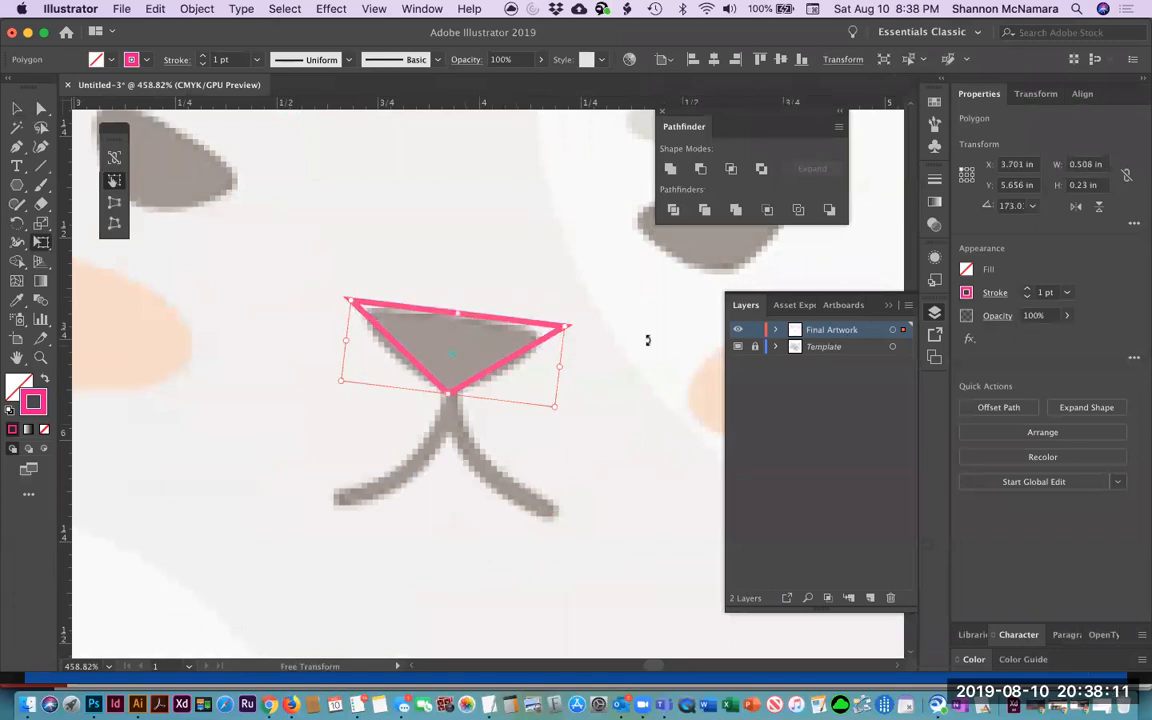
{"action": "left_click_drag", "start_coordinate": [447, 408], "coordinate": [447, 418]}
{"action": "left_click", "coordinate": [14, 107]}
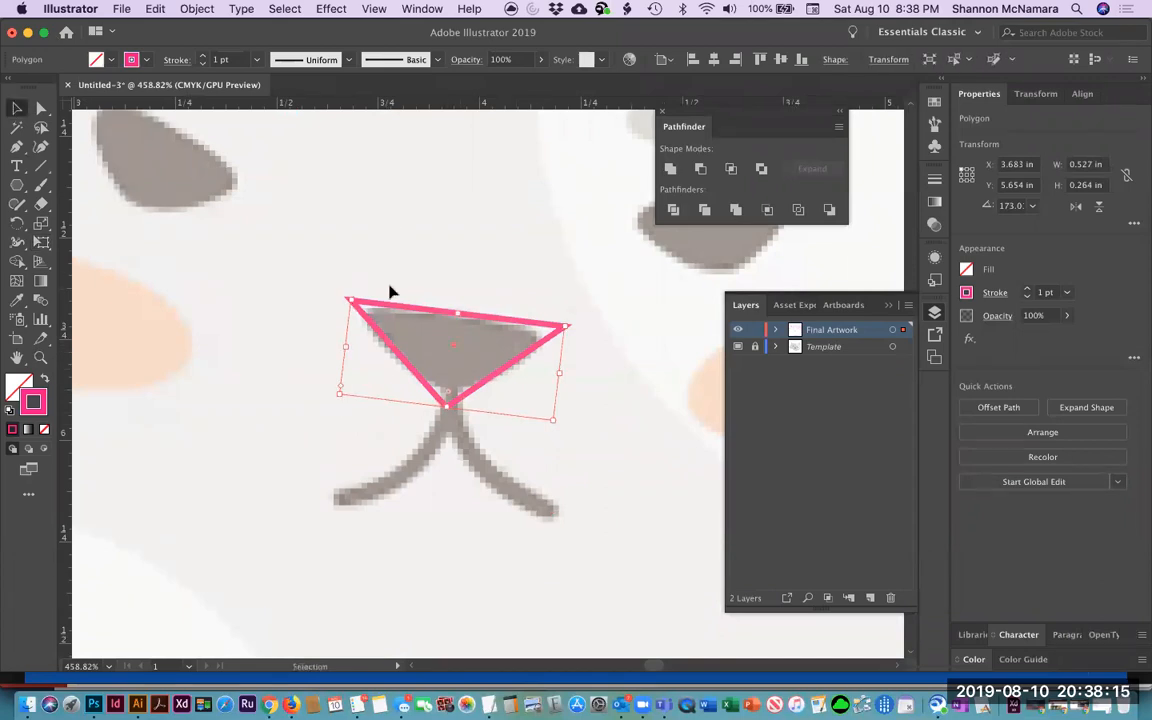
Apply a Round Corners effect with a 0.125 in radius to the nose triangle and deselect it.
{"action": "left_click", "coordinate": [331, 8]}
{"action": "mouse_move", "coordinate": [420, 214]}
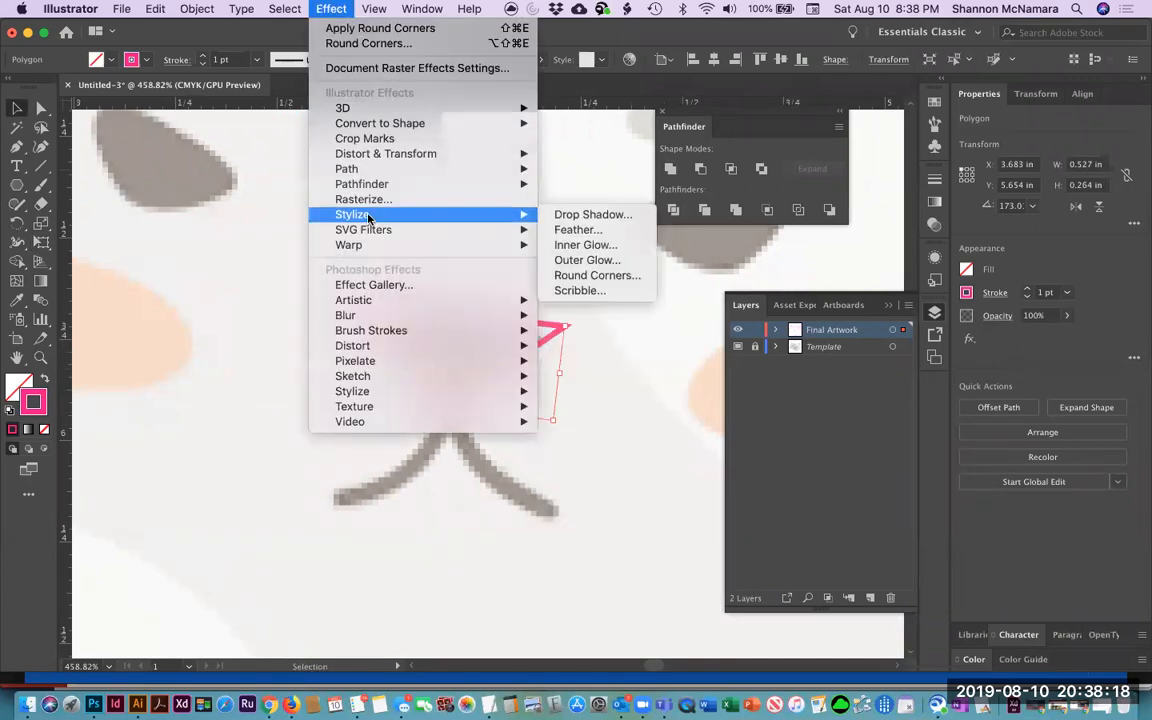
{"action": "left_click", "coordinate": [597, 275]}
{"action": "left_click", "coordinate": [648, 245]}
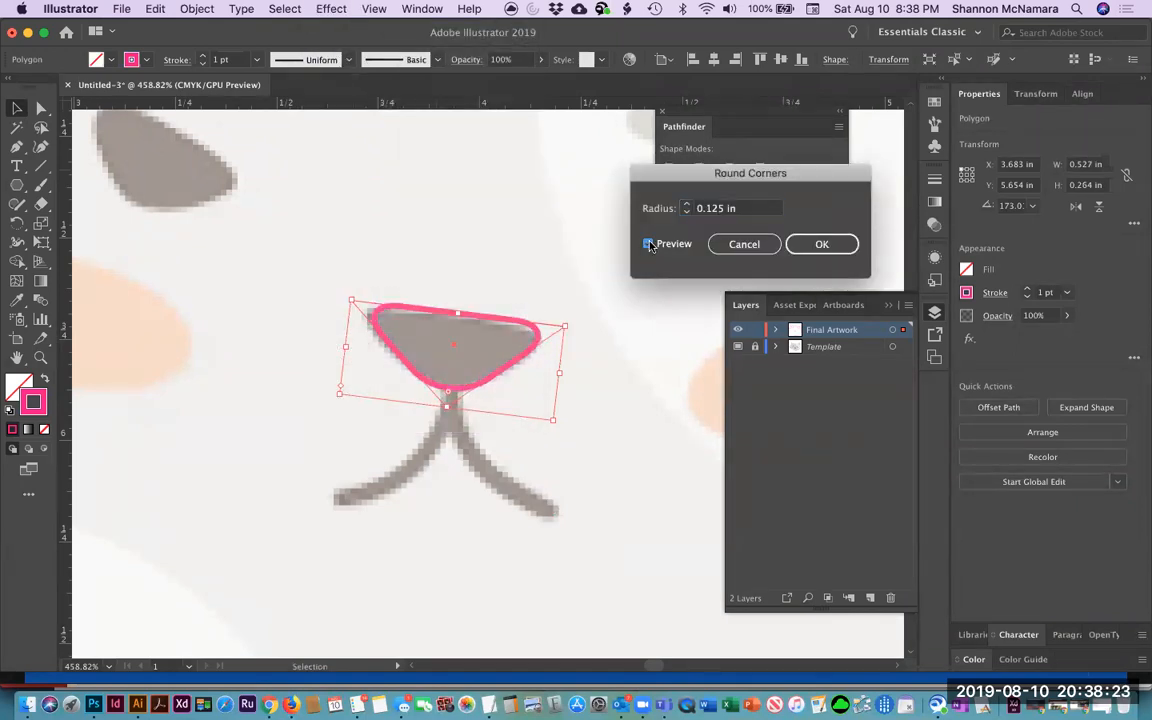
{"action": "left_click", "coordinate": [821, 244]}
{"action": "left_click", "coordinate": [413, 247]}
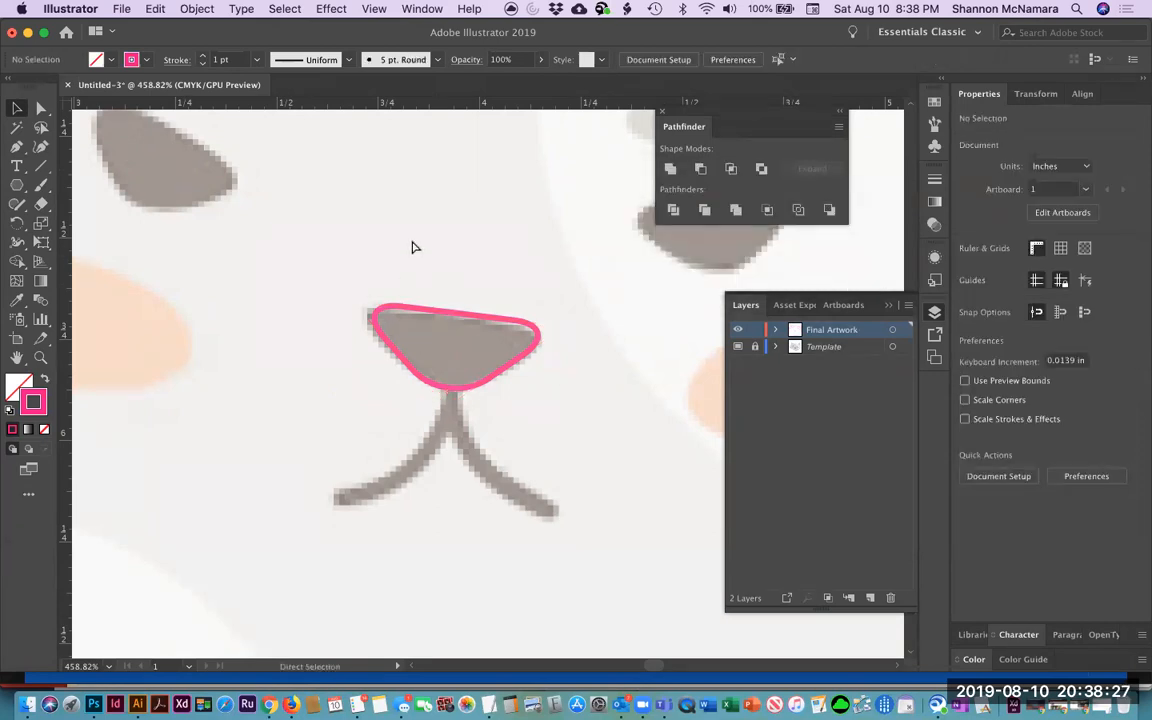
Duplicate the rounded nose shape onto the right and left eyes of the template.
{"action": "key", "text": "super+minus"}
{"action": "key", "text": "super+minus"}
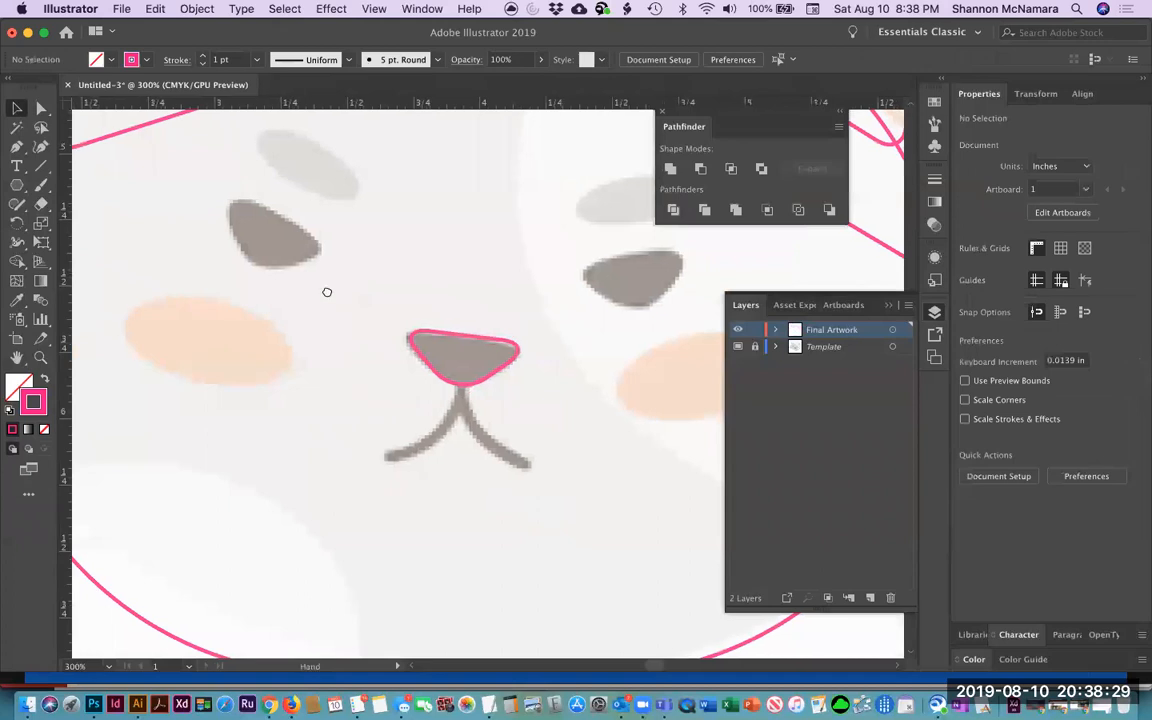
{"action": "scroll", "coordinate": [424, 355], "scroll_direction": "right", "scroll_amount": 5}
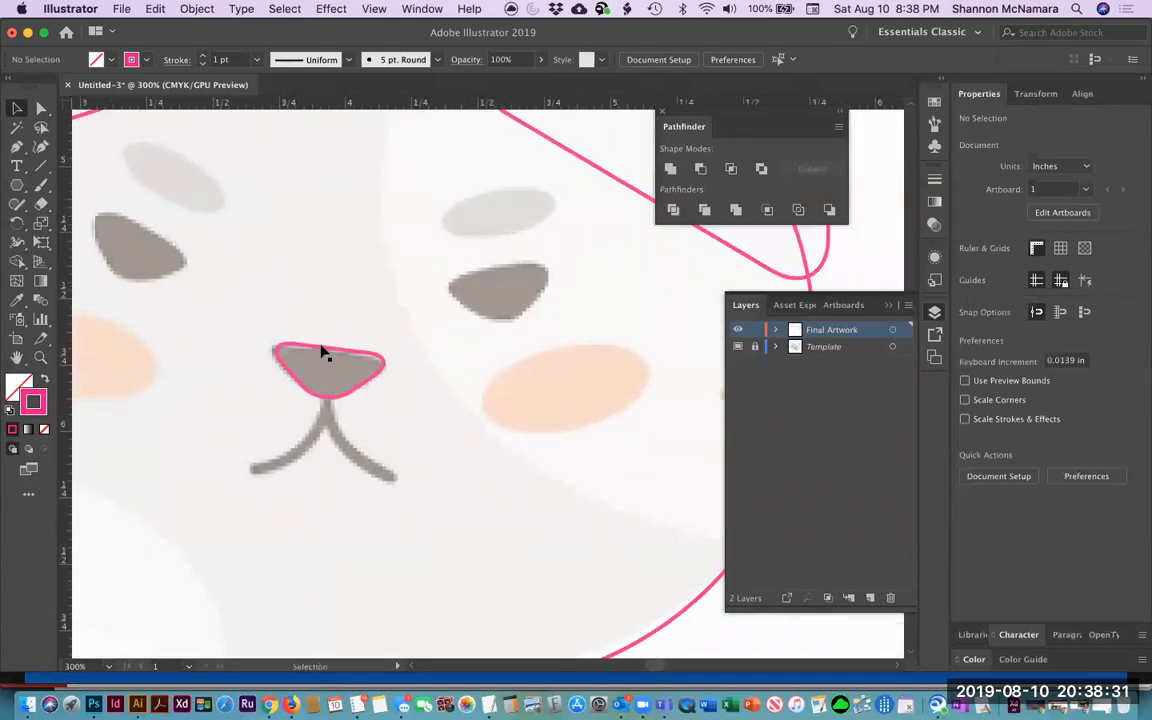
{"action": "left_click", "coordinate": [322, 350]}
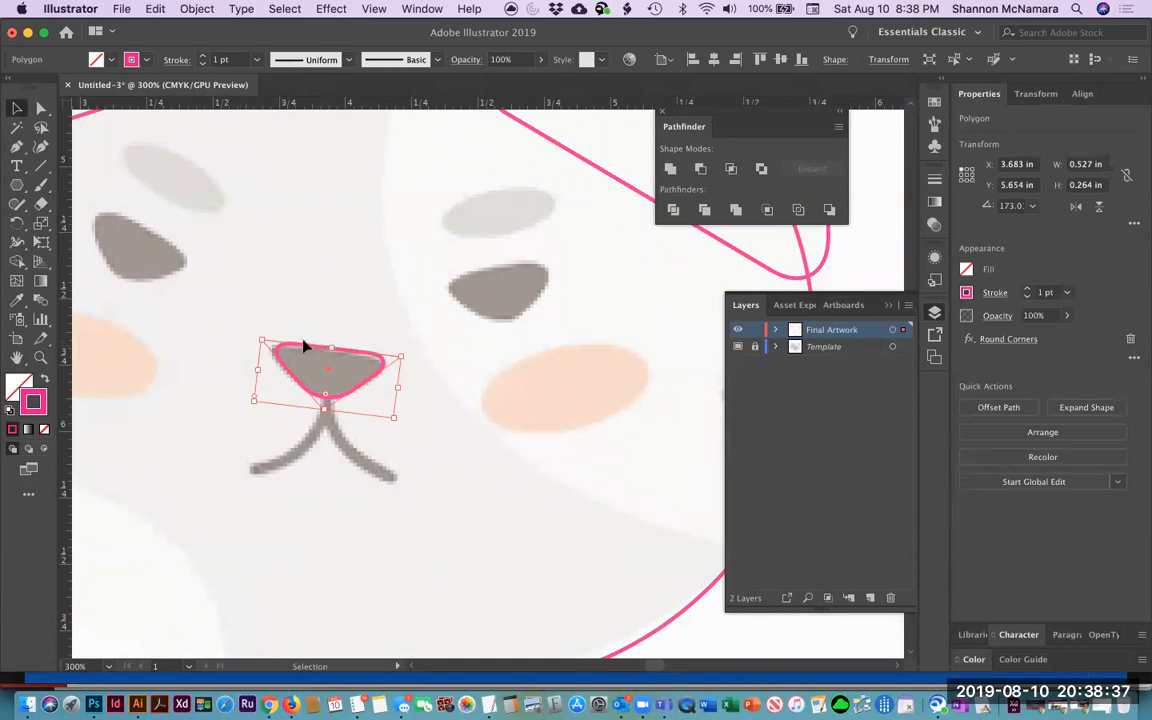
{"action": "left_click_drag", "start_coordinate": [315, 351], "coordinate": [125, 230]}
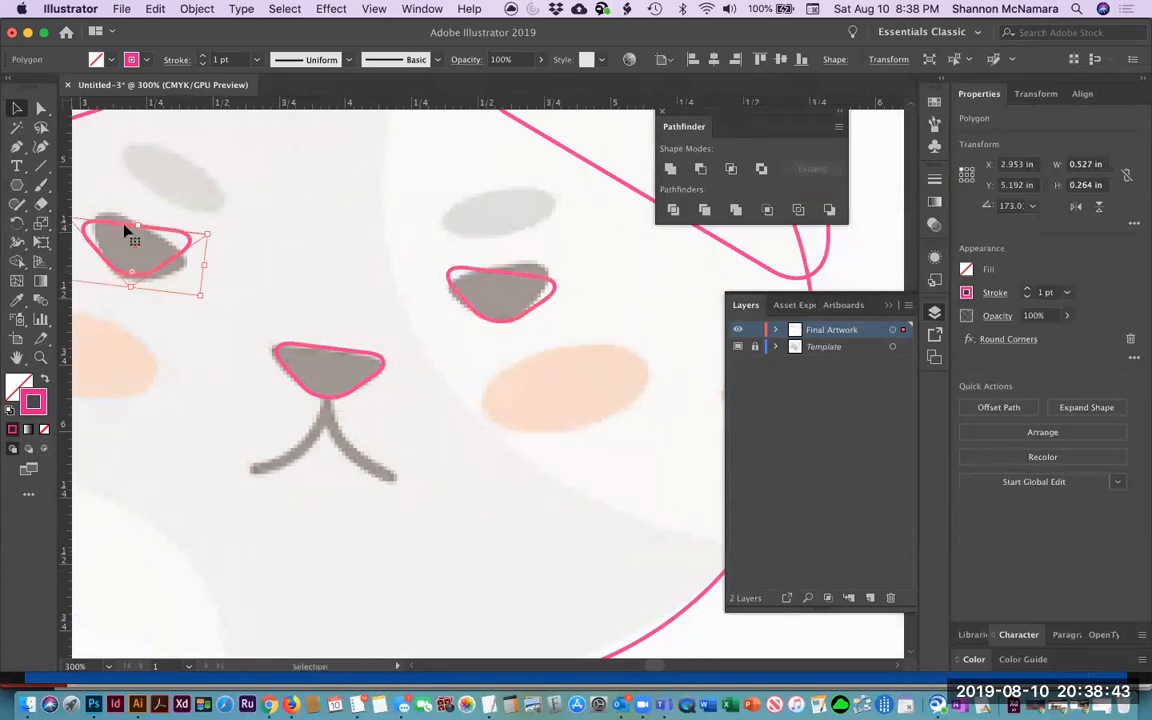
Rotate the right eye shape to about 186.8° with Free Transform to follow the template eye.
{"action": "left_click", "coordinate": [520, 283]}
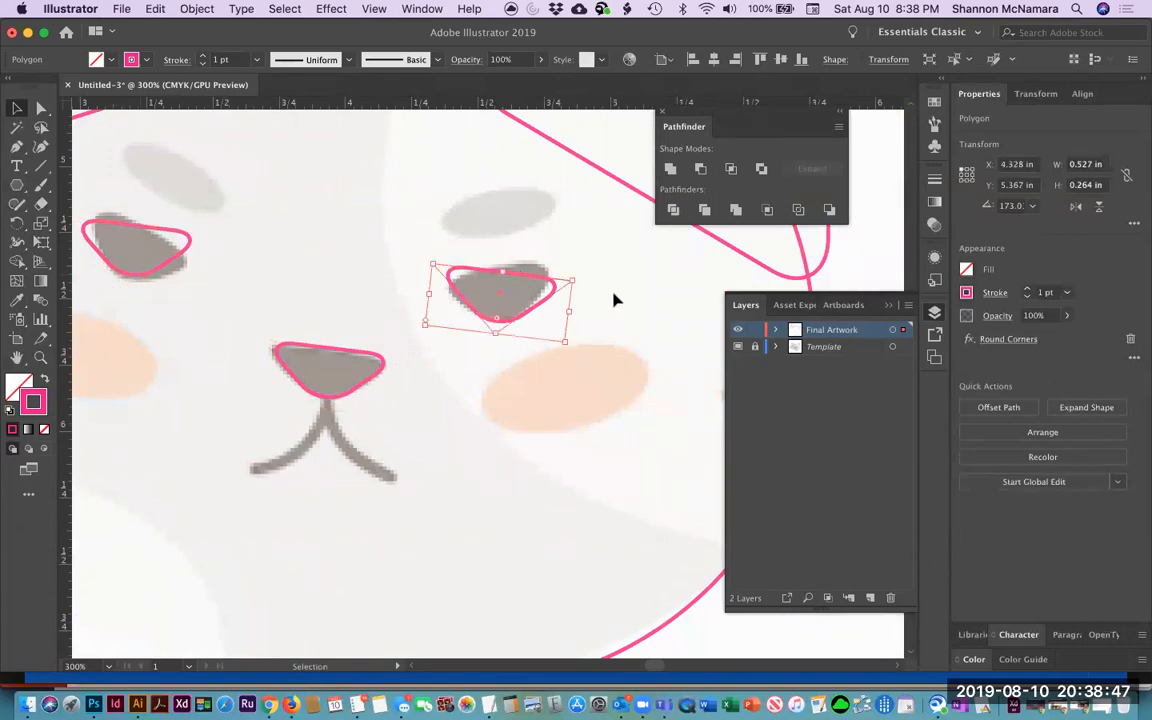
{"action": "key", "text": "e"}
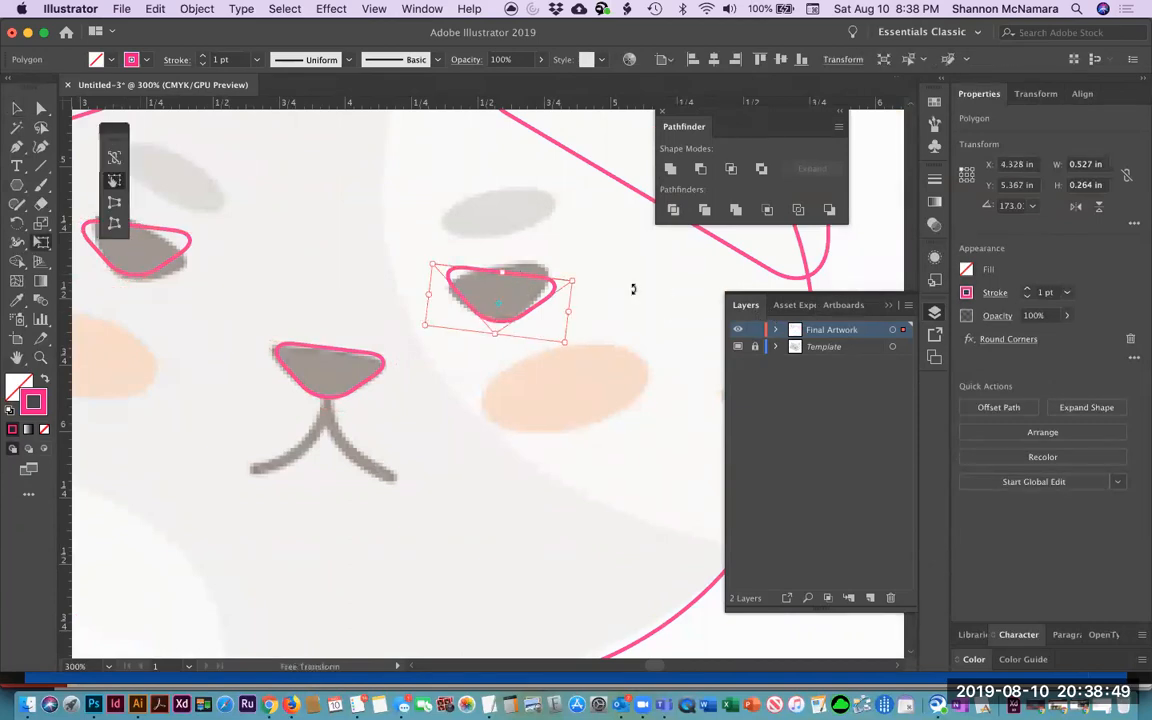
{"action": "left_click_drag", "start_coordinate": [628, 262], "coordinate": [626, 262]}
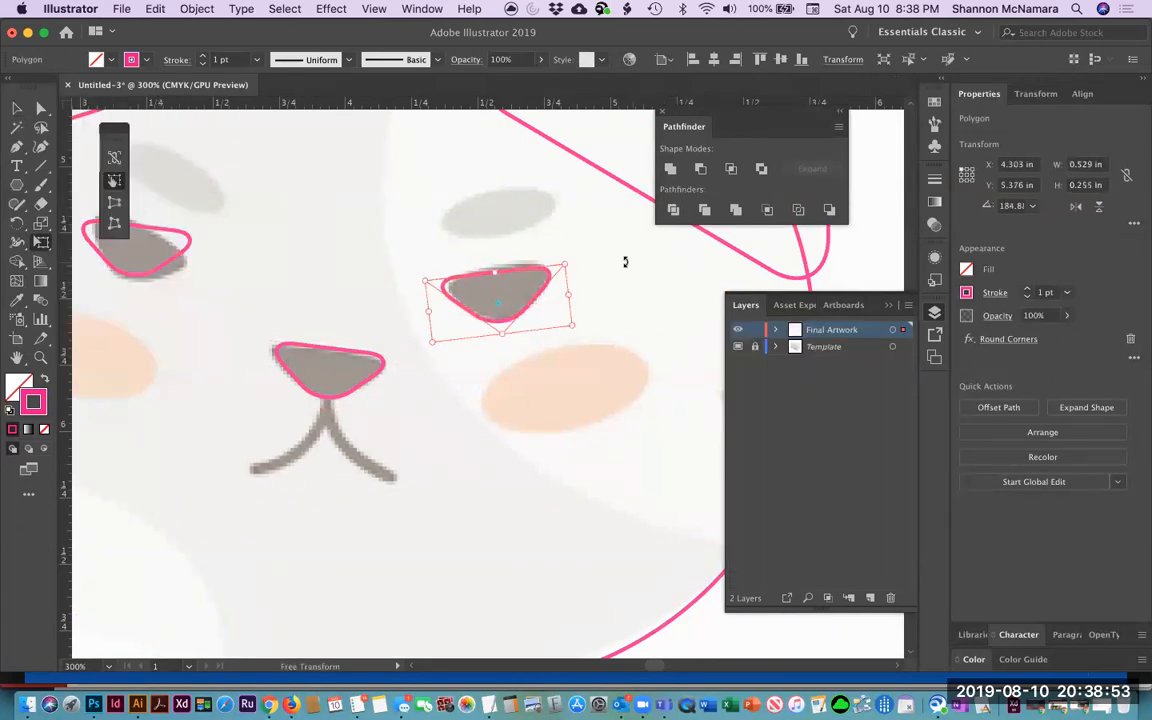
{"action": "left_click", "coordinate": [16, 108]}
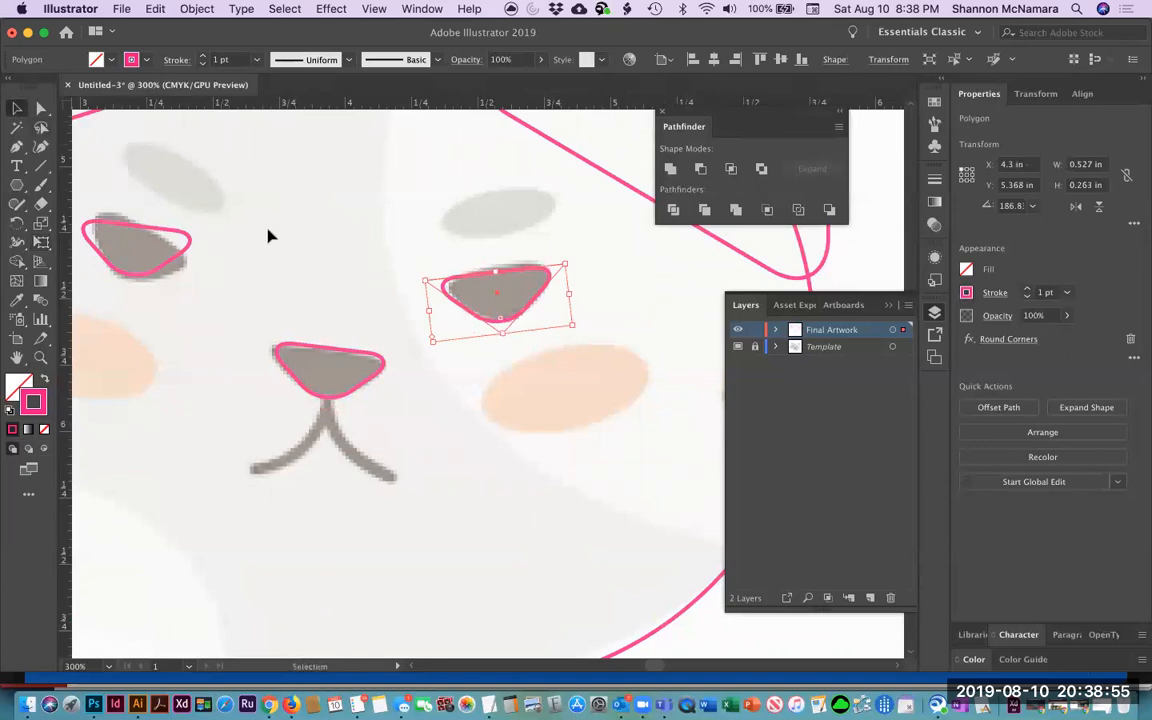
Rotate the left eye shape to about 149.5° with Free Transform, position it over the template eye and deselect it.
{"action": "left_click", "coordinate": [175, 268]}
{"action": "left_click_drag", "start_coordinate": [231, 303], "coordinate": [405, 290]}
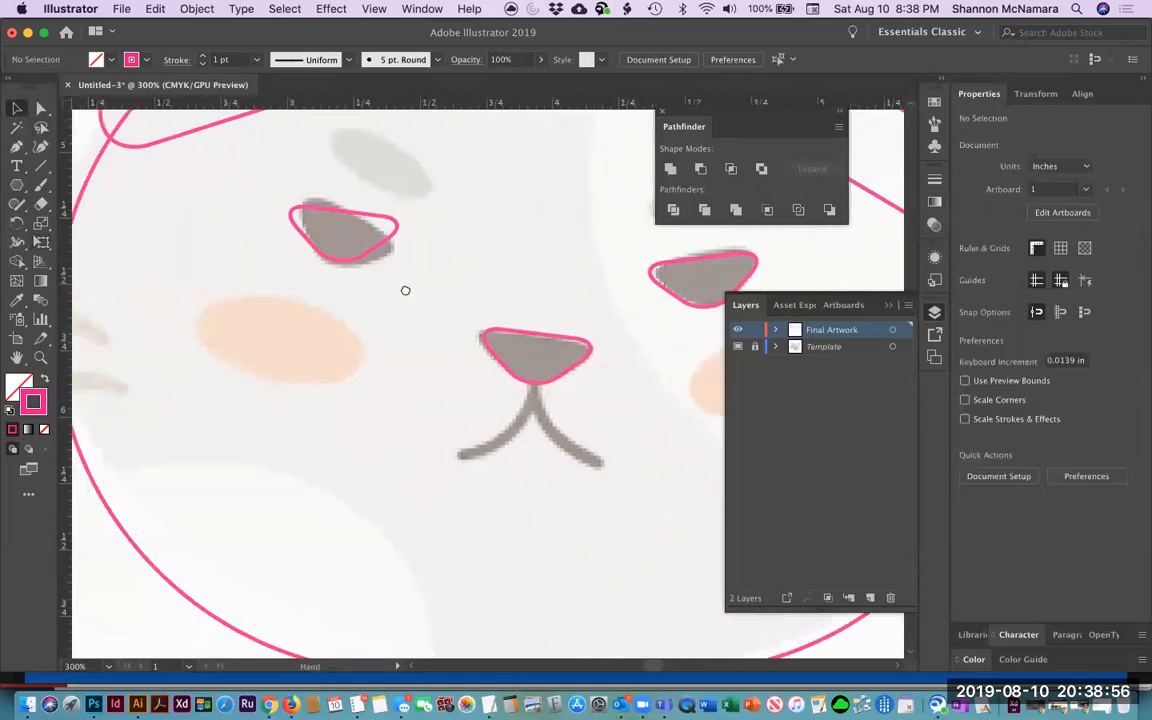
{"action": "left_click", "coordinate": [395, 228]}
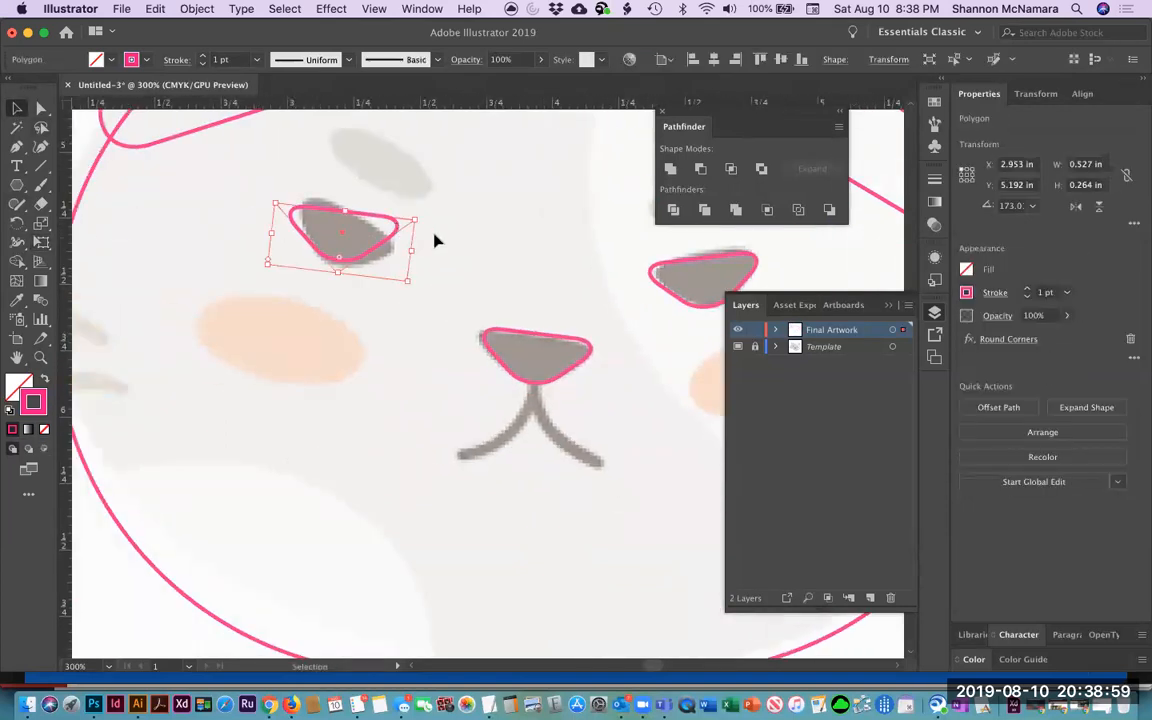
{"action": "key", "text": "e"}
{"action": "left_click_drag", "start_coordinate": [437, 239], "coordinate": [422, 293]}
{"action": "key", "text": "v"}
{"action": "left_click", "coordinate": [19, 106]}
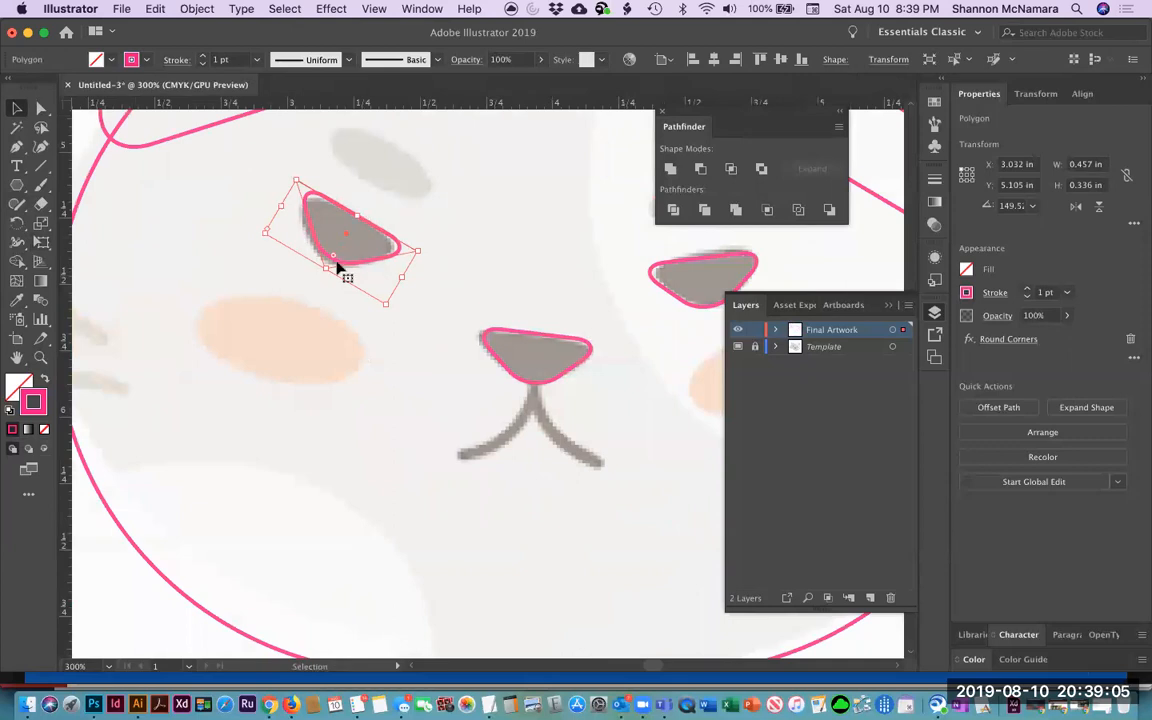
{"action": "left_click_drag", "start_coordinate": [350, 265], "coordinate": [349, 266]}
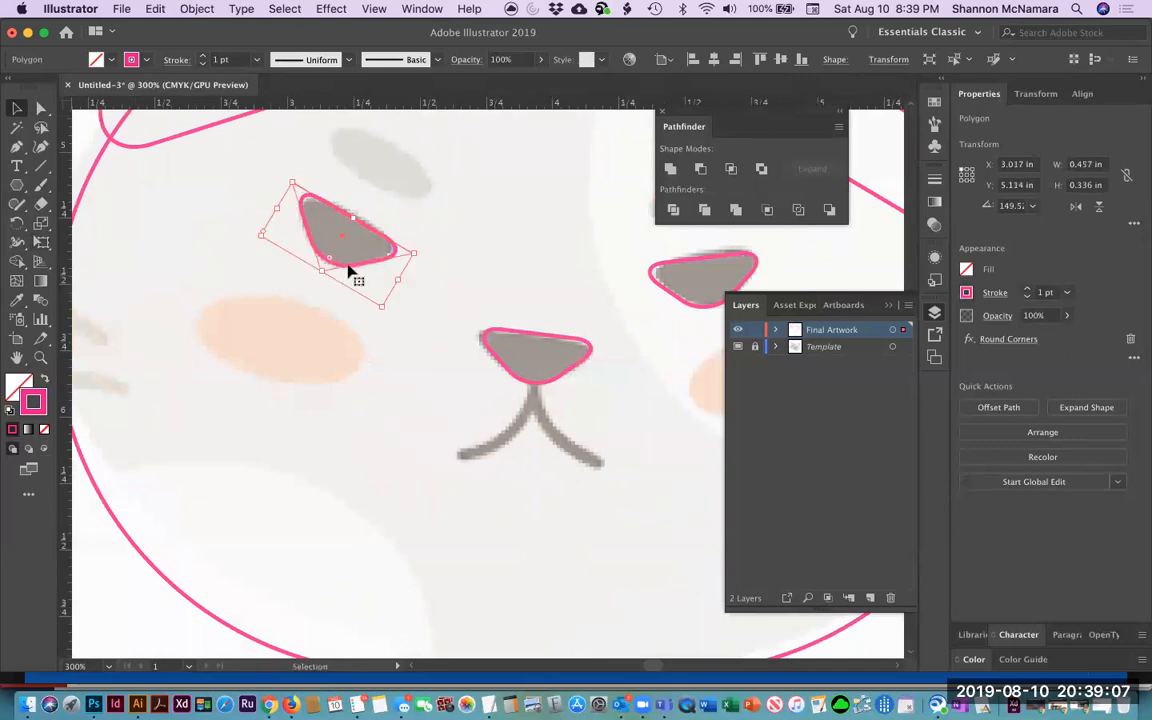
{"action": "left_click", "coordinate": [470, 241]}
Draw an ellipse about 0.40 in wide and 0.16 in high over the template's right eyebrow.
{"action": "key", "text": "space"}
{"action": "left_click_drag", "start_coordinate": [528, 390], "coordinate": [338, 285]}
{"action": "left_click_drag", "start_coordinate": [277, 356], "coordinate": [486, 402]}
{"action": "key", "text": "space"}
{"action": "left_click_drag", "start_coordinate": [283, 326], "coordinate": [478, 363]}
{"action": "left_click_drag", "start_coordinate": [404, 365], "coordinate": [298, 372]}
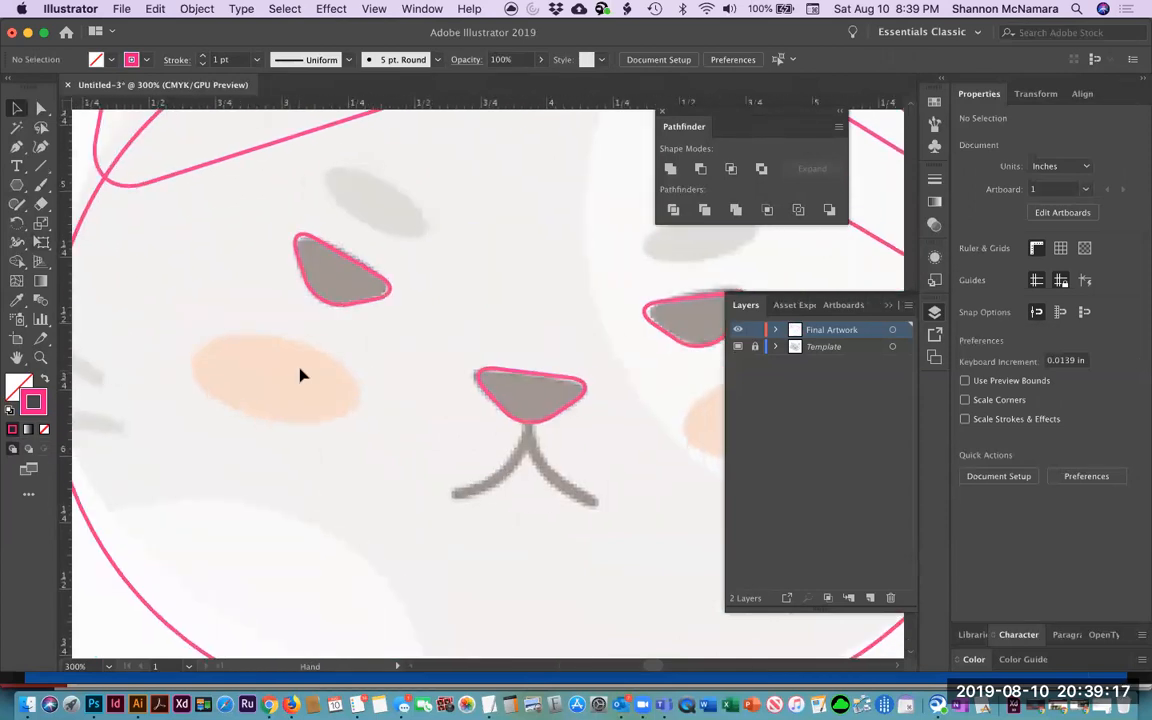
{"action": "scroll", "coordinate": [467, 308], "scroll_direction": "right", "scroll_amount": 8}
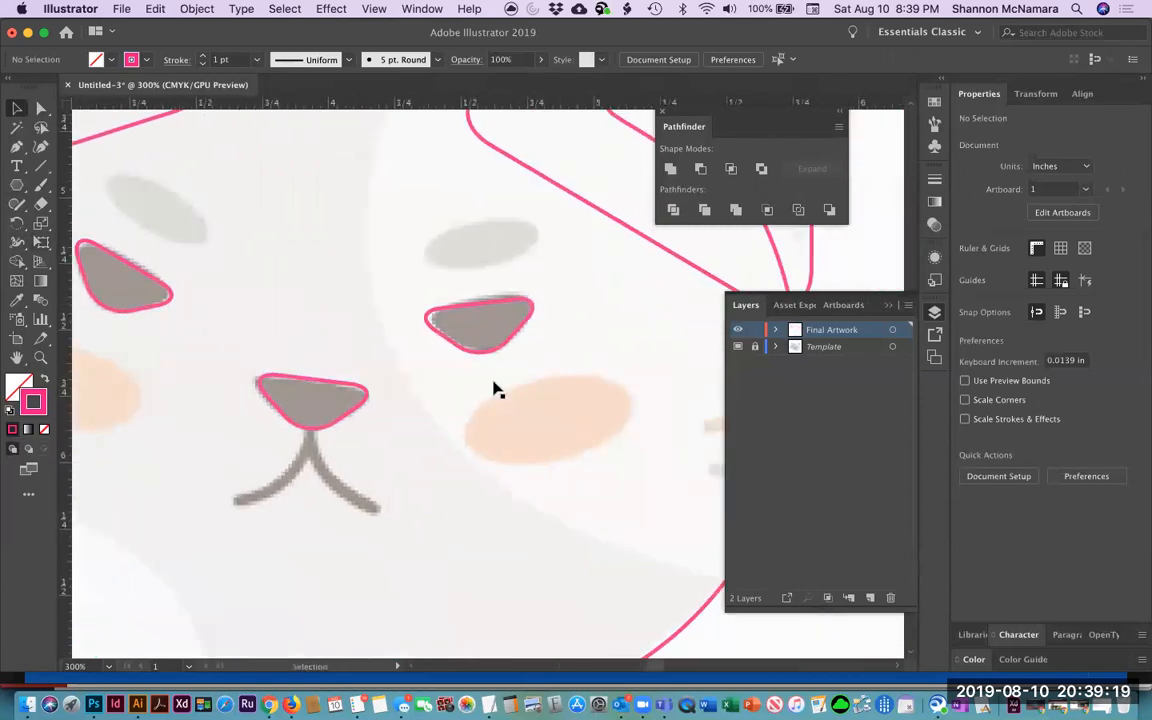
{"action": "left_click", "coordinate": [16, 184]}
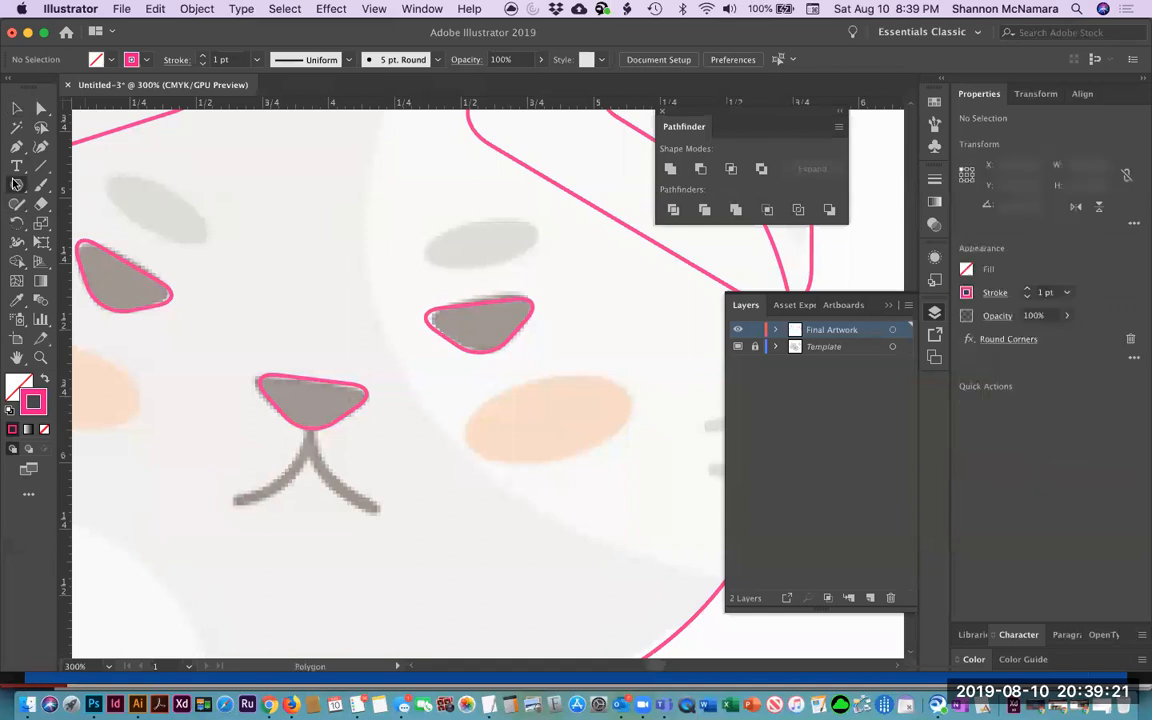
{"action": "left_click", "coordinate": [68, 224]}
{"action": "left_click_drag", "start_coordinate": [430, 226], "coordinate": [539, 268]}
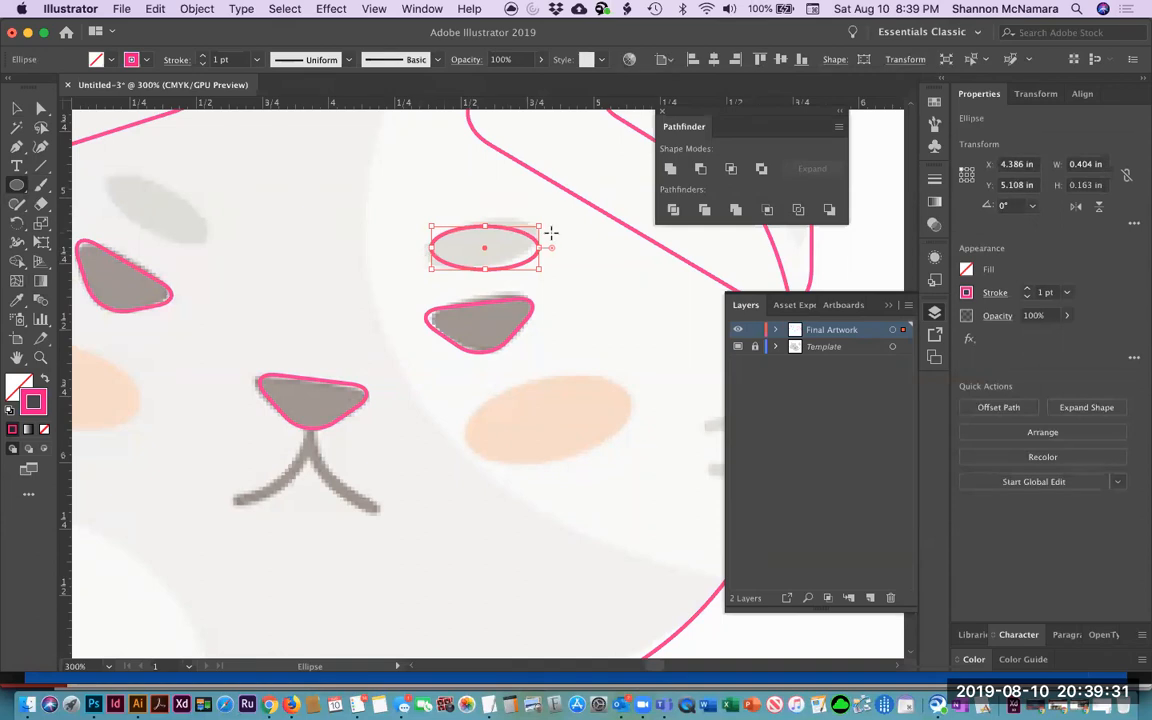
Rotate the right eyebrow ellipse to about 9.8° with Free Transform and stretch its edges to enclose the template eyebrow.
{"action": "key", "text": "e"}
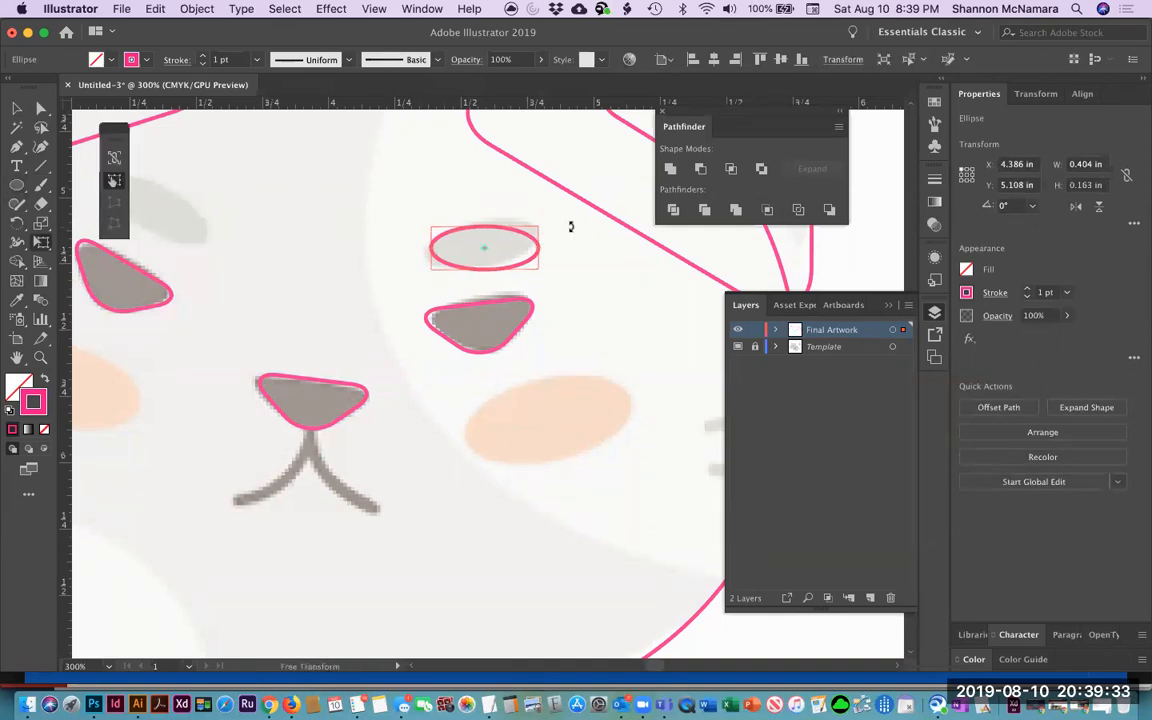
{"action": "left_click_drag", "start_coordinate": [570, 210], "coordinate": [569, 208]}
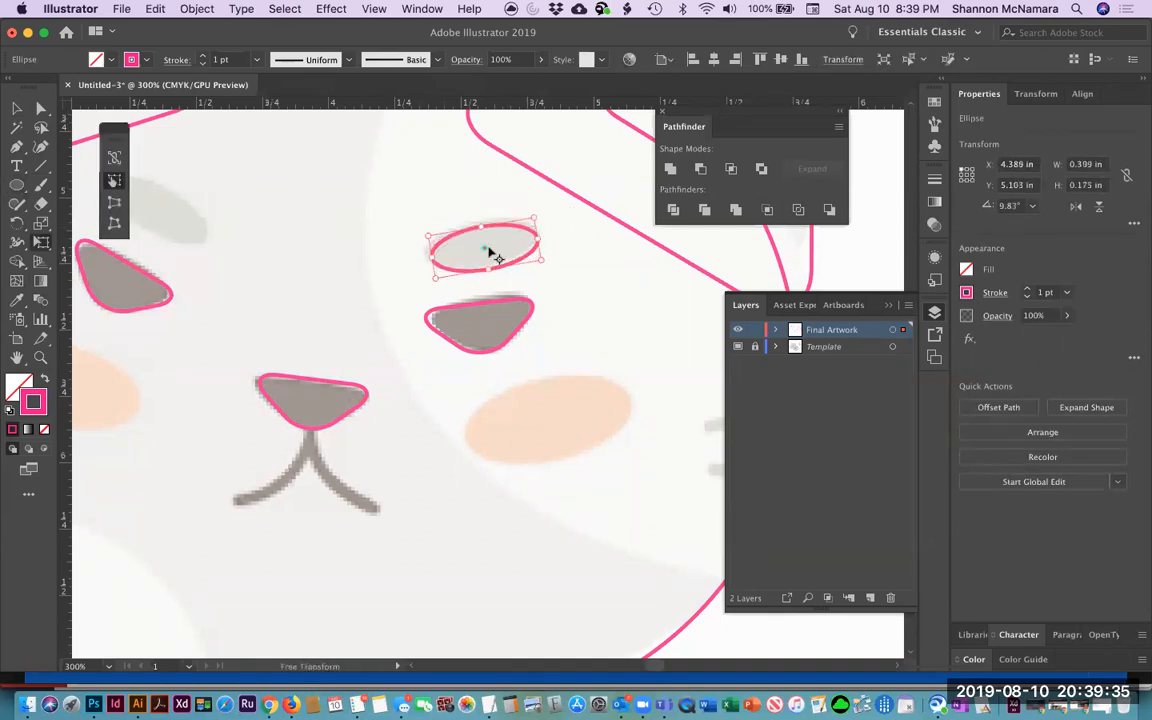
{"action": "left_click_drag", "start_coordinate": [481, 226], "coordinate": [478, 221]}
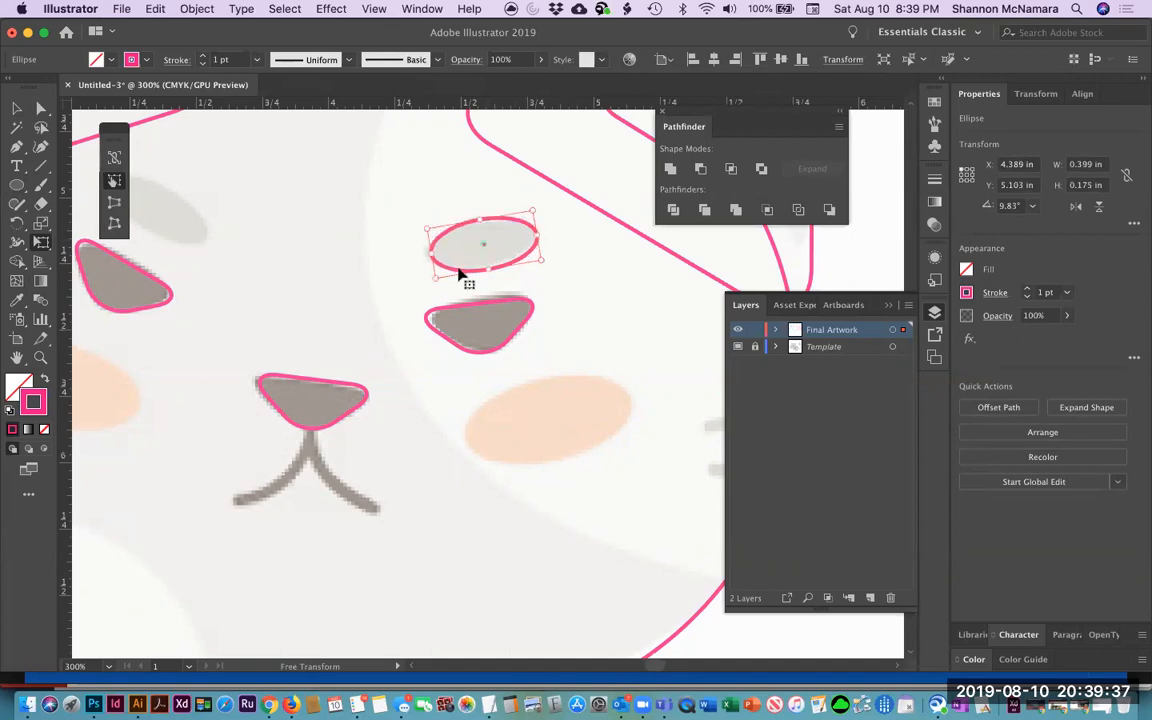
{"action": "left_click_drag", "start_coordinate": [424, 255], "coordinate": [419, 255]}
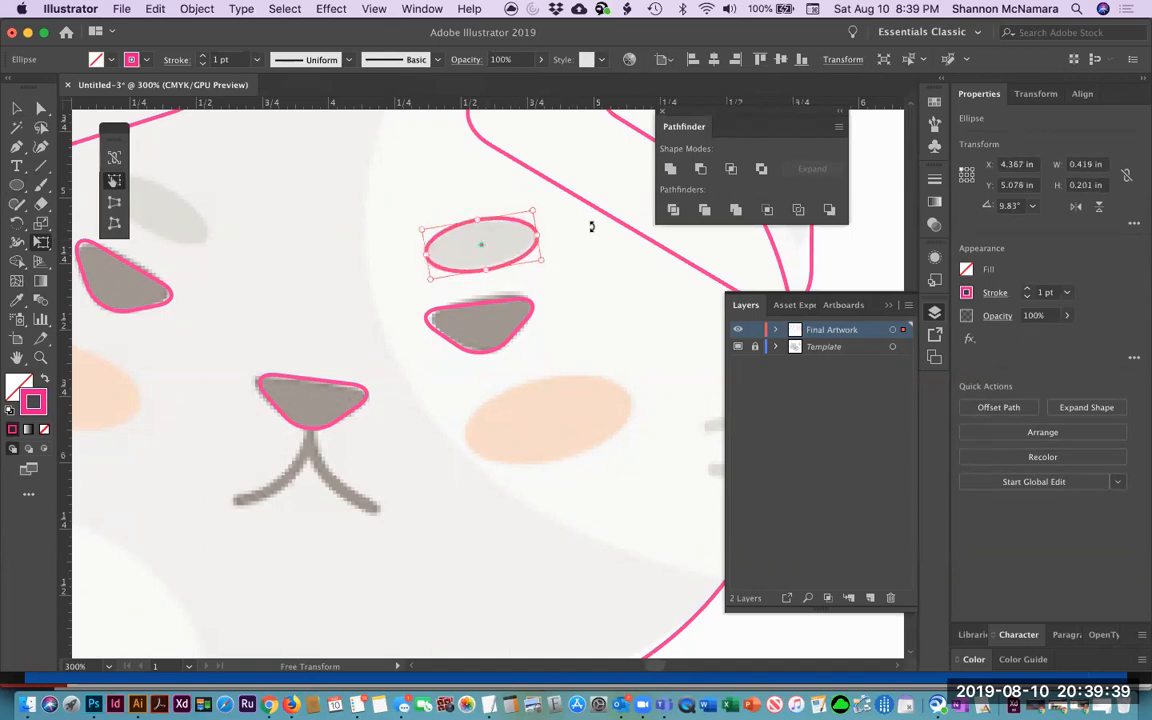
{"action": "left_click", "coordinate": [18, 110]}
{"action": "left_click", "coordinate": [355, 368]}
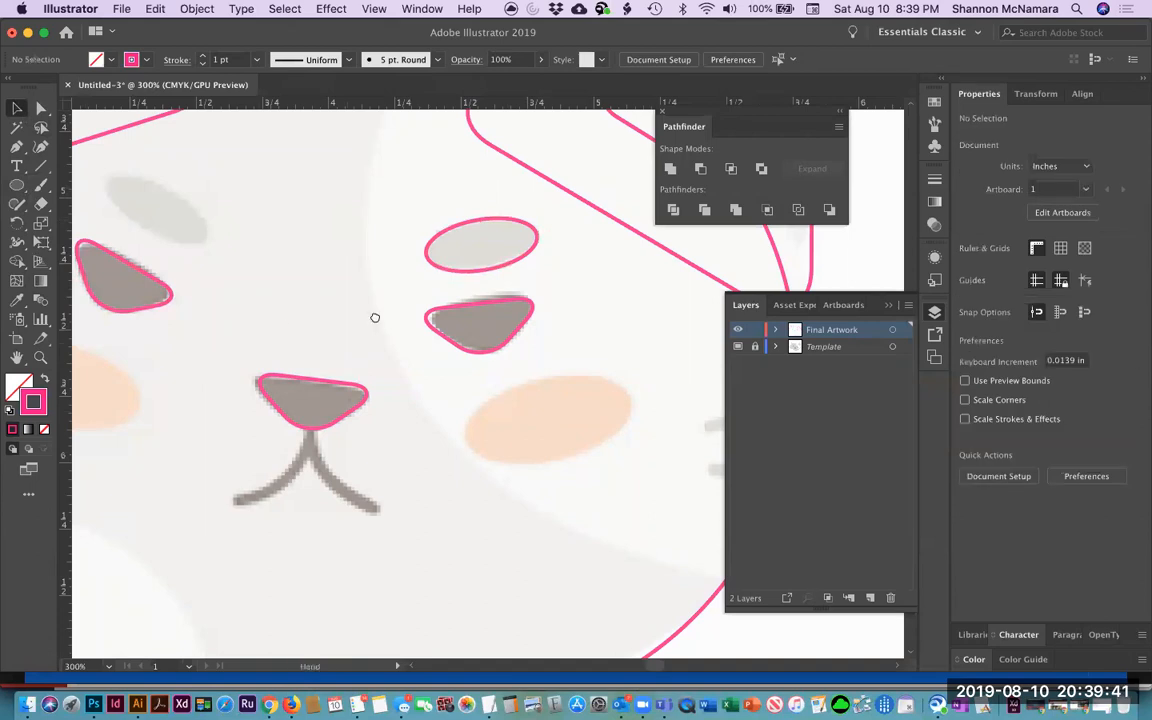
Duplicate the right eyebrow ellipse onto the template's left eyebrow.
{"action": "scroll", "coordinate": [380, 318], "scroll_direction": "left", "scroll_amount": 5}
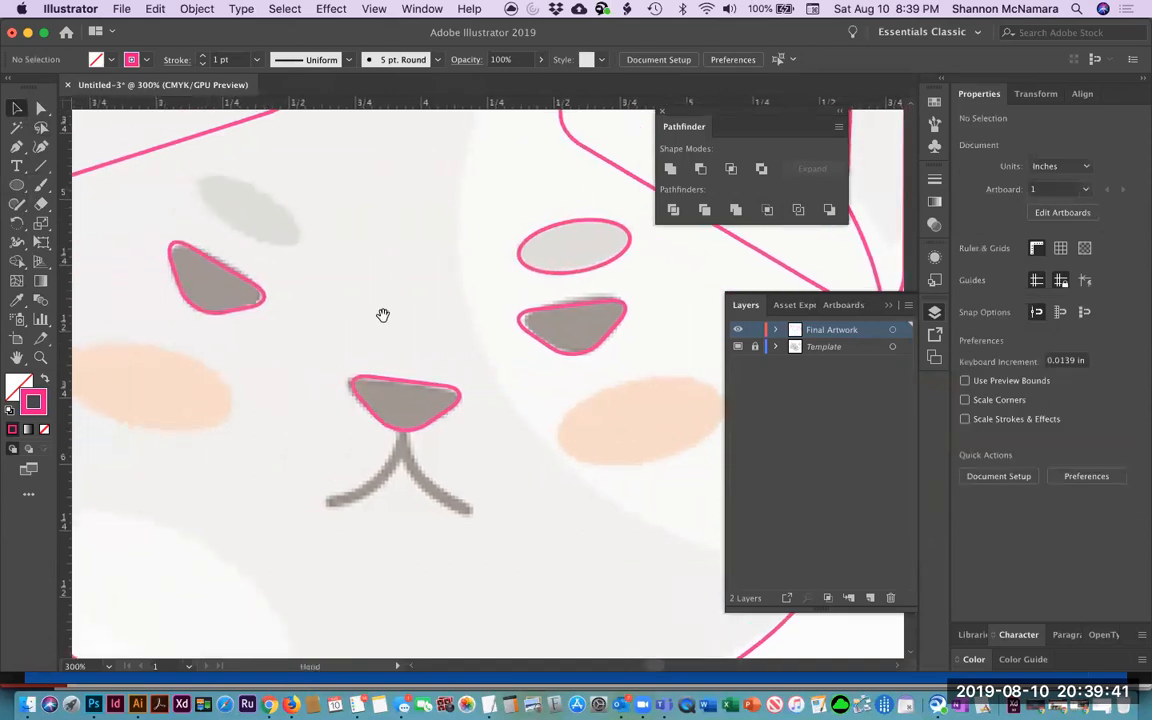
{"action": "left_click", "coordinate": [556, 234]}
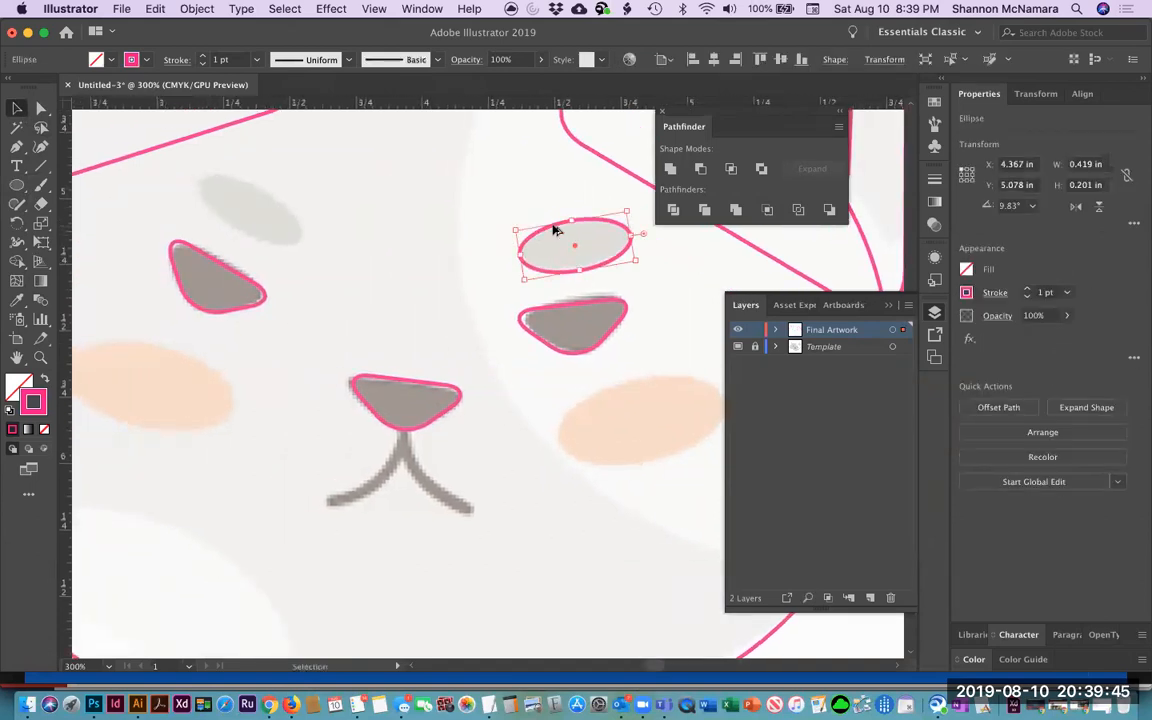
{"action": "left_click_drag", "start_coordinate": [556, 232], "coordinate": [236, 168]}
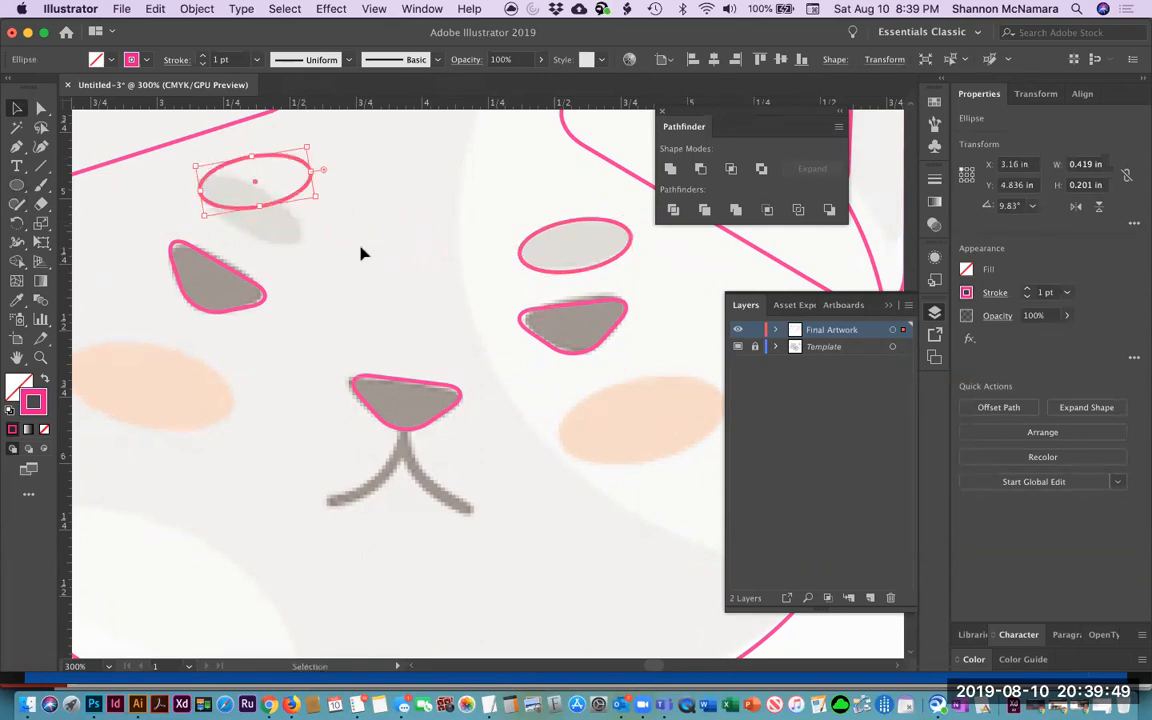
Rotate the left eyebrow ellipse to about 330° with Free Transform, then move and resize it to match the template eyebrow.
{"action": "key", "text": "e"}
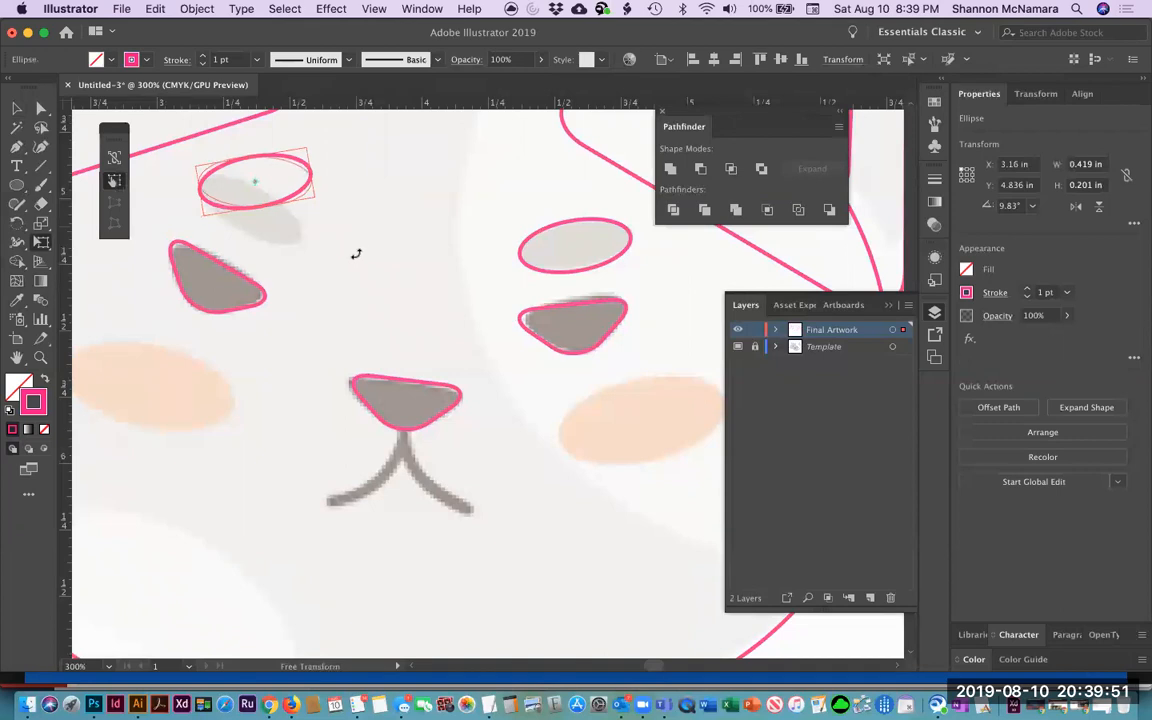
{"action": "left_click_drag", "start_coordinate": [343, 276], "coordinate": [325, 291]}
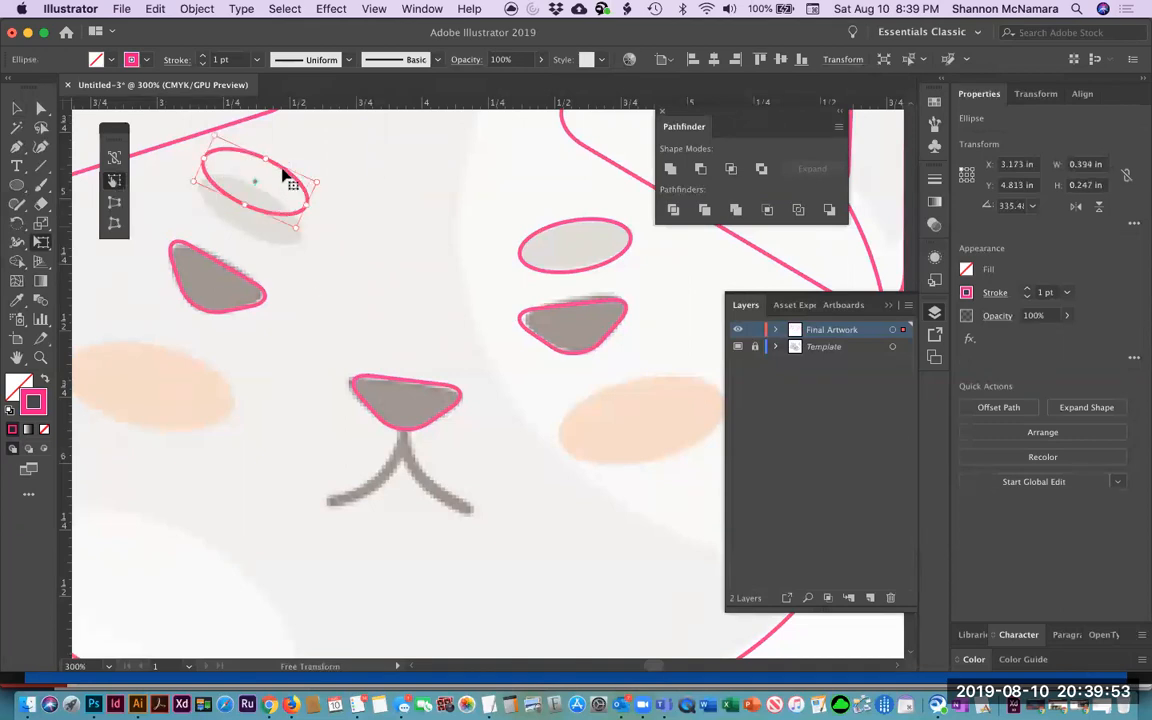
{"action": "left_click_drag", "start_coordinate": [255, 199], "coordinate": [256, 230]}
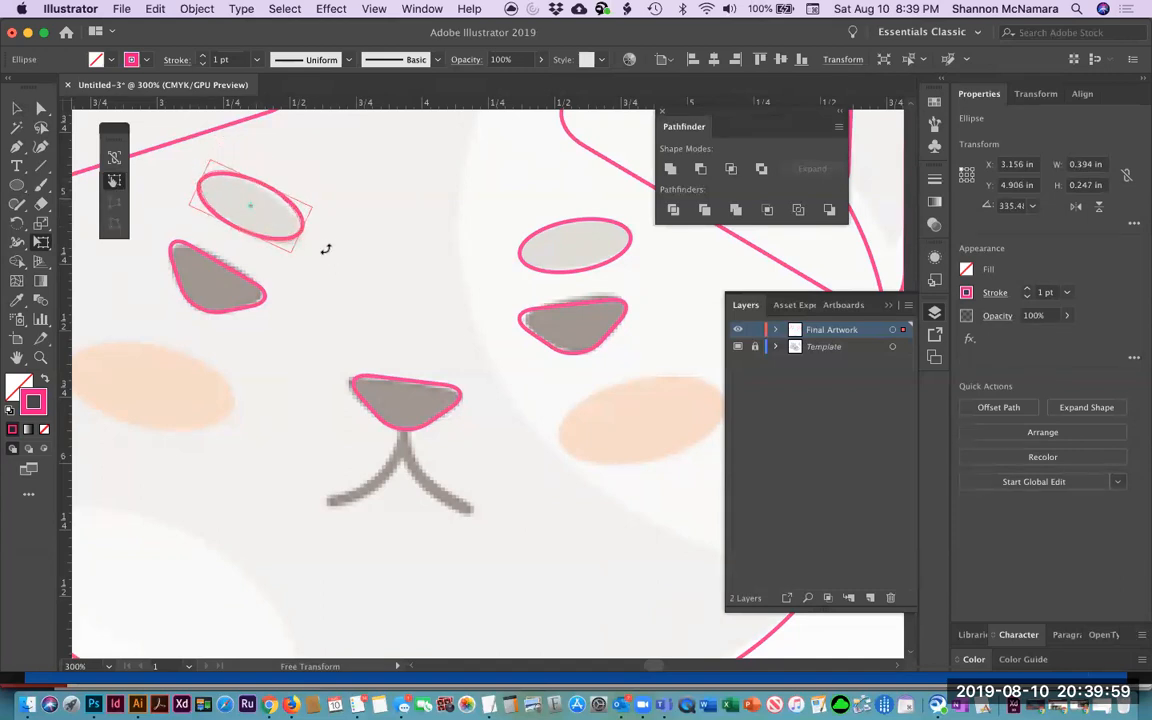
{"action": "left_click_drag", "start_coordinate": [325, 249], "coordinate": [321, 256]}
{"action": "left_click_drag", "start_coordinate": [257, 186], "coordinate": [260, 188]}
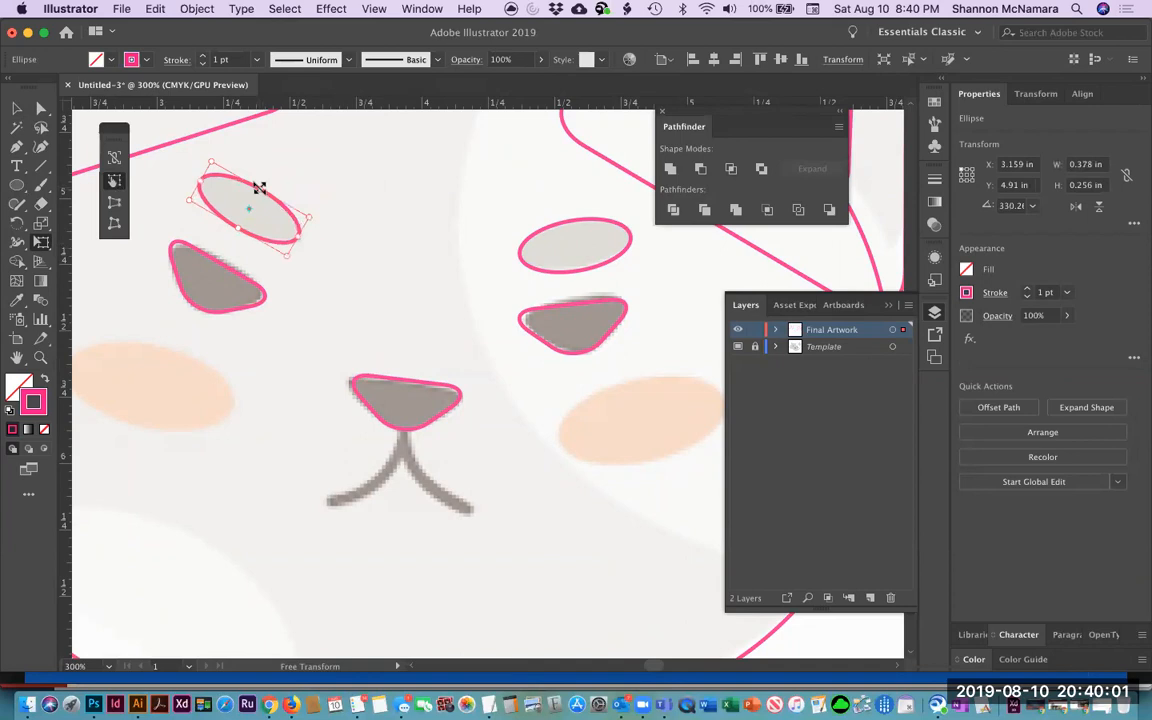
{"action": "left_click", "coordinate": [17, 108]}
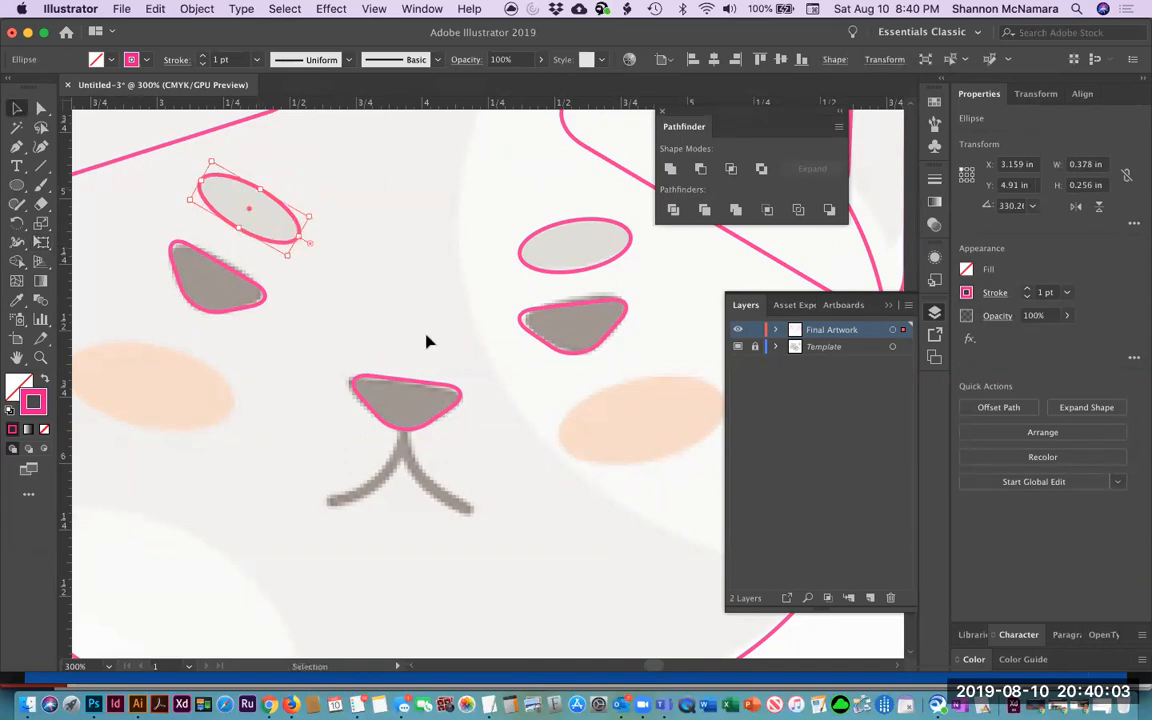
{"action": "left_click", "coordinate": [380, 290]}
Duplicate the left eyebrow ellipse onto the left cheek and the right eyebrow ellipse onto the right cheek.
{"action": "key", "text": "space"}
{"action": "left_click_drag", "start_coordinate": [600, 450], "coordinate": [572, 407]}
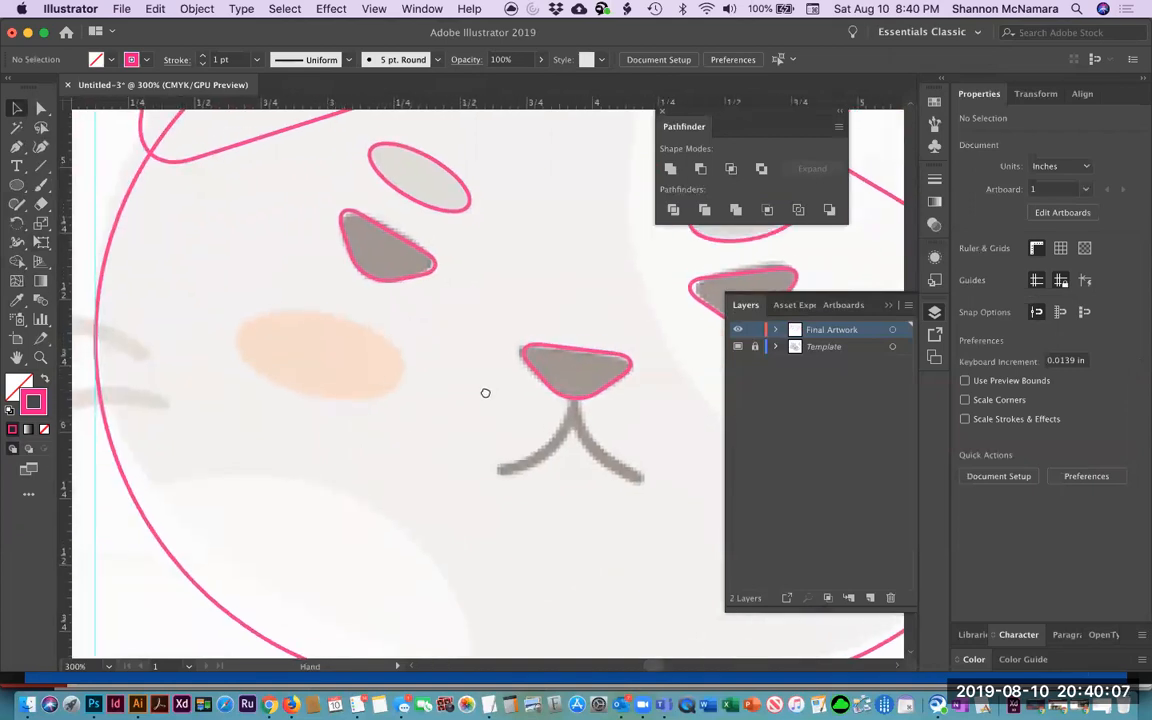
{"action": "left_click", "coordinate": [428, 164]}
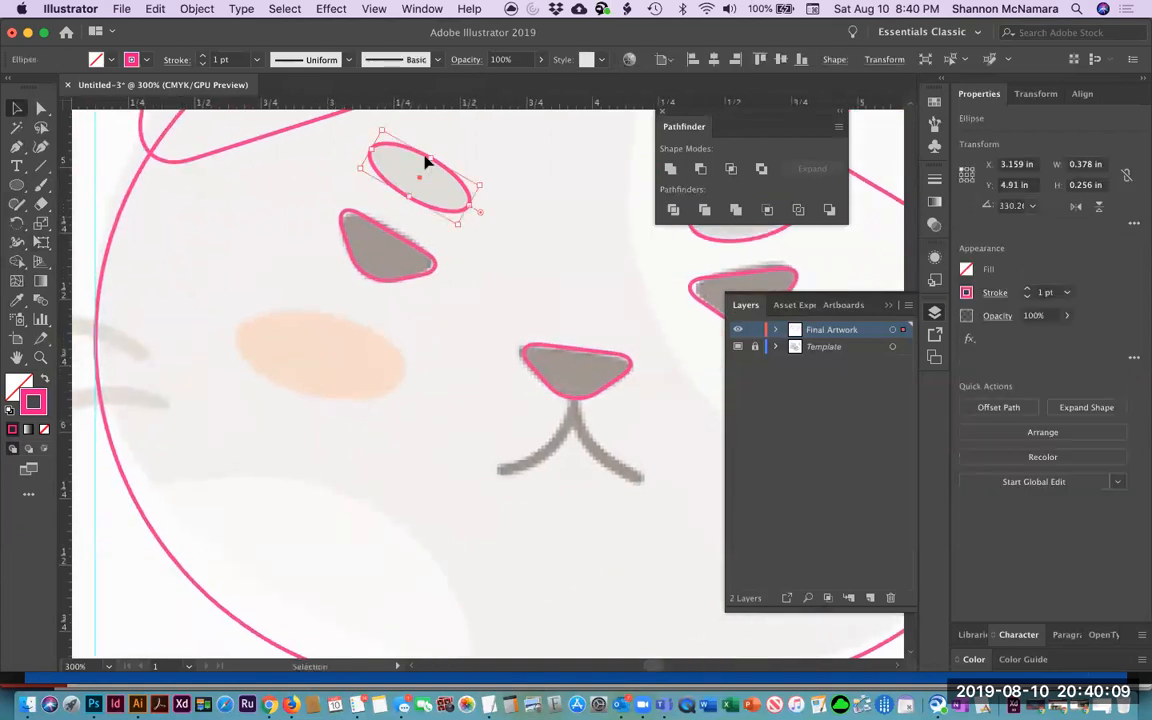
{"action": "left_click_drag", "start_coordinate": [395, 192], "coordinate": [262, 376]}
{"action": "left_click_drag", "start_coordinate": [531, 376], "coordinate": [143, 386]}
{"action": "left_click", "coordinate": [352, 247]}
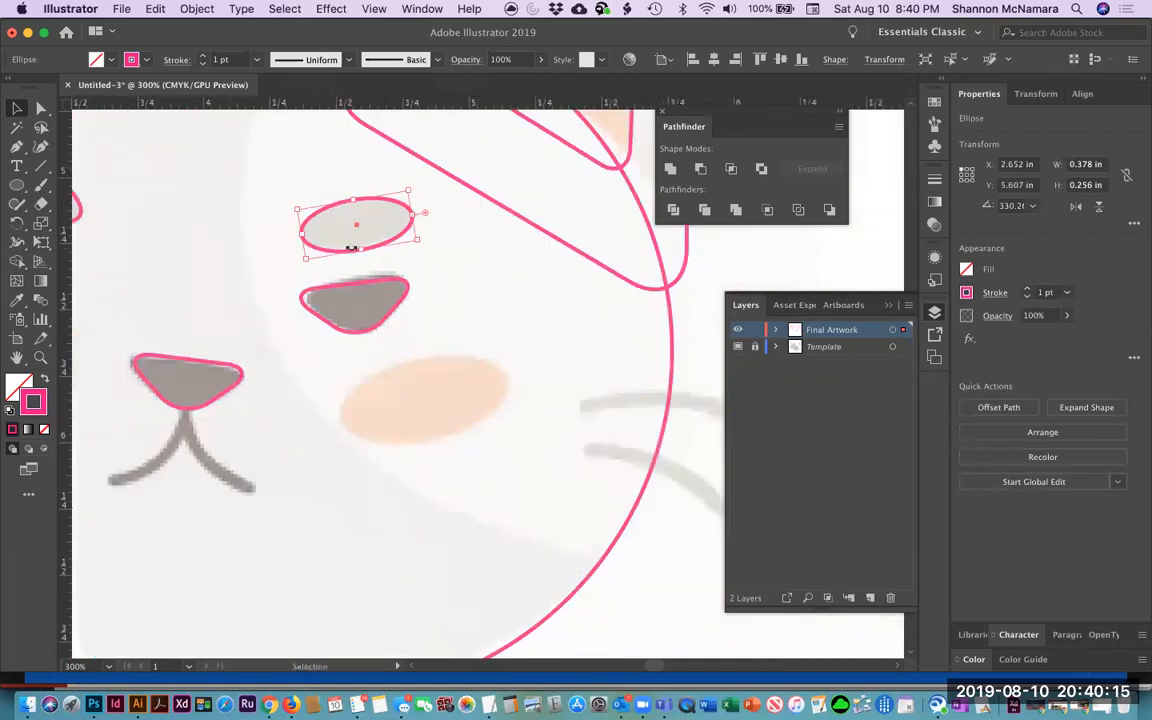
{"action": "left_click_drag", "start_coordinate": [352, 249], "coordinate": [419, 430]}
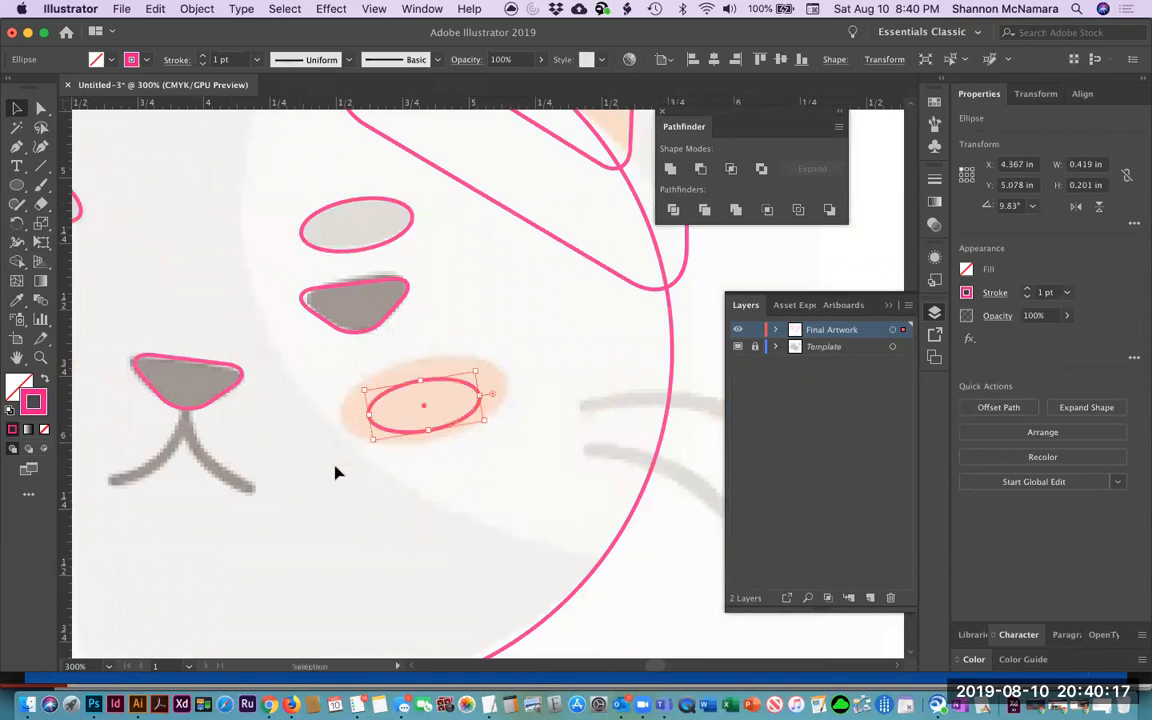
Rotate the left cheek ellipse to about 349° with Free Transform and stretch its edges to enclose the peach template cheek.
{"action": "scroll", "coordinate": [460, 420], "scroll_direction": "left", "scroll_amount": 8}
{"action": "left_click", "coordinate": [329, 380]}
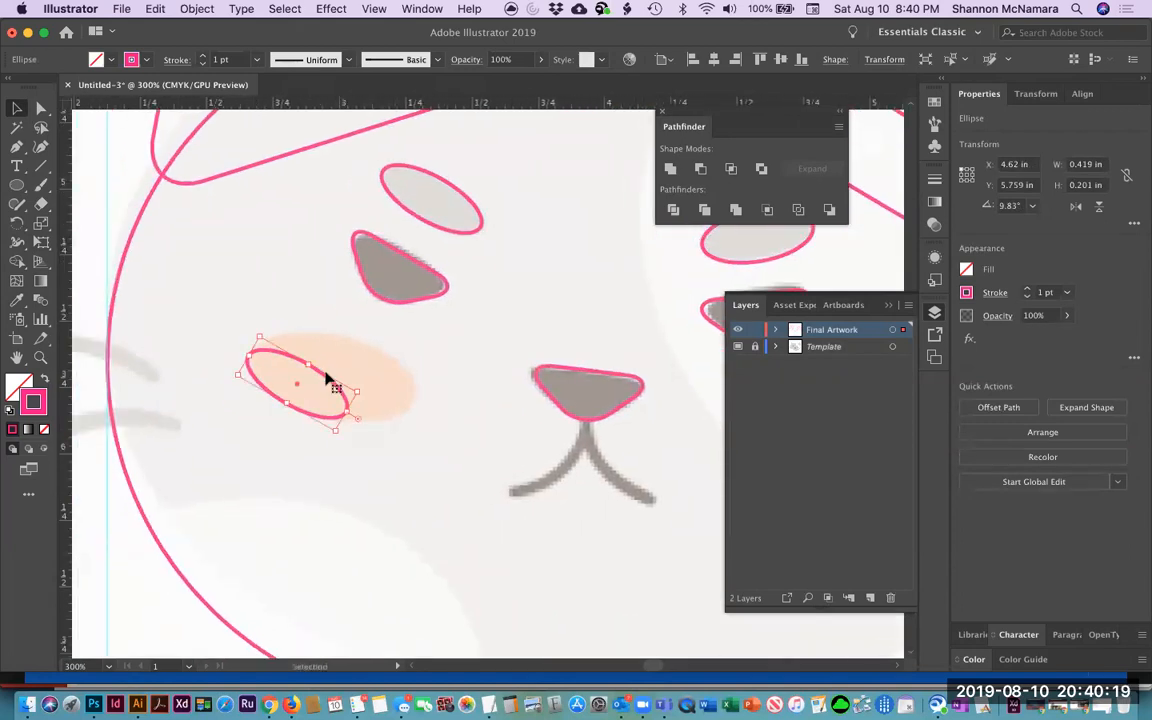
{"action": "key", "text": "e"}
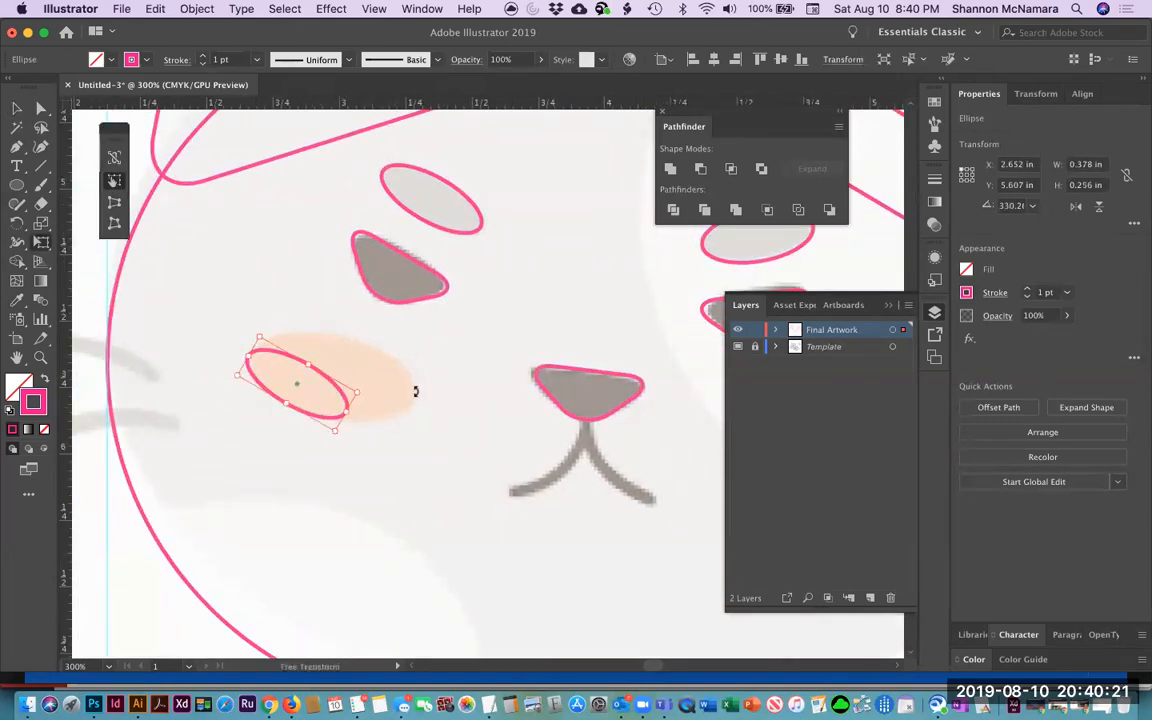
{"action": "left_click_drag", "start_coordinate": [422, 363], "coordinate": [415, 394]}
{"action": "left_click_drag", "start_coordinate": [330, 368], "coordinate": [342, 333]}
{"action": "left_click_drag", "start_coordinate": [322, 417], "coordinate": [323, 422]}
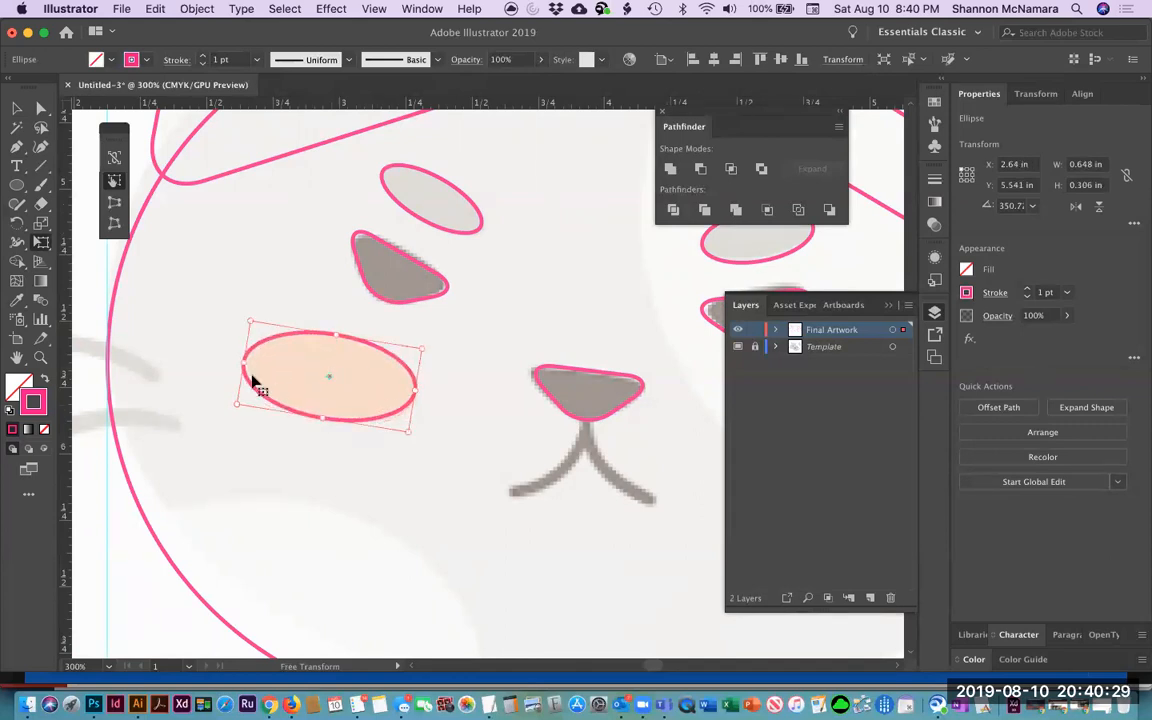
{"action": "left_click_drag", "start_coordinate": [242, 361], "coordinate": [248, 361]}
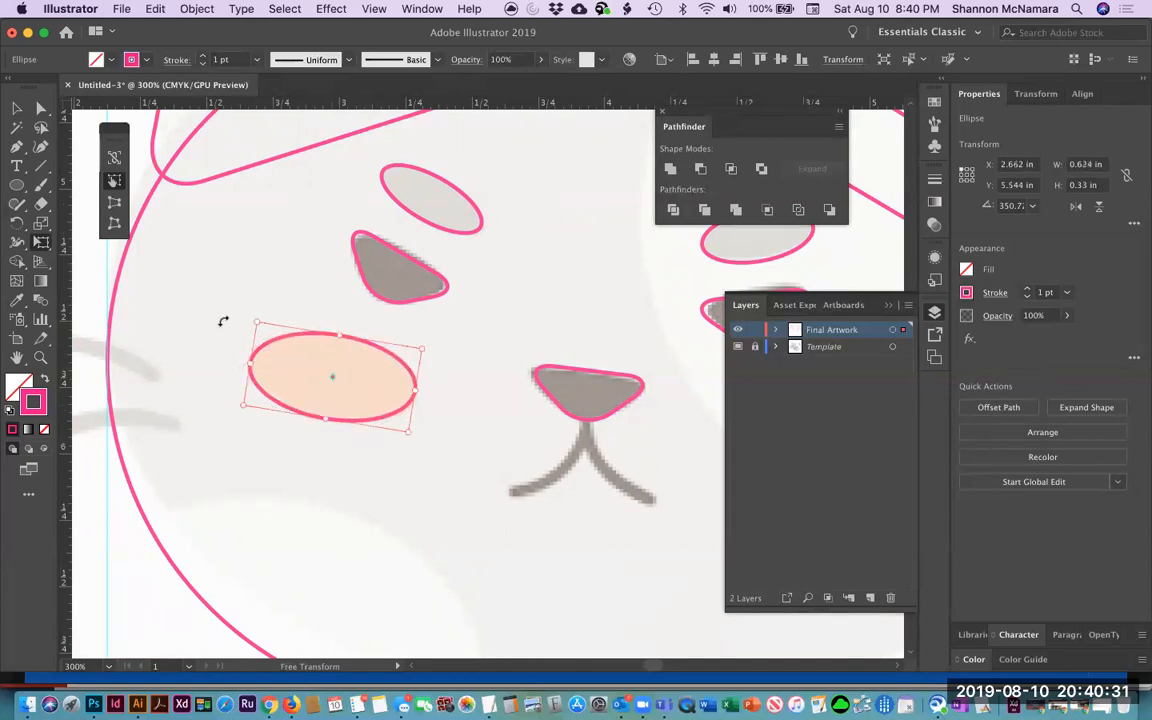
{"action": "left_click_drag", "start_coordinate": [228, 314], "coordinate": [231, 311]}
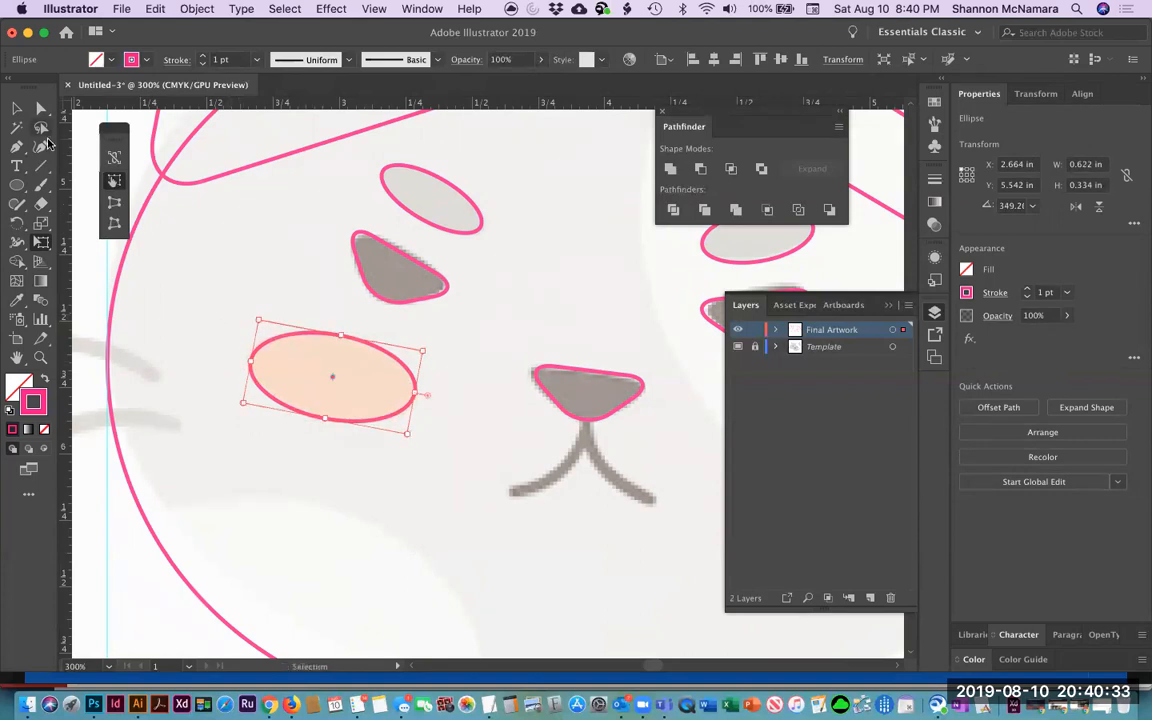
{"action": "left_click", "coordinate": [14, 107]}
{"action": "left_click", "coordinate": [473, 327]}
Stretch the right cheek ellipse's edges with Free Transform to enclose the peach template cheek, about 0.63 by 0.33 in overall.
{"action": "left_click_drag", "start_coordinate": [615, 396], "coordinate": [213, 387]}
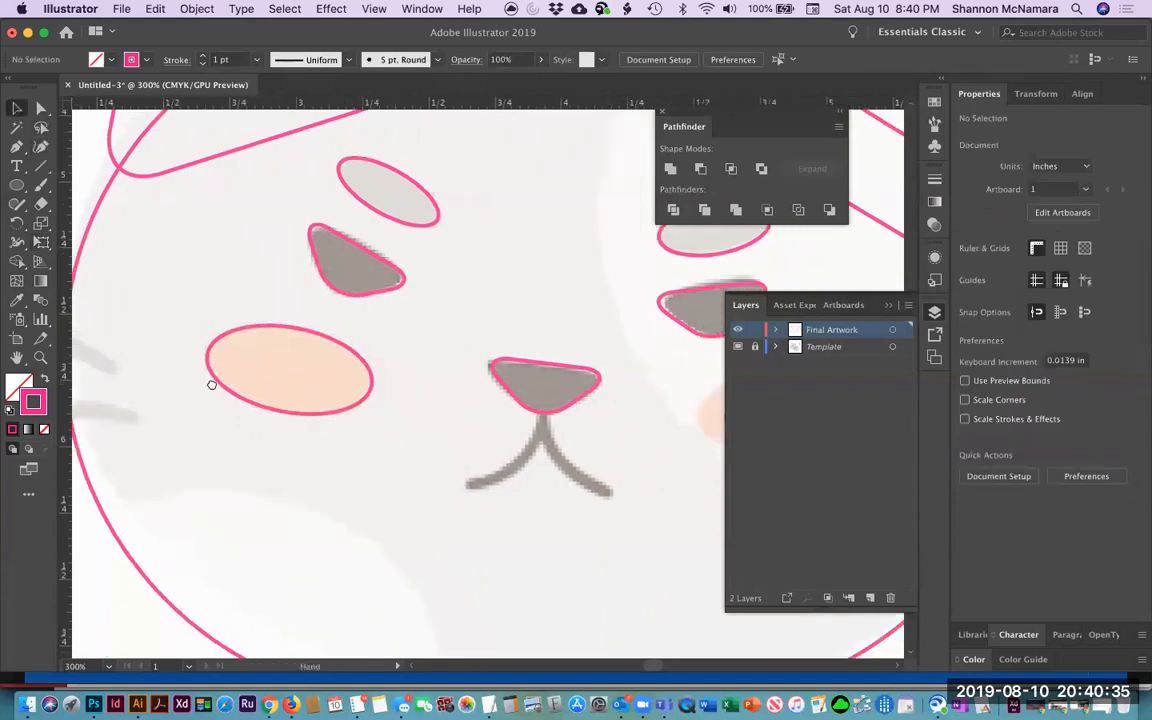
{"action": "left_click", "coordinate": [437, 391]}
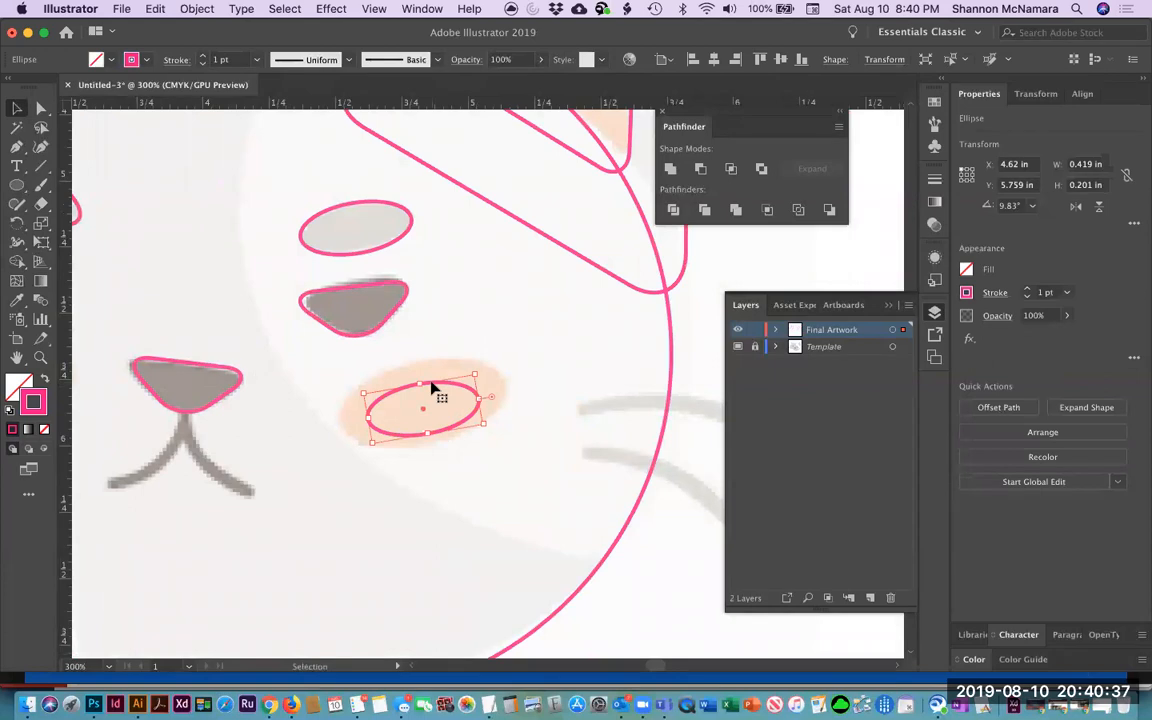
{"action": "key", "text": "e"}
{"action": "left_click_drag", "start_coordinate": [476, 399], "coordinate": [504, 393]}
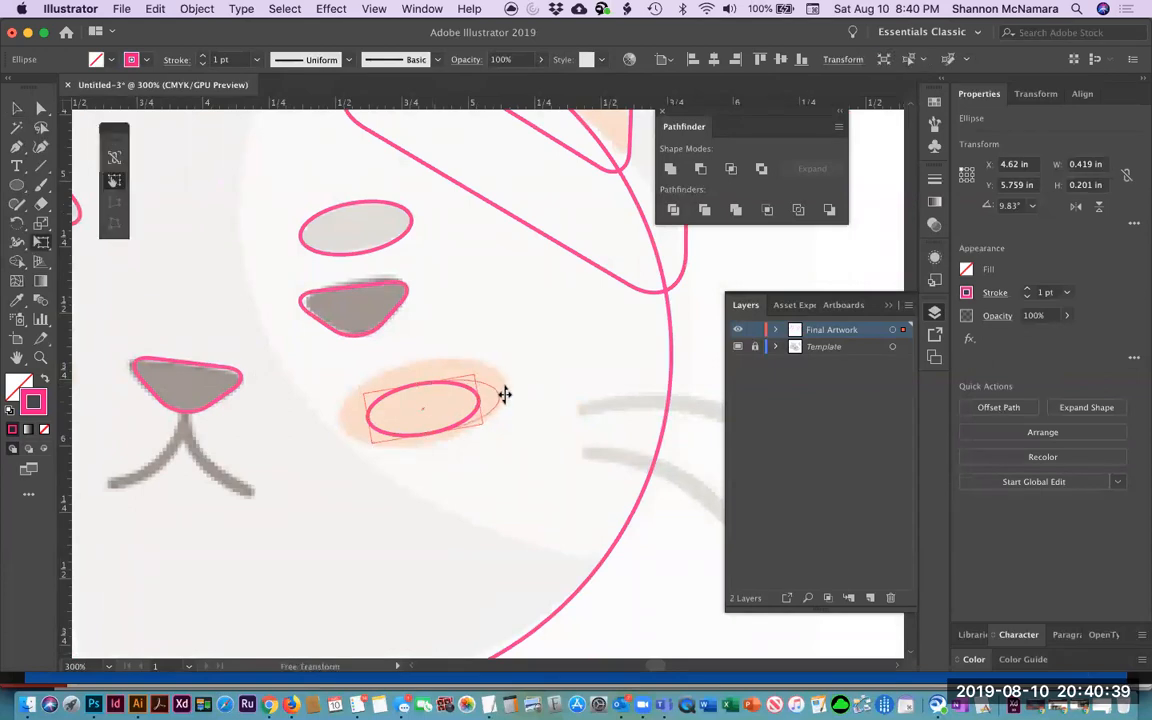
{"action": "left_click_drag", "start_coordinate": [366, 417], "coordinate": [337, 419]}
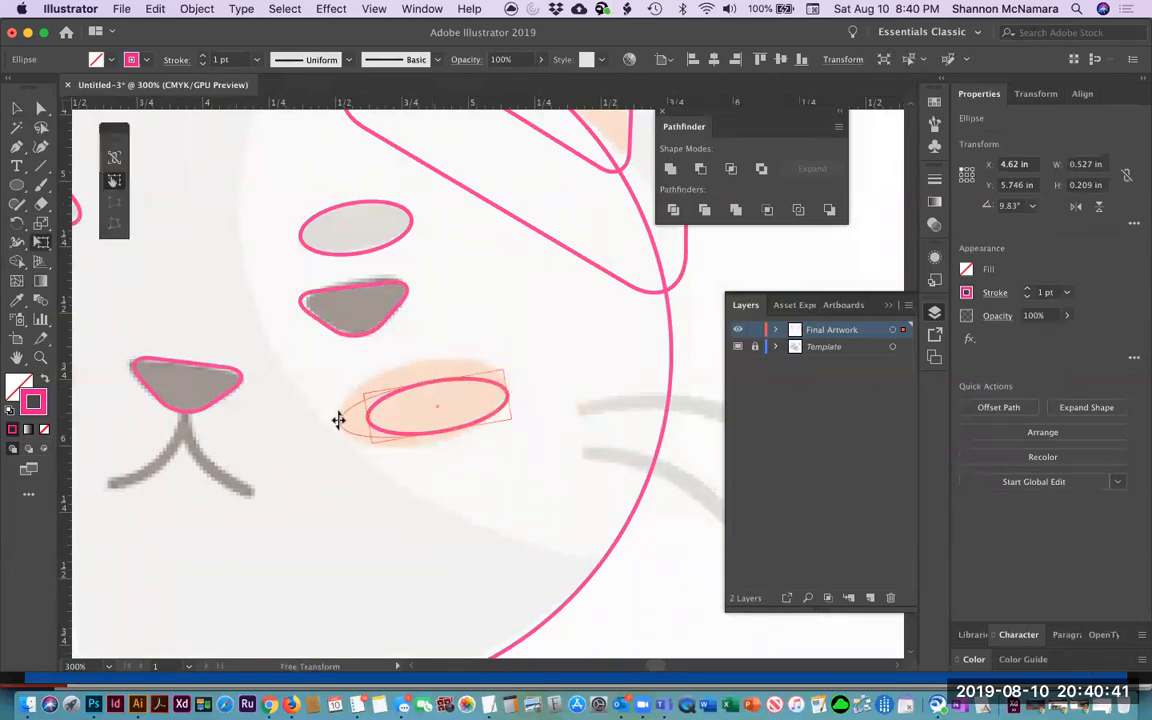
{"action": "left_click_drag", "start_coordinate": [420, 384], "coordinate": [417, 363]}
{"action": "left_click_drag", "start_coordinate": [428, 444], "coordinate": [429, 446]}
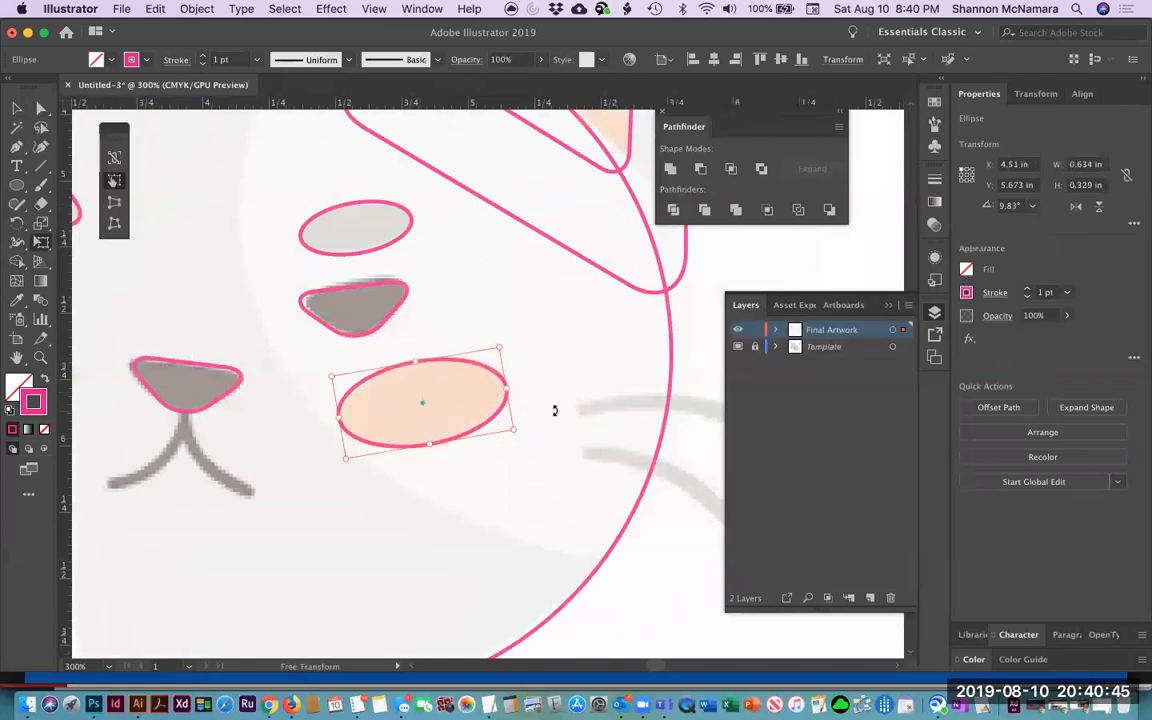
Rotate the right cheek ellipse to about 12° with Free Transform and deselect it.
{"action": "left_click_drag", "start_coordinate": [556, 405], "coordinate": [555, 405]}
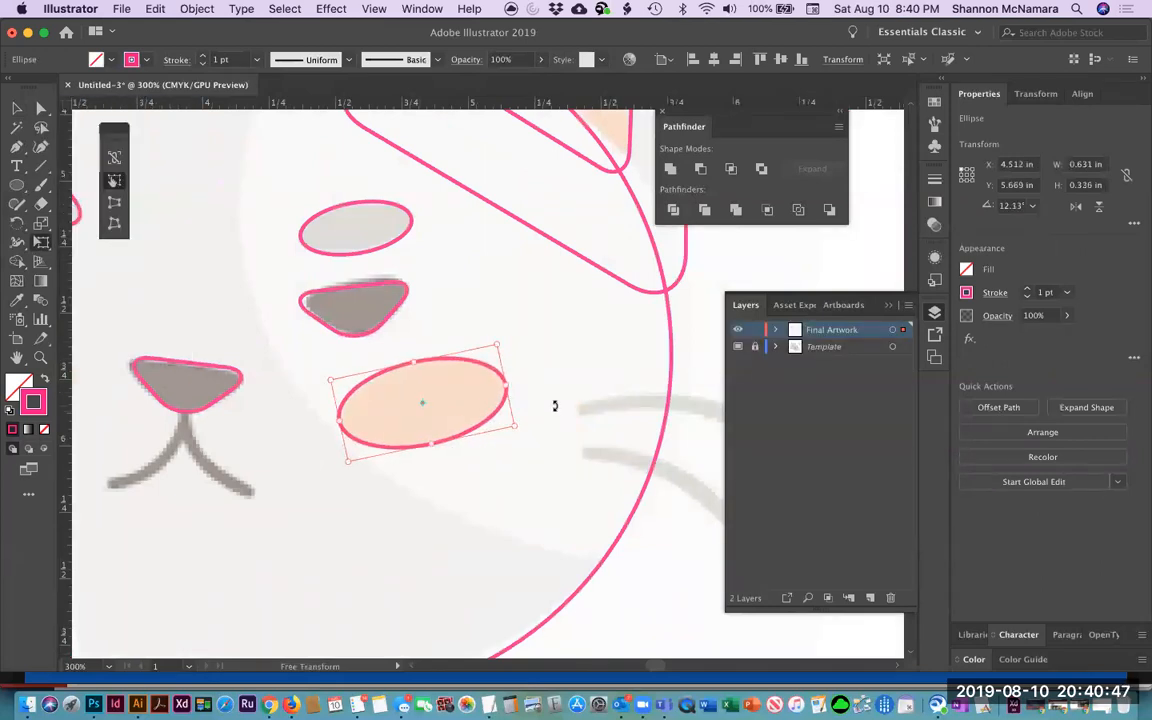
{"action": "left_click", "coordinate": [14, 109]}
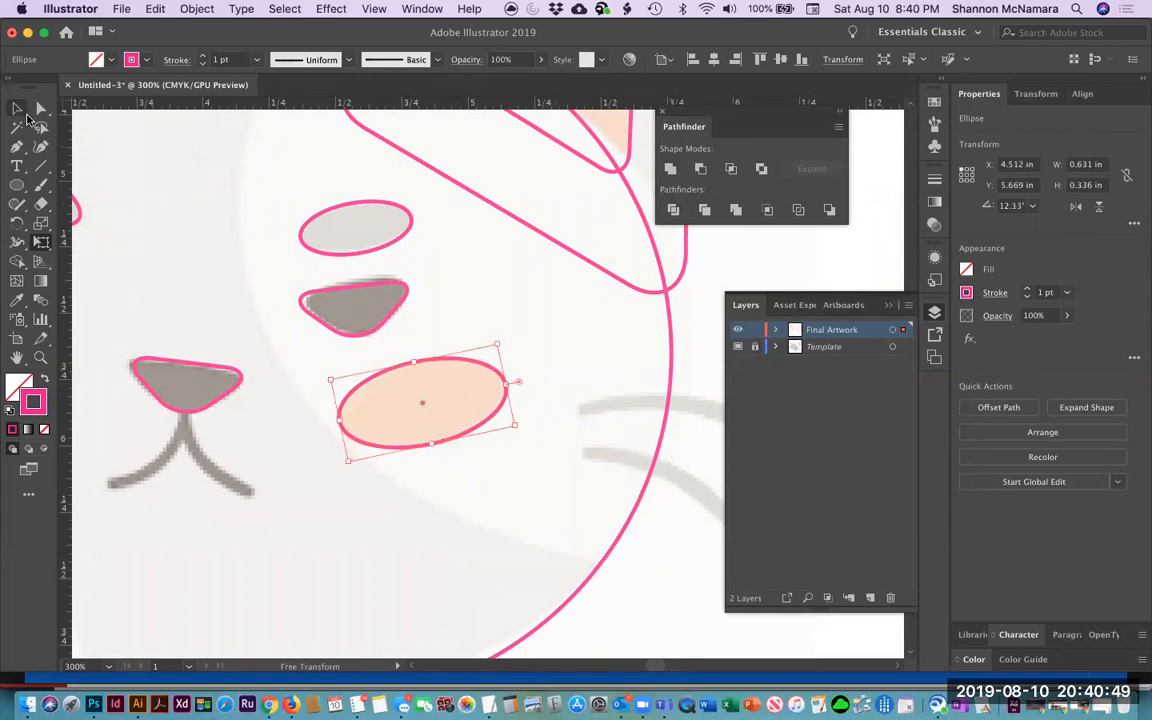
{"action": "left_click", "coordinate": [702, 305]}
Zoom out to 150% and examine the whole cat face for template parts that are still untraced.
{"action": "key", "text": "space"}
{"action": "left_click_drag", "start_coordinate": [537, 293], "coordinate": [774, 258]}
{"action": "left_click_drag", "start_coordinate": [449, 334], "coordinate": [599, 303]}
{"action": "left_click_drag", "start_coordinate": [450, 285], "coordinate": [243, 410]}
{"action": "key", "text": "super+minus"}
{"action": "key", "text": "super+minus"}
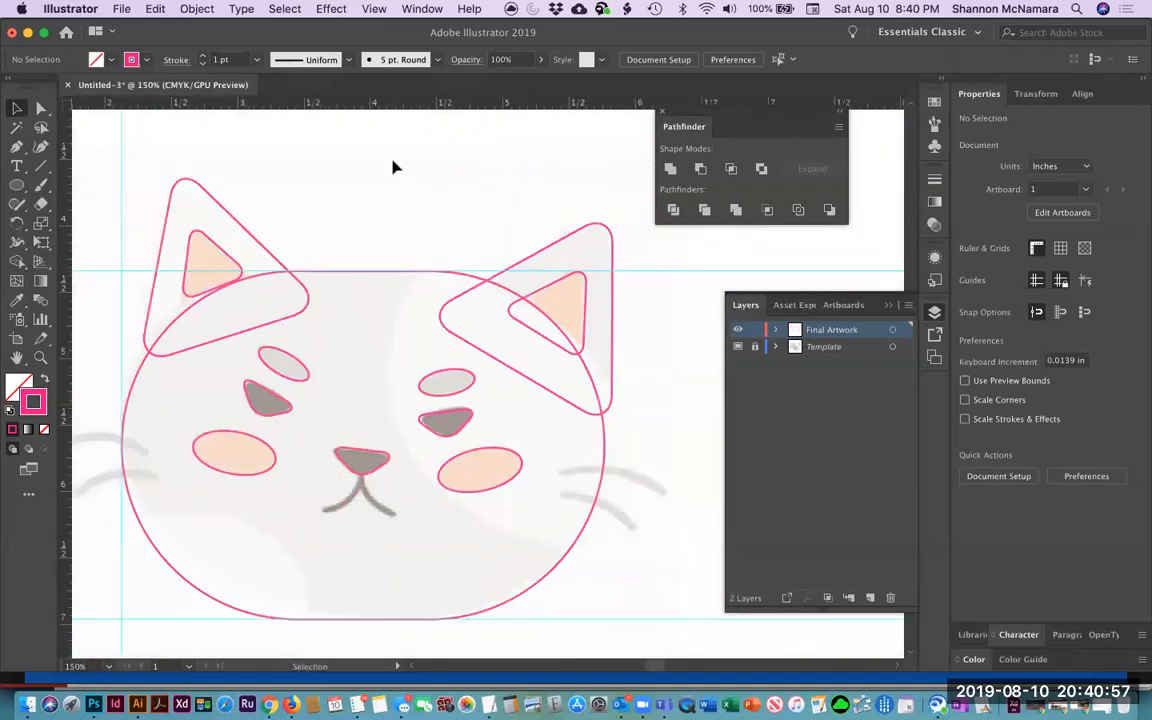
{"action": "left_click_drag", "start_coordinate": [506, 491], "coordinate": [612, 401]}
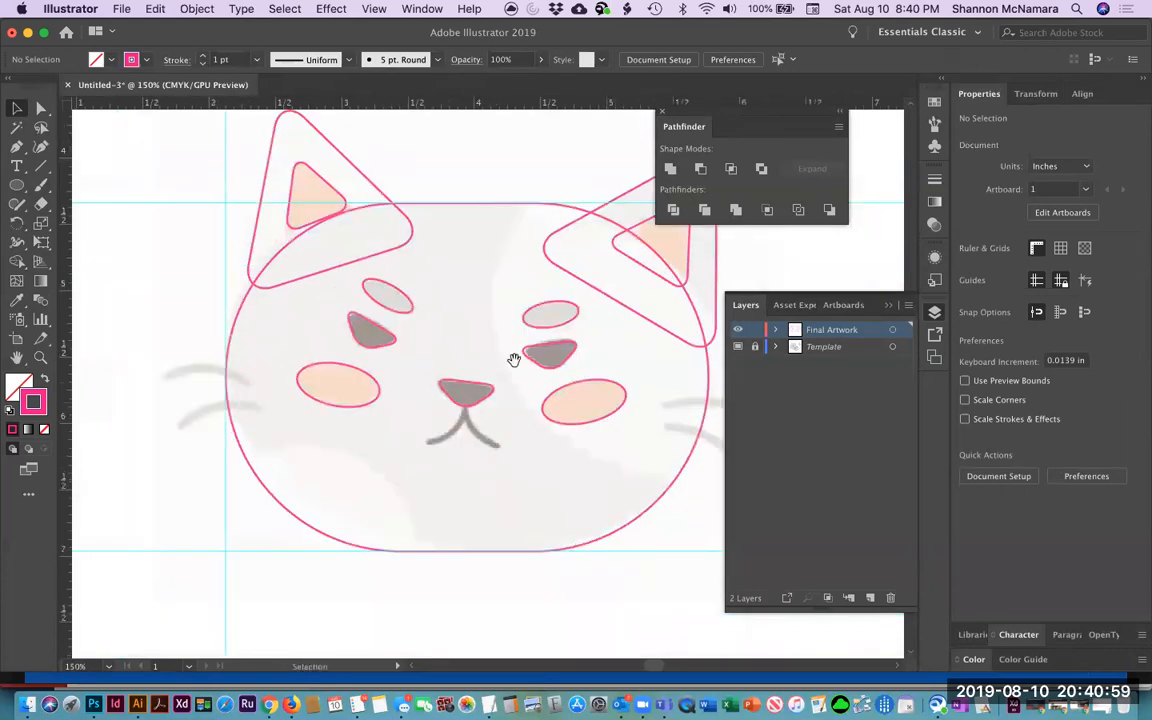
{"action": "left_click_drag", "start_coordinate": [515, 362], "coordinate": [375, 350]}
{"action": "left_click_drag", "start_coordinate": [245, 404], "coordinate": [382, 404]}
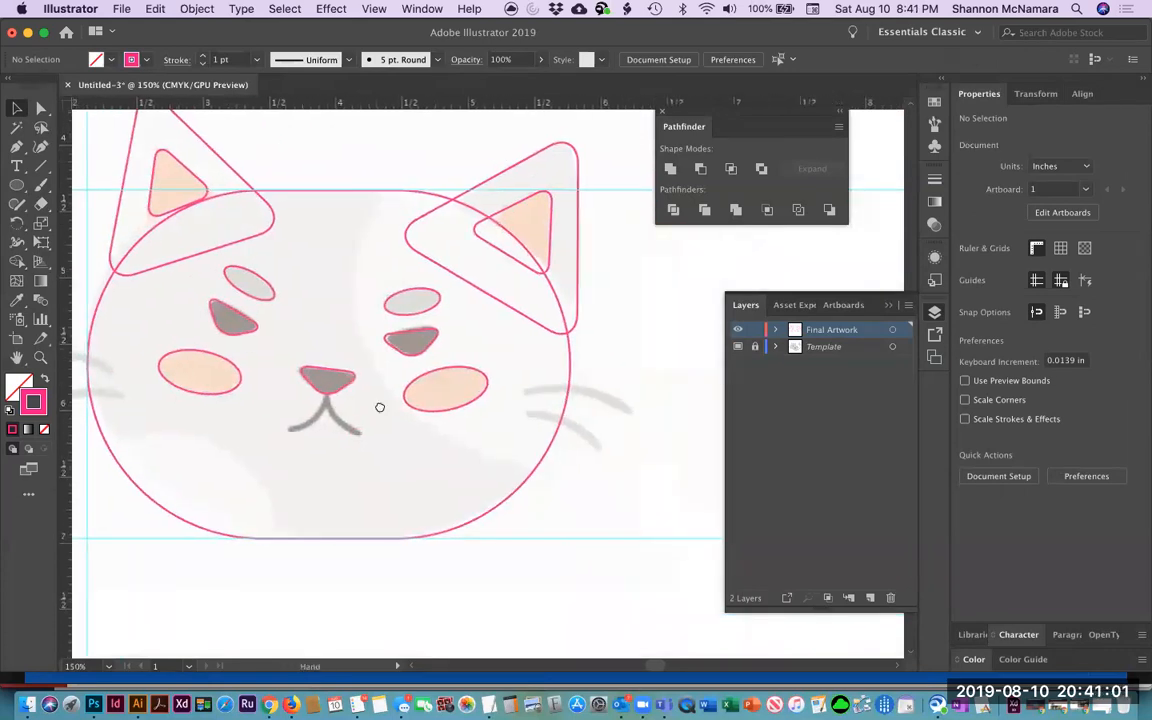
{"action": "left_click_drag", "start_coordinate": [458, 399], "coordinate": [429, 385]}
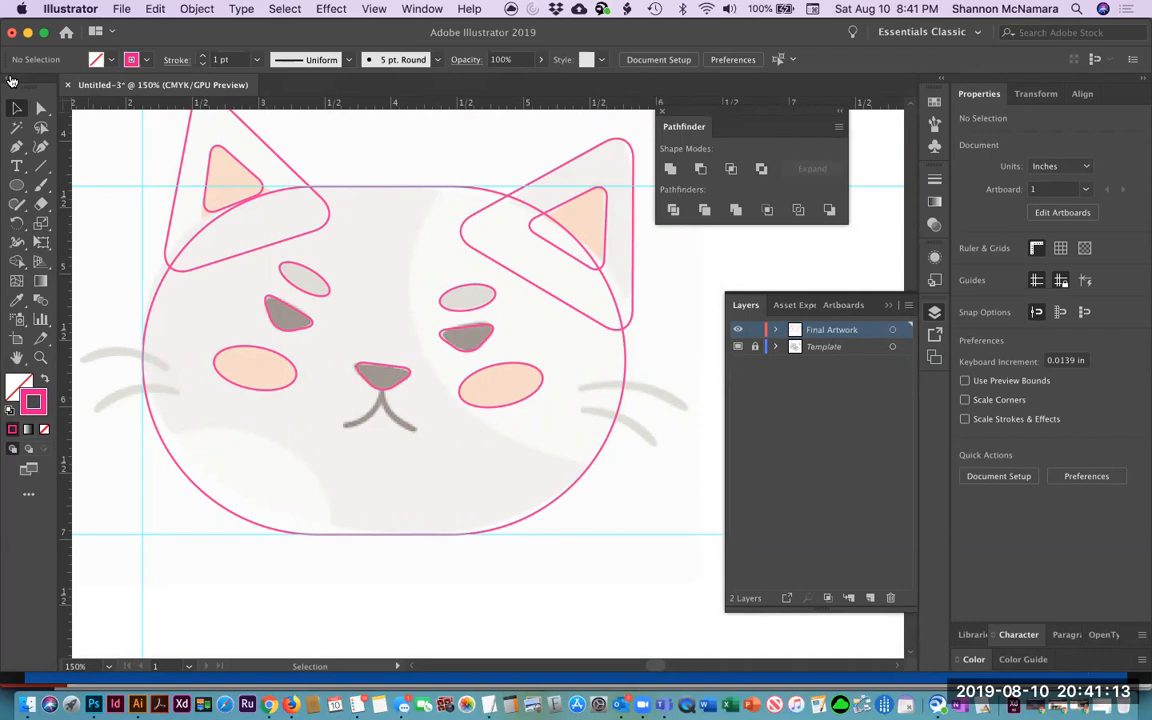
Switch to the Pen tool for tracing the whiskers.
{"action": "left_click", "coordinate": [40, 186]}
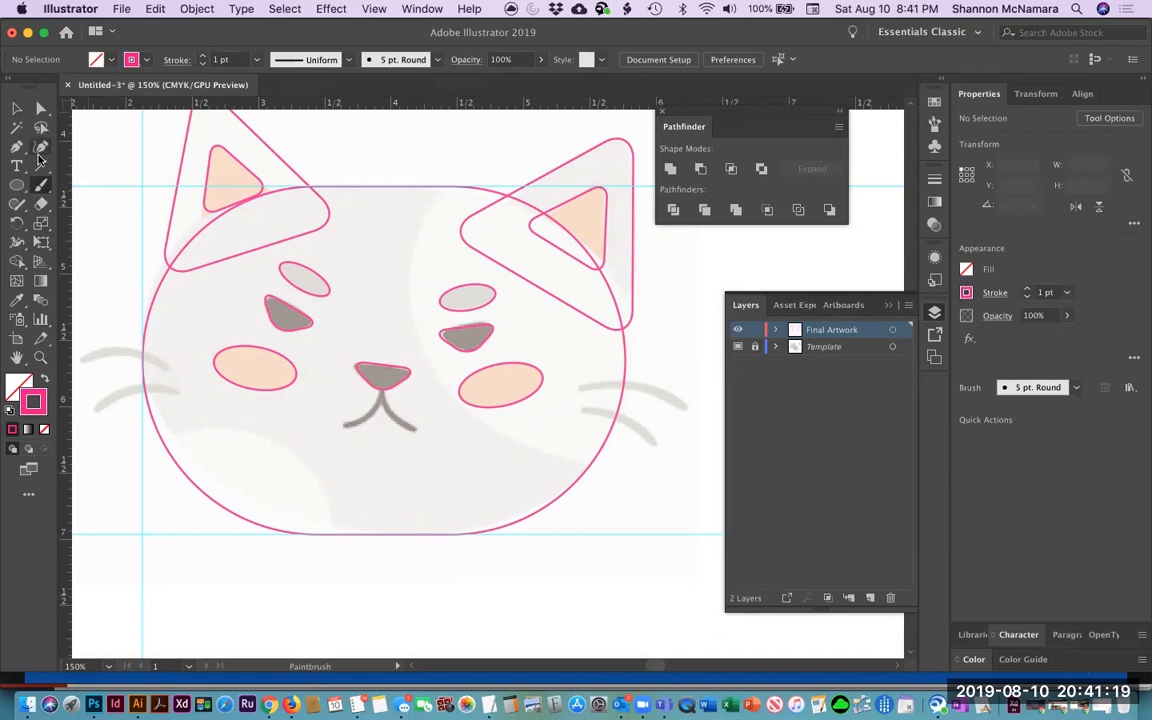
{"action": "left_click", "coordinate": [40, 168]}
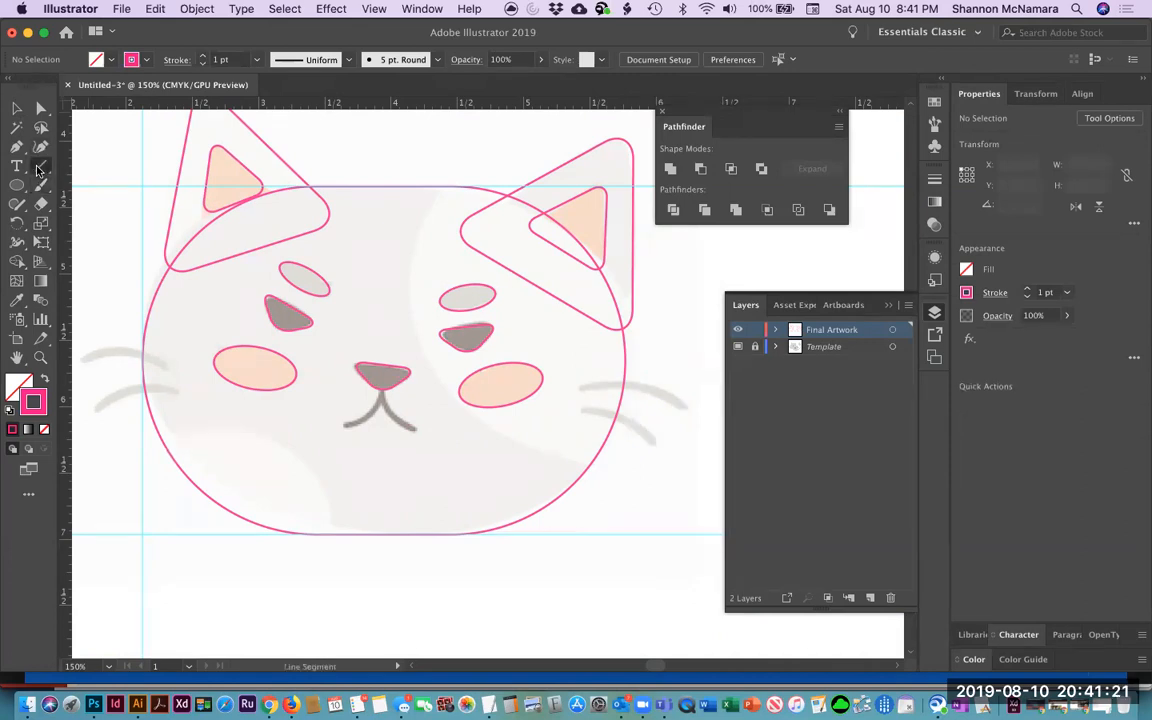
{"action": "left_click", "coordinate": [18, 147]}
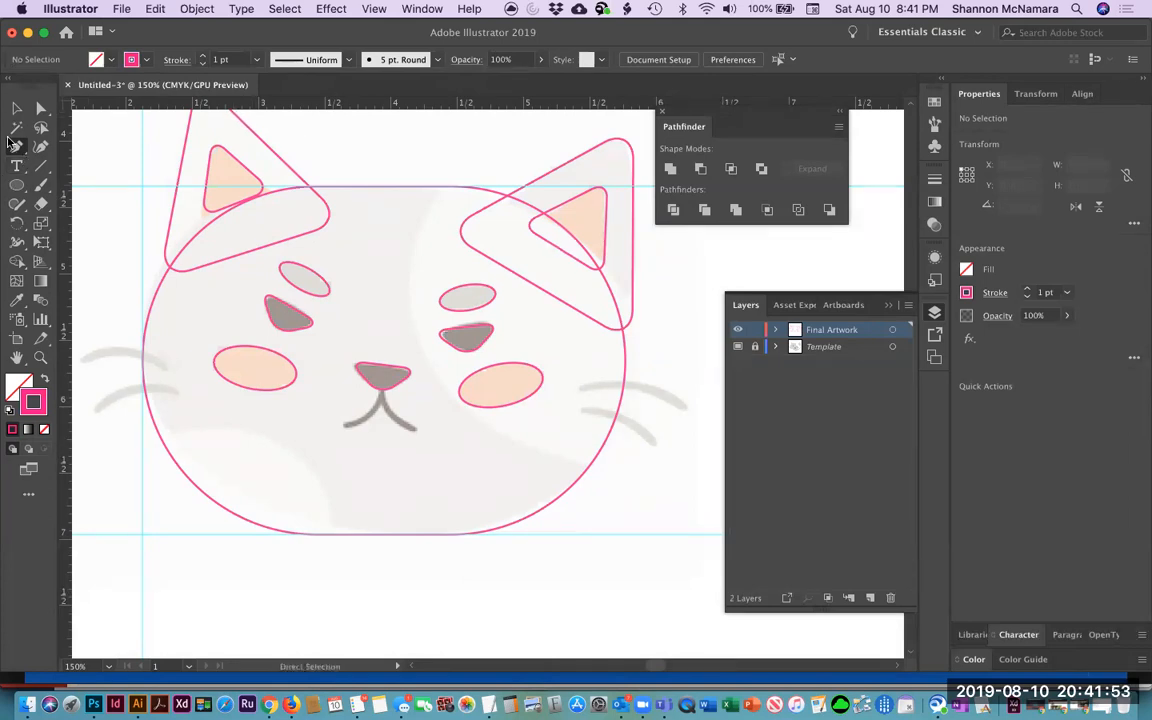
{"action": "left_click_drag", "start_coordinate": [17, 147], "coordinate": [51, 158]}
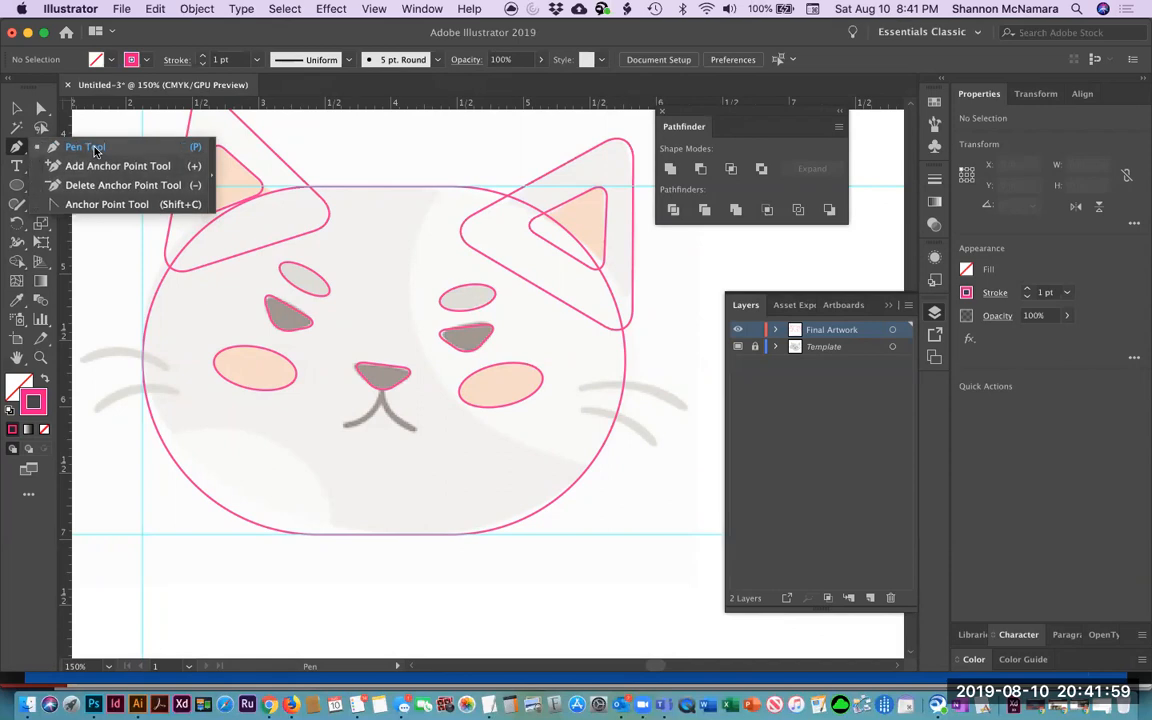
{"action": "left_click", "coordinate": [73, 148]}
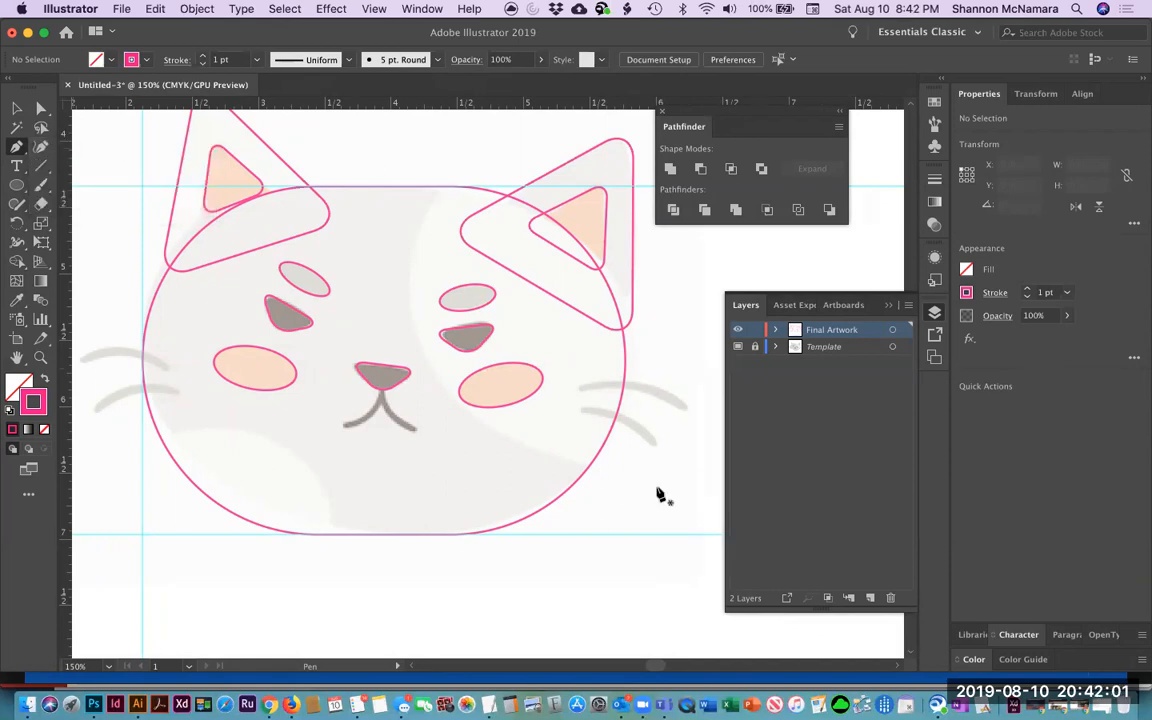
Try to trace the upper right whisker as a straight Pen segment and as a curve, undoing each attempt.
{"action": "left_click", "coordinate": [579, 388]}
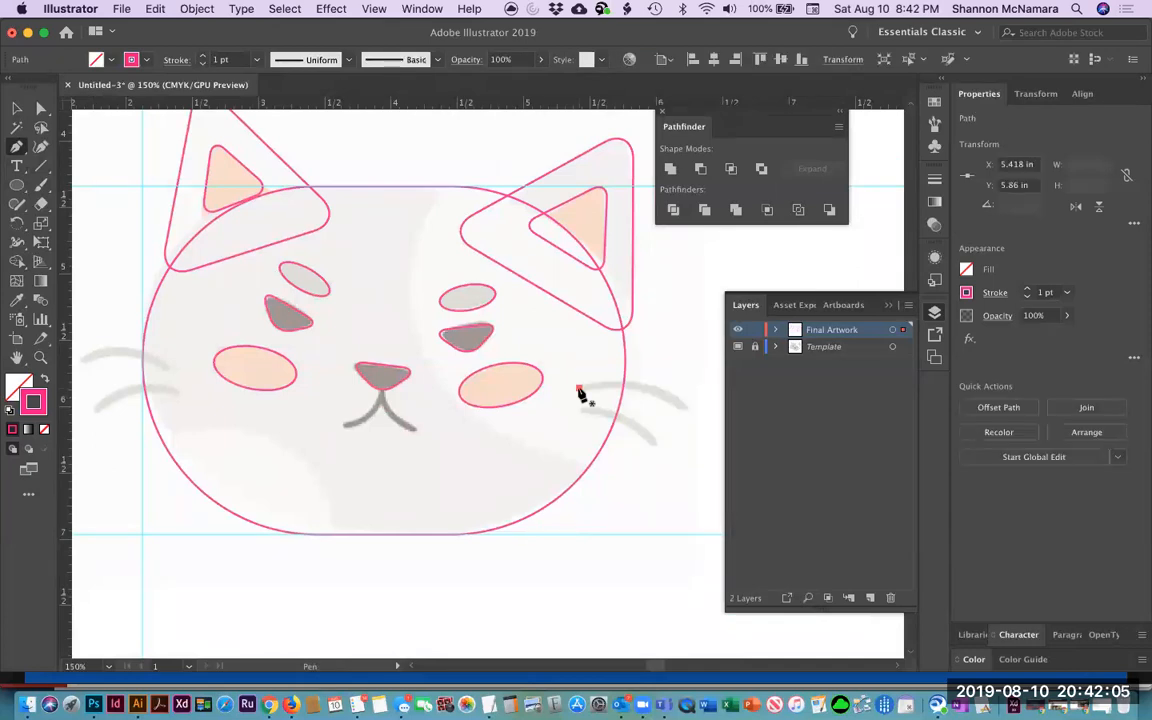
{"action": "left_click", "coordinate": [686, 408]}
{"action": "left_click", "coordinate": [686, 408]}
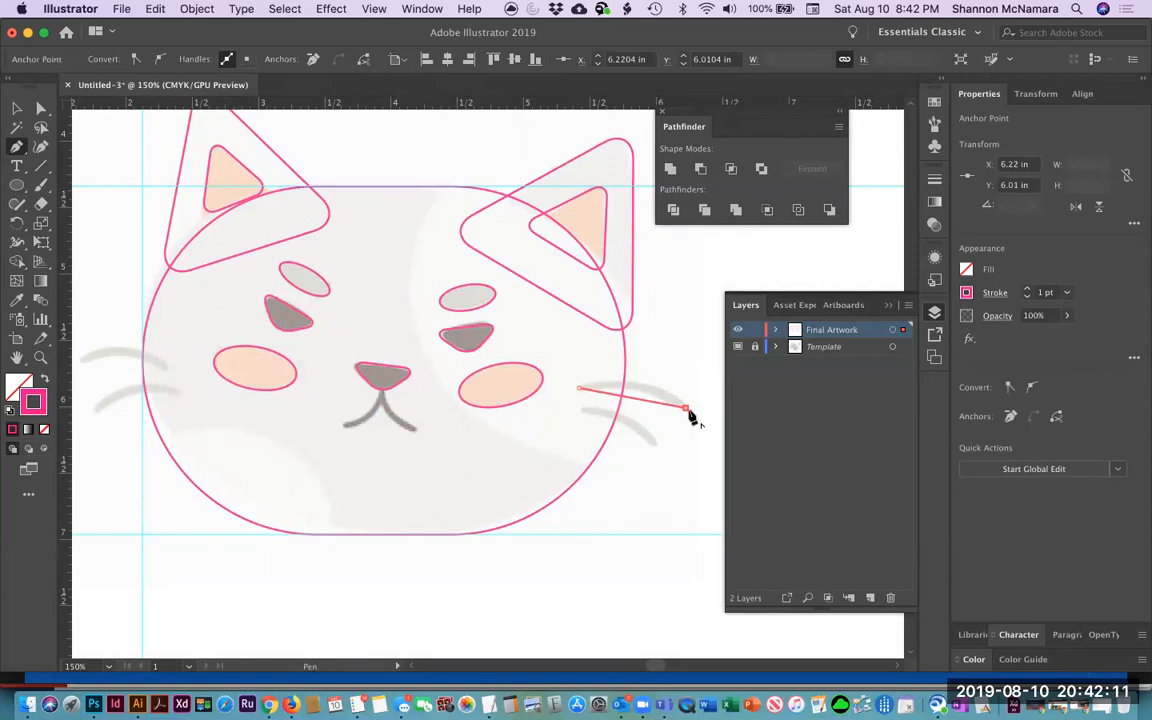
{"action": "key", "text": "super+z"}
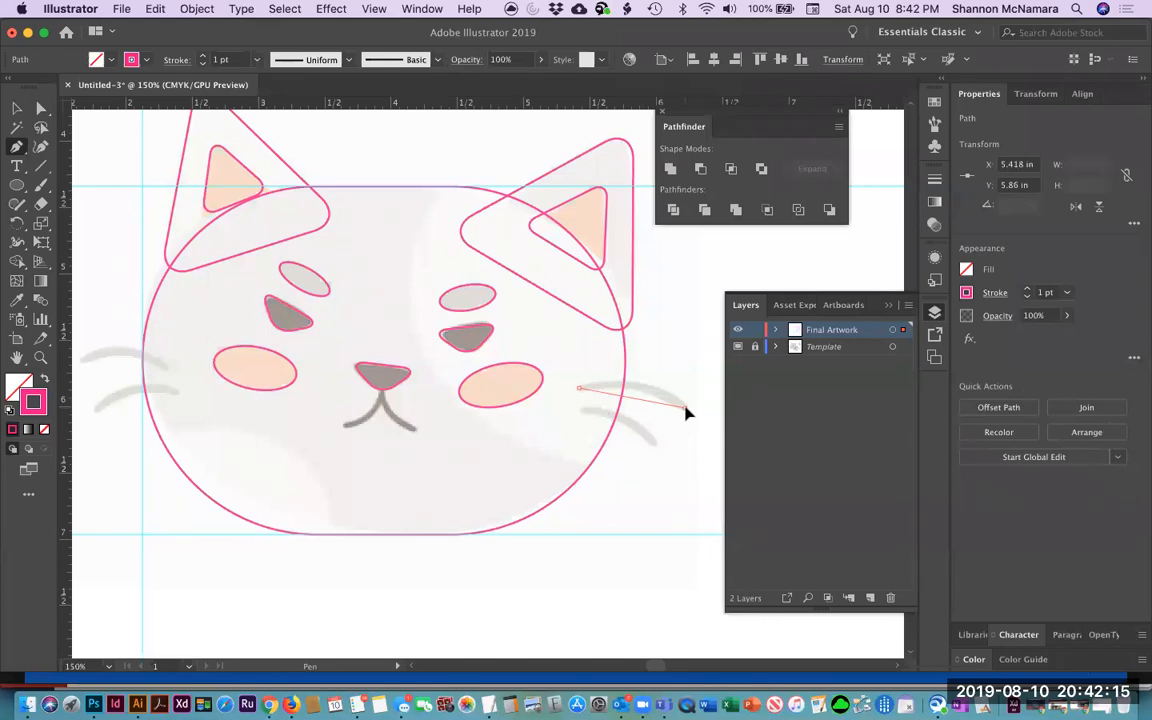
{"action": "left_click_drag", "start_coordinate": [686, 410], "coordinate": [724, 450]}
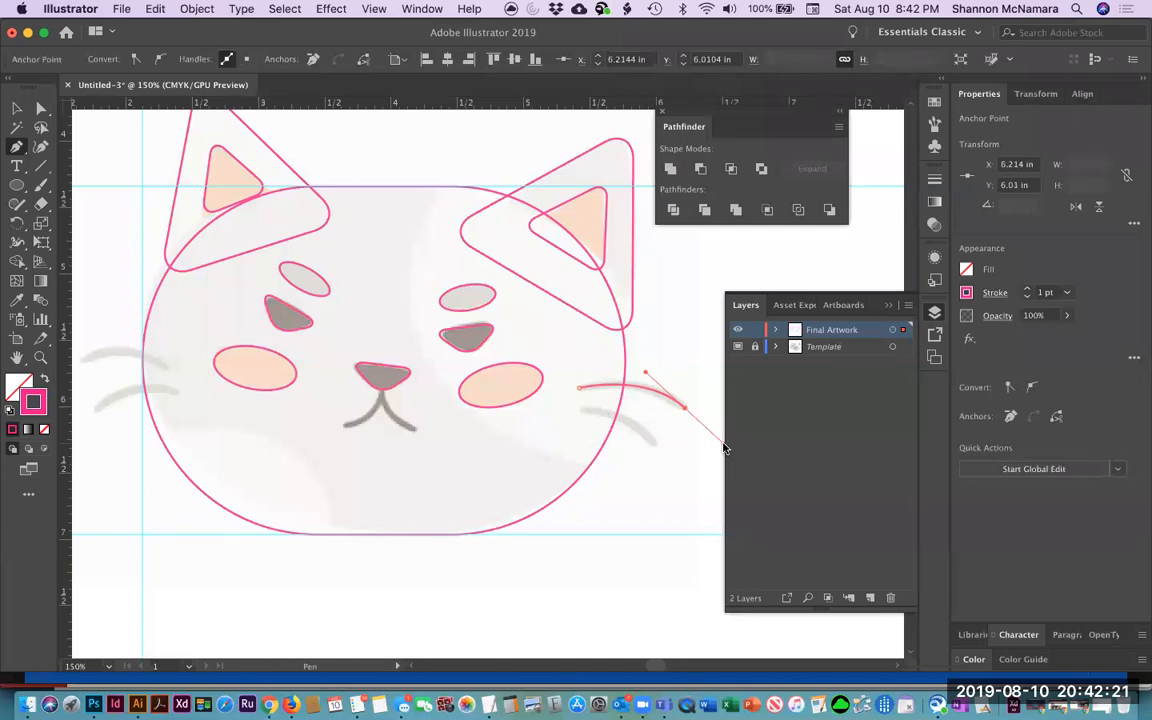
{"action": "left_click_drag", "start_coordinate": [645, 442], "coordinate": [563, 424]}
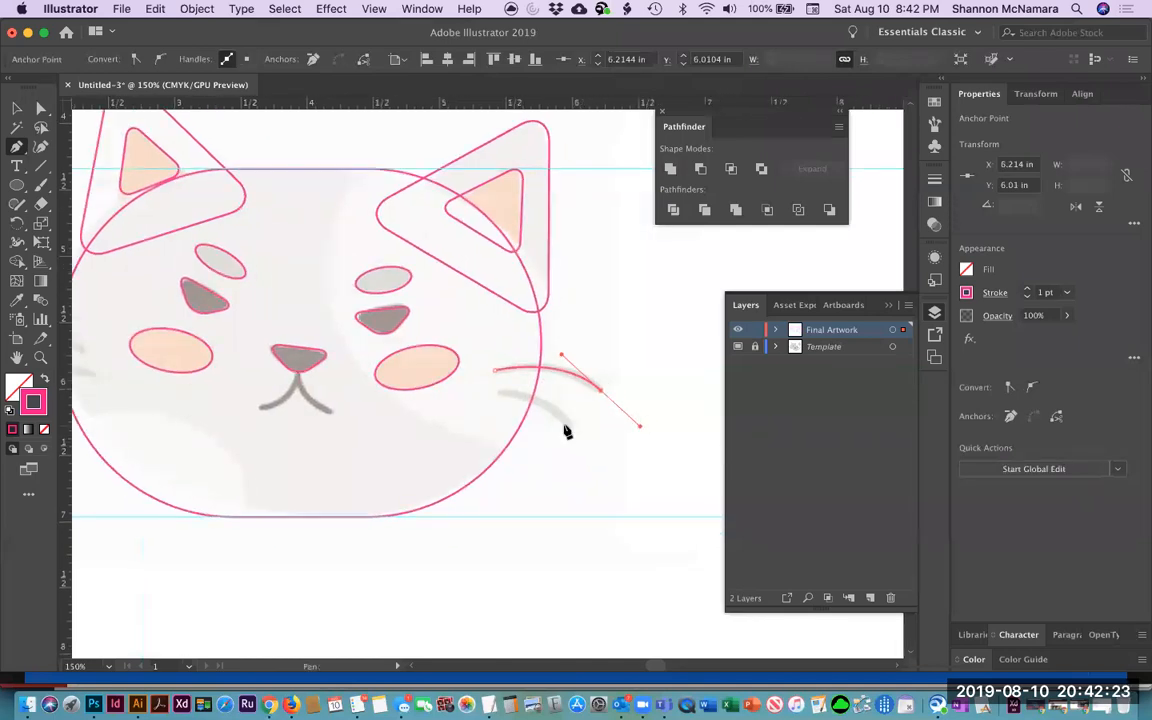
{"action": "key", "text": "super+z"}
{"action": "key", "text": "super+z"}
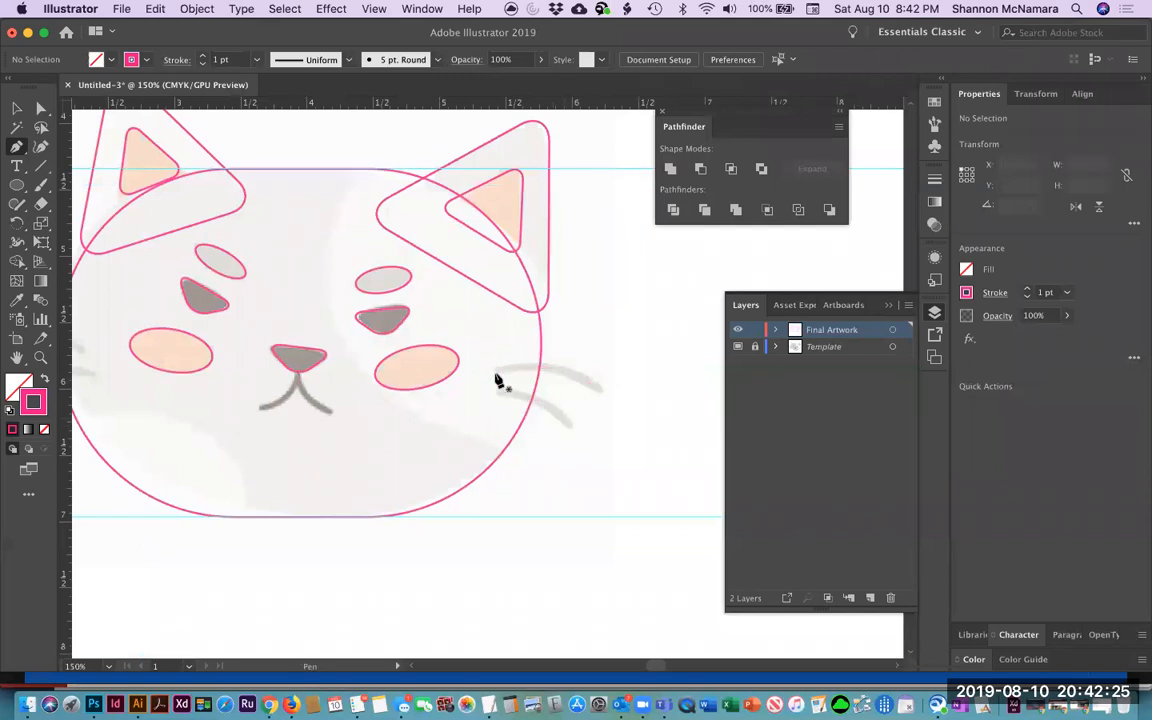
Trace the upper right whisker as a curved two-point Pen path about 0.81 by 0.19 in, leaving it deselected.
{"action": "left_click", "coordinate": [493, 373]}
{"action": "left_click_drag", "start_coordinate": [601, 389], "coordinate": [600, 389]}
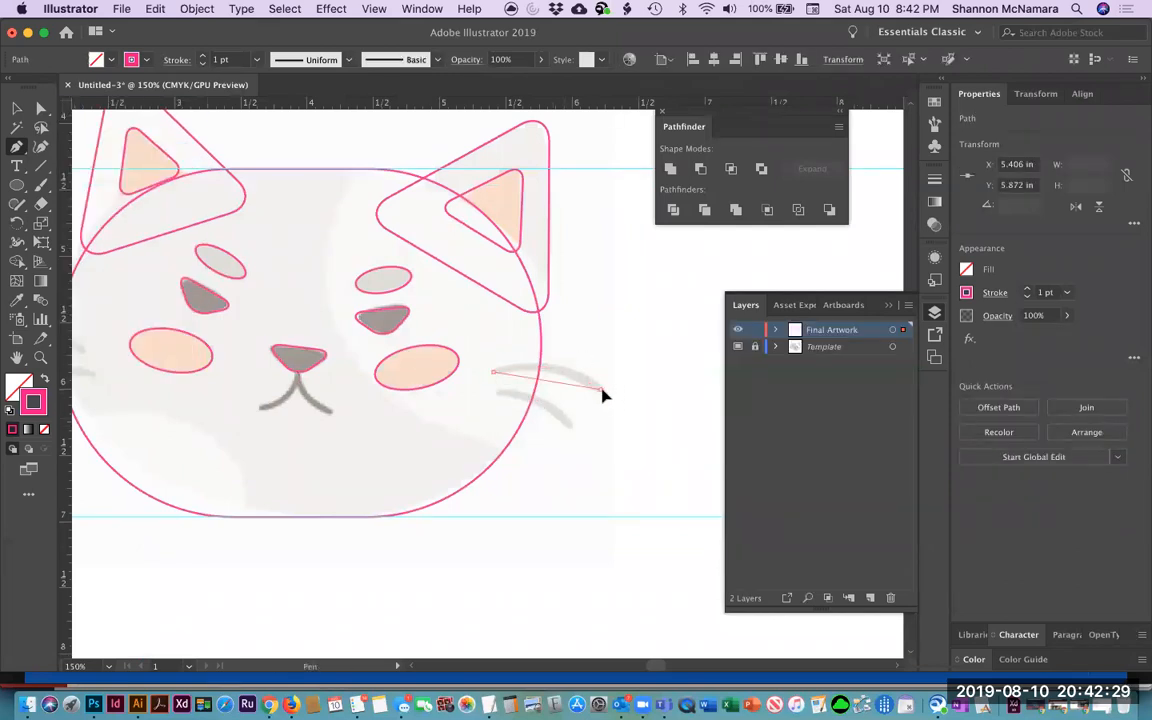
{"action": "left_click_drag", "start_coordinate": [603, 395], "coordinate": [645, 432]}
{"action": "mouse_move", "coordinate": [645, 430]}
{"action": "left_mouse_down"}
{"action": "mouse_move", "coordinate": [686, 325]}
{"action": "mouse_move", "coordinate": [652, 440]}
{"action": "mouse_move", "coordinate": [666, 334]}
{"action": "mouse_move", "coordinate": [659, 439]}
{"action": "left_mouse_up"}
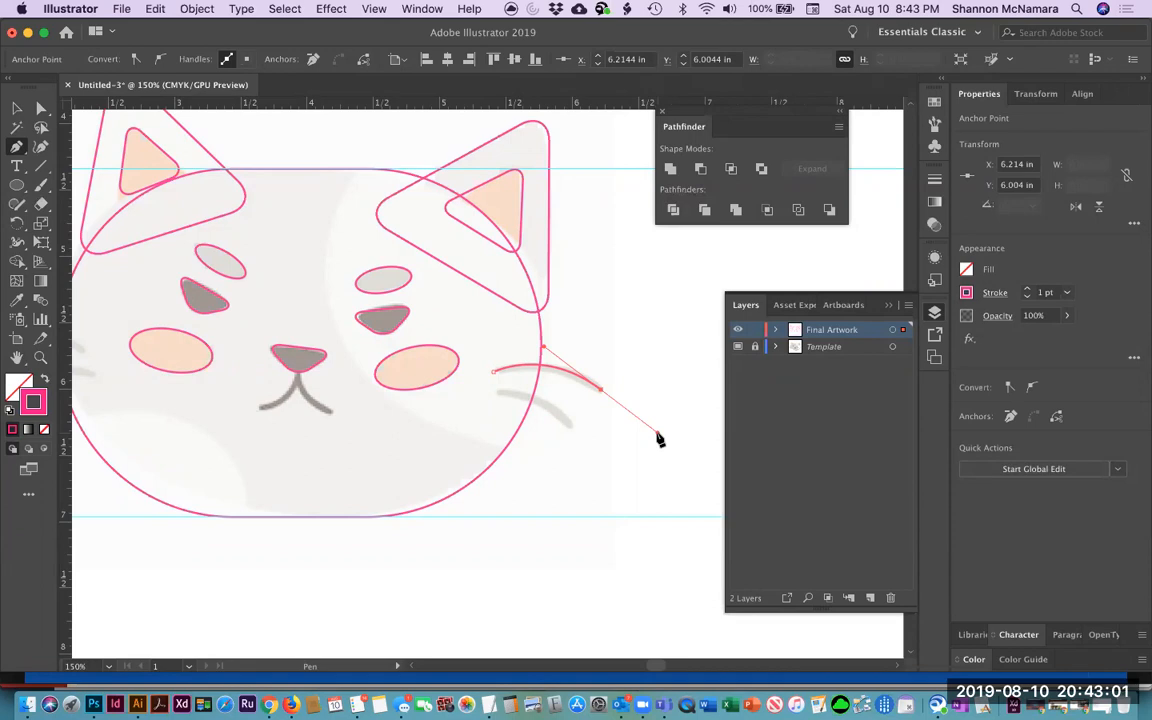
{"action": "key", "text": "v"}
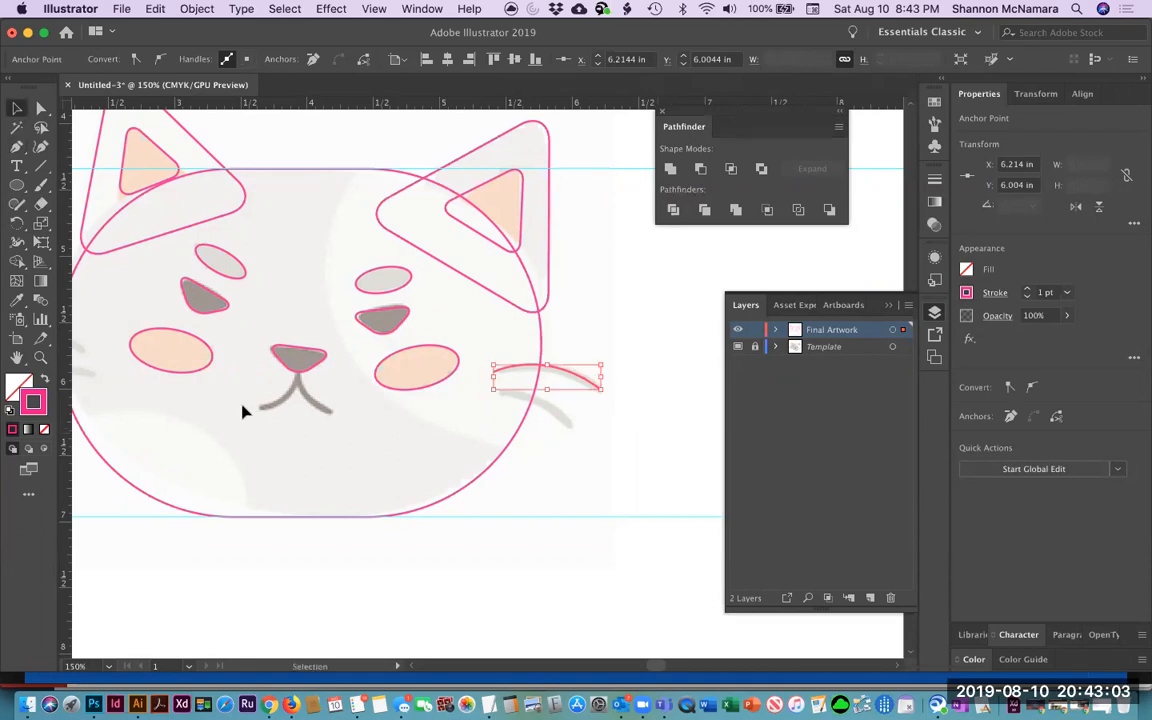
{"action": "left_click", "coordinate": [533, 376]}
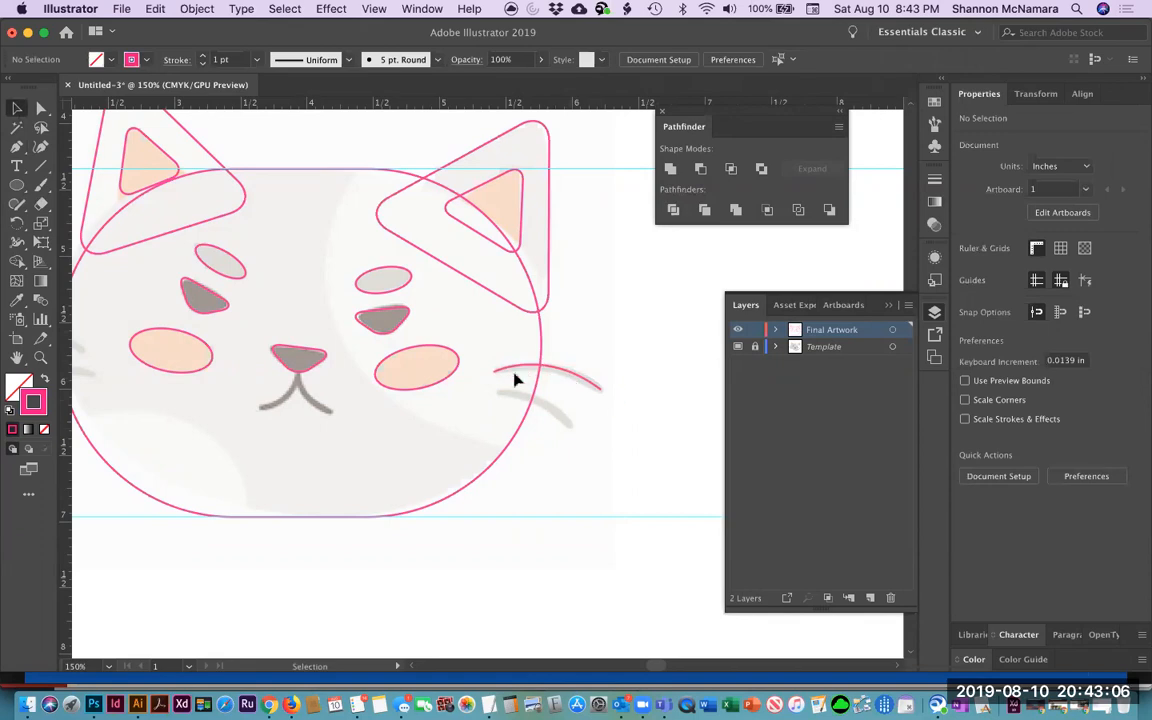
{"action": "left_click", "coordinate": [569, 377]}
{"action": "left_click_drag", "start_coordinate": [319, 432], "coordinate": [437, 416]}
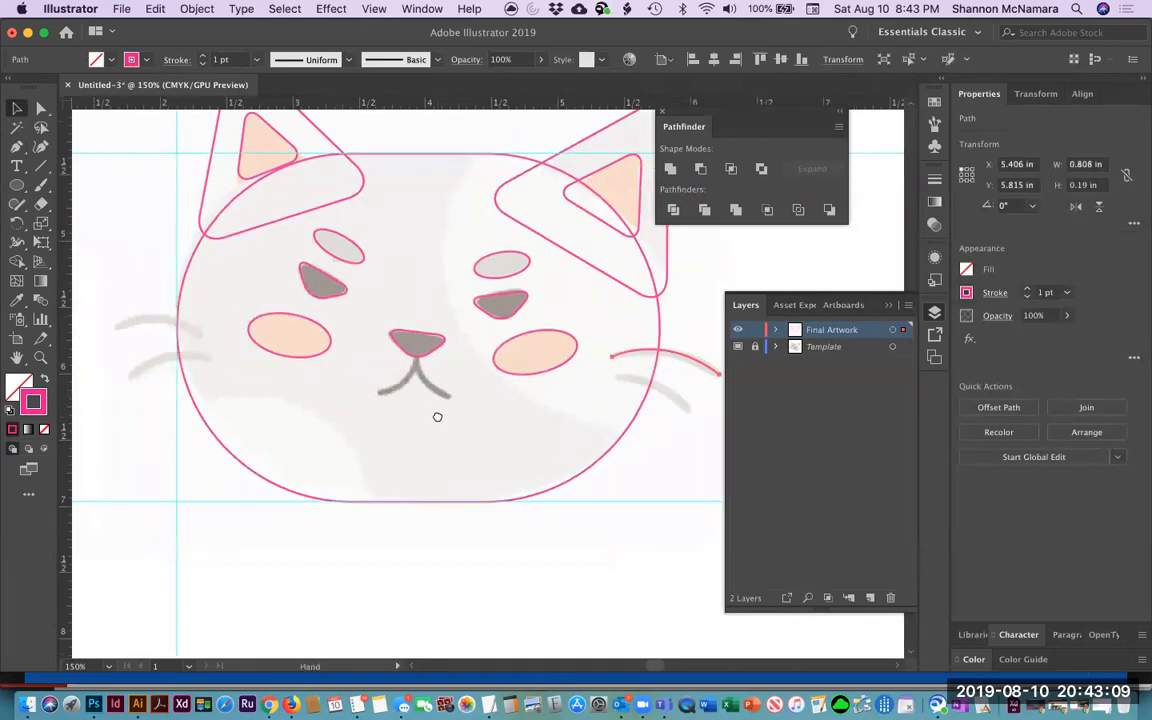
{"action": "left_click_drag", "start_coordinate": [666, 376], "coordinate": [545, 360]}
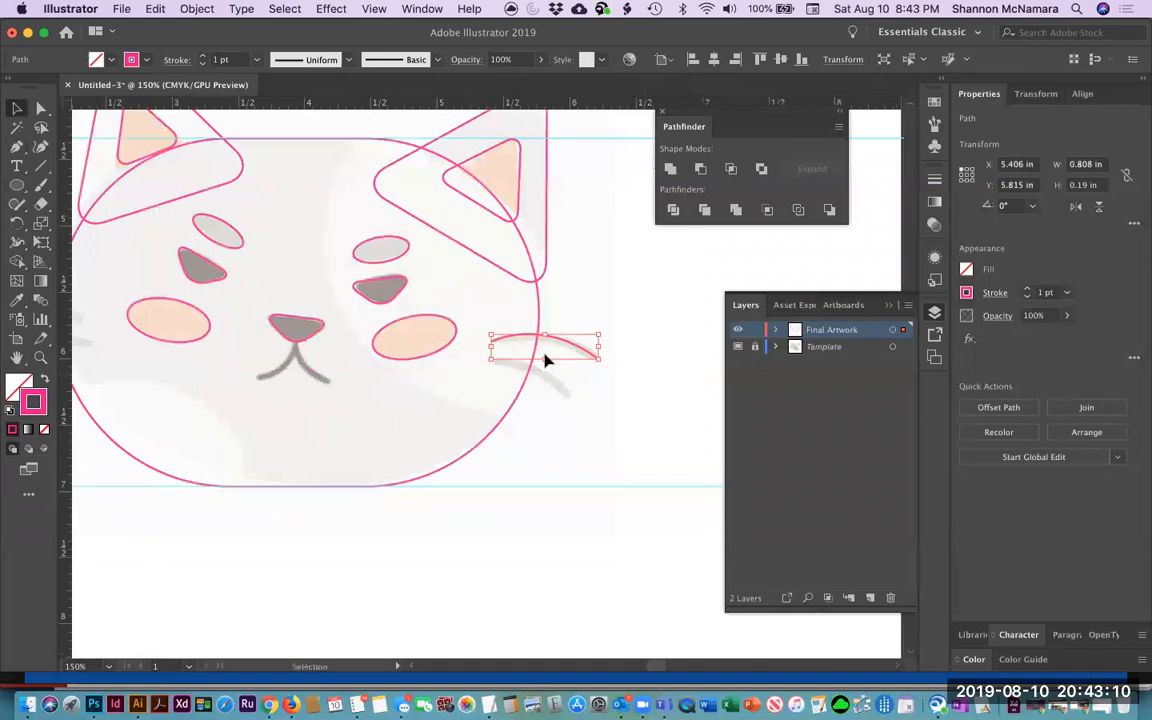
{"action": "left_click", "coordinate": [588, 443]}
Trace the lower right whisker as a curved two-point Pen path from its inner end to its outer tip, then deselect it.
{"action": "key", "text": "p"}
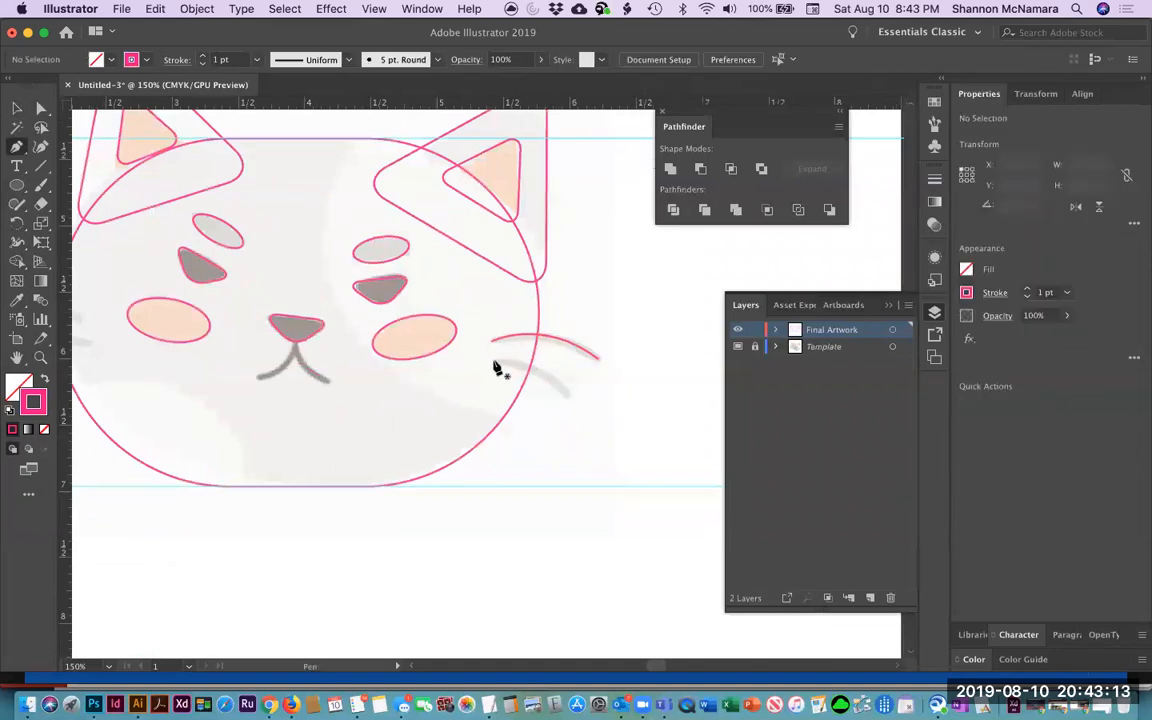
{"action": "left_click", "coordinate": [494, 362]}
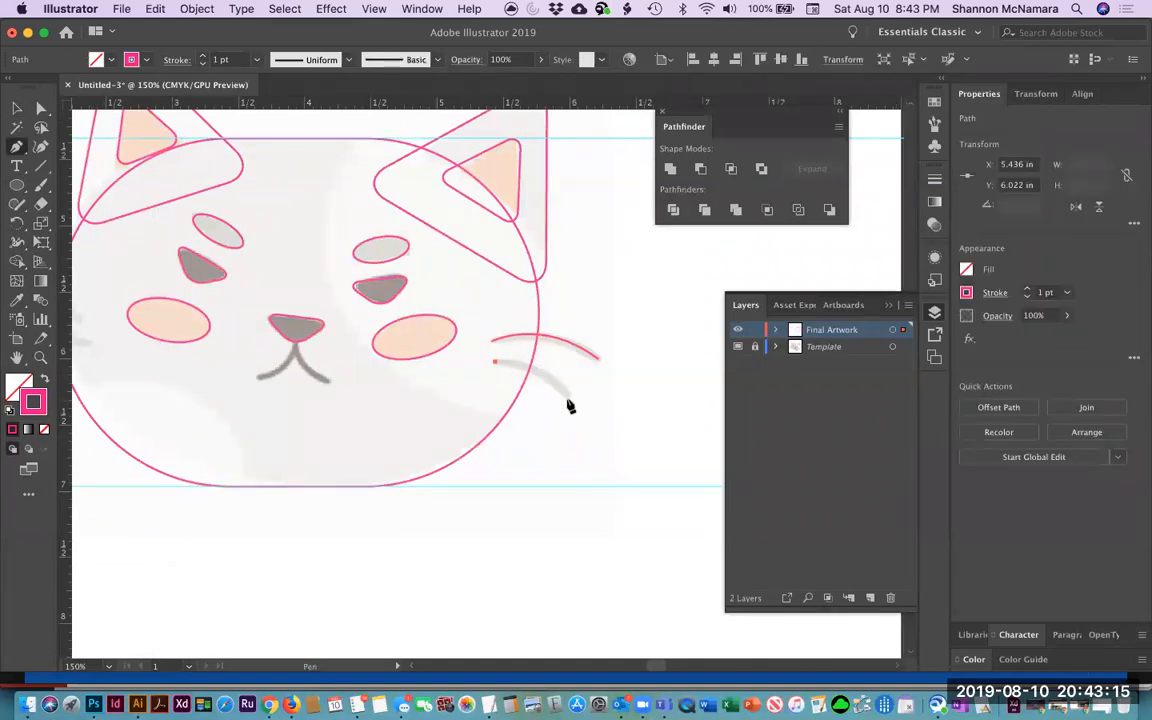
{"action": "left_click_drag", "start_coordinate": [568, 398], "coordinate": [590, 432]}
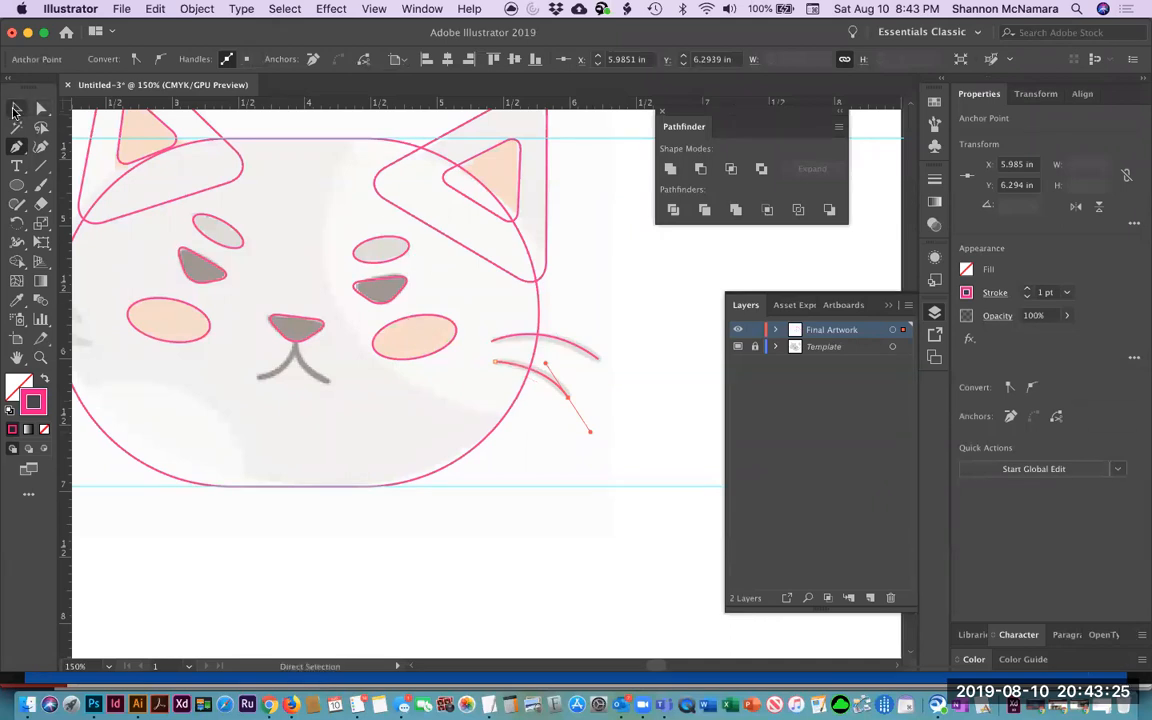
{"action": "left_click", "coordinate": [15, 110]}
{"action": "left_click", "coordinate": [558, 445]}
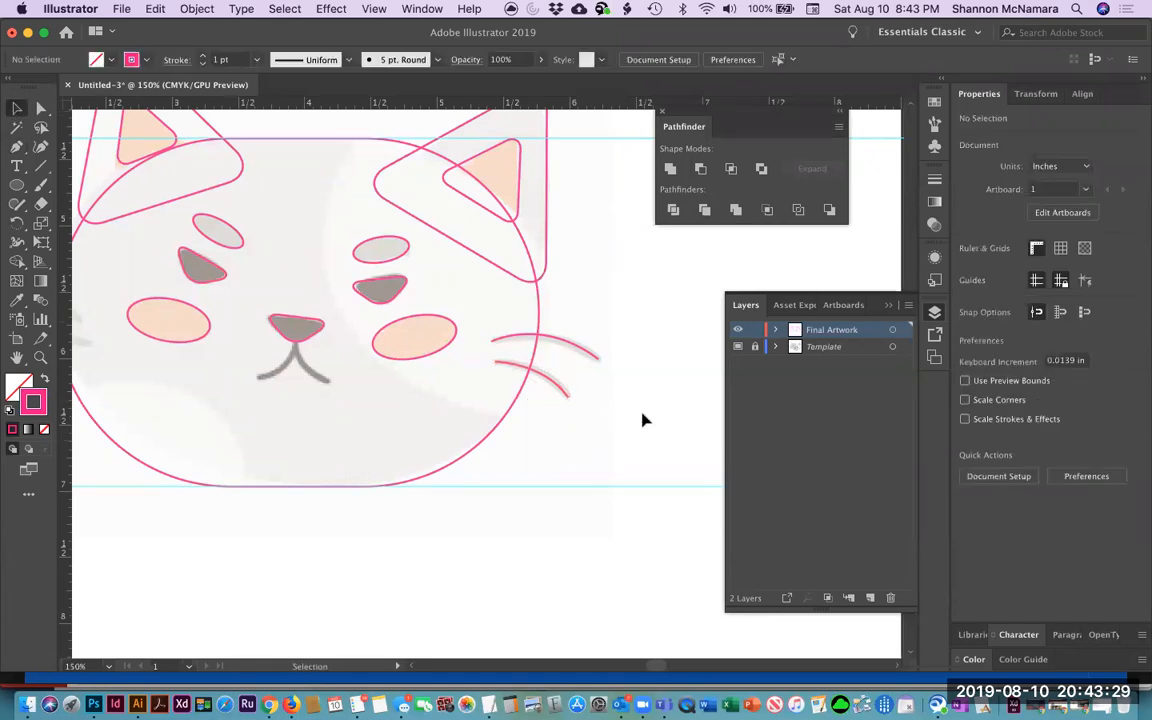
Draw a practice Pen path in the empty area around the lower part of the head, then delete it.
{"action": "left_click", "coordinate": [16, 146]}
{"action": "left_click", "coordinate": [484, 541]}
{"action": "left_click", "coordinate": [603, 446]}
{"action": "left_click", "coordinate": [662, 552]}
{"action": "left_click", "coordinate": [648, 596]}
{"action": "left_click", "coordinate": [280, 549]}
{"action": "left_click", "coordinate": [16, 108]}
{"action": "key", "text": "Delete"}
{"action": "key", "text": "Delete"}
Try to trace the upper left whisker with the Curvature tool, then undo the path.
{"action": "left_click_drag", "start_coordinate": [334, 545], "coordinate": [465, 537]}
{"action": "left_click_drag", "start_coordinate": [276, 391], "coordinate": [301, 411]}
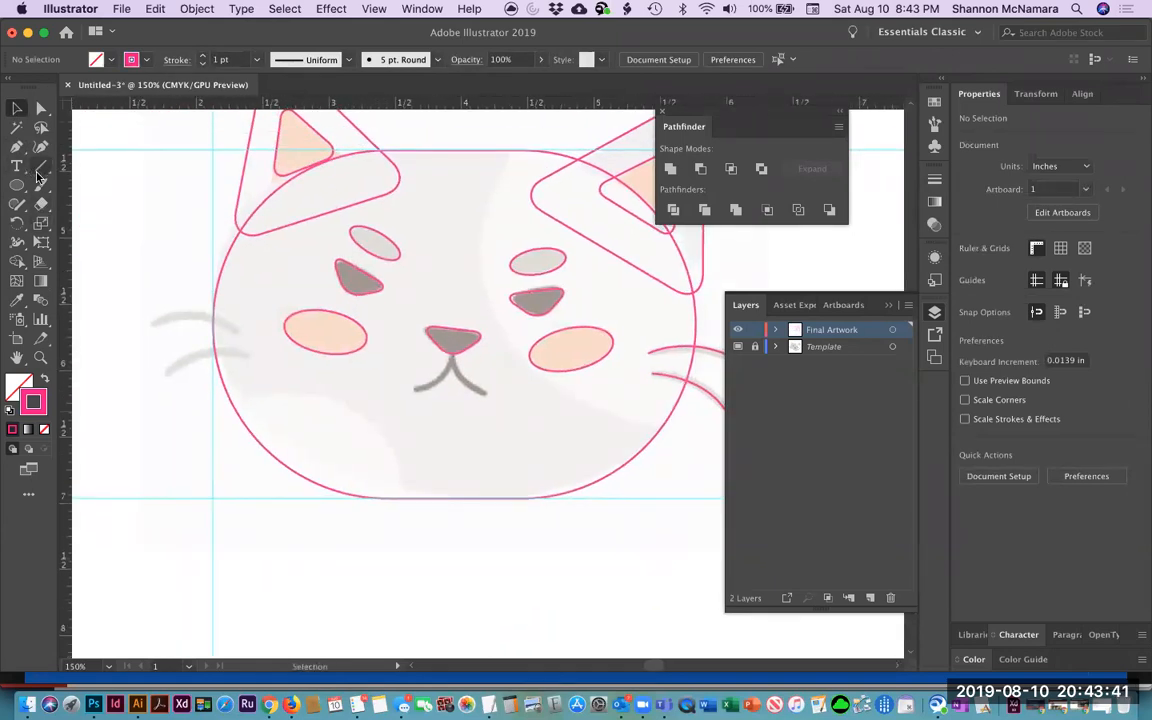
{"action": "left_click", "coordinate": [17, 144]}
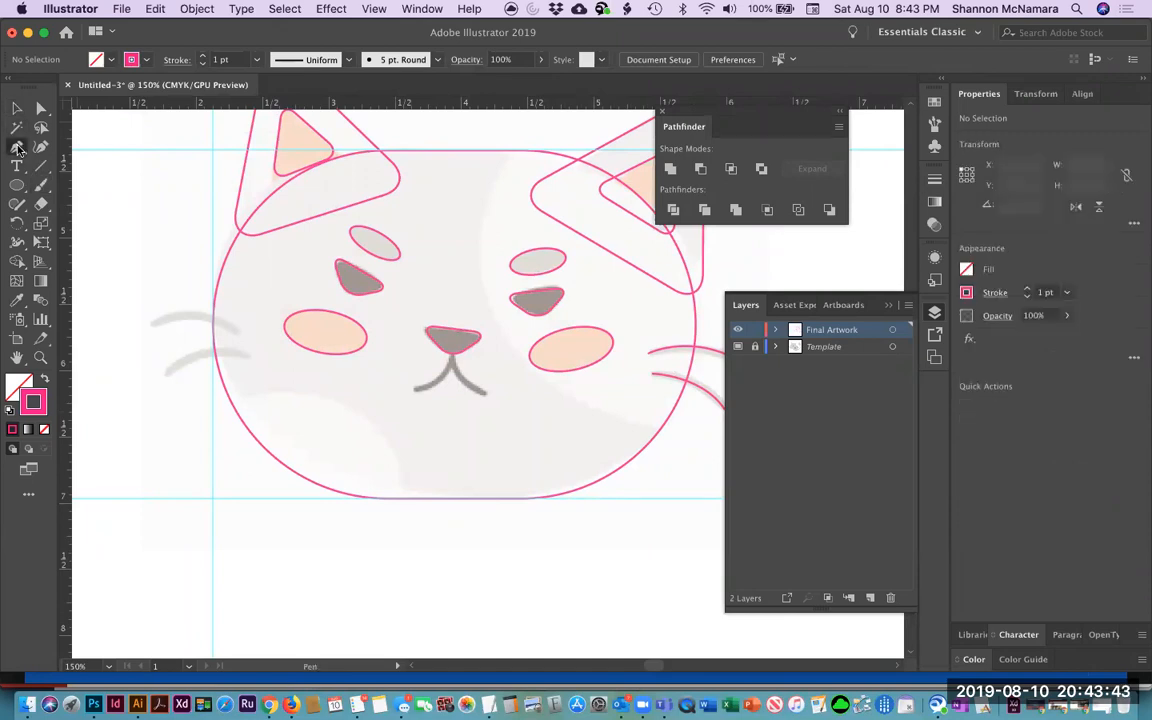
{"action": "left_click", "coordinate": [39, 147]}
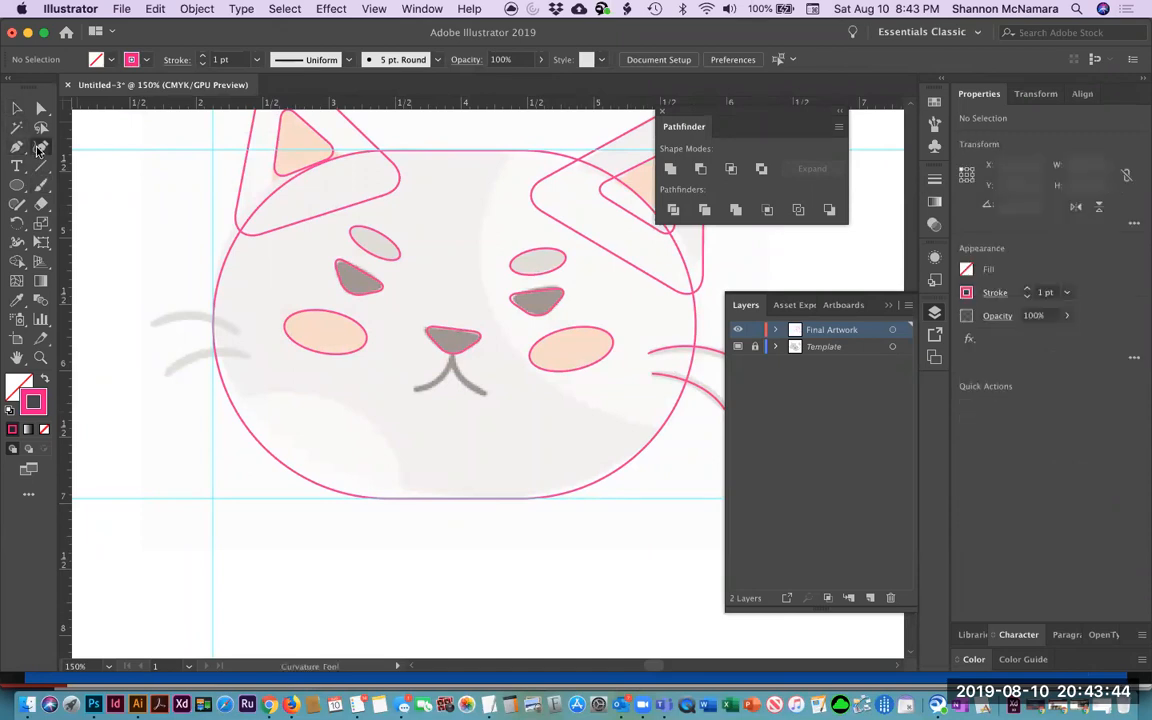
{"action": "left_click", "coordinate": [236, 332]}
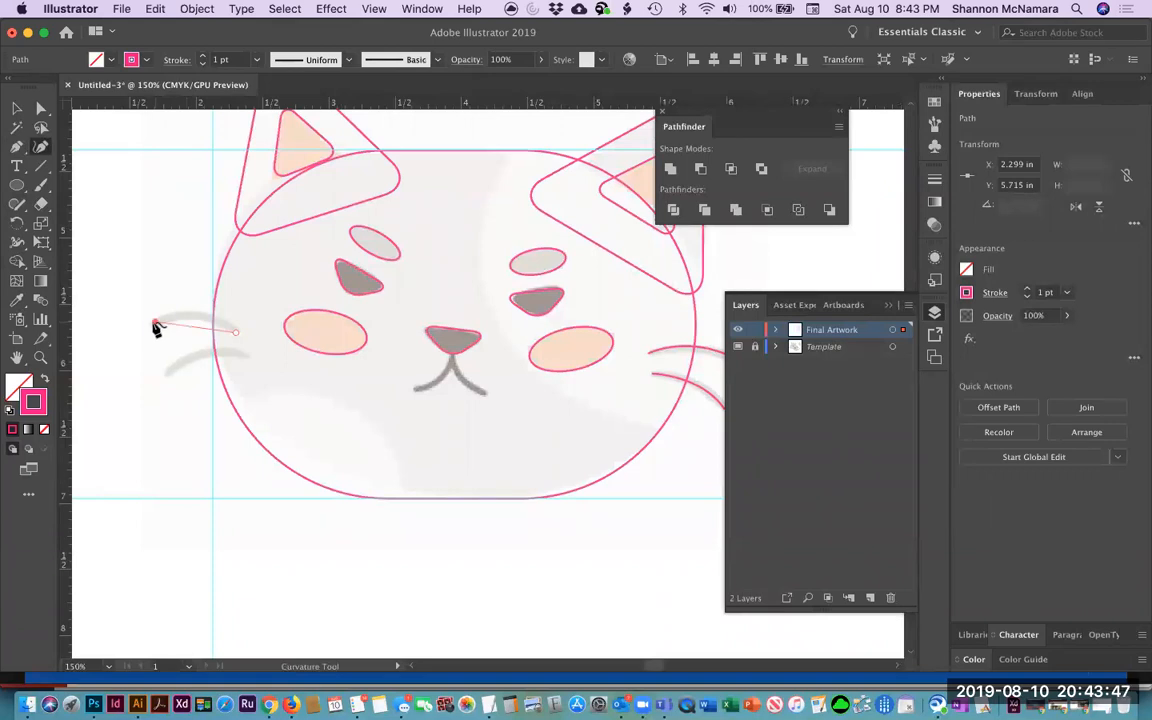
{"action": "left_click", "coordinate": [172, 322]}
{"action": "left_click", "coordinate": [149, 324]}
{"action": "key", "text": "super+z"}
{"action": "key", "text": "super+shift+a"}
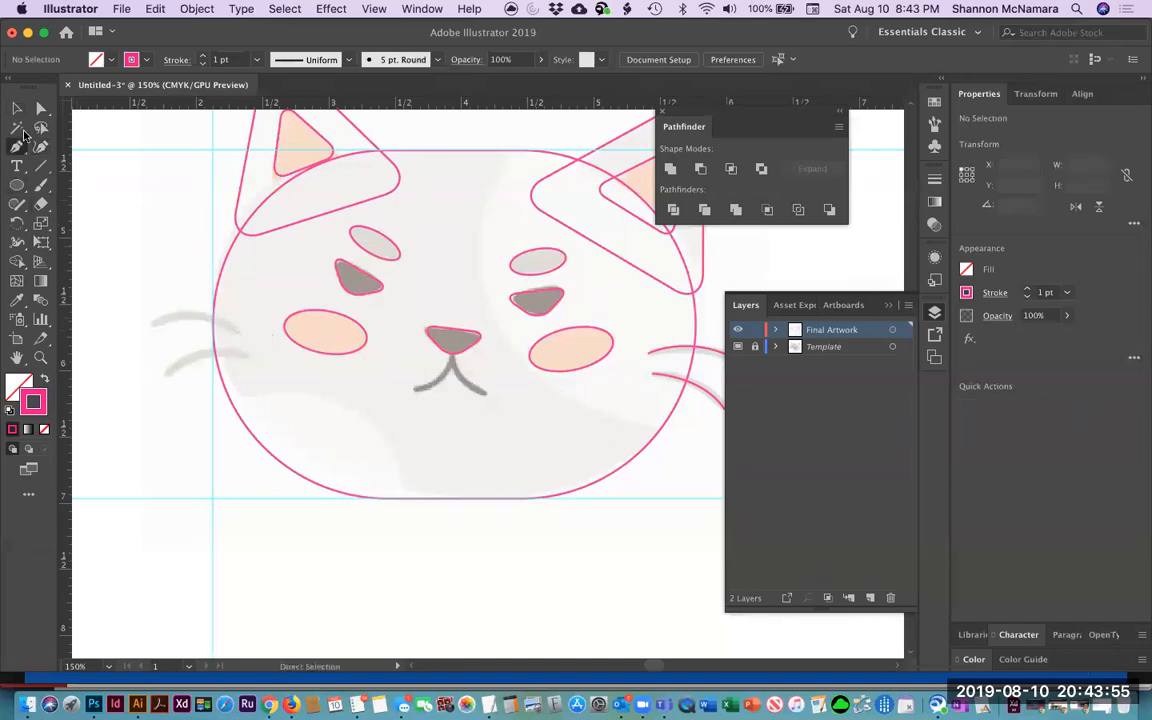
Trace the upper left whisker as a curved two-point Pen path from its inner end to its outer tip, then deselect it.
{"action": "left_click", "coordinate": [235, 331]}
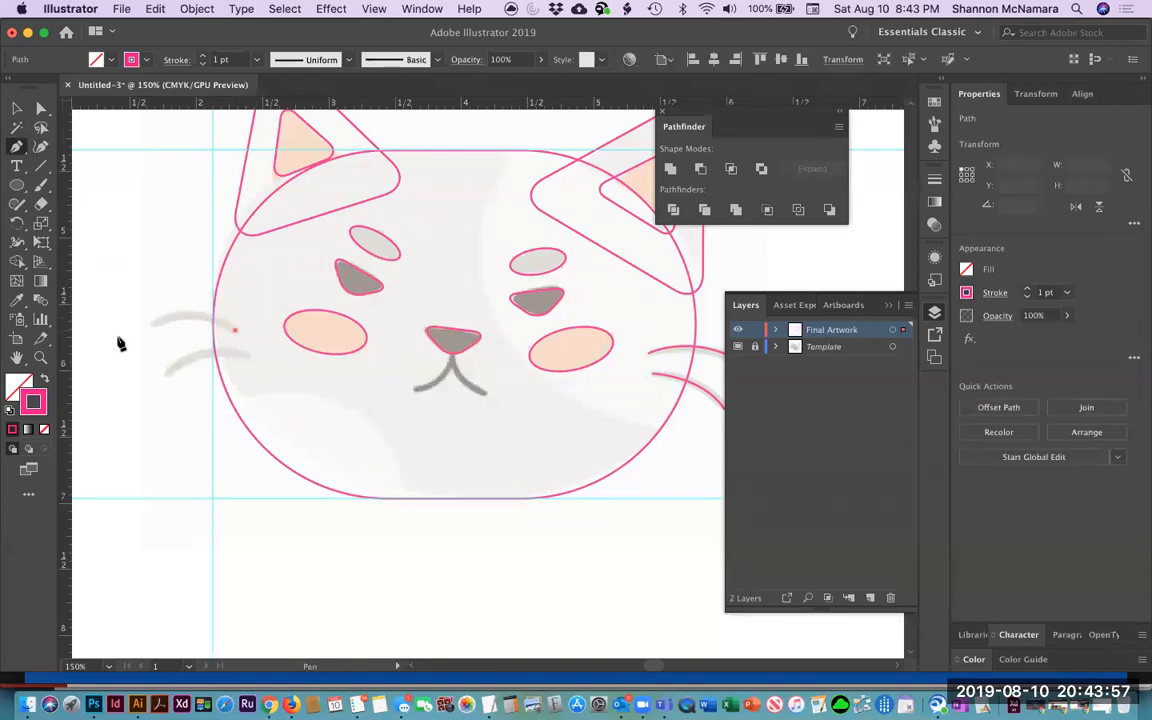
{"action": "left_click_drag", "start_coordinate": [151, 325], "coordinate": [104, 352]}
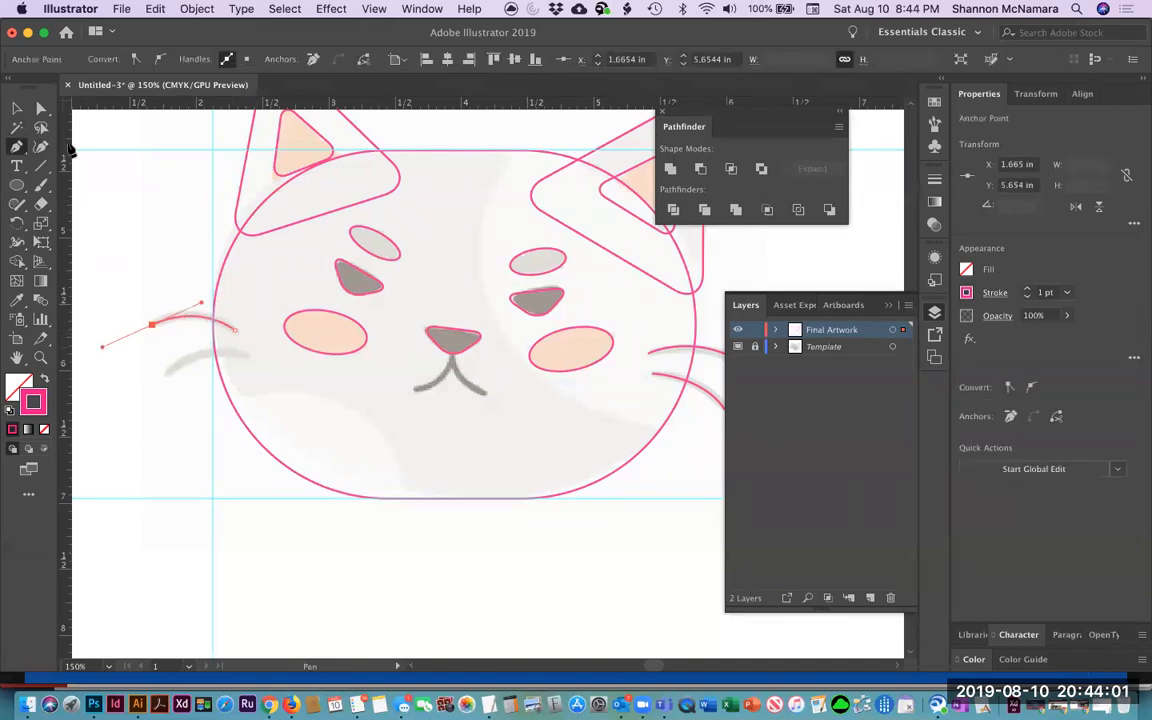
{"action": "left_click", "coordinate": [17, 107]}
{"action": "left_click", "coordinate": [117, 252]}
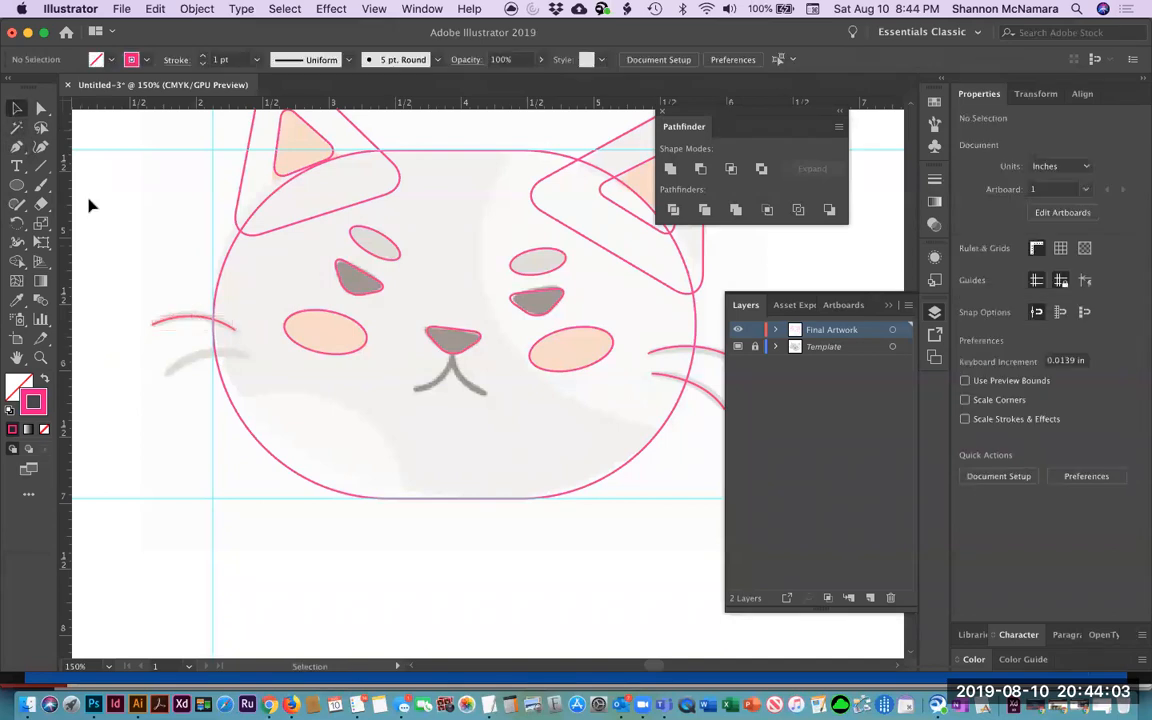
Trace the lower left whisker as a curved two-point Pen path from its inner end to its outer tip, then deselect it.
{"action": "key", "text": "p"}
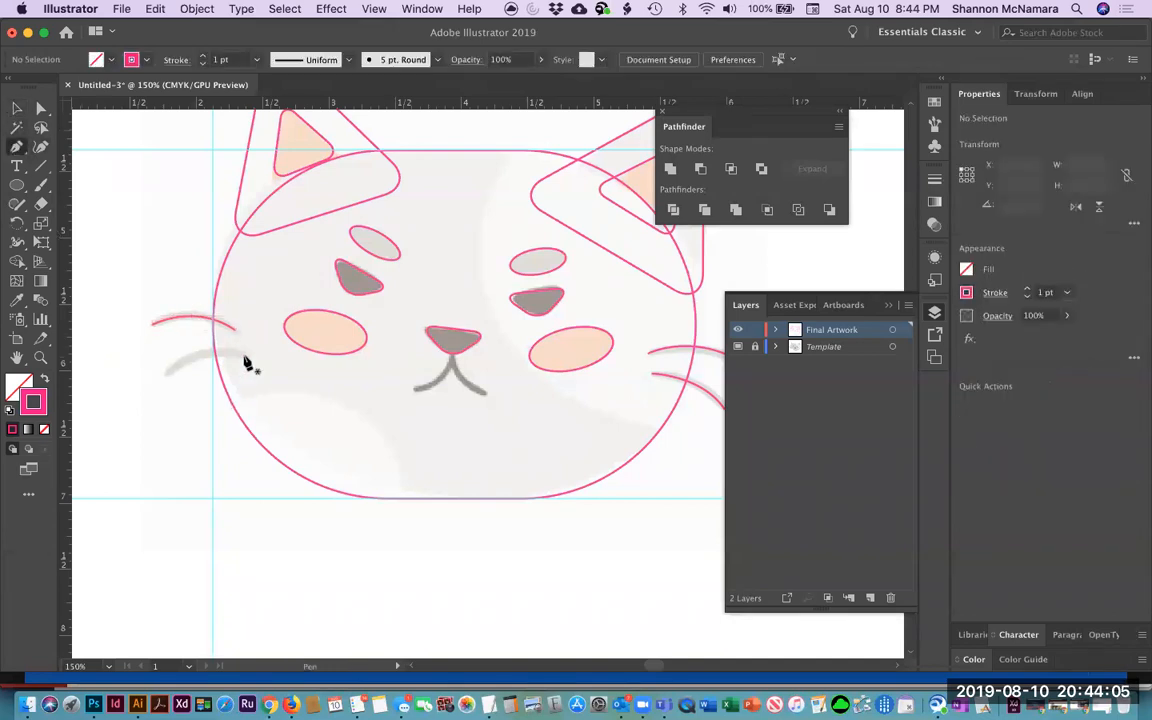
{"action": "left_click", "coordinate": [244, 357]}
{"action": "left_click_drag", "start_coordinate": [167, 372], "coordinate": [129, 409]}
{"action": "left_click", "coordinate": [18, 109]}
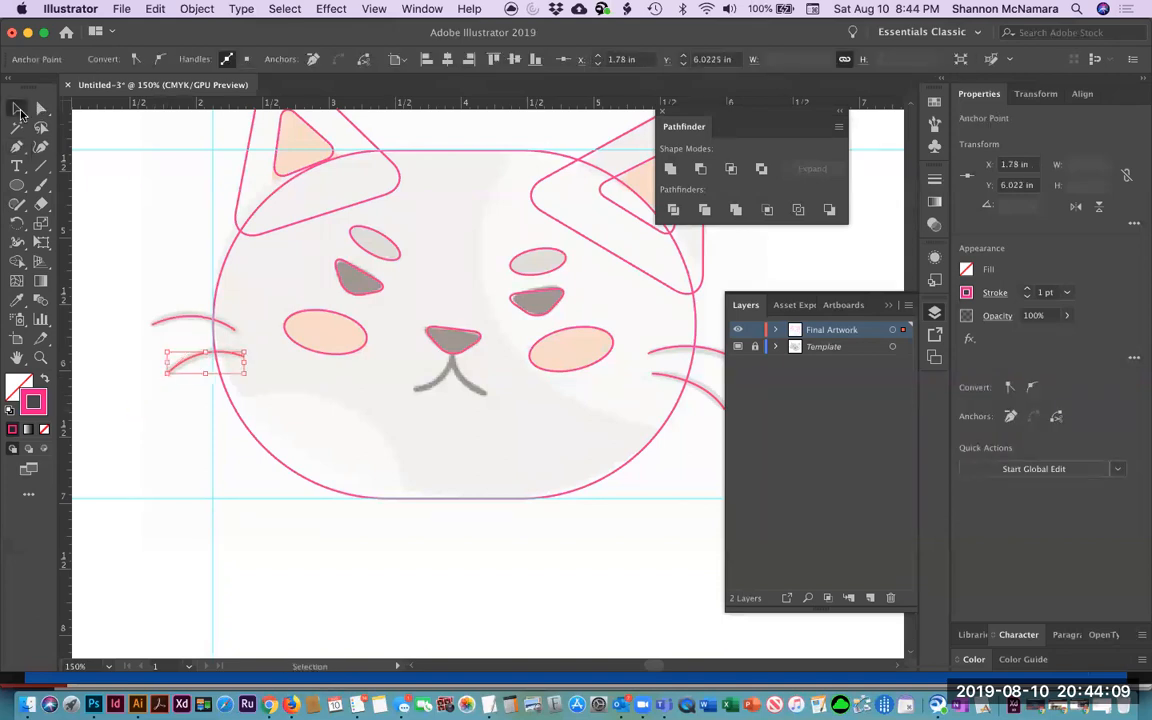
{"action": "left_click", "coordinate": [103, 197]}
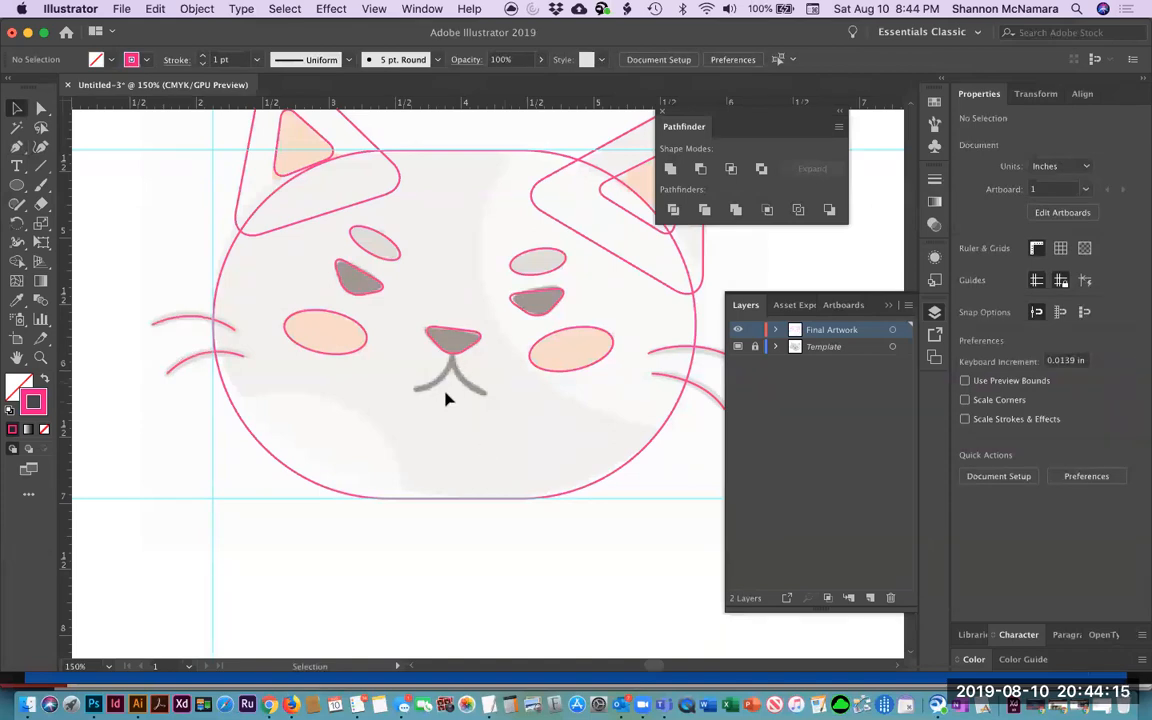
Trace the mouth as one three-point Pen path with a corner below the nose between its two curves, then deselect it.
{"action": "left_click", "coordinate": [16, 147]}
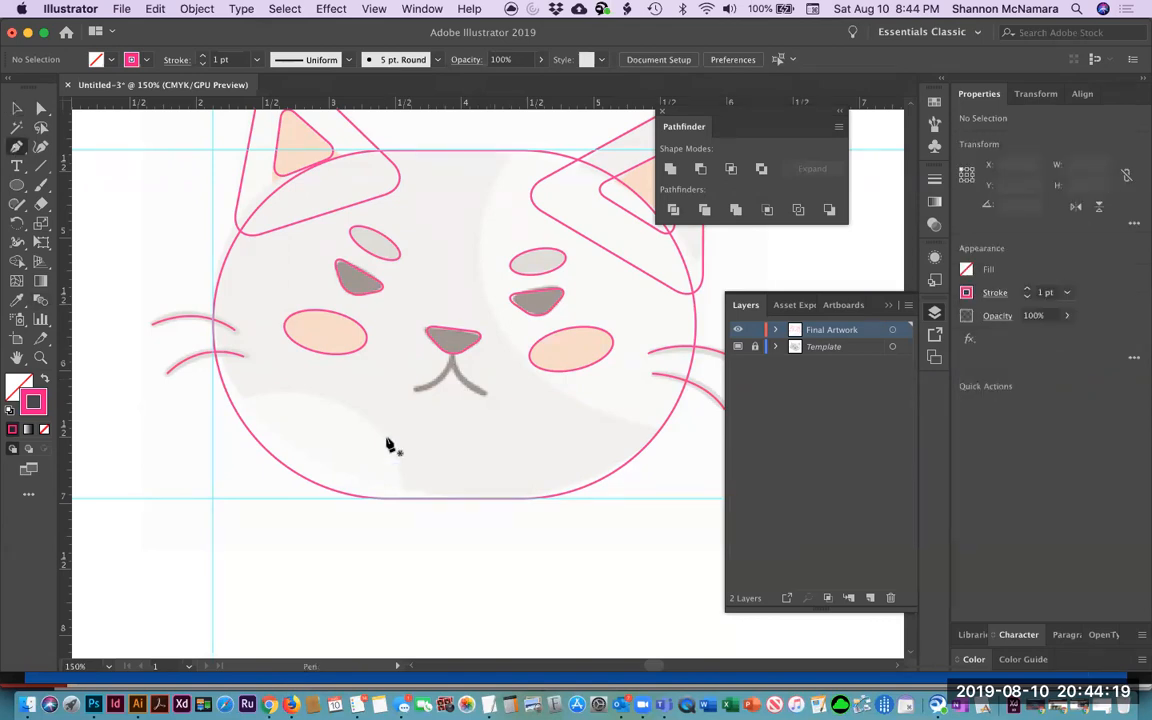
{"action": "left_click", "coordinate": [414, 390]}
{"action": "left_click_drag", "start_coordinate": [450, 379], "coordinate": [452, 358]}
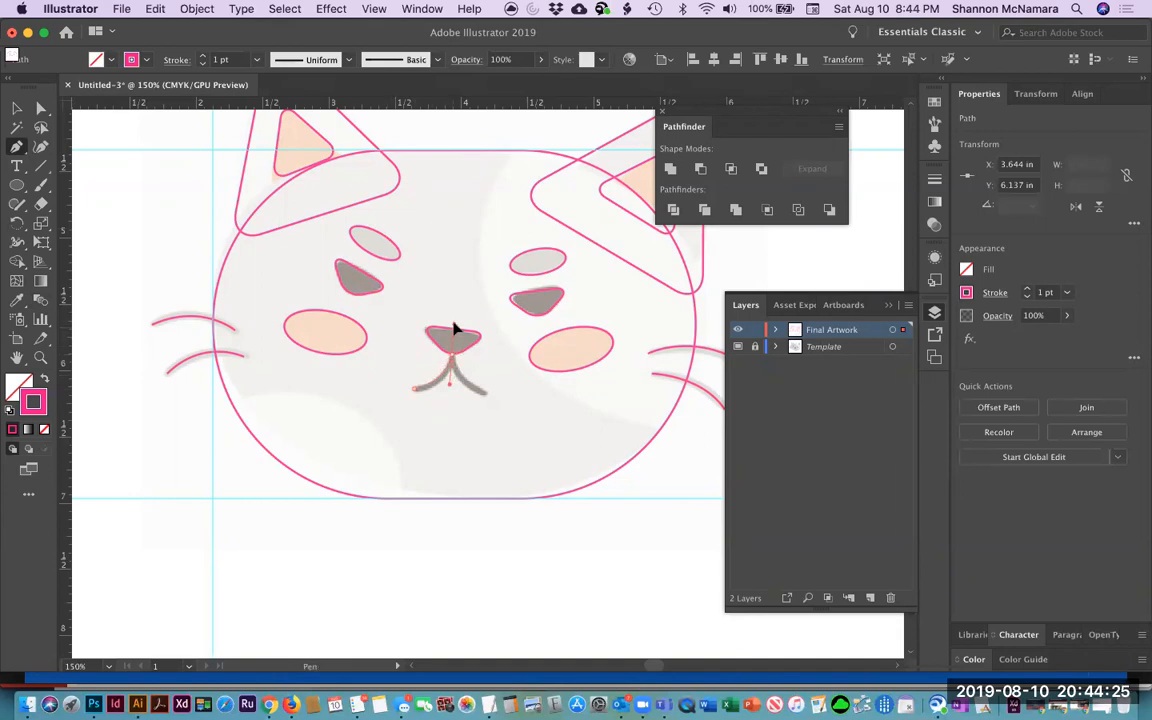
{"action": "left_click", "coordinate": [454, 330]}
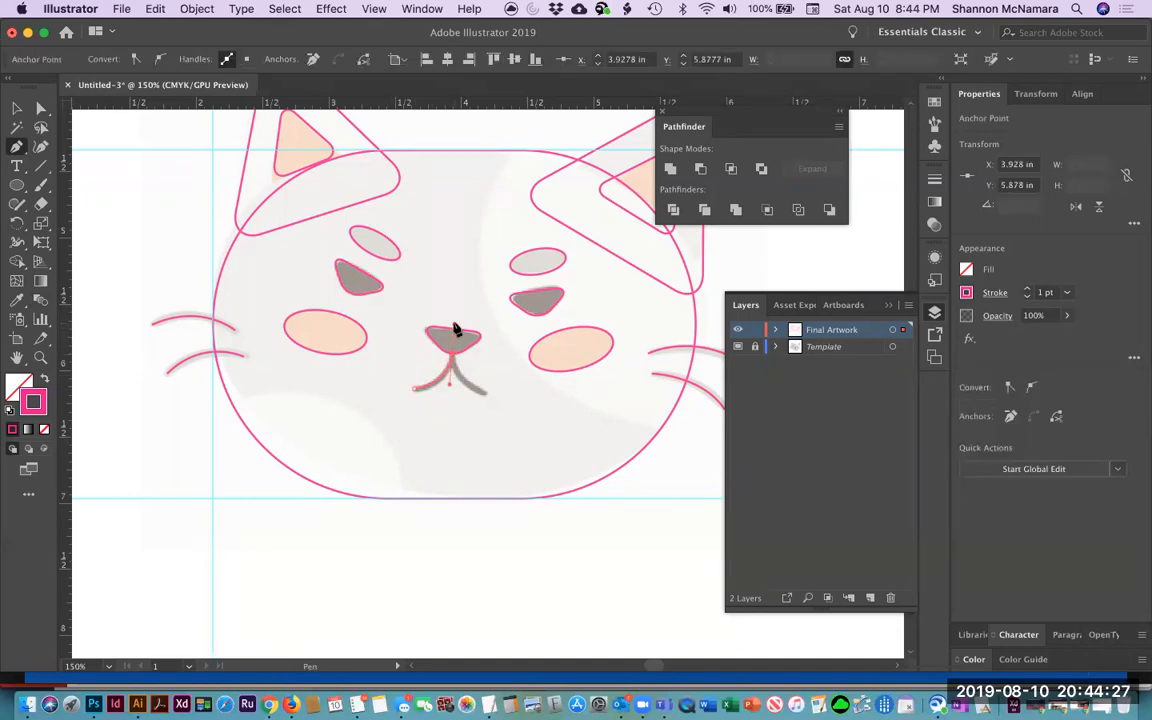
{"action": "key", "text": "alt"}
{"action": "left_click_drag", "start_coordinate": [455, 385], "coordinate": [456, 385]}
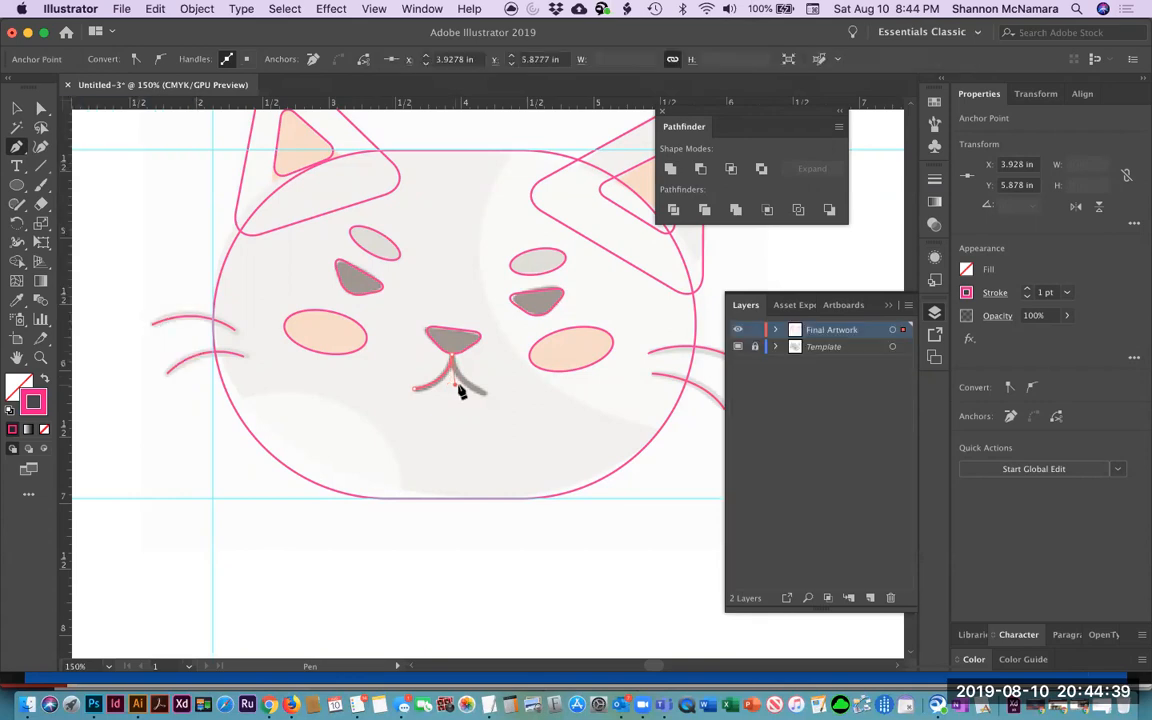
{"action": "left_click", "coordinate": [483, 392]}
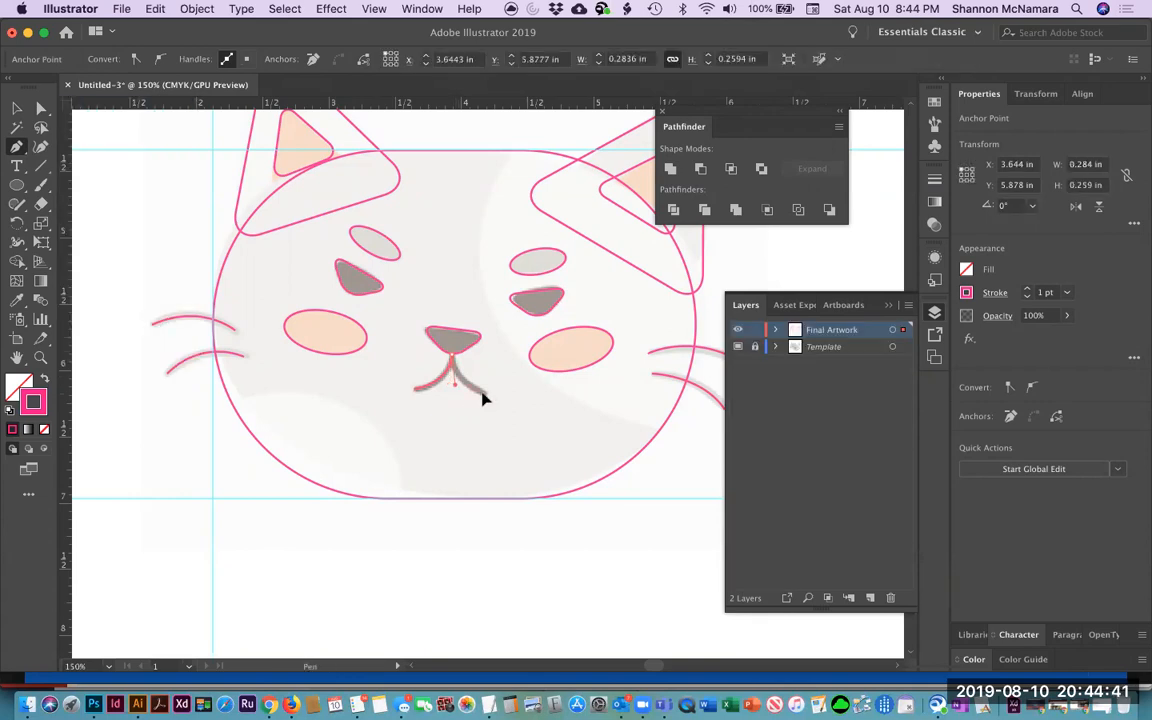
{"action": "left_click", "coordinate": [480, 392]}
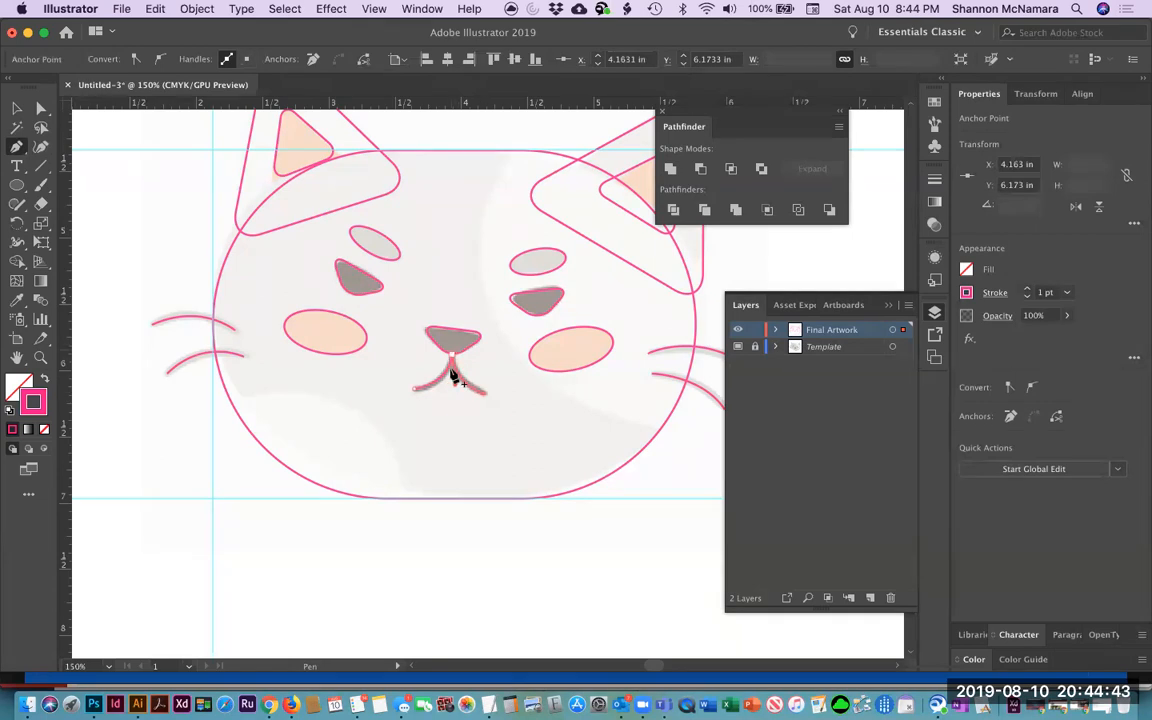
{"action": "left_click", "coordinate": [17, 107]}
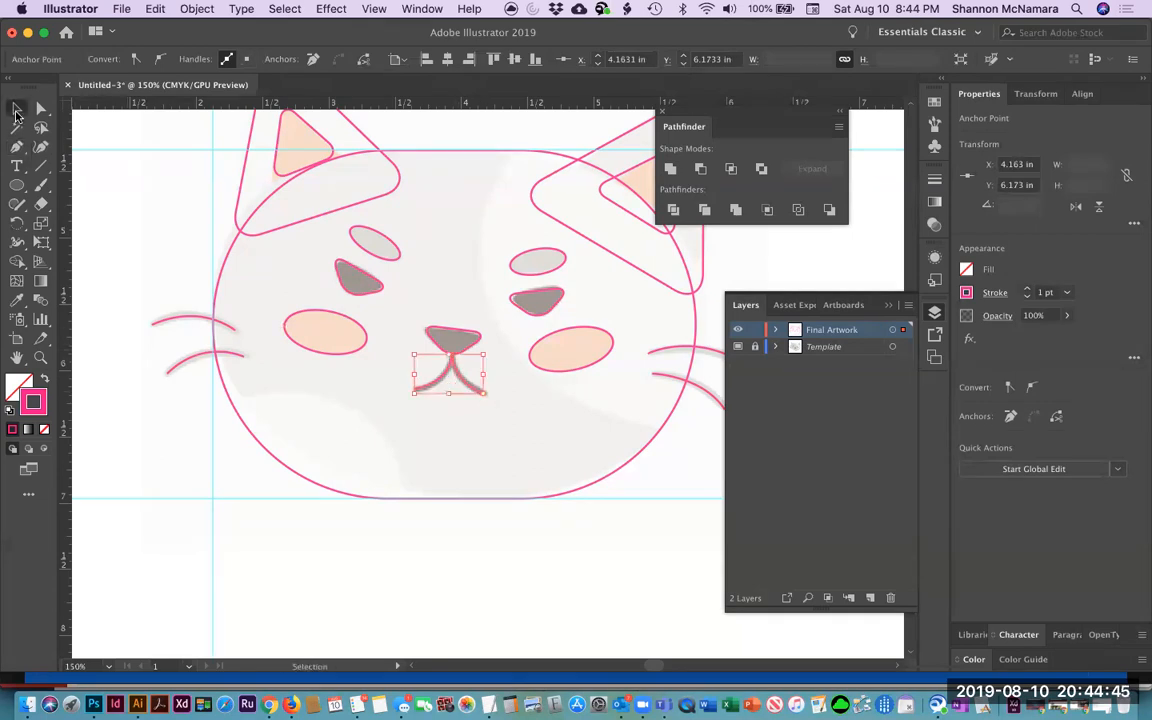
{"action": "left_click", "coordinate": [482, 548]}
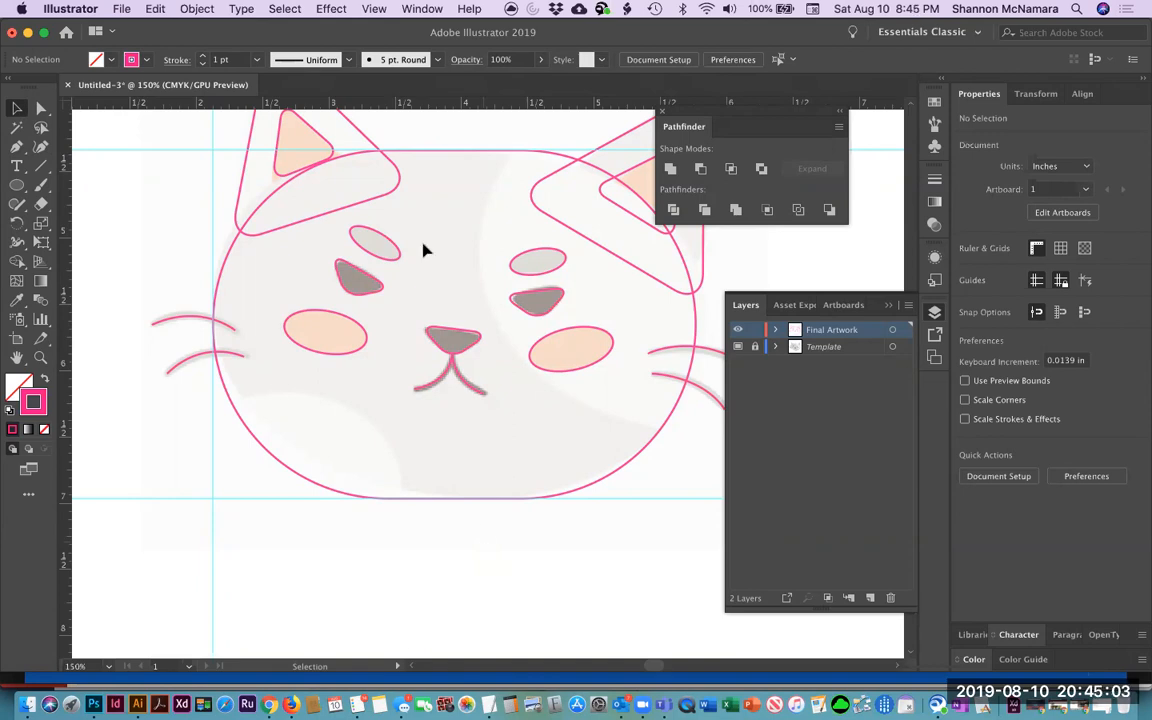
Delete the traced mouth path.
{"action": "left_click_drag", "start_coordinate": [597, 545], "coordinate": [489, 586]}
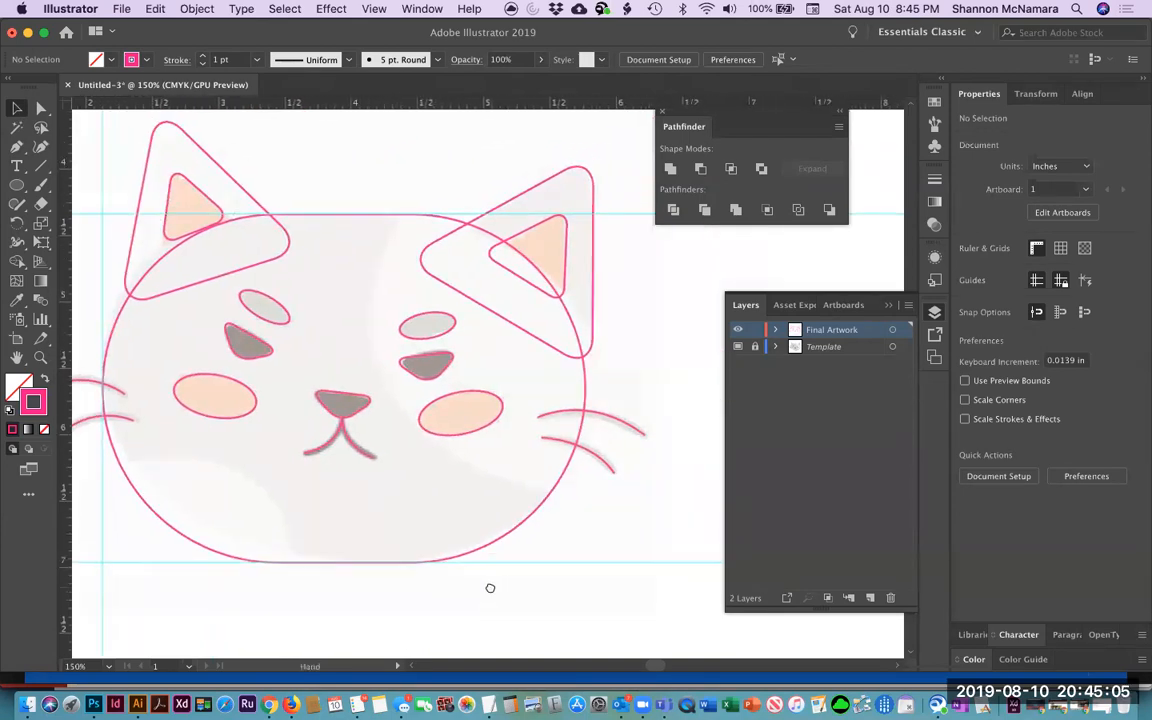
{"action": "left_click", "coordinate": [16, 187]}
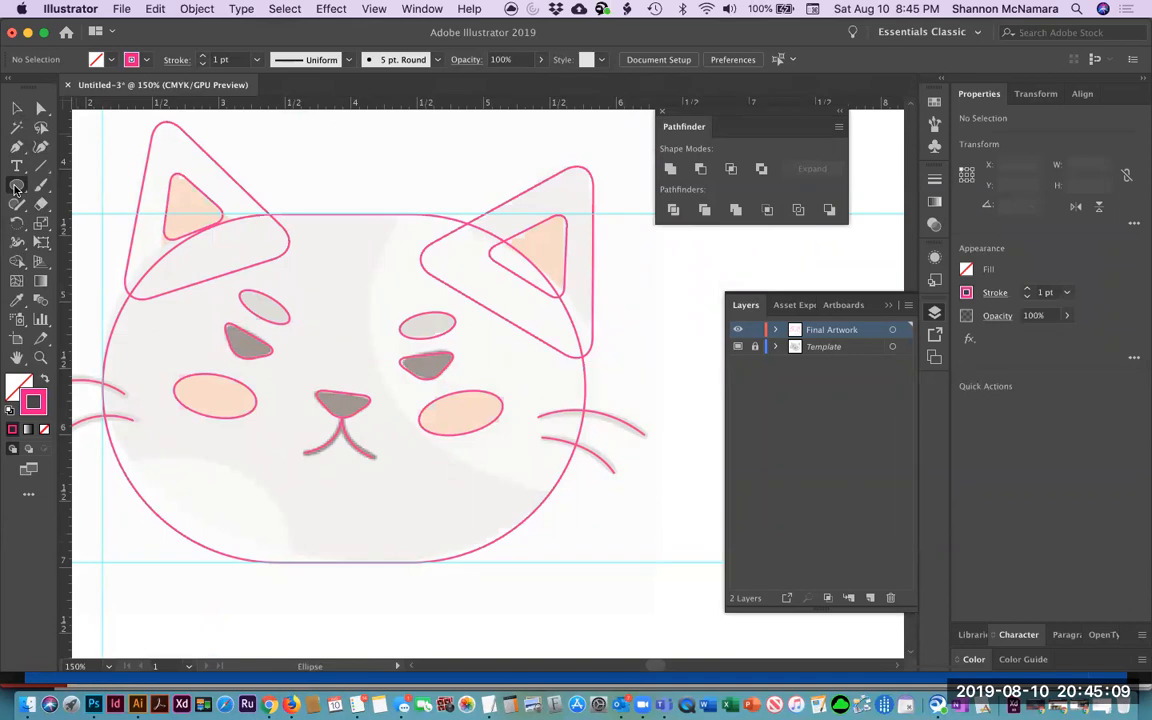
{"action": "left_click", "coordinate": [16, 110]}
{"action": "left_click", "coordinate": [327, 452]}
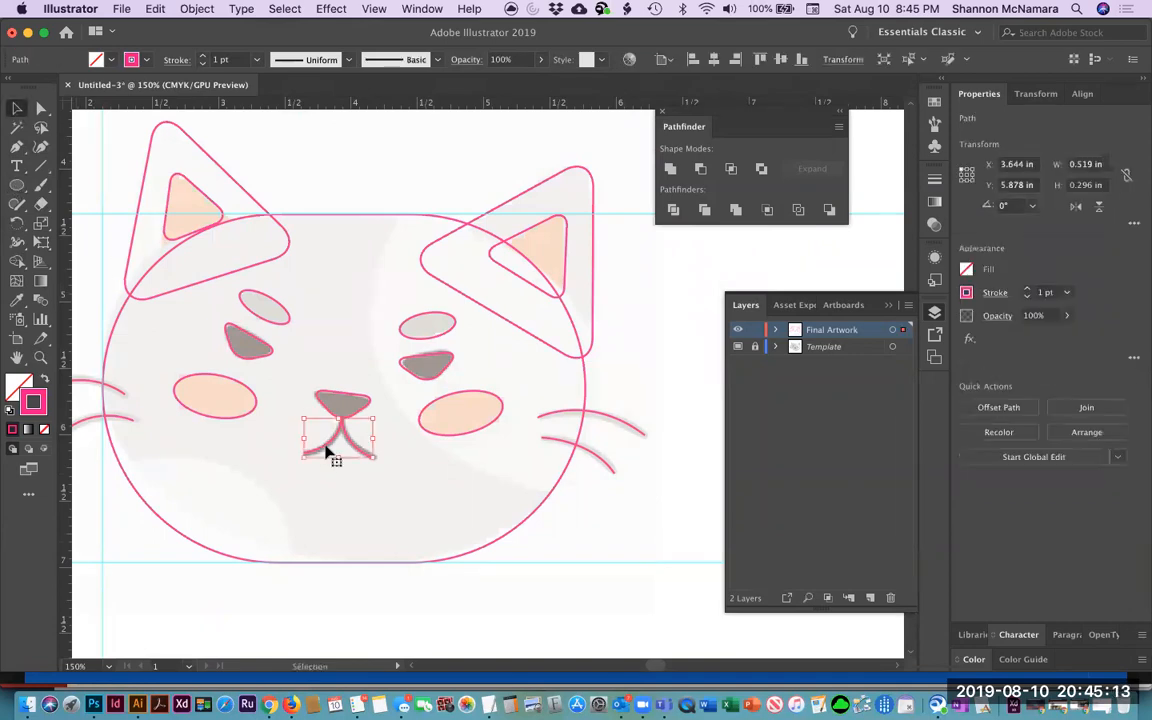
{"action": "key", "text": "Delete"}
Trace the left half of the mouth as a curved Pen segment from its outer end up to the nose's lower tip.
{"action": "left_click_drag", "start_coordinate": [331, 455], "coordinate": [353, 422]}
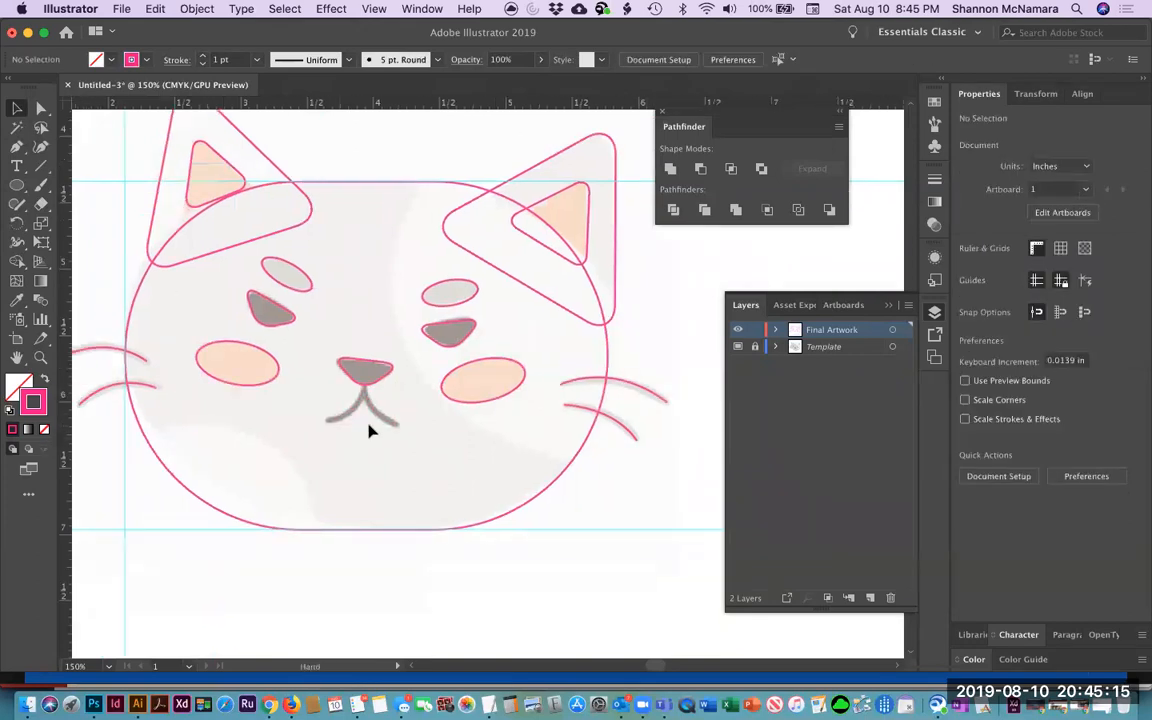
{"action": "key", "text": "z"}
{"action": "left_click_drag", "start_coordinate": [286, 326], "coordinate": [450, 483]}
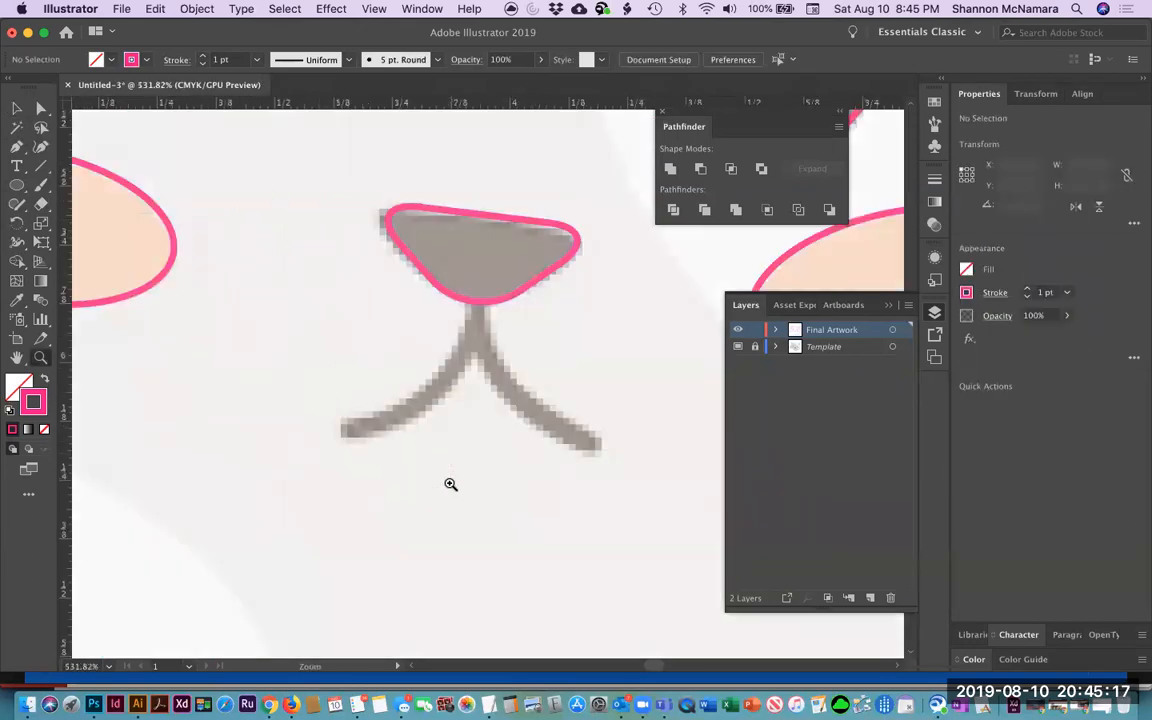
{"action": "key", "text": "p"}
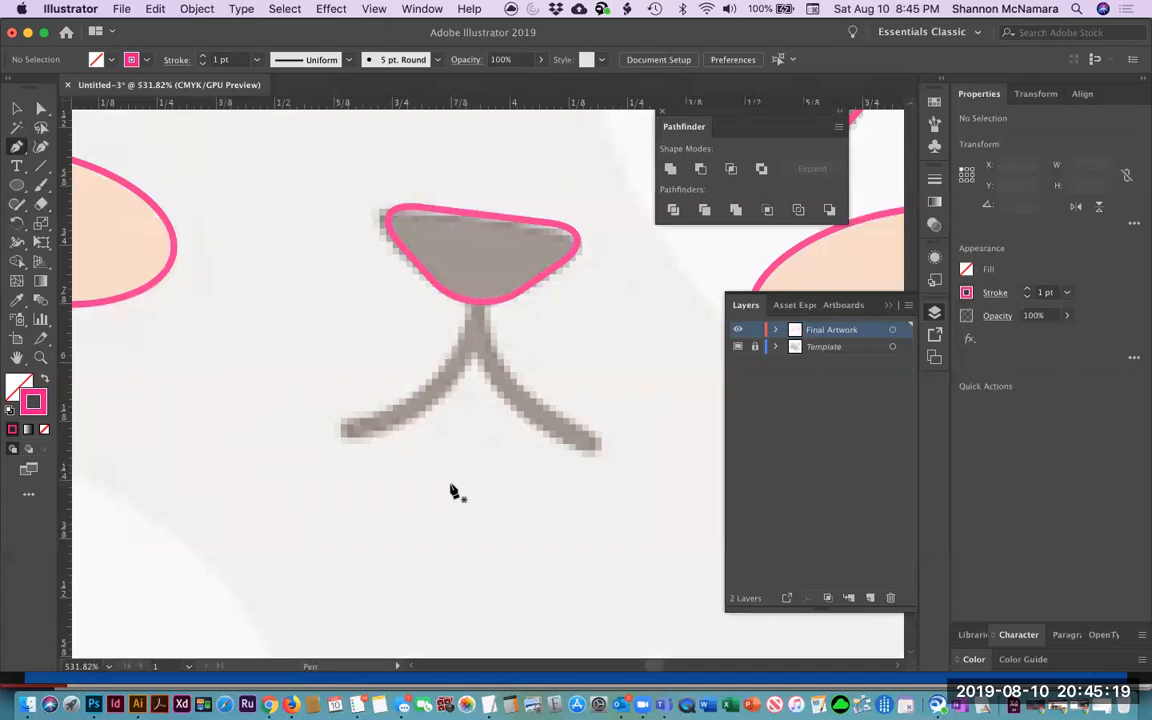
{"action": "left_click", "coordinate": [341, 431]}
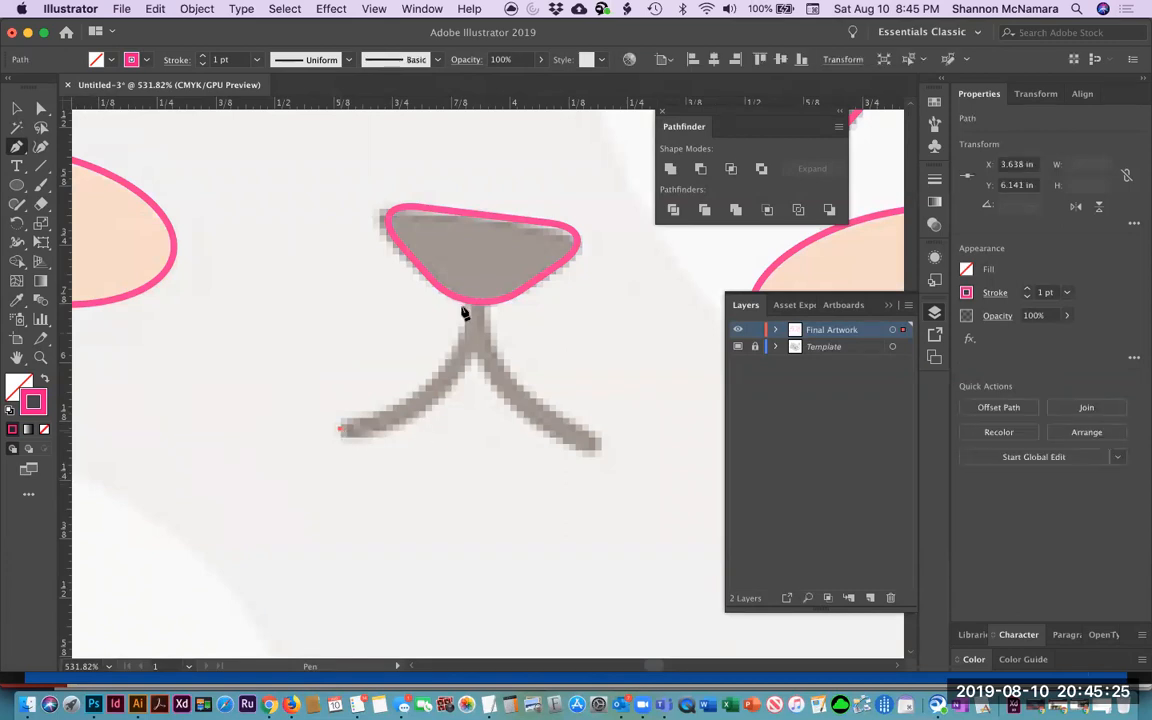
{"action": "left_click_drag", "start_coordinate": [477, 302], "coordinate": [486, 193]}
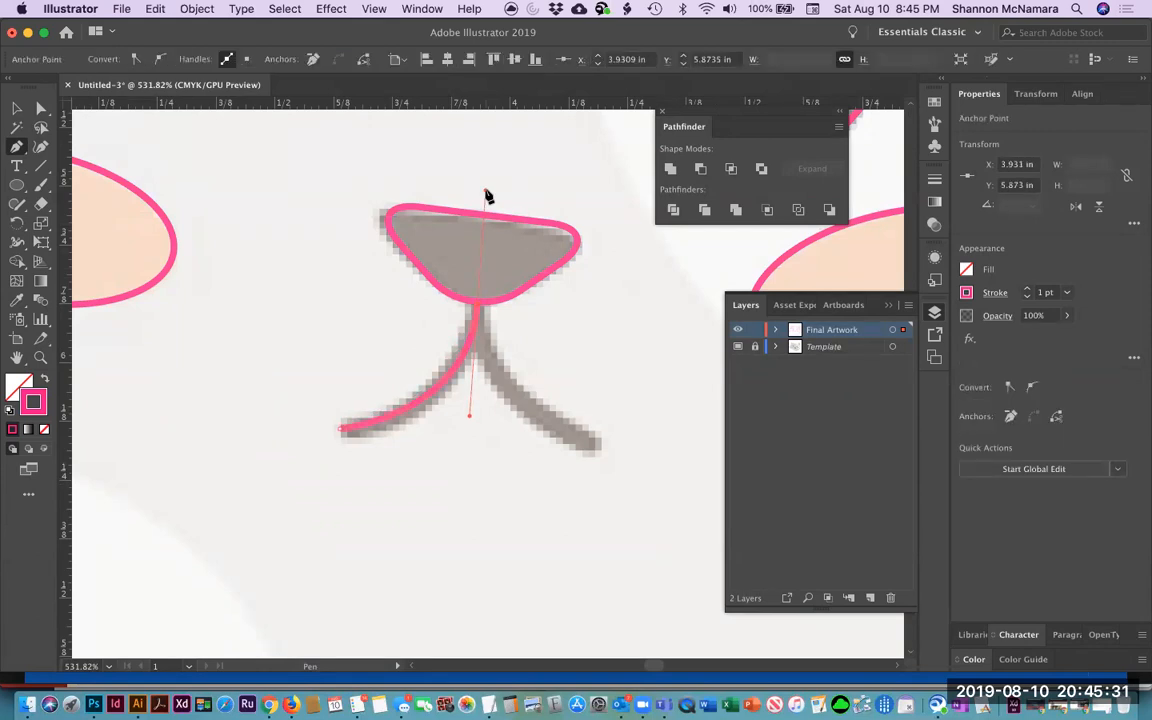
Swing the outgoing handle at the nose downward and finish the mouth path at its right outer end, then deselect it.
{"action": "key", "text": "alt"}
{"action": "key", "text": "alt"}
{"action": "left_click_drag", "start_coordinate": [486, 193], "coordinate": [478, 423]}
{"action": "left_click_drag", "start_coordinate": [478, 423], "coordinate": [478, 422]}
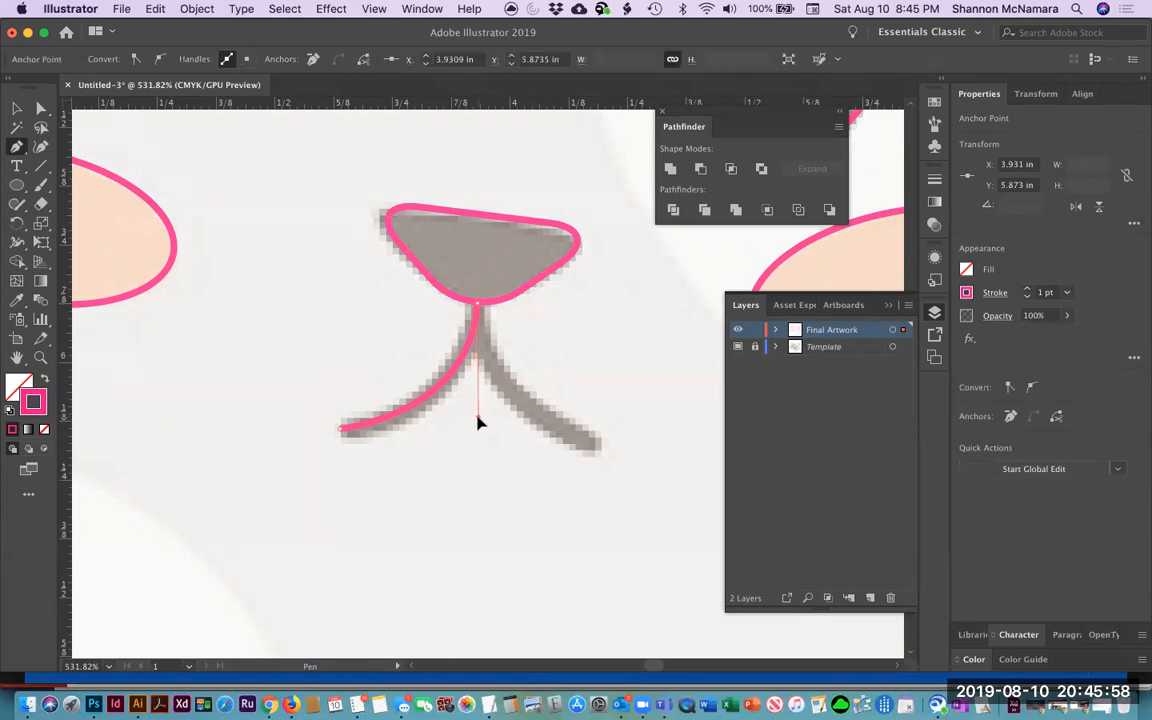
{"action": "left_click", "coordinate": [599, 455]}
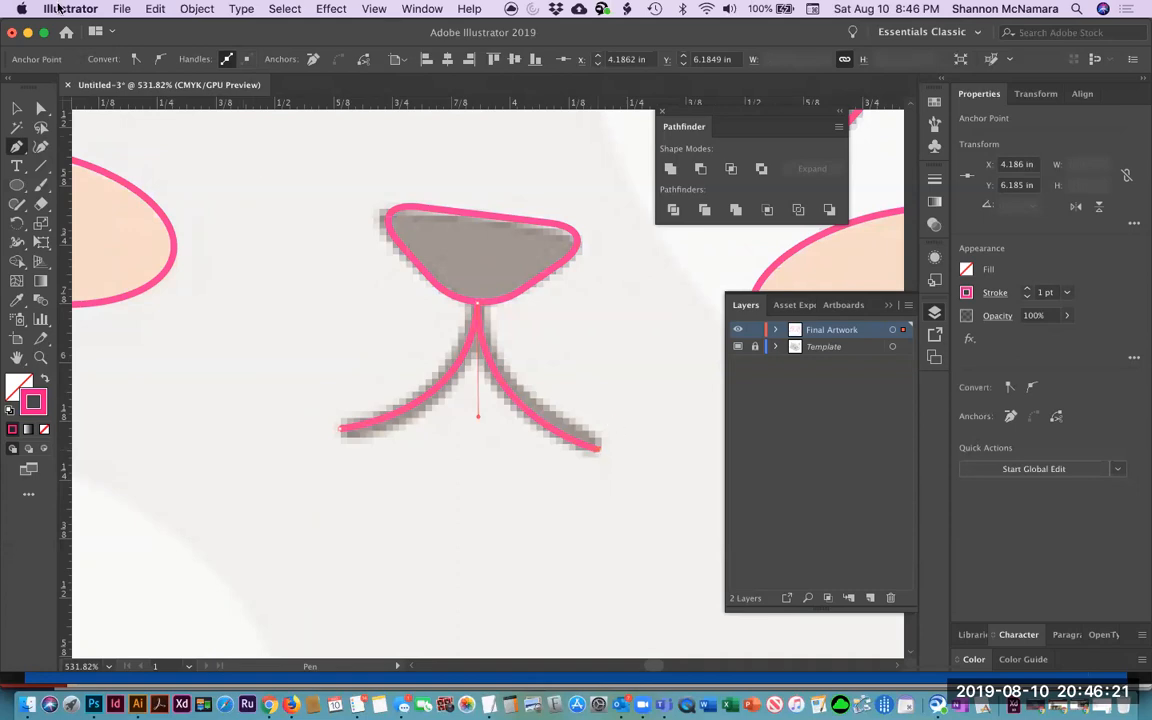
{"action": "left_click", "coordinate": [9, 113]}
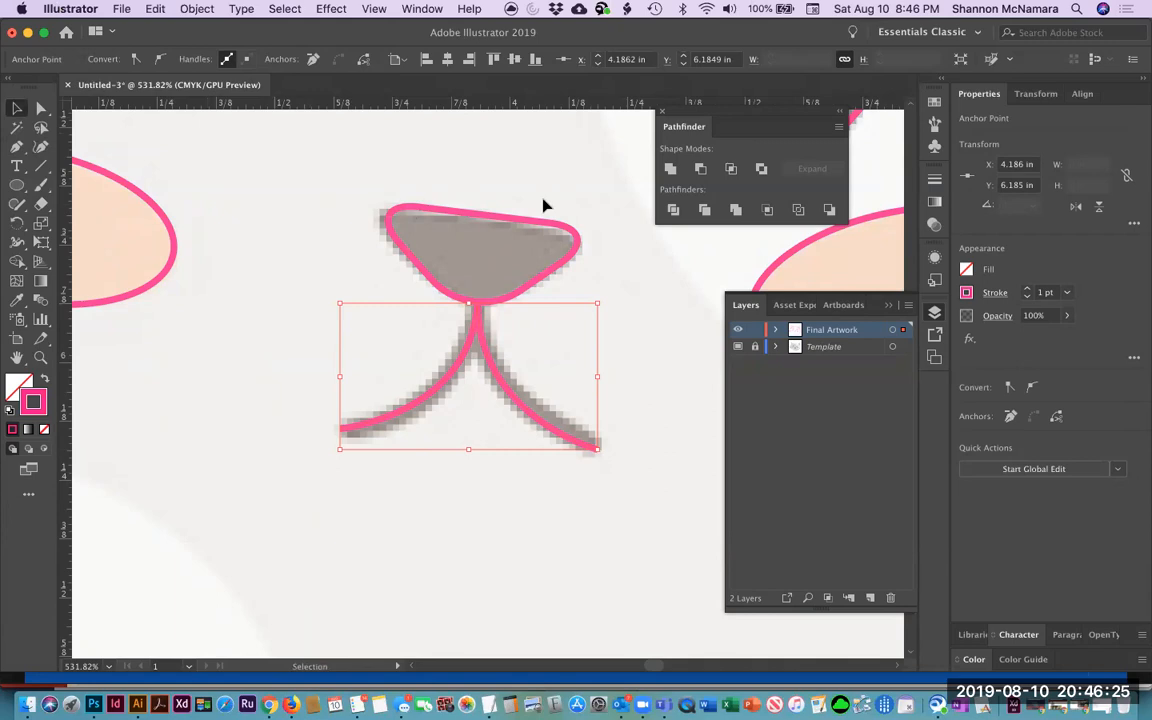
{"action": "left_click", "coordinate": [607, 291]}
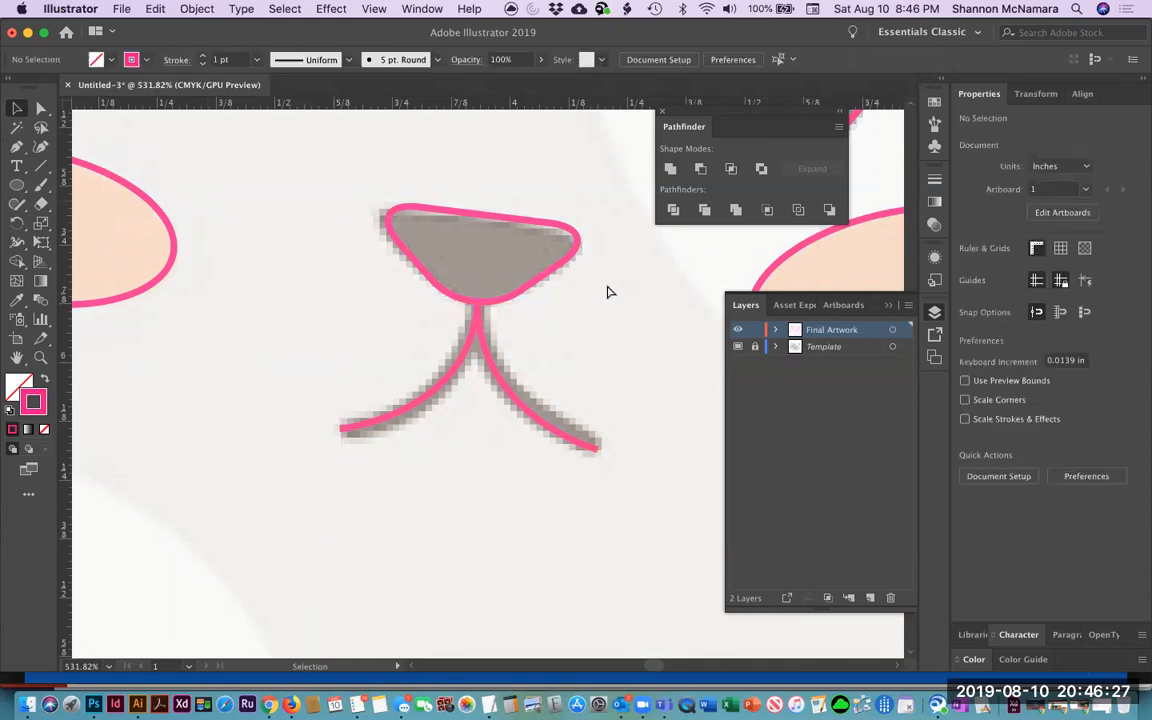
Add guides at the left edge of the right white patch and at the right and top edges of the lower left white patch.
{"action": "key", "text": "super+minus"}
{"action": "key", "text": "super+minus"}
{"action": "key", "text": "super+minus"}
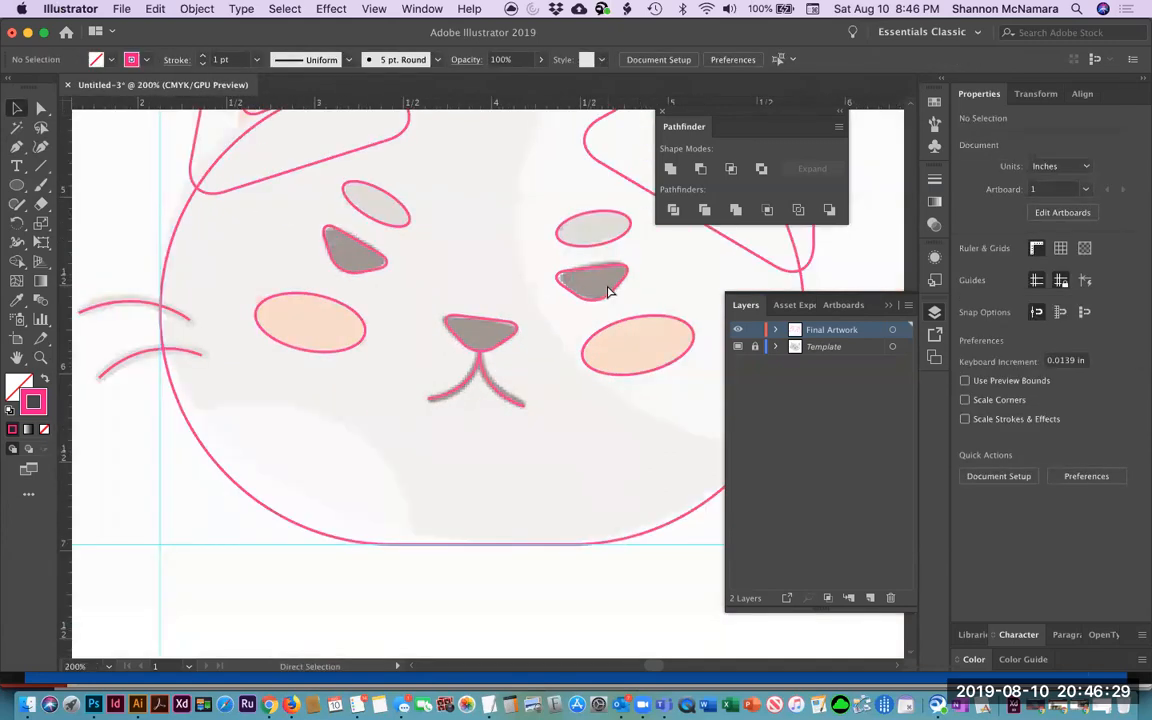
{"action": "left_click_drag", "start_coordinate": [599, 296], "coordinate": [409, 352]}
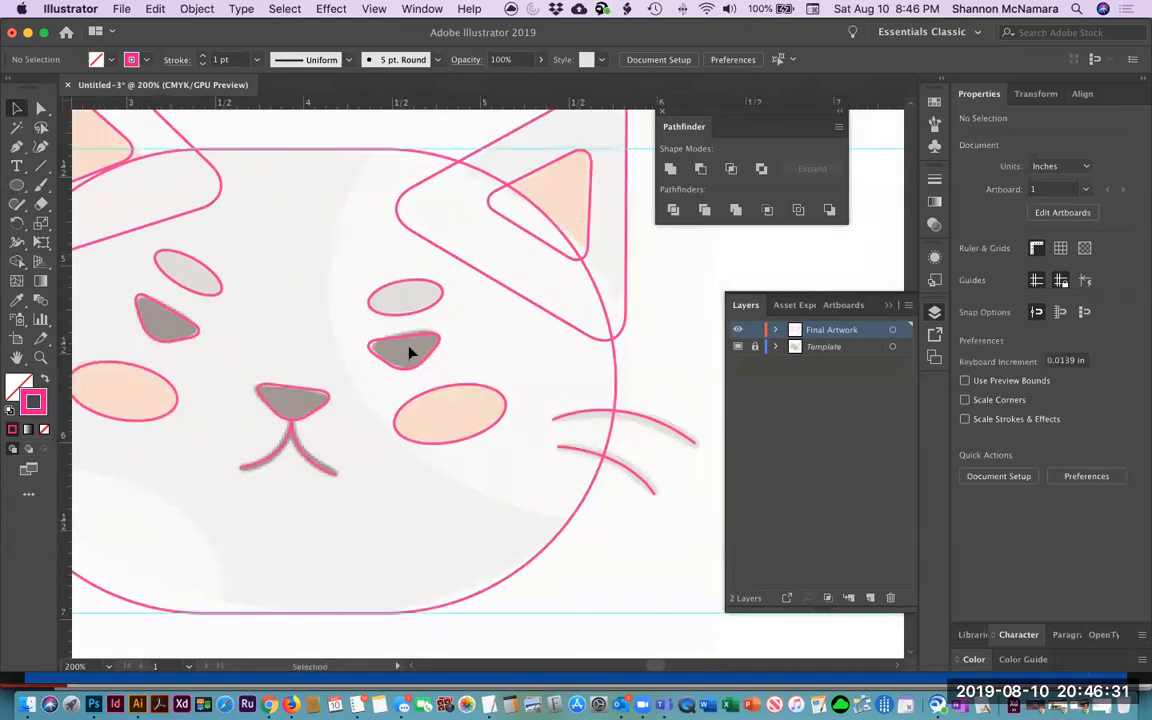
{"action": "key", "text": "super+minus"}
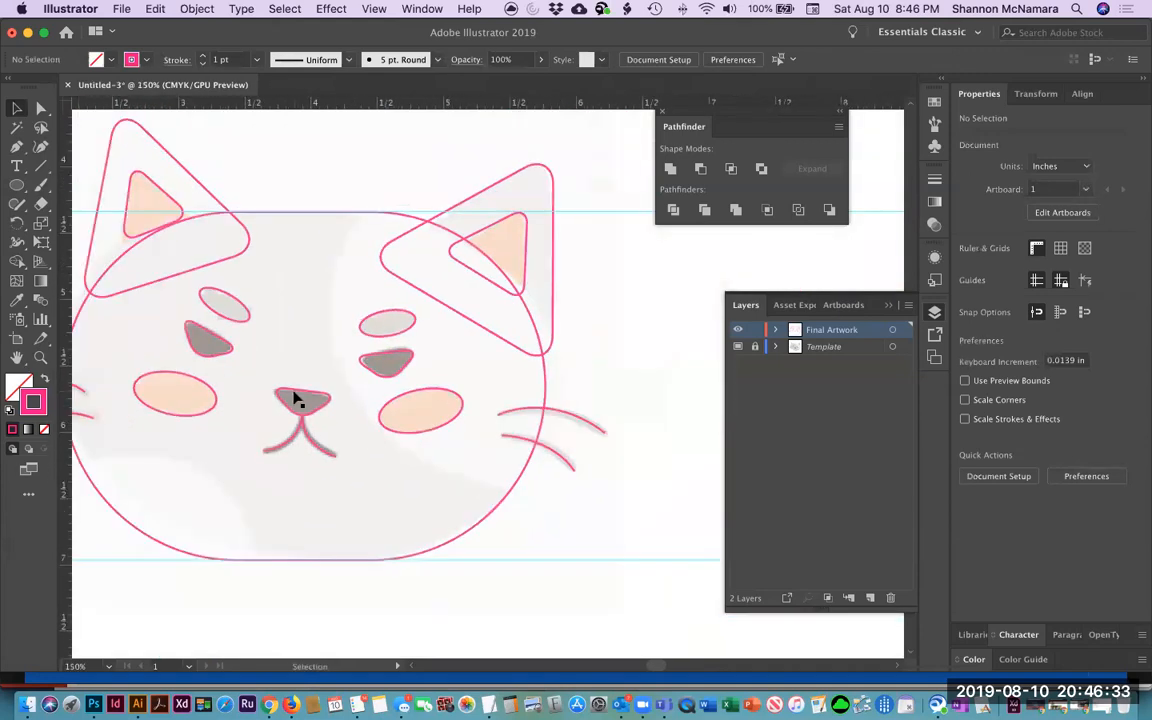
{"action": "left_click_drag", "start_coordinate": [295, 400], "coordinate": [380, 368]}
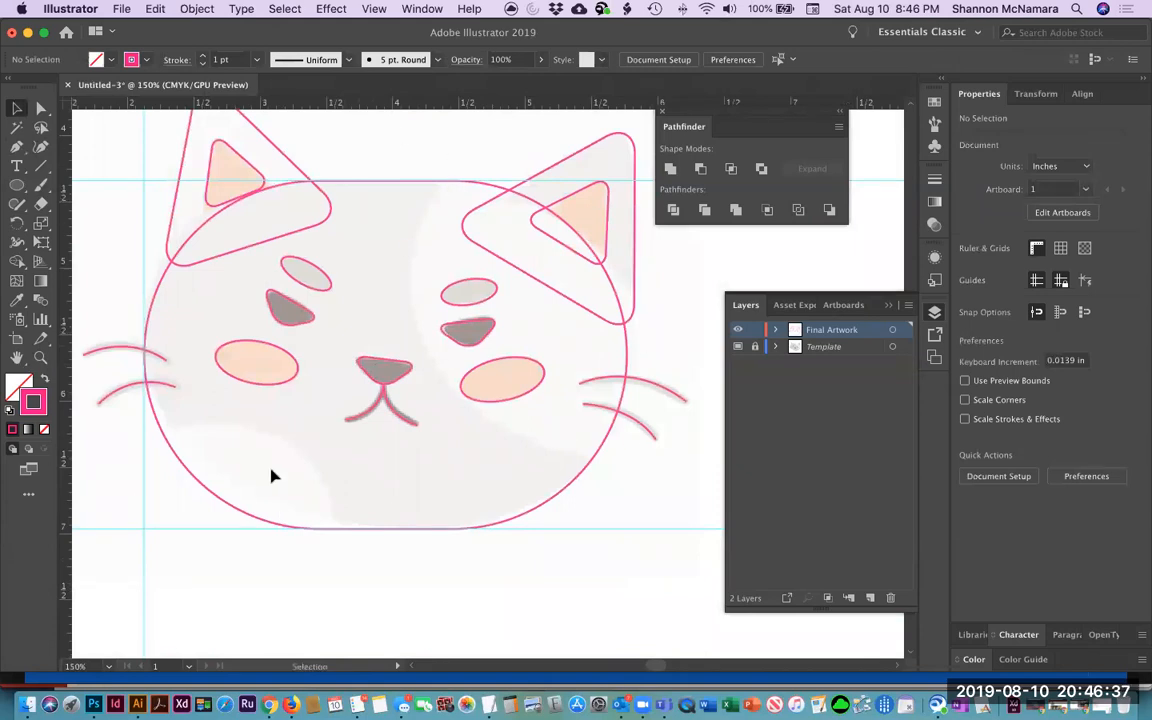
{"action": "left_click", "coordinate": [14, 189]}
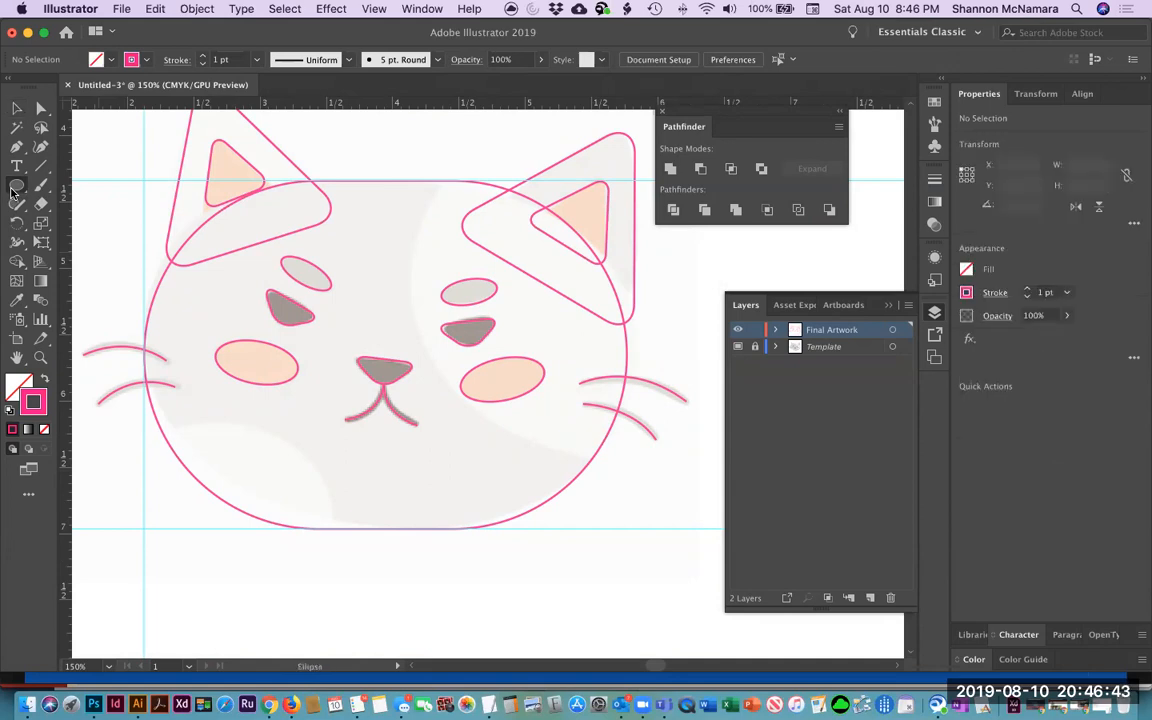
{"action": "key", "text": "super+minus"}
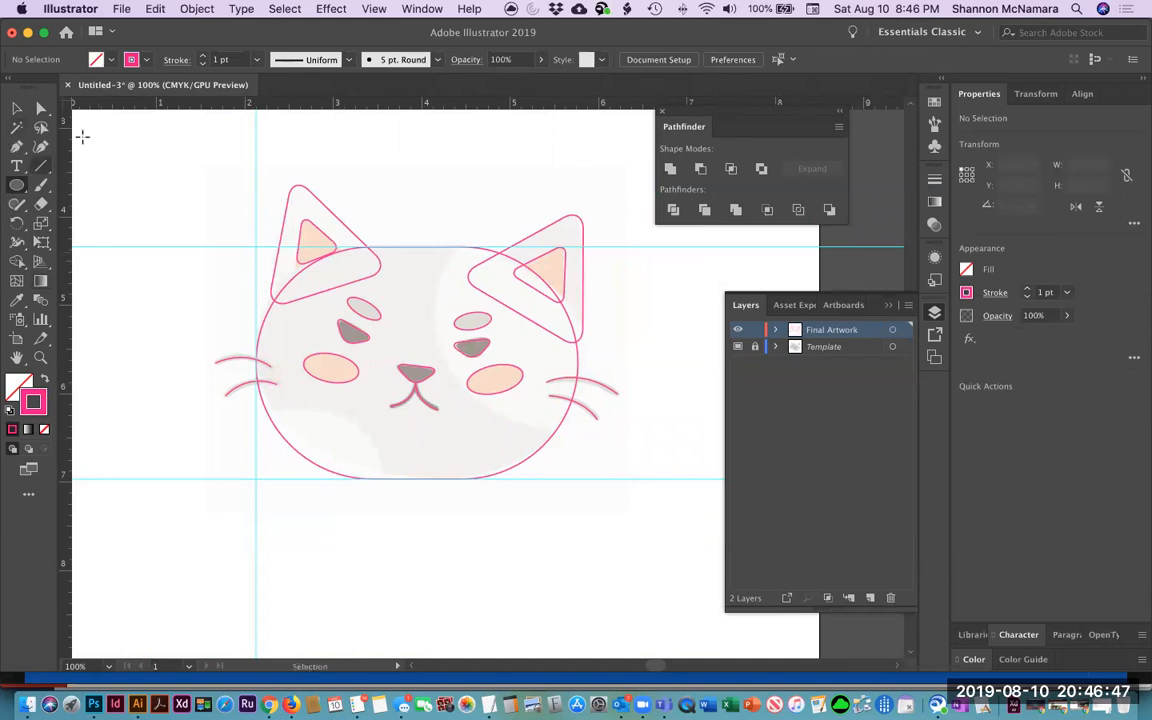
{"action": "left_click", "coordinate": [15, 107]}
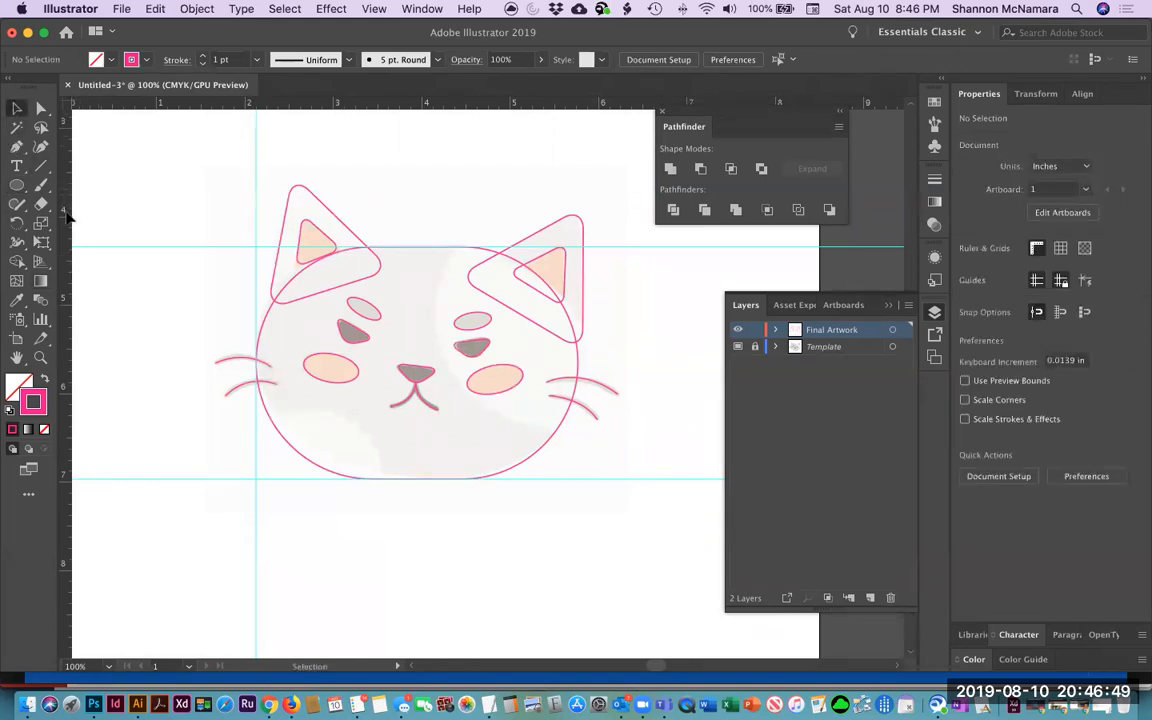
{"action": "left_click_drag", "start_coordinate": [68, 235], "coordinate": [432, 226]}
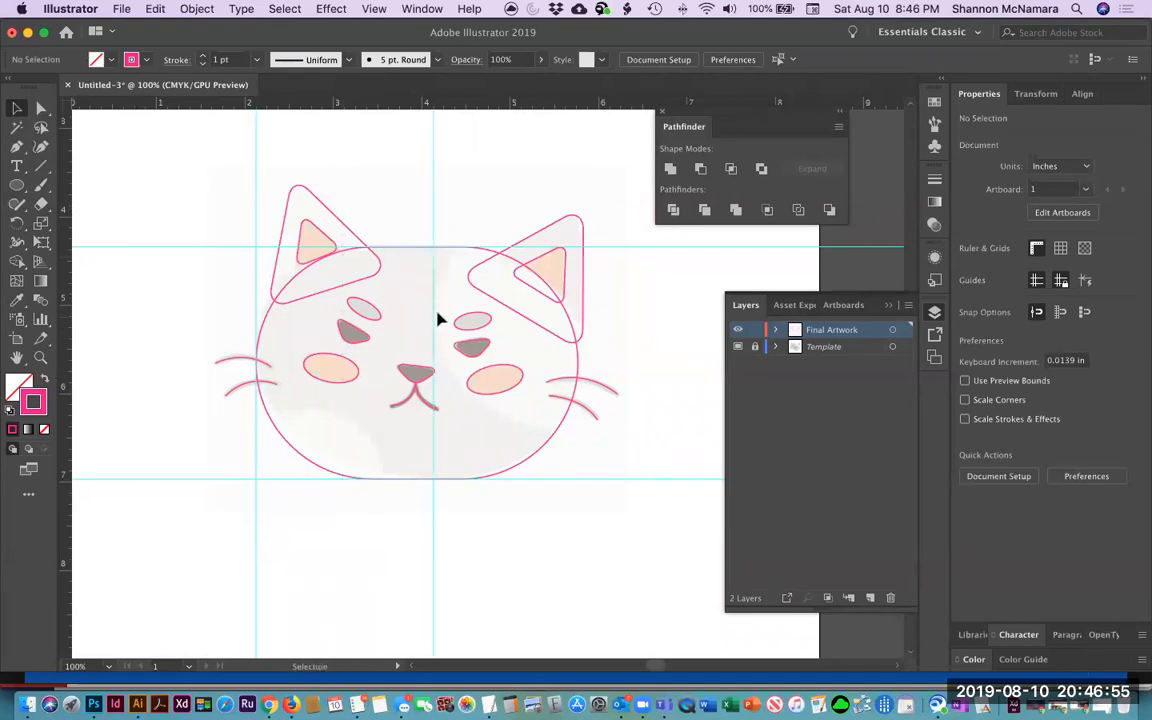
{"action": "left_click_drag", "start_coordinate": [311, 107], "coordinate": [383, 393]}
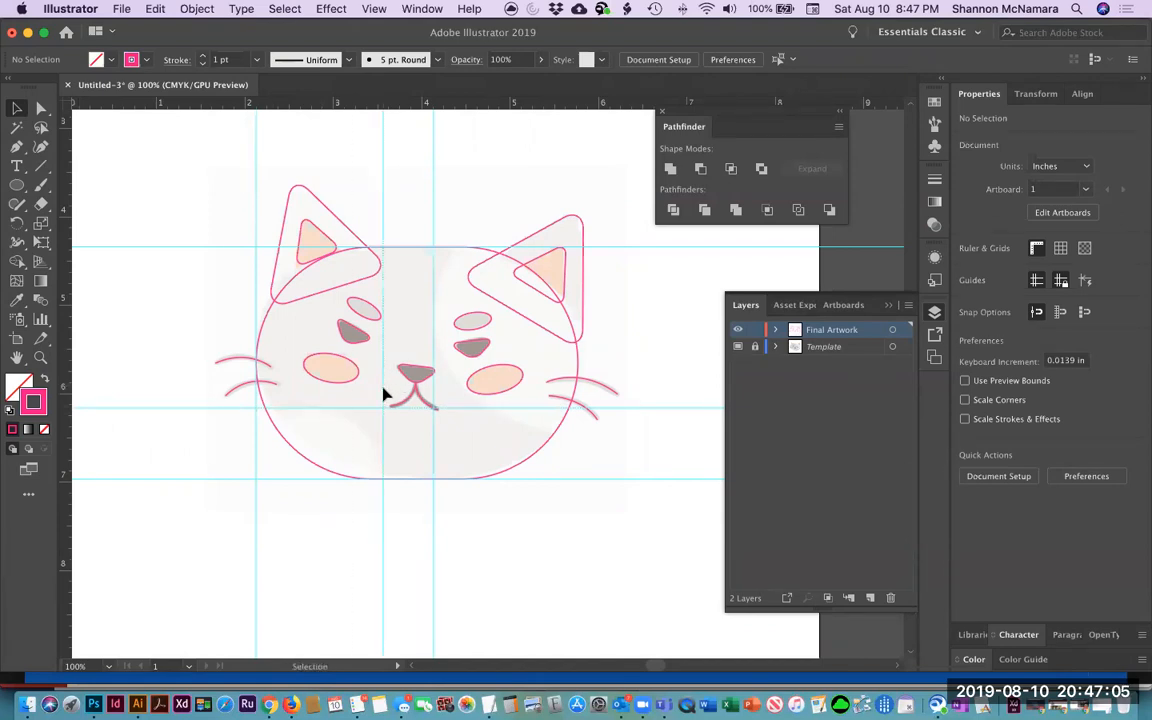
Draw an ellipse about 3.13 by 2.80 in over the right white patch, starting from the vertical guide at its left edge.
{"action": "left_click", "coordinate": [16, 185]}
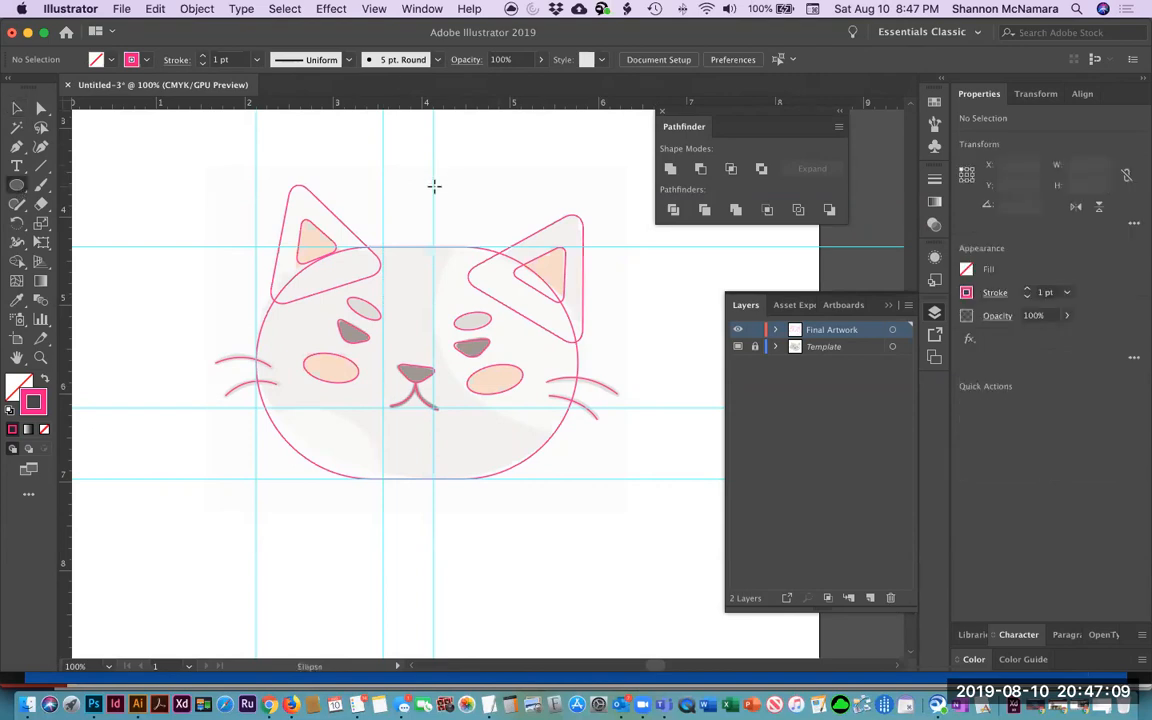
{"action": "left_click_drag", "start_coordinate": [434, 186], "coordinate": [710, 433]}
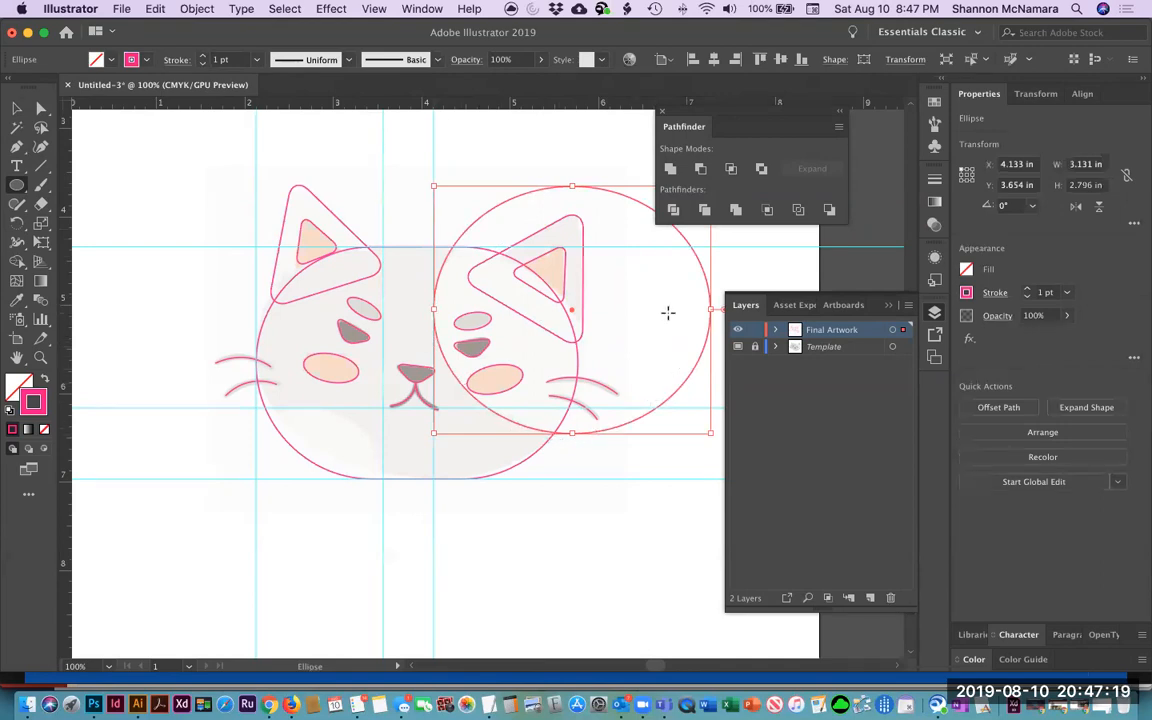
{"action": "left_click", "coordinate": [17, 108]}
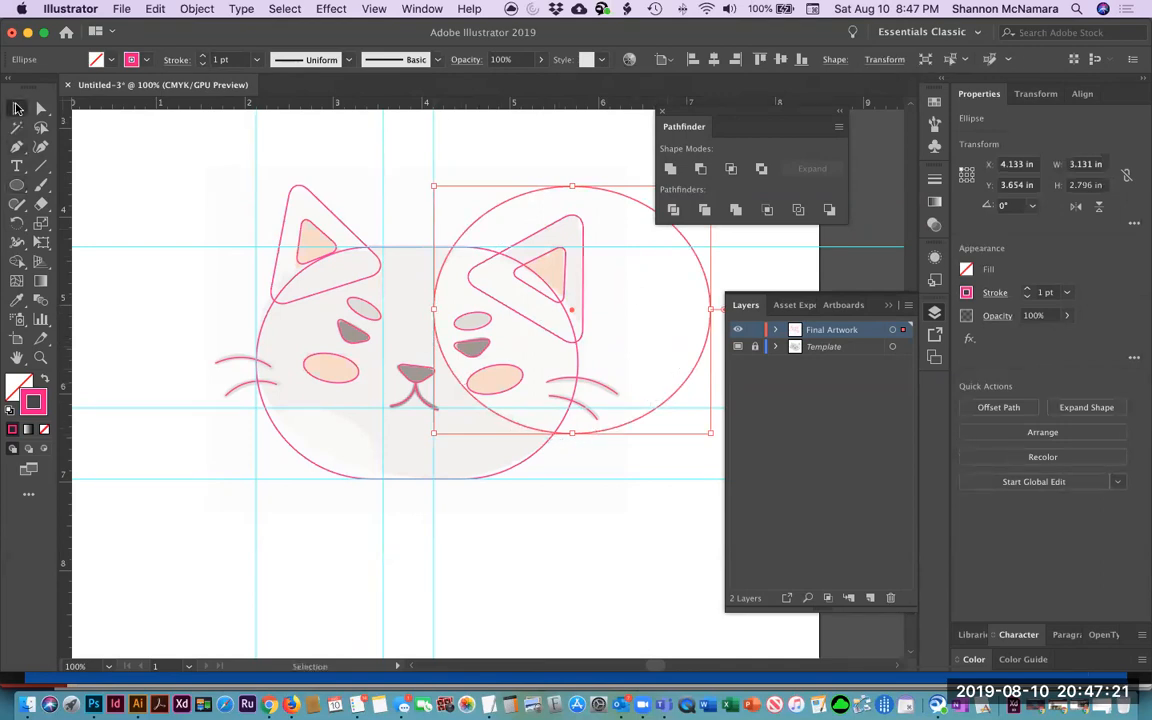
Draw an ellipse about 1.58 by 1.55 in over the lower left white patch between the guides and widen it outward to the left.
{"action": "left_click", "coordinate": [150, 170]}
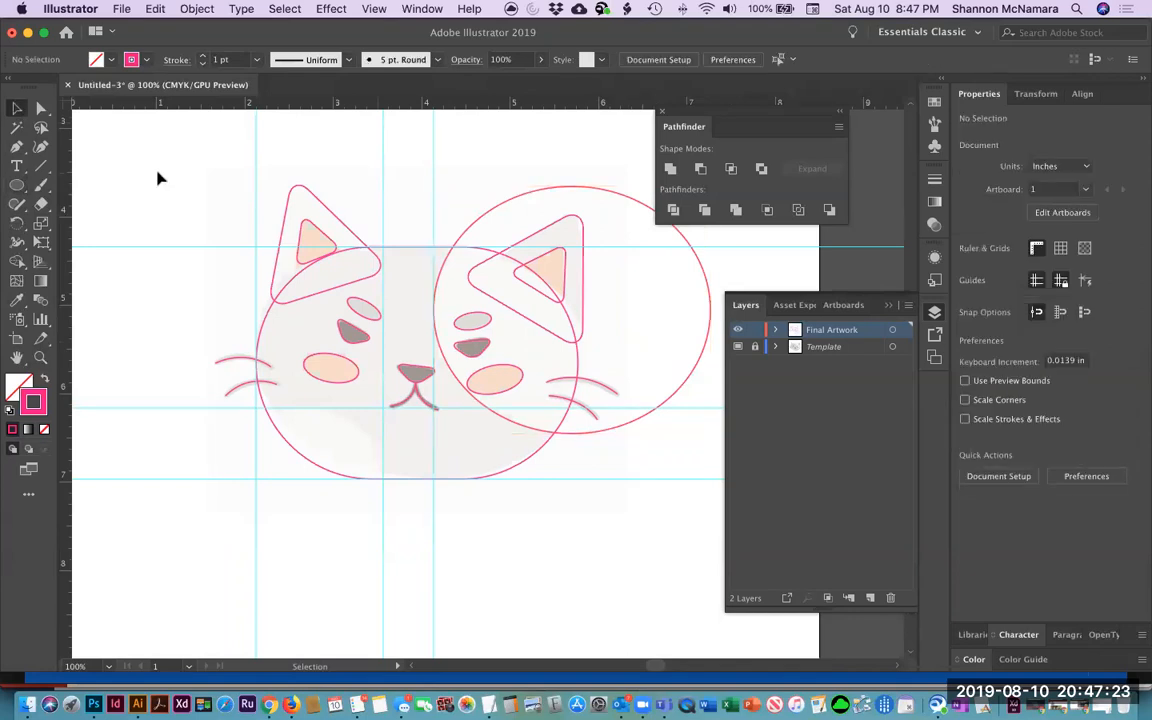
{"action": "left_click", "coordinate": [17, 185]}
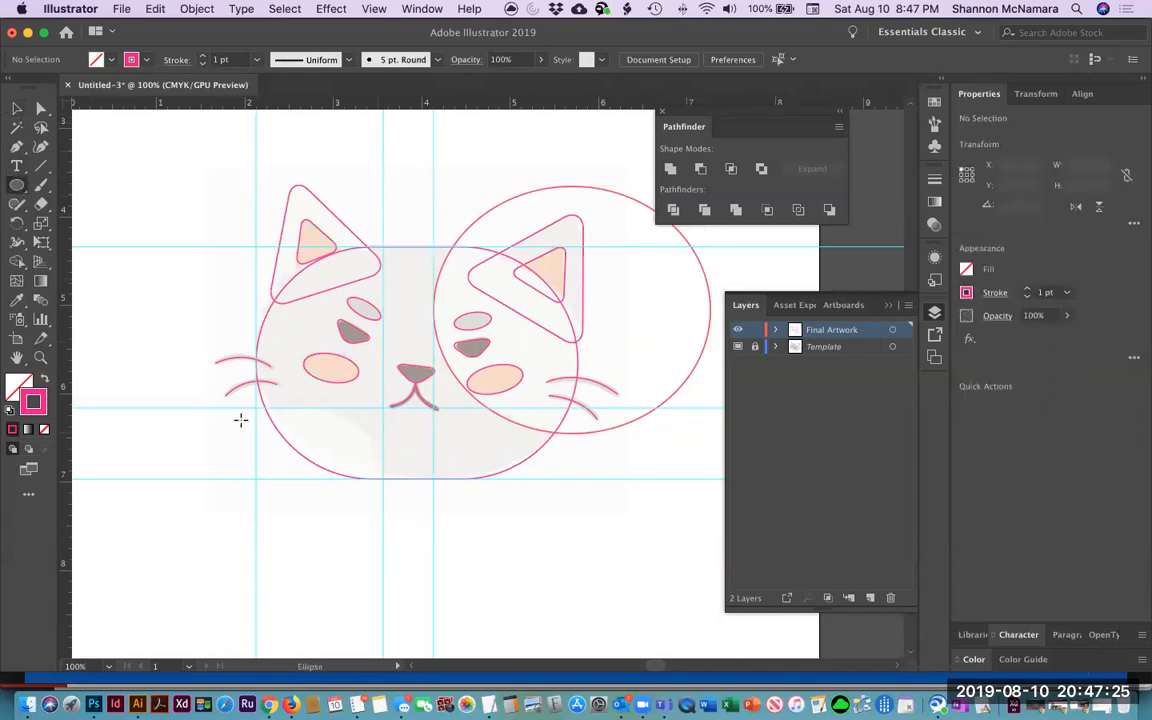
{"action": "left_click_drag", "start_coordinate": [242, 410], "coordinate": [381, 544]}
{"action": "key", "text": "v"}
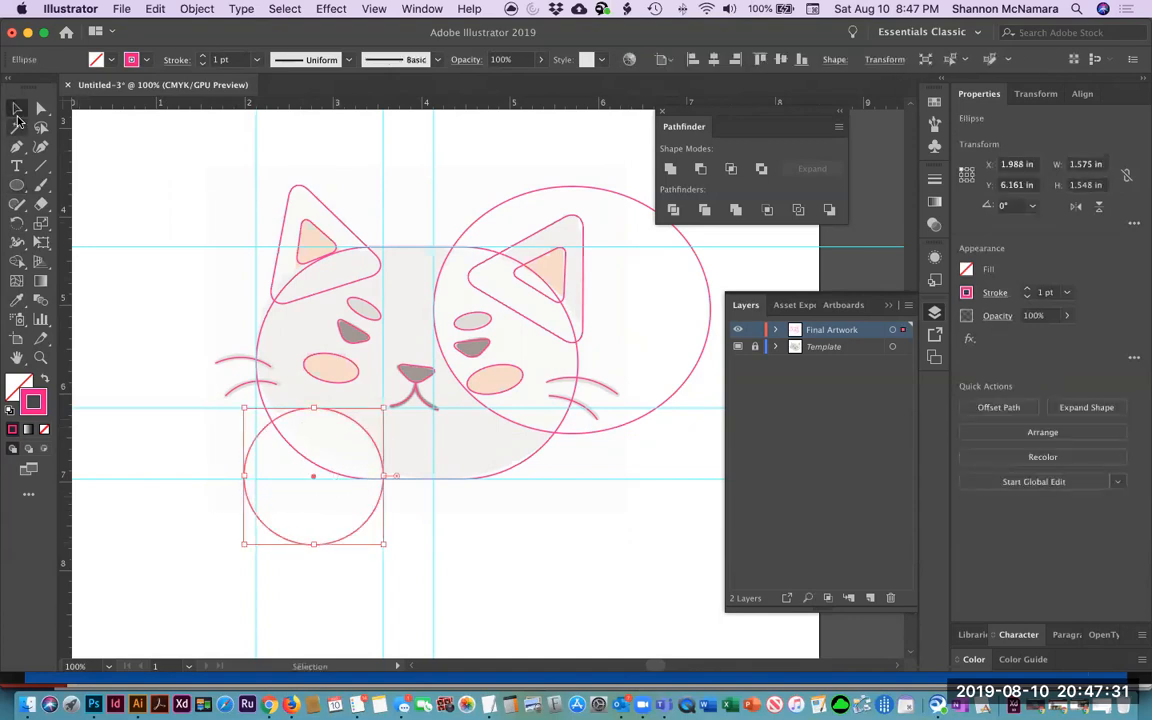
{"action": "left_click_drag", "start_coordinate": [244, 408], "coordinate": [223, 407]}
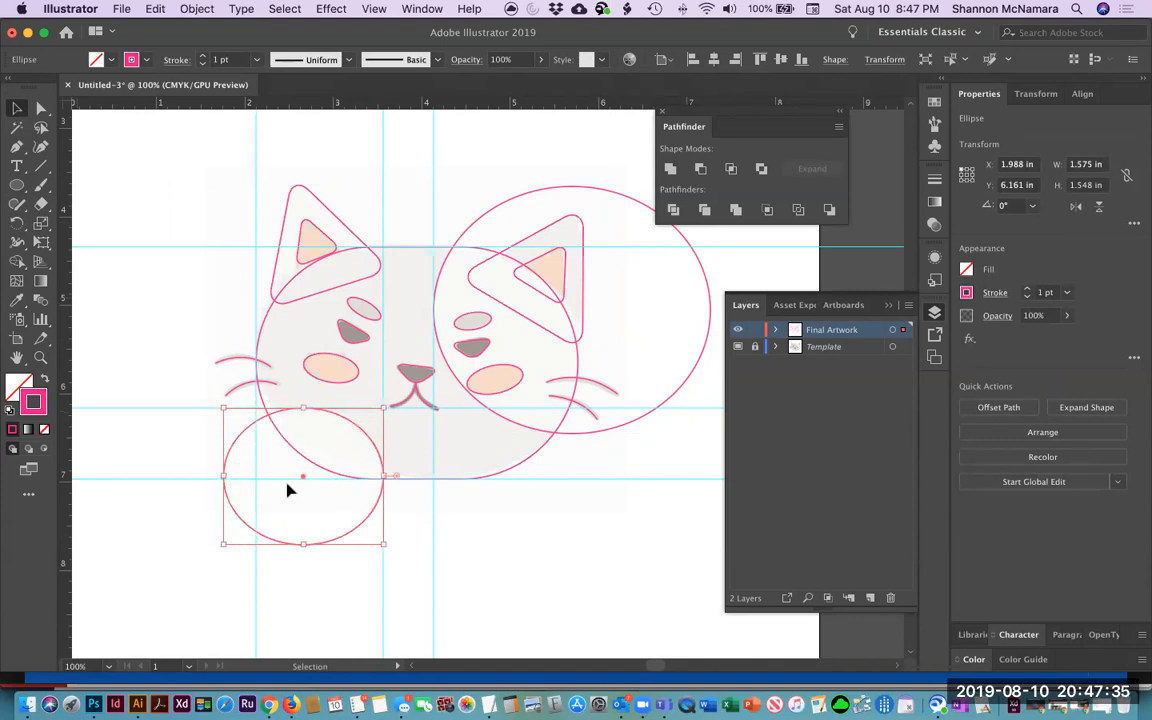
{"action": "left_click", "coordinate": [538, 513]}
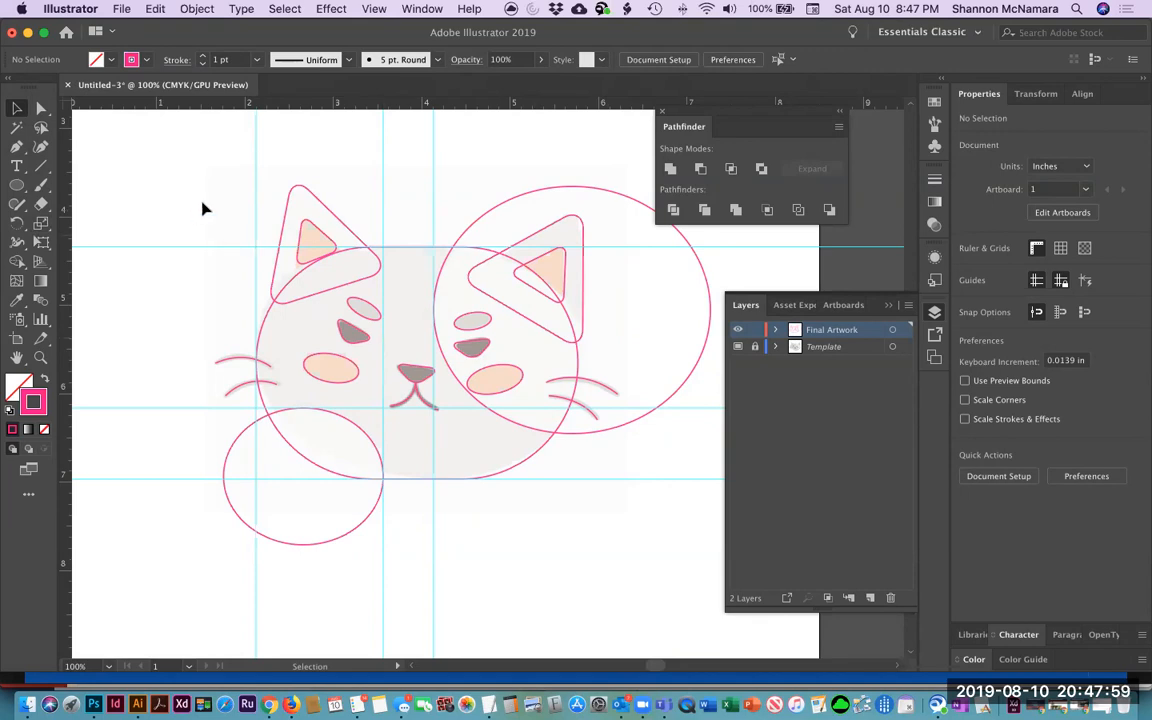
{"action": "left_click", "coordinate": [935, 104]}
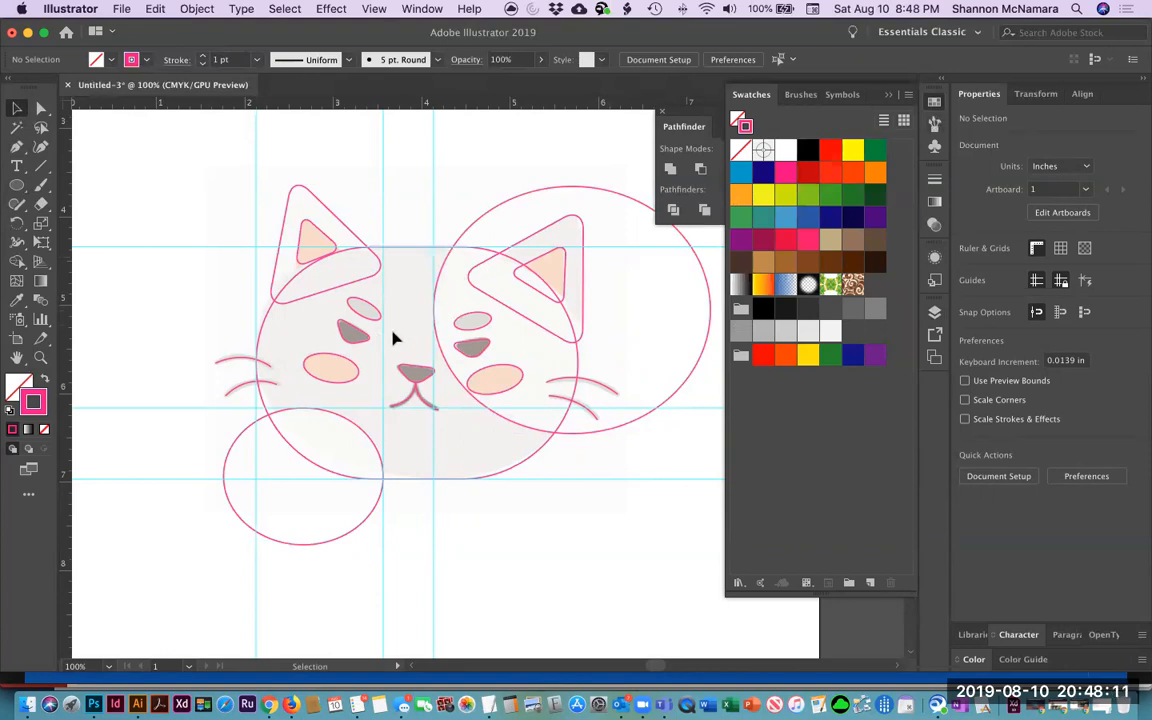
{"action": "left_click", "coordinate": [887, 97]}
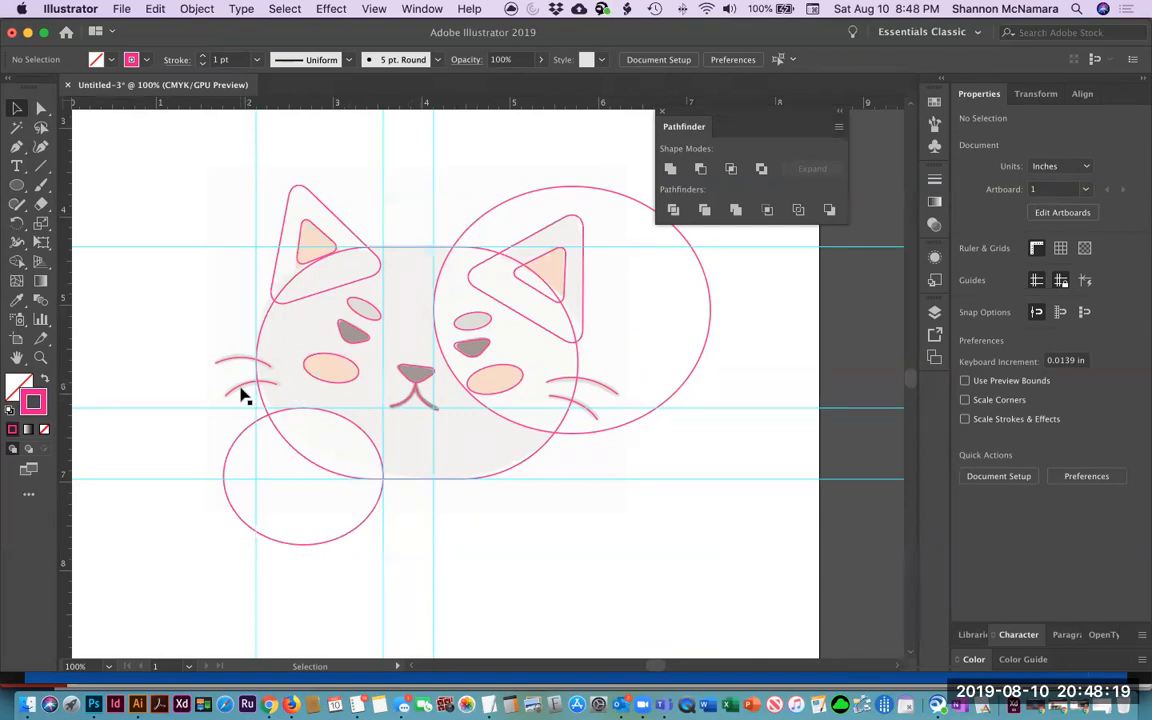
Fill the nose shape with the gray sampled from the template's nose using the Eyedropper, replacing its pink outline, and deselect it.
{"action": "left_click", "coordinate": [425, 382]}
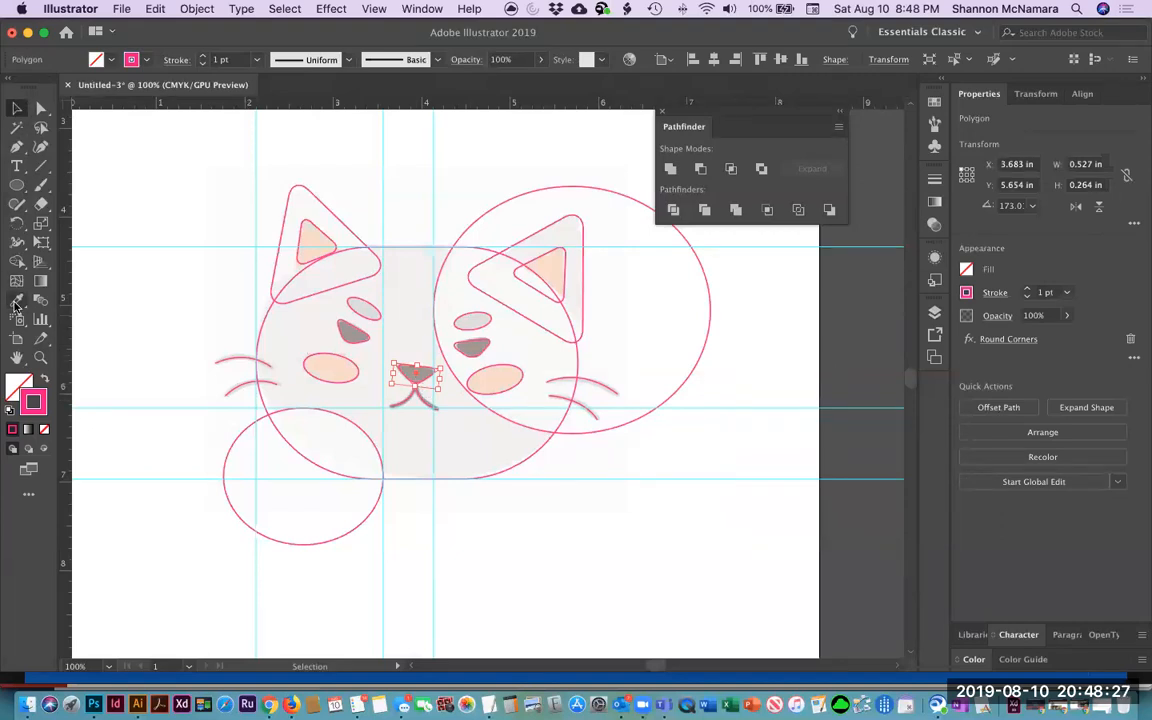
{"action": "left_click", "coordinate": [16, 302]}
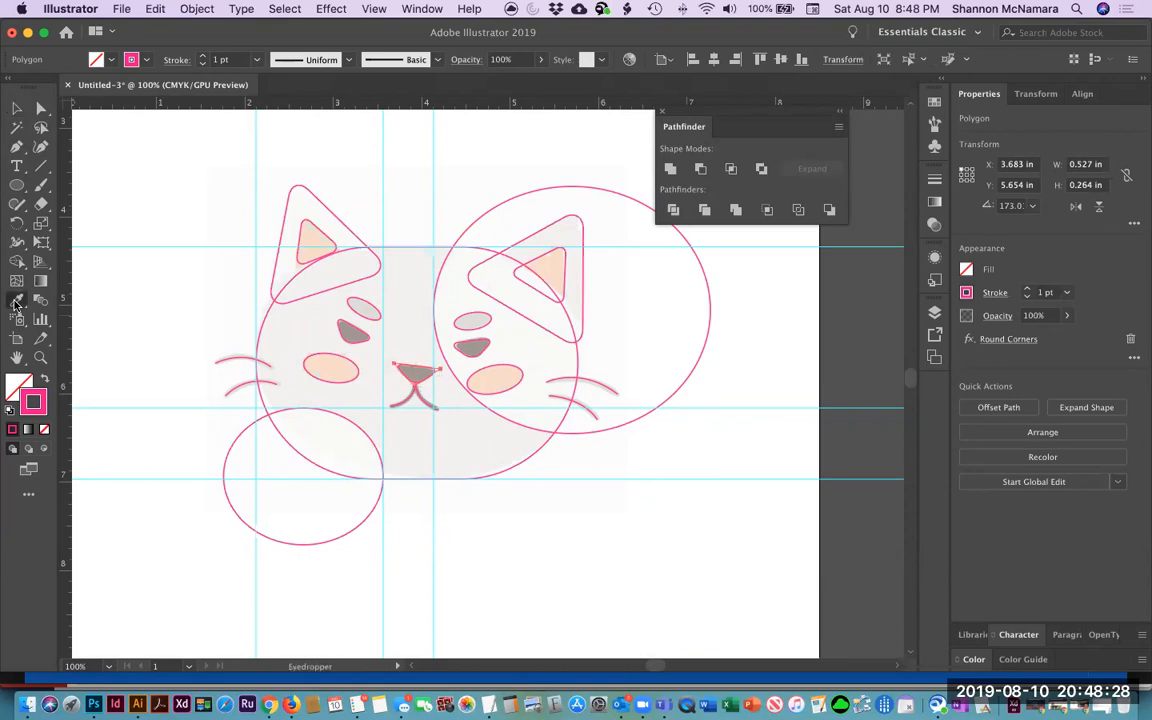
{"action": "left_click", "coordinate": [423, 370]}
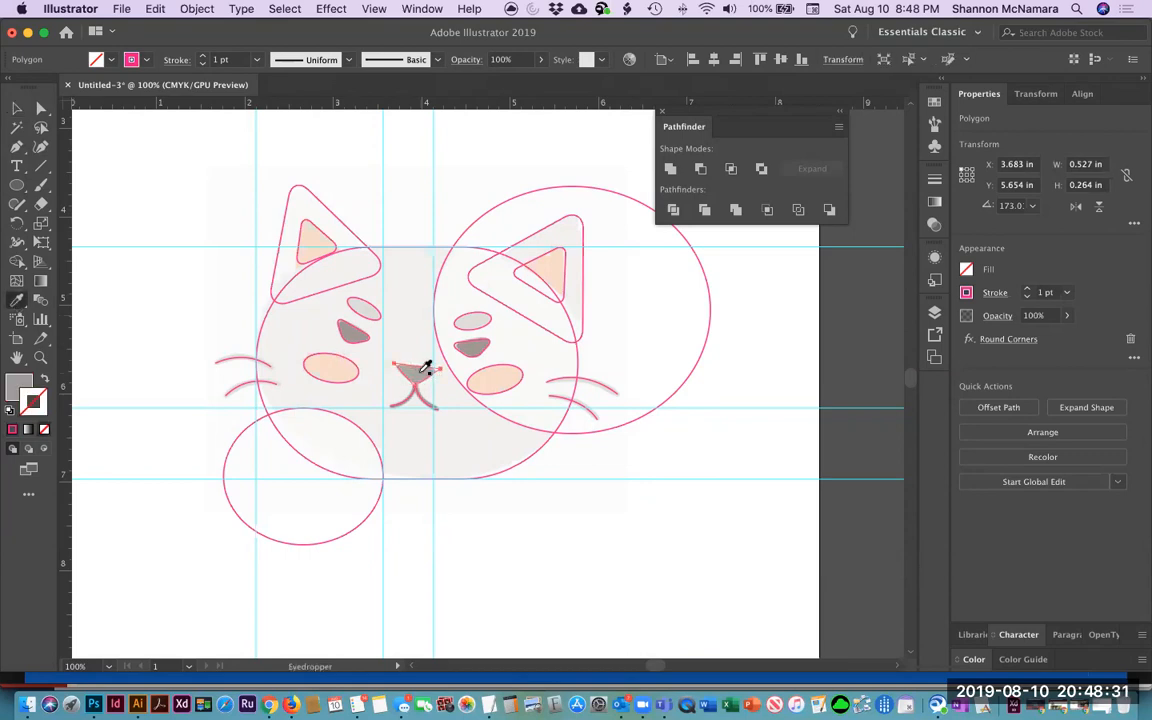
{"action": "left_click", "coordinate": [16, 107]}
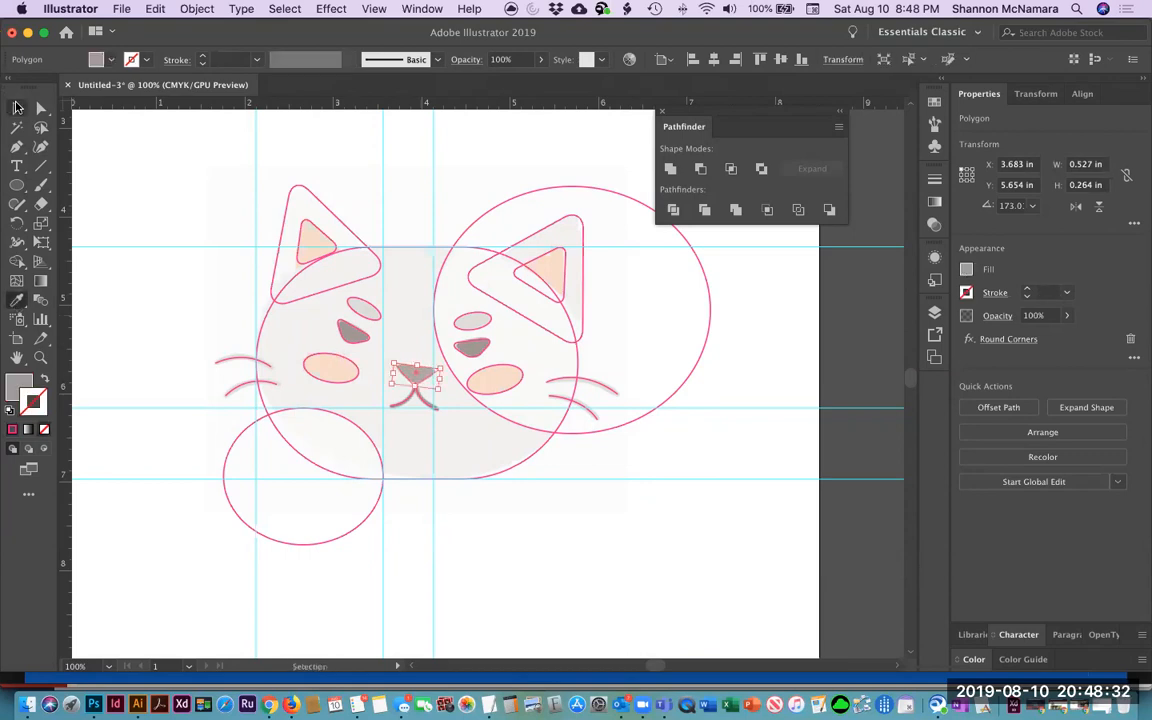
{"action": "left_click", "coordinate": [545, 537]}
Fill both eye shapes with the dark gray sampled from the template's left eye using the Eyedropper, and deselect them.
{"action": "key", "text": "z"}
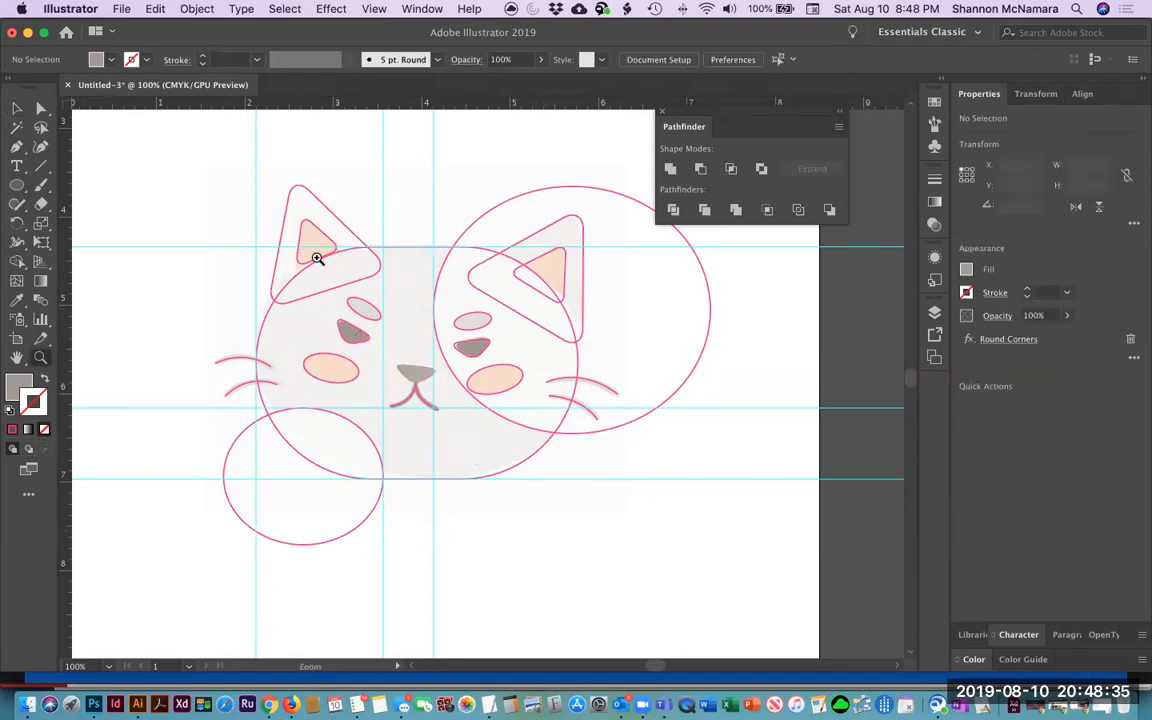
{"action": "left_click", "coordinate": [567, 511]}
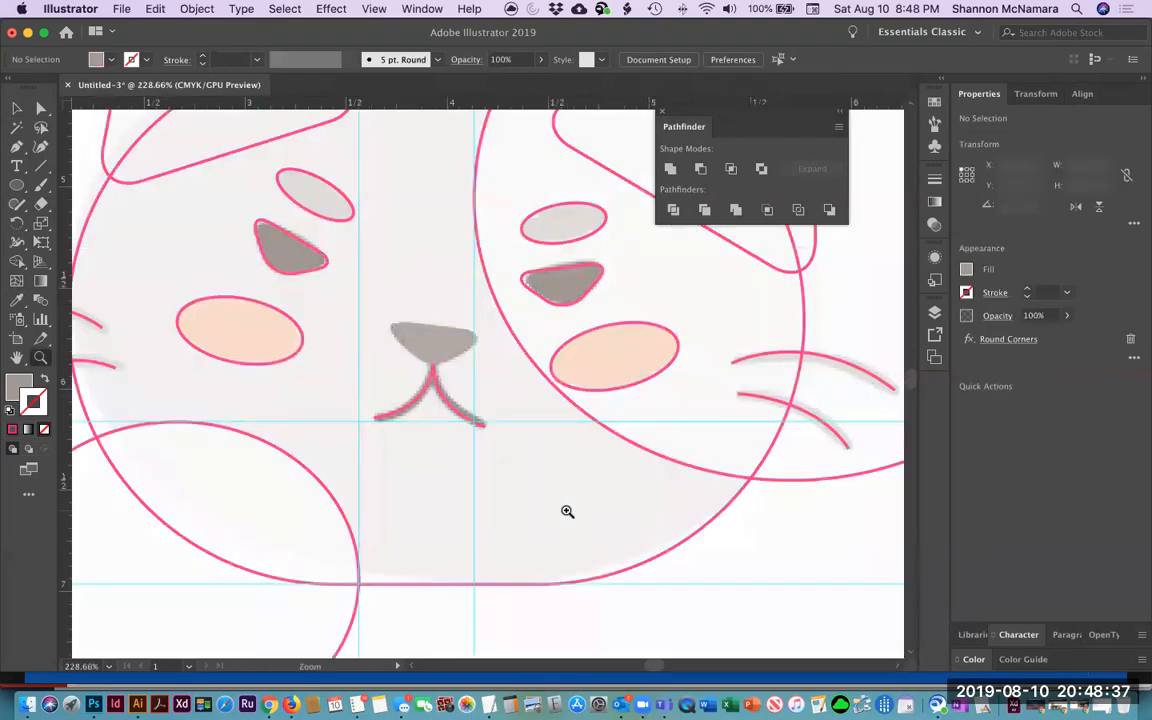
{"action": "key", "text": "v"}
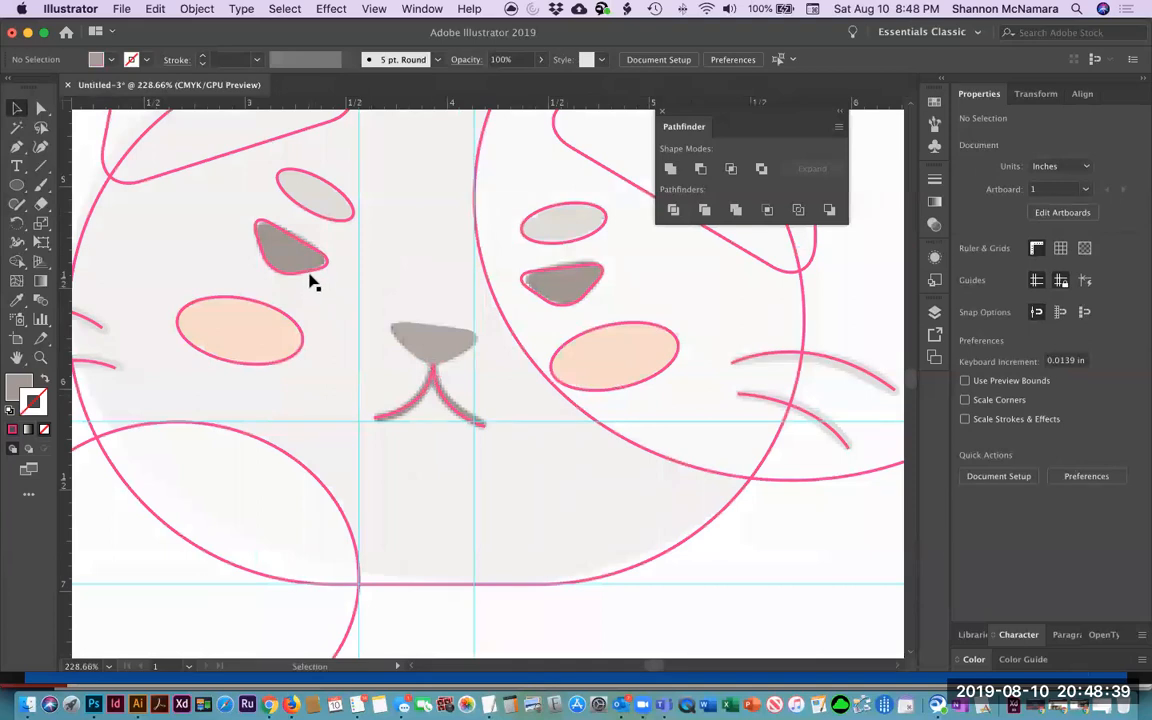
{"action": "left_click", "coordinate": [308, 268]}
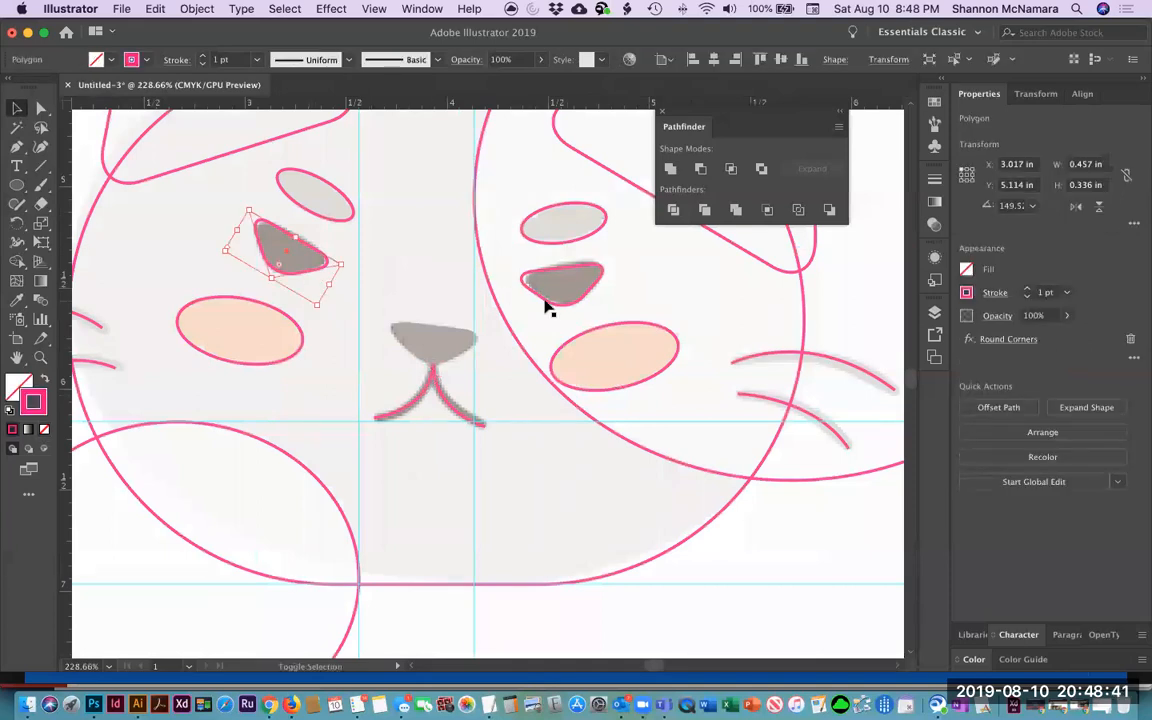
{"action": "left_click", "coordinate": [545, 305], "text": "shift"}
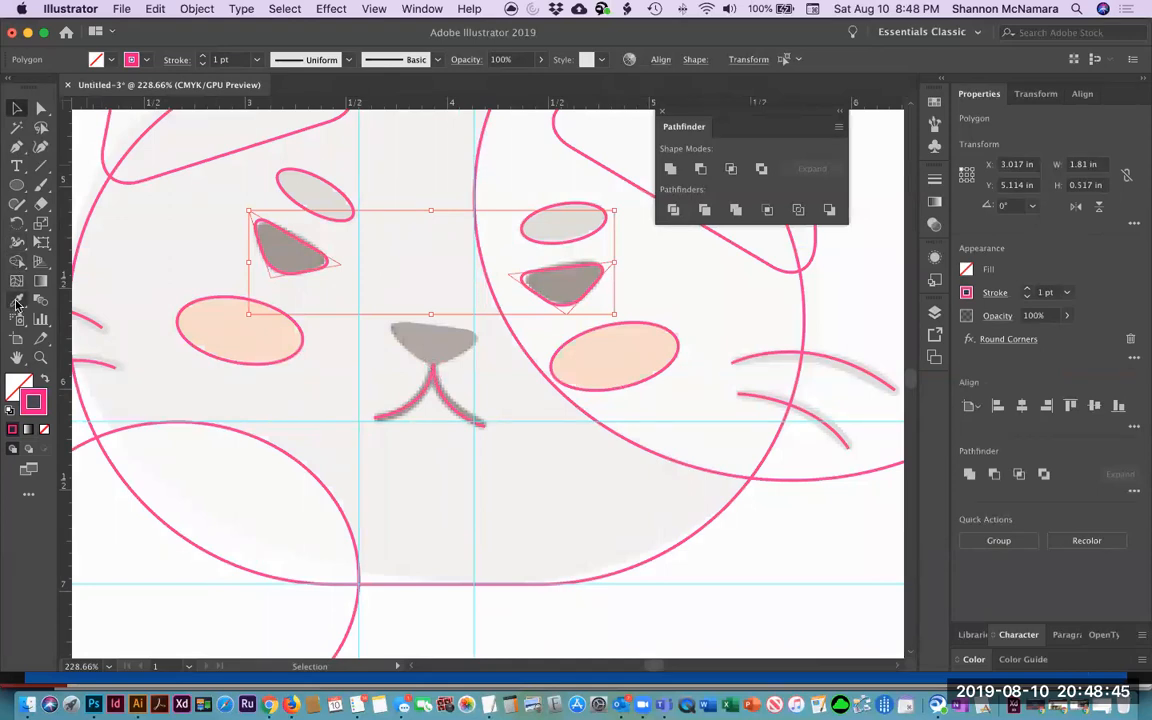
{"action": "left_click", "coordinate": [17, 302]}
{"action": "left_click", "coordinate": [283, 240]}
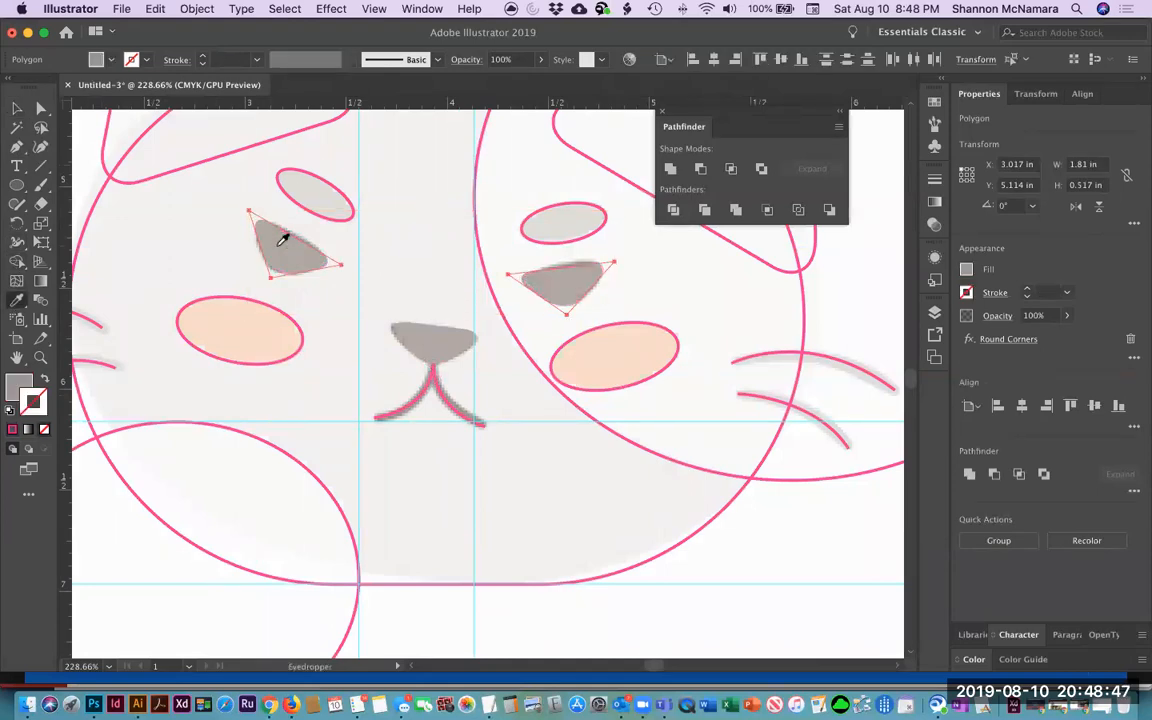
{"action": "left_click", "coordinate": [17, 108]}
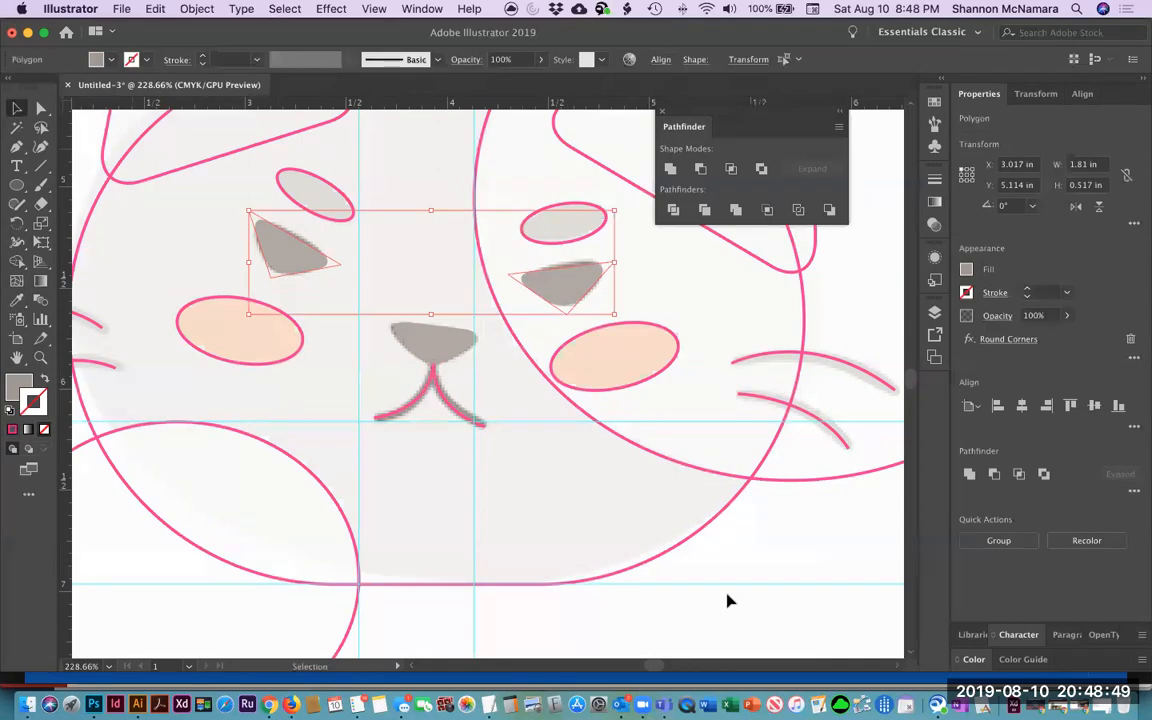
{"action": "left_click", "coordinate": [864, 565]}
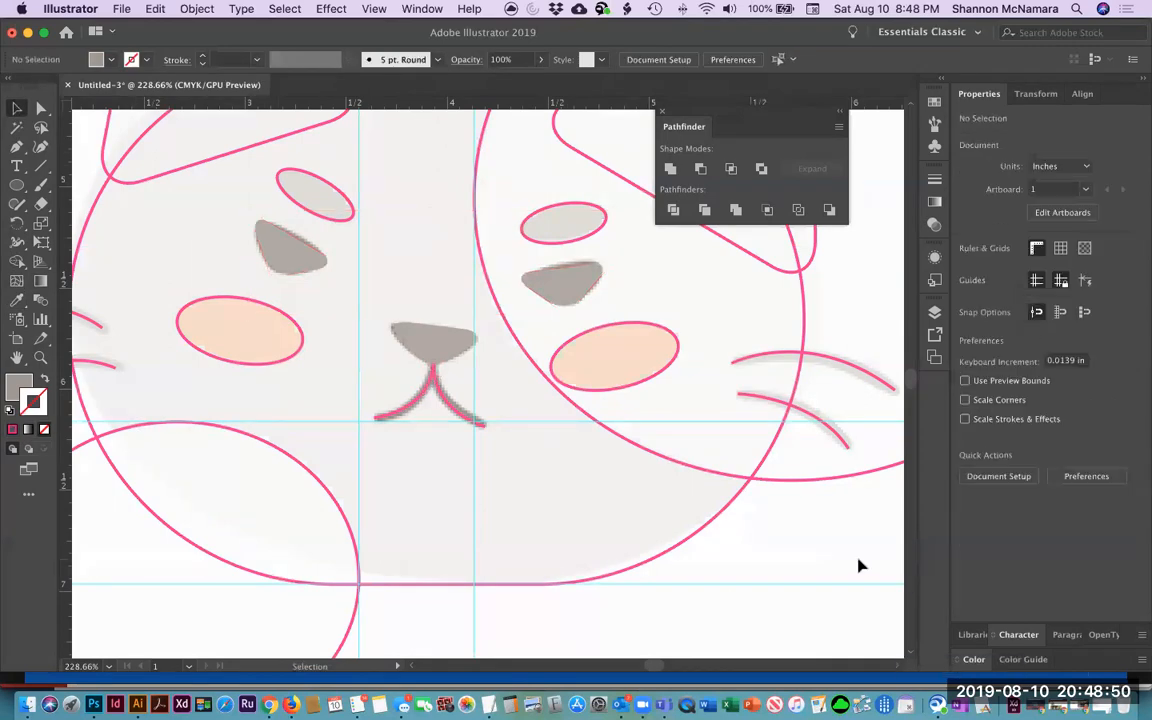
Fill both cheek ellipses with the peach color sampled from the template's left cheek using the Eyedropper.
{"action": "left_click", "coordinate": [590, 338]}
{"action": "left_click", "coordinate": [237, 302], "text": "shift"}
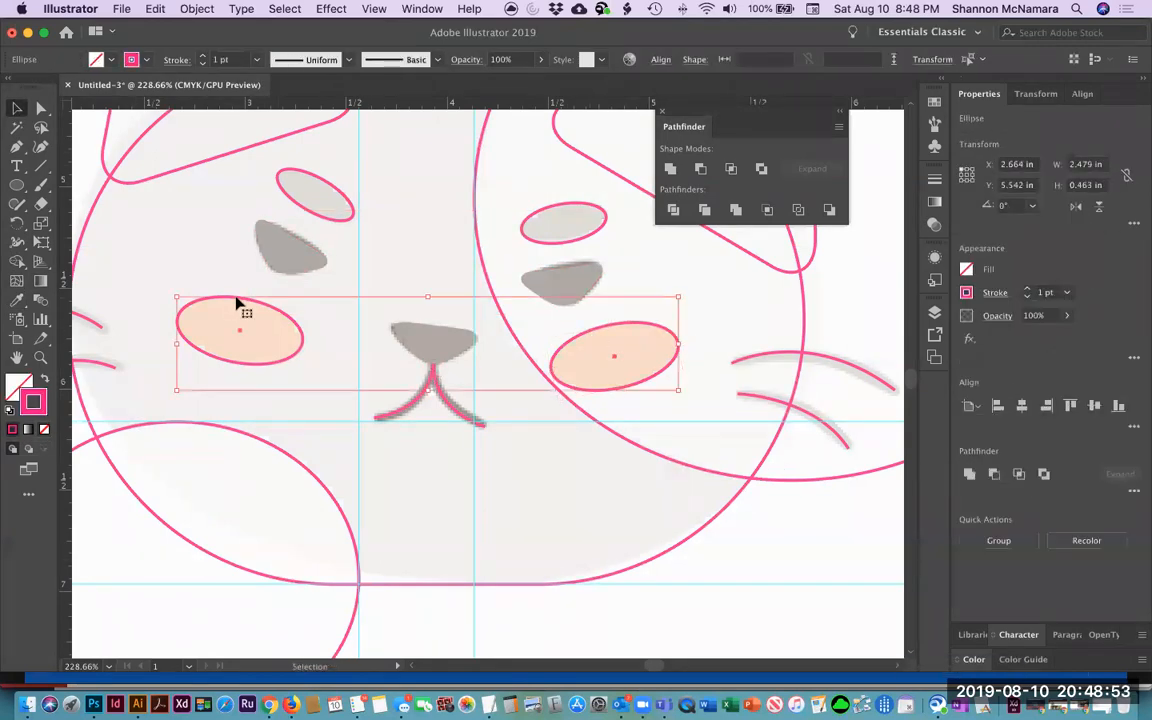
{"action": "left_click", "coordinate": [17, 299]}
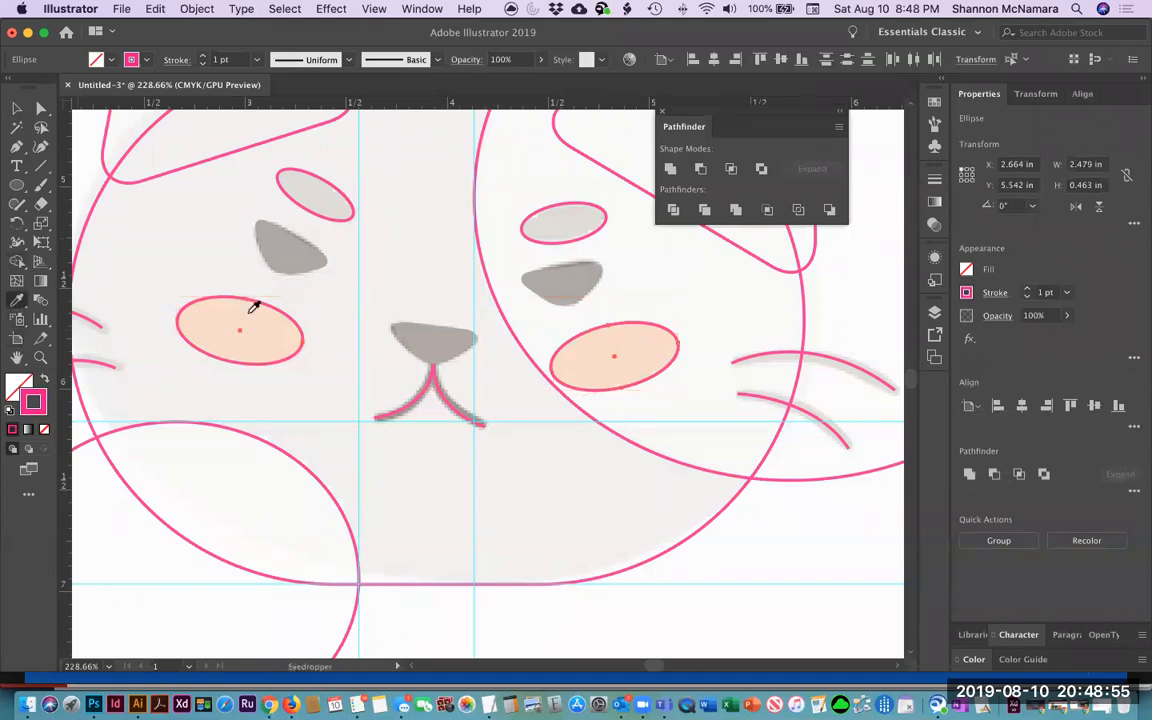
{"action": "left_click", "coordinate": [223, 305]}
{"action": "left_click", "coordinate": [17, 110]}
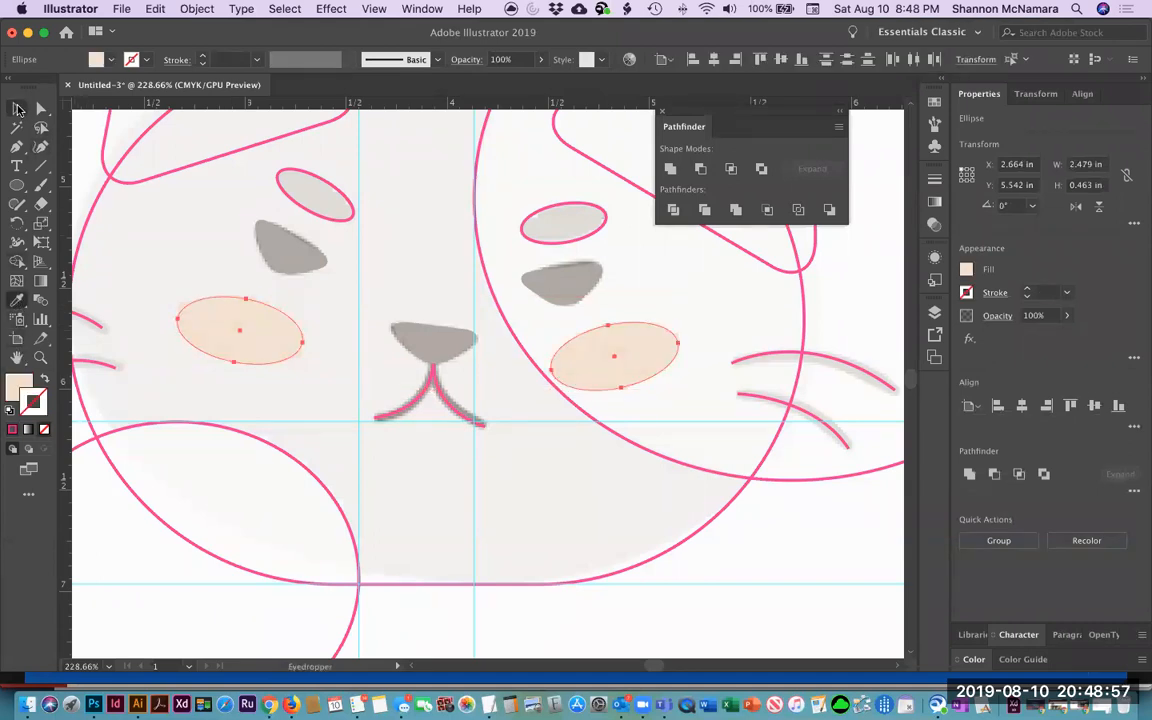
Fill both eyebrow ellipses with the light gray sampled from the template's left eyebrow using the Eyedropper, and deselect them.
{"action": "left_click", "coordinate": [531, 221]}
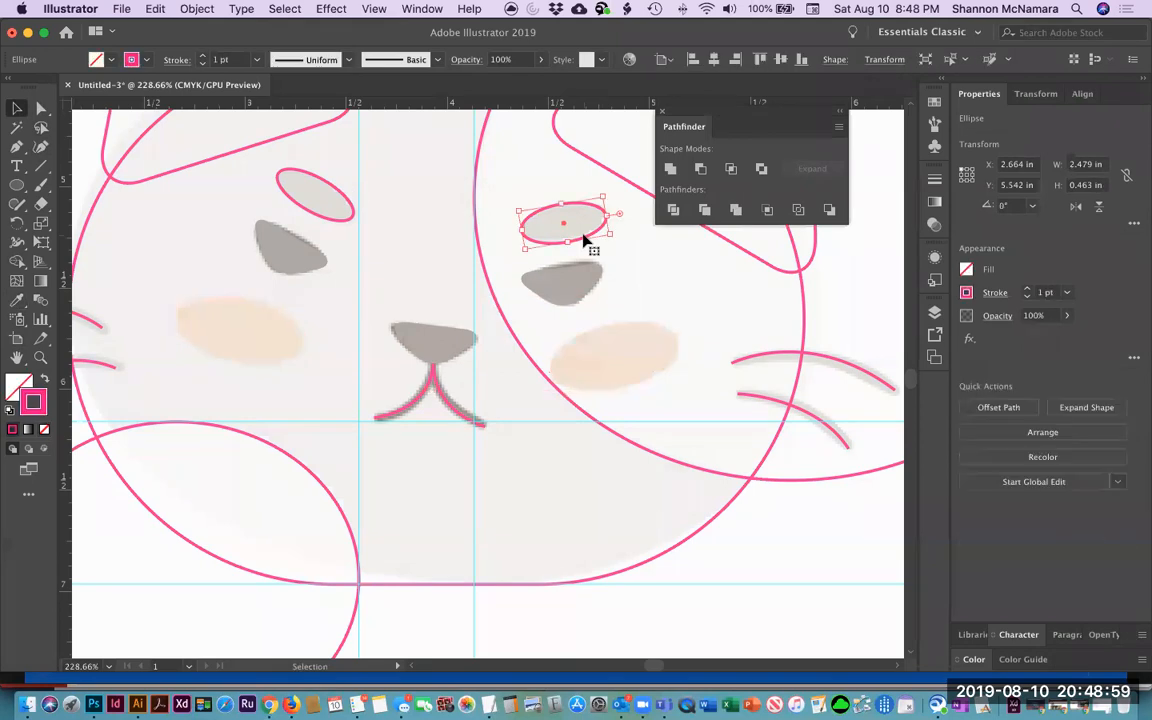
{"action": "left_click", "coordinate": [330, 205], "text": "shift"}
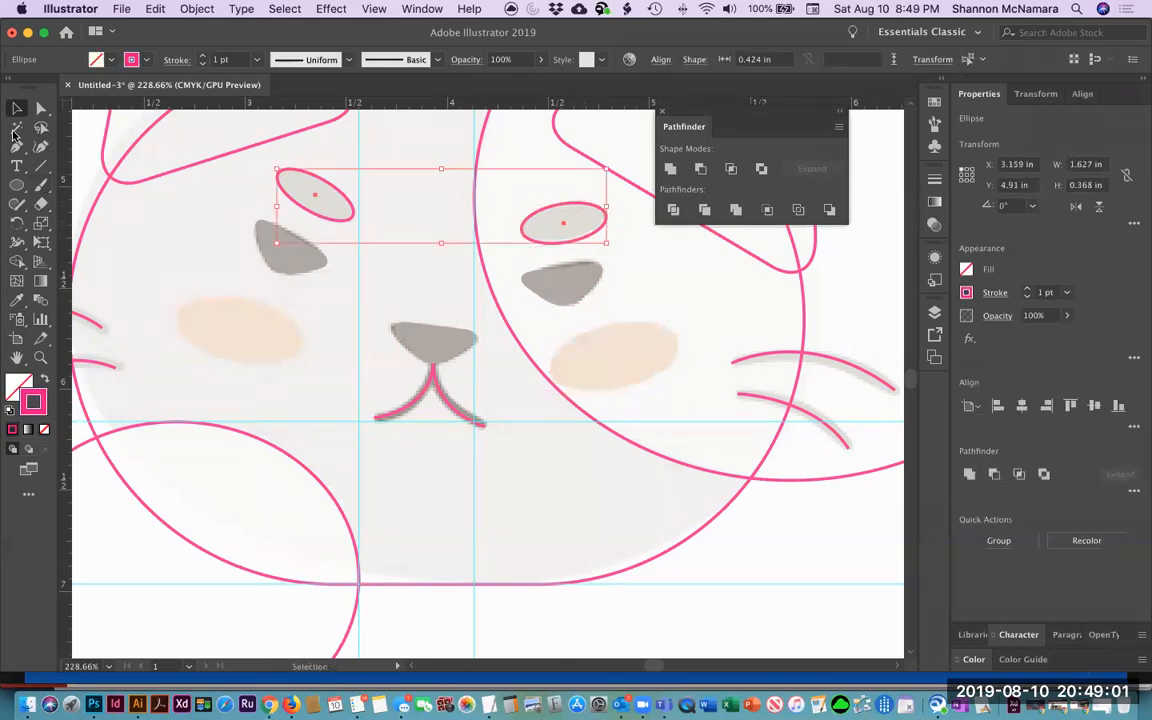
{"action": "left_click", "coordinate": [17, 300]}
{"action": "left_click", "coordinate": [287, 176]}
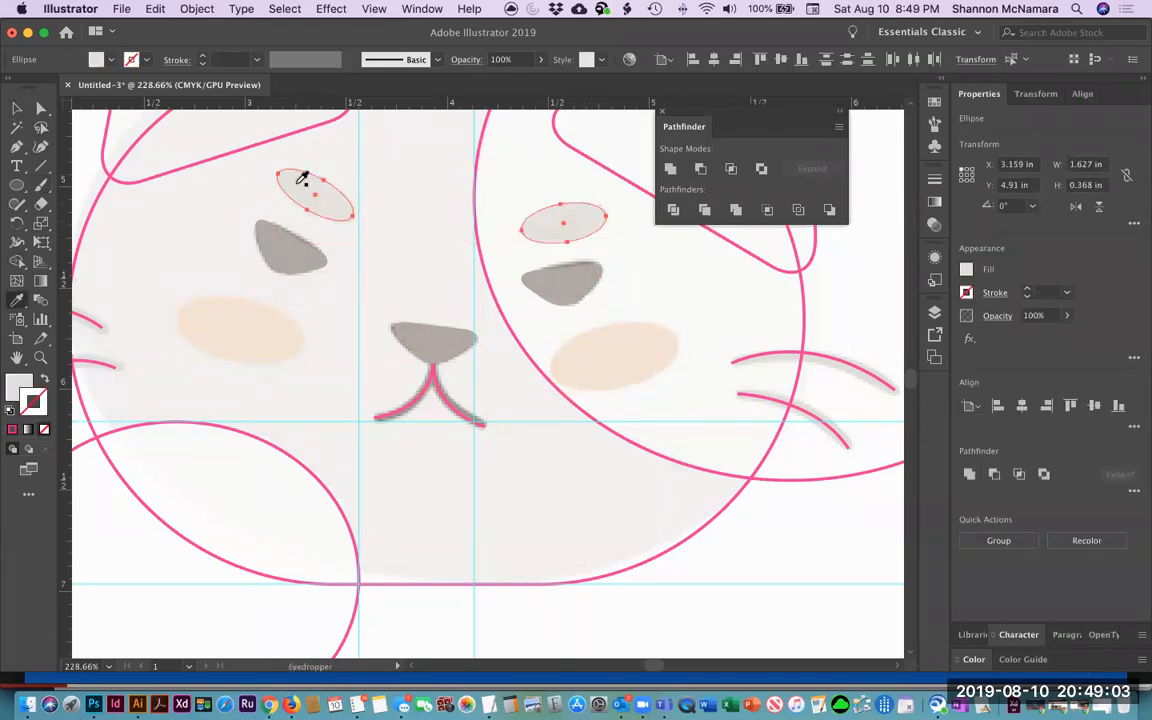
{"action": "left_click", "coordinate": [16, 107]}
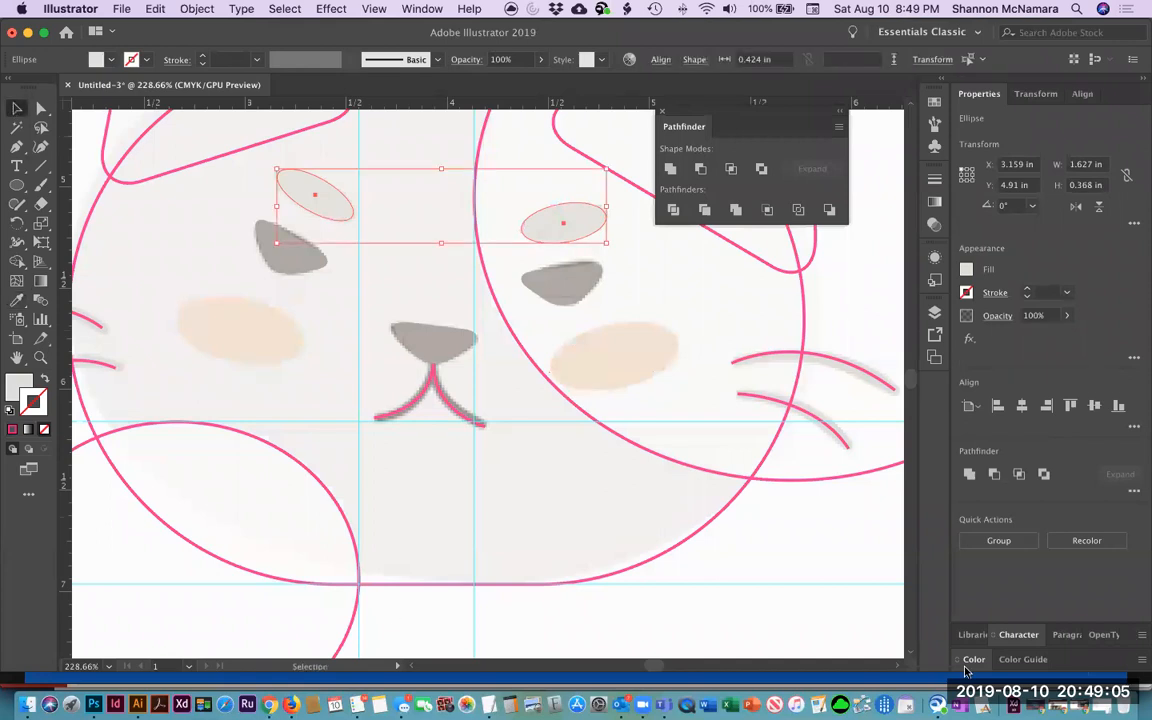
{"action": "left_click", "coordinate": [810, 560]}
Send the rounded head outline and the two large patch ellipses, right and lower left, to the back of the stacking order, and deselect them.
{"action": "scroll", "coordinate": [501, 506], "scroll_direction": "up", "scroll_amount": 4}
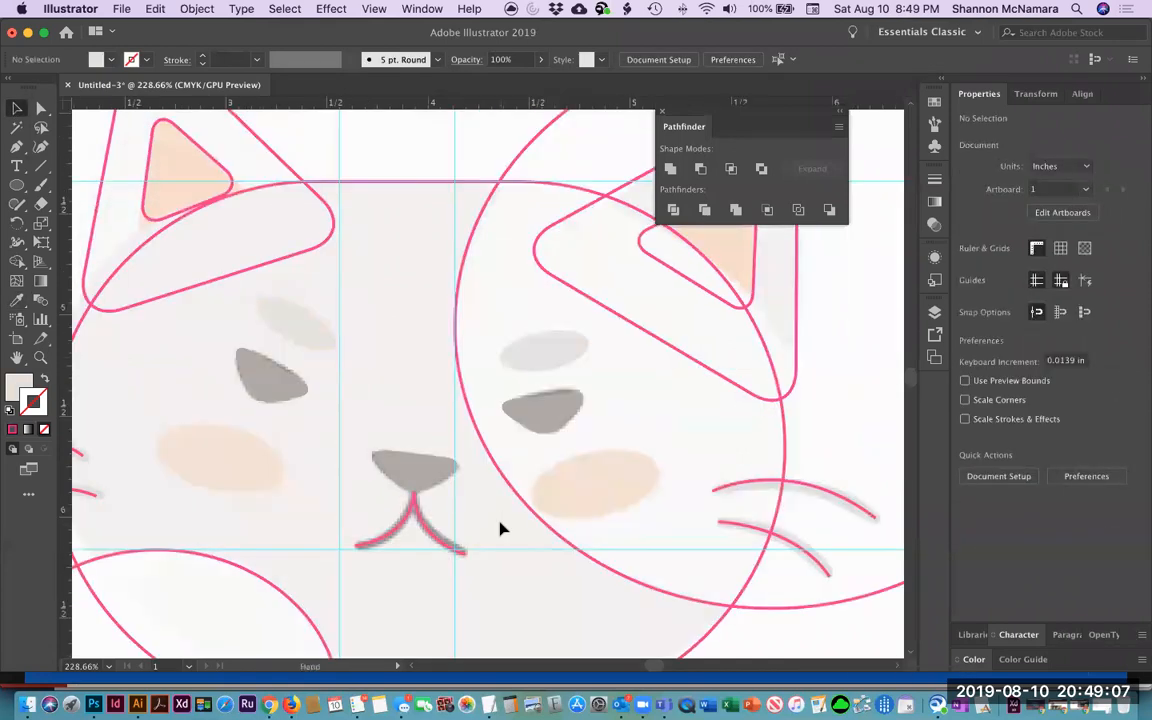
{"action": "scroll", "coordinate": [482, 275], "scroll_direction": "up", "scroll_amount": 3}
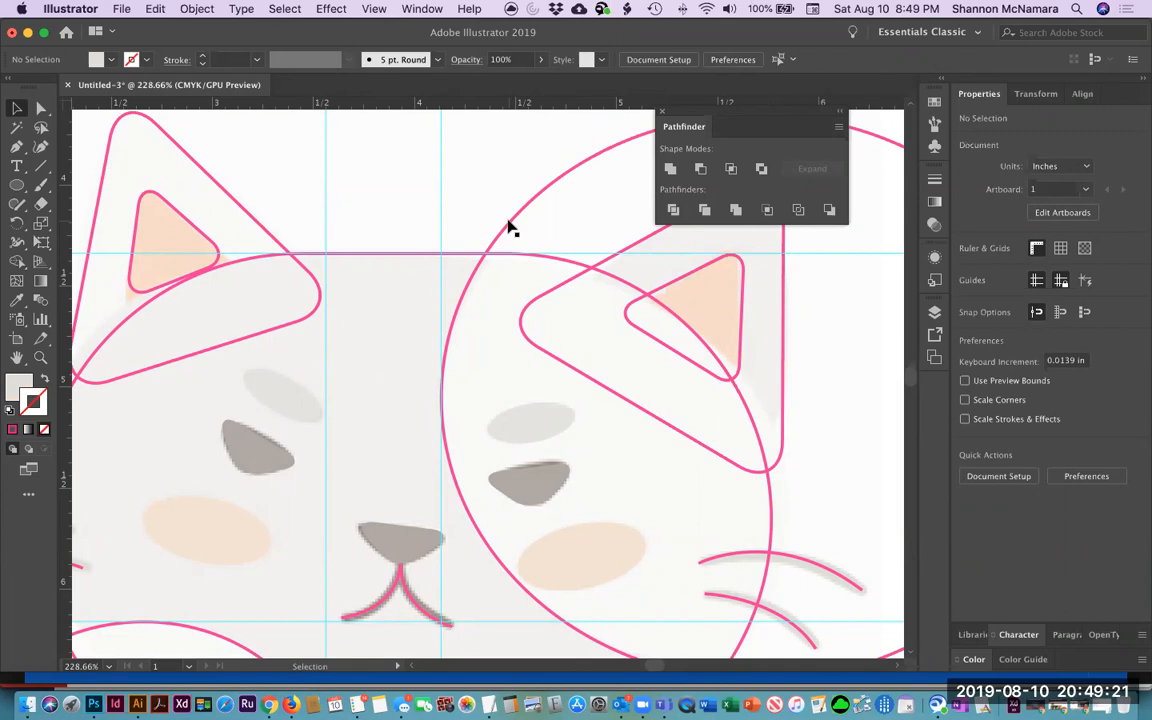
{"action": "left_click", "coordinate": [501, 237]}
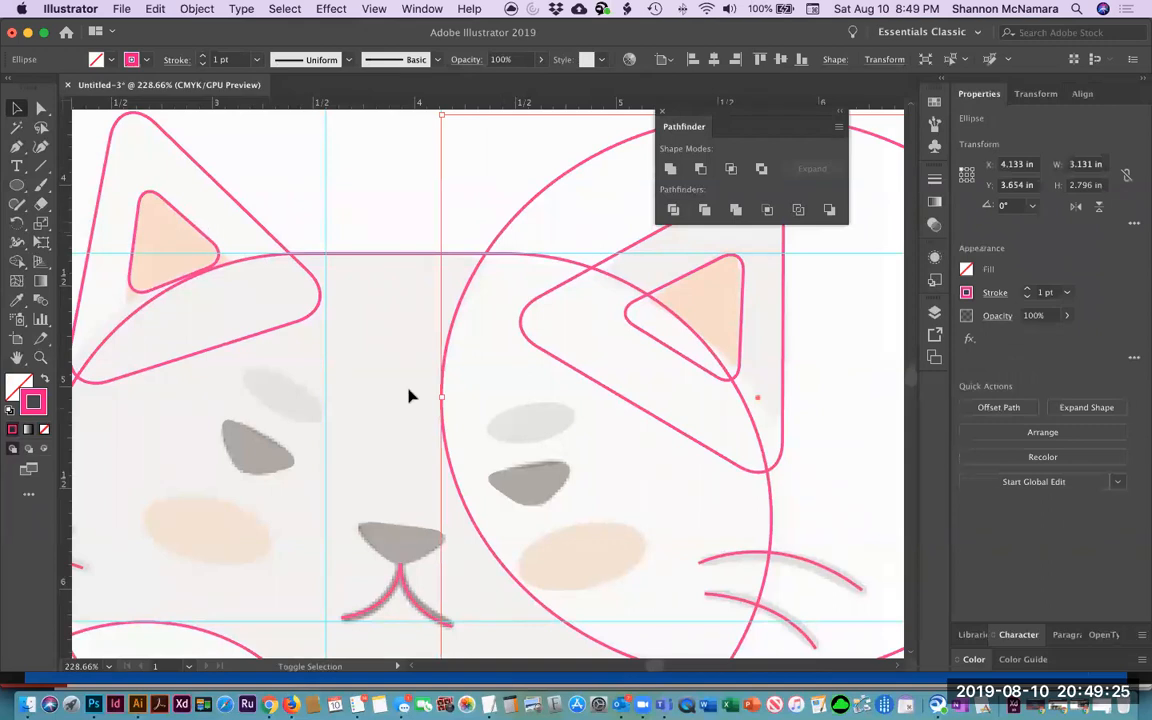
{"action": "left_click", "coordinate": [388, 259], "text": "shift"}
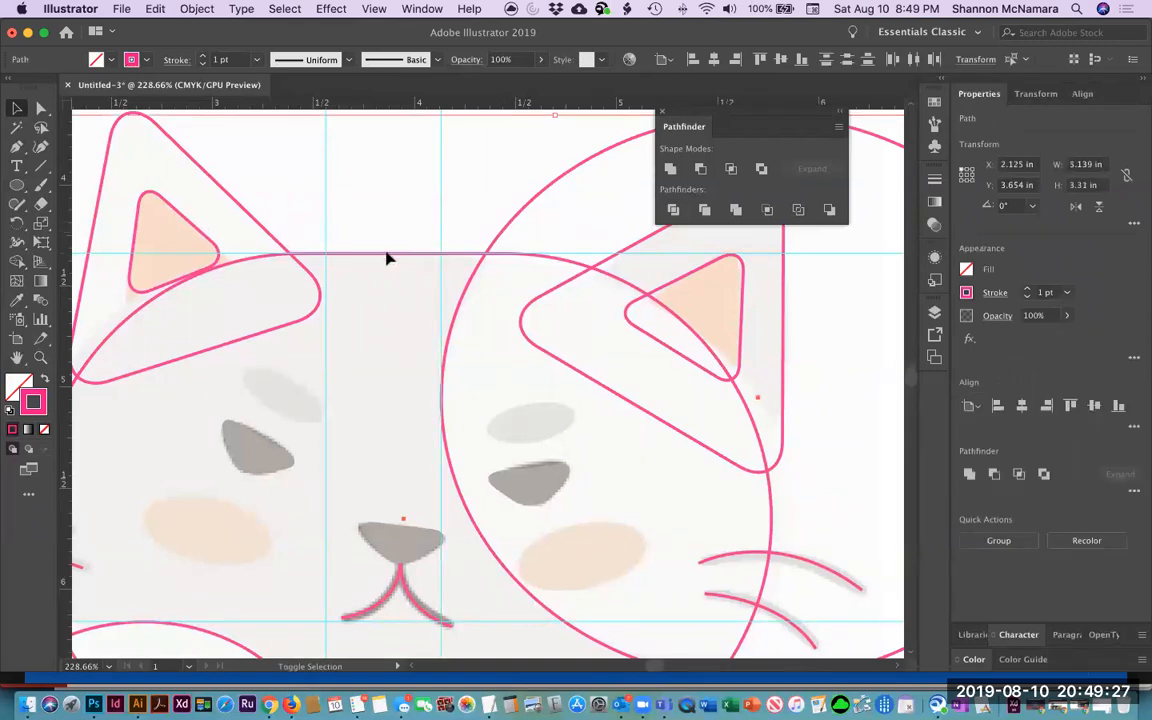
{"action": "left_click_drag", "start_coordinate": [306, 397], "coordinate": [515, 298]}
{"action": "left_click_drag", "start_coordinate": [294, 532], "coordinate": [310, 391]}
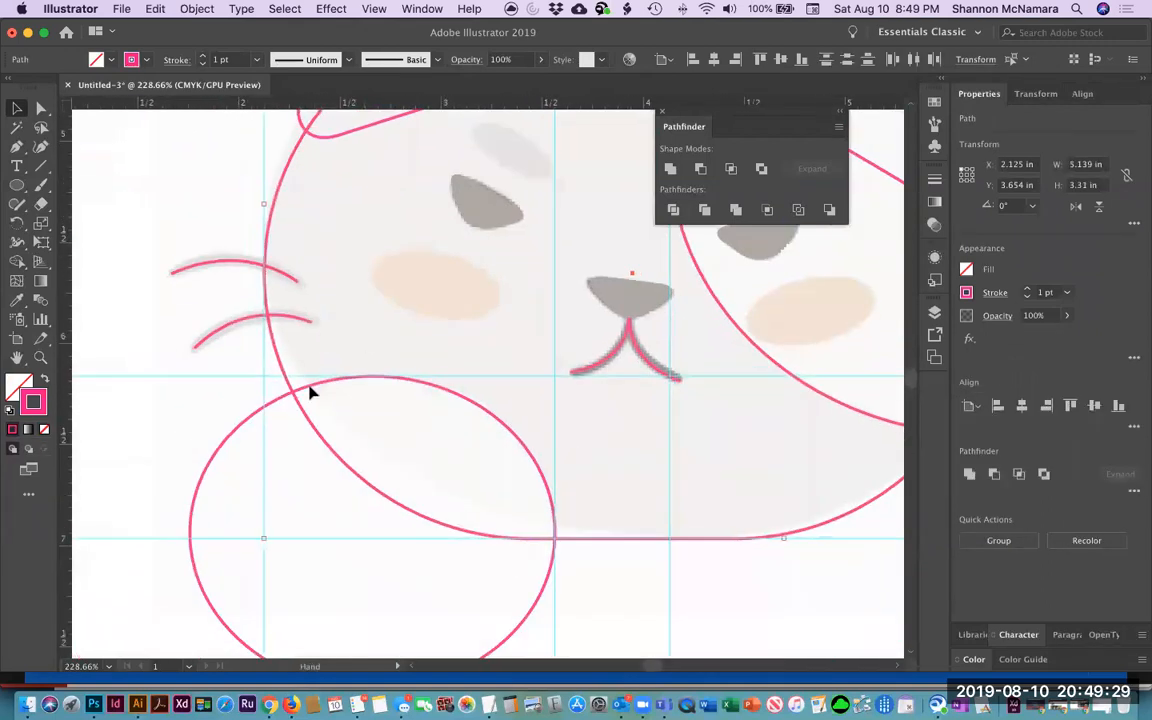
{"action": "left_click", "coordinate": [206, 477], "text": "shift"}
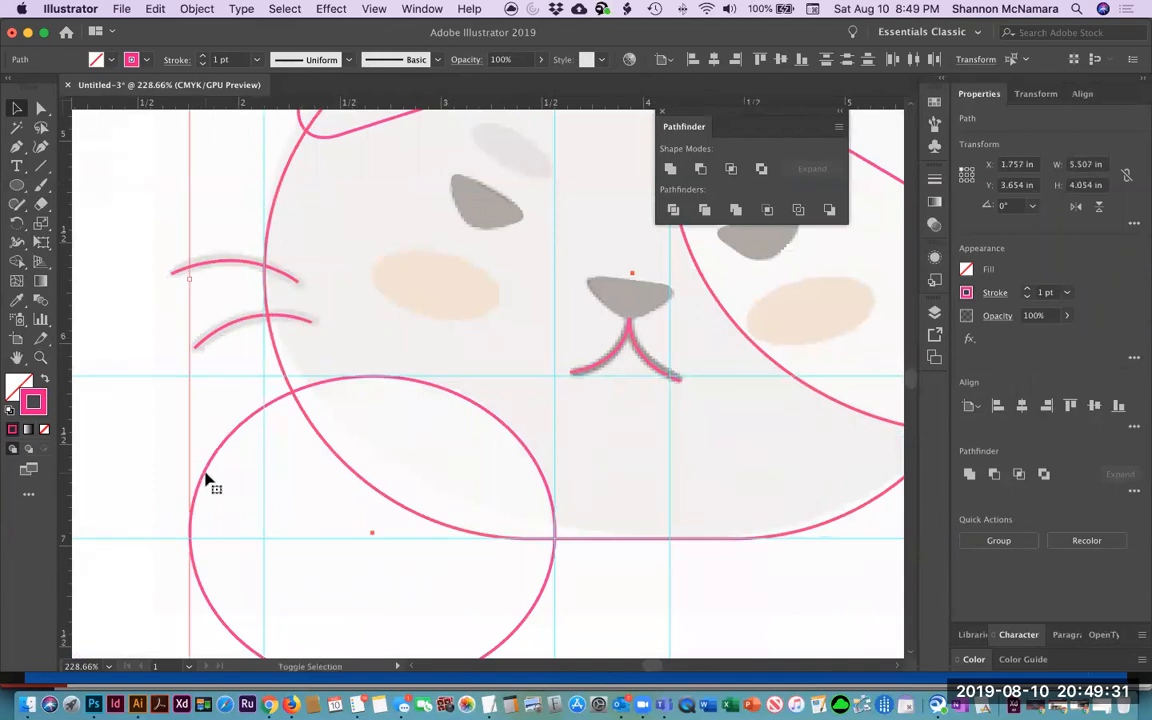
{"action": "key", "text": "super+minus"}
{"action": "key", "text": "super+minus"}
{"action": "key", "text": "v"}
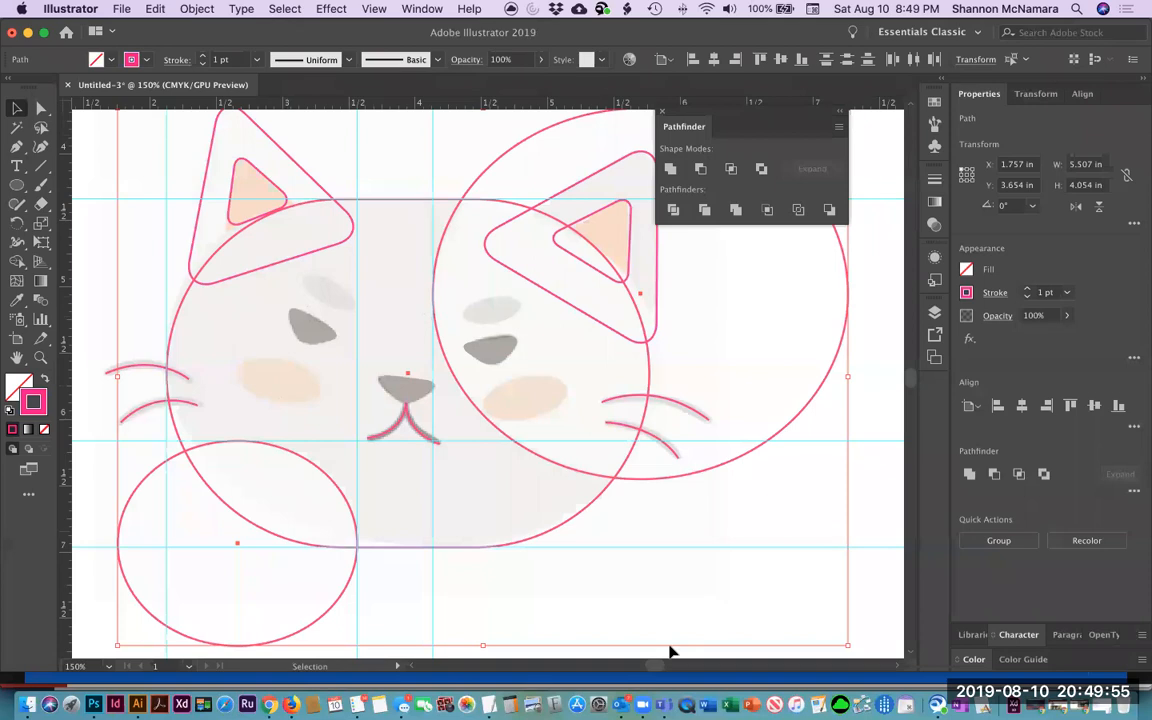
{"action": "left_click", "coordinate": [198, 9]}
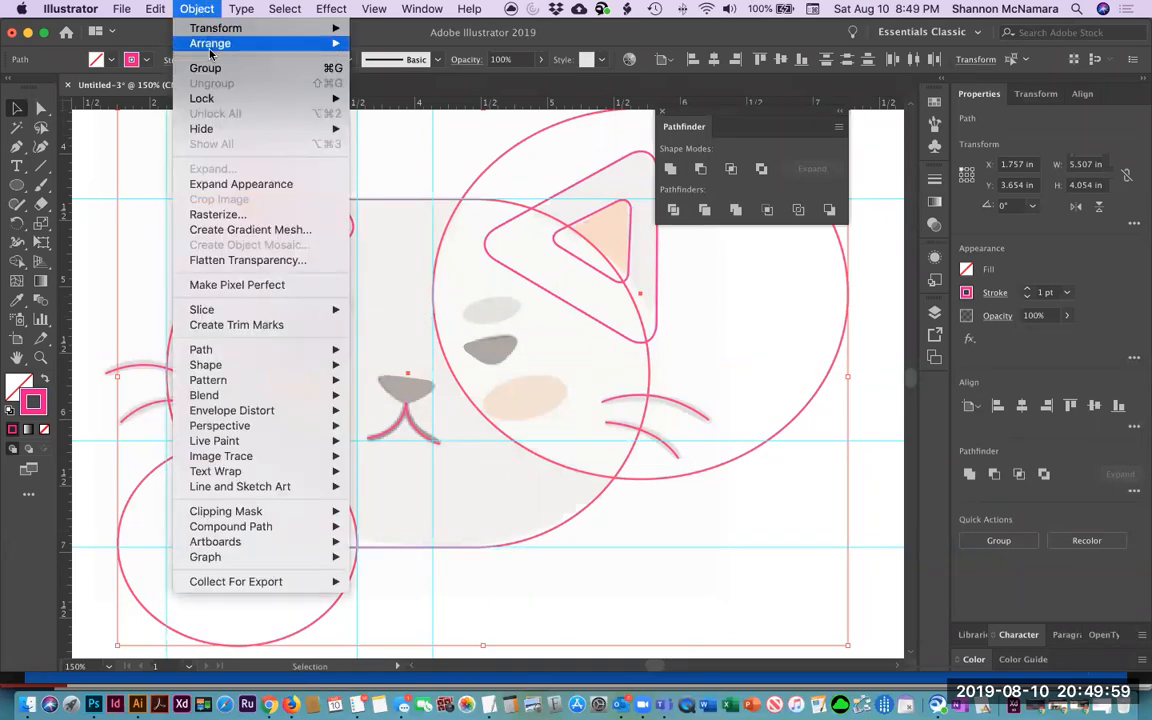
{"action": "mouse_move", "coordinate": [240, 43]}
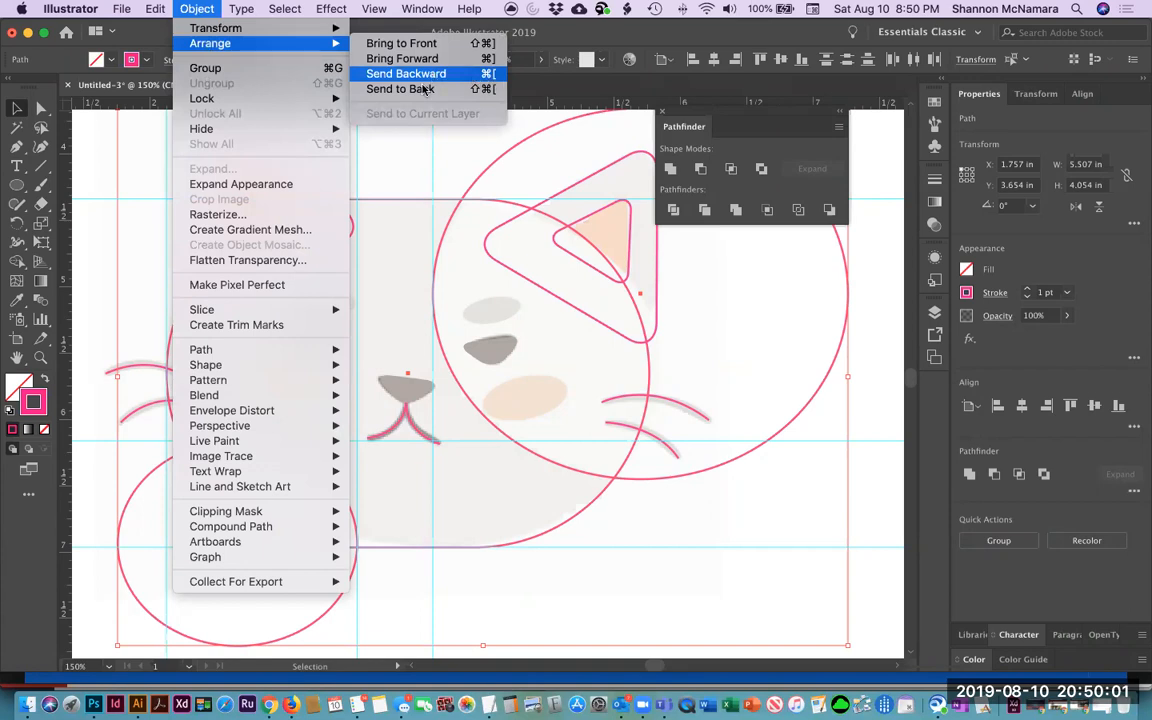
{"action": "left_click", "coordinate": [418, 89]}
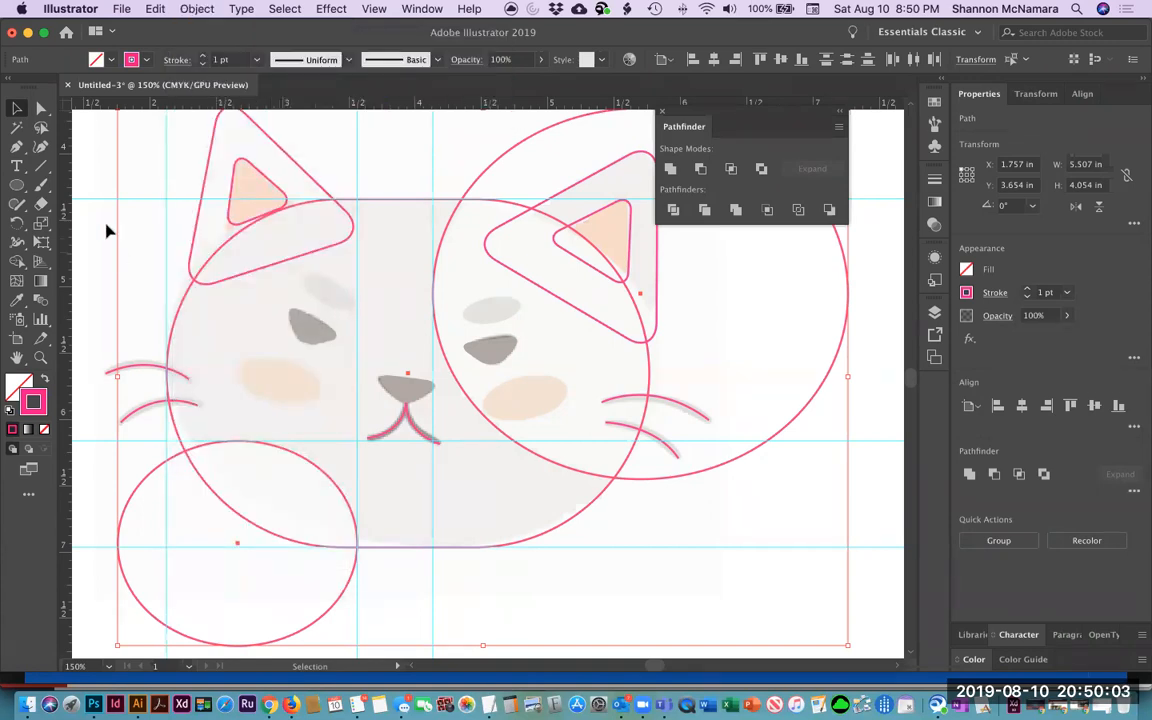
{"action": "left_click", "coordinate": [100, 162]}
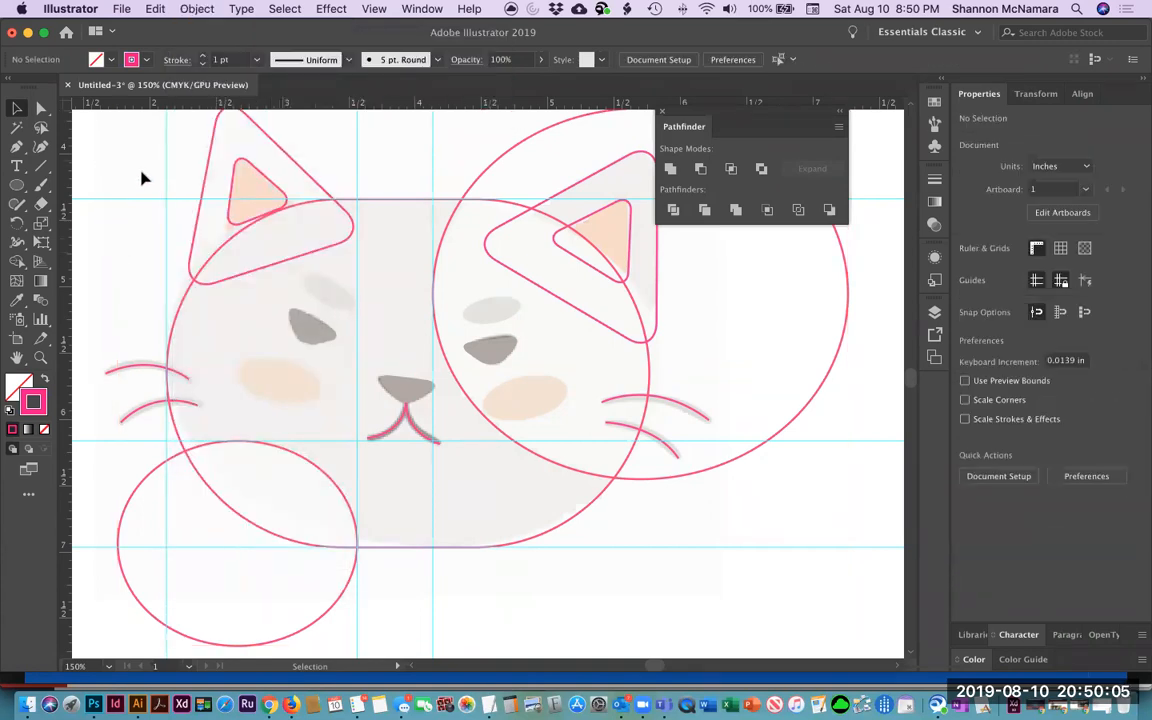
Send the inner and outer triangles of both ears to the back, behind the head shape, and deselect them.
{"action": "left_click", "coordinate": [236, 166]}
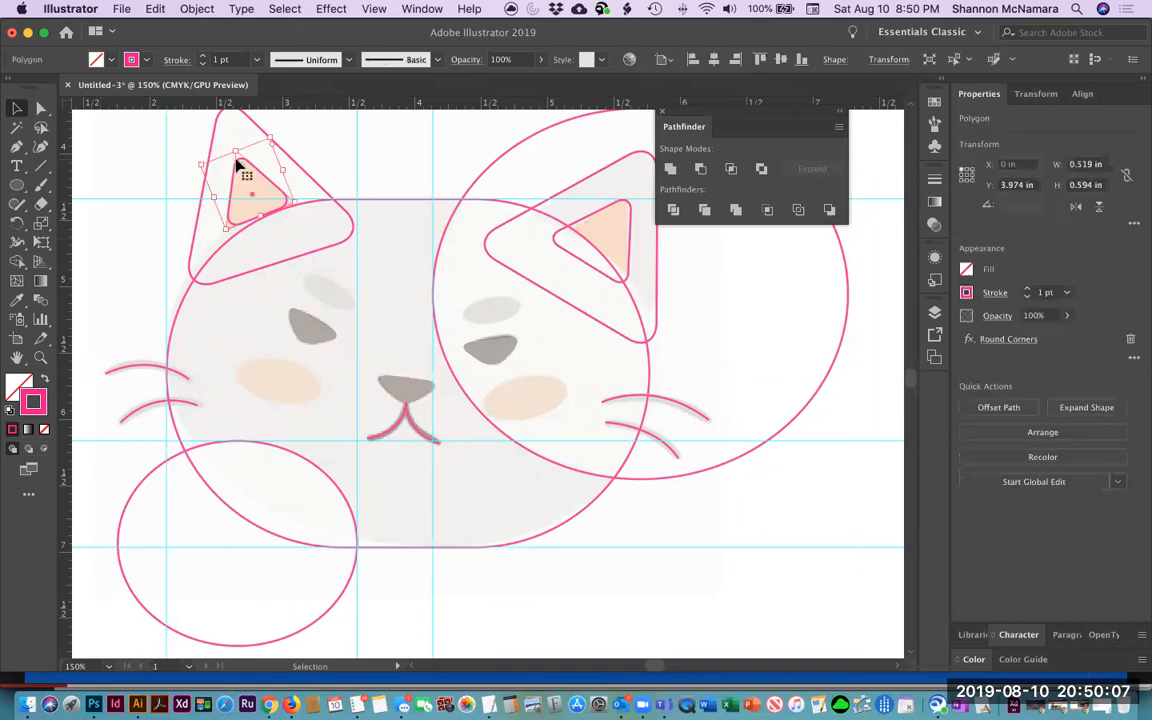
{"action": "left_click", "coordinate": [303, 176], "text": "shift"}
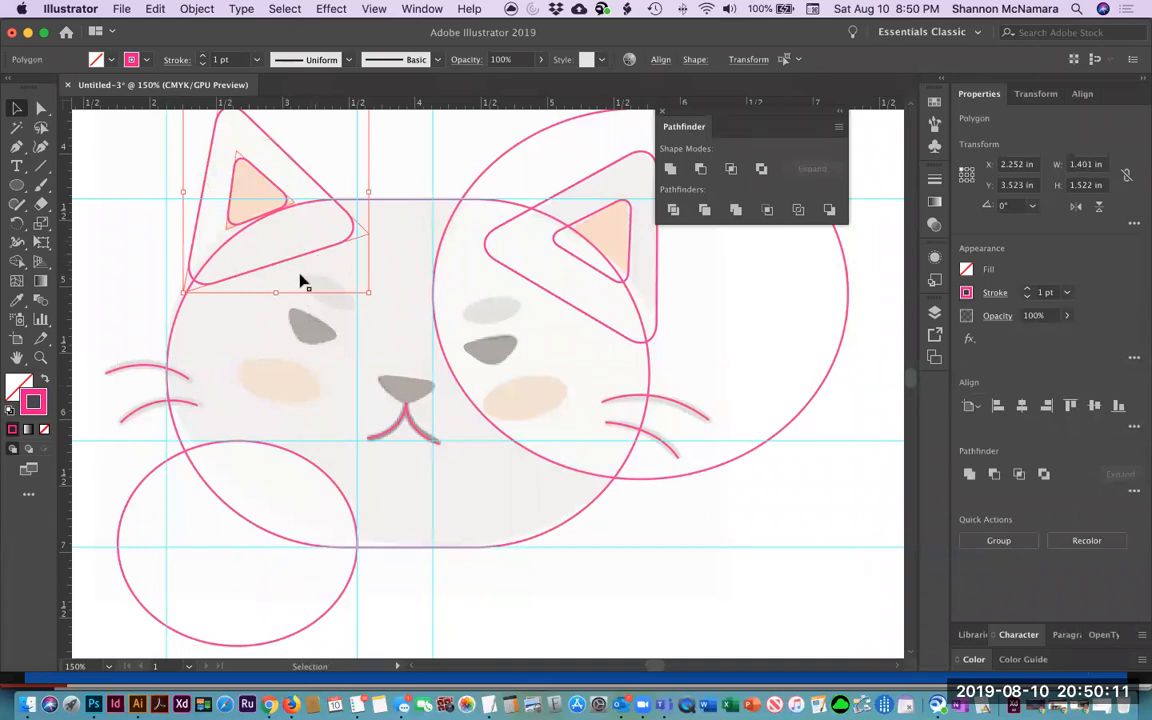
{"action": "left_click", "coordinate": [575, 210], "text": "shift"}
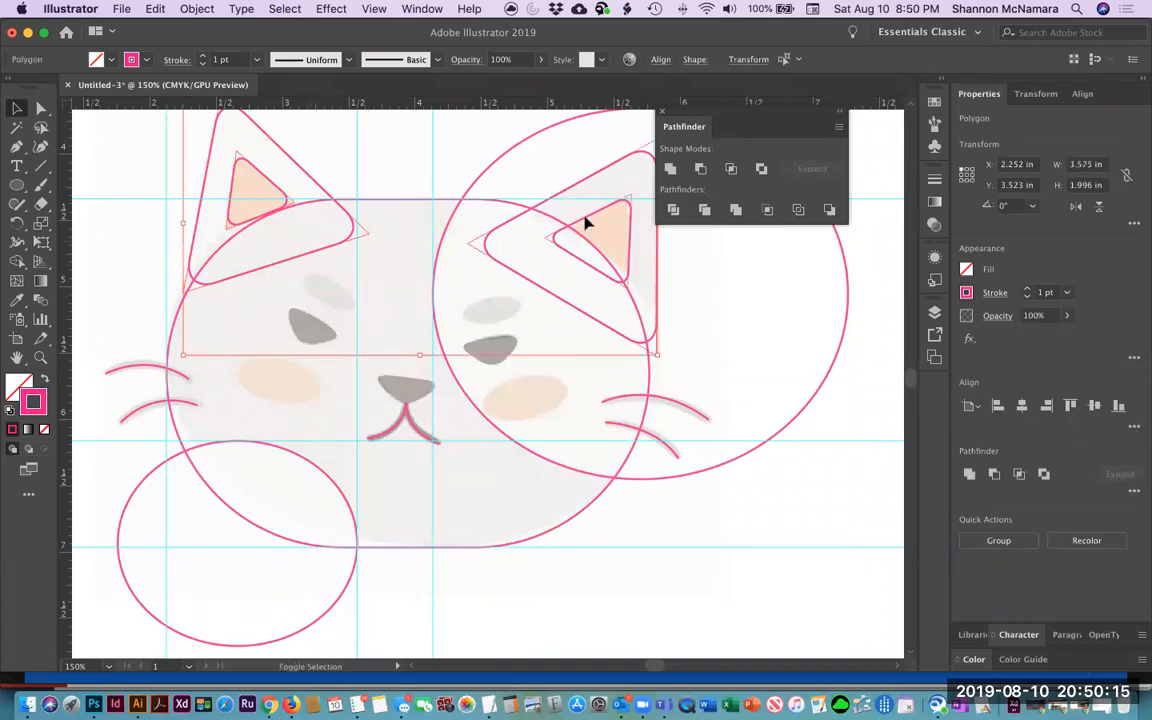
{"action": "left_click", "coordinate": [197, 8]}
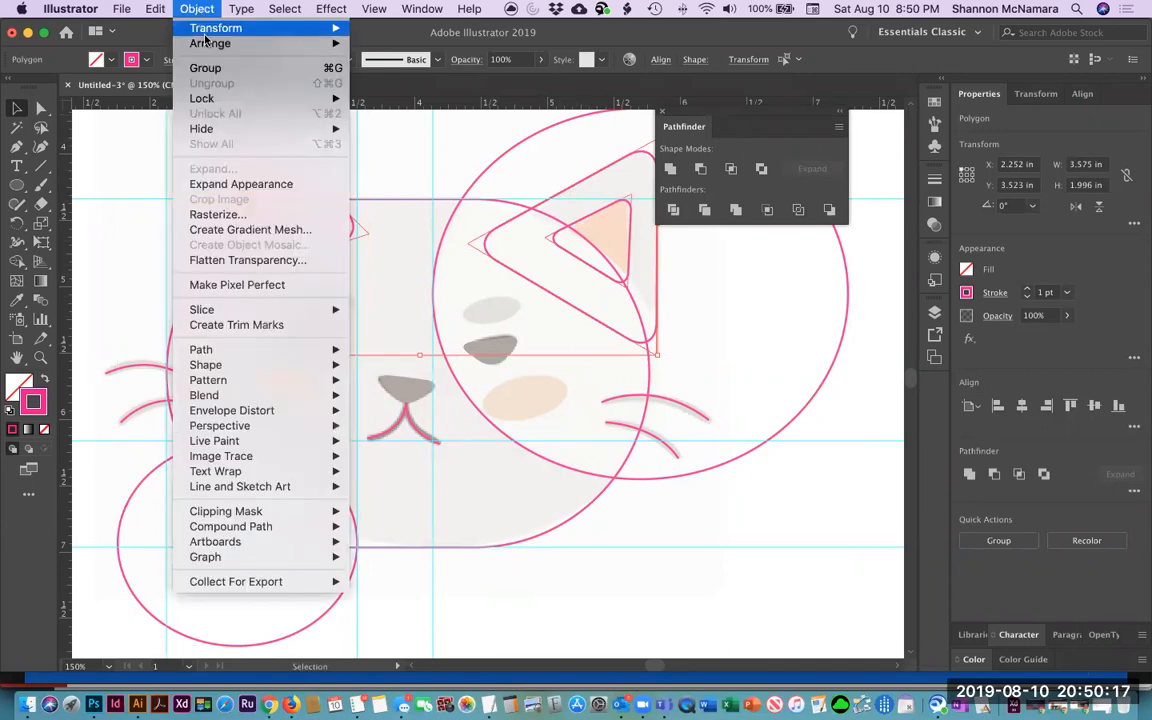
{"action": "mouse_move", "coordinate": [207, 43]}
{"action": "left_click", "coordinate": [390, 90]}
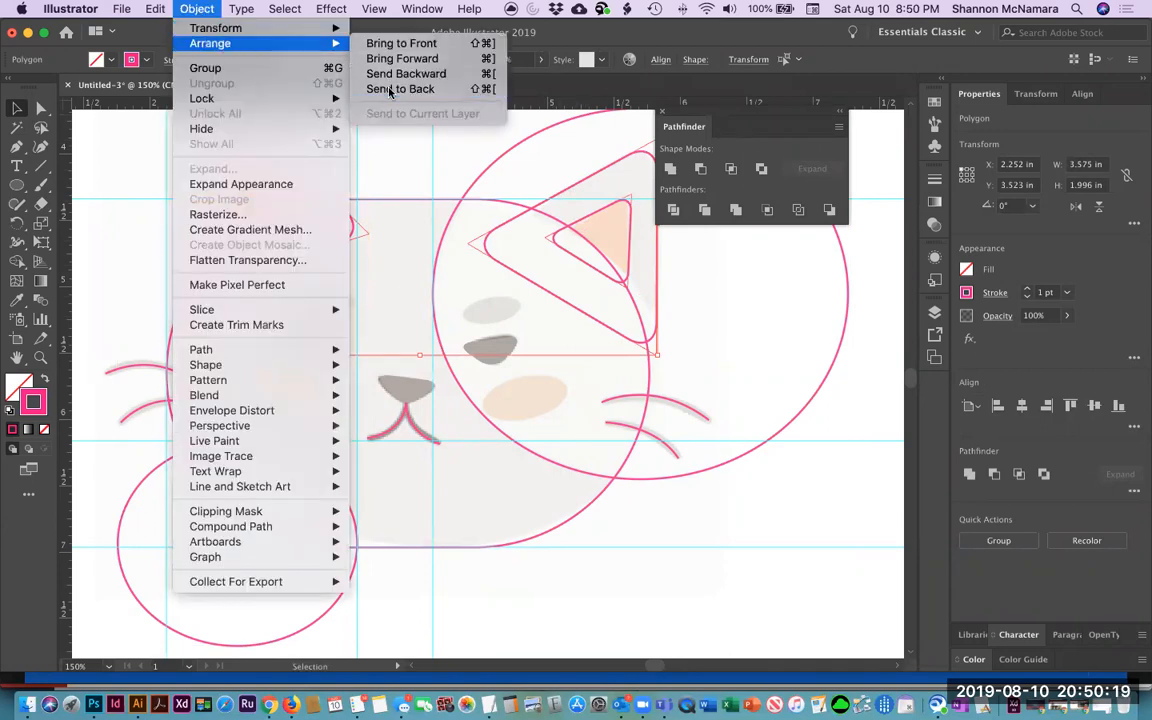
{"action": "left_click", "coordinate": [711, 530]}
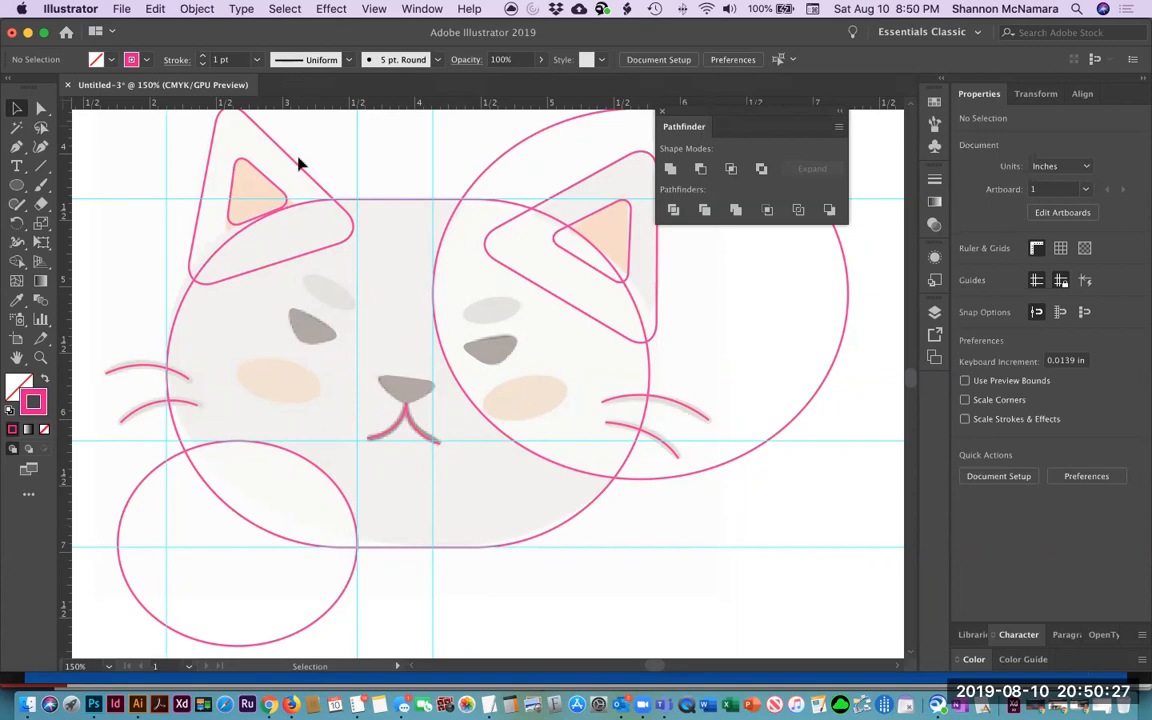
Fill the rounded head shape with the light gray sampled from the template's forehead using the Eyedropper, and deselect it.
{"action": "left_click", "coordinate": [394, 207]}
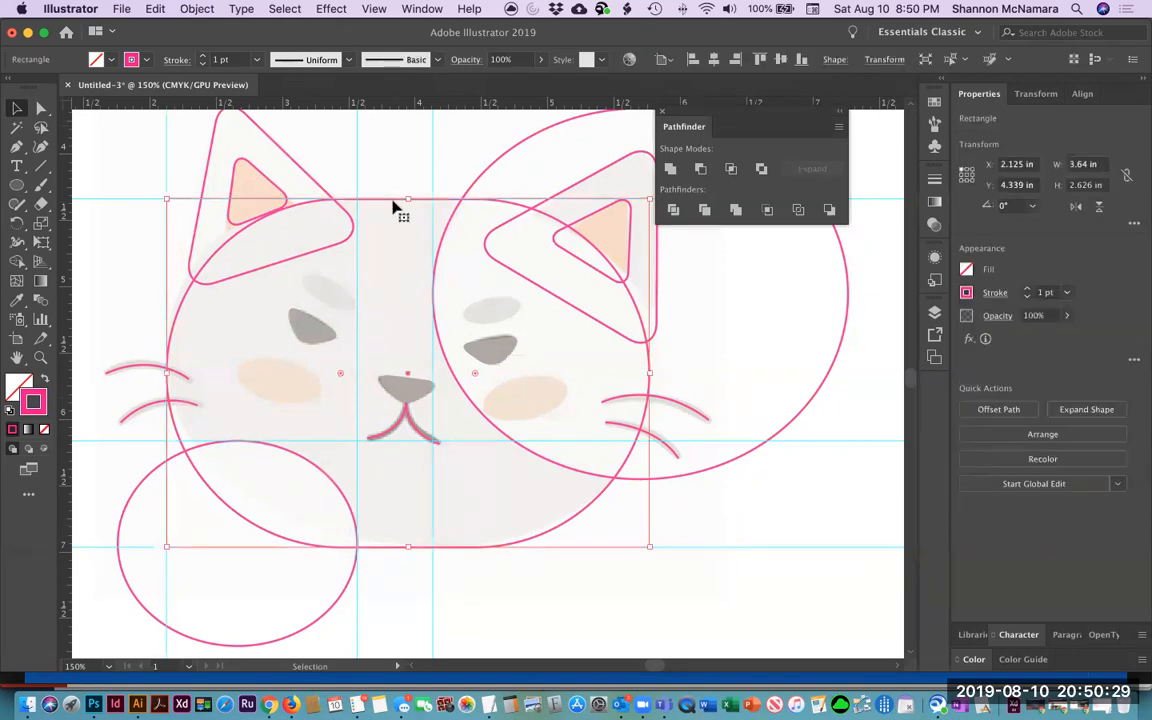
{"action": "key", "text": "i"}
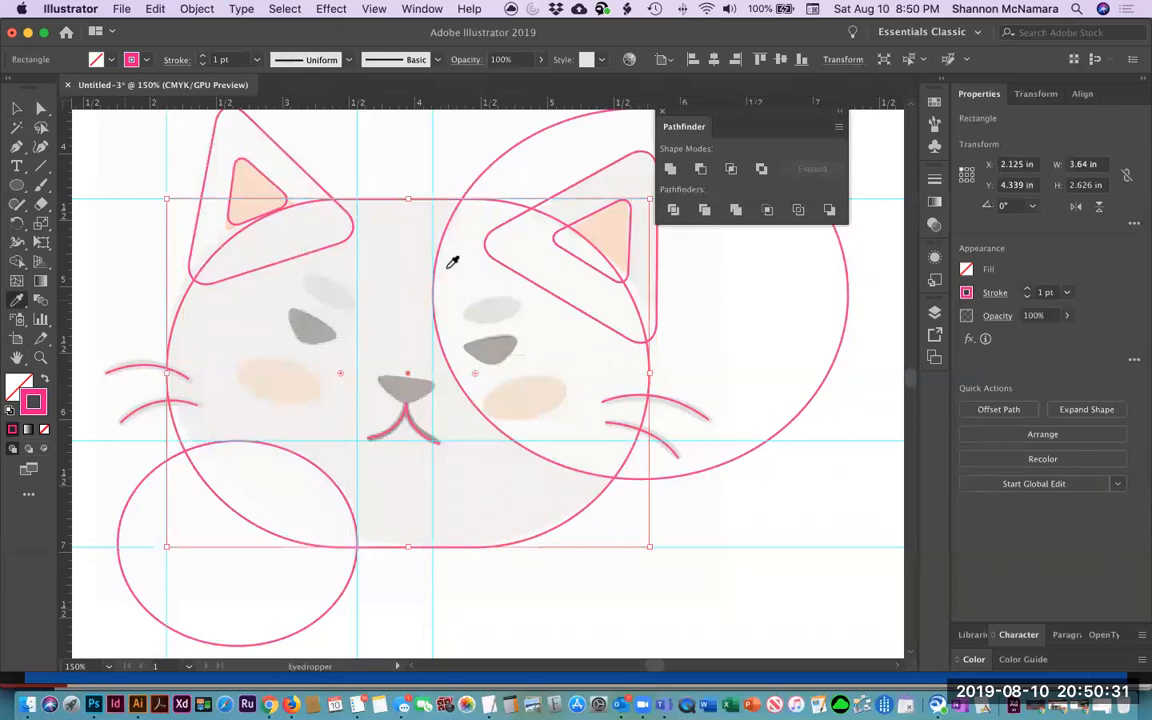
{"action": "left_click", "coordinate": [406, 251]}
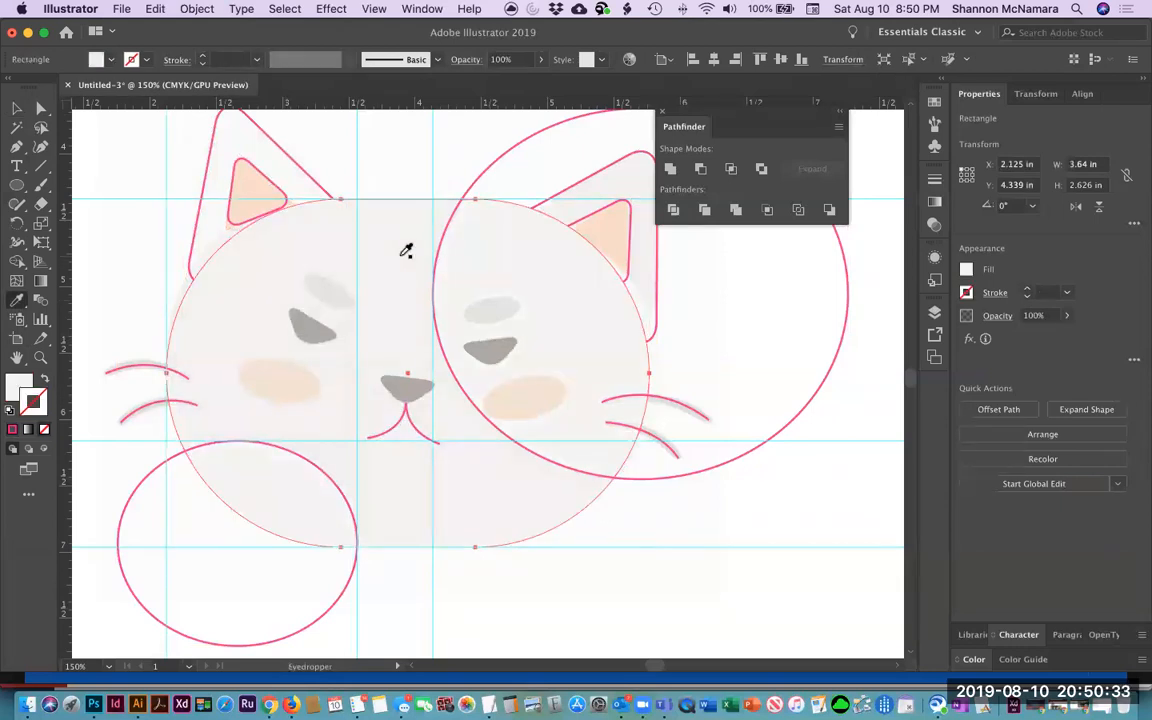
{"action": "left_click", "coordinate": [18, 109]}
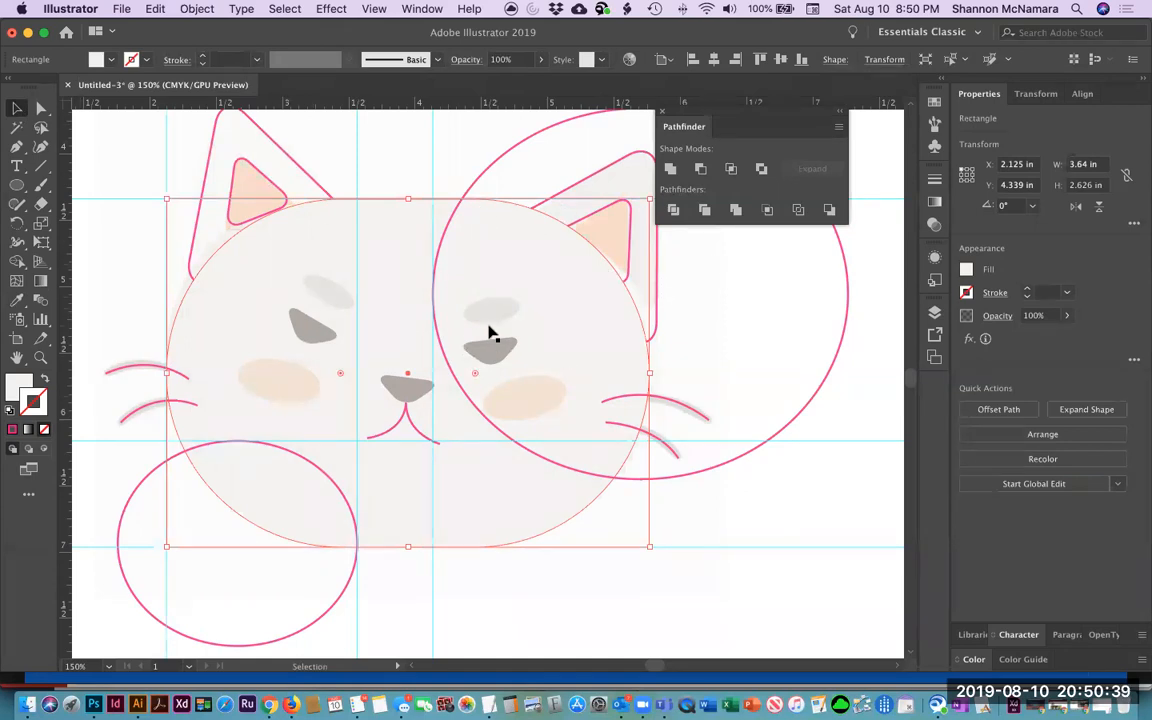
{"action": "left_click", "coordinate": [352, 160]}
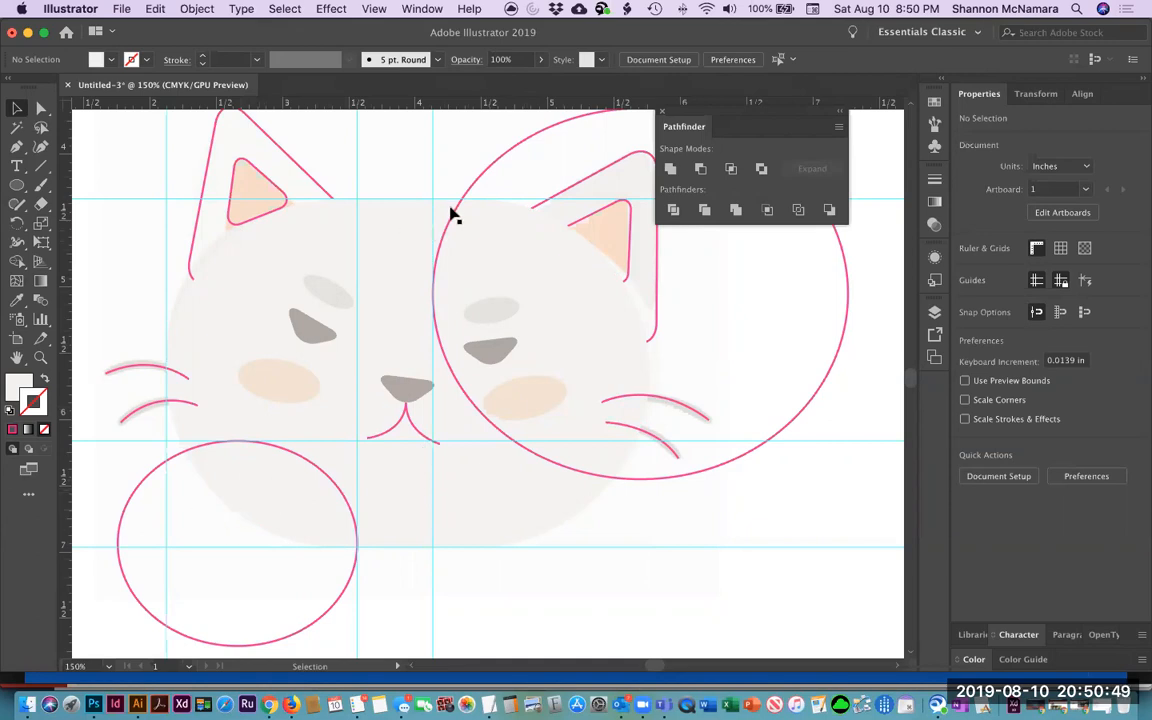
Swap the head shape's fill and stroke so it has a light gray outline with no fill, and deselect it.
{"action": "left_click", "coordinate": [399, 231]}
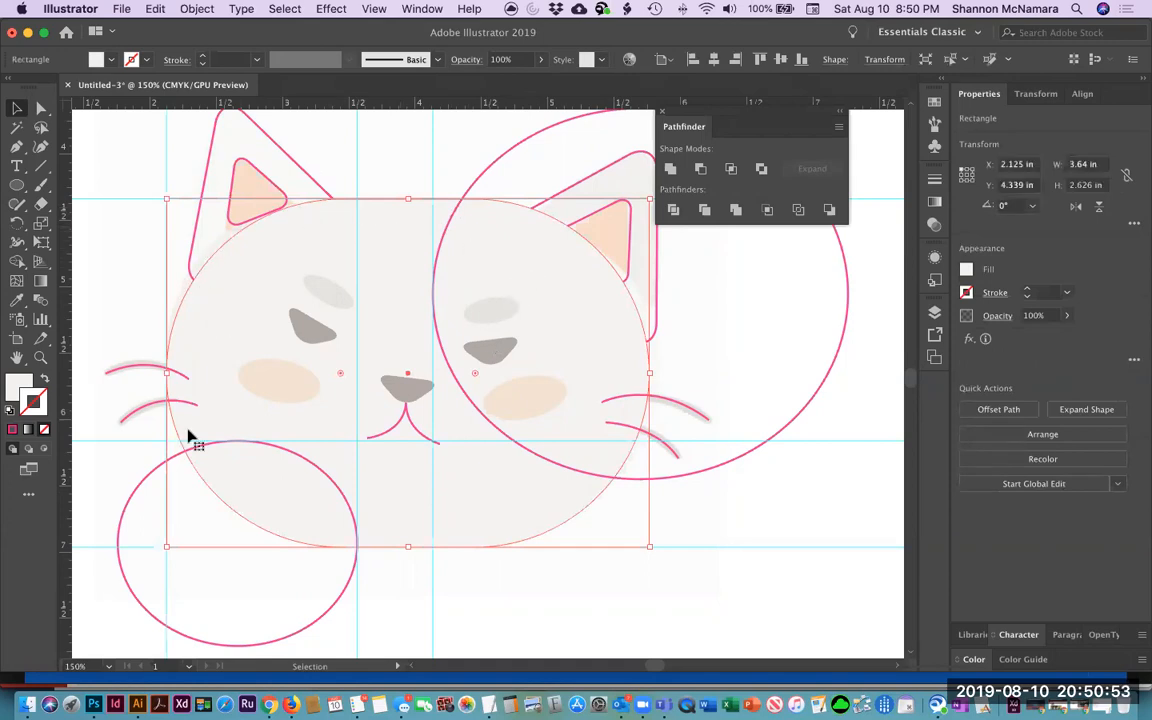
{"action": "left_click", "coordinate": [16, 386]}
{"action": "left_click", "coordinate": [44, 381]}
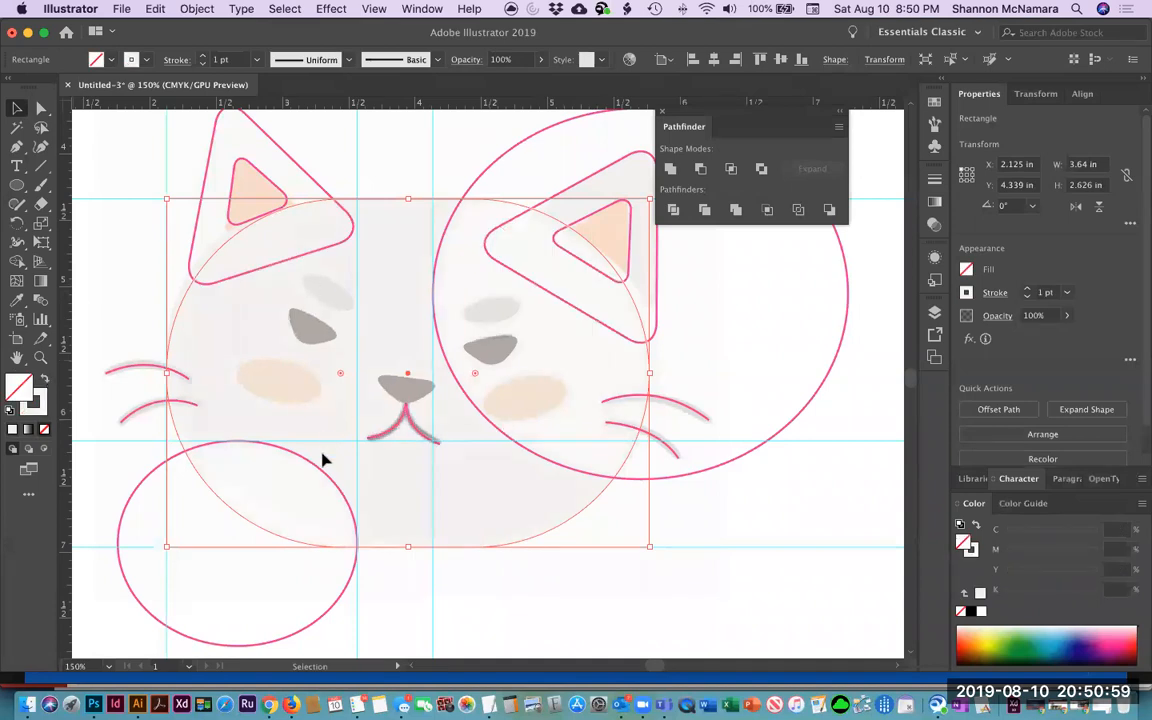
{"action": "left_click", "coordinate": [543, 604]}
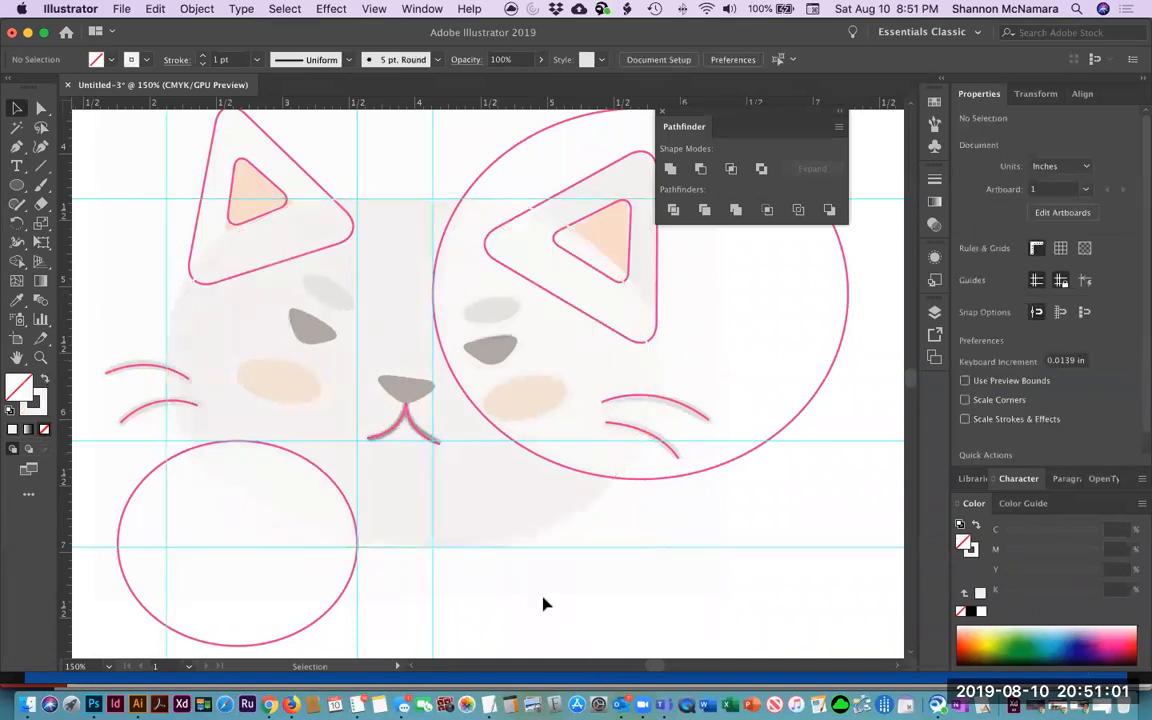
Fill the lower-left patch ellipse with the off-white sampled from the template's lower-left patch using the Eyedropper, replacing its pink outline.
{"action": "left_click", "coordinate": [307, 628]}
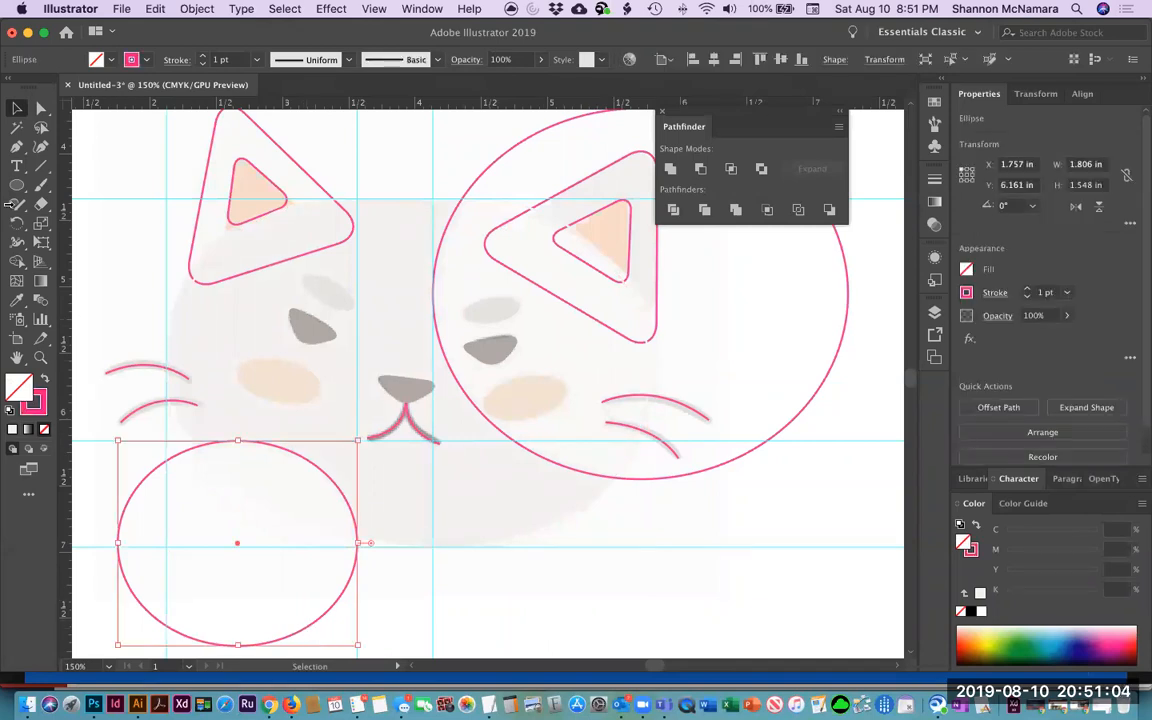
{"action": "left_click", "coordinate": [17, 299]}
{"action": "left_click", "coordinate": [273, 463]}
{"action": "key", "text": "v"}
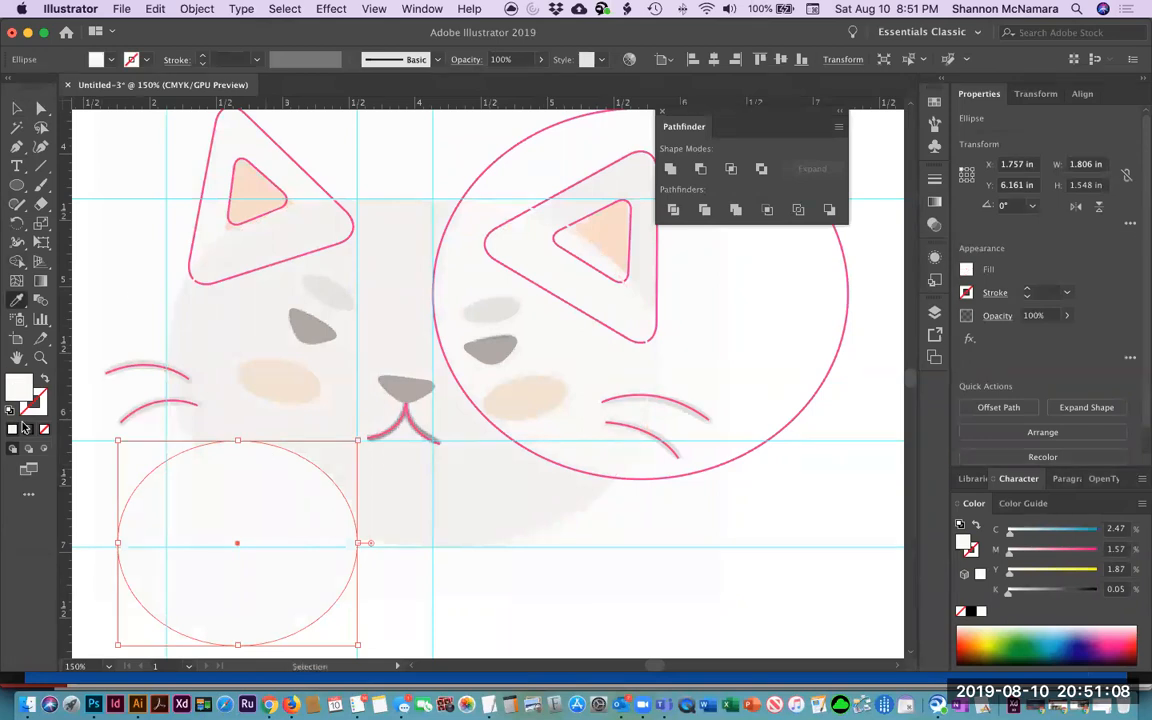
{"action": "left_click", "coordinate": [16, 110]}
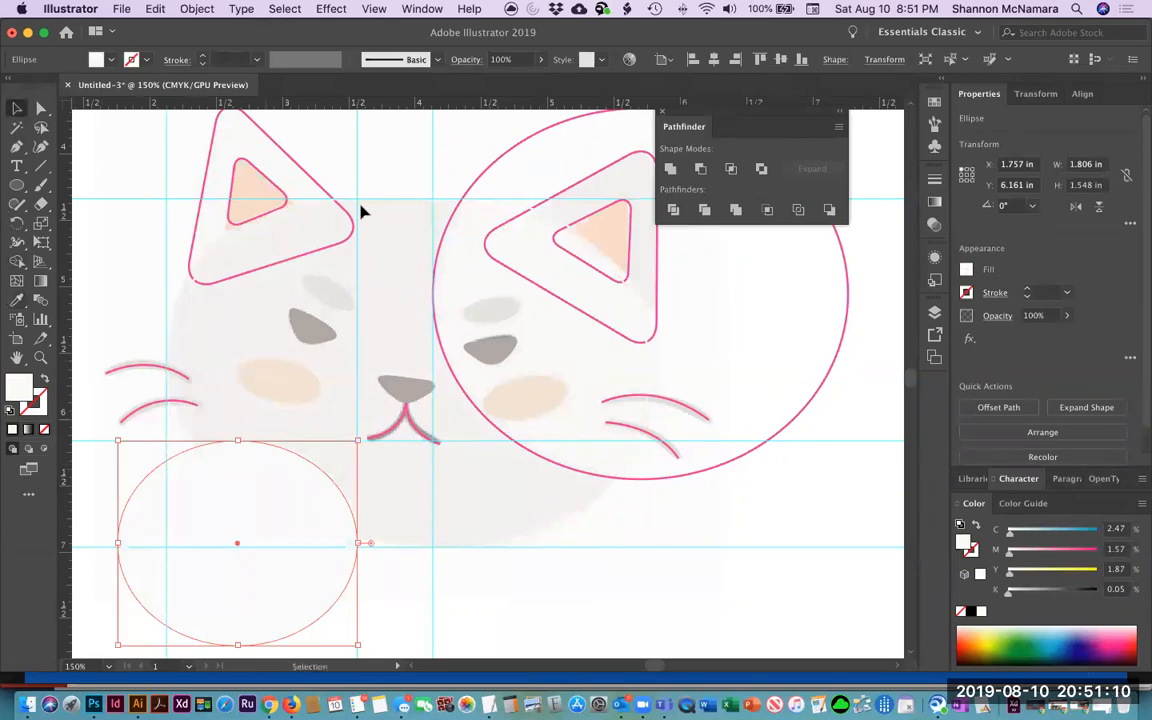
{"action": "key", "text": "Delete"}
Fill the large right patch ellipse with the off-white sampled from the template's right face patch using the Eyedropper, and deselect it.
{"action": "left_click", "coordinate": [494, 168]}
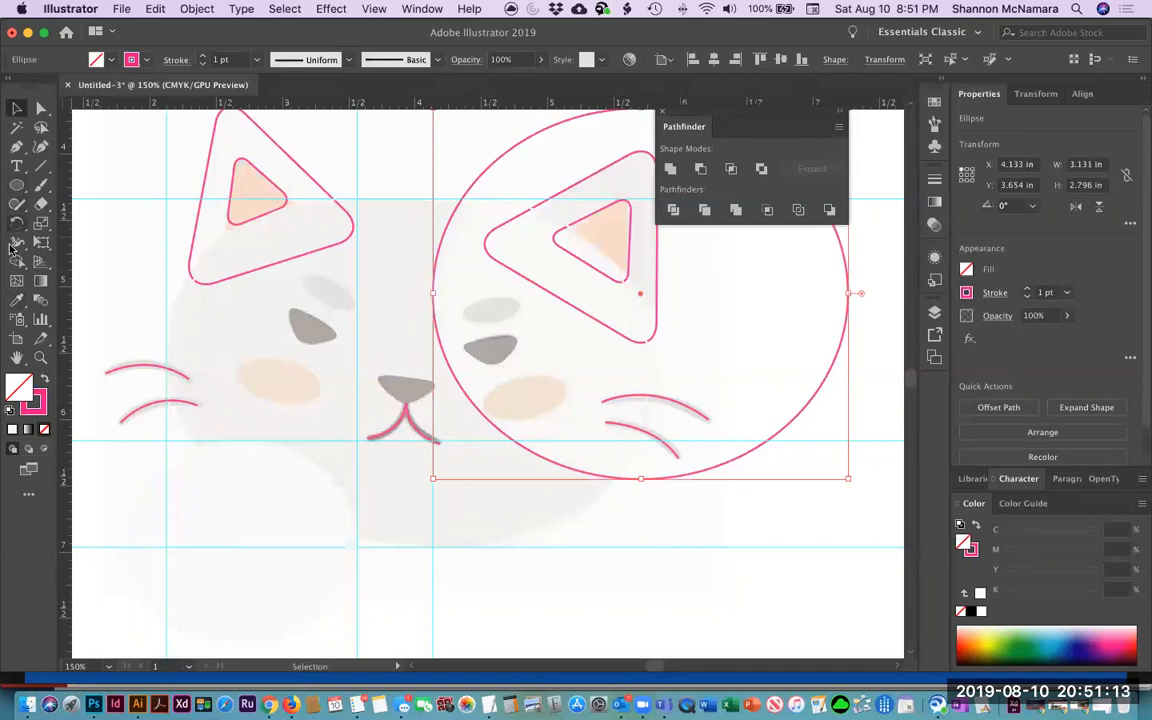
{"action": "left_click", "coordinate": [16, 298]}
{"action": "left_click", "coordinate": [587, 340]}
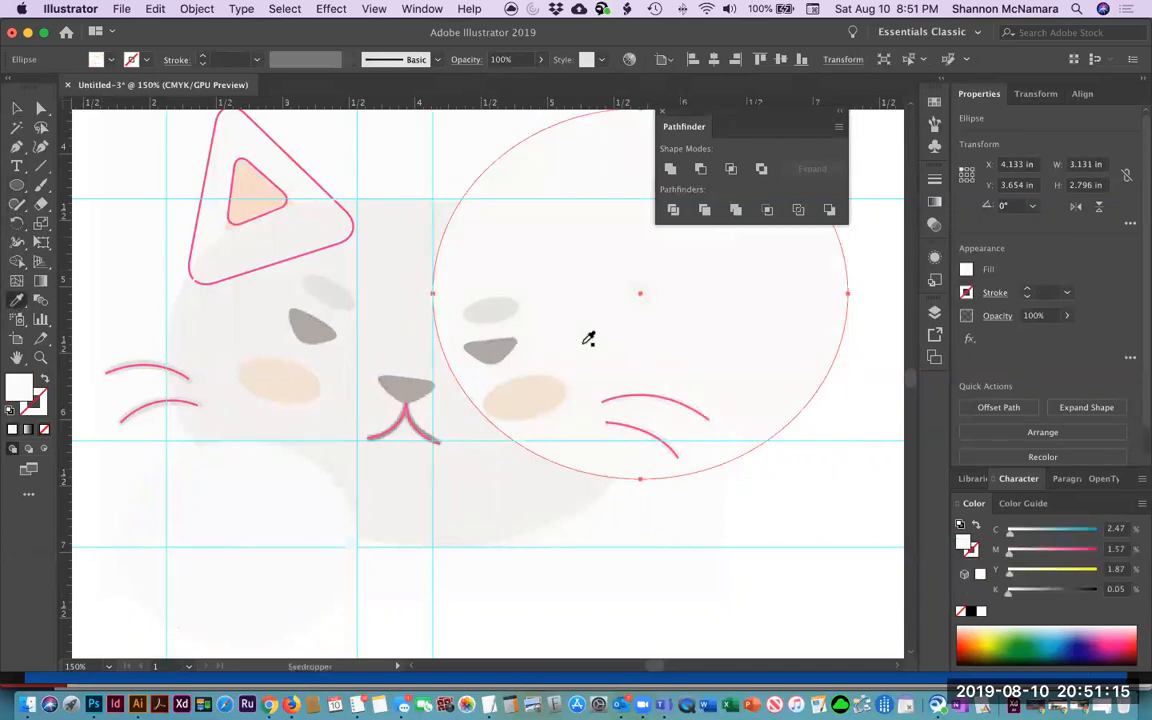
{"action": "left_click", "coordinate": [16, 108]}
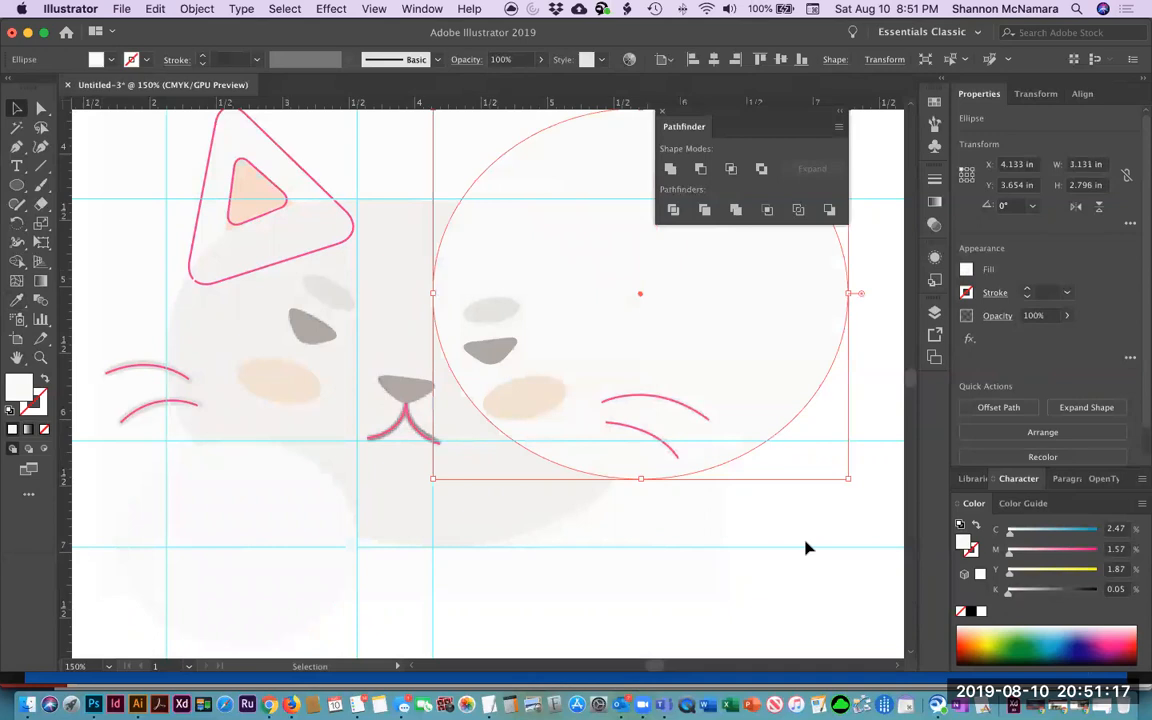
{"action": "left_click", "coordinate": [728, 519]}
Select both off-white patch ellipses together to examine their outlines against the head, and deselect them.
{"action": "left_click_drag", "start_coordinate": [607, 293], "coordinate": [597, 366]}
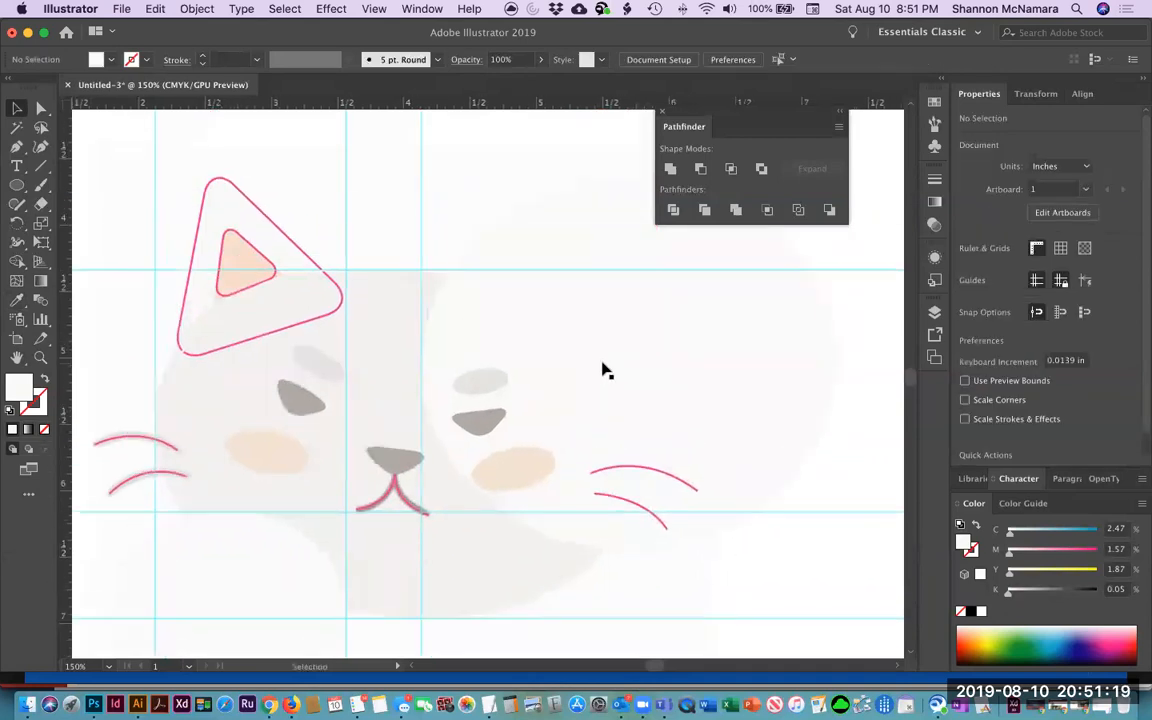
{"action": "left_click", "coordinate": [607, 369]}
{"action": "left_click", "coordinate": [258, 557], "text": "shift"}
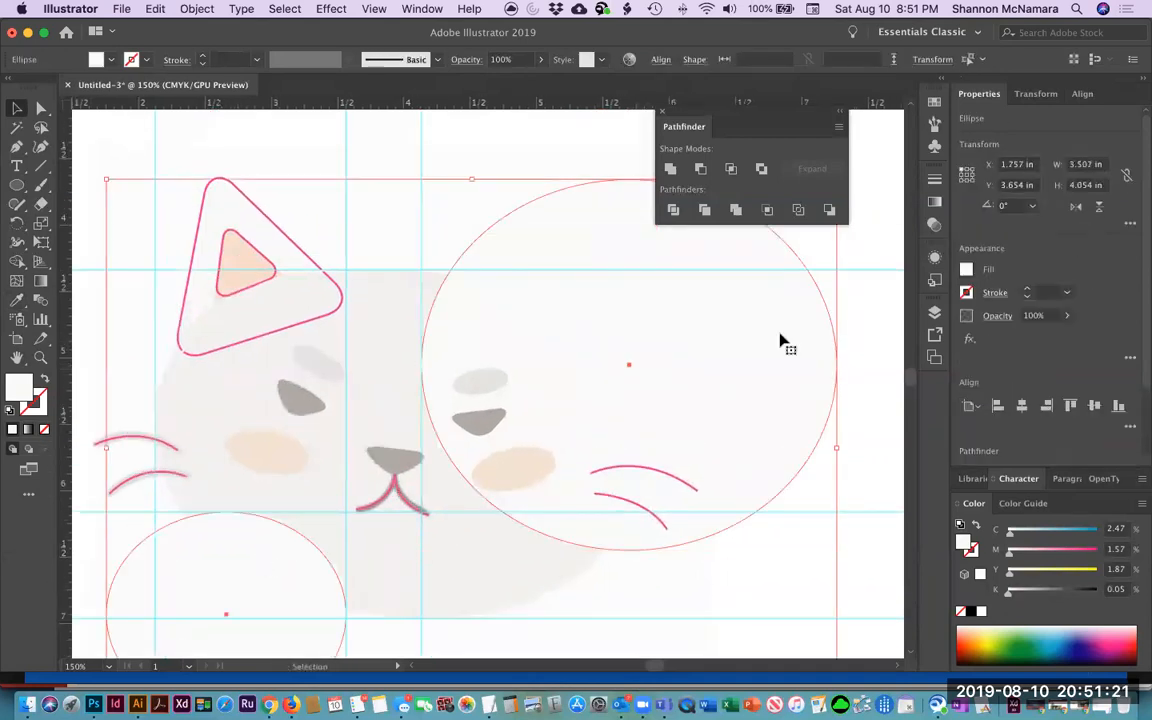
{"action": "left_click", "coordinate": [474, 150]}
{"action": "left_click_drag", "start_coordinate": [522, 342], "coordinate": [545, 318]}
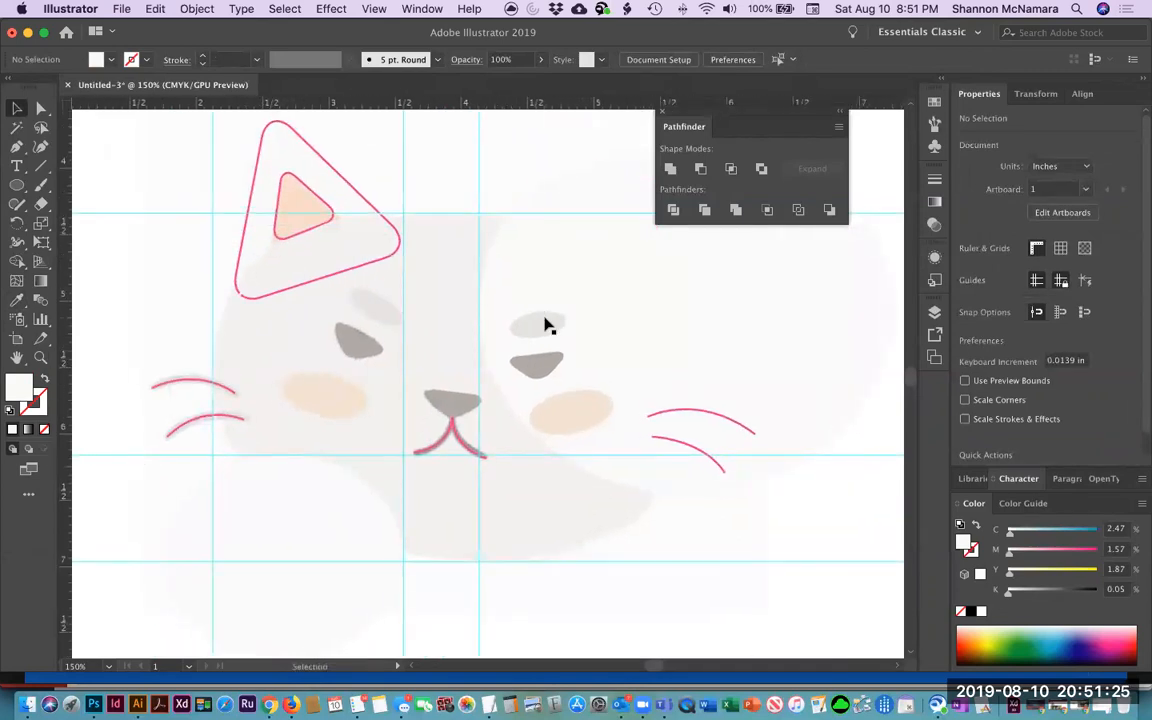
Swap the head shape's fill and stroke so it has a light gray fill with no outline, and deselect it.
{"action": "left_click", "coordinate": [531, 267]}
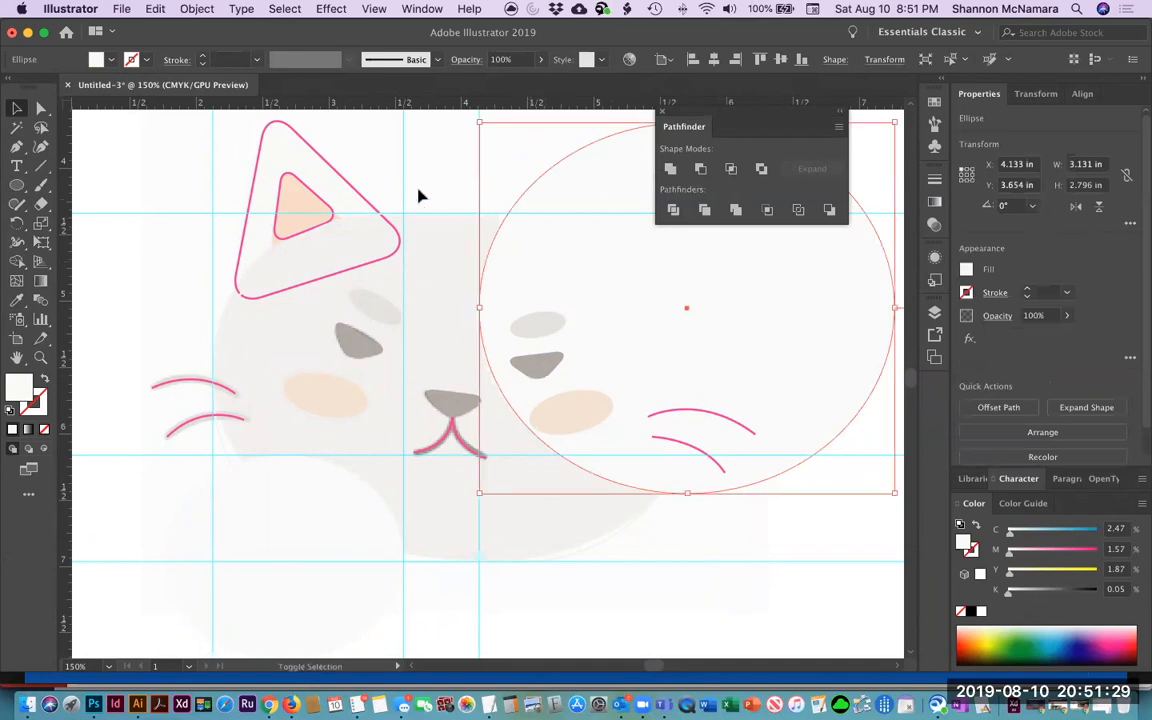
{"action": "left_click", "coordinate": [212, 302]}
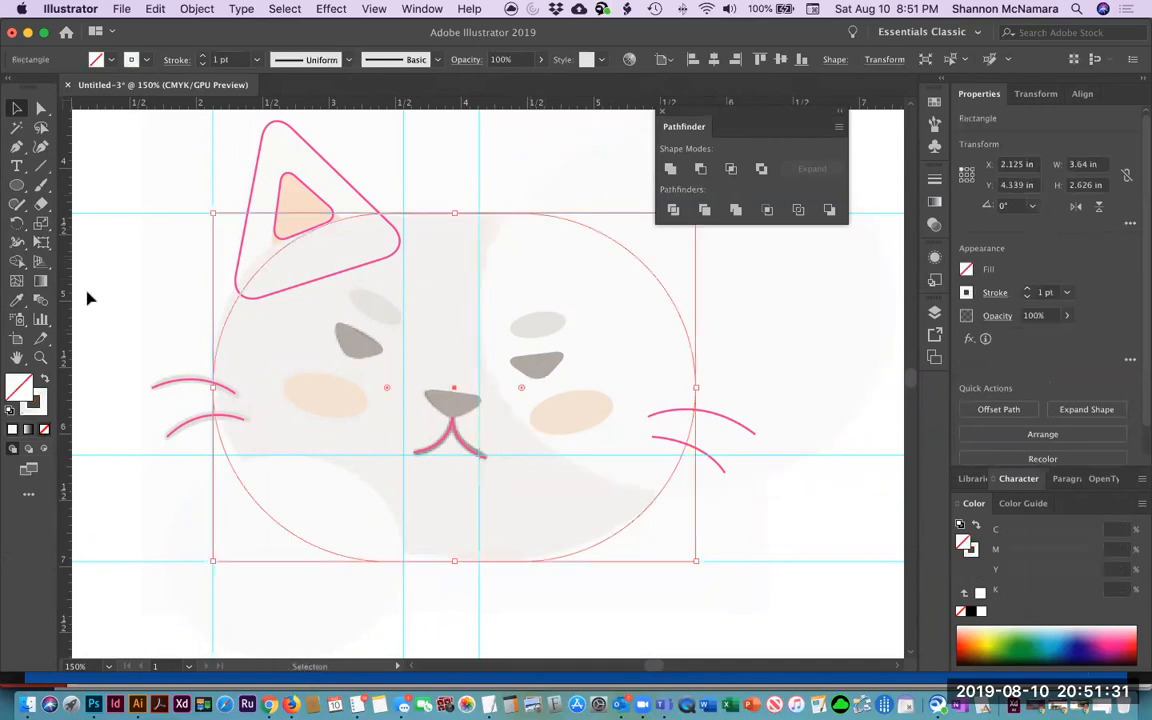
{"action": "left_click", "coordinate": [44, 379]}
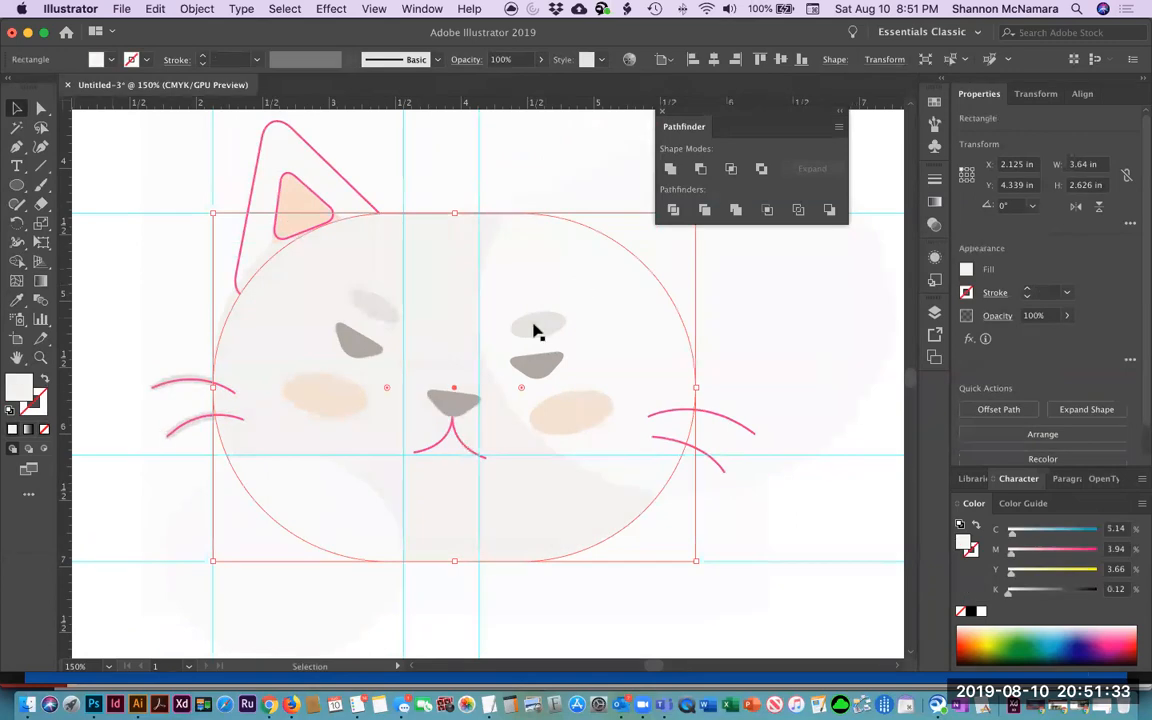
{"action": "left_click", "coordinate": [406, 155]}
Hide the head shape and both off-white patch ellipses so the ears and template underneath are exposed.
{"action": "left_click", "coordinate": [517, 283]}
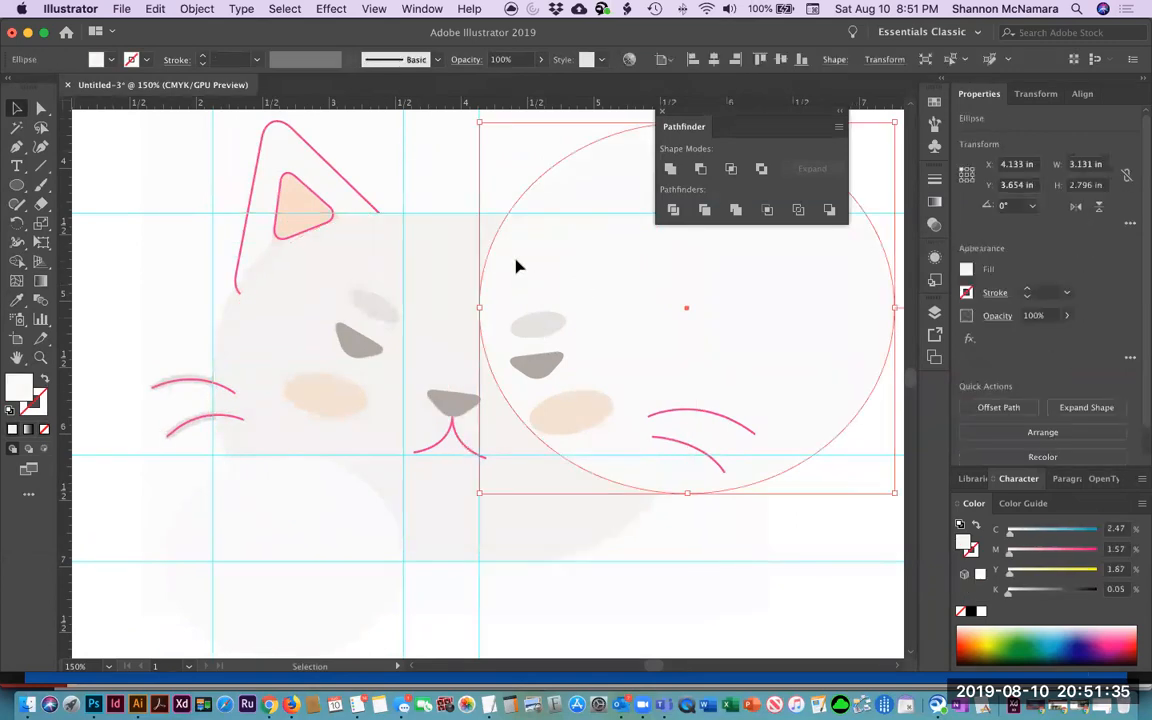
{"action": "left_click", "coordinate": [420, 248], "text": "shift"}
{"action": "left_click", "coordinate": [225, 531], "text": "shift"}
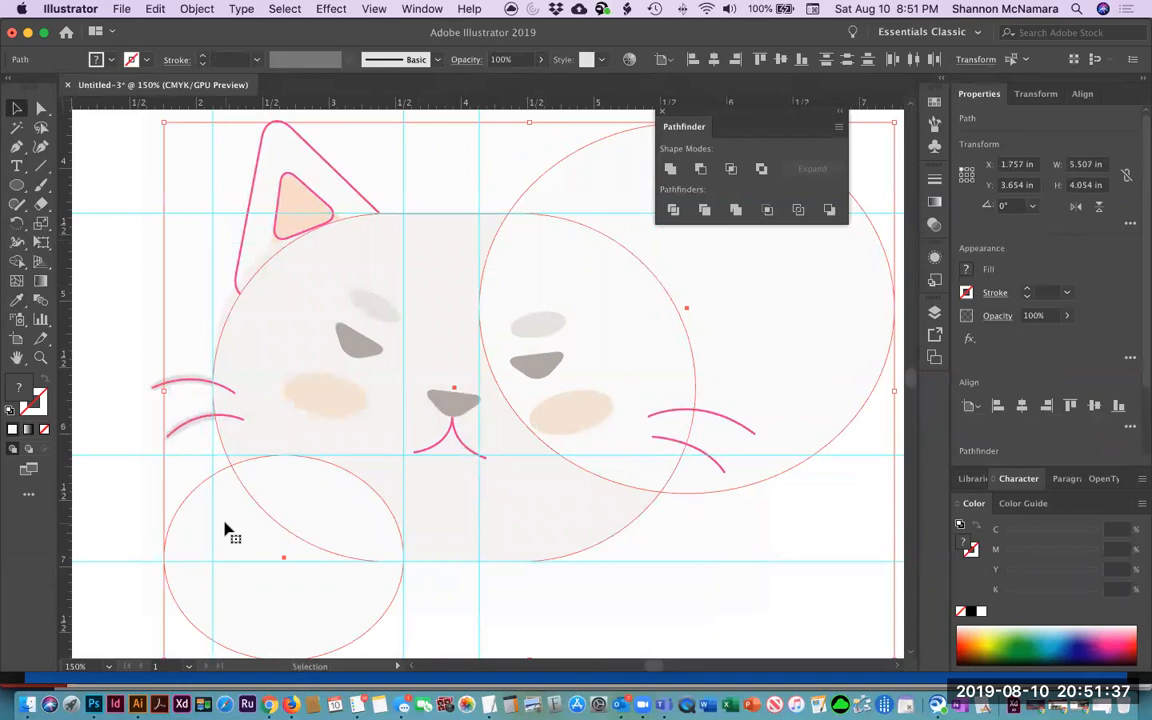
{"action": "left_click", "coordinate": [196, 9]}
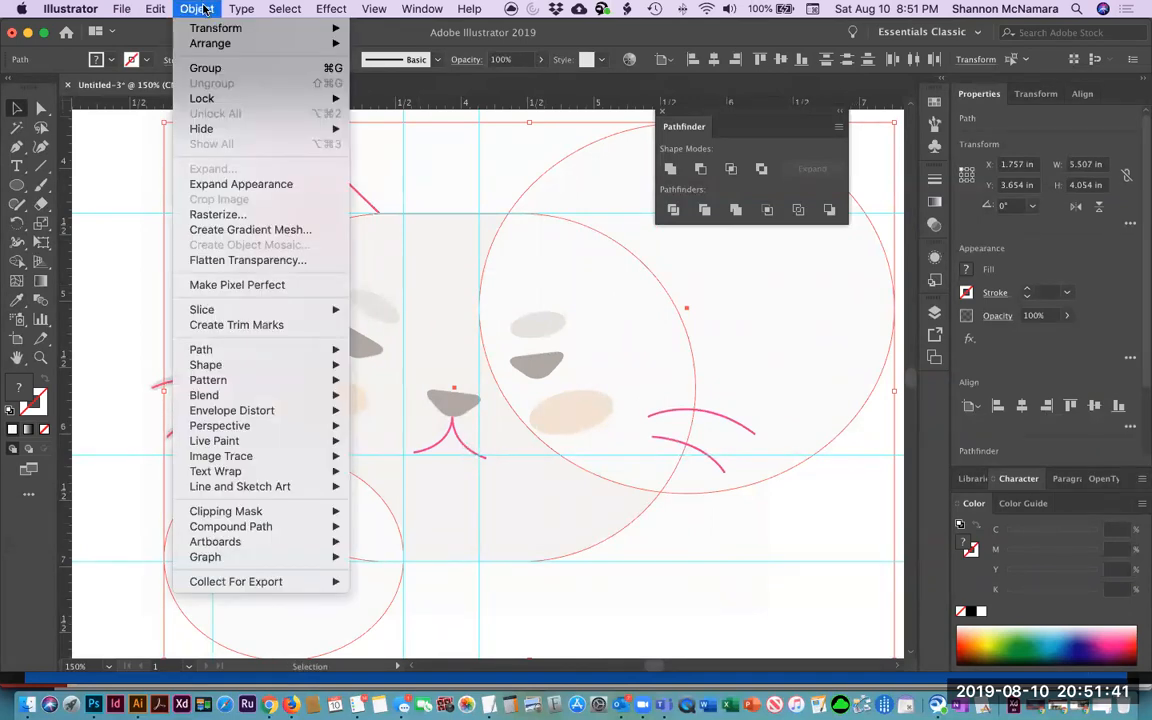
{"action": "mouse_move", "coordinate": [211, 45]}
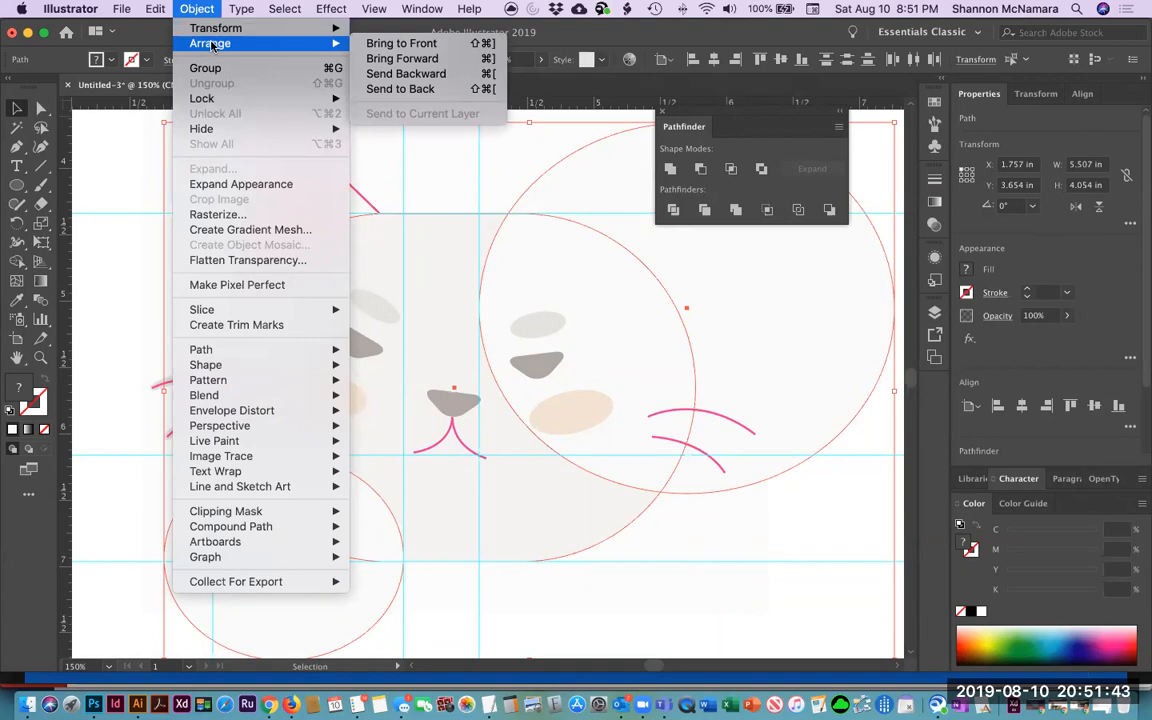
{"action": "mouse_move", "coordinate": [215, 129]}
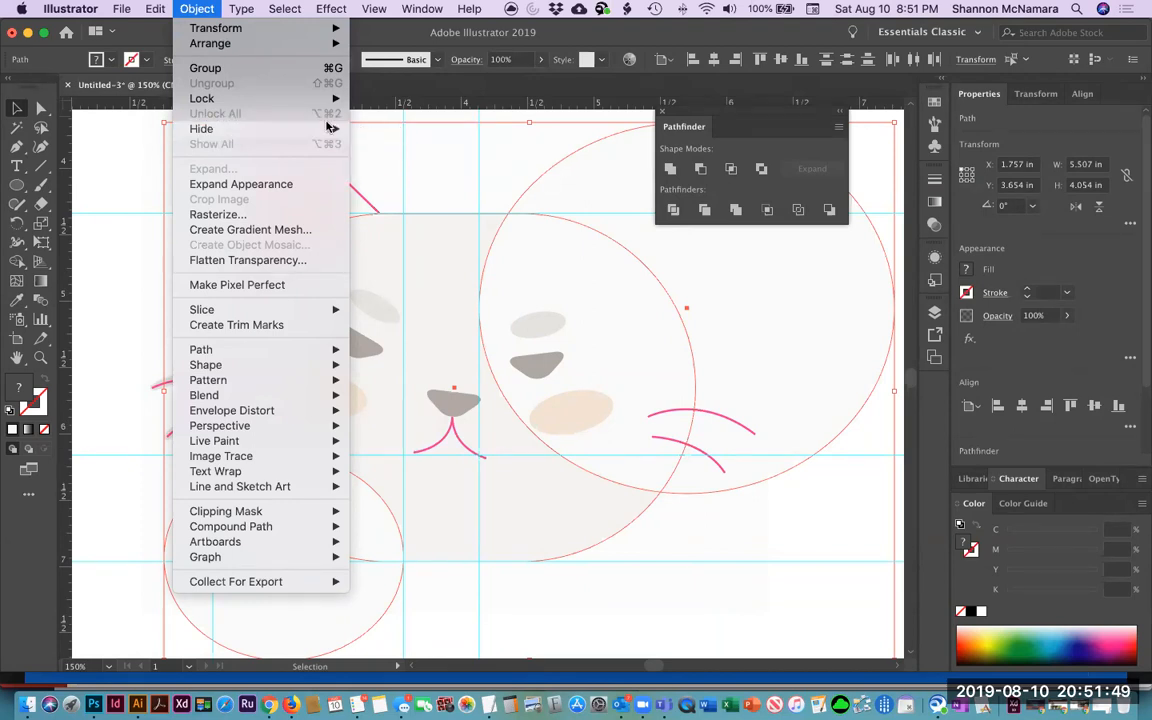
{"action": "key", "text": "super+3"}
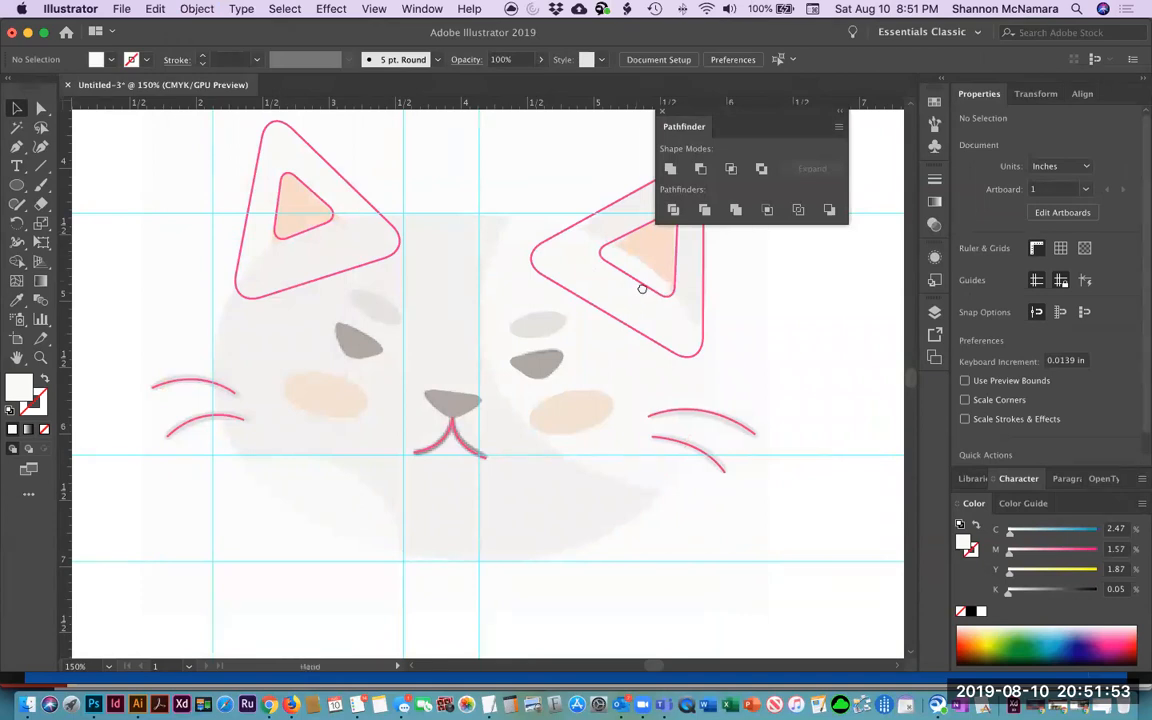
Fill both inner ear triangles with the peach sampled from the template's inner ear using the Eyedropper, and deselect them.
{"action": "scroll", "coordinate": [610, 237], "scroll_direction": "right", "scroll_amount": 5}
{"action": "scroll", "coordinate": [610, 237], "scroll_direction": "up", "scroll_amount": 1}
{"action": "left_click", "coordinate": [498, 228]}
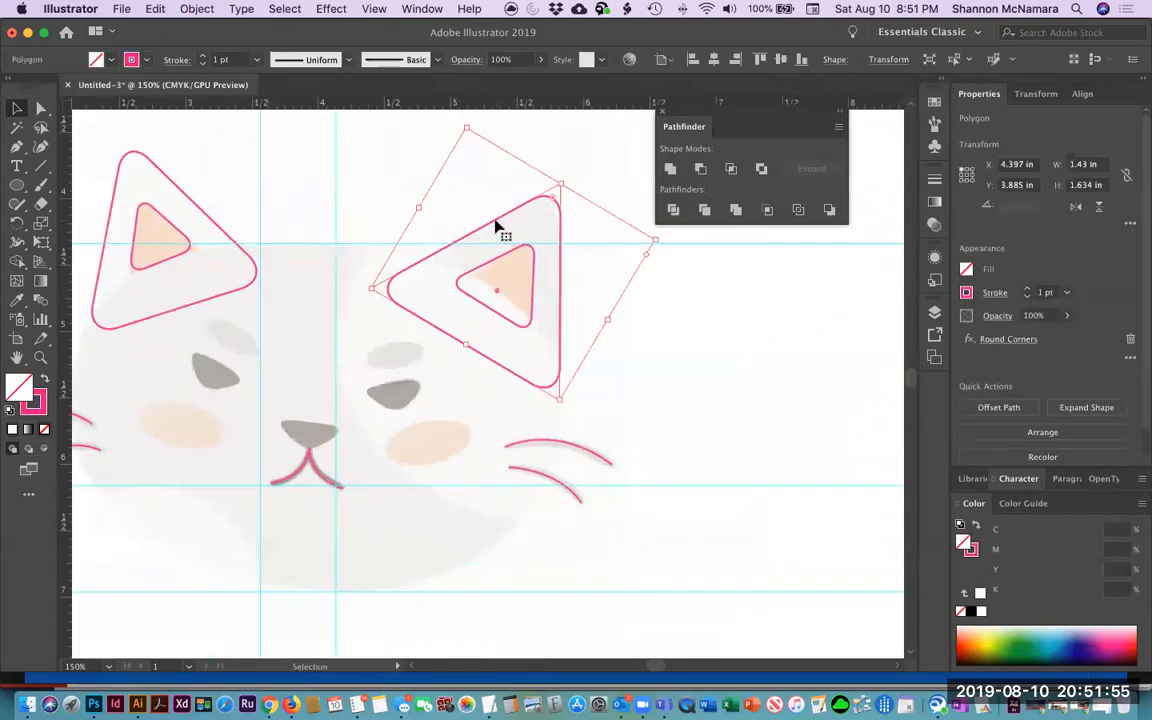
{"action": "left_click", "coordinate": [503, 259]}
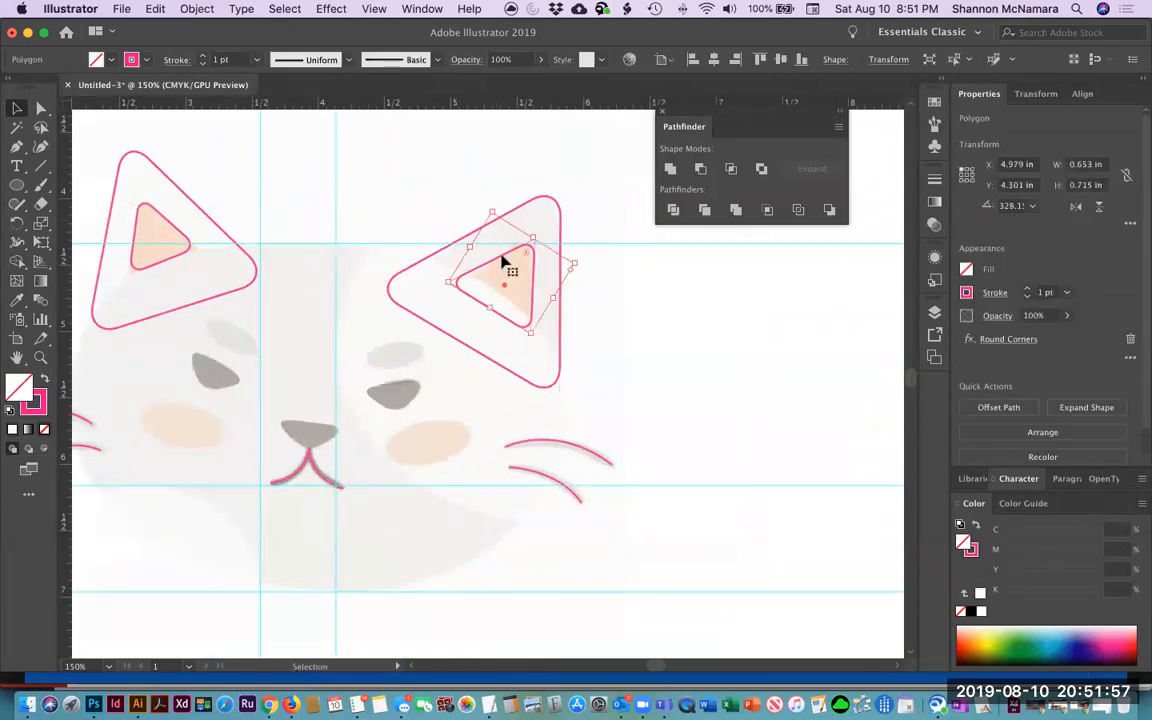
{"action": "left_click", "coordinate": [170, 226], "text": "shift"}
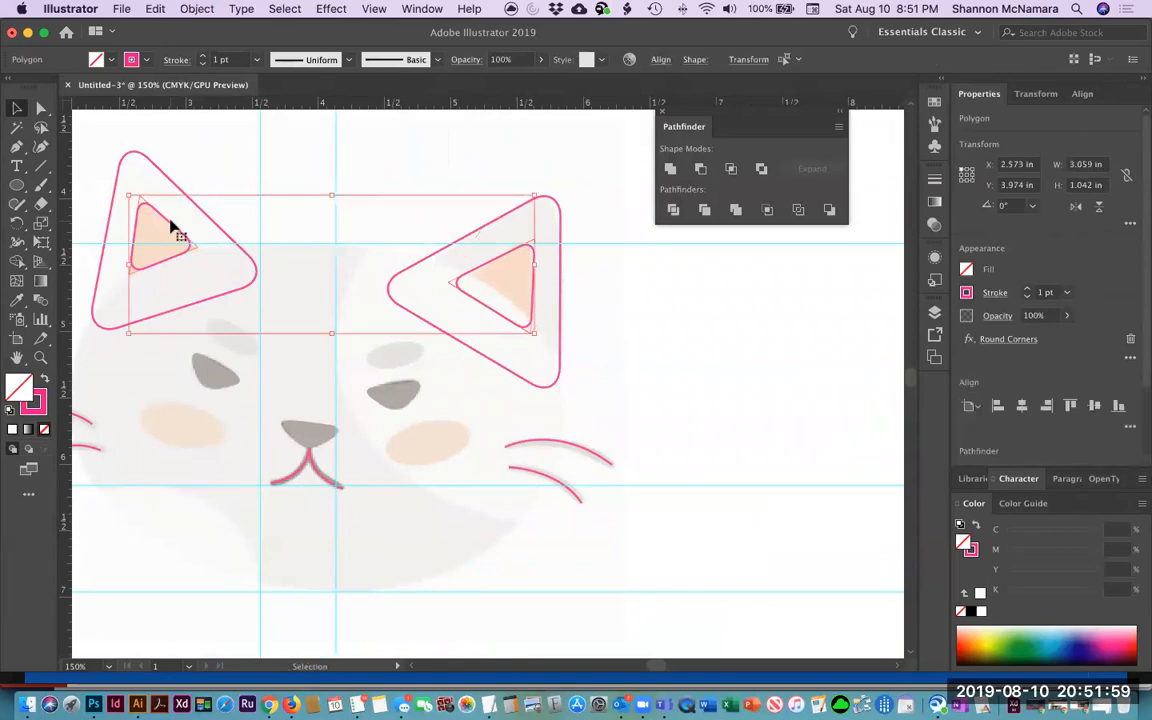
{"action": "left_click", "coordinate": [16, 299]}
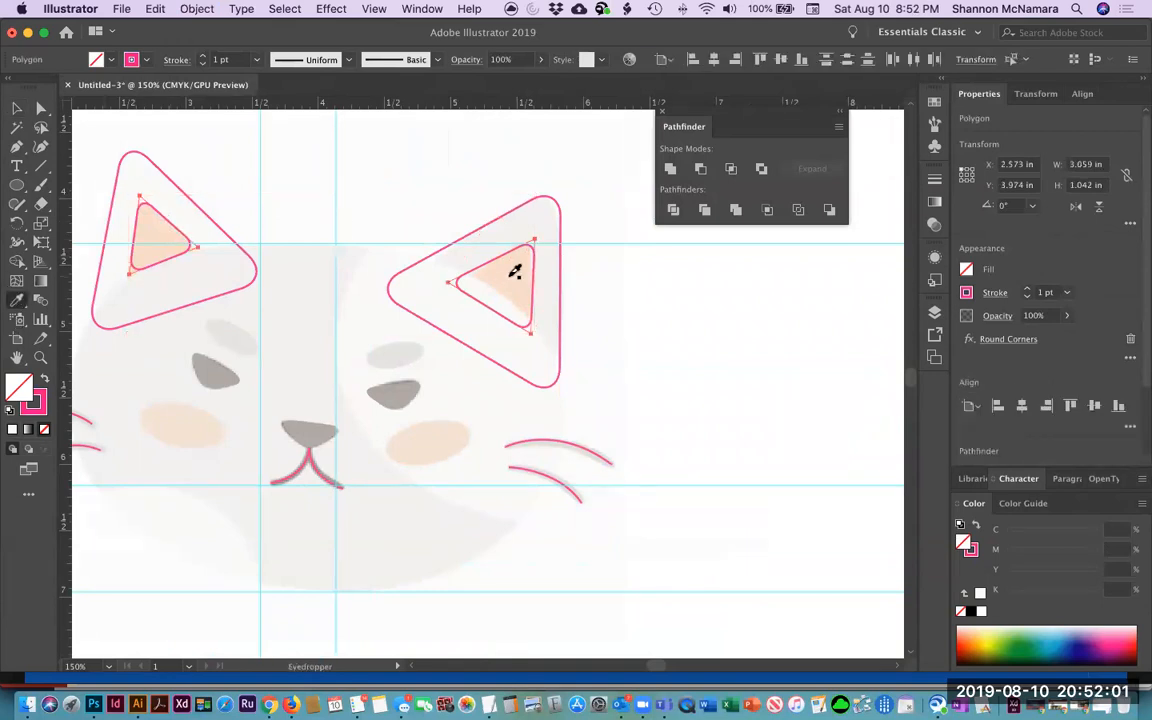
{"action": "left_click", "coordinate": [462, 246]}
{"action": "left_click", "coordinate": [17, 106]}
{"action": "left_click", "coordinate": [193, 172]}
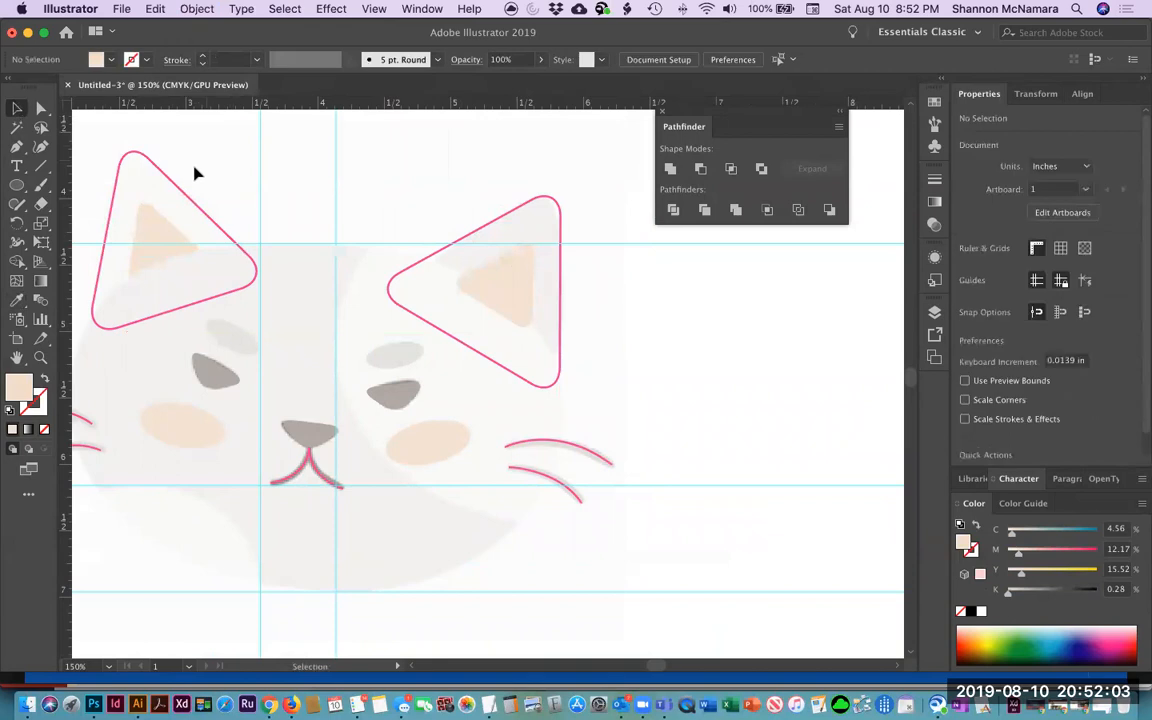
Fill the left outer ear triangle with the off-white sampled from the template's left ear using the Eyedropper, and deselect it.
{"action": "left_click", "coordinate": [175, 188]}
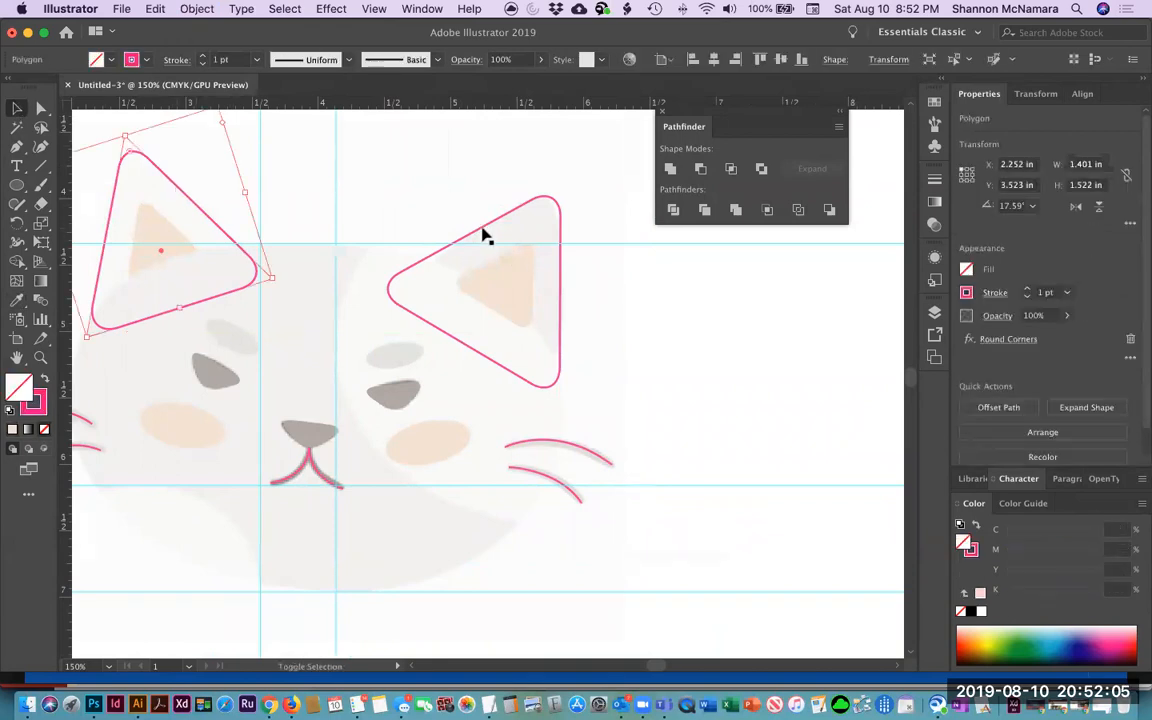
{"action": "left_click", "coordinate": [300, 160]}
{"action": "scroll", "coordinate": [240, 215], "scroll_direction": "left", "scroll_amount": 3}
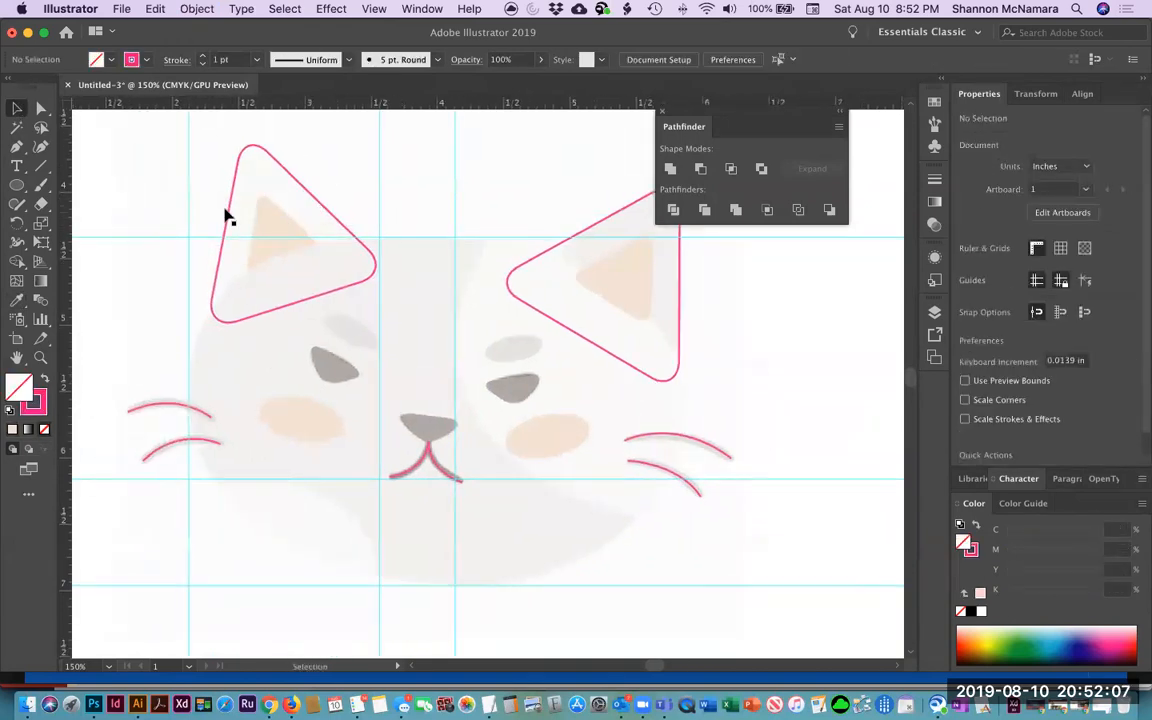
{"action": "left_click", "coordinate": [226, 217]}
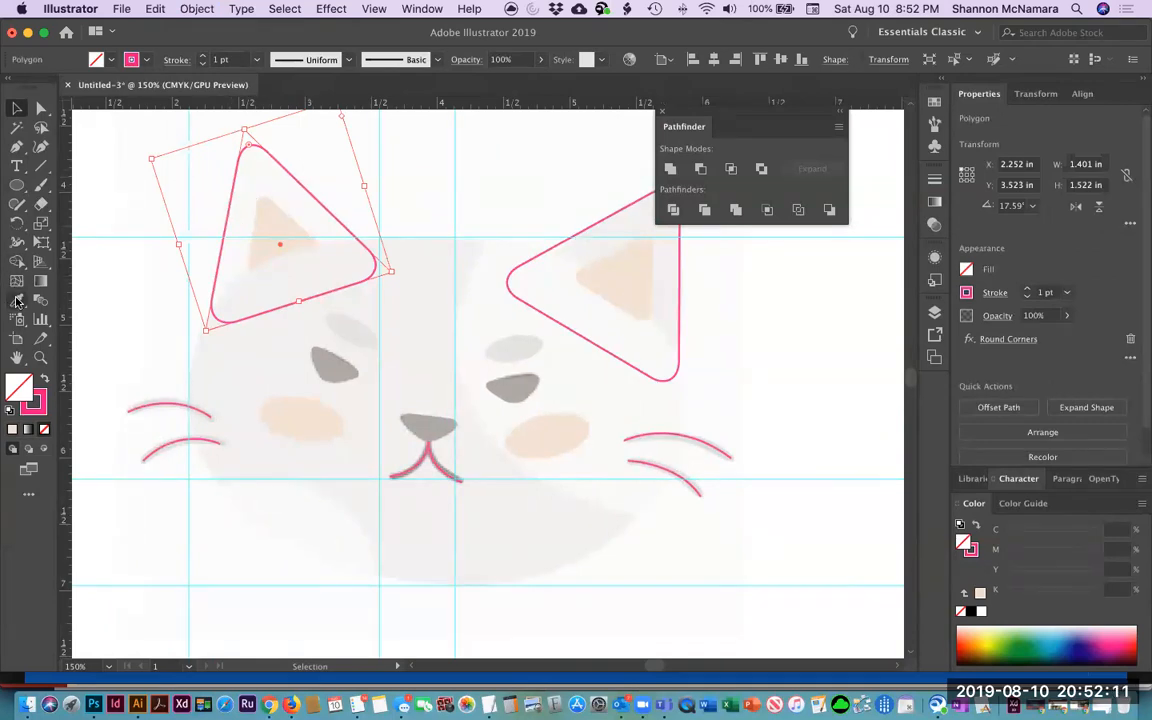
{"action": "left_click", "coordinate": [16, 300]}
{"action": "left_click", "coordinate": [234, 166]}
{"action": "left_click", "coordinate": [16, 108]}
{"action": "left_click", "coordinate": [411, 170]}
Fill the right outer ear triangle with the light gray sampled from the template's right ear using the Eyedropper, and deselect it.
{"action": "left_click", "coordinate": [595, 228]}
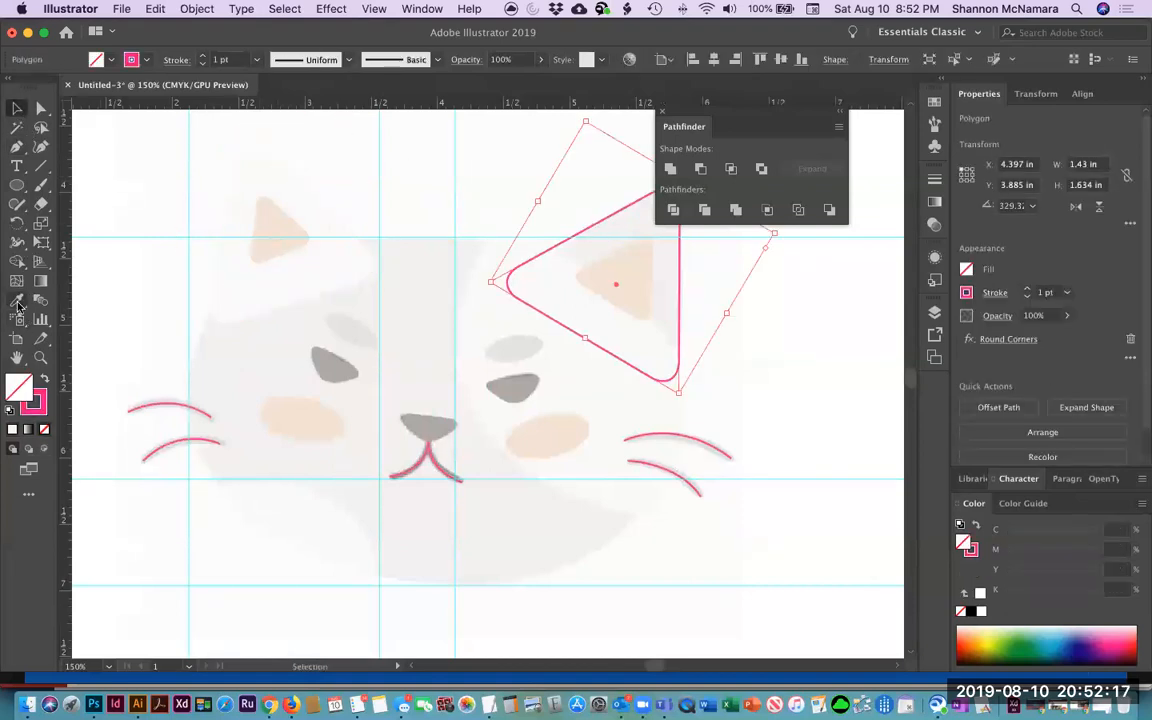
{"action": "left_click", "coordinate": [16, 303]}
{"action": "left_click", "coordinate": [612, 236]}
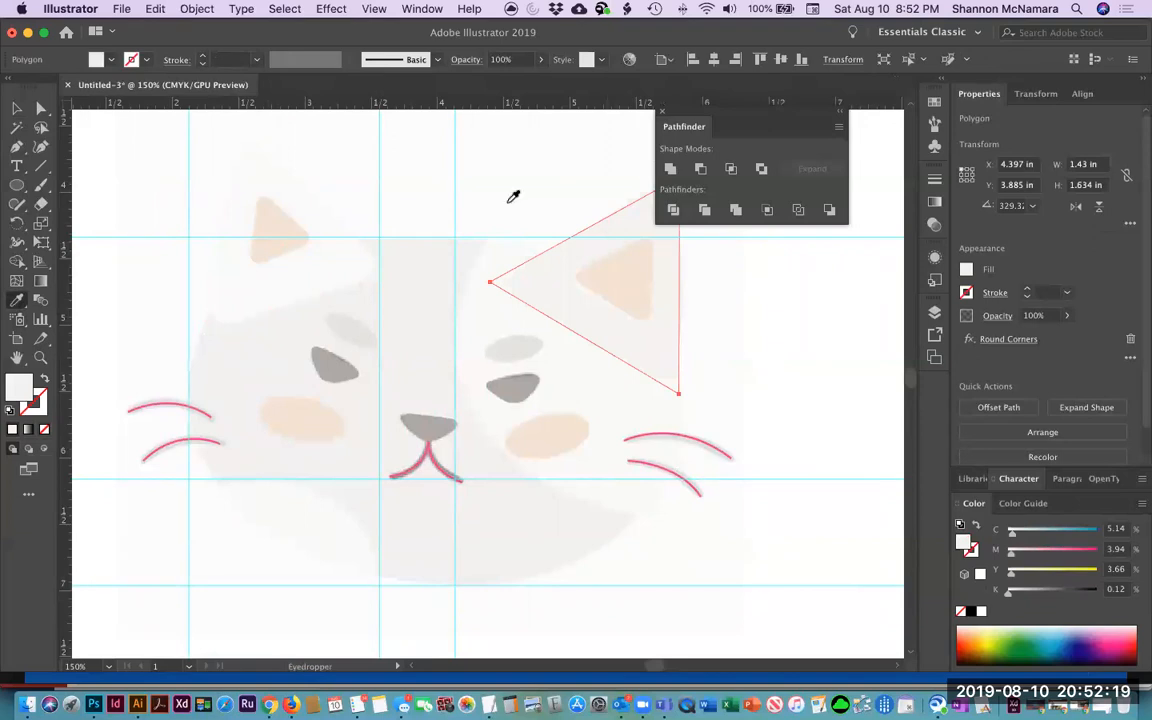
{"action": "left_click", "coordinate": [17, 108]}
{"action": "left_click", "coordinate": [778, 418]}
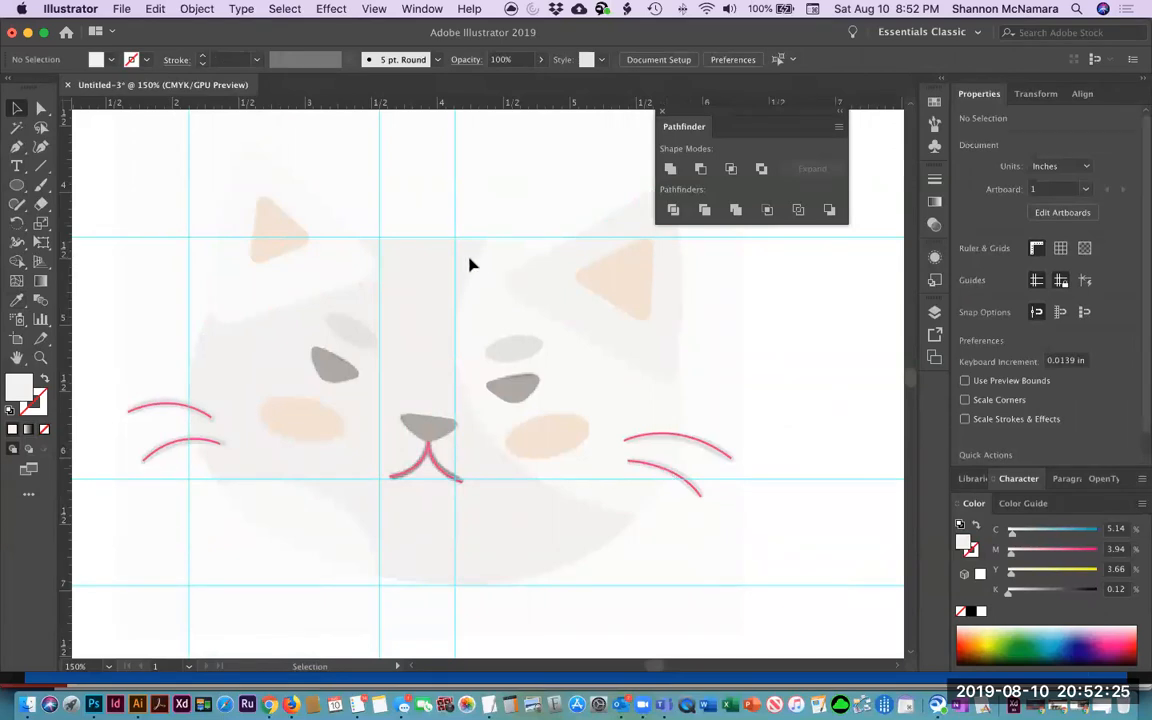
Show all hidden objects again, bringing back the head and patch ellipses, and deselect them.
{"action": "left_click", "coordinate": [194, 9]}
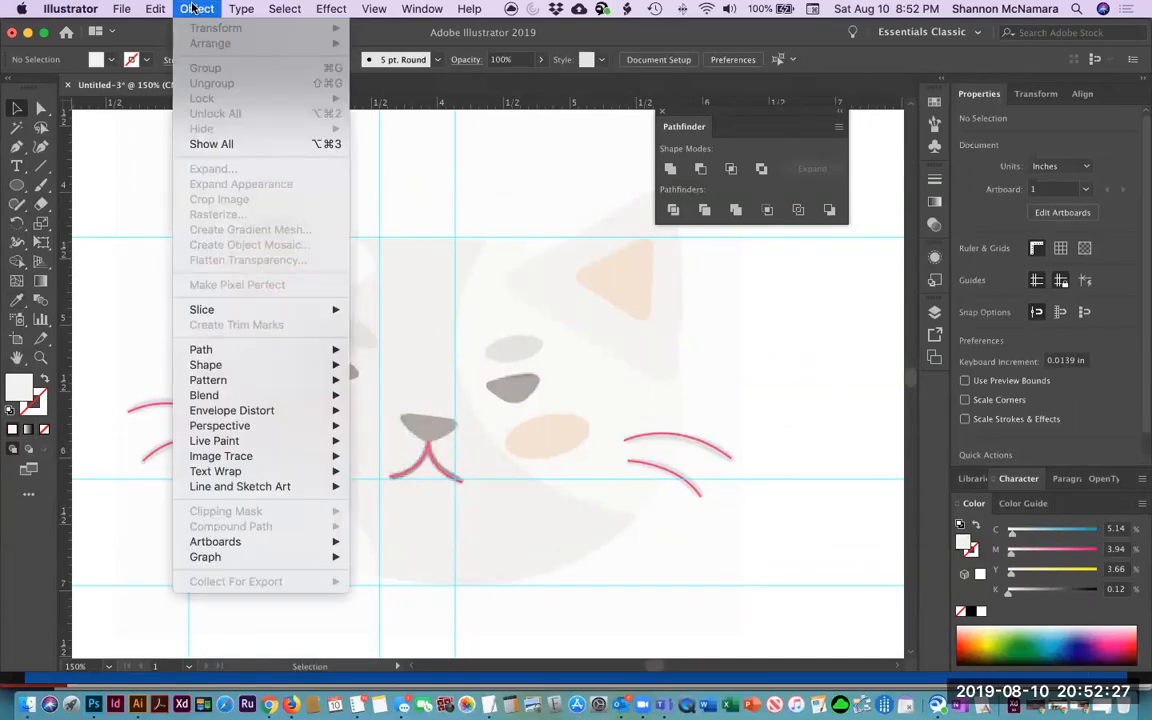
{"action": "left_click", "coordinate": [213, 145]}
{"action": "key", "text": "super+h"}
{"action": "left_click", "coordinate": [94, 211]}
{"action": "left_click_drag", "start_coordinate": [437, 374], "coordinate": [488, 350]}
Split the head shape and both off-white patch ellipses where they overlap using Pathfinder Divide, and deselect the result.
{"action": "left_click", "coordinate": [330, 498]}
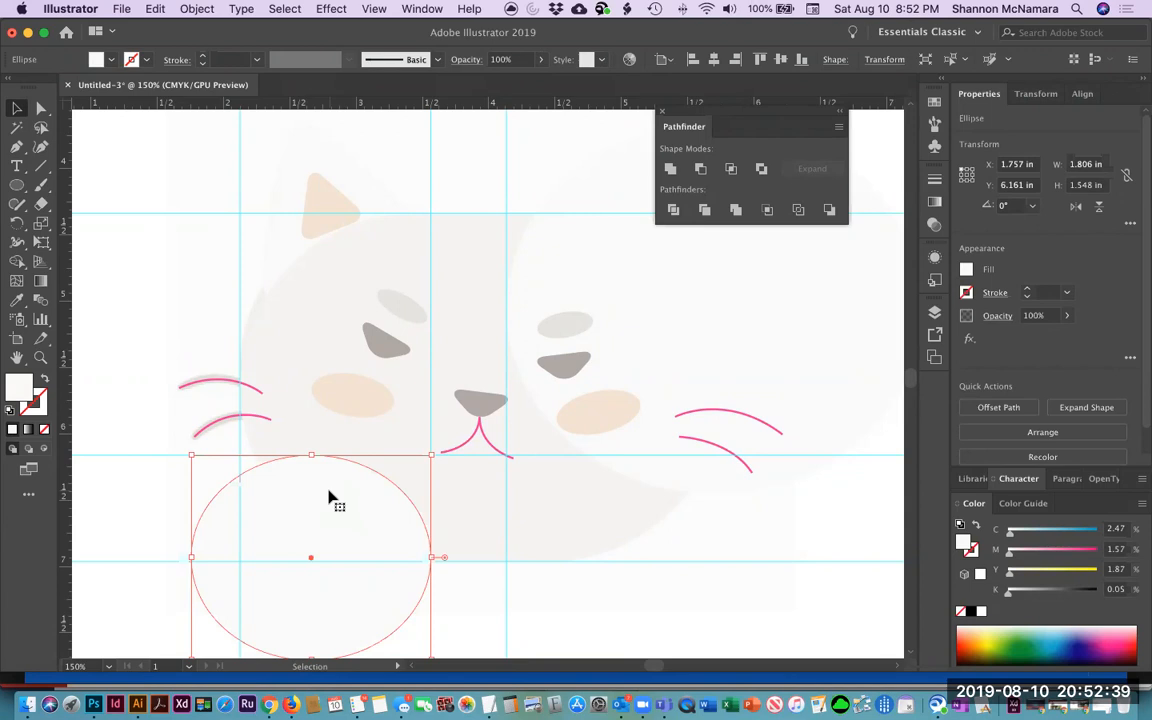
{"action": "left_click", "coordinate": [558, 240]}
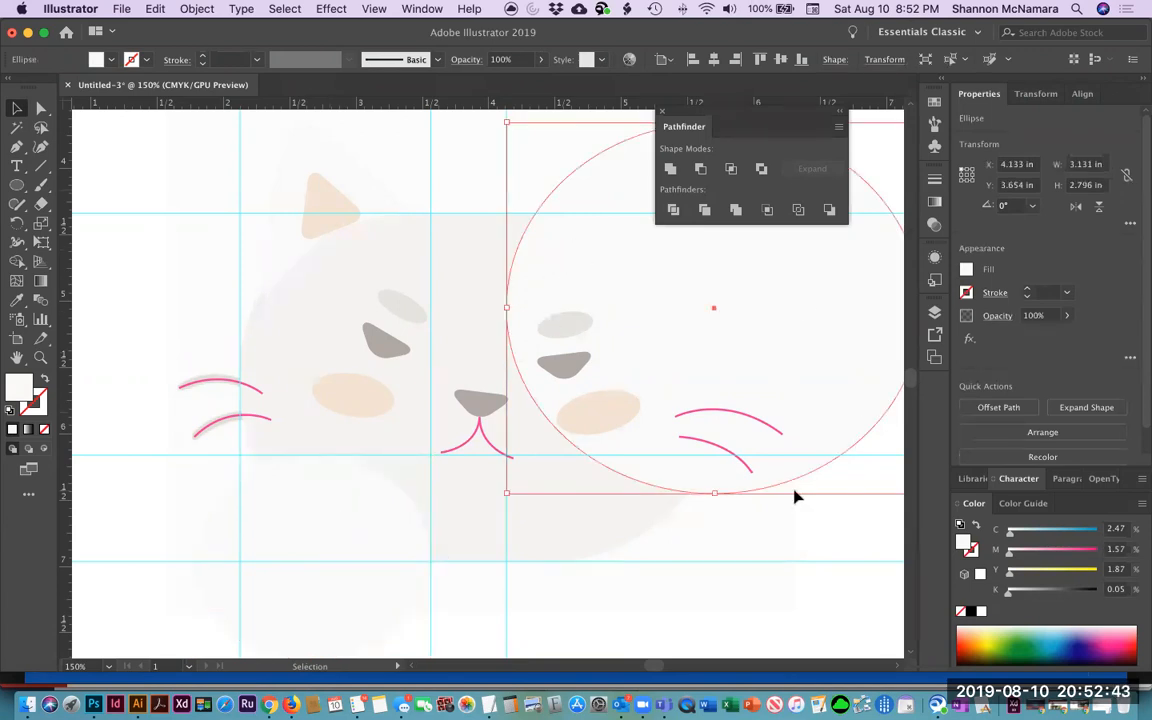
{"action": "left_click", "coordinate": [318, 530]}
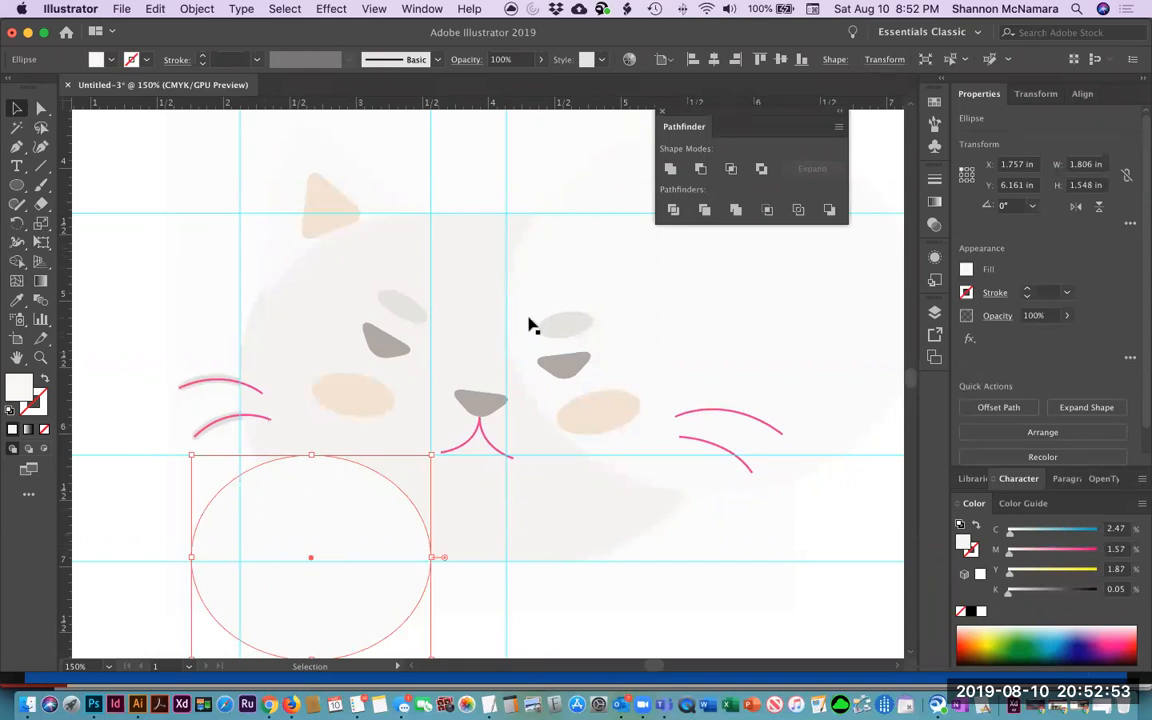
{"action": "left_click", "coordinate": [584, 279]}
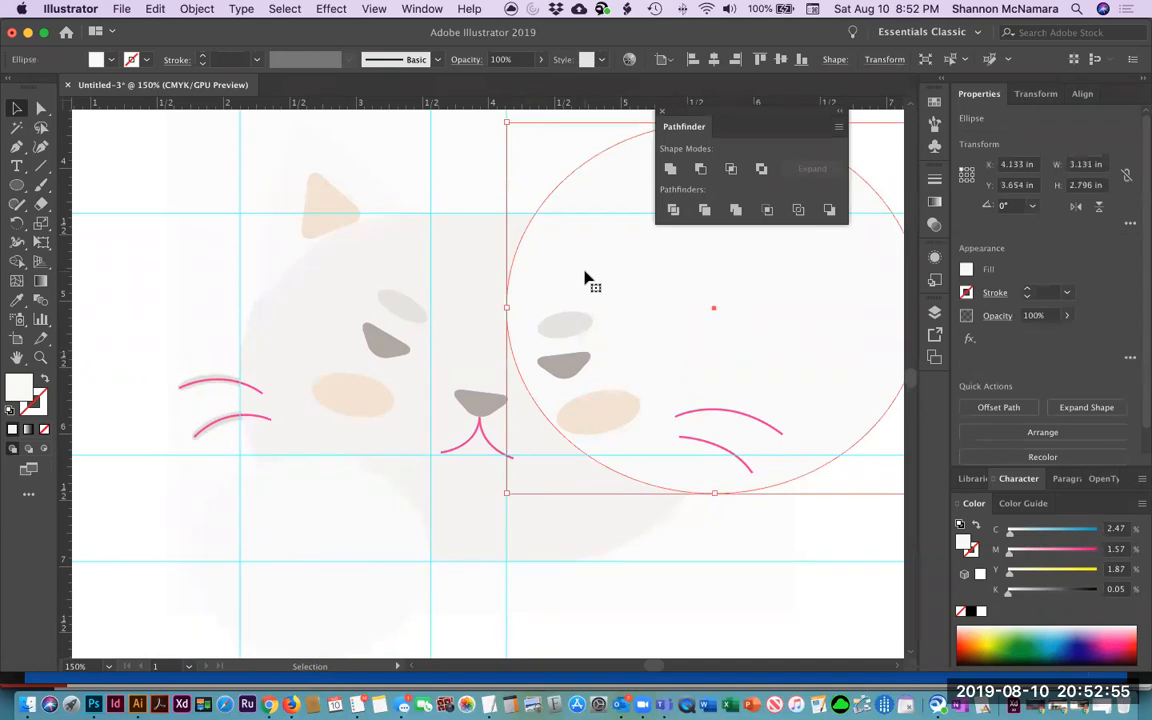
{"action": "left_click", "coordinate": [311, 514]}
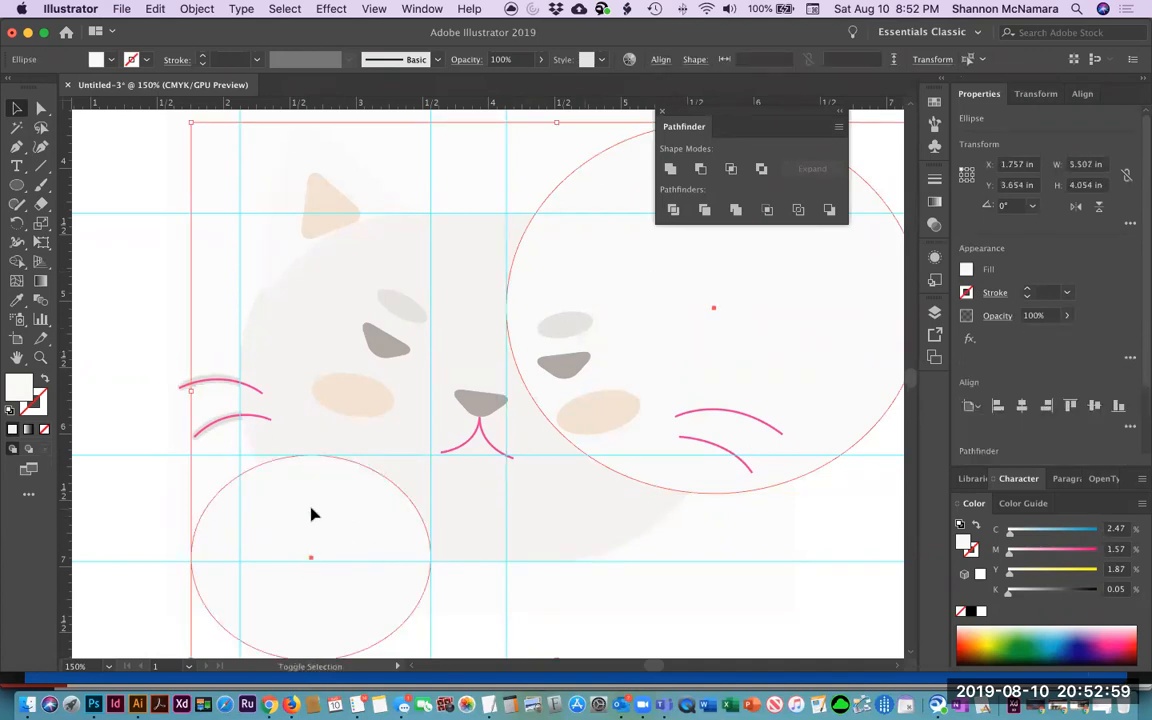
{"action": "left_click", "coordinate": [274, 358], "text": "shift"}
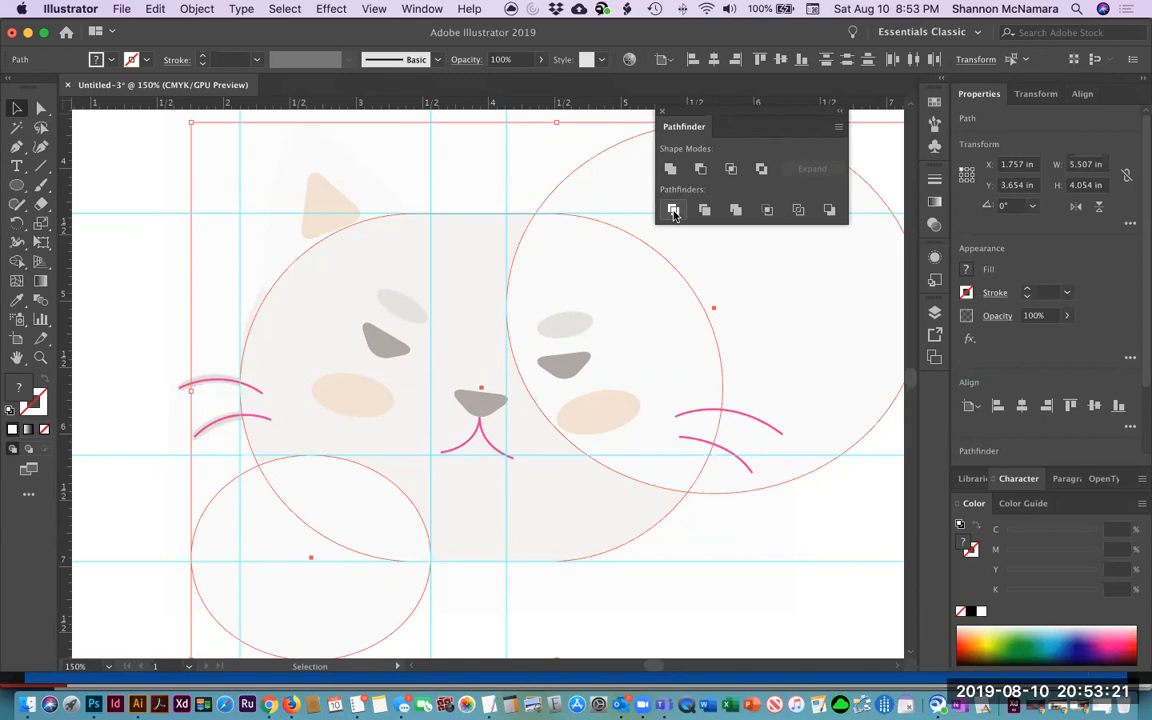
{"action": "left_click", "coordinate": [673, 211]}
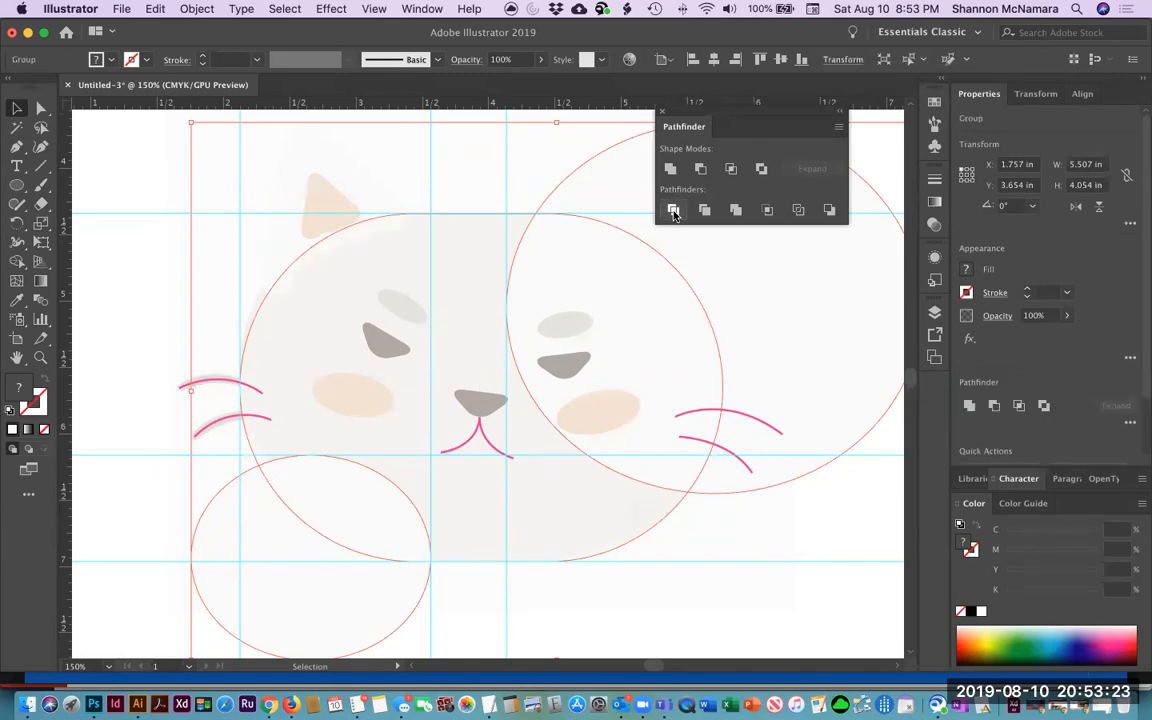
{"action": "left_click", "coordinate": [136, 176]}
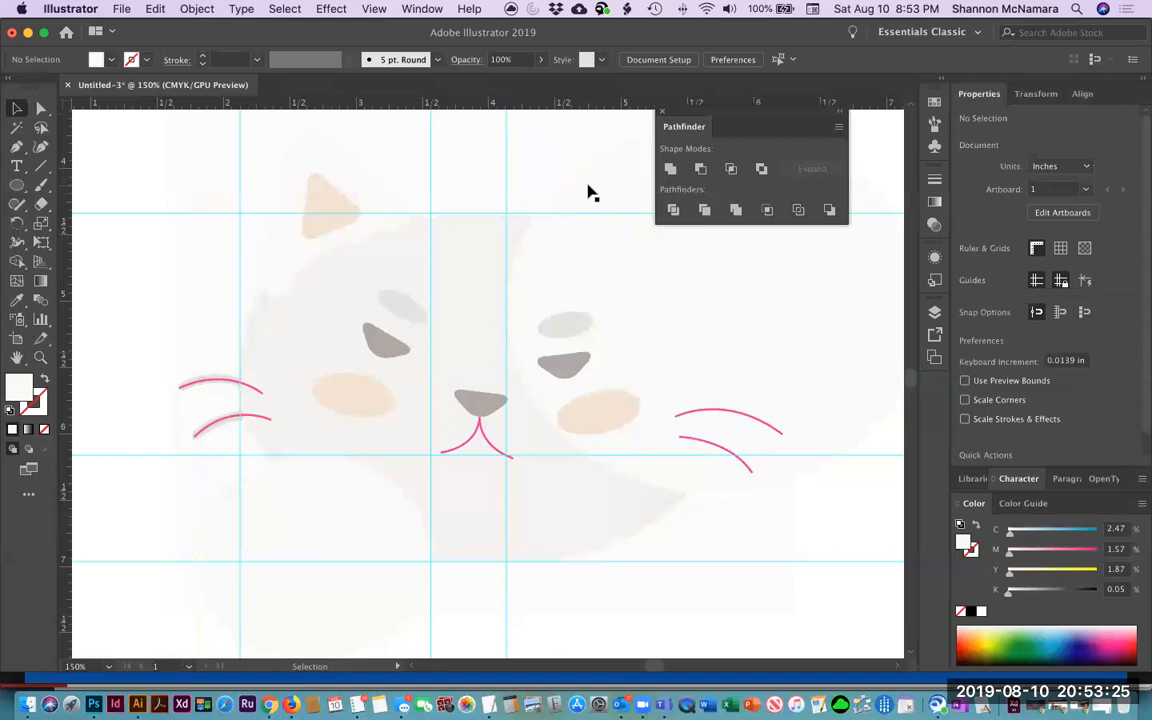
Select the divided head and patch group to examine its pieces, and deselect it.
{"action": "left_click", "coordinate": [588, 192]}
{"action": "left_click", "coordinate": [116, 170]}
{"action": "left_click", "coordinate": [597, 198]}
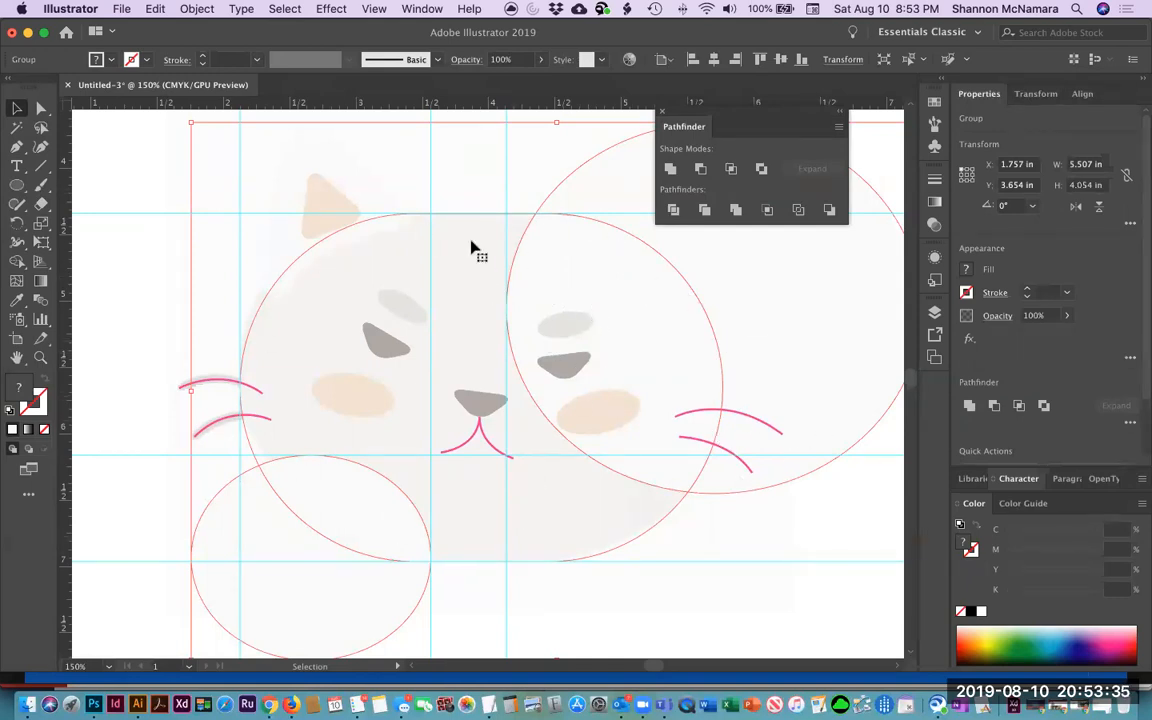
{"action": "left_click", "coordinate": [85, 222]}
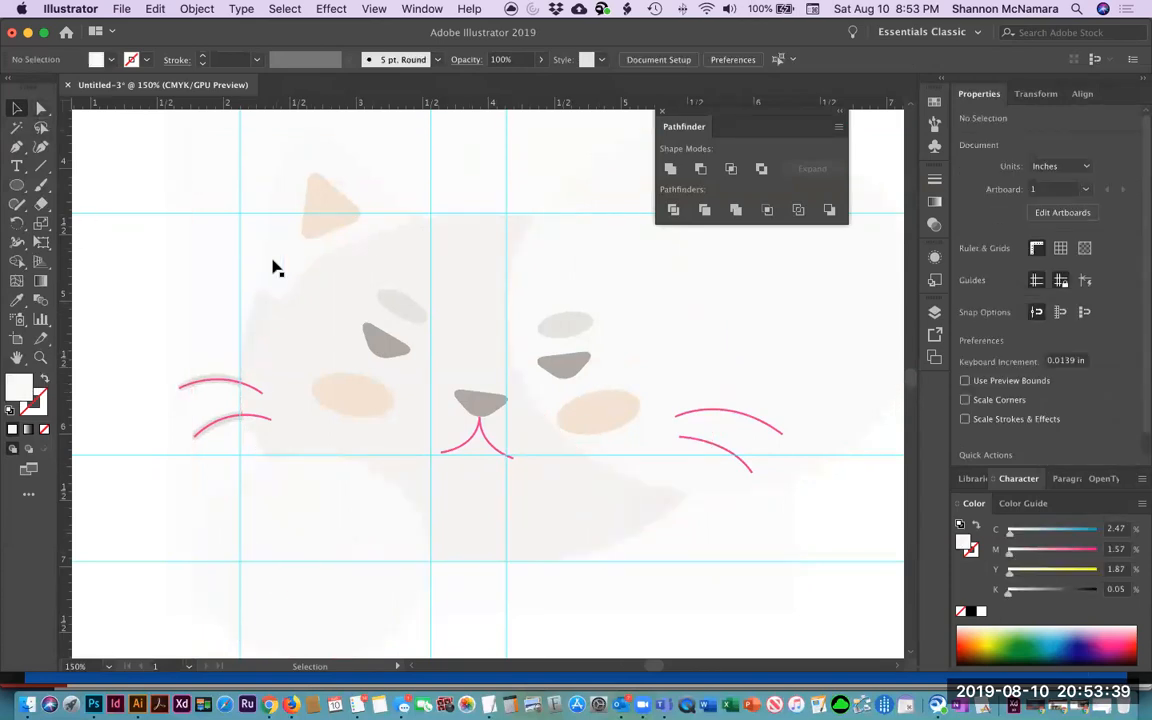
{"action": "left_click", "coordinate": [302, 290]}
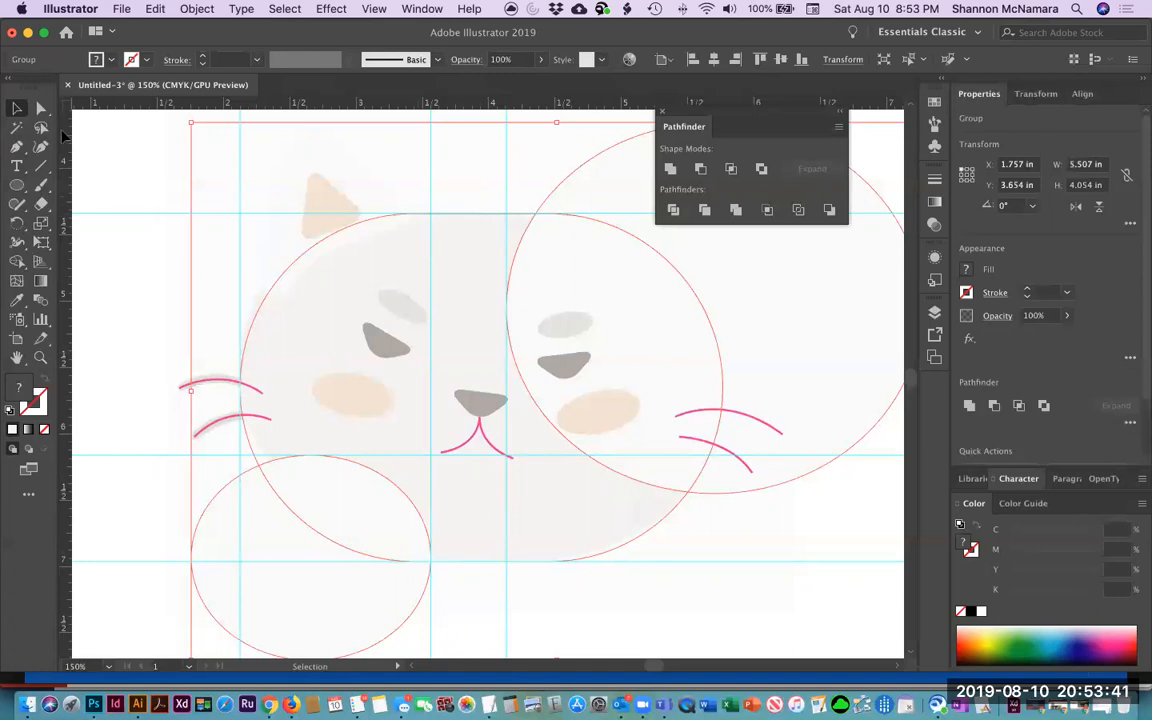
{"action": "left_click", "coordinate": [110, 160]}
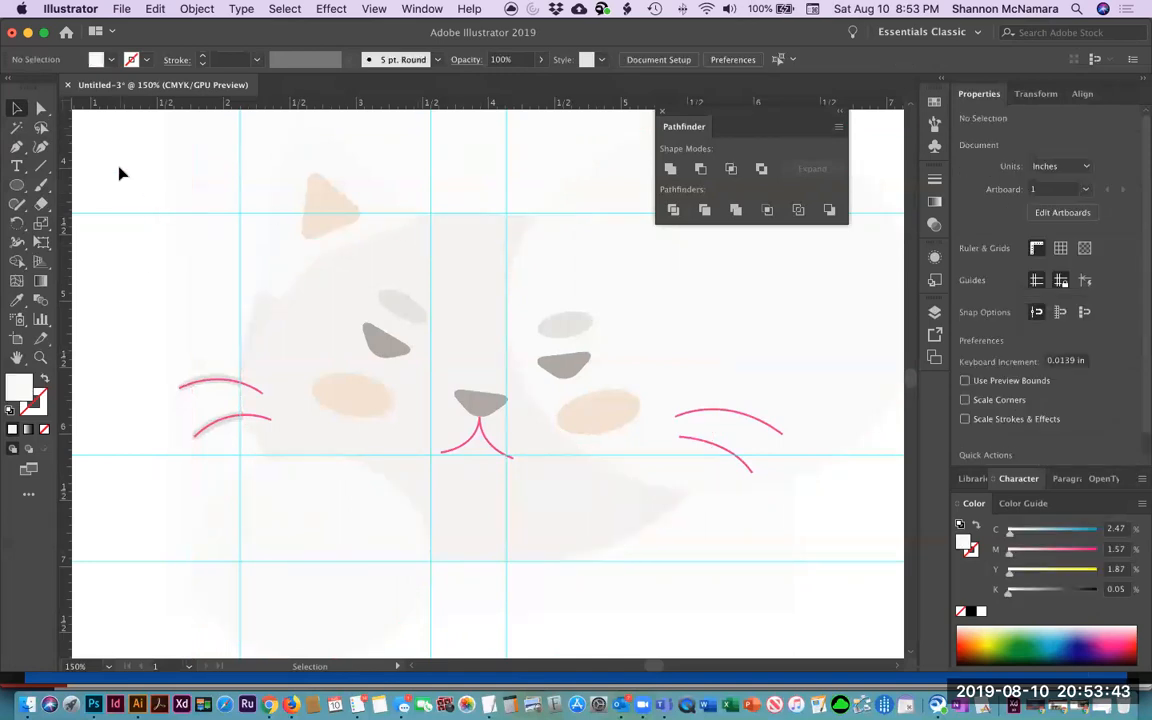
Delete the divided patch pieces that extend outside the head at its lower left and upper right.
{"action": "left_click", "coordinate": [40, 109]}
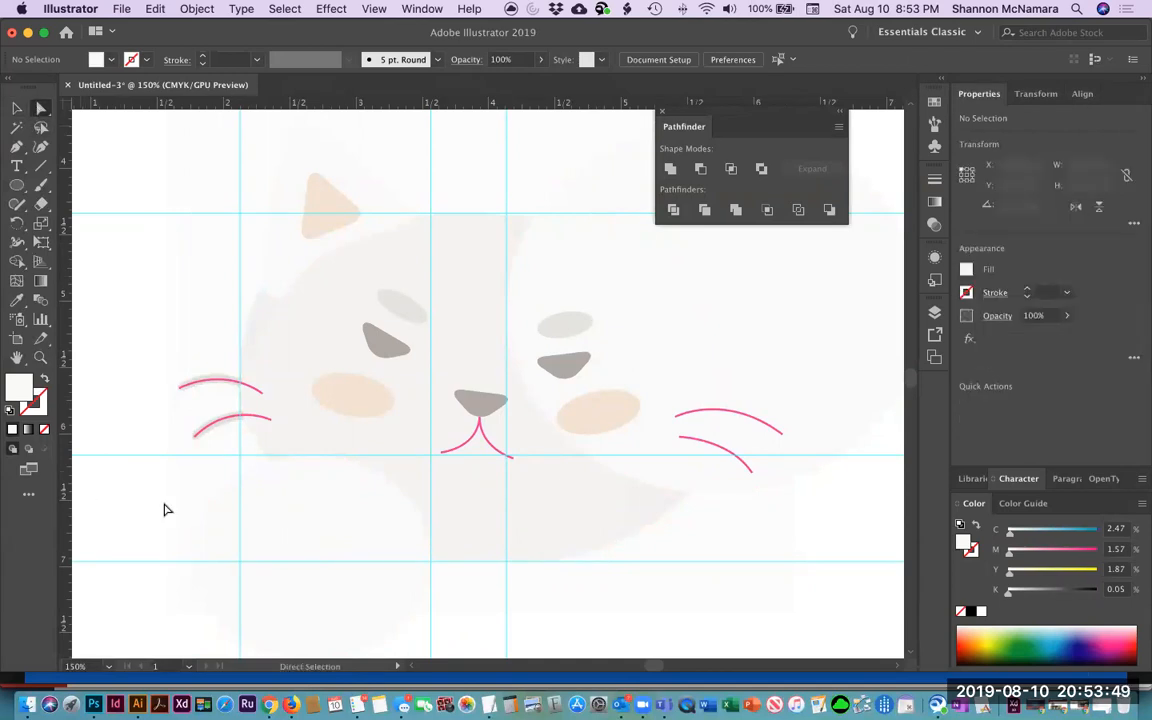
{"action": "left_click", "coordinate": [226, 523]}
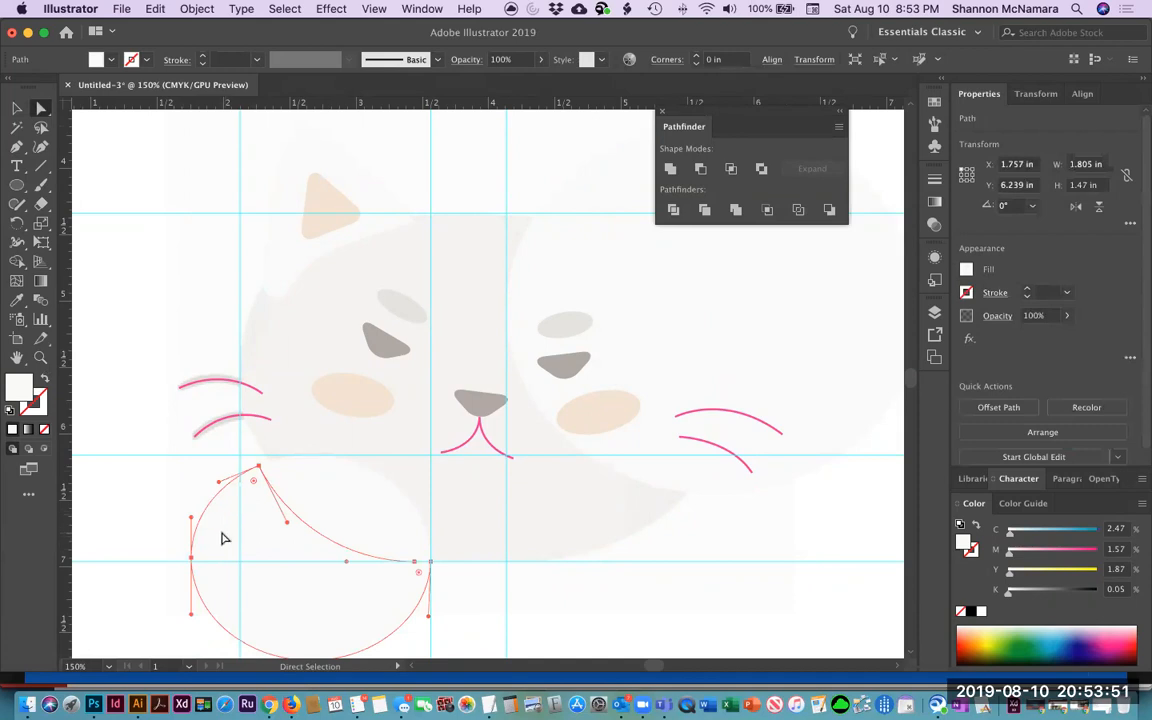
{"action": "key", "text": "Delete"}
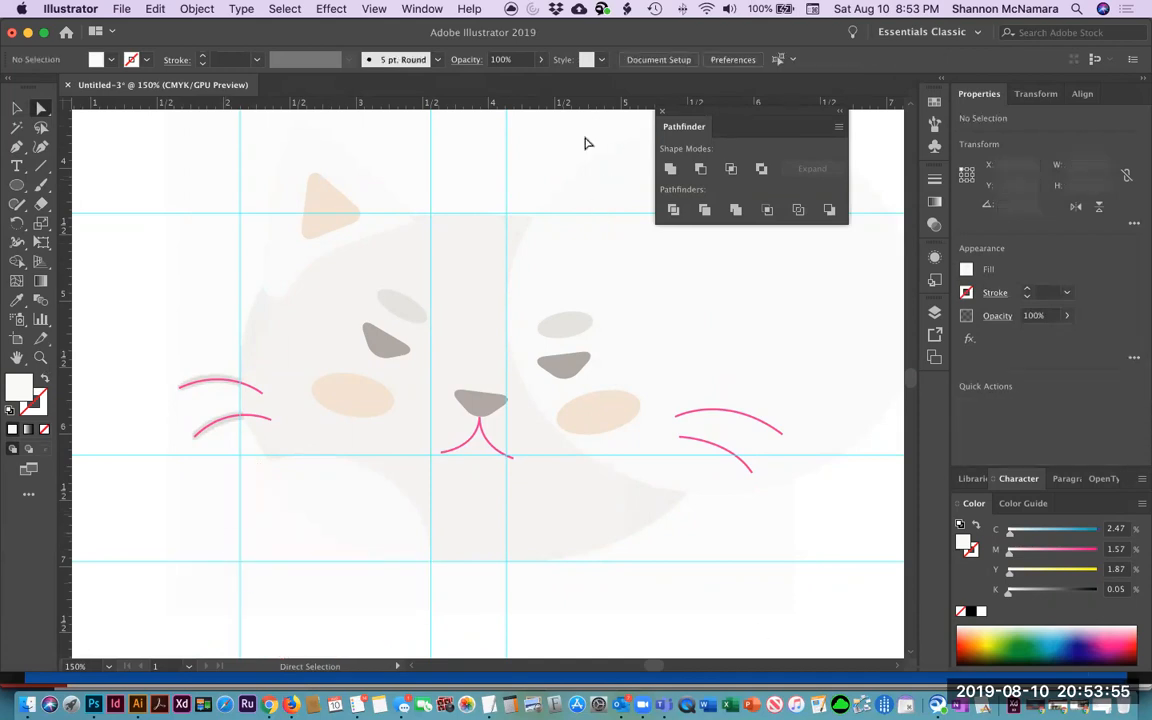
{"action": "left_click", "coordinate": [560, 172]}
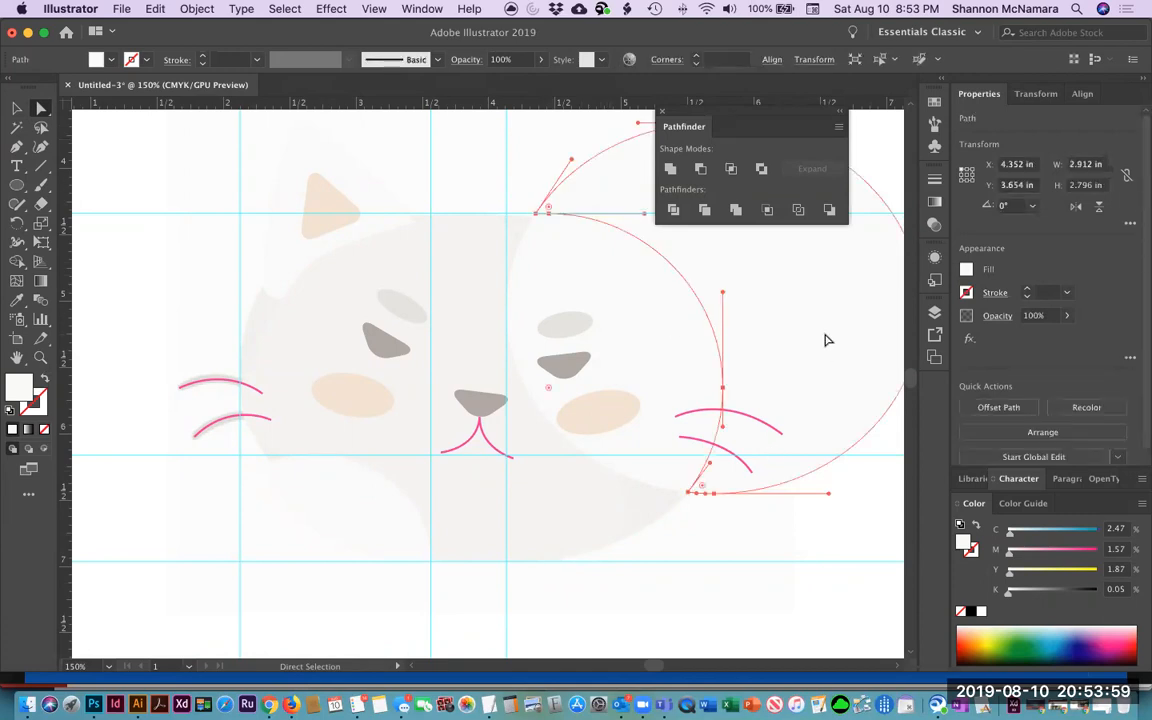
{"action": "key", "text": "Delete"}
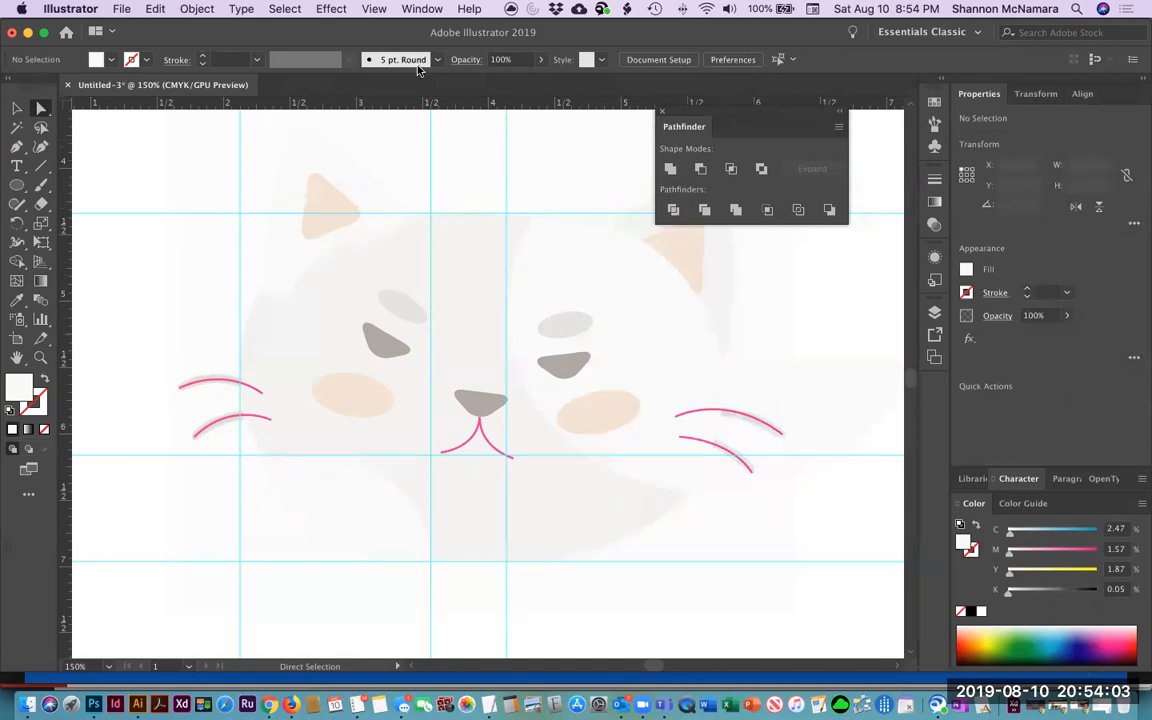
Check the divided head piece in Outline view, and return to Preview with nothing selected.
{"action": "left_click", "coordinate": [377, 9]}
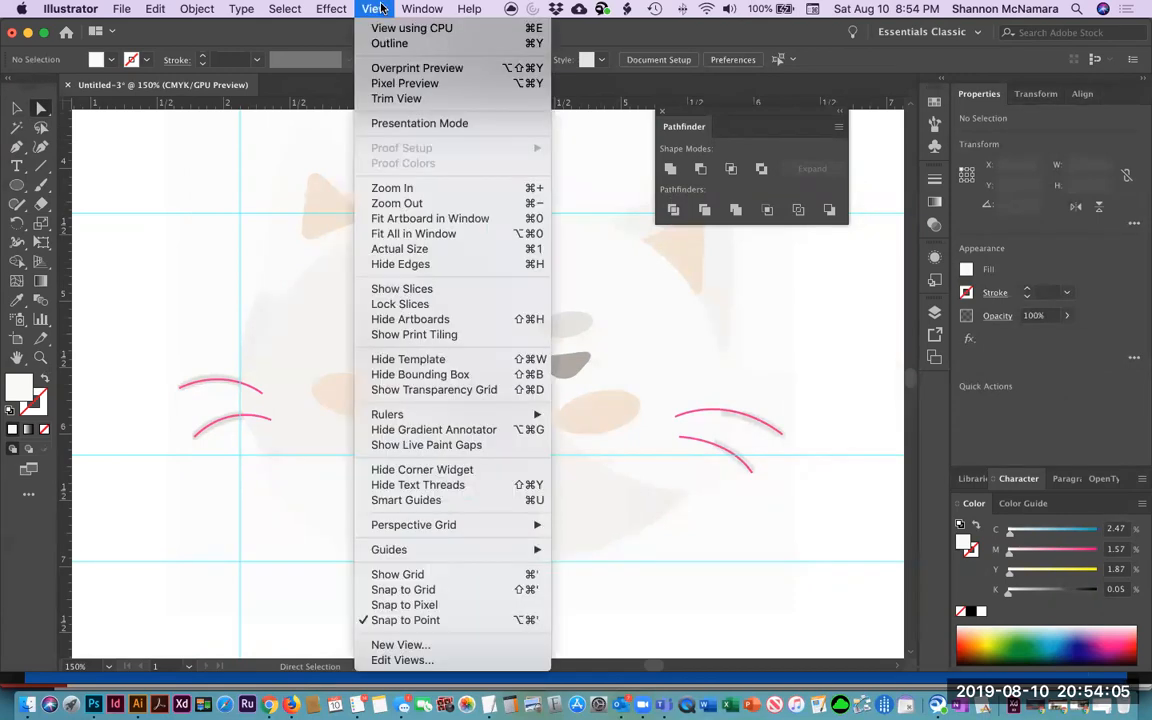
{"action": "left_click", "coordinate": [385, 44]}
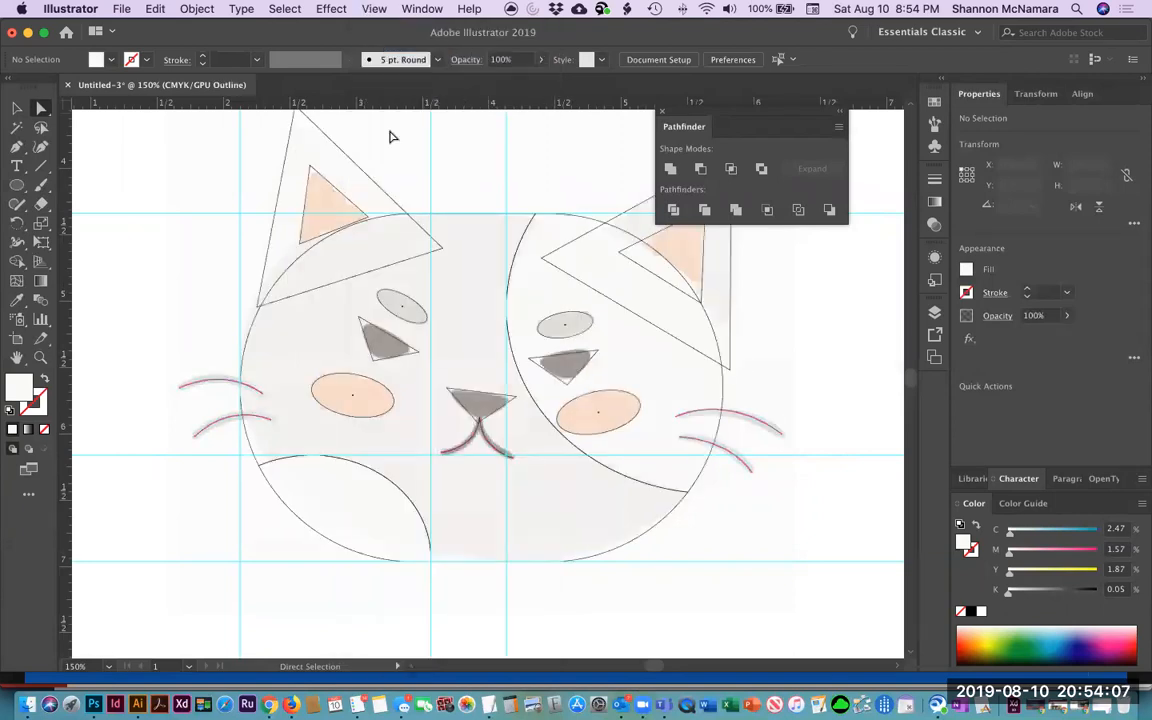
{"action": "left_click", "coordinate": [250, 346]}
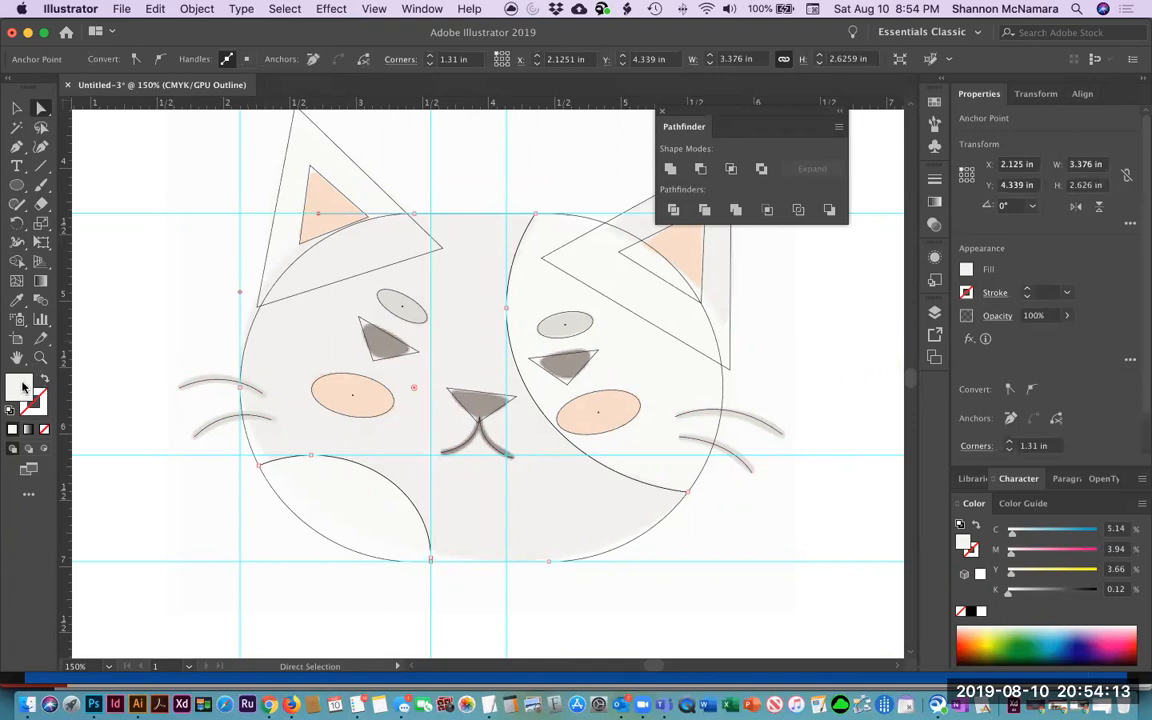
{"action": "left_click", "coordinate": [16, 299]}
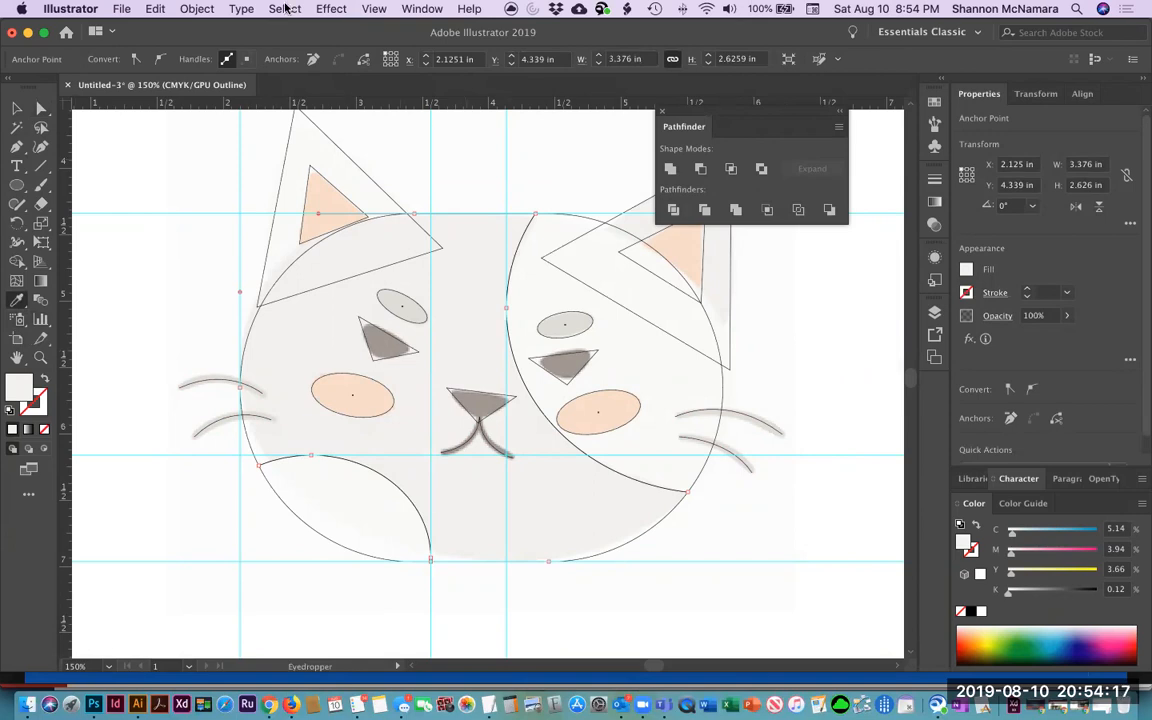
{"action": "left_click", "coordinate": [374, 9]}
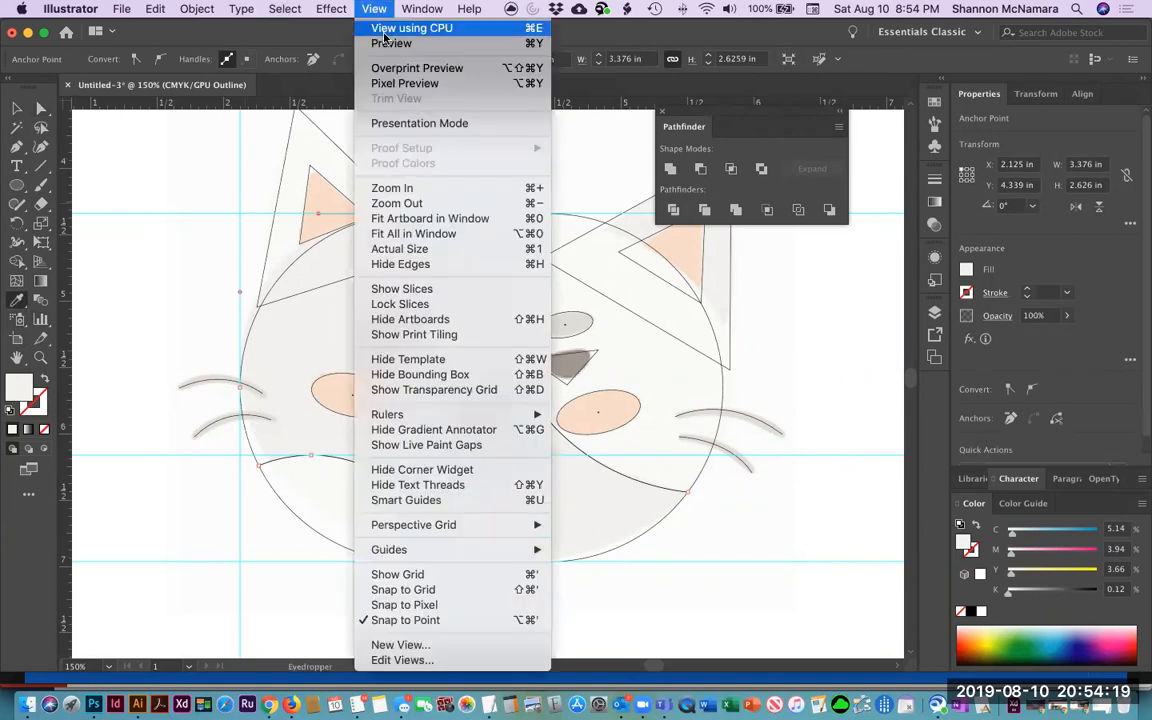
{"action": "left_click", "coordinate": [383, 44]}
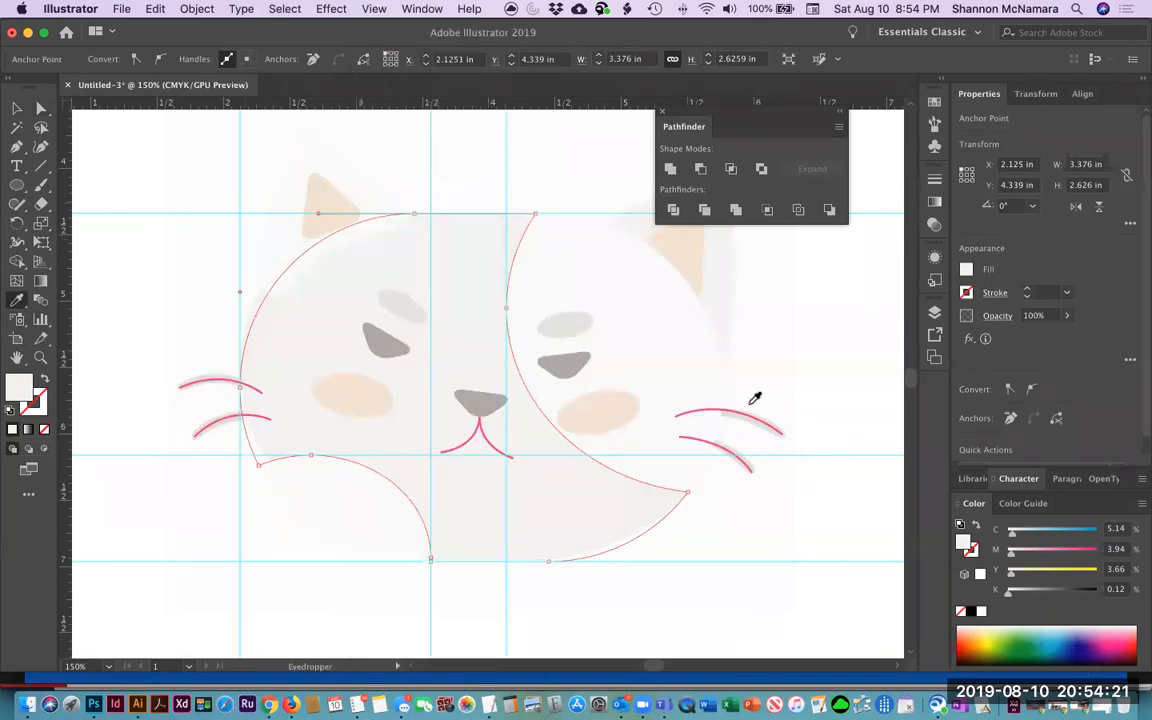
{"action": "left_click", "coordinate": [17, 108]}
{"action": "left_click", "coordinate": [110, 197]}
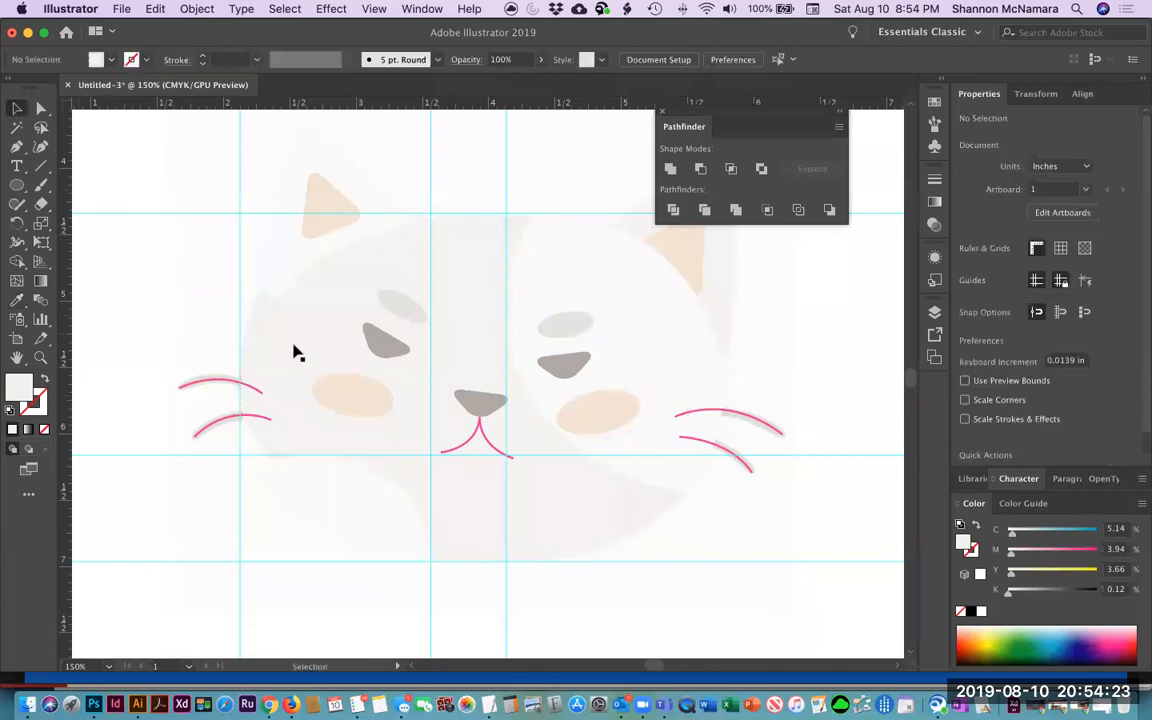
Fill the divided head and patch group with the head's light gray using the Eyedropper, and deselect it.
{"action": "left_click", "coordinate": [294, 350]}
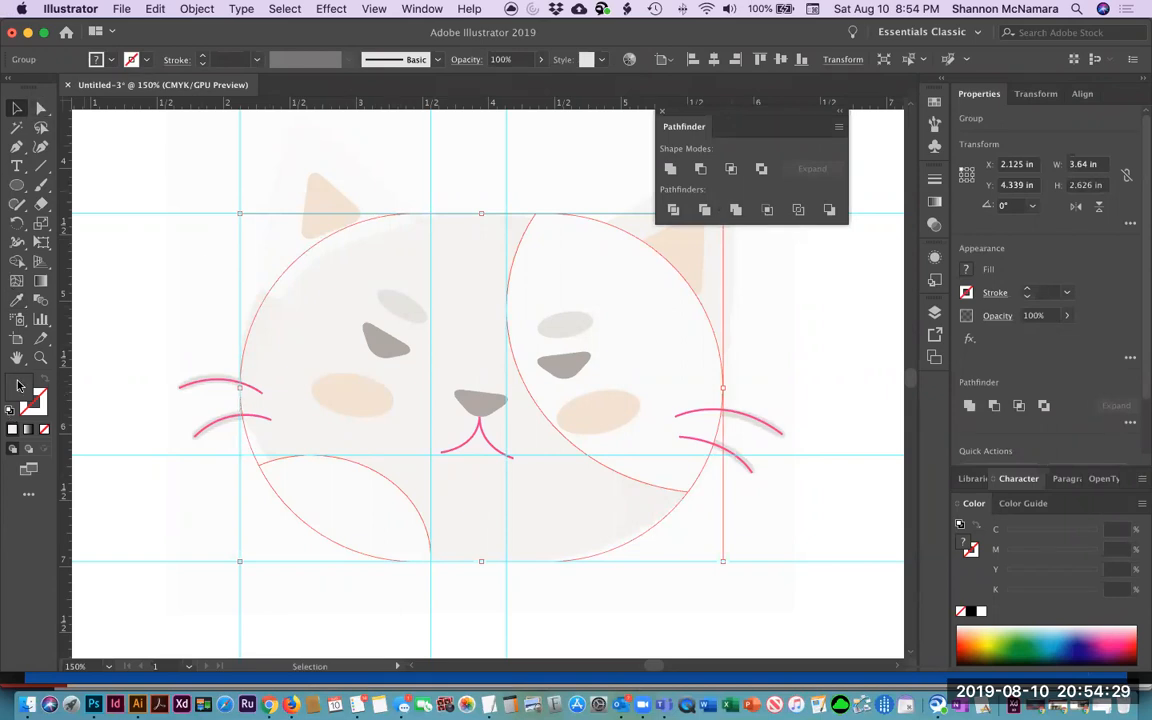
{"action": "left_click", "coordinate": [16, 300]}
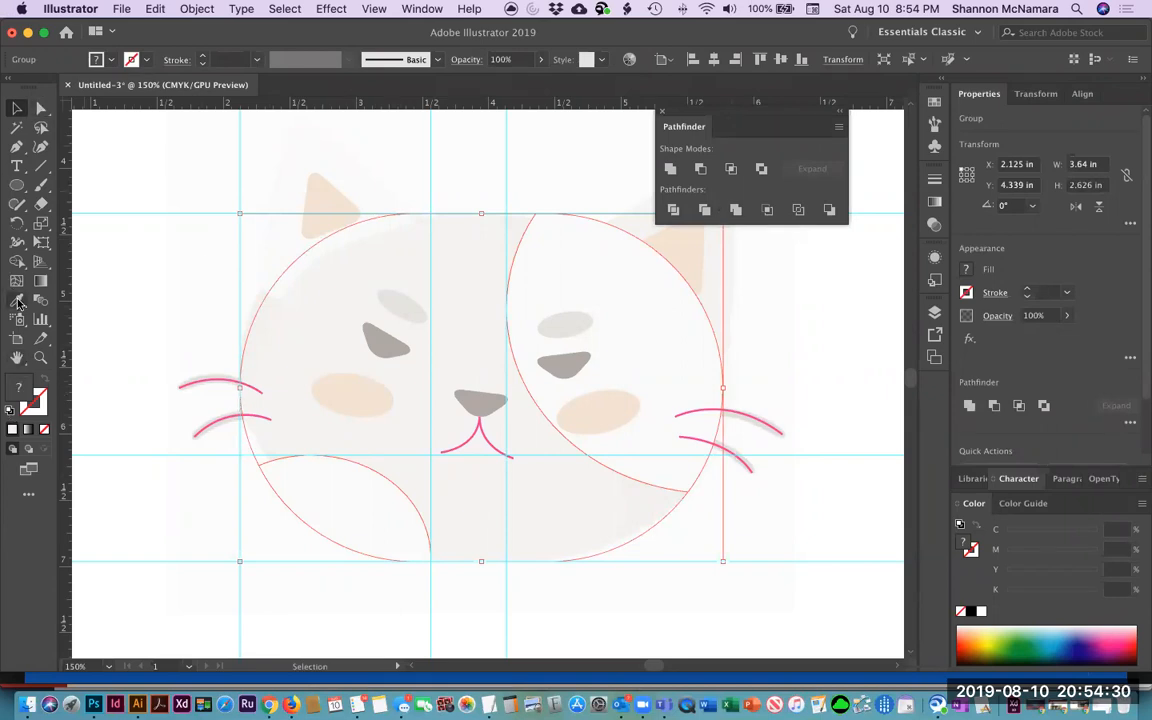
{"action": "left_click", "coordinate": [283, 352]}
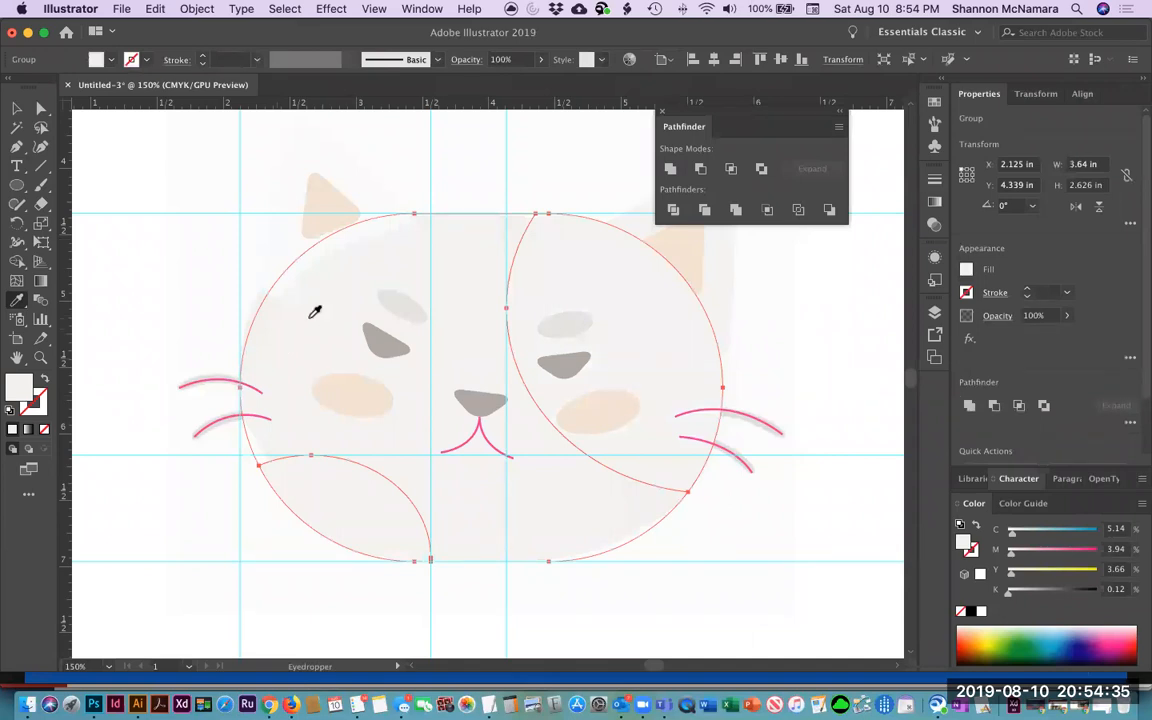
{"action": "left_click", "coordinate": [16, 108]}
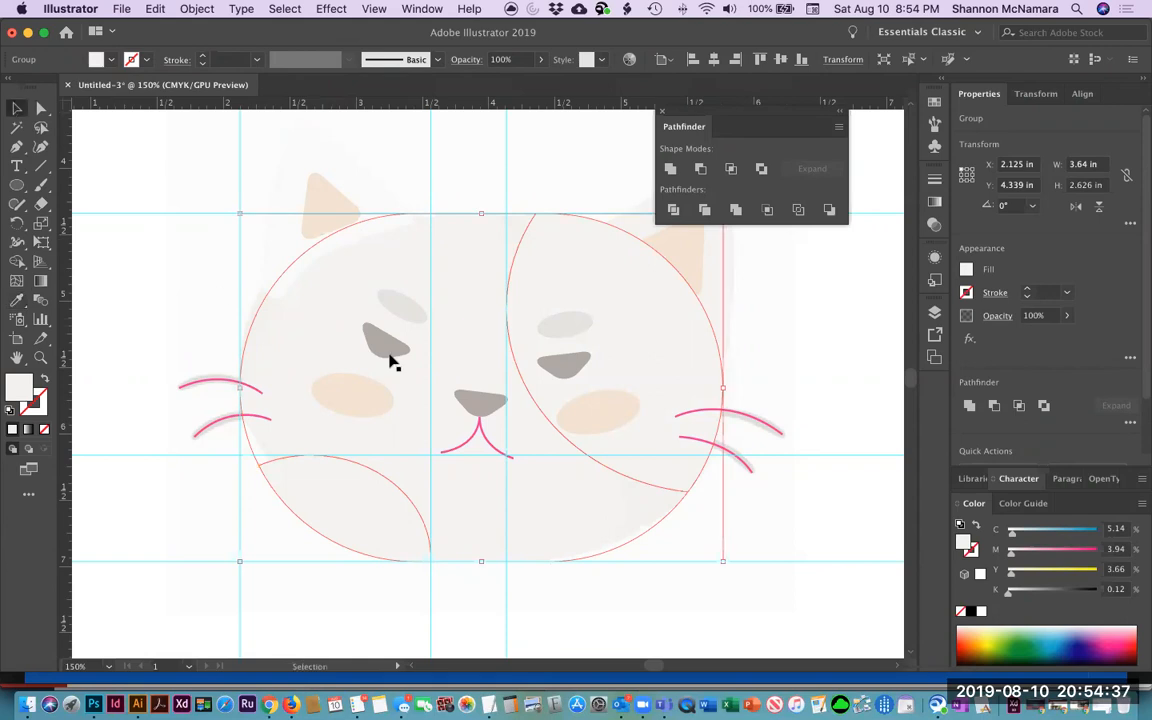
{"action": "left_click", "coordinate": [130, 469]}
Select only the main head piece inside the divided group.
{"action": "left_click", "coordinate": [339, 491]}
{"action": "left_click", "coordinate": [198, 262]}
{"action": "left_click", "coordinate": [307, 313]}
{"action": "key", "text": "a"}
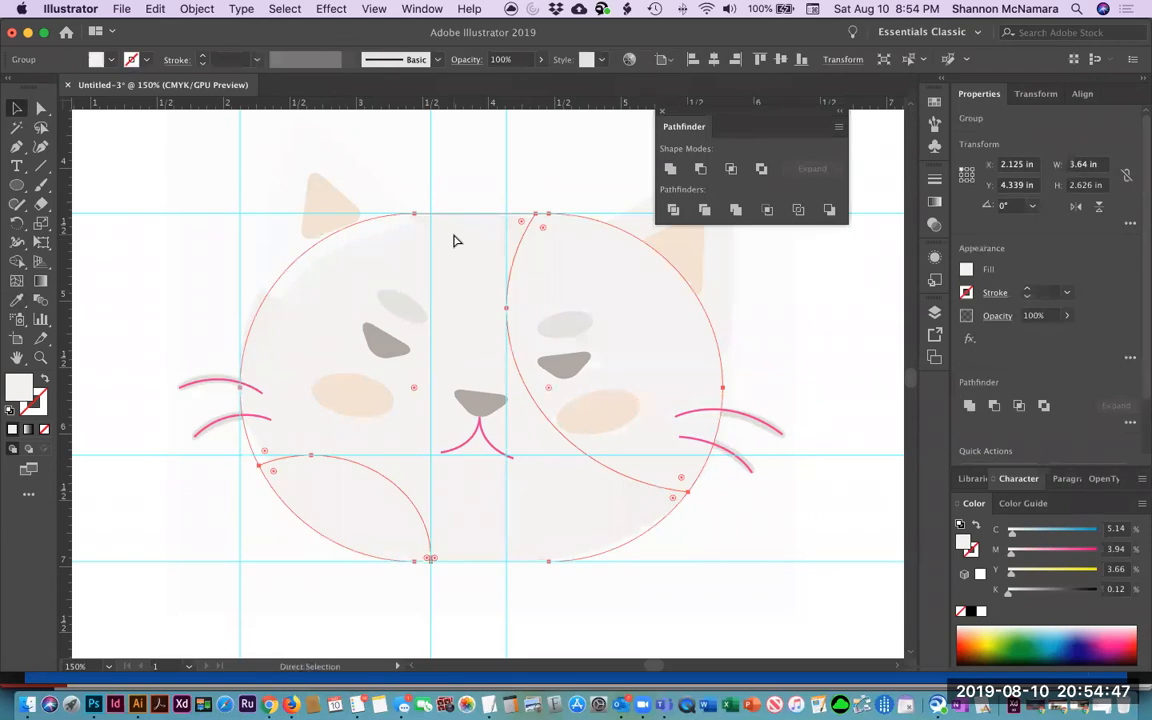
{"action": "left_click", "coordinate": [454, 241]}
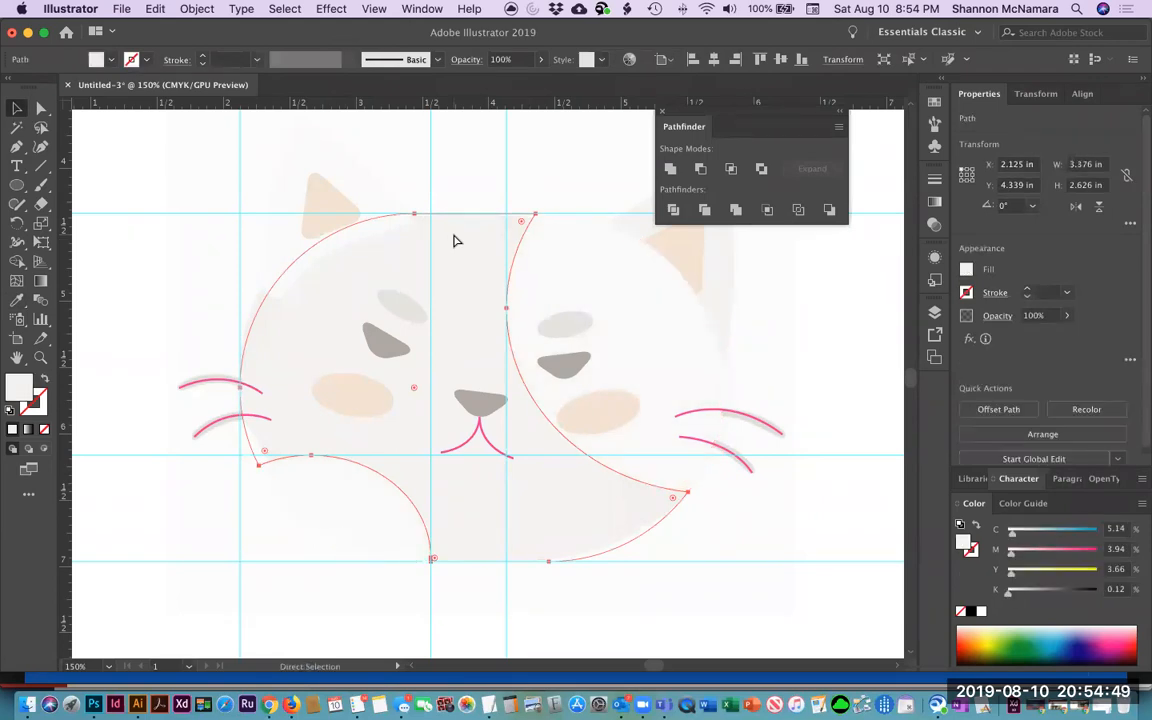
{"action": "key", "text": "v"}
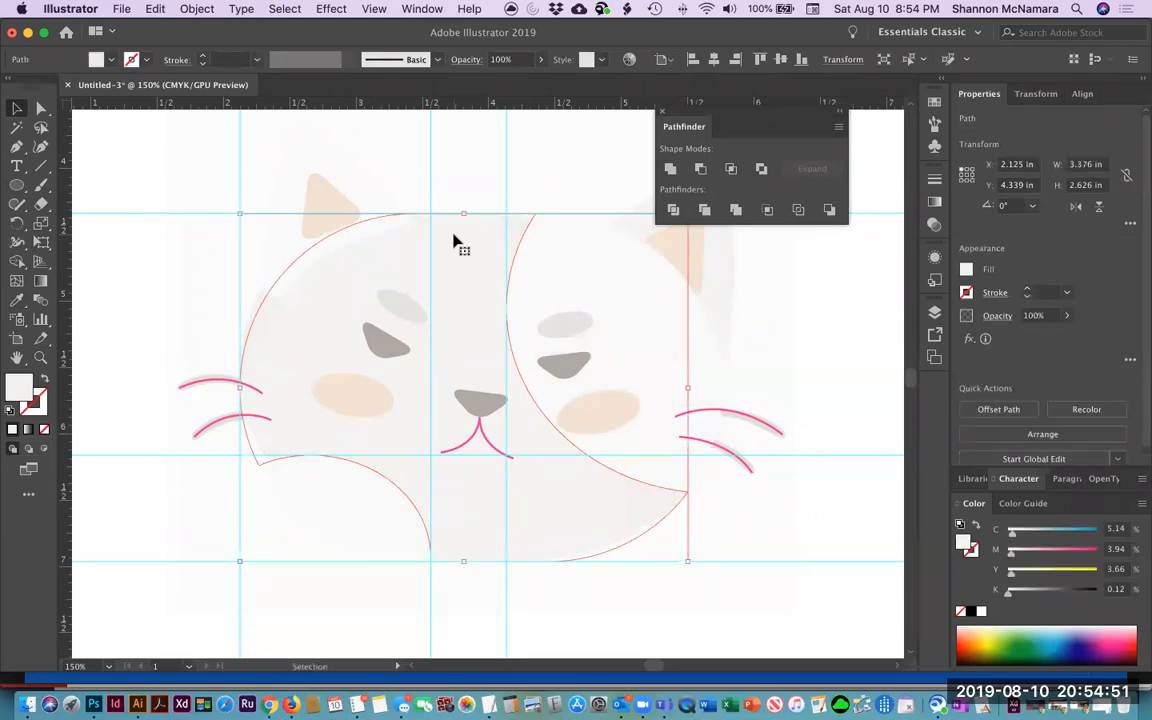
Undo the edits back through the Pathfinder Divide, restoring the whole head shape and both patch ellipses.
{"action": "key", "text": "super+z"}
{"action": "key", "text": "super+z"}
{"action": "key", "text": "super+z"}
{"action": "left_click", "coordinate": [687, 560]}
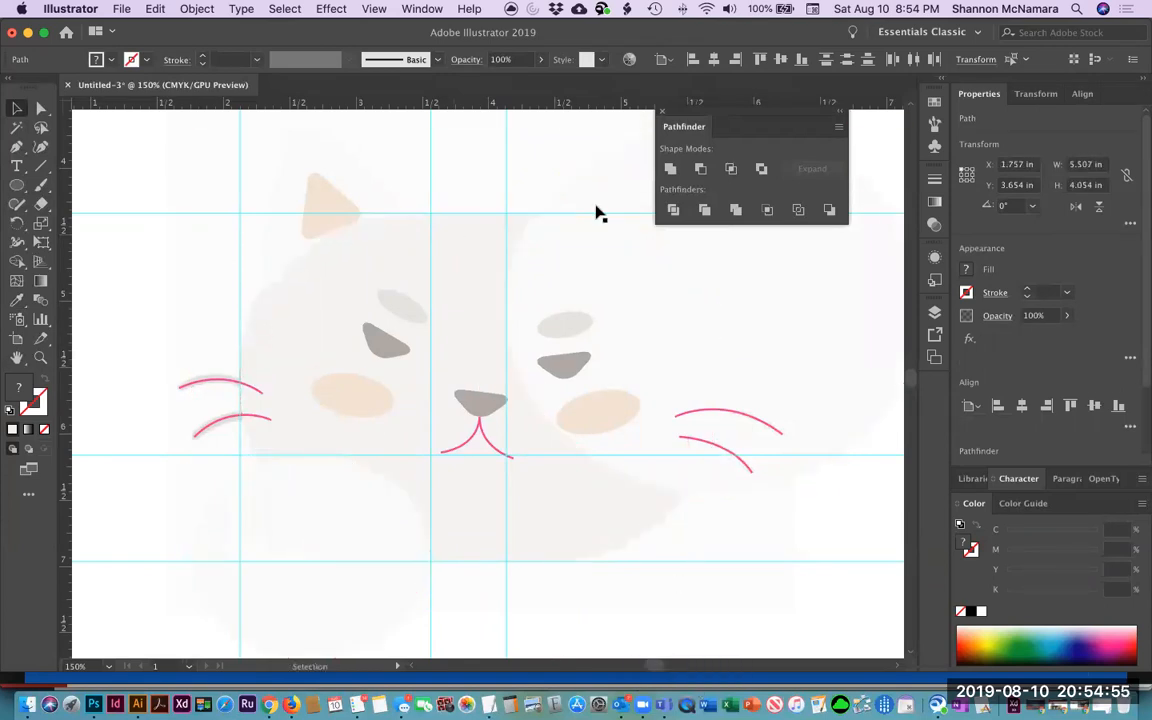
Select the head shape together with both off-white patch ellipses, and deselect them.
{"action": "left_click", "coordinate": [579, 275]}
{"action": "left_click", "coordinate": [226, 566]}
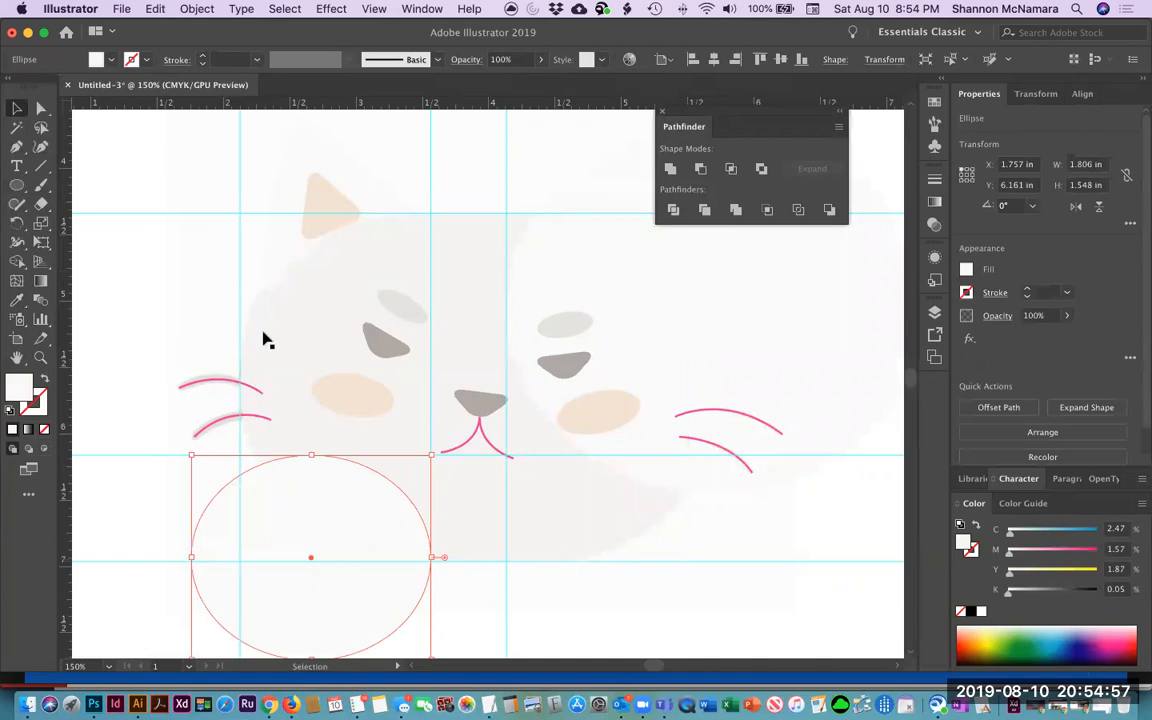
{"action": "left_click", "coordinate": [599, 262]}
{"action": "left_click", "coordinate": [290, 506], "text": "shift"}
{"action": "left_click", "coordinate": [275, 336], "text": "shift"}
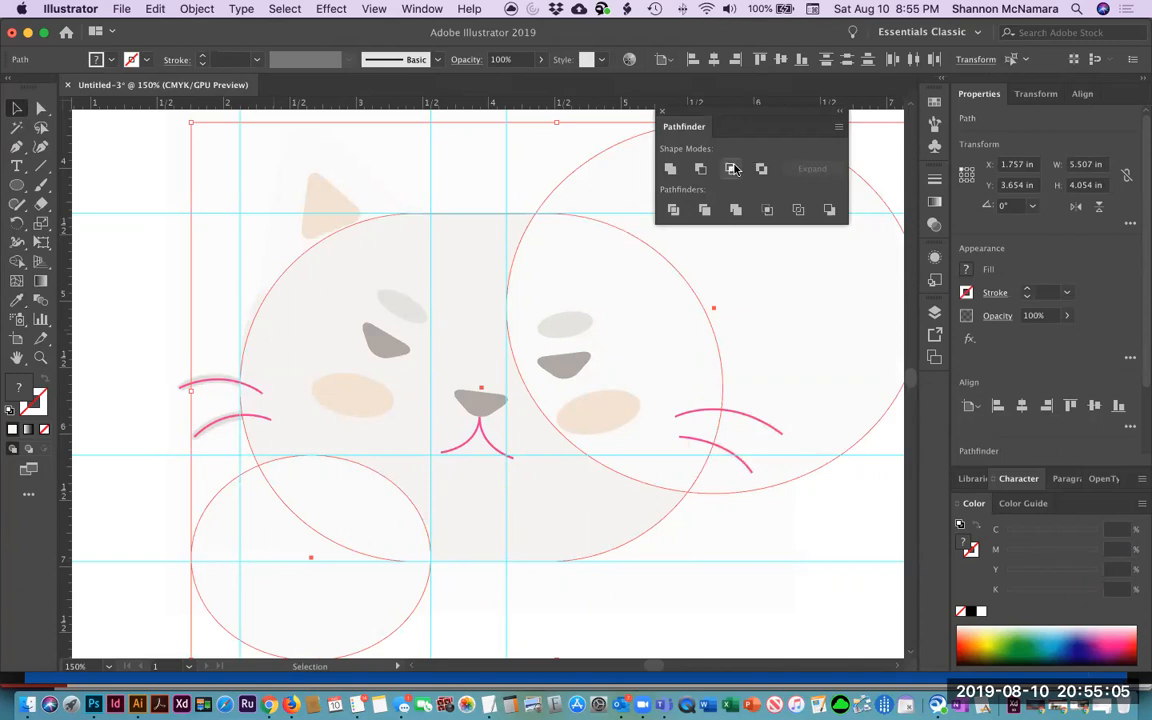
{"action": "left_click", "coordinate": [470, 174]}
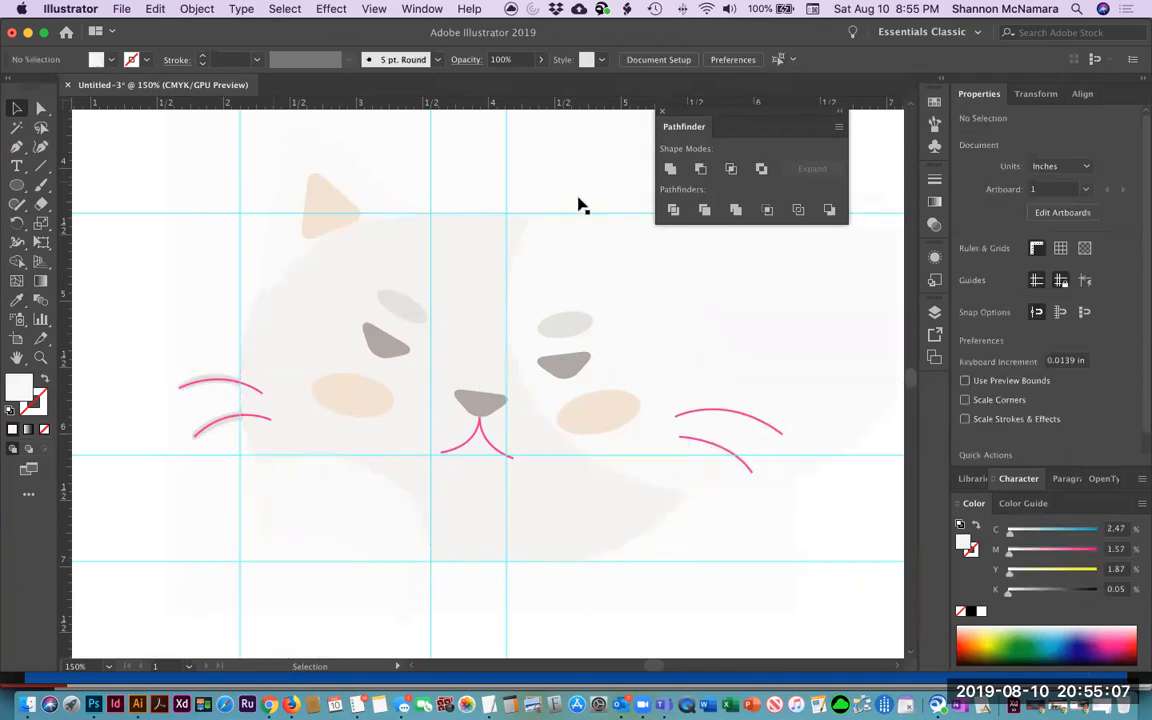
{"action": "left_click", "coordinate": [563, 237]}
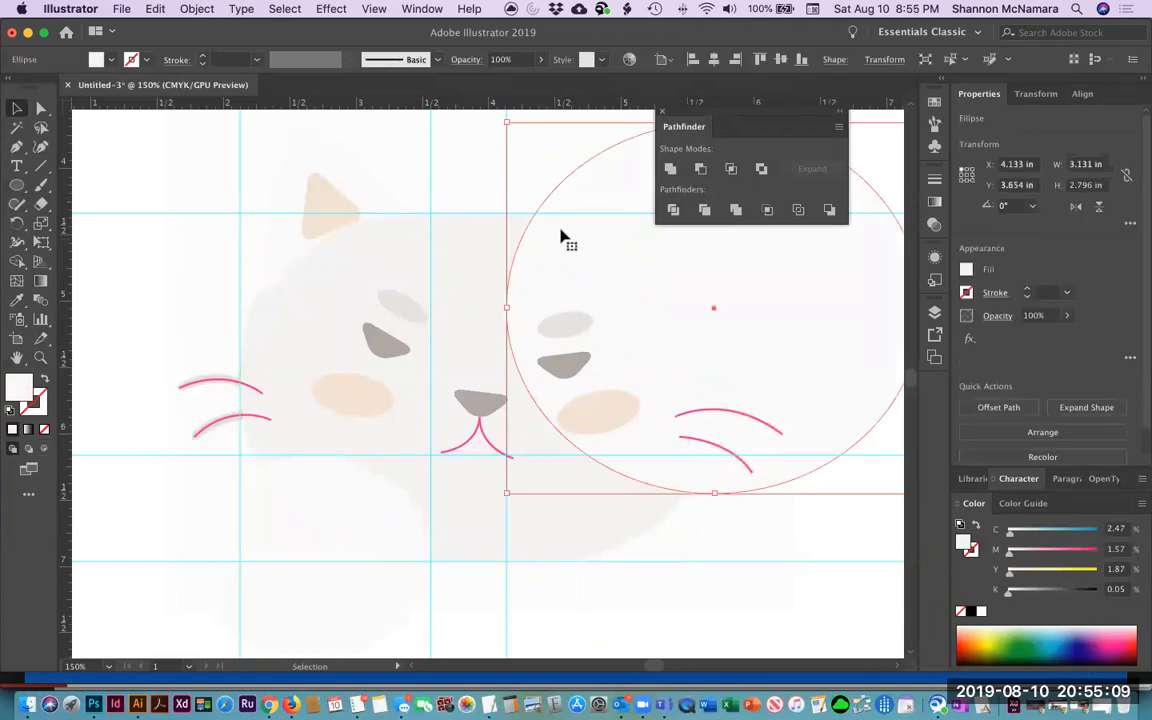
{"action": "left_click", "coordinate": [281, 510]}
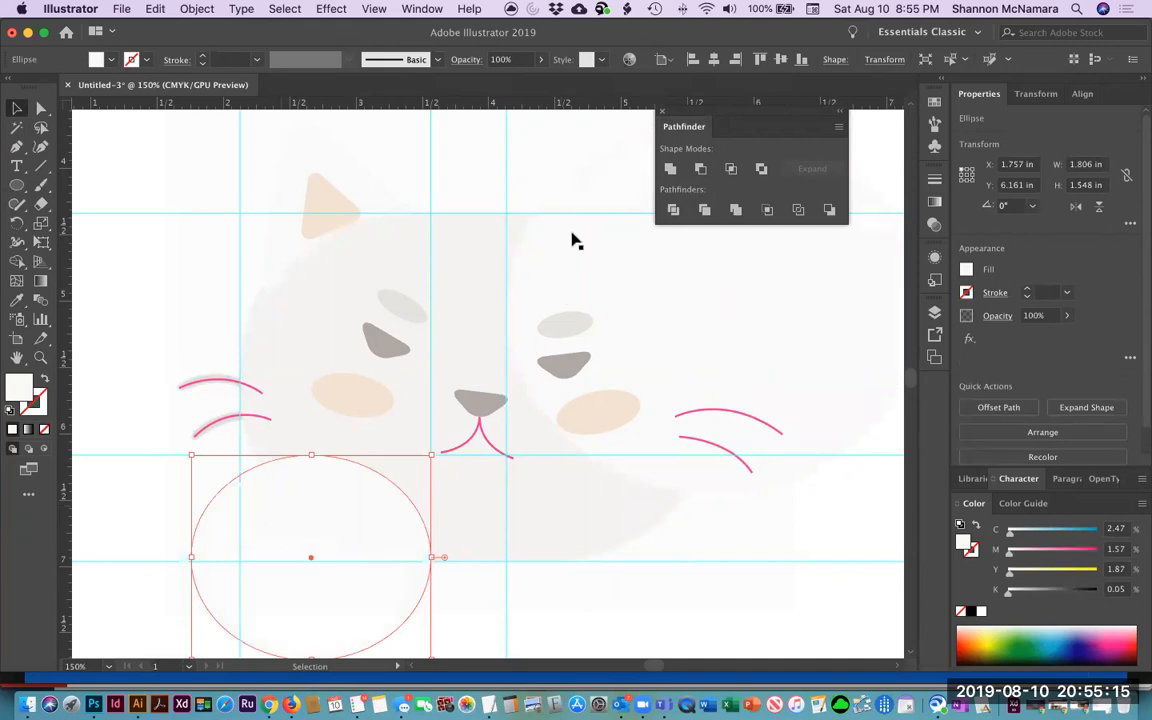
{"action": "scroll", "coordinate": [553, 234], "scroll_direction": "right", "scroll_amount": 2}
{"action": "left_click", "coordinate": [629, 246]}
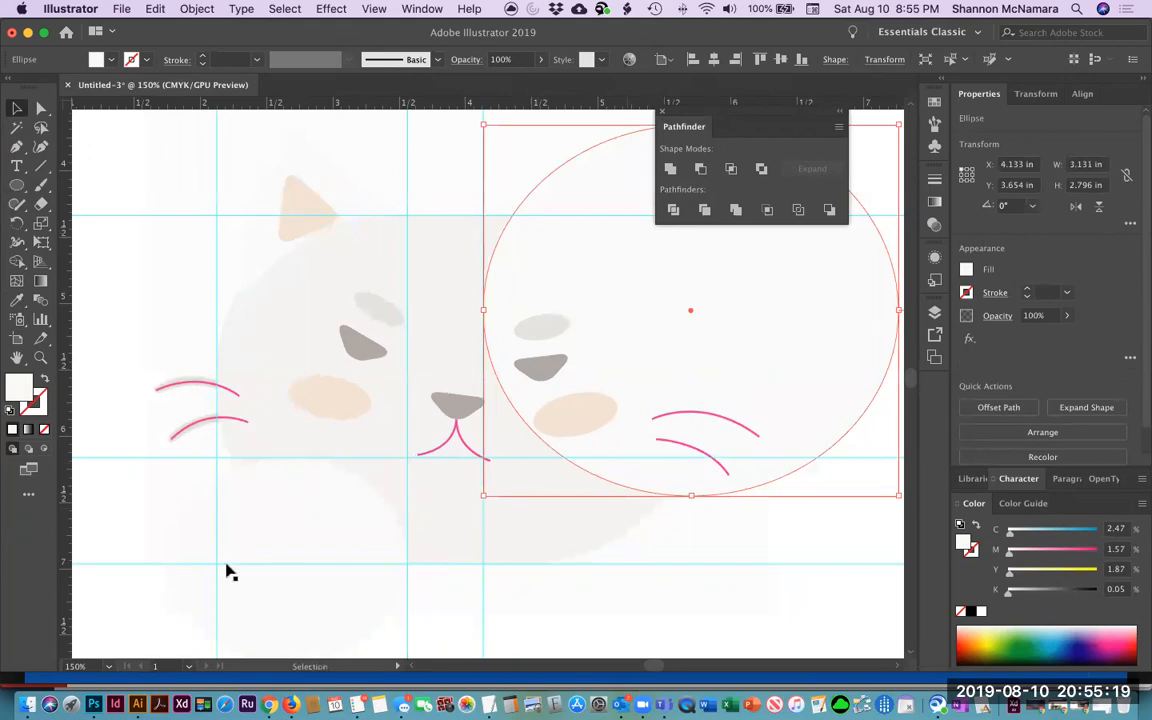
{"action": "left_click", "coordinate": [288, 501], "text": "shift"}
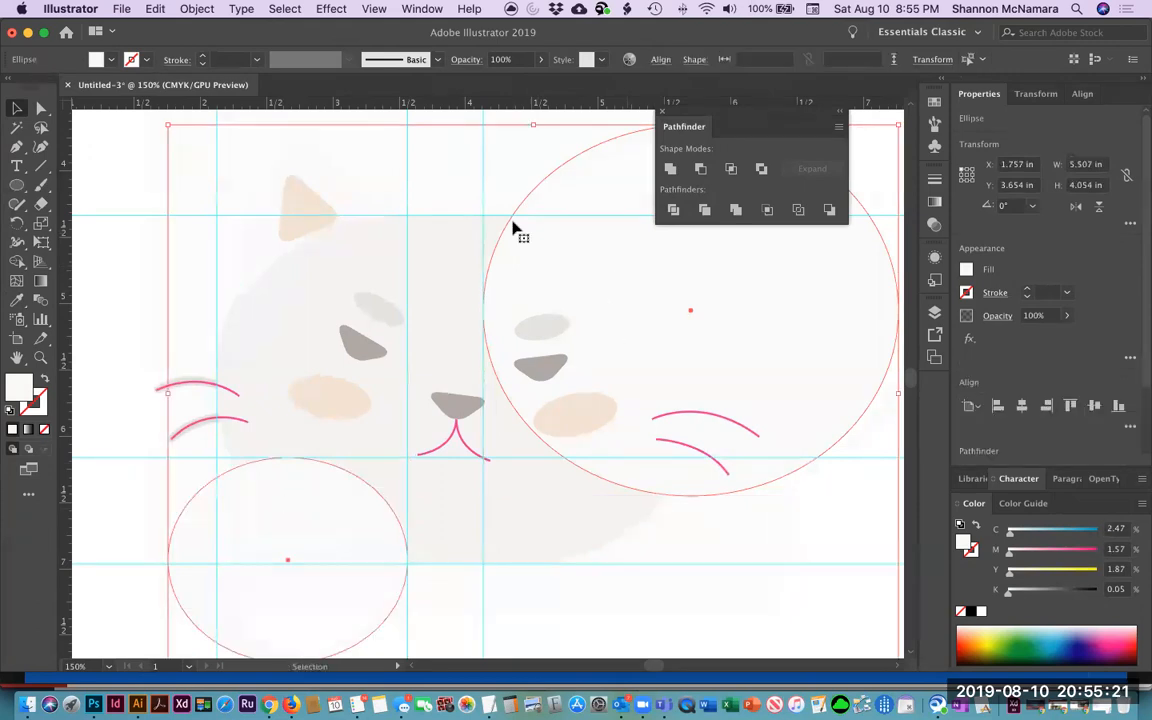
{"action": "left_click", "coordinate": [312, 258]}
{"action": "left_click", "coordinate": [809, 330]}
{"action": "left_click", "coordinate": [811, 337]}
Select both off-white patch ellipses without the head and copy them to the clipboard.
{"action": "right_click", "coordinate": [573, 237]}
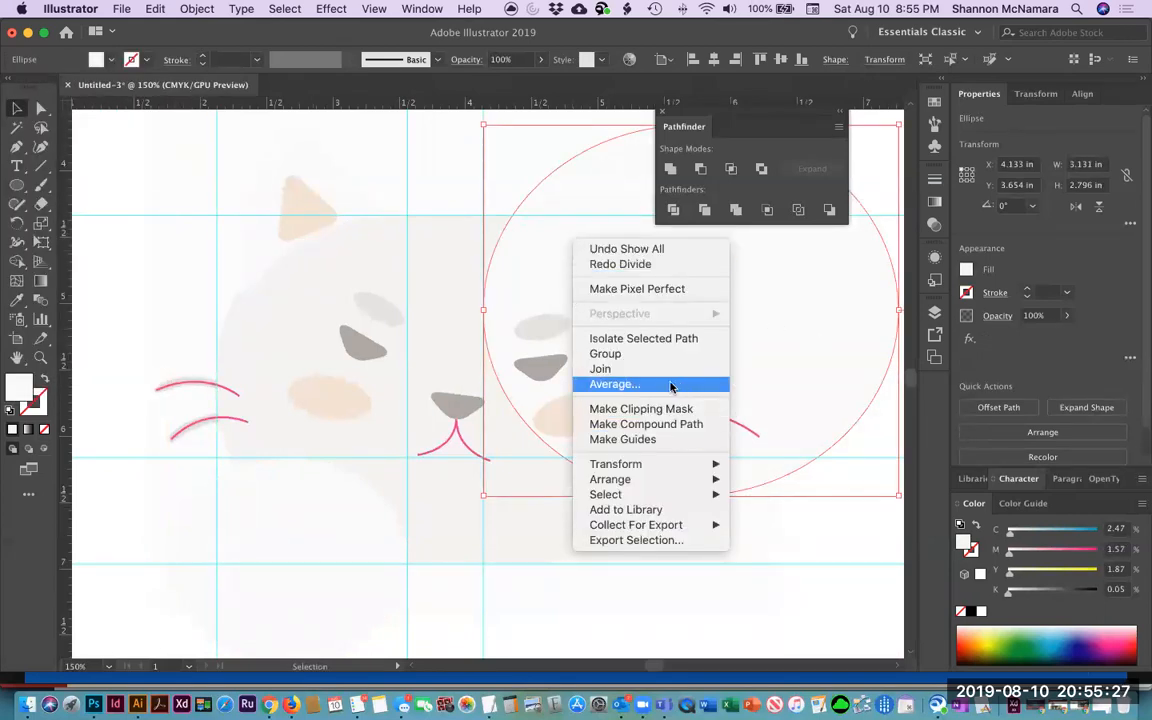
{"action": "left_click", "coordinate": [800, 514]}
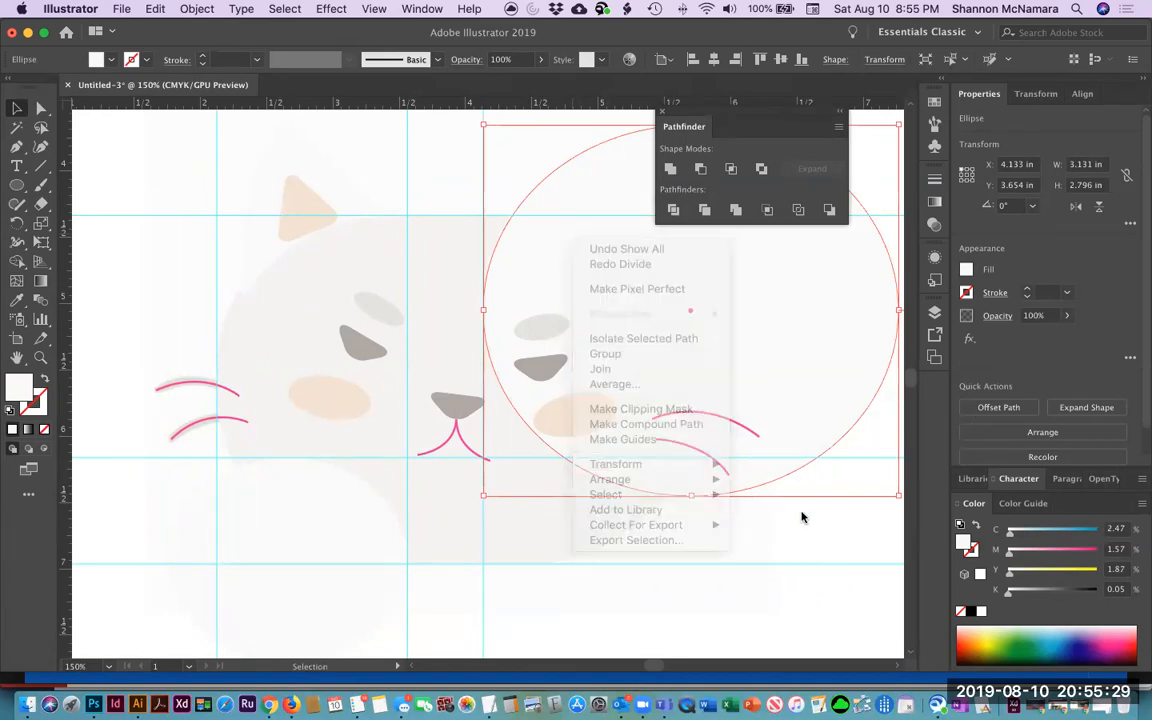
{"action": "left_click", "coordinate": [305, 500], "text": "shift"}
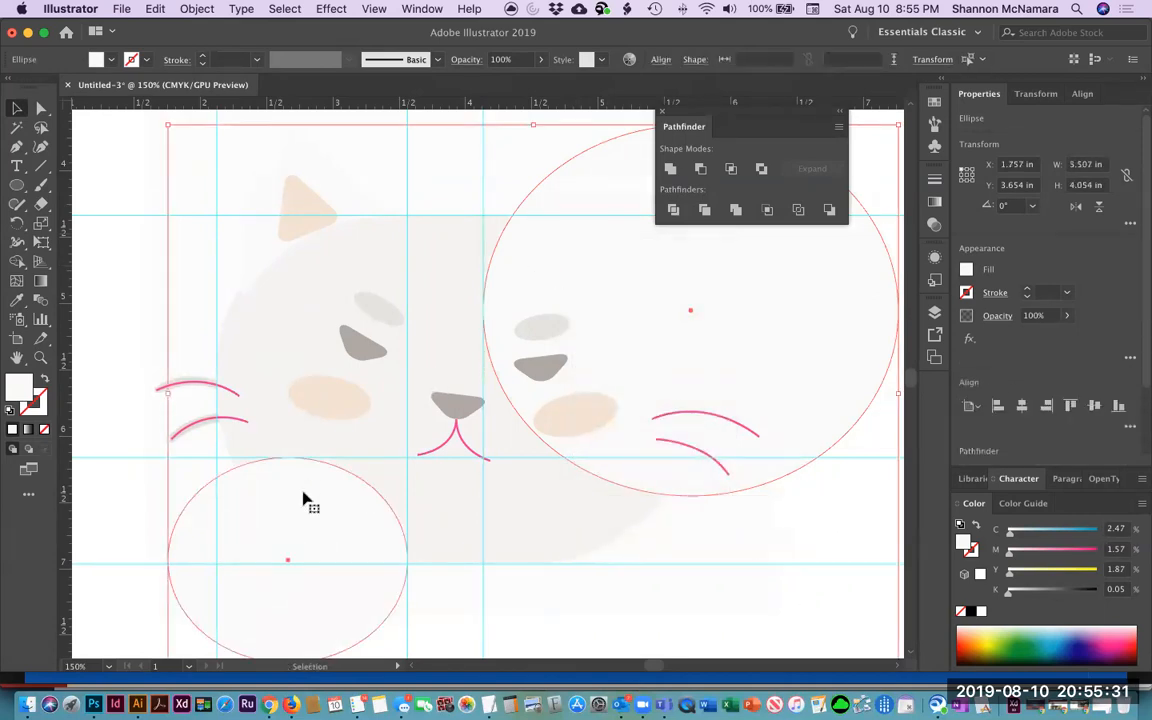
{"action": "key", "text": "super+shift+b"}
{"action": "key", "text": "v"}
{"action": "left_click", "coordinate": [155, 9]}
{"action": "left_click", "coordinate": [168, 83]}
{"action": "left_click", "coordinate": [155, 9]}
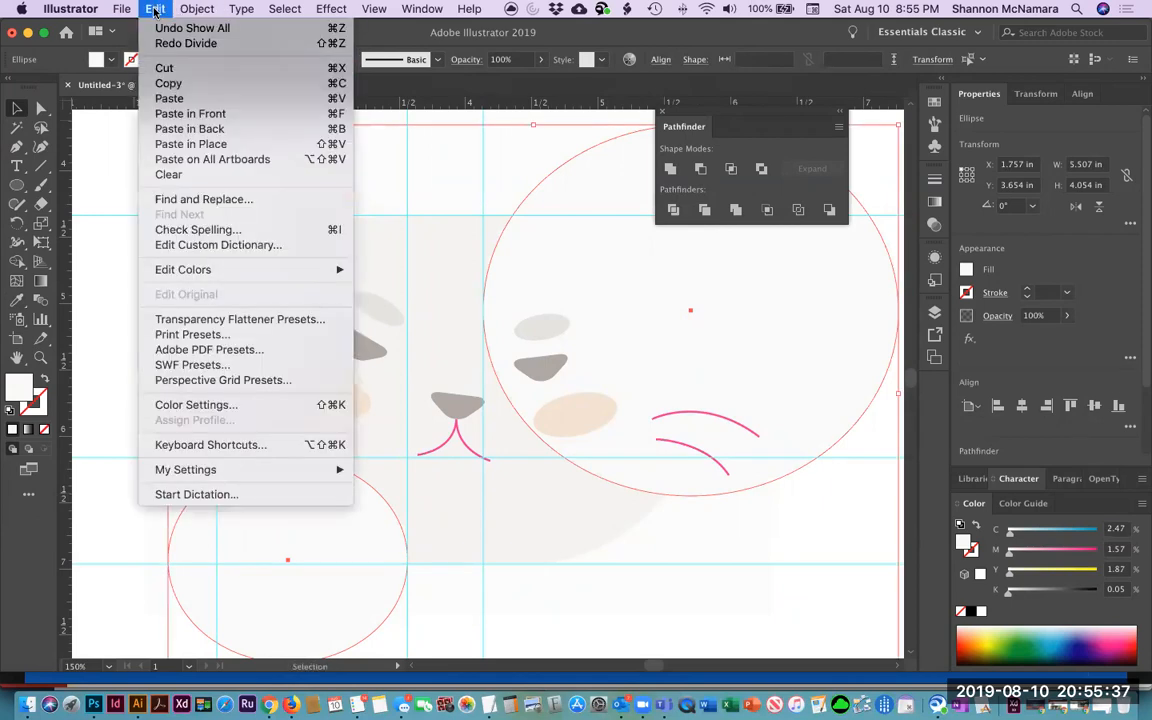
Paste copies of the two ellipses in place over the cat's face.
{"action": "left_click", "coordinate": [229, 150]}
{"action": "left_click", "coordinate": [718, 535]}
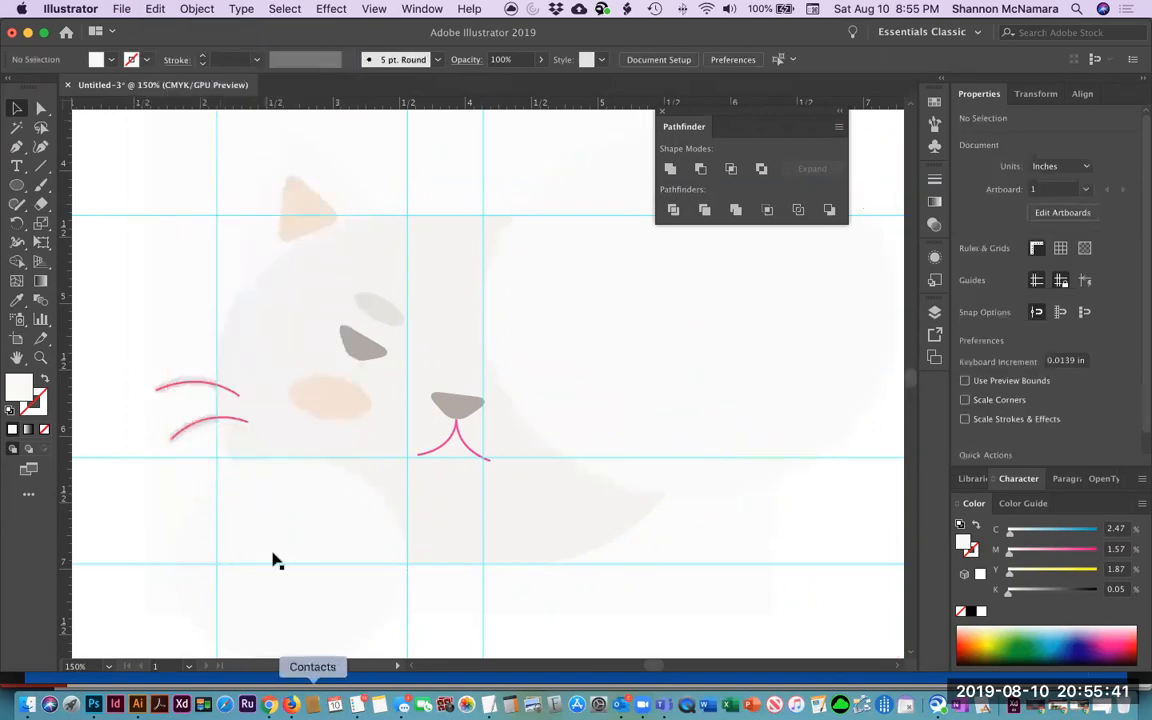
{"action": "left_click", "coordinate": [302, 543]}
{"action": "left_click", "coordinate": [636, 318]}
Copy the rounded head shape and paste the copy in back of the original.
{"action": "left_click", "coordinate": [328, 272]}
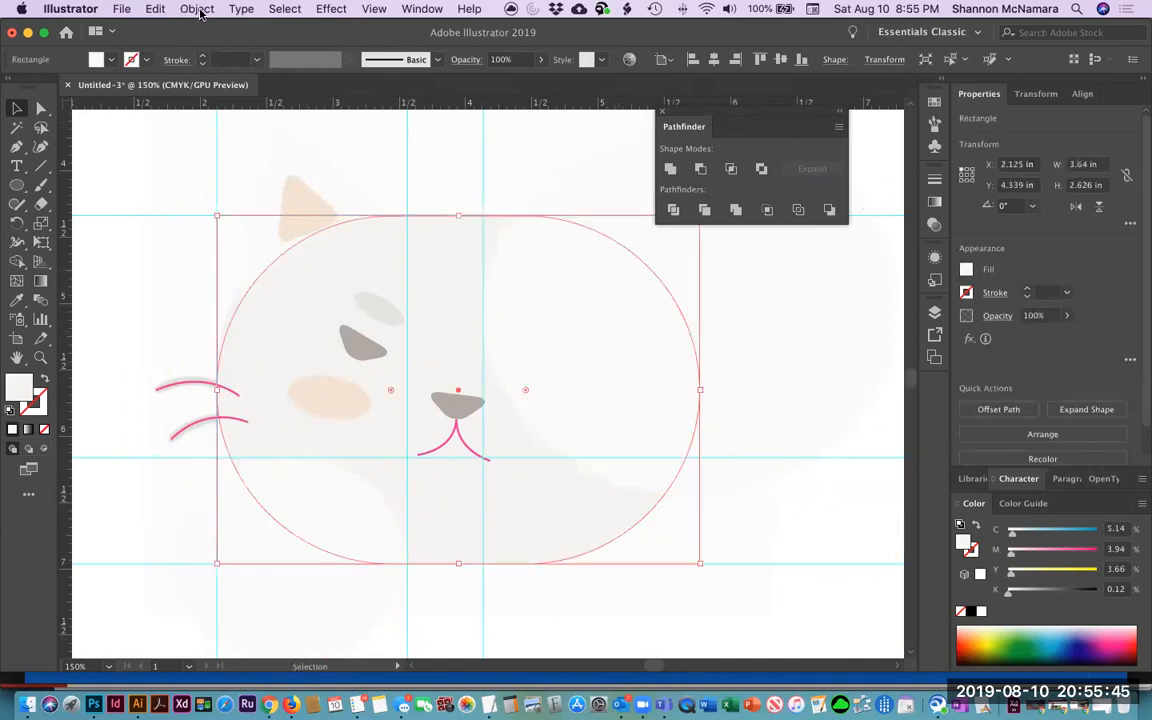
{"action": "left_click", "coordinate": [156, 10]}
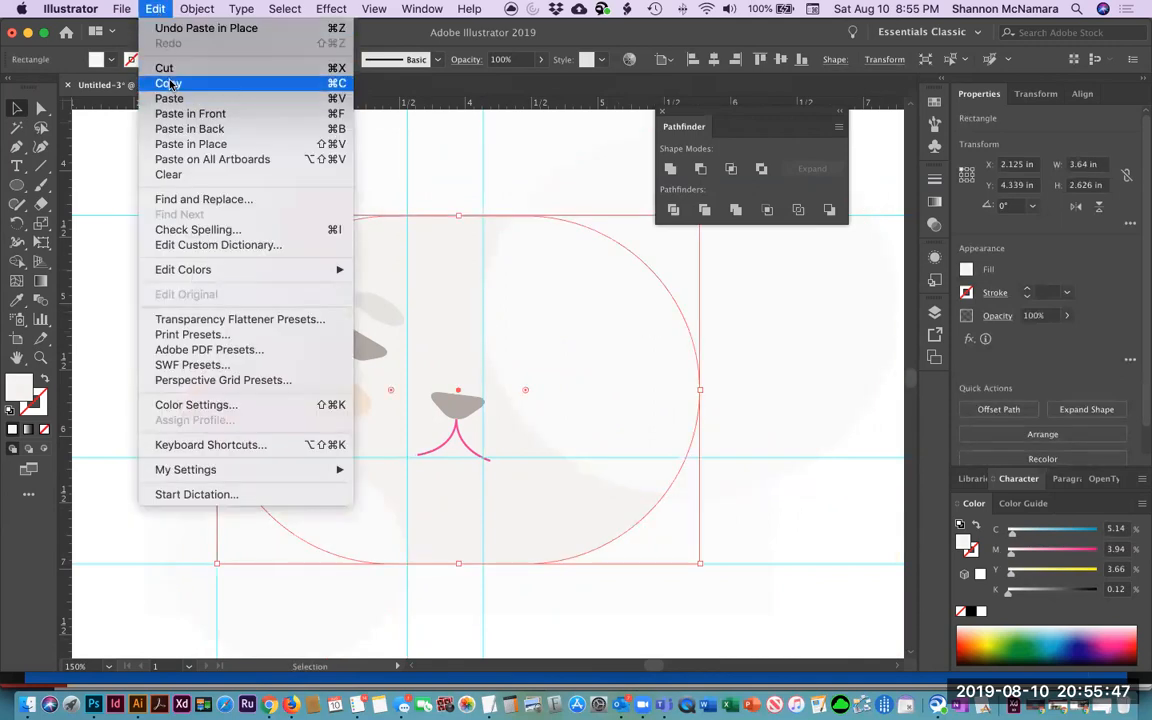
{"action": "left_click", "coordinate": [170, 84]}
{"action": "left_click", "coordinate": [156, 10]}
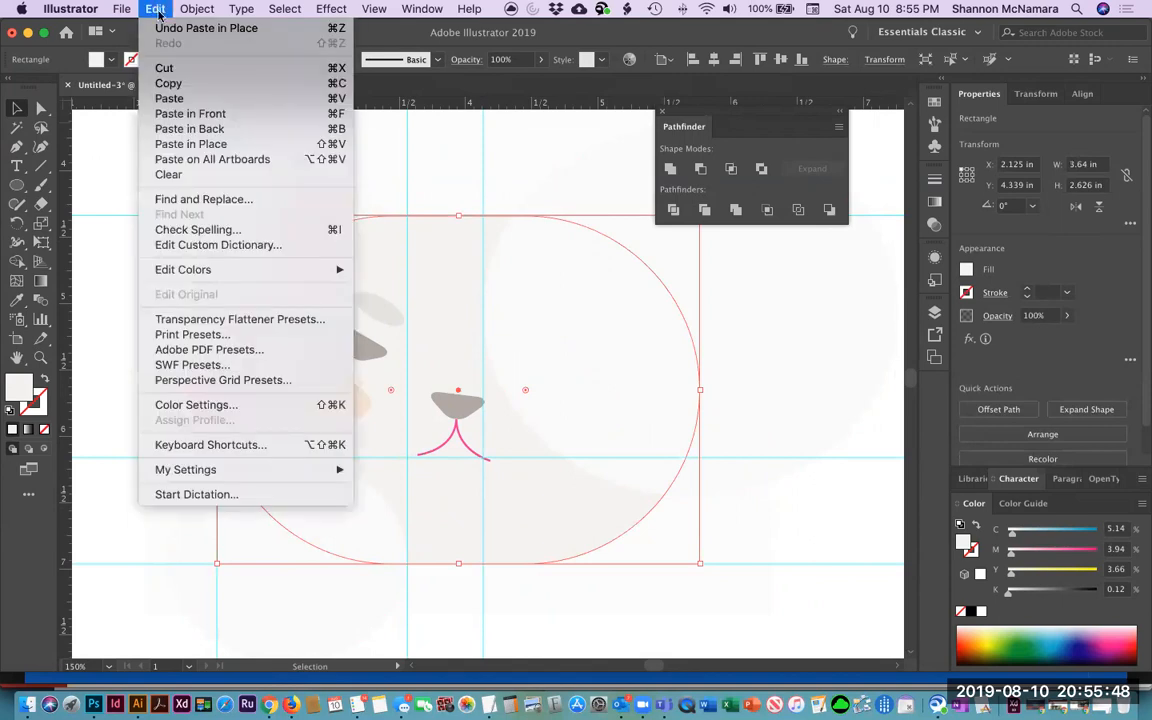
{"action": "left_click", "coordinate": [176, 129]}
{"action": "left_click", "coordinate": [517, 271]}
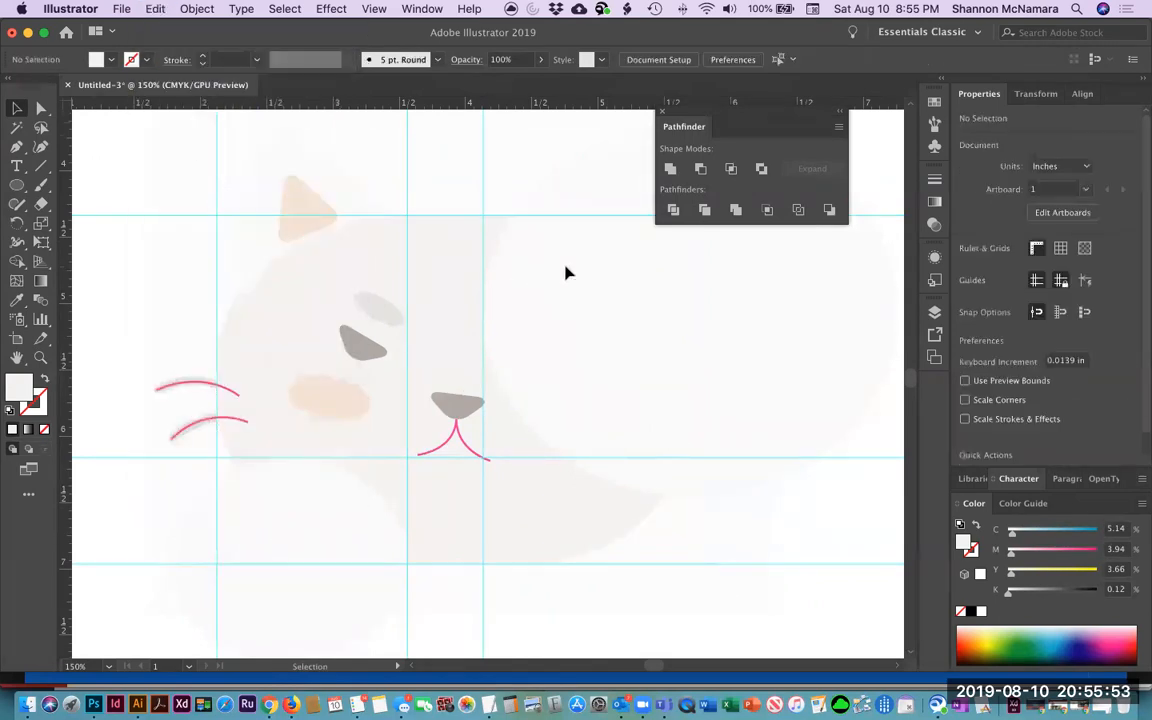
Try subtracting the large ellipse from the head shape with Minus Front, and undo it.
{"action": "left_click", "coordinate": [517, 271]}
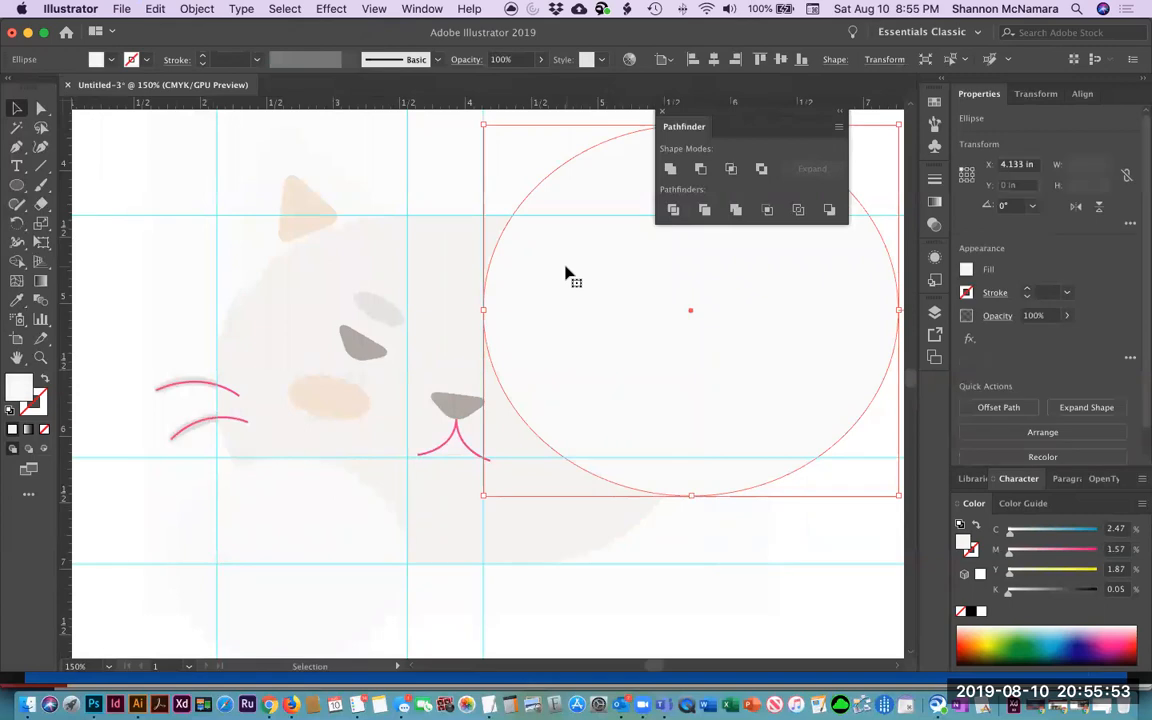
{"action": "left_click", "coordinate": [366, 245], "text": "shift"}
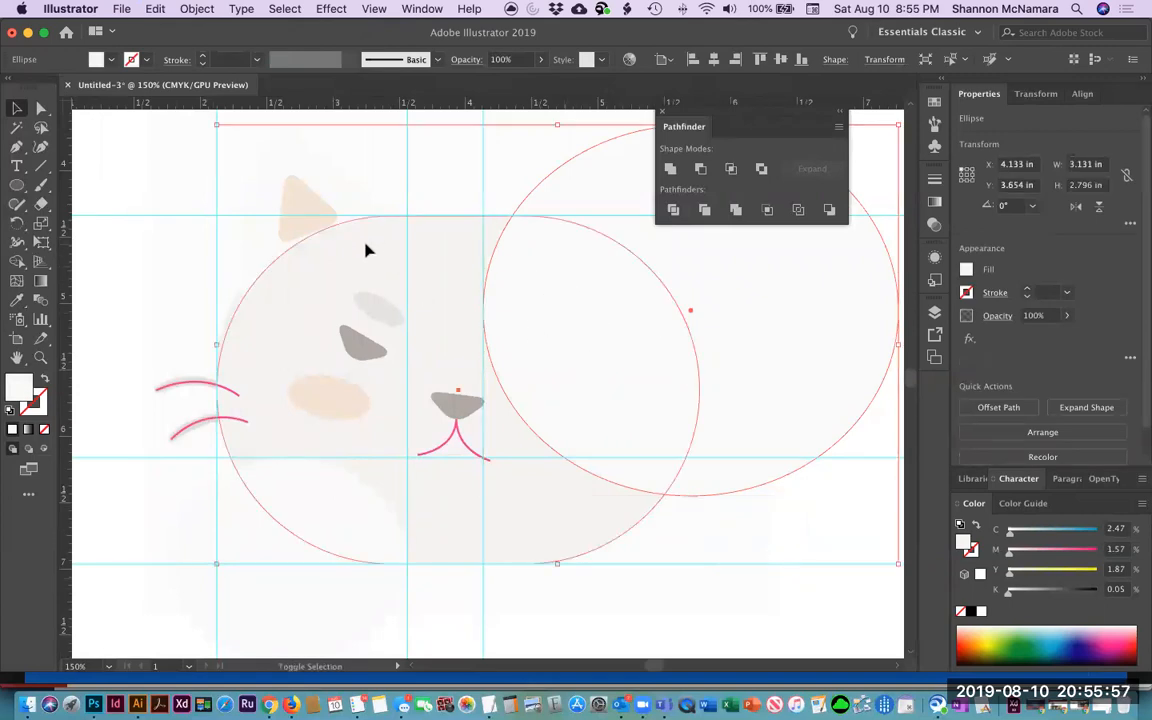
{"action": "left_click", "coordinate": [700, 169]}
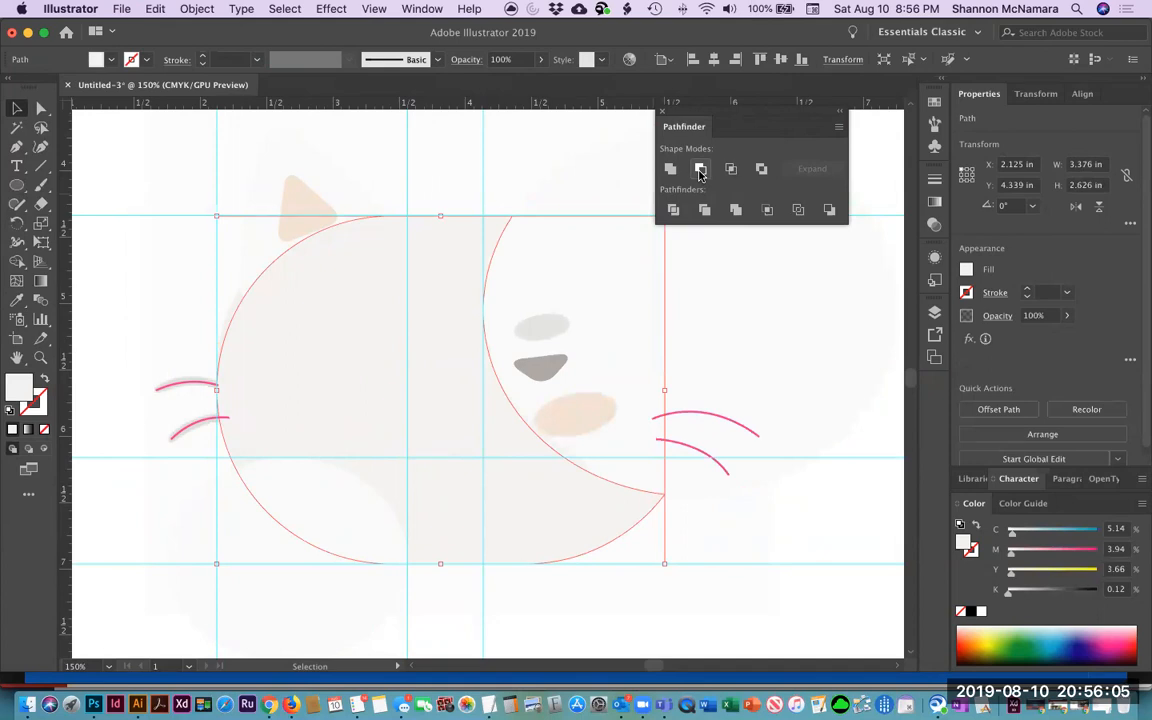
{"action": "key", "text": "super+z"}
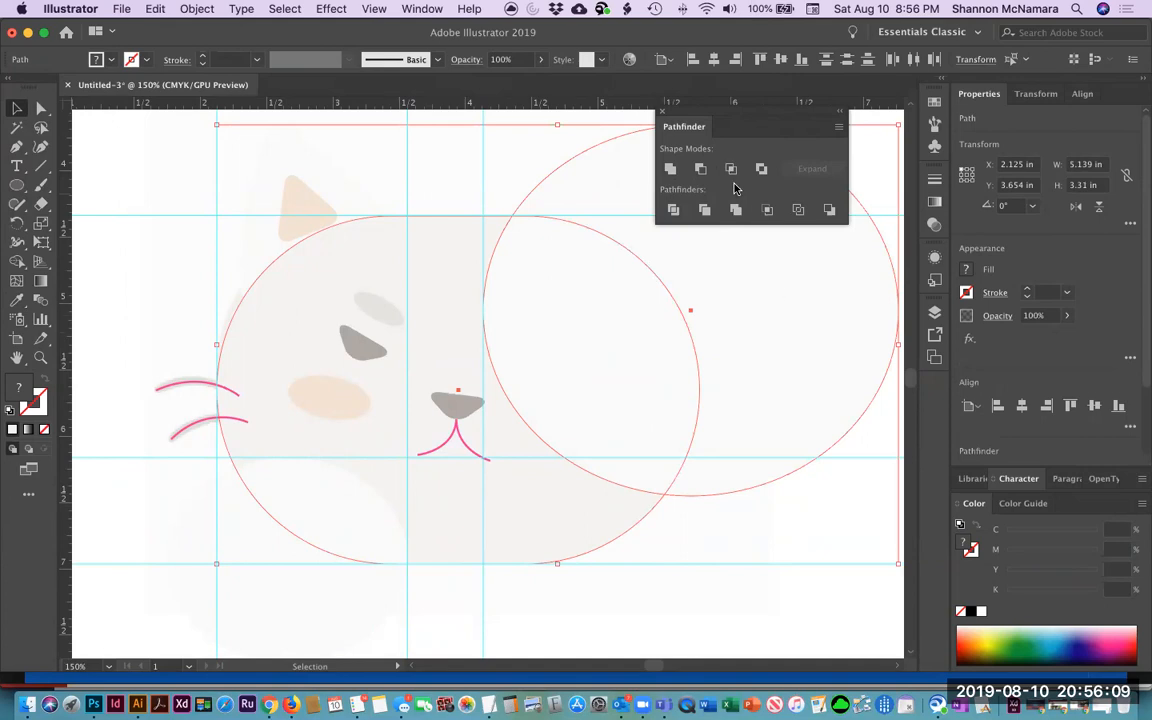
Intersect the large ellipse with the head shape, leaving only their overlap, and check the remaining small ellipse and head copy.
{"action": "left_click", "coordinate": [732, 169]}
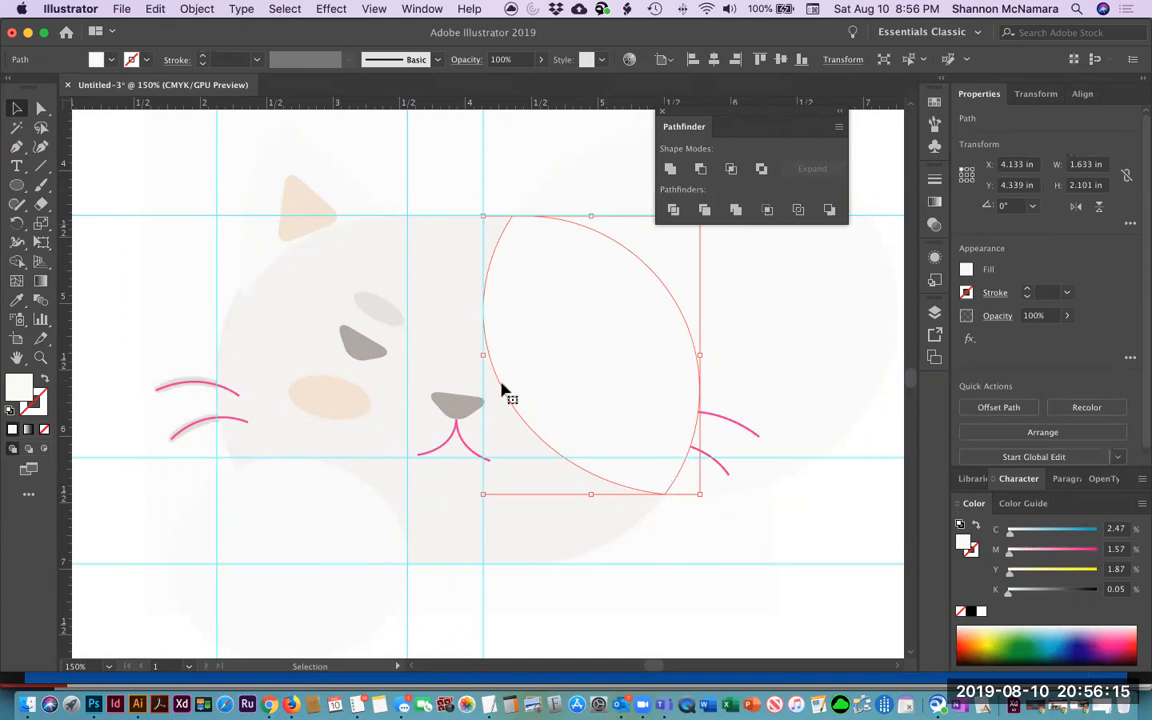
{"action": "left_click", "coordinate": [270, 548]}
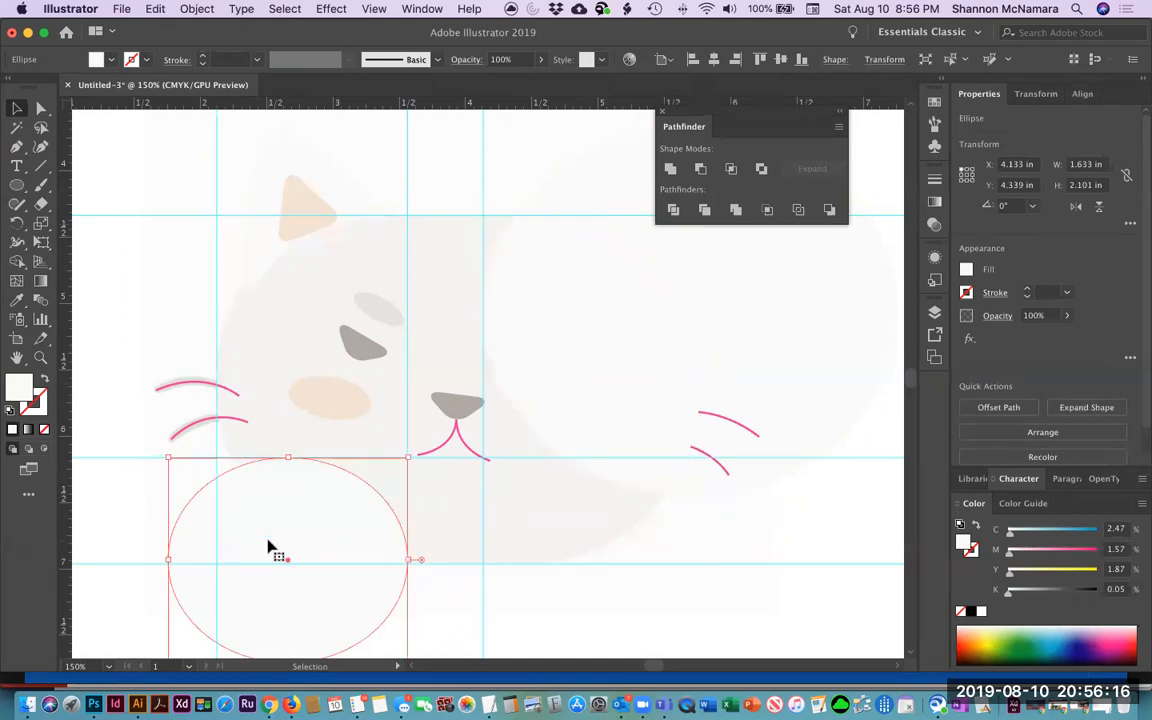
{"action": "left_click", "coordinate": [276, 352]}
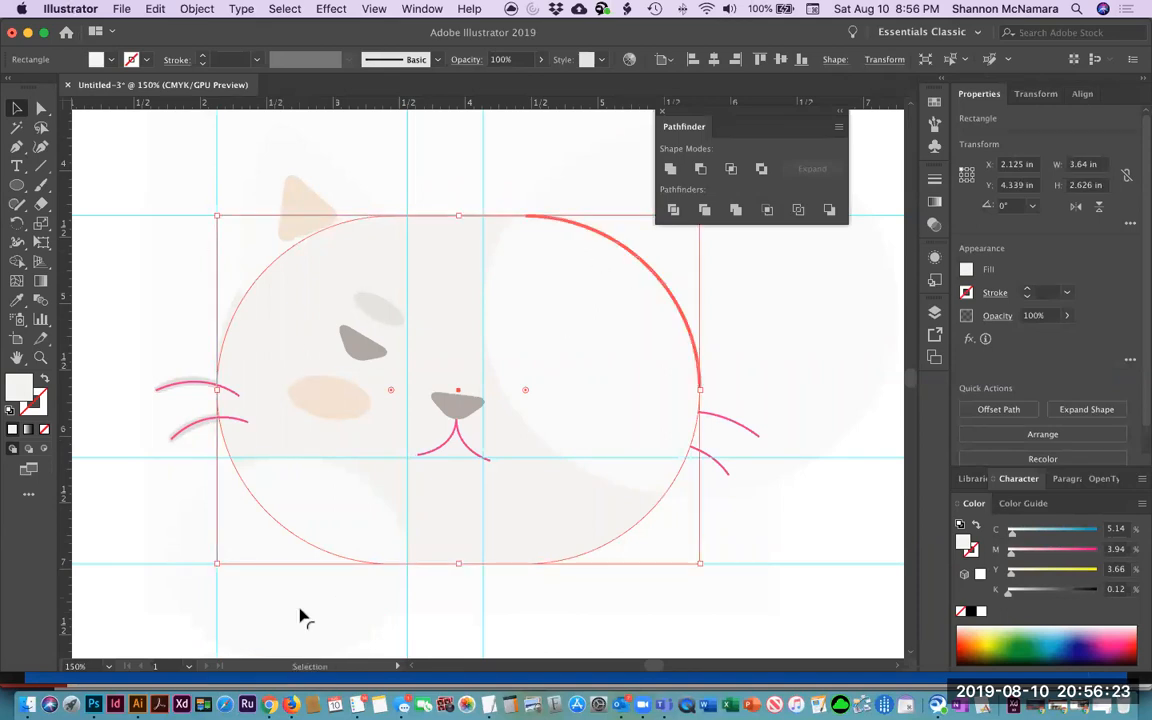
{"action": "left_click", "coordinate": [757, 589]}
Intersect the small lower ellipse with the remaining head shape.
{"action": "left_click", "coordinate": [220, 559]}
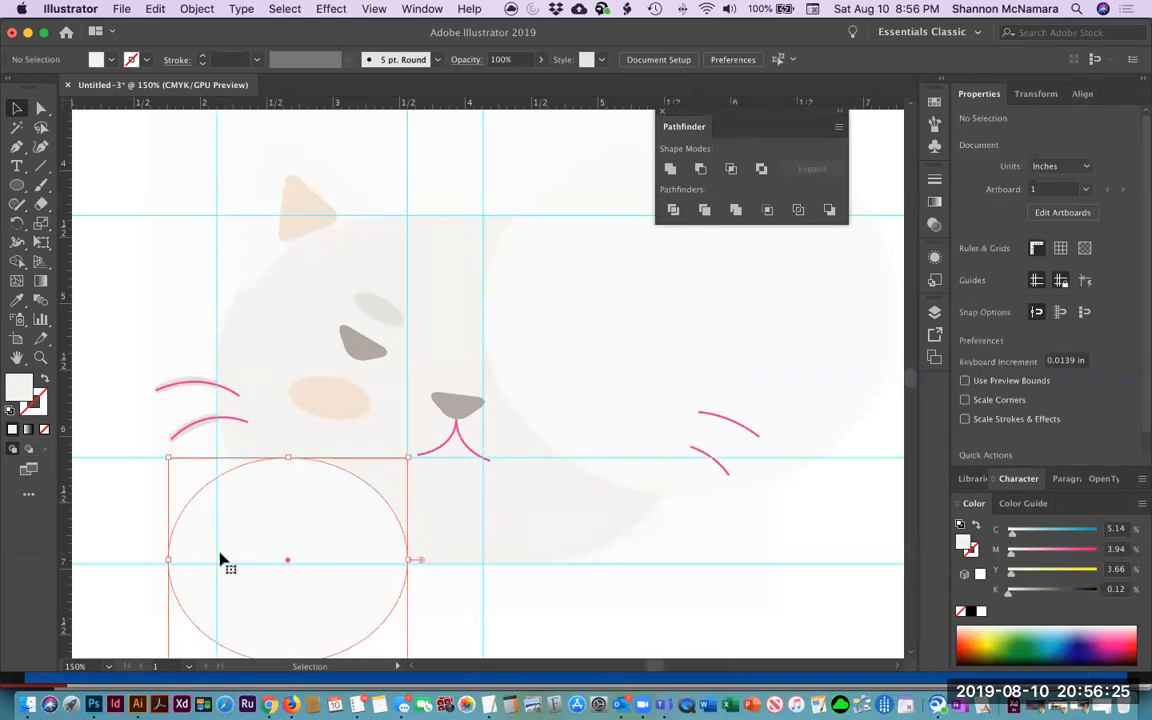
{"action": "left_click", "coordinate": [291, 330], "text": "shift"}
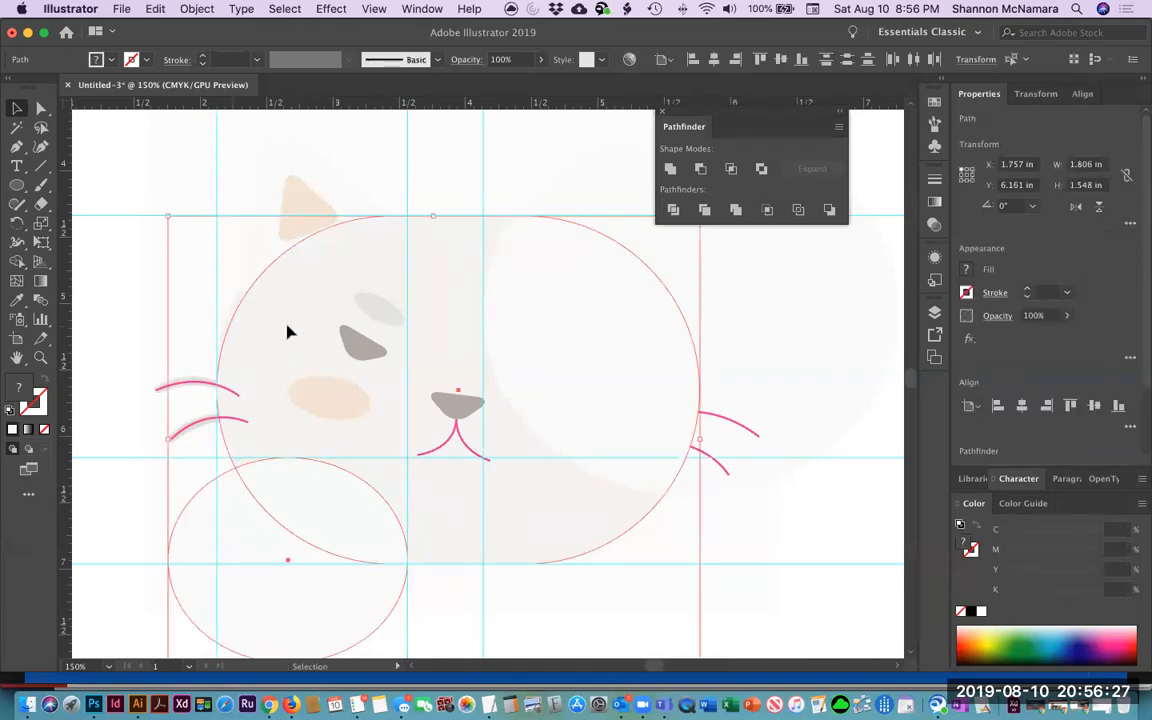
{"action": "left_click", "coordinate": [731, 170]}
{"action": "key", "text": "super+h"}
Delete the leftover small and large ellipses.
{"action": "left_click", "coordinate": [256, 604]}
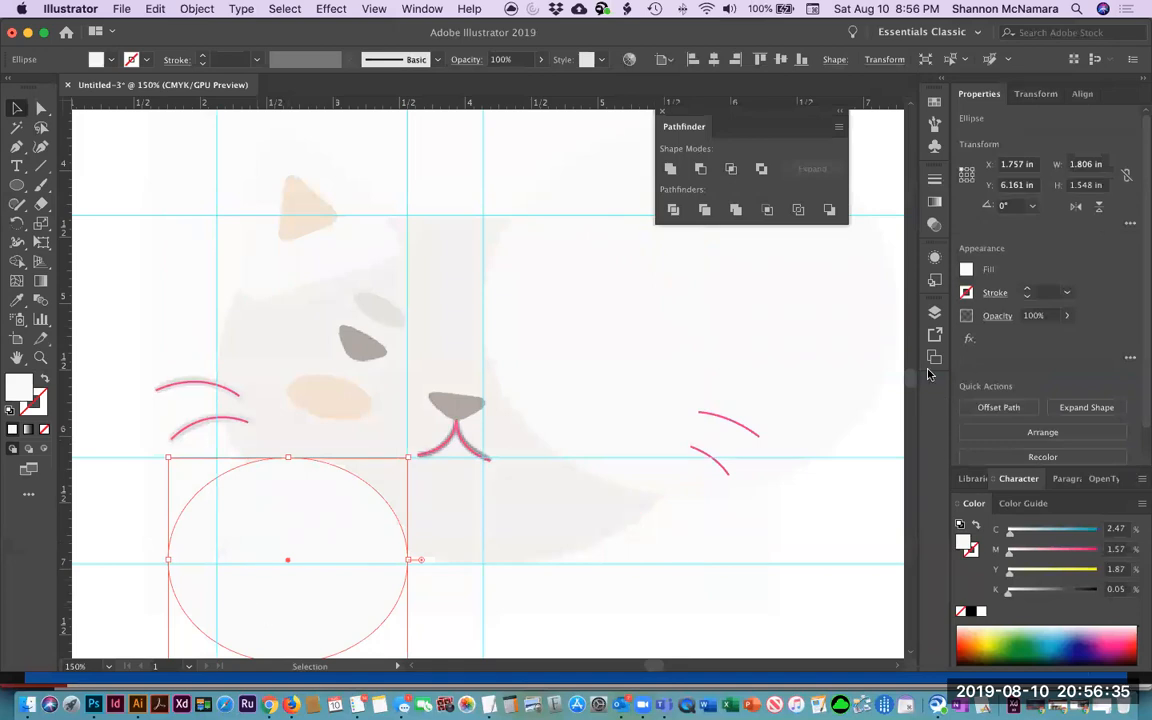
{"action": "left_click", "coordinate": [878, 346], "text": "shift"}
{"action": "key", "text": "Delete"}
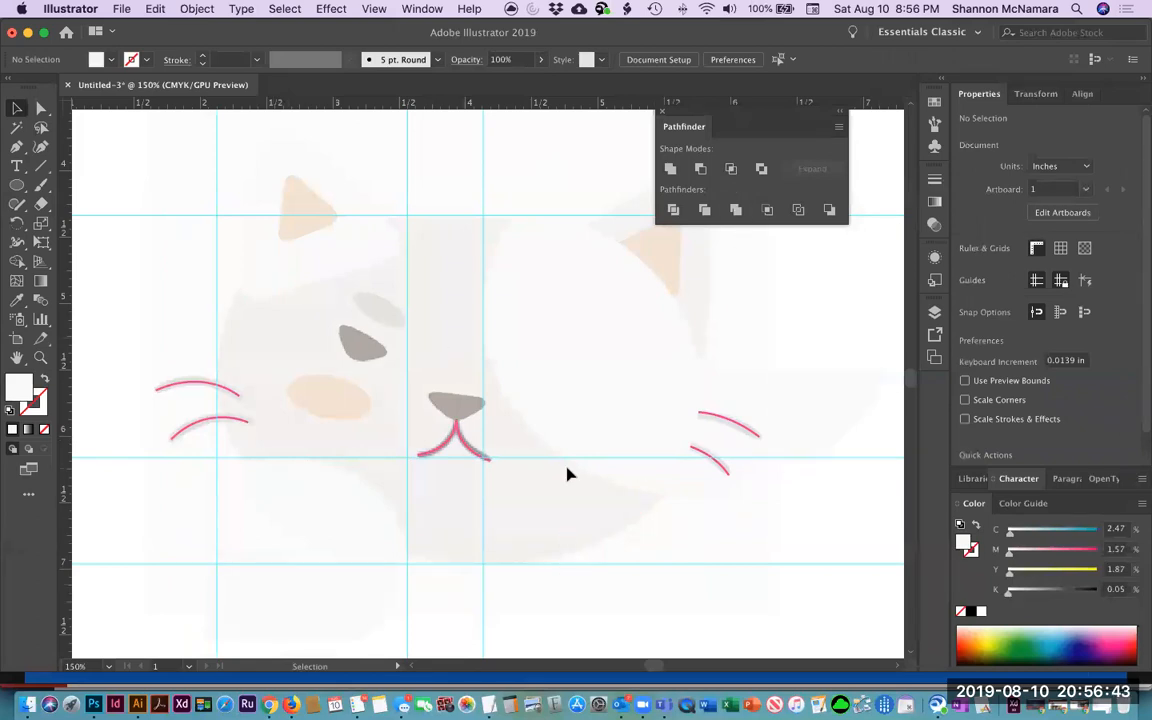
Undo the deletion of the ellipses and the intersection of the small ellipse with the head.
{"action": "key", "text": "super+z"}
{"action": "key", "text": "super+z"}
{"action": "key", "text": "v"}
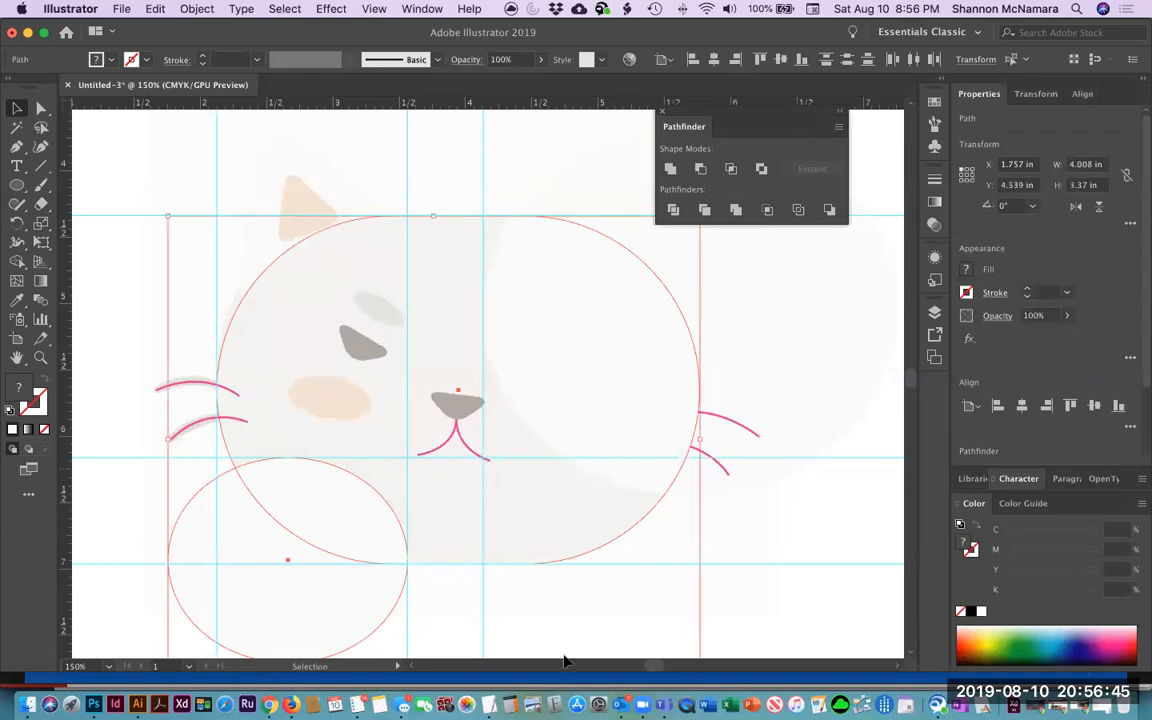
Copy the rounded head shape and paste the duplicate in place.
{"action": "left_click", "coordinate": [760, 587]}
{"action": "left_click", "coordinate": [244, 337]}
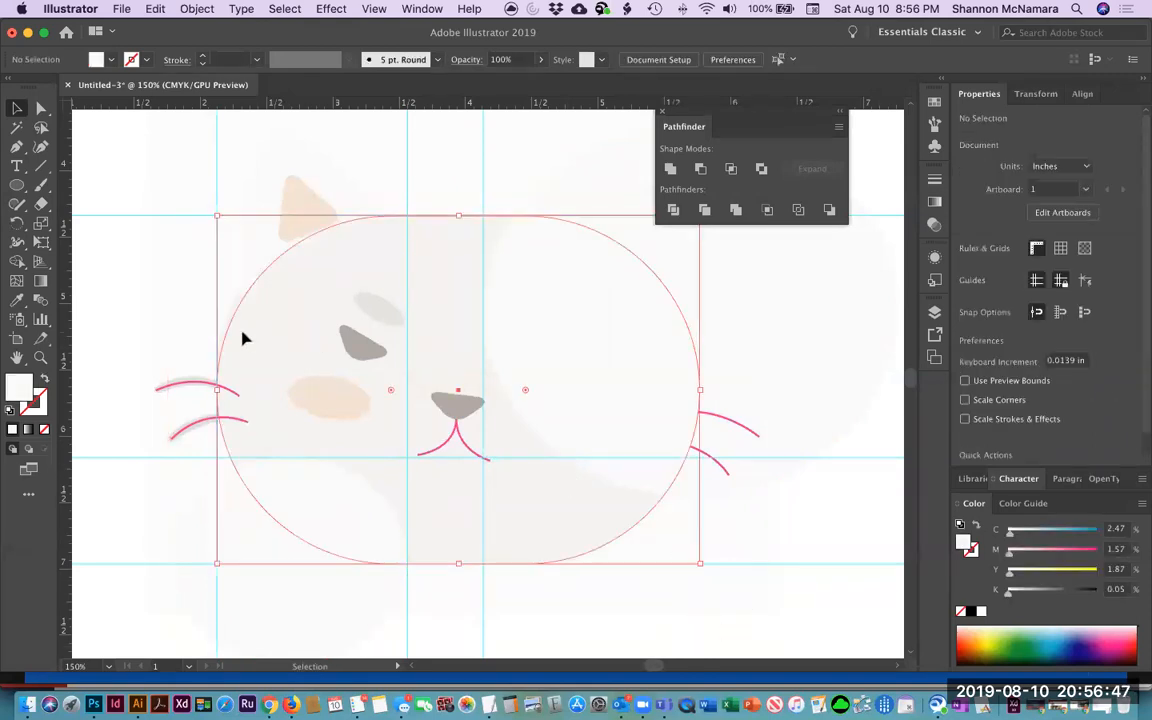
{"action": "key", "text": "super+c"}
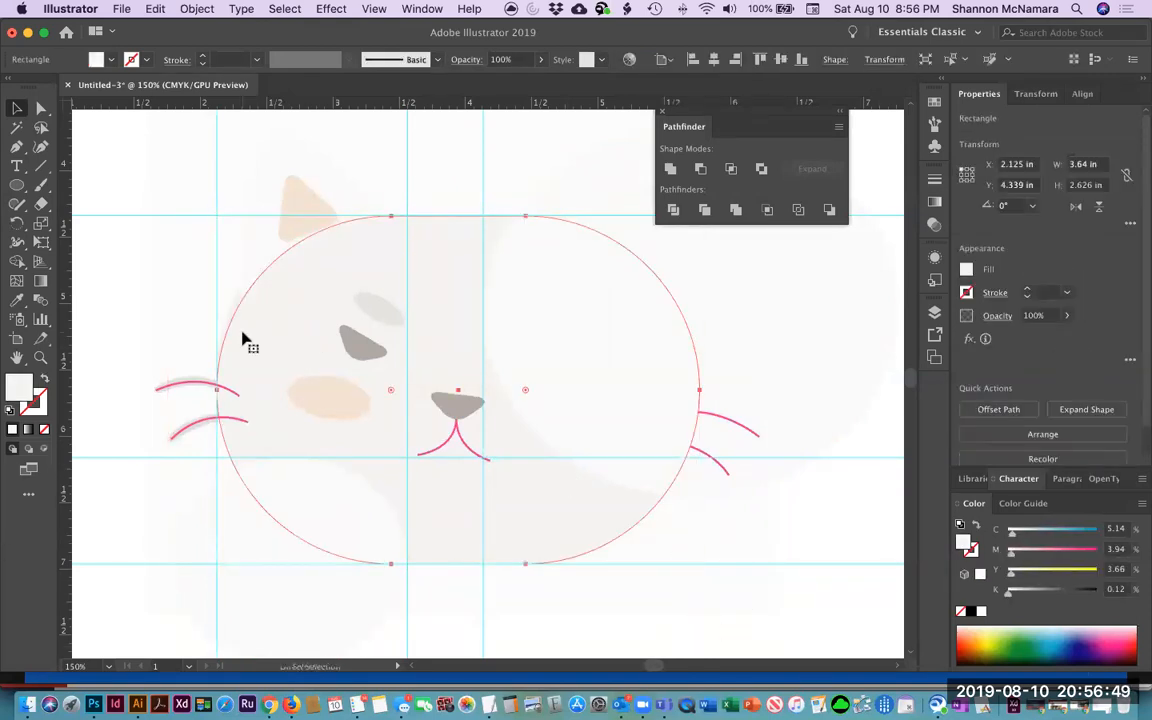
{"action": "left_click", "coordinate": [155, 10]}
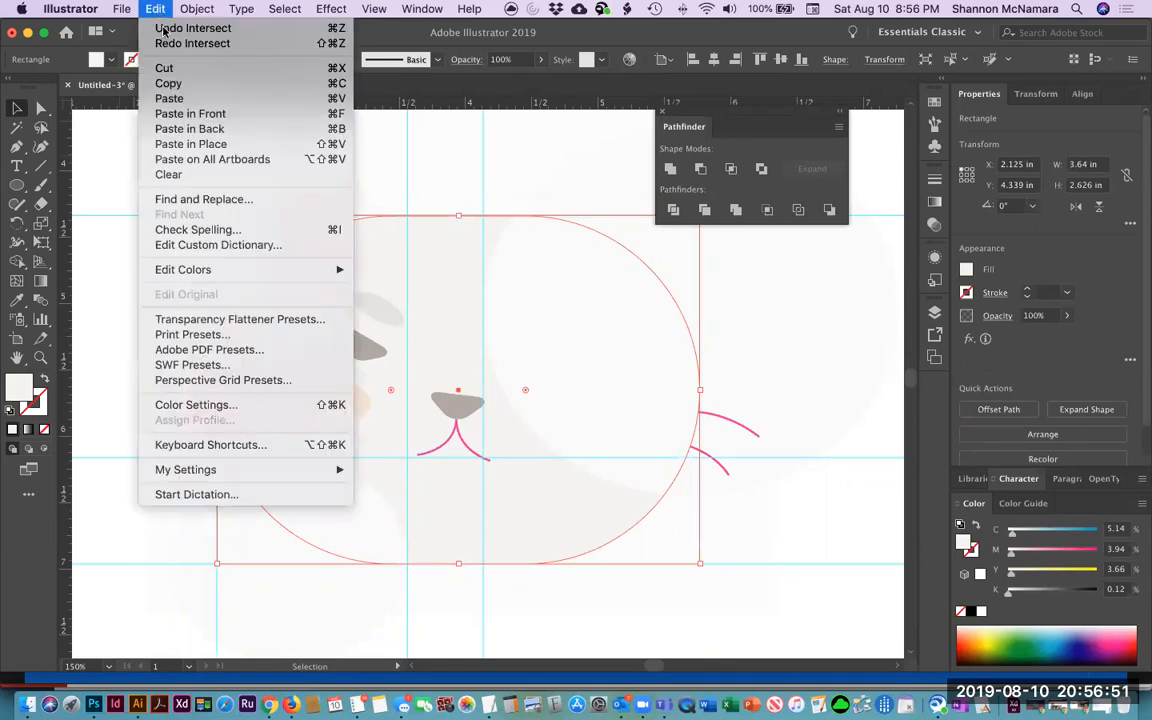
{"action": "left_click", "coordinate": [189, 145]}
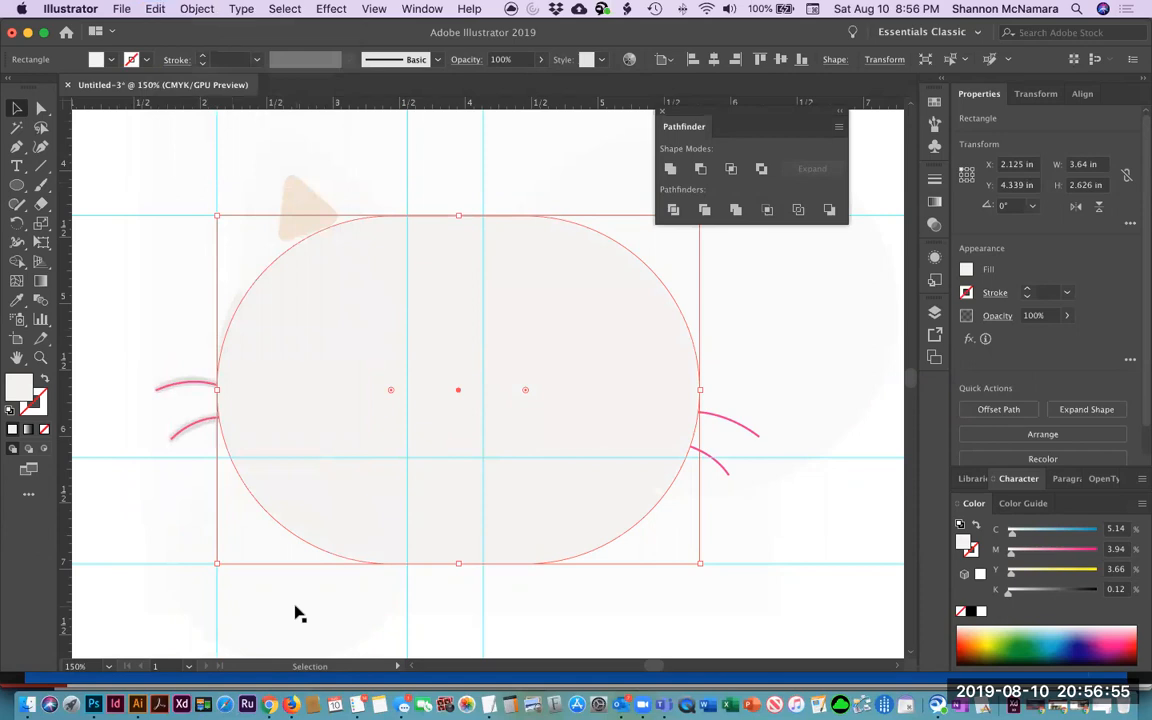
Send the pasted head duplicate to the back, behind the facial features.
{"action": "left_click", "coordinate": [512, 637]}
{"action": "left_click", "coordinate": [288, 616]}
{"action": "left_click", "coordinate": [437, 370]}
{"action": "right_click", "coordinate": [437, 331]}
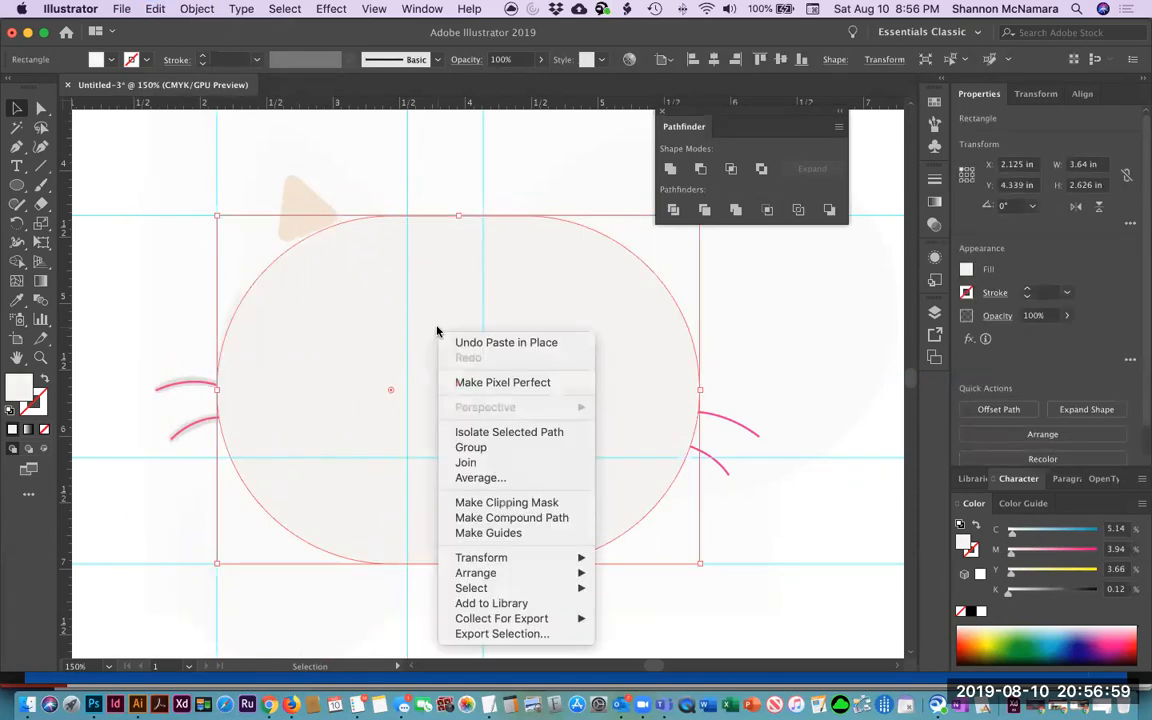
{"action": "mouse_move", "coordinate": [490, 572]}
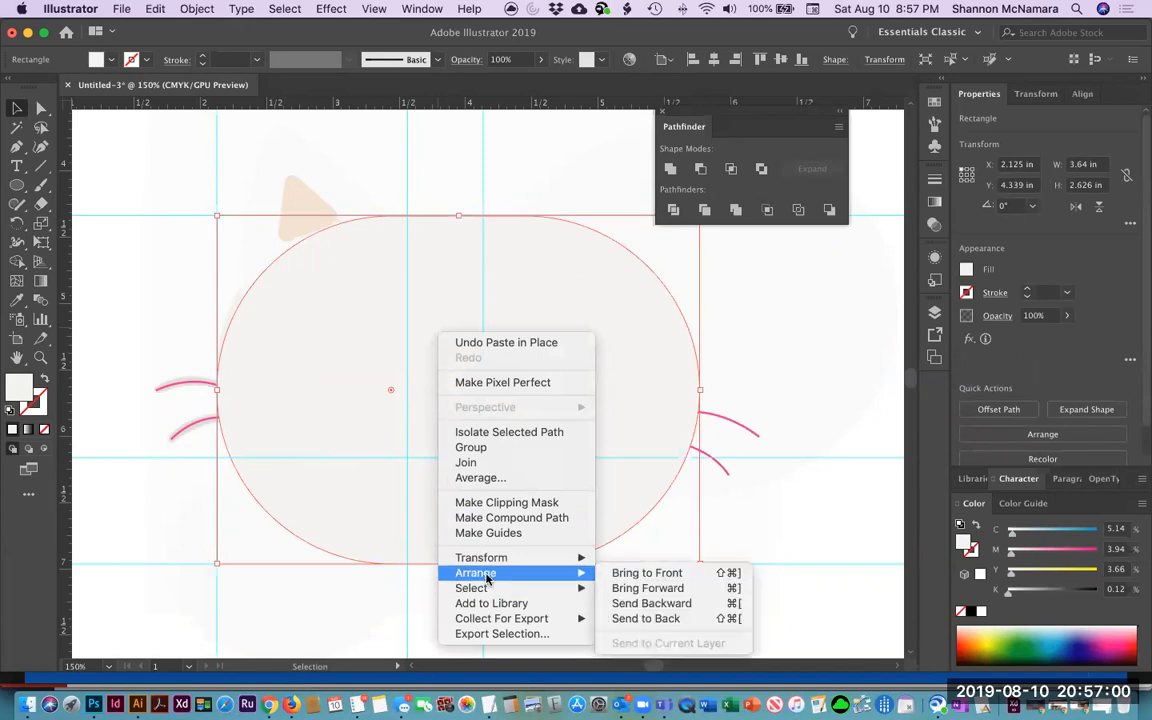
{"action": "left_click", "coordinate": [667, 617]}
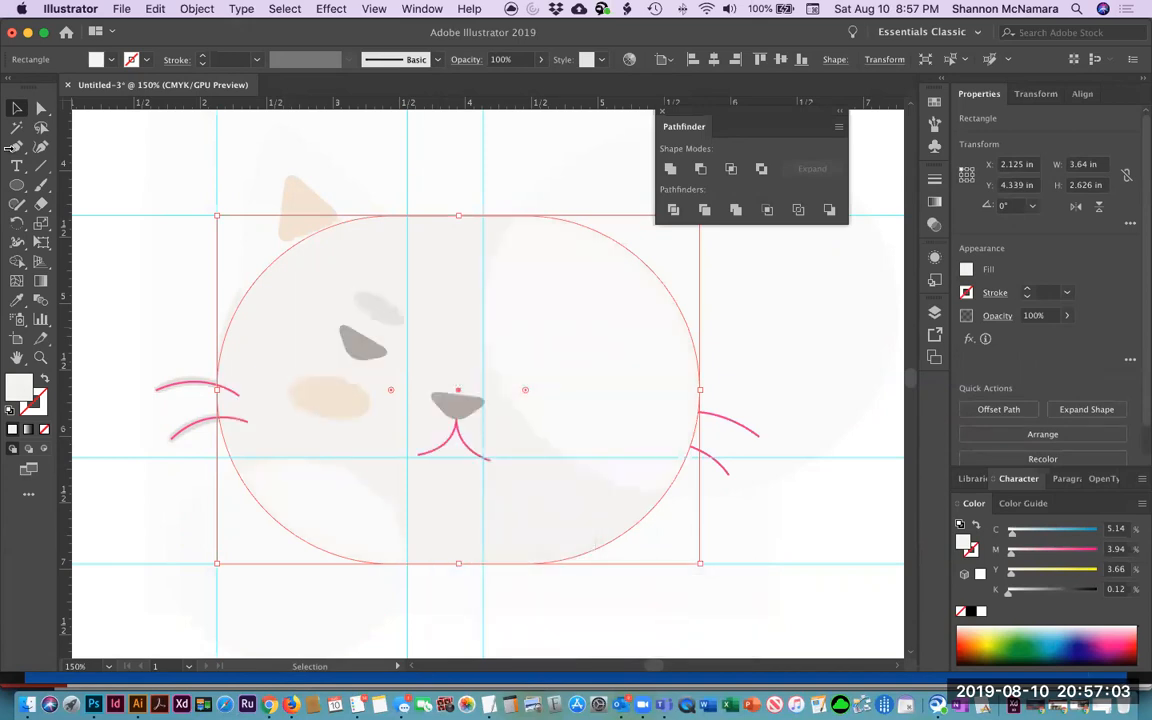
Intersect the small lower ellipse with one copy of the head shape to form the cheek patch.
{"action": "left_click", "coordinate": [122, 234]}
{"action": "left_click", "coordinate": [283, 509]}
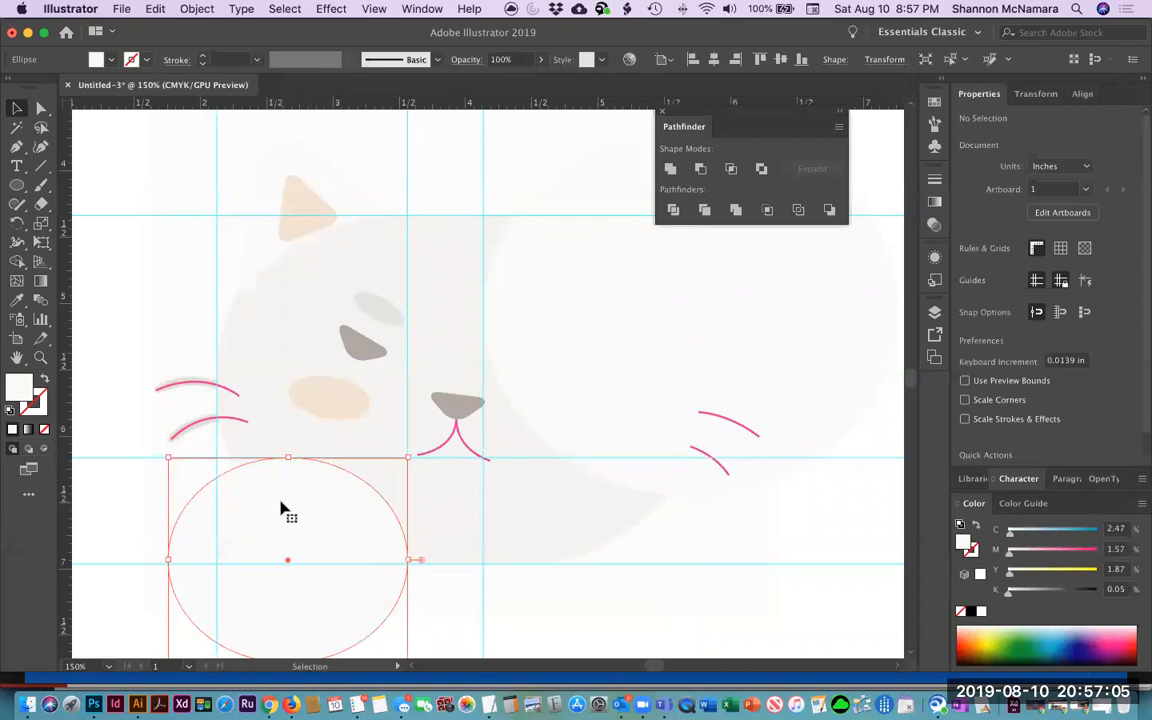
{"action": "left_click", "coordinate": [270, 345], "text": "shift"}
{"action": "left_click", "coordinate": [731, 168]}
{"action": "left_click", "coordinate": [520, 622]}
Delete the leftover large ellipse that extends beyond the head.
{"action": "left_click", "coordinate": [260, 345]}
{"action": "left_click", "coordinate": [600, 325]}
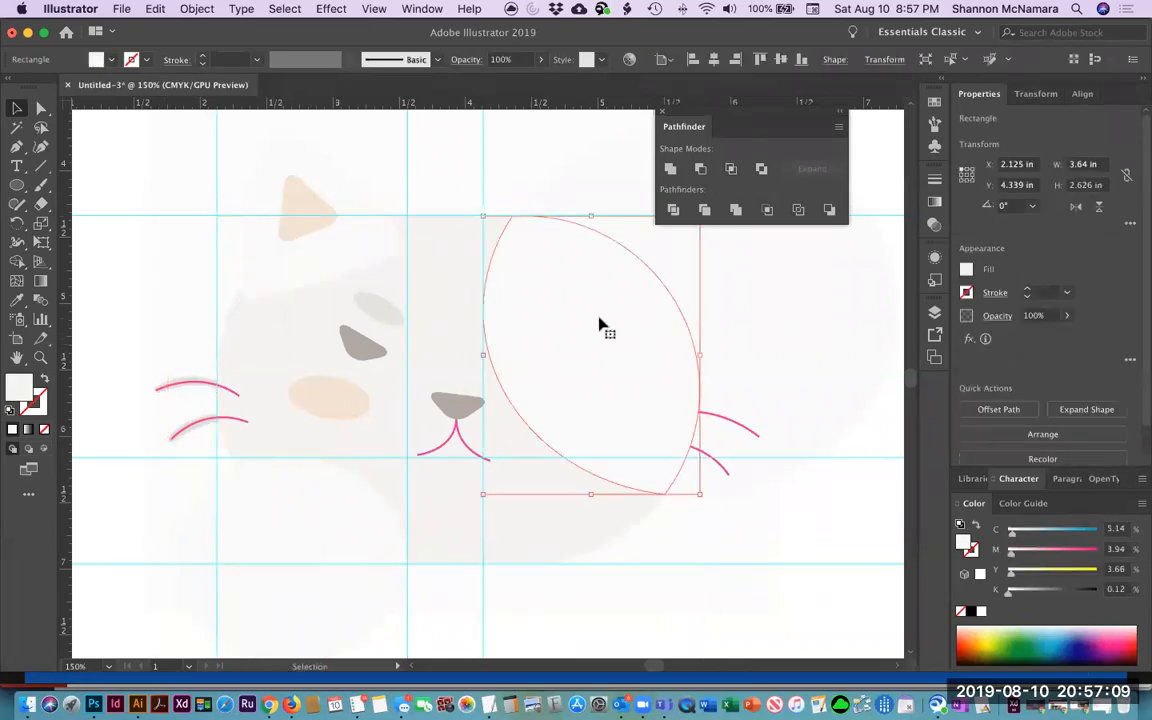
{"action": "left_click", "coordinate": [760, 313]}
{"action": "key", "text": "super+shift+a"}
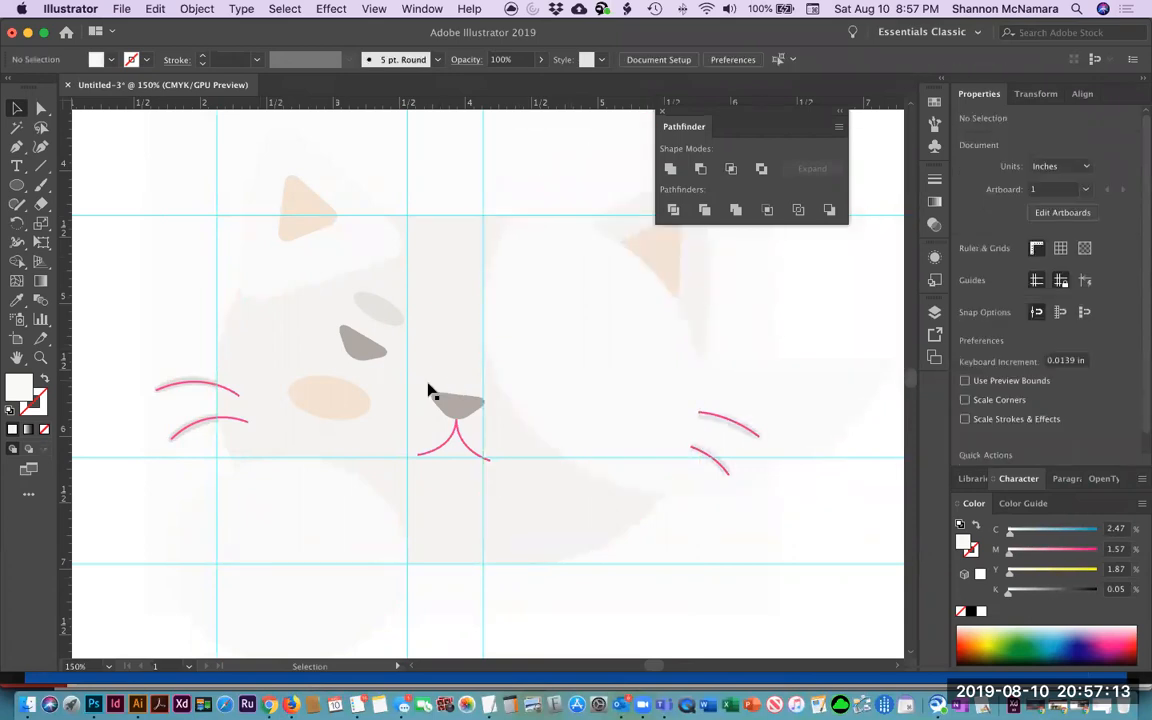
{"action": "left_click", "coordinate": [593, 335]}
Delete the leftover small ellipse that extends below the head.
{"action": "left_click", "coordinate": [270, 332]}
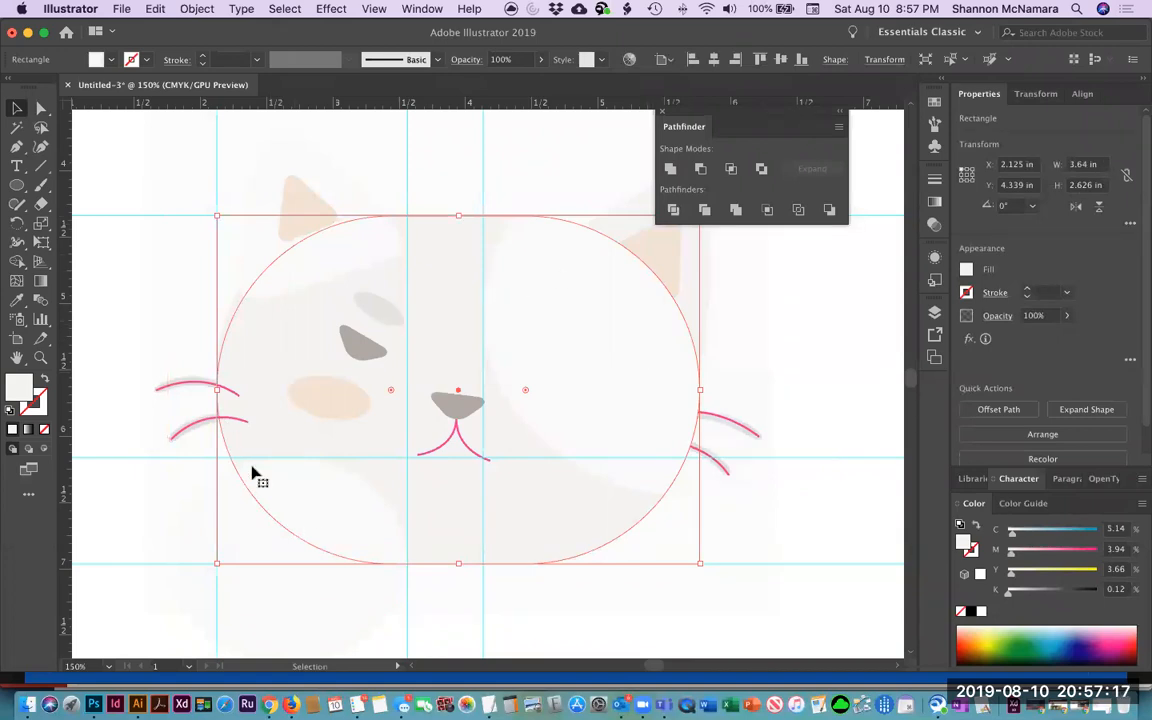
{"action": "left_click", "coordinate": [474, 611]}
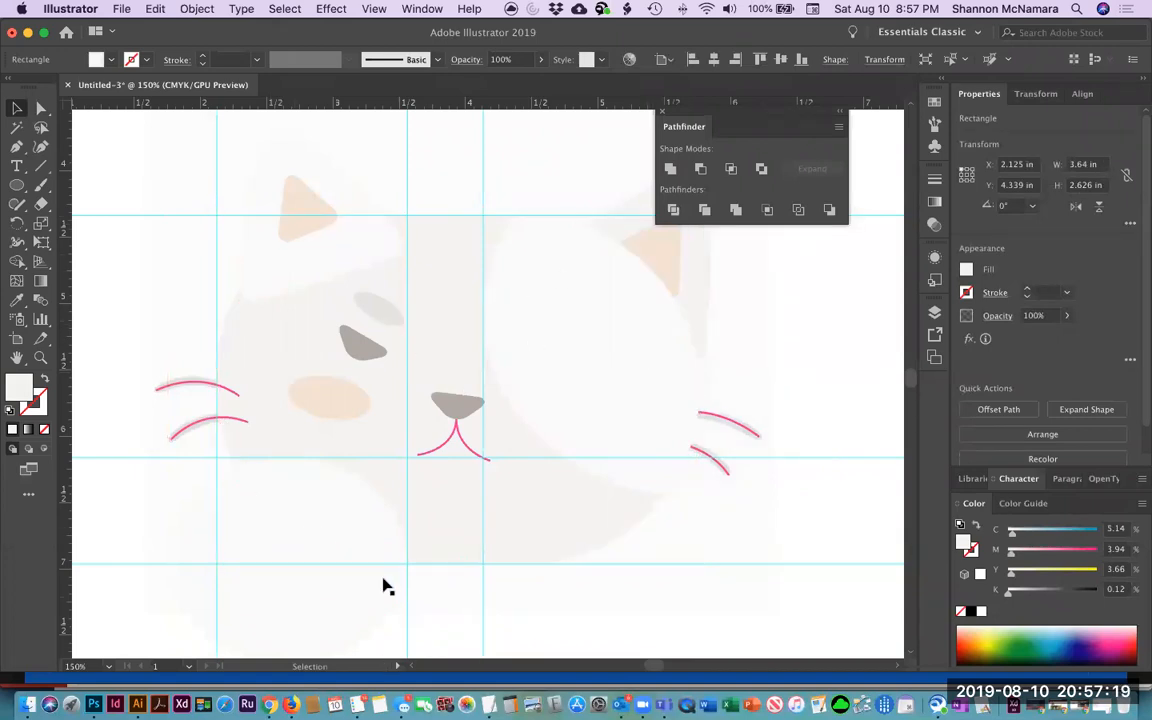
{"action": "left_click", "coordinate": [311, 545]}
{"action": "left_click", "coordinate": [277, 618]}
{"action": "left_click", "coordinate": [278, 621]}
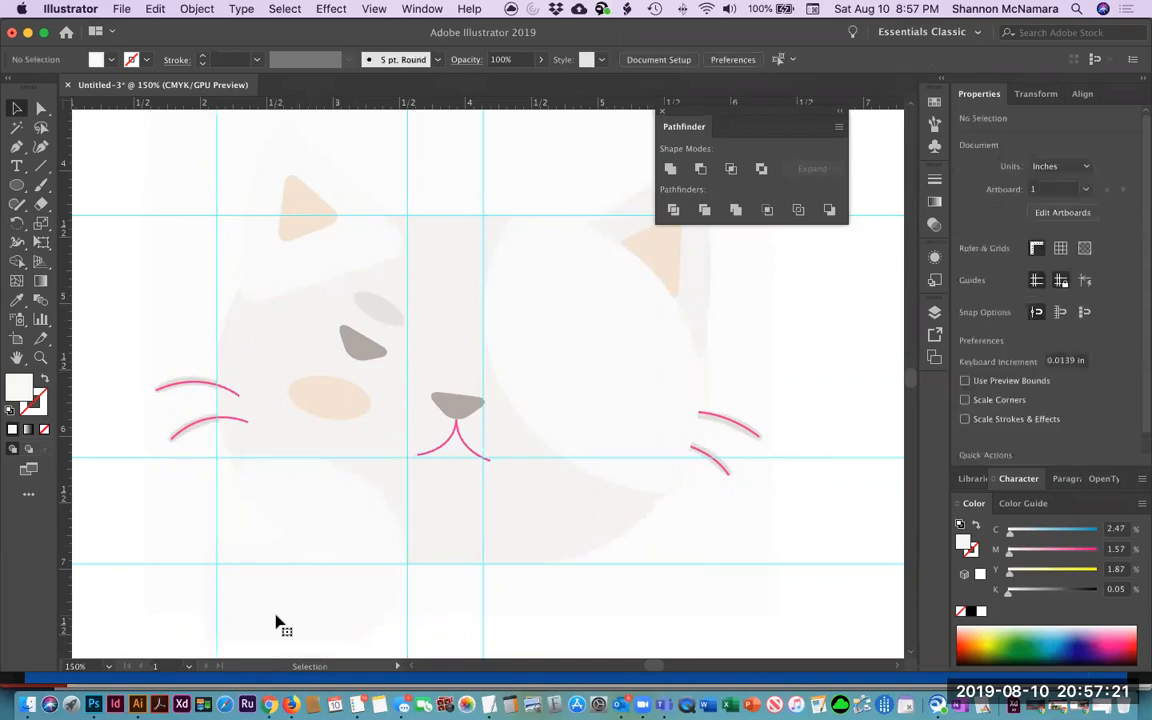
{"action": "left_click", "coordinate": [306, 486]}
Try moving the head shape and its two intersected patches together off to the right, and undo the move.
{"action": "left_click", "coordinate": [584, 321]}
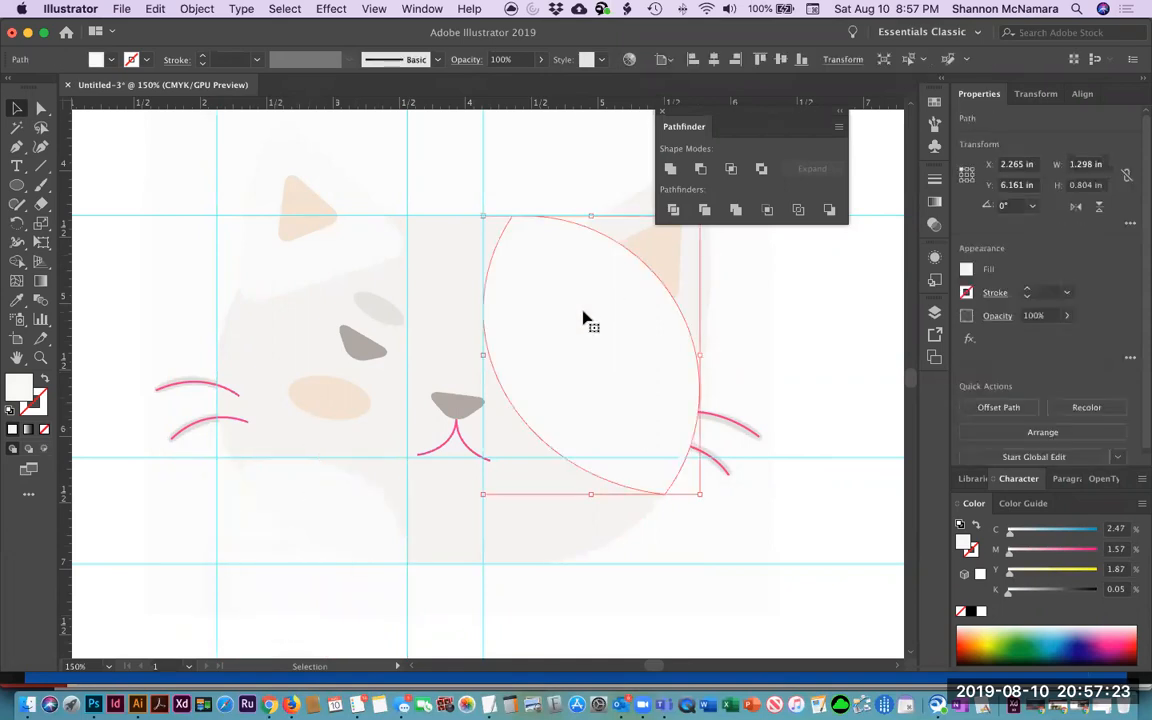
{"action": "left_click", "coordinate": [262, 355], "text": "shift"}
{"action": "left_click", "coordinate": [306, 503], "text": "shift"}
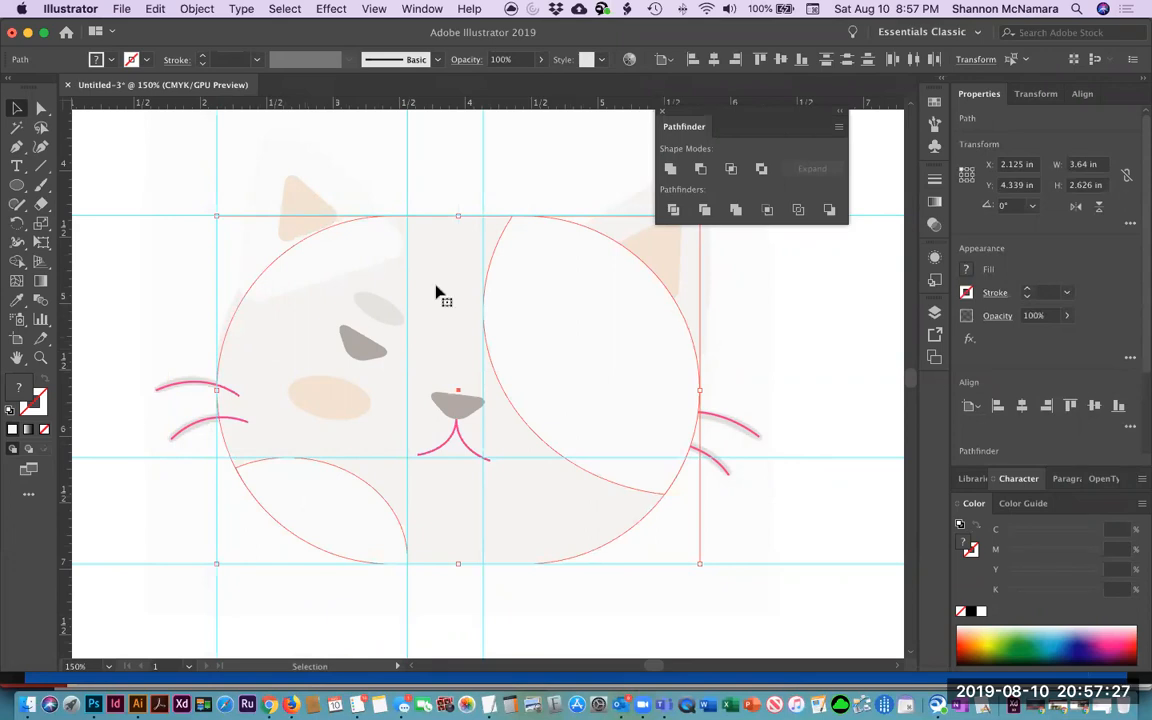
{"action": "left_click_drag", "start_coordinate": [278, 345], "coordinate": [735, 360]}
{"action": "key", "text": "super+z"}
{"action": "left_click", "coordinate": [788, 381]}
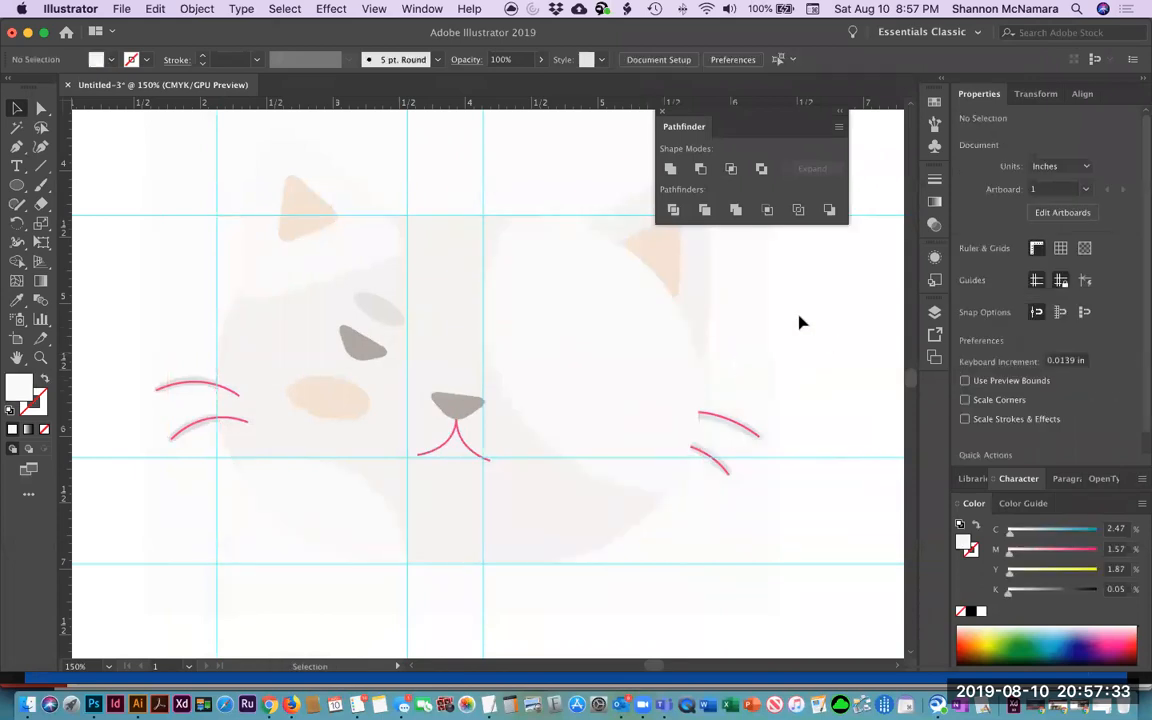
Undo the ellipse deletions, both patch intersections and the duplicated head shapes.
{"action": "key", "text": "super+z"}
{"action": "key", "text": "super+z"}
{"action": "key", "text": "super+z"}
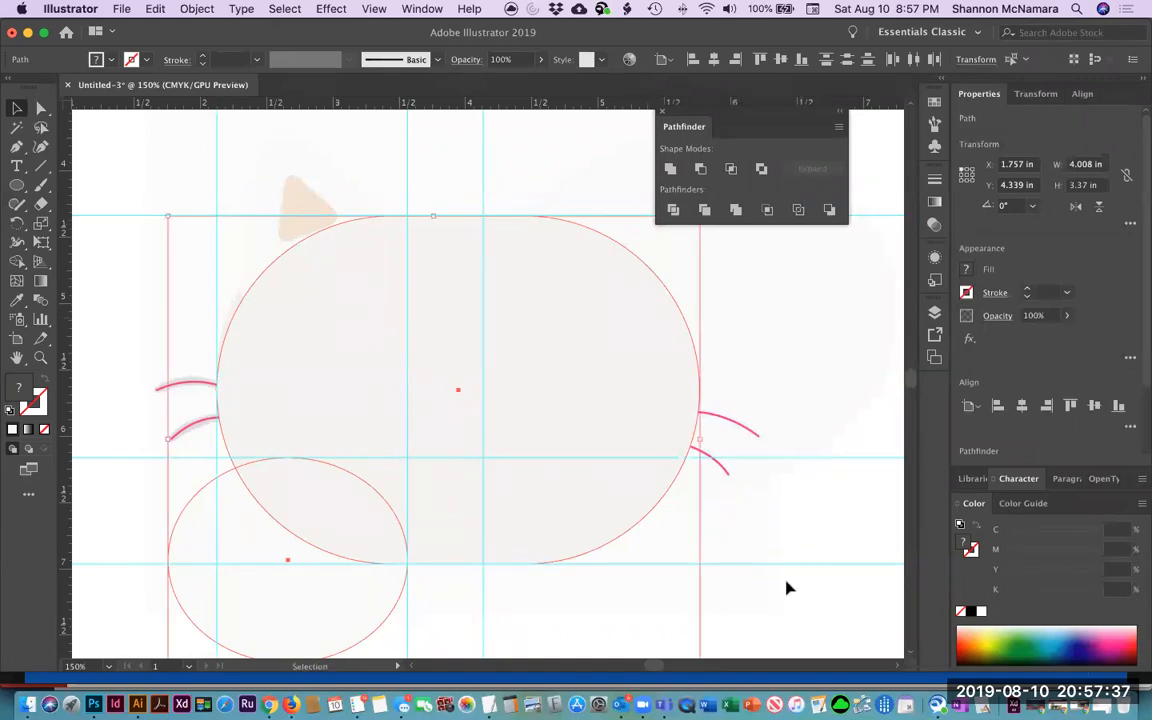
{"action": "key", "text": "super+z"}
{"action": "key", "text": "super+z"}
{"action": "key", "text": "super+z"}
{"action": "key", "text": "super+z"}
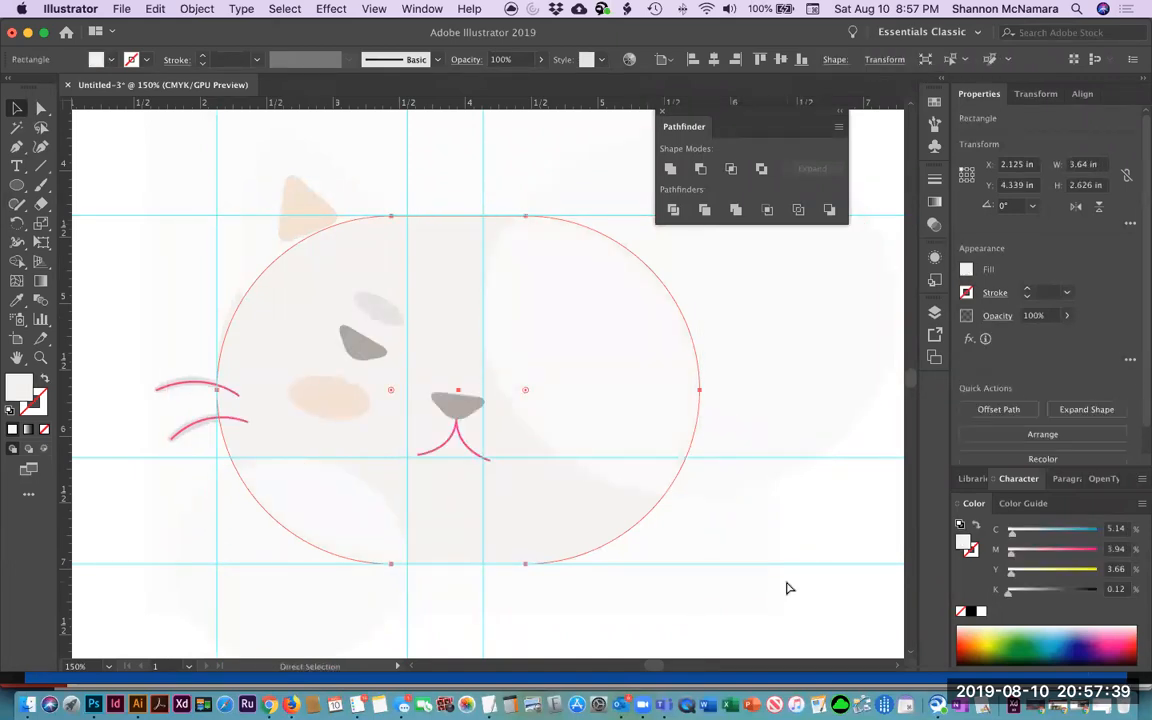
Undo two more changes and bring all hidden objects back with Show All, leaving nothing selected.
{"action": "key", "text": "super+z"}
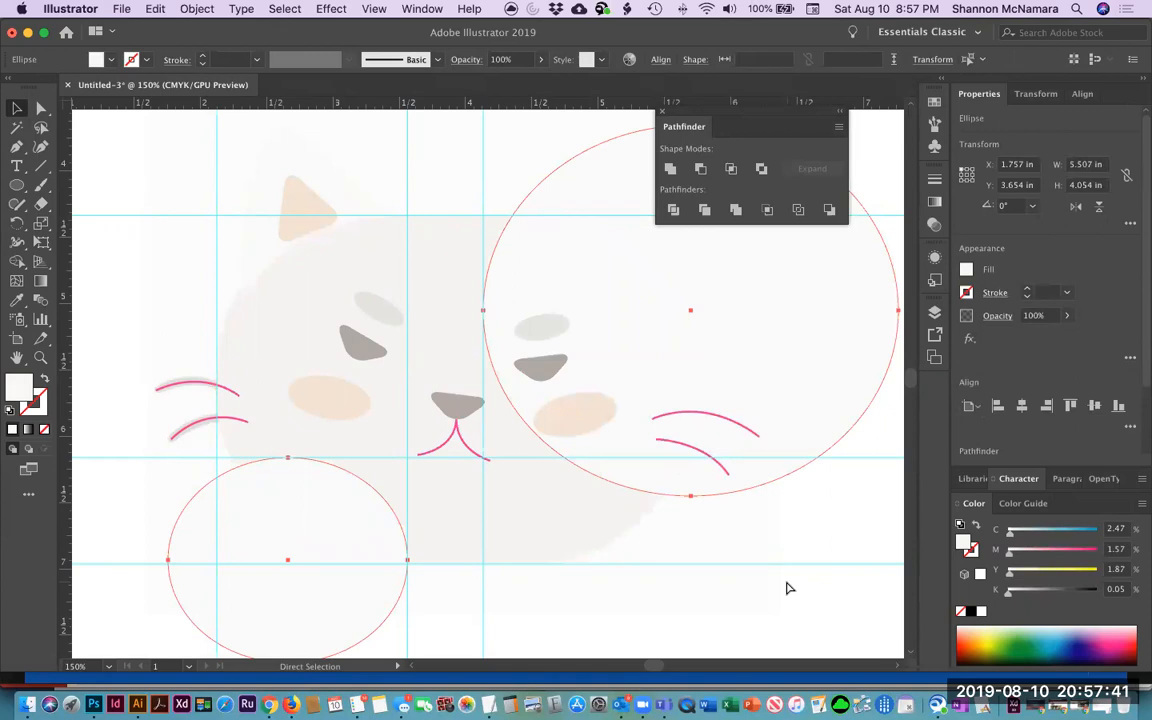
{"action": "key", "text": "super+z"}
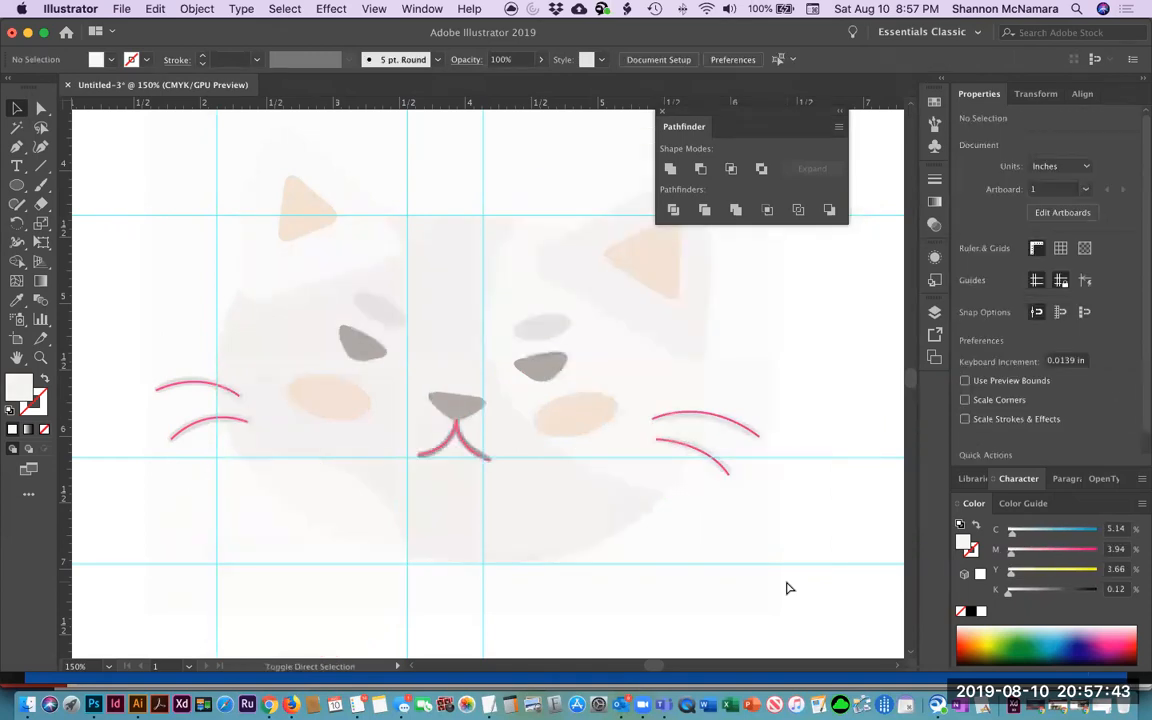
{"action": "left_click", "coordinate": [197, 9]}
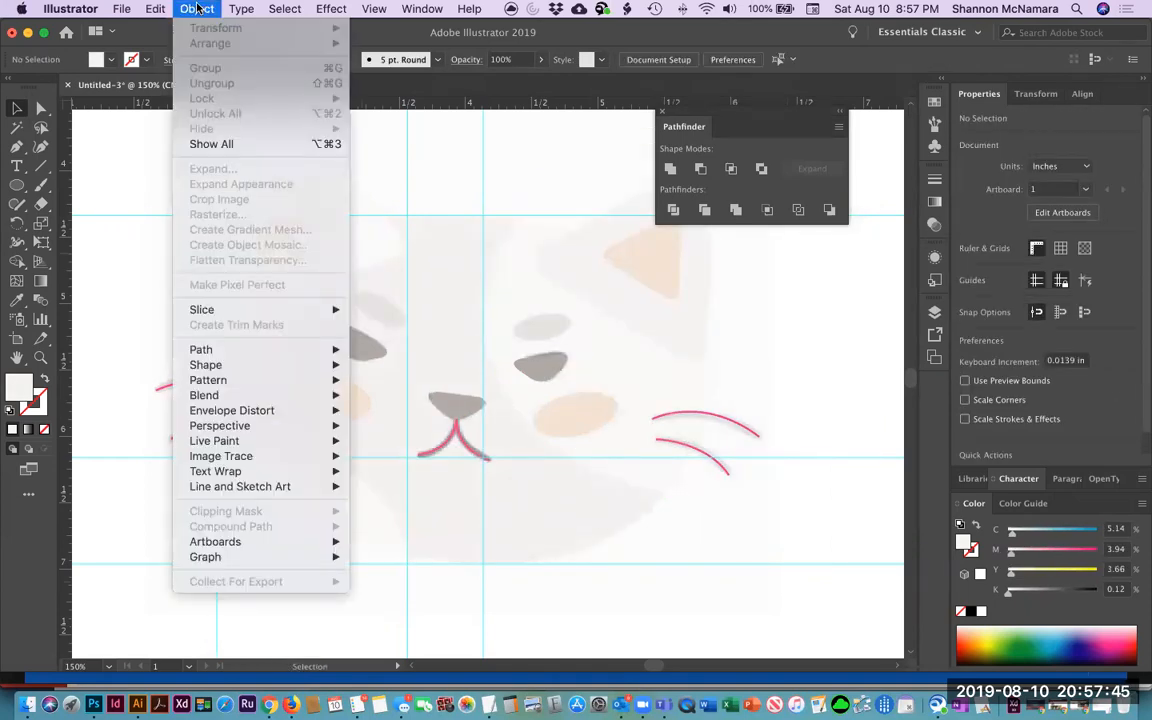
{"action": "left_click", "coordinate": [212, 142]}
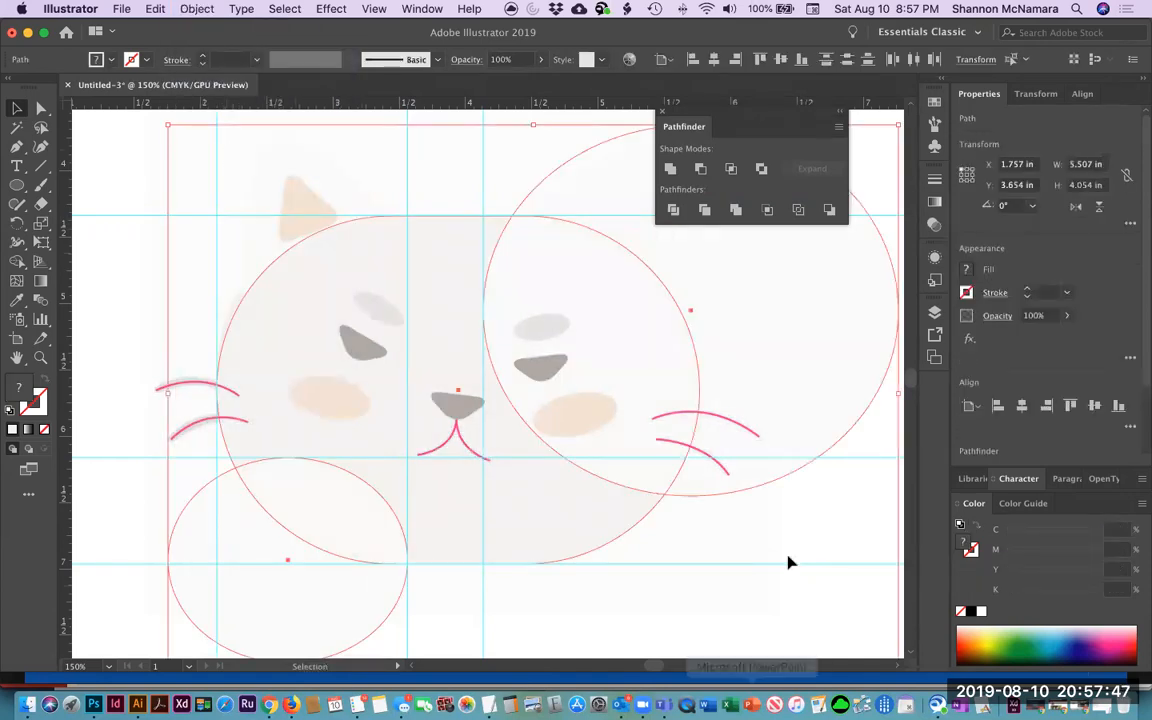
{"action": "left_click", "coordinate": [759, 584]}
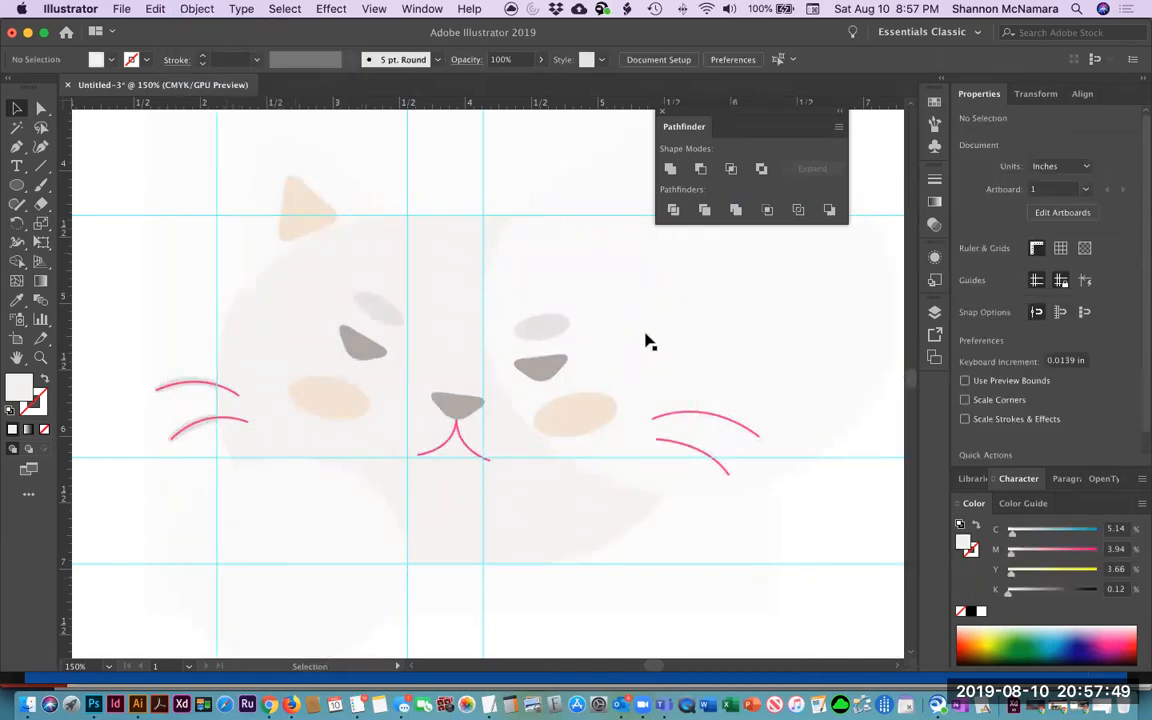
Copy the rounded head shape and paste three copies of it directly behind the original.
{"action": "left_click", "coordinate": [605, 286]}
{"action": "left_click", "coordinate": [290, 288]}
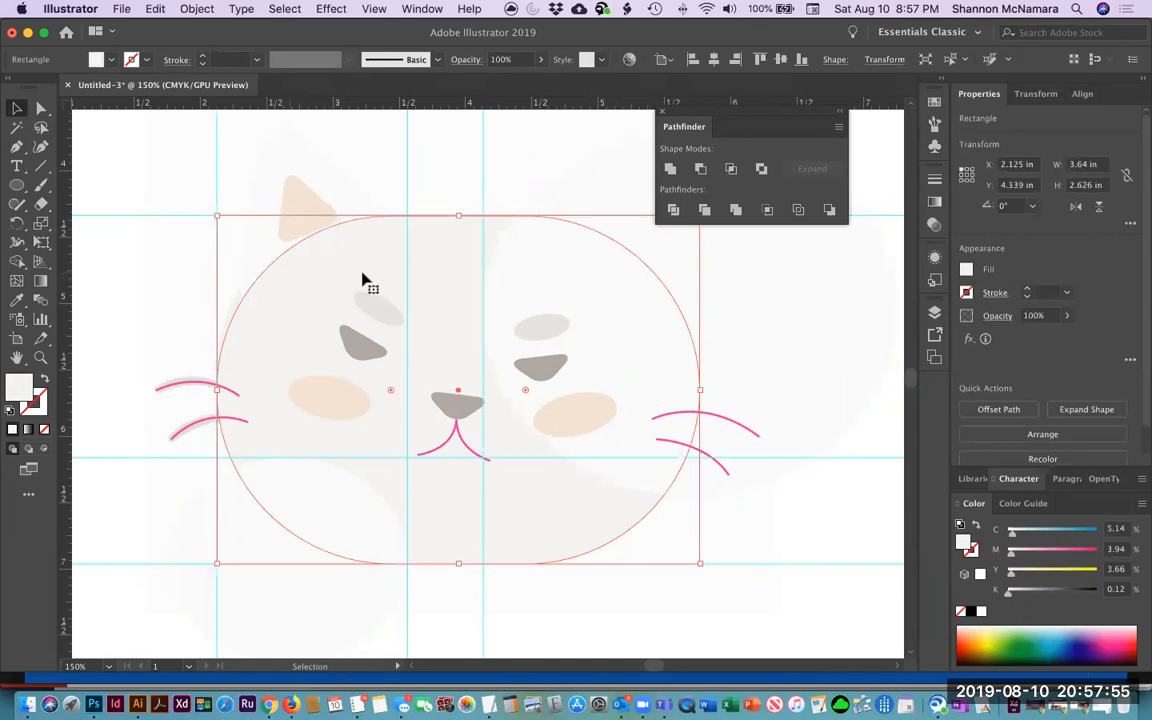
{"action": "left_click", "coordinate": [156, 9]}
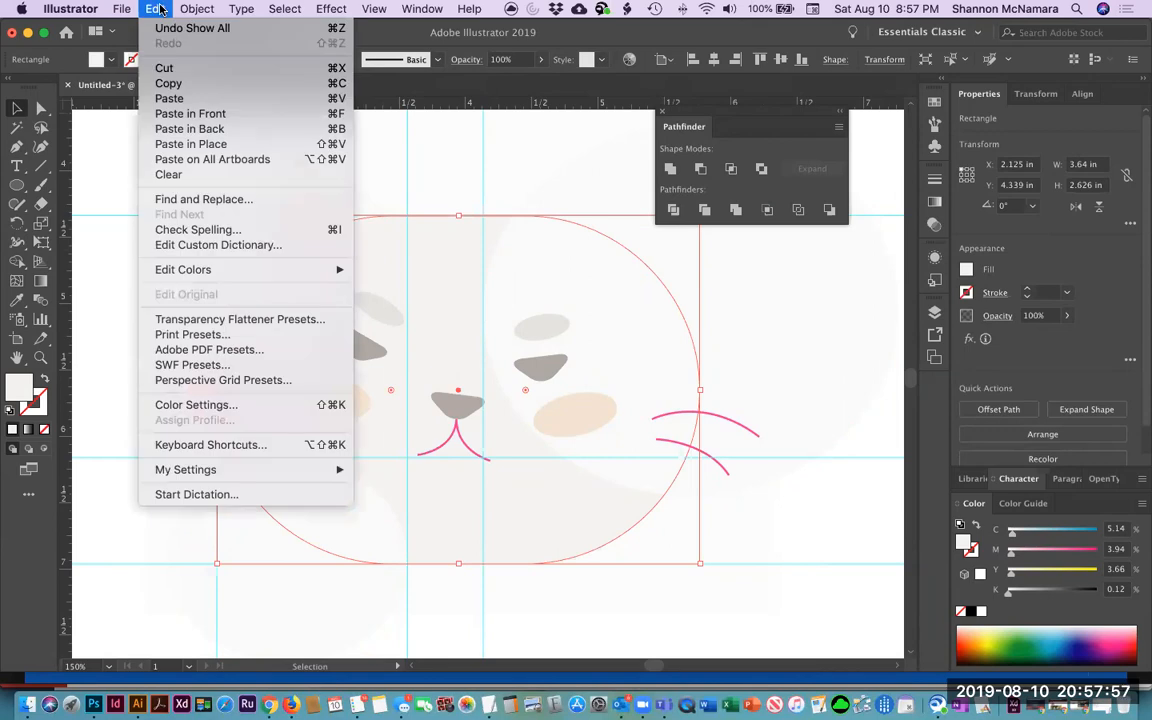
{"action": "left_click", "coordinate": [182, 84]}
{"action": "left_click", "coordinate": [156, 9]}
{"action": "left_click", "coordinate": [206, 130]}
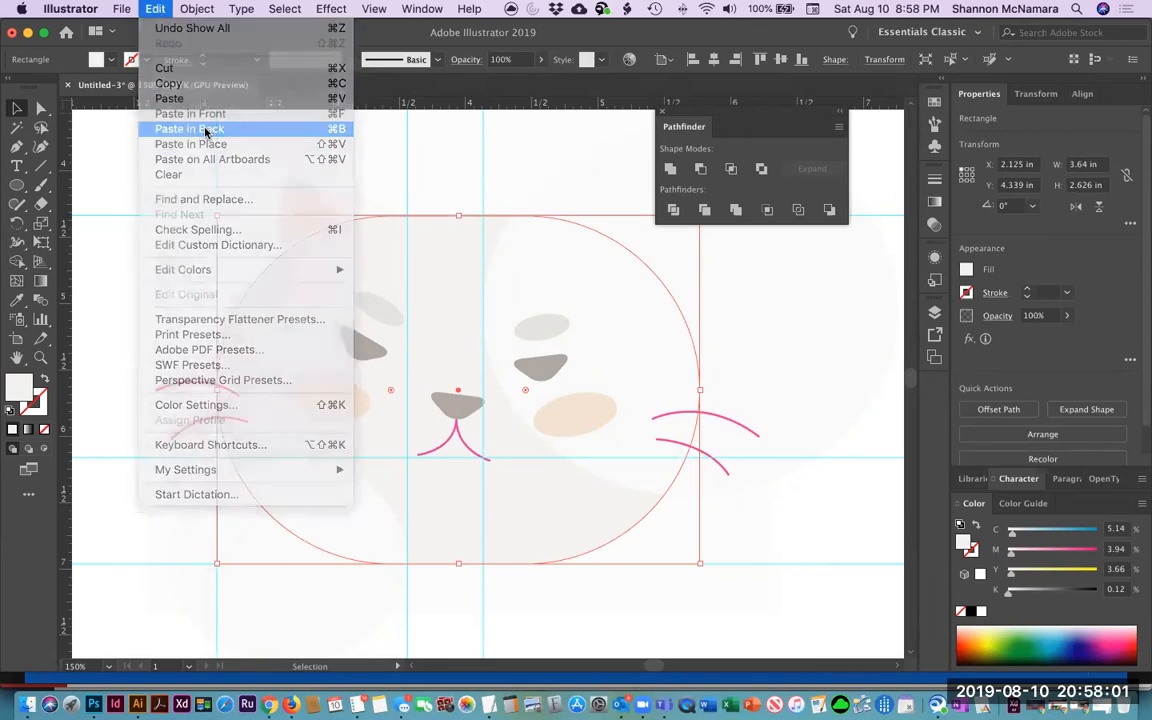
{"action": "left_click", "coordinate": [153, 9]}
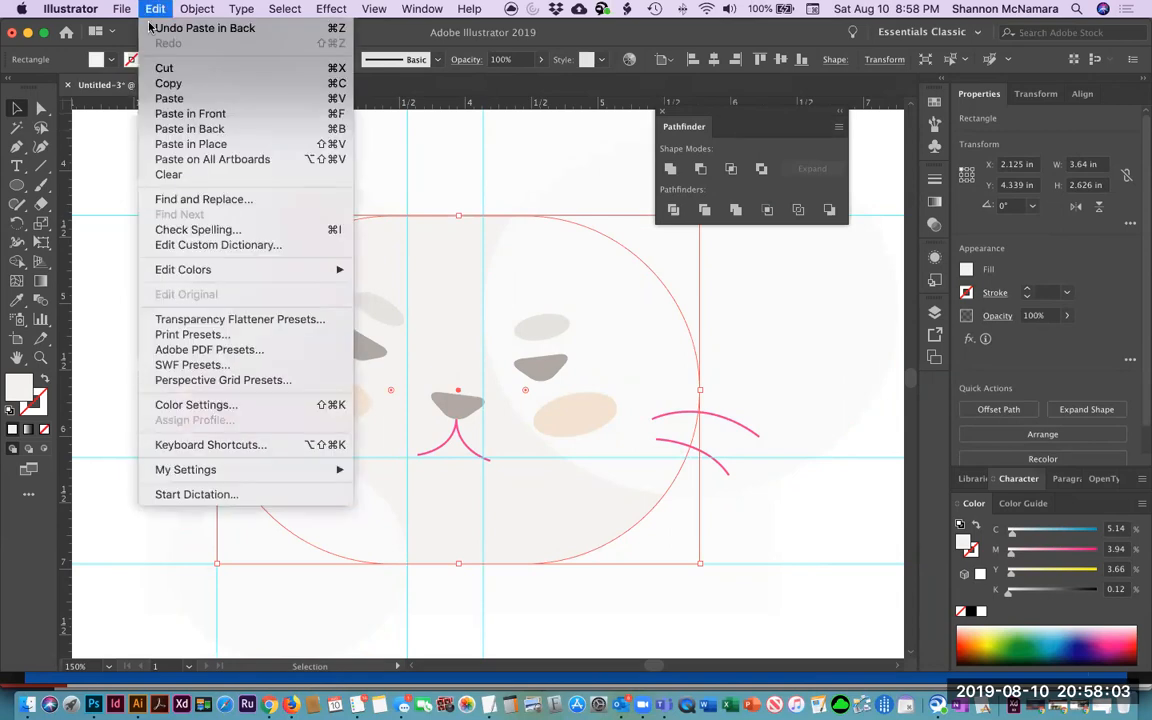
{"action": "left_click", "coordinate": [185, 129]}
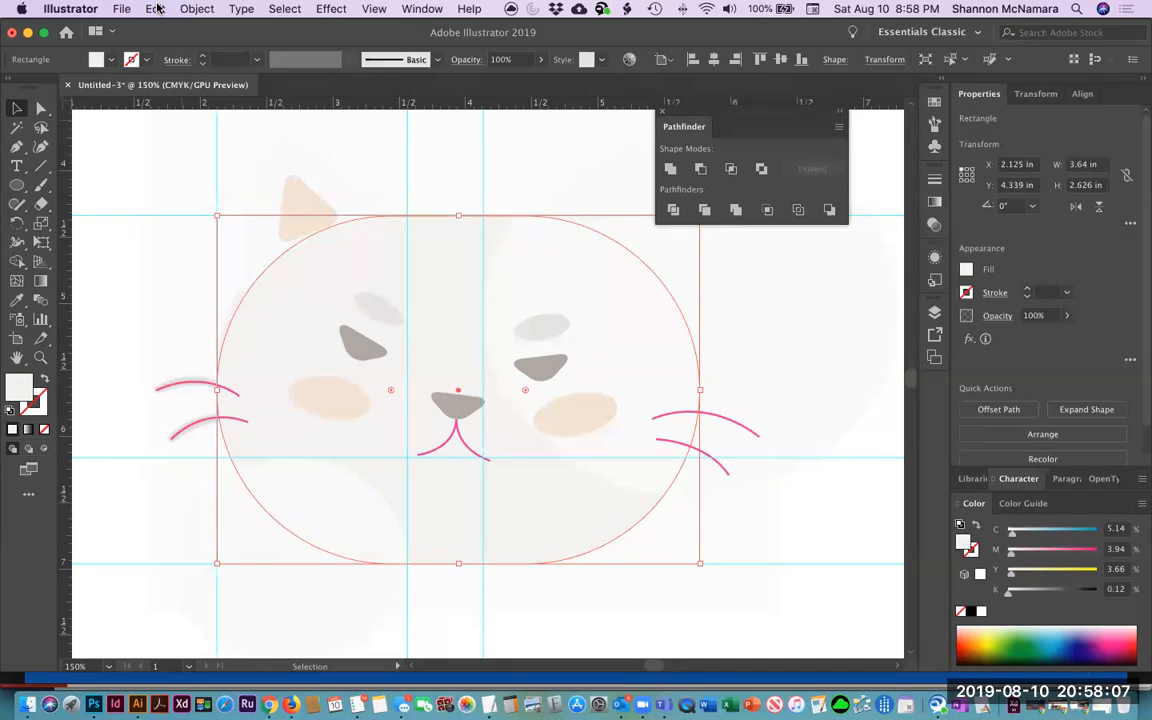
{"action": "left_click", "coordinate": [155, 8]}
{"action": "left_click", "coordinate": [187, 129]}
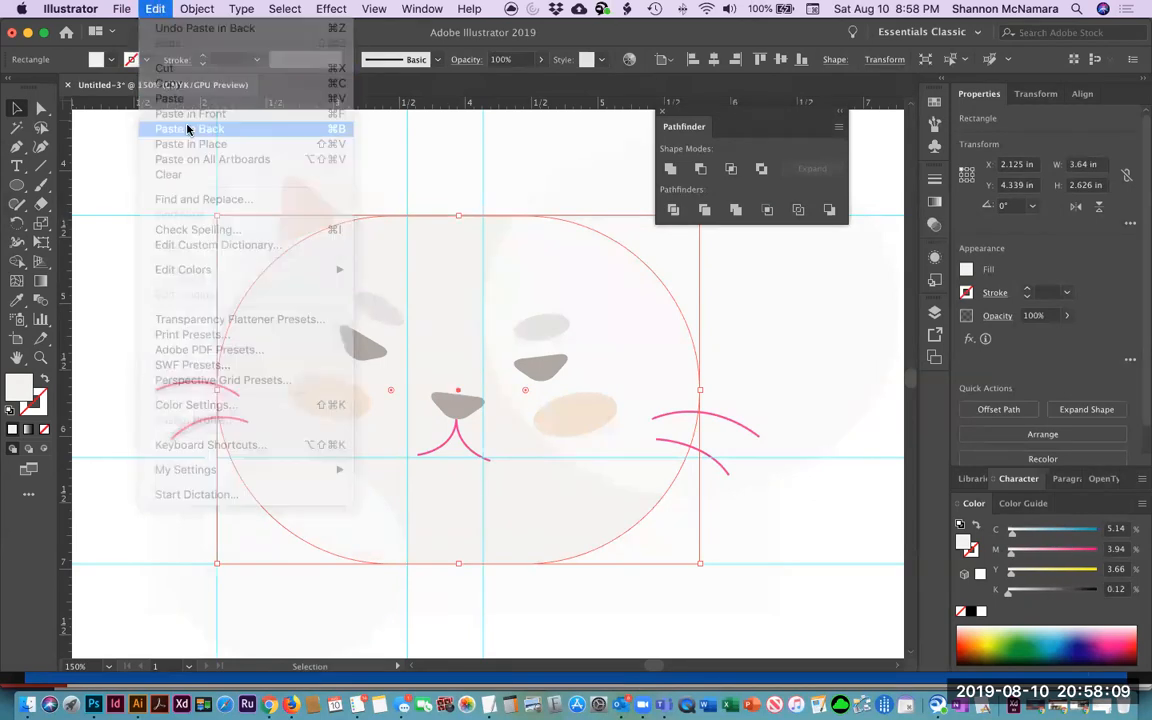
{"action": "left_click", "coordinate": [761, 534]}
Intersect the large upper-right ellipse with the head shape to form the patch around the right eye.
{"action": "left_click", "coordinate": [738, 361]}
{"action": "left_click", "coordinate": [249, 571]}
{"action": "left_click", "coordinate": [789, 524]}
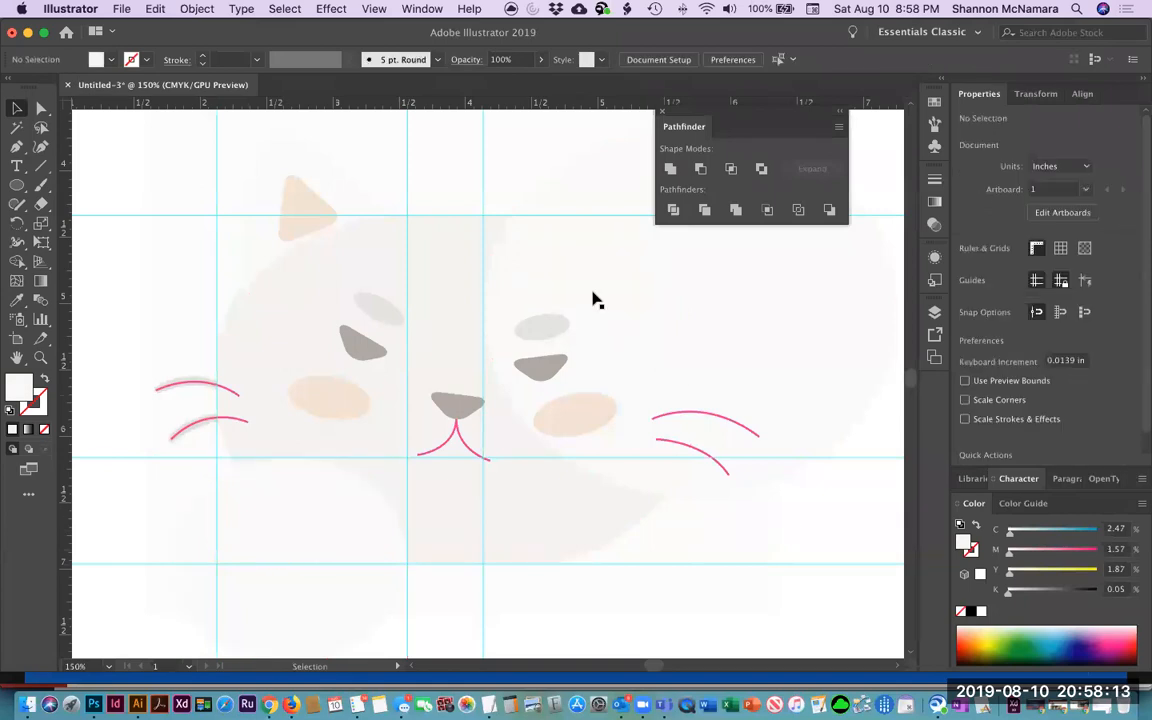
{"action": "left_click", "coordinate": [596, 264]}
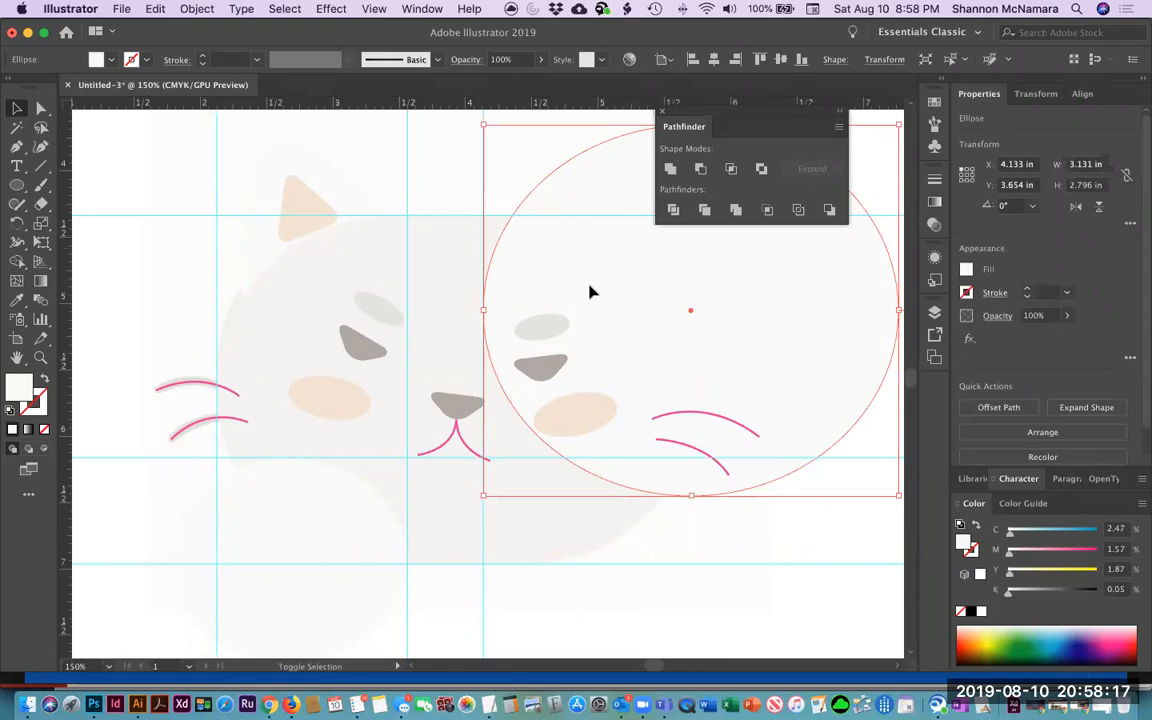
{"action": "left_click", "coordinate": [395, 226], "text": "shift"}
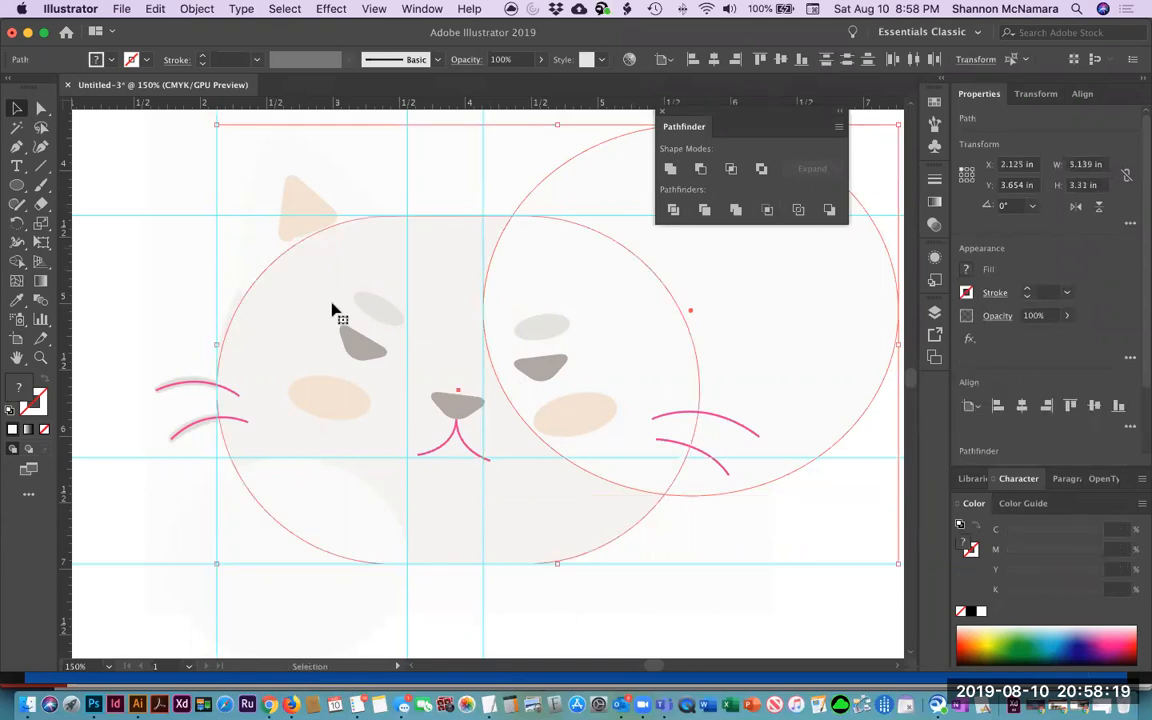
{"action": "left_click", "coordinate": [731, 170]}
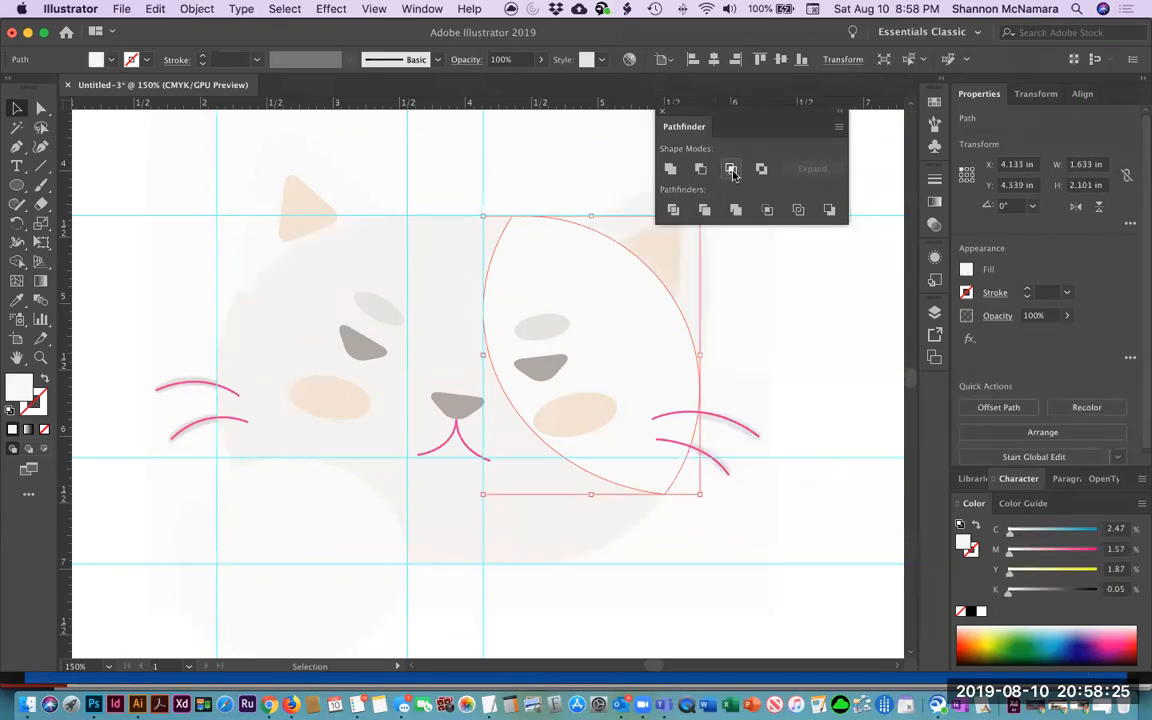
{"action": "left_click", "coordinate": [779, 522]}
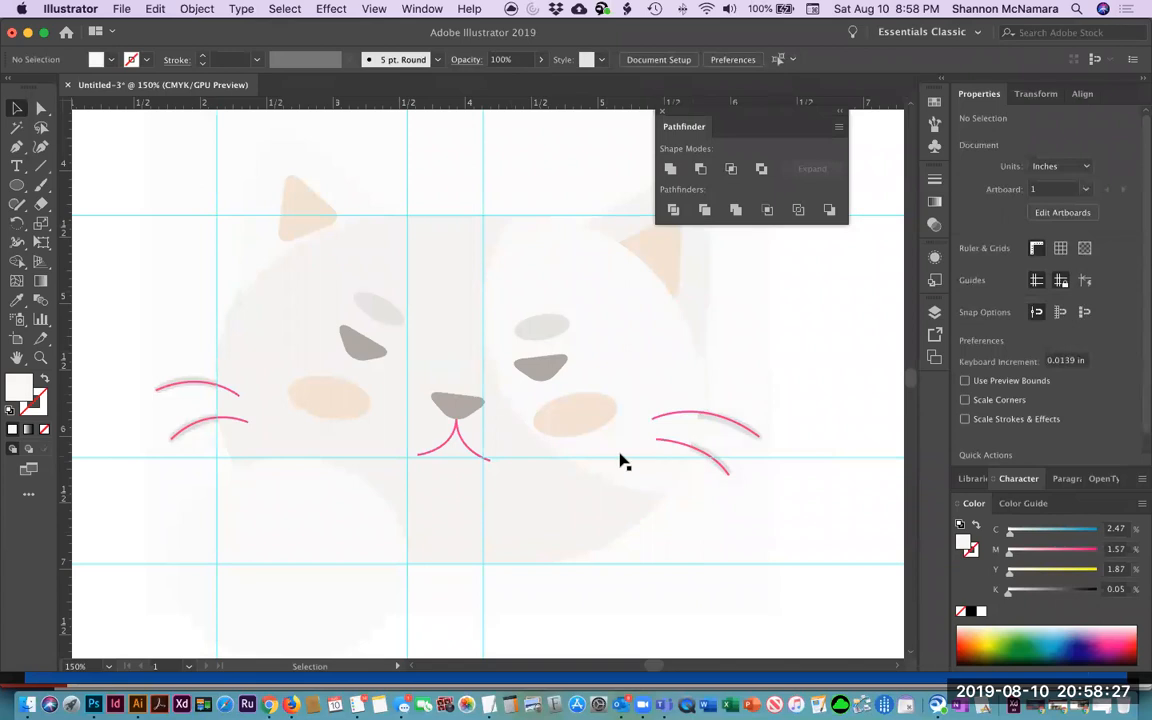
Intersect the small lower-left ellipse with the head shape to form the lower-left patch.
{"action": "left_click", "coordinate": [388, 276]}
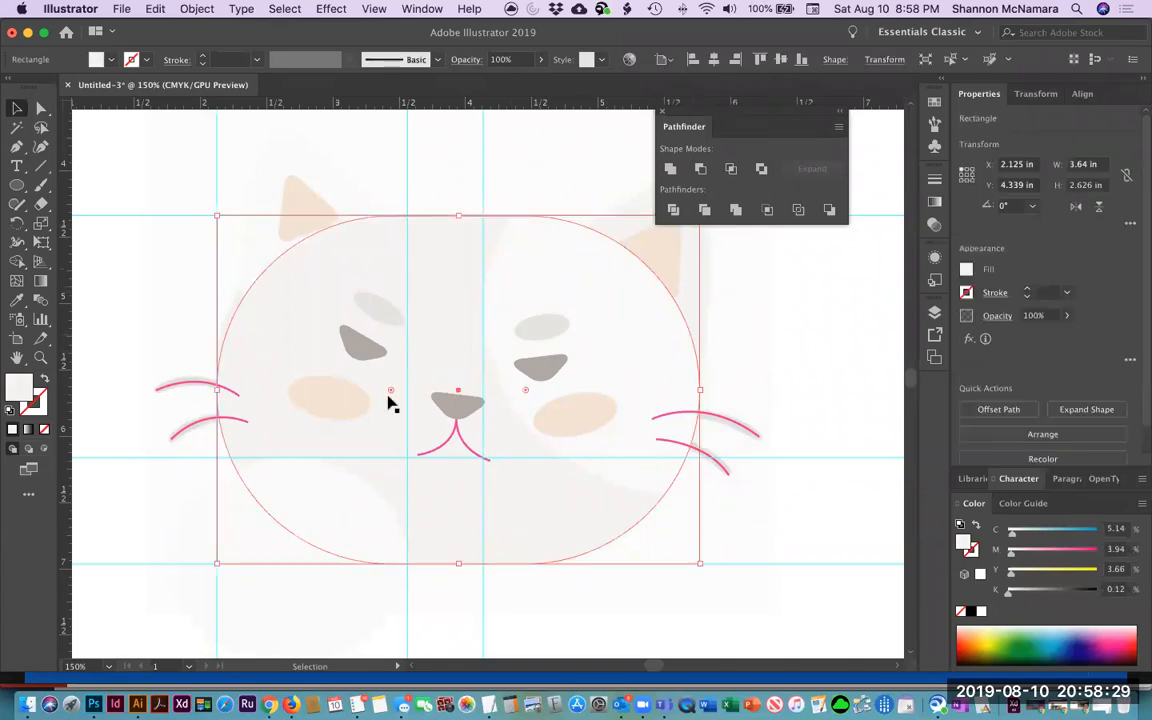
{"action": "left_click", "coordinate": [395, 453]}
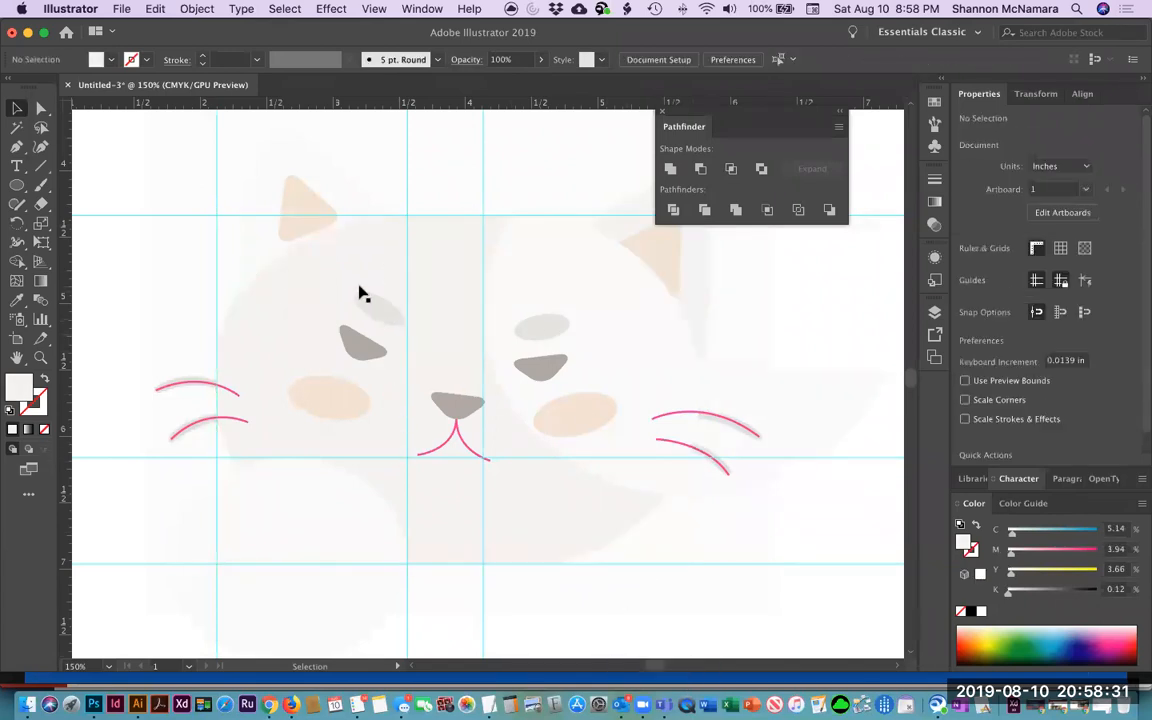
{"action": "left_click", "coordinate": [310, 250]}
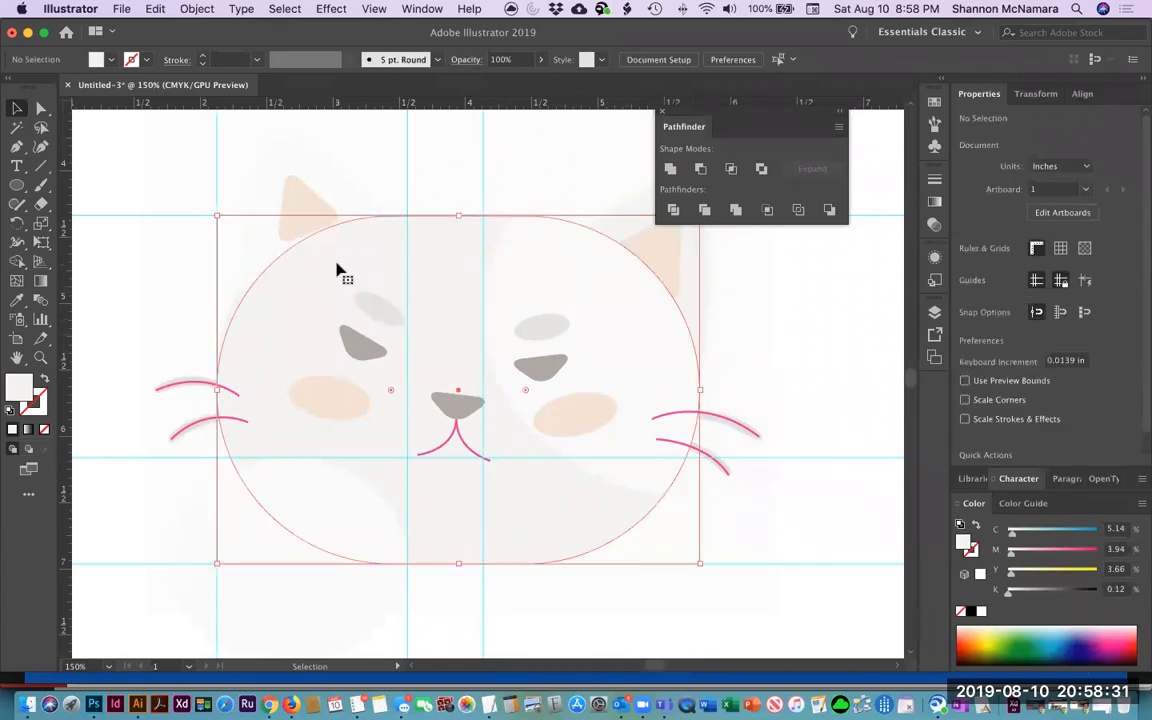
{"action": "left_click", "coordinate": [300, 625], "text": "shift"}
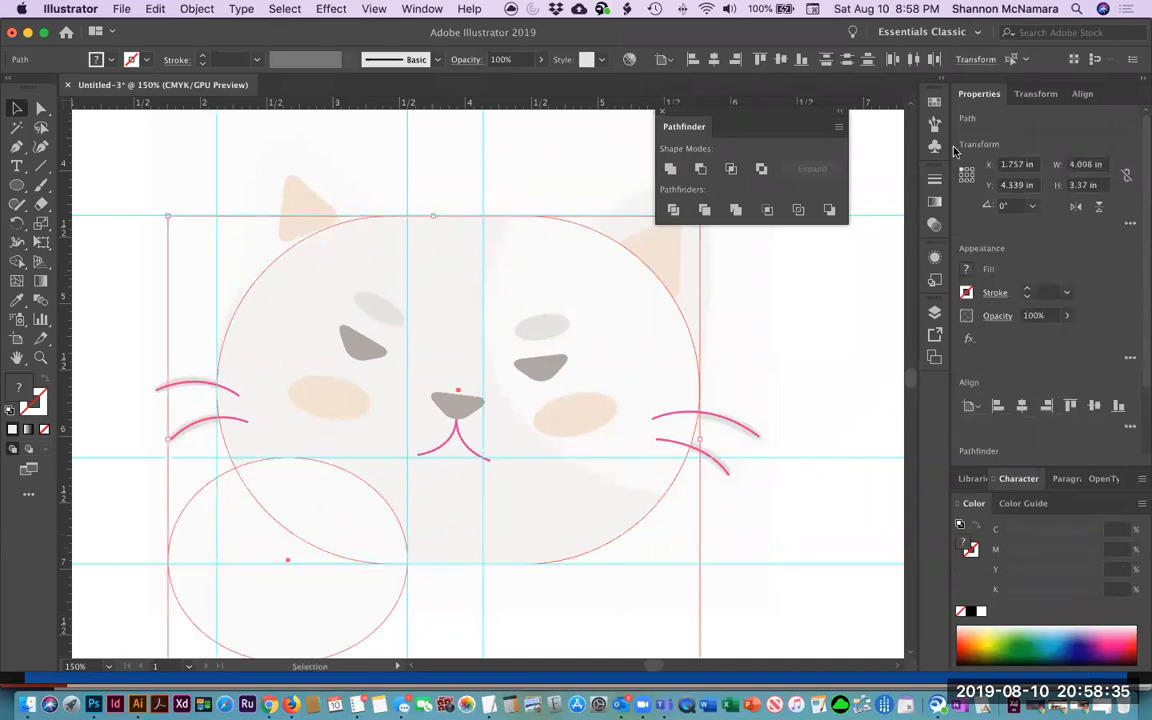
{"action": "left_click", "coordinate": [732, 170]}
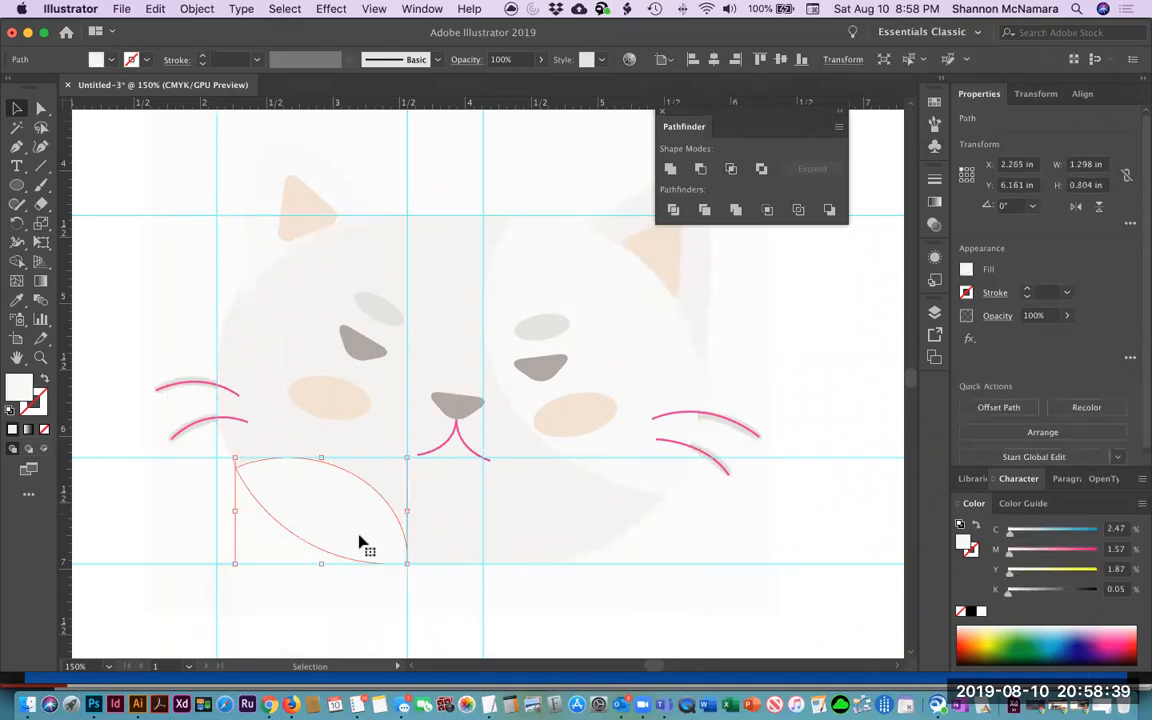
Try moving the head shape and its two intersected patches together to the right, and undo the move.
{"action": "key", "text": "super+z"}
{"action": "key", "text": "super+z"}
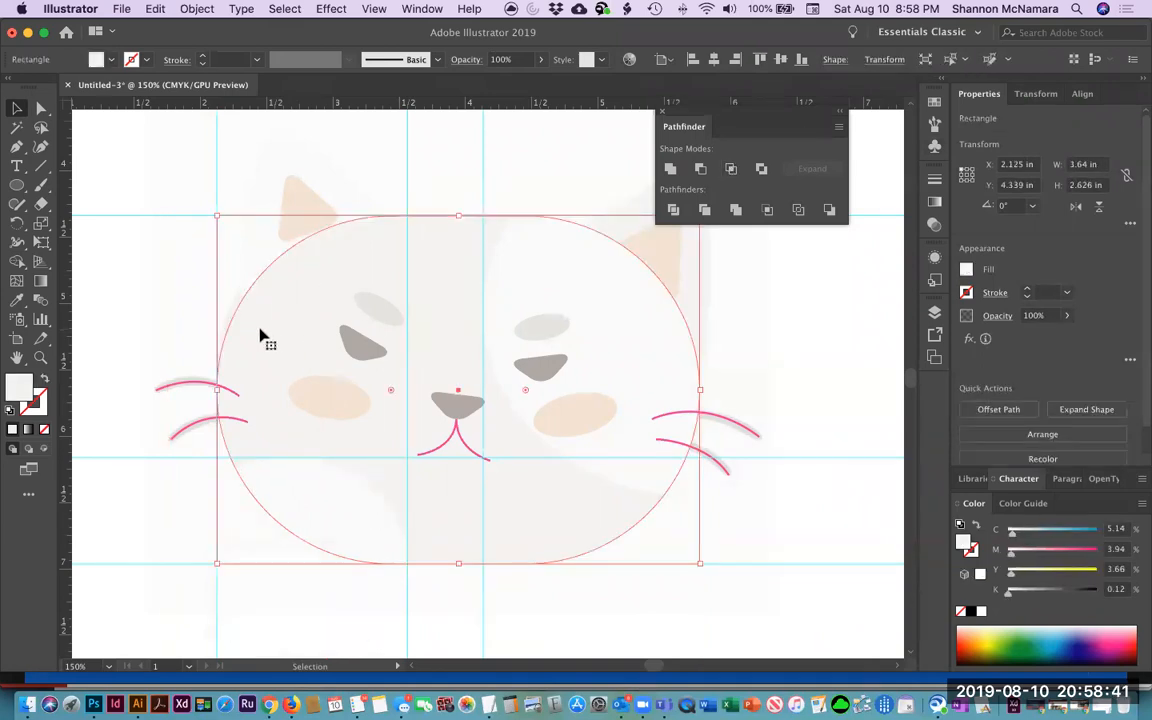
{"action": "left_click", "coordinate": [807, 365]}
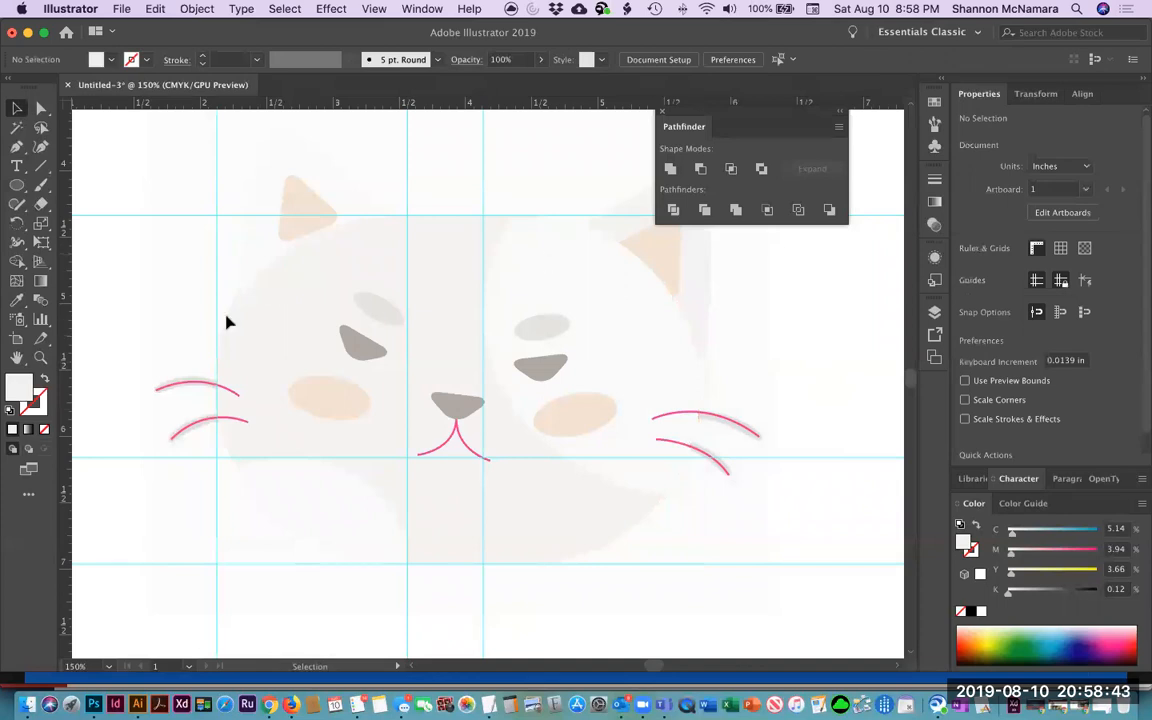
{"action": "left_click", "coordinate": [339, 284]}
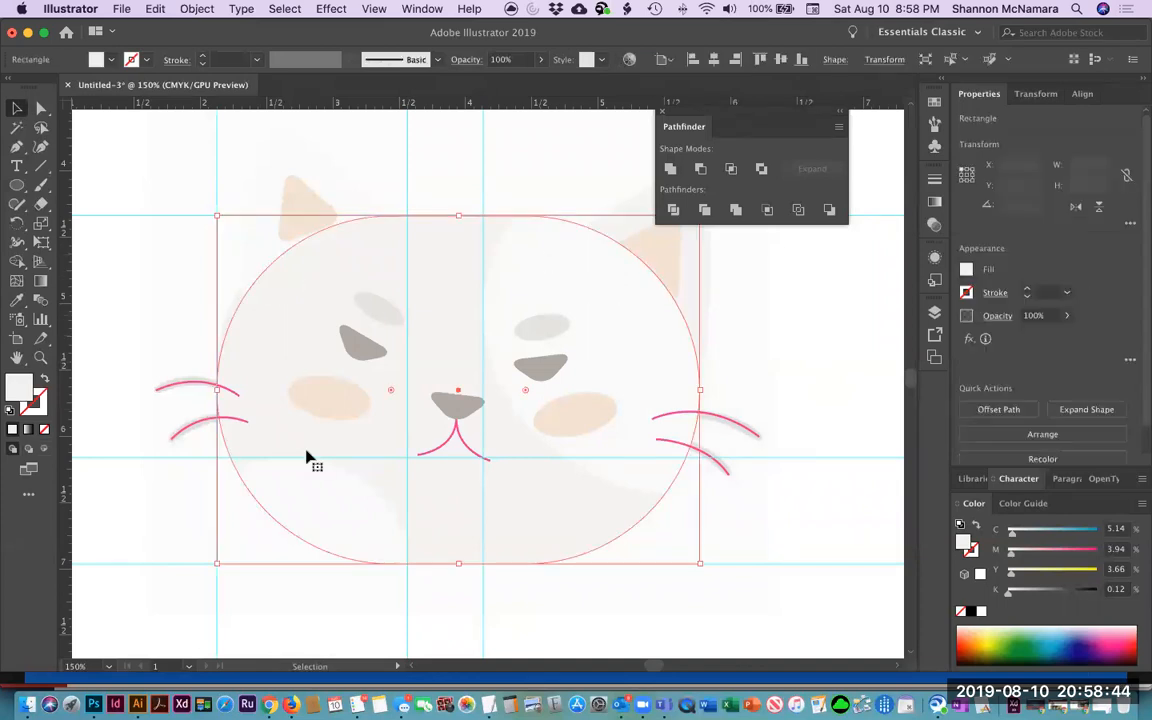
{"action": "left_click", "coordinate": [314, 502], "text": "shift"}
{"action": "left_click_drag", "start_coordinate": [301, 283], "coordinate": [590, 316]}
{"action": "key", "text": "a"}
{"action": "key", "text": "super+z"}
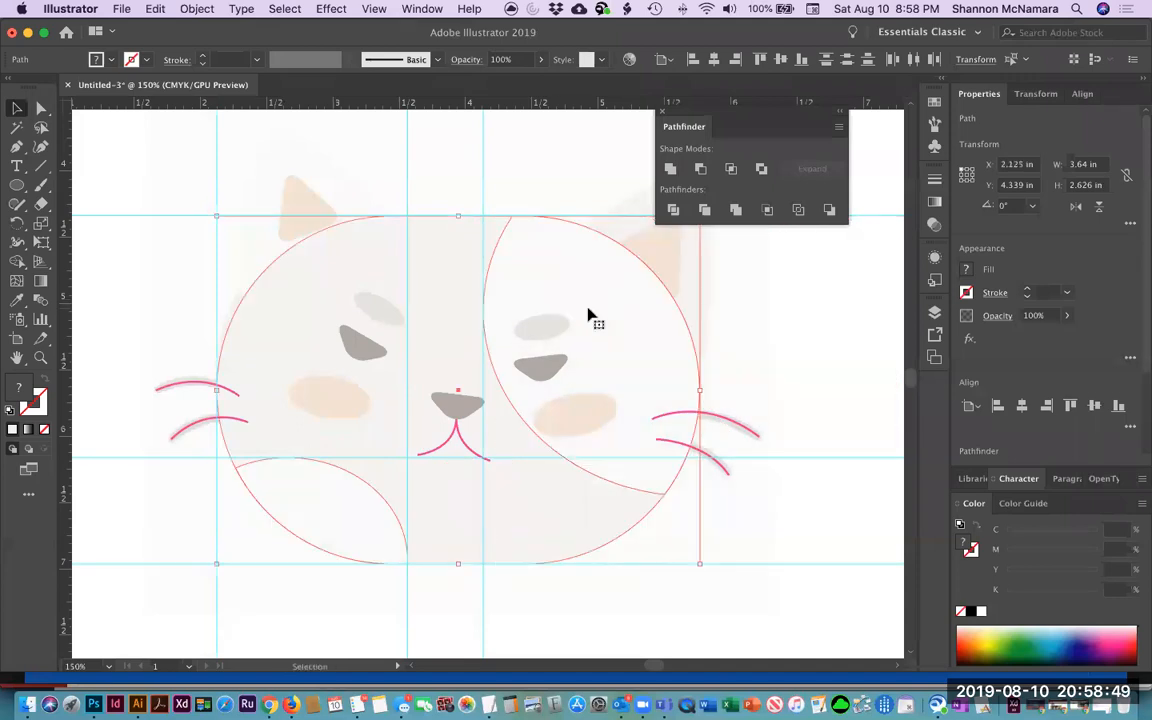
{"action": "left_click", "coordinate": [819, 347]}
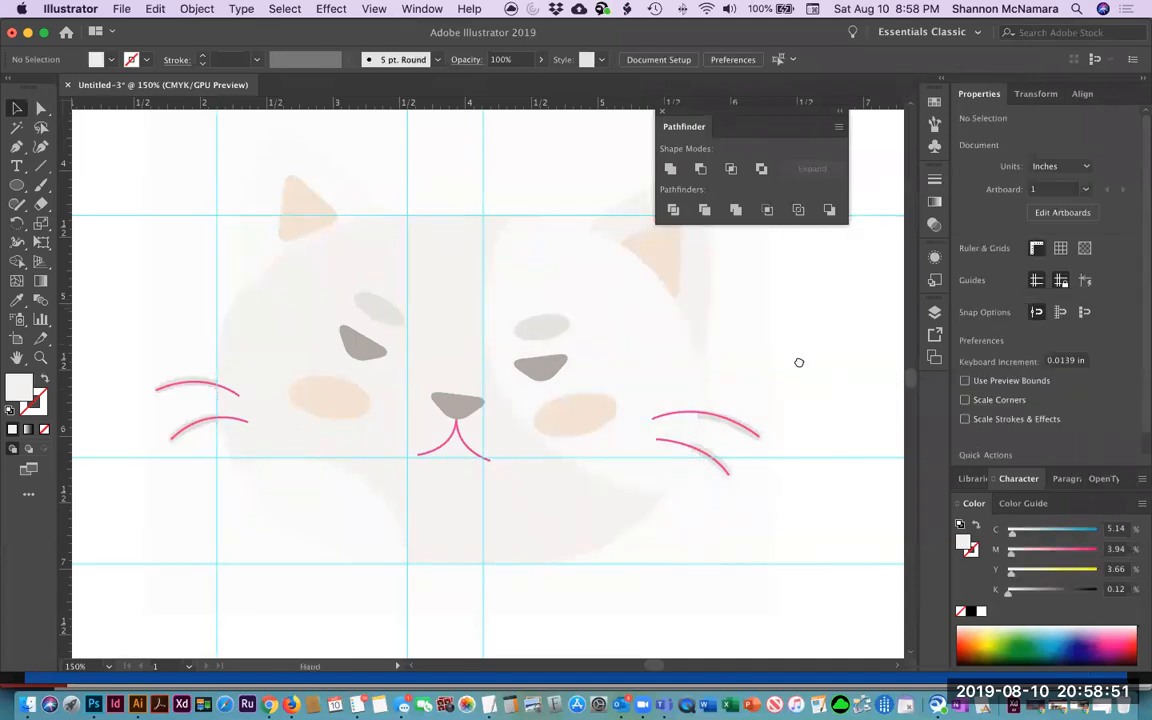
Examine the outlines of the two outer ear triangles by selecting each of them in turn.
{"action": "scroll", "coordinate": [797, 360], "scroll_direction": "up", "scroll_amount": 3}
{"action": "scroll", "coordinate": [797, 360], "scroll_direction": "right", "scroll_amount": 4}
{"action": "left_click", "coordinate": [604, 370]}
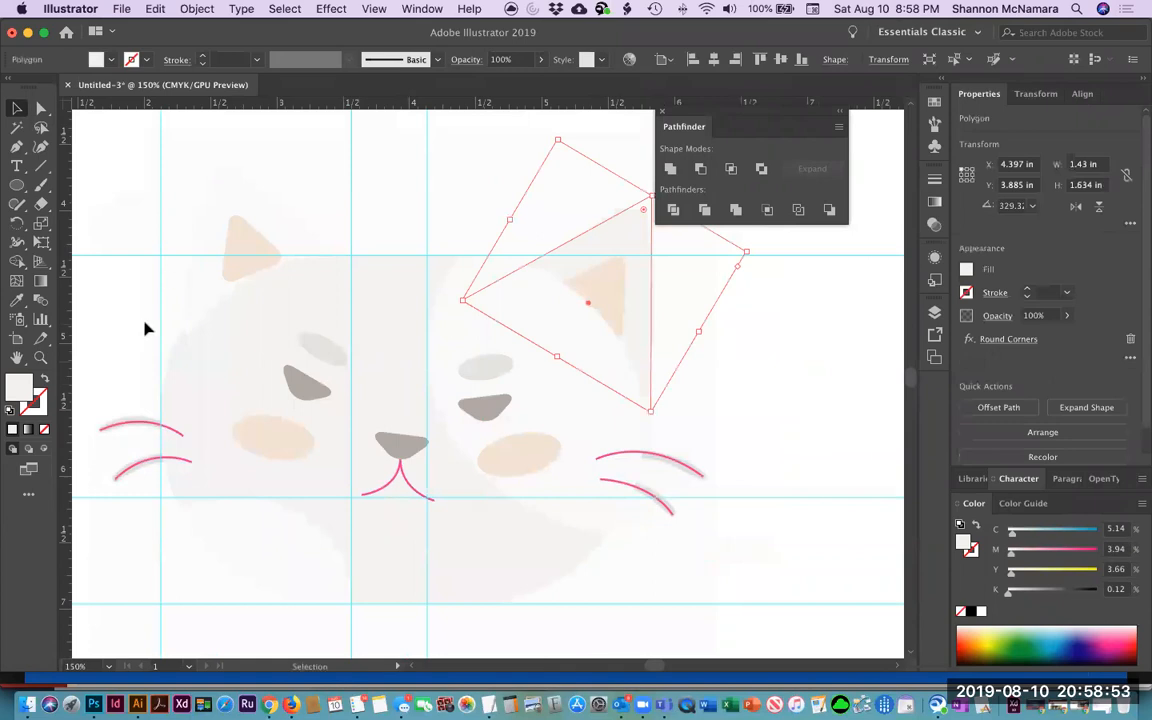
{"action": "left_click", "coordinate": [240, 240]}
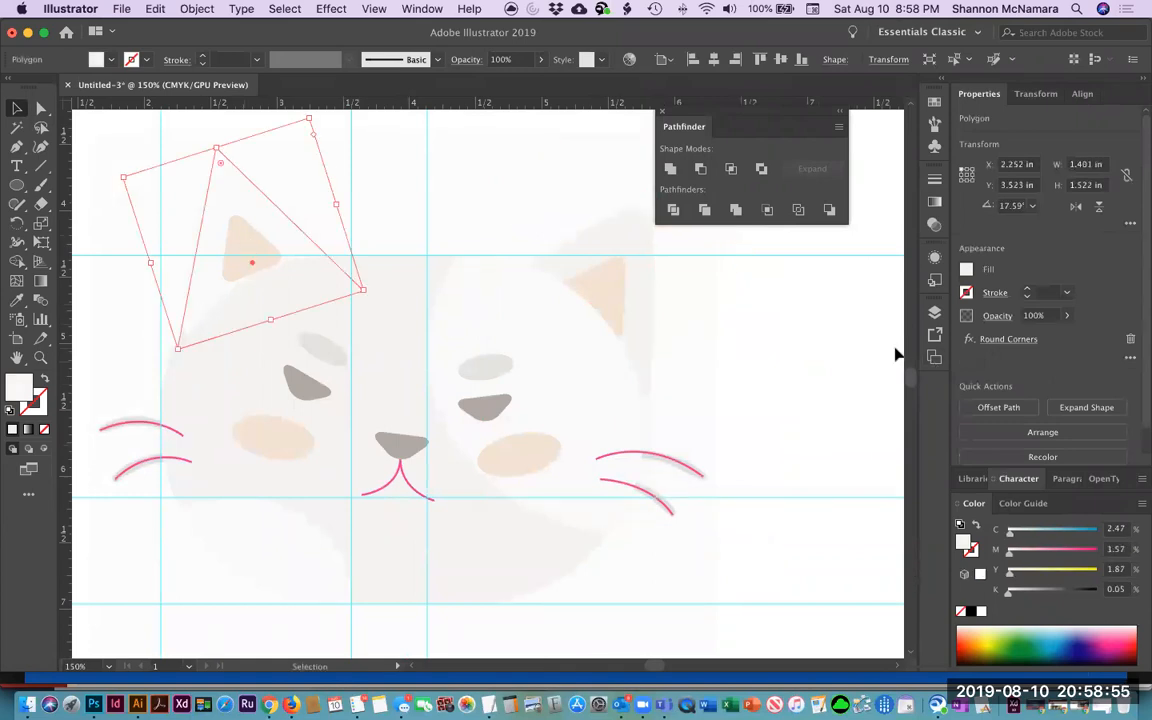
{"action": "left_click", "coordinate": [818, 352]}
Hide the Template layer to check the artwork on its own, and show it again.
{"action": "left_click", "coordinate": [934, 313]}
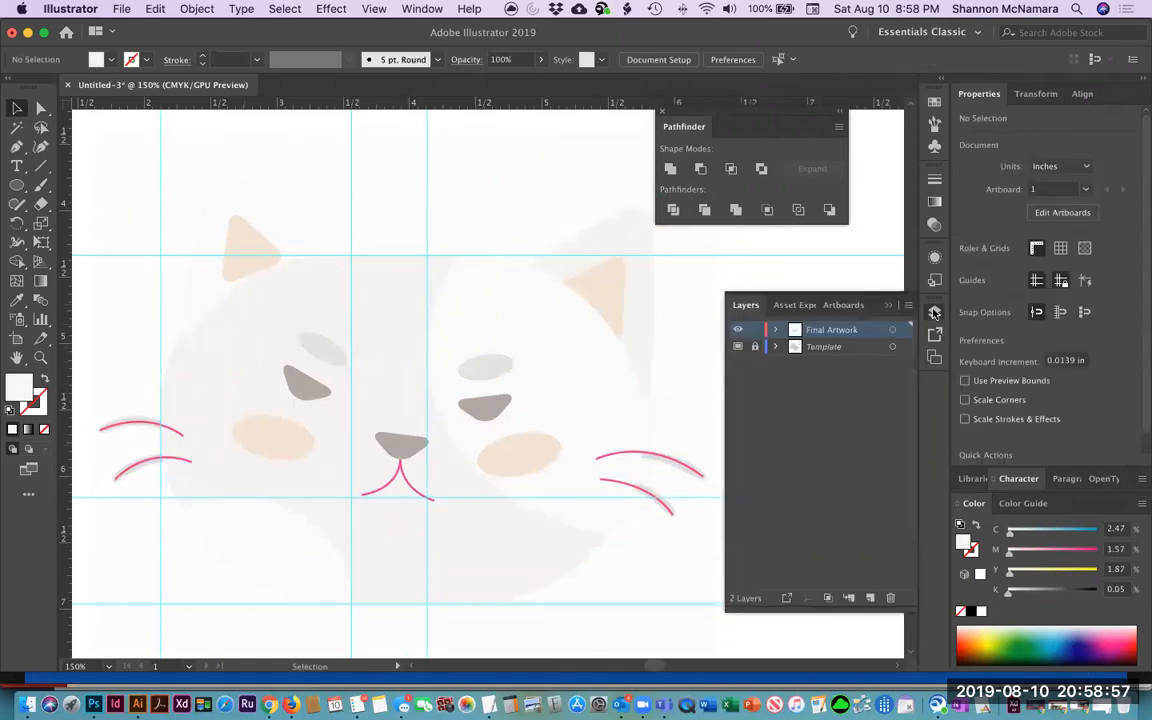
{"action": "left_click", "coordinate": [738, 347]}
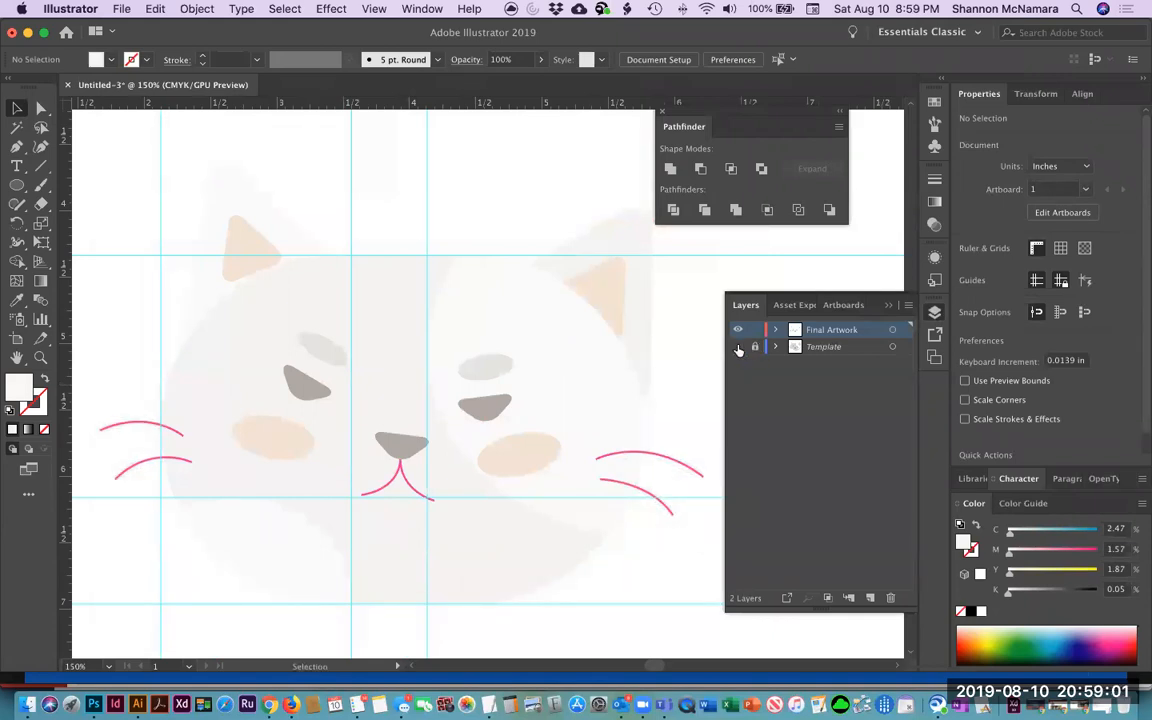
{"action": "left_click", "coordinate": [738, 347]}
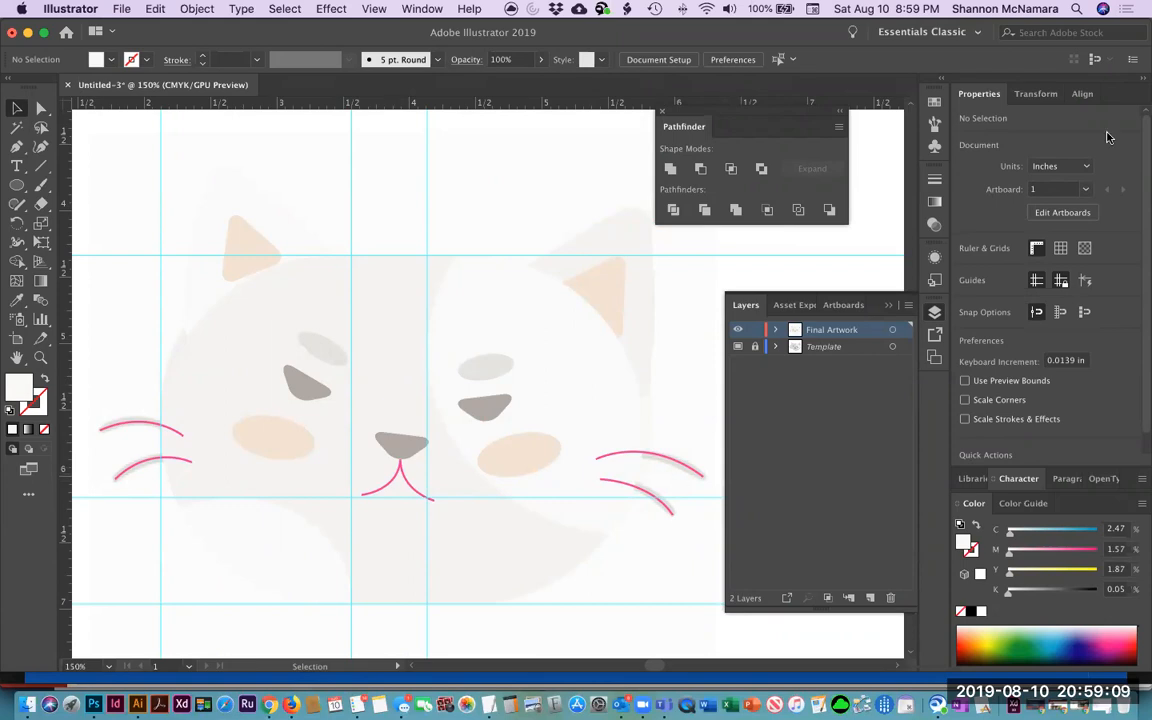
Recolour the four whisker strokes with the light grey sampled from the template whiskers, leaving them without a fill.
{"action": "left_click", "coordinate": [660, 462]}
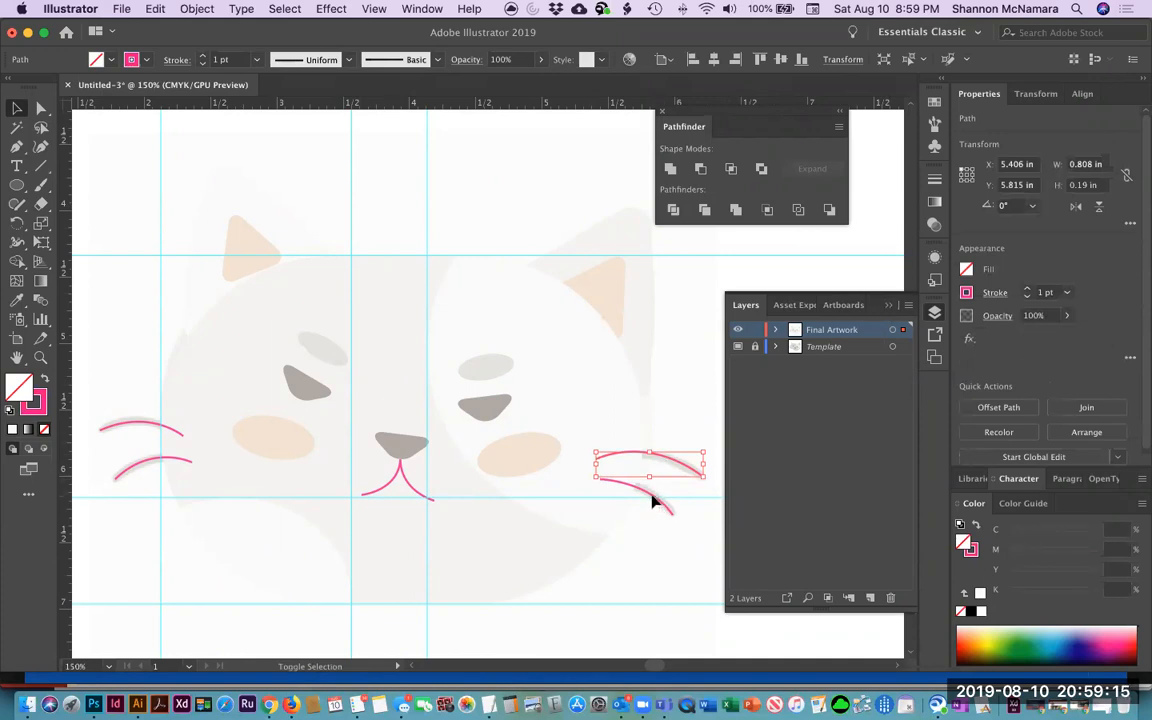
{"action": "left_click", "coordinate": [652, 502], "text": "shift"}
{"action": "left_click", "coordinate": [113, 430], "text": "shift"}
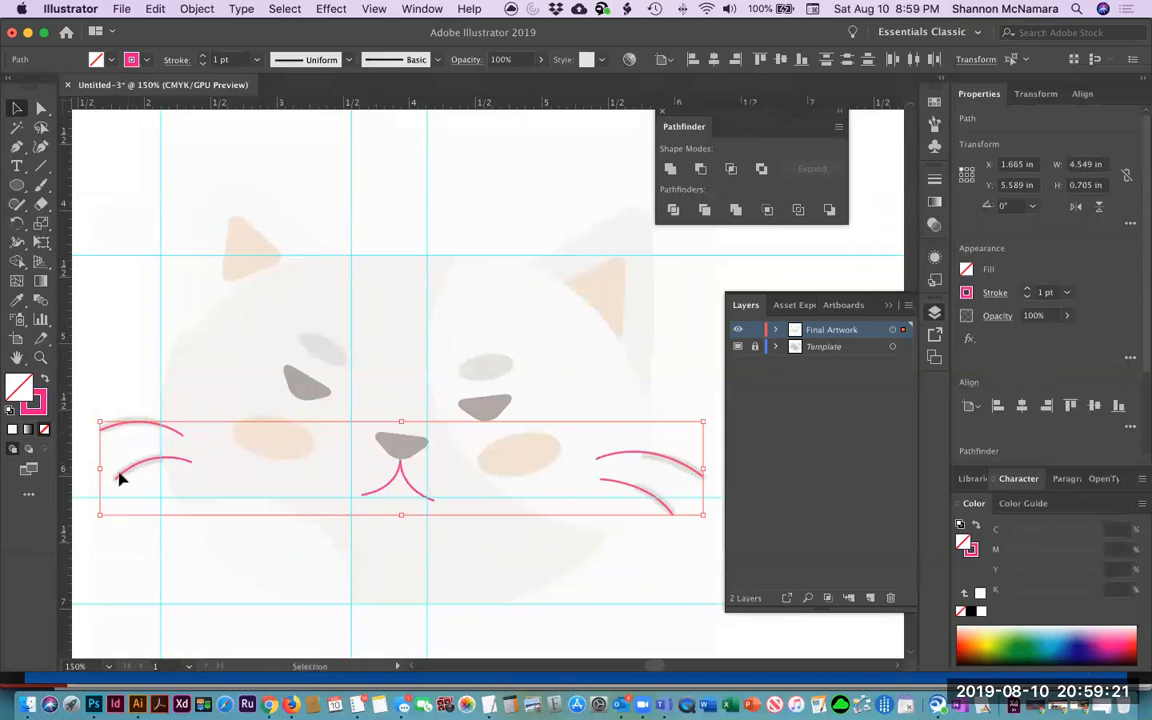
{"action": "left_click_drag", "start_coordinate": [129, 327], "coordinate": [137, 490]}
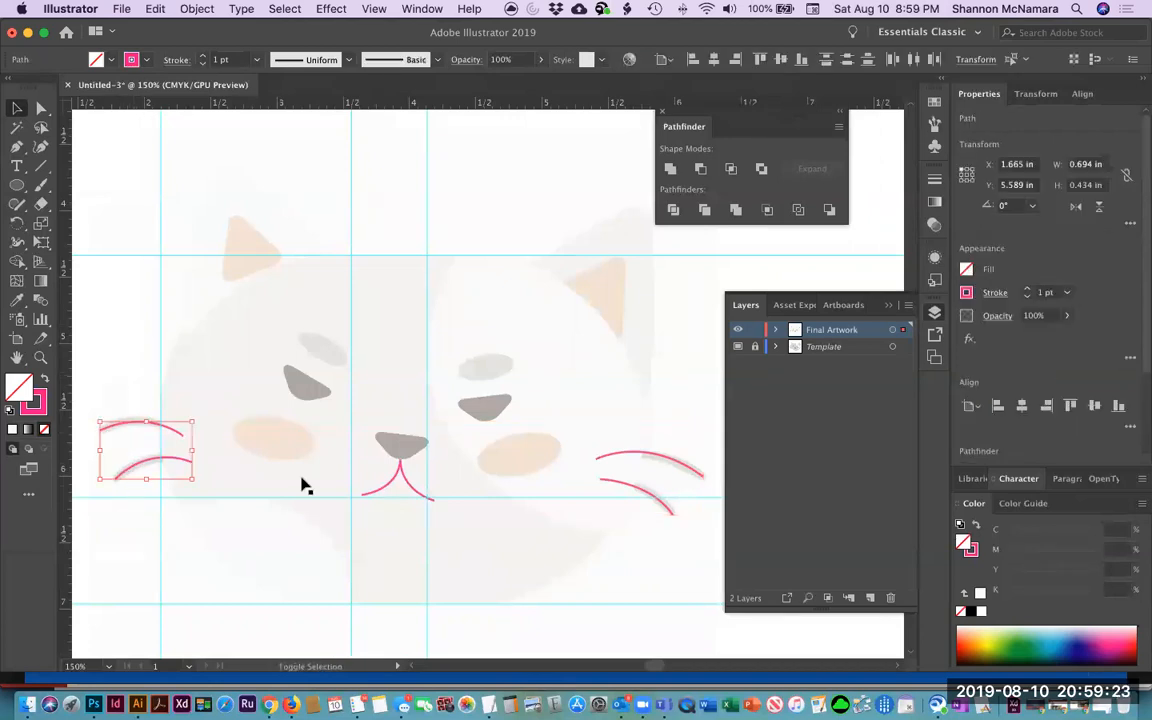
{"action": "left_click", "coordinate": [631, 490], "text": "shift"}
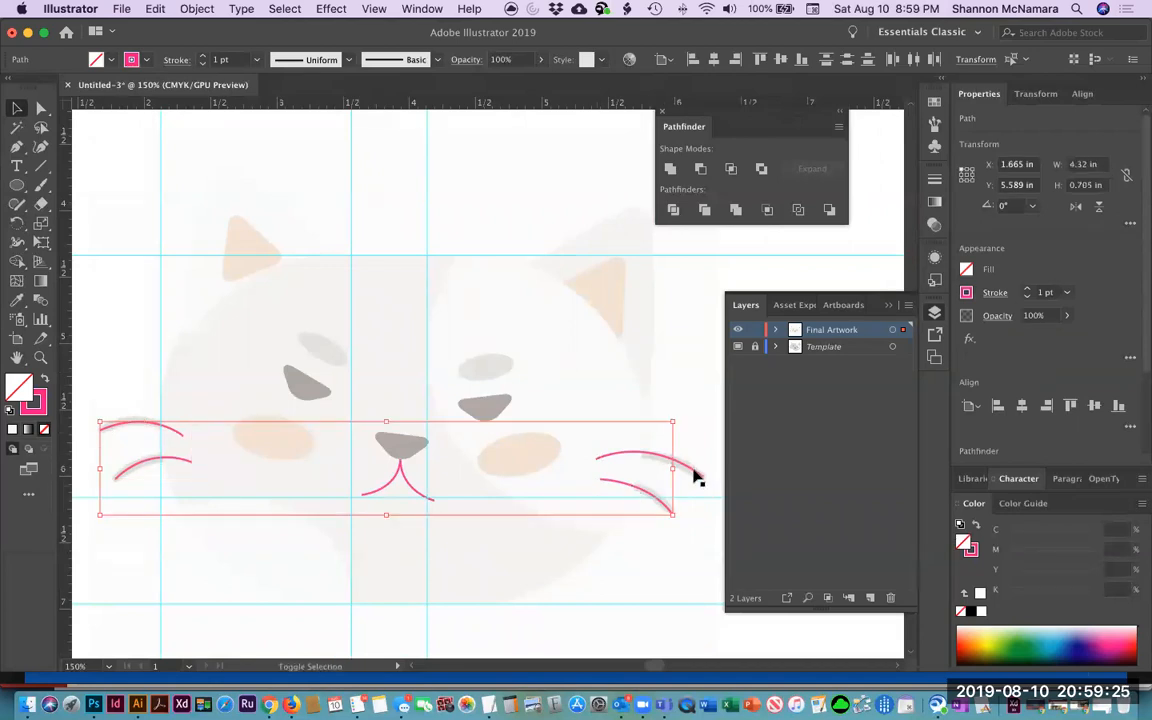
{"action": "left_click", "coordinate": [696, 476], "text": "shift"}
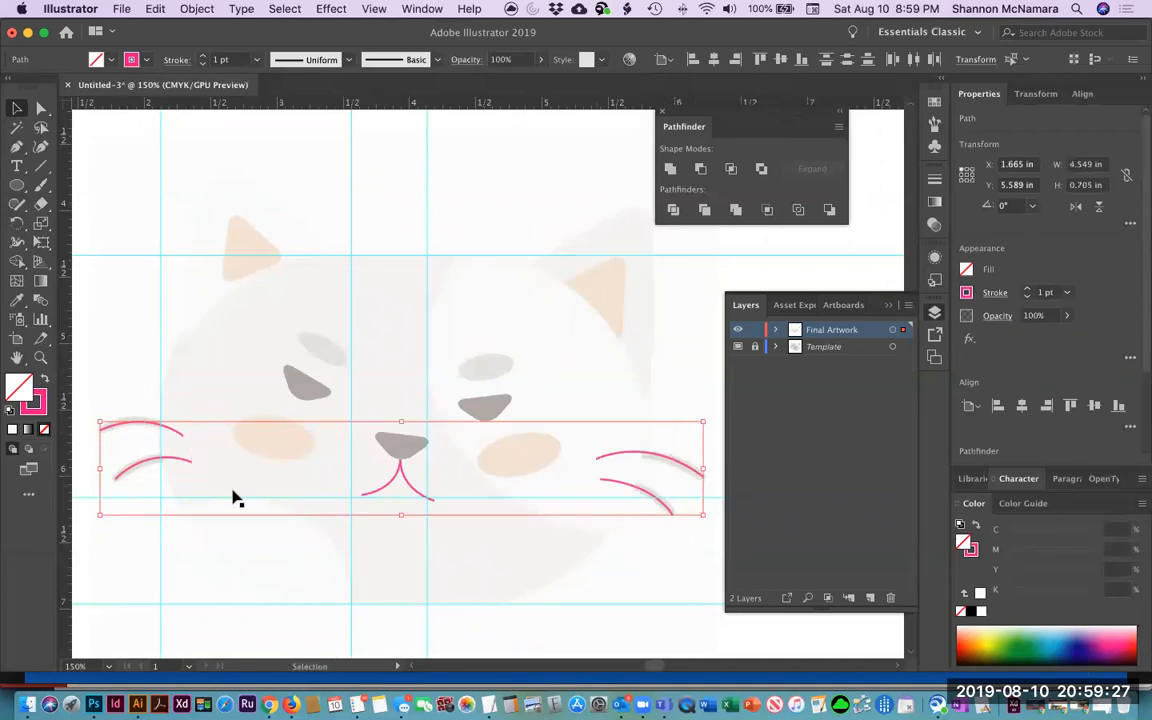
{"action": "left_click", "coordinate": [37, 404]}
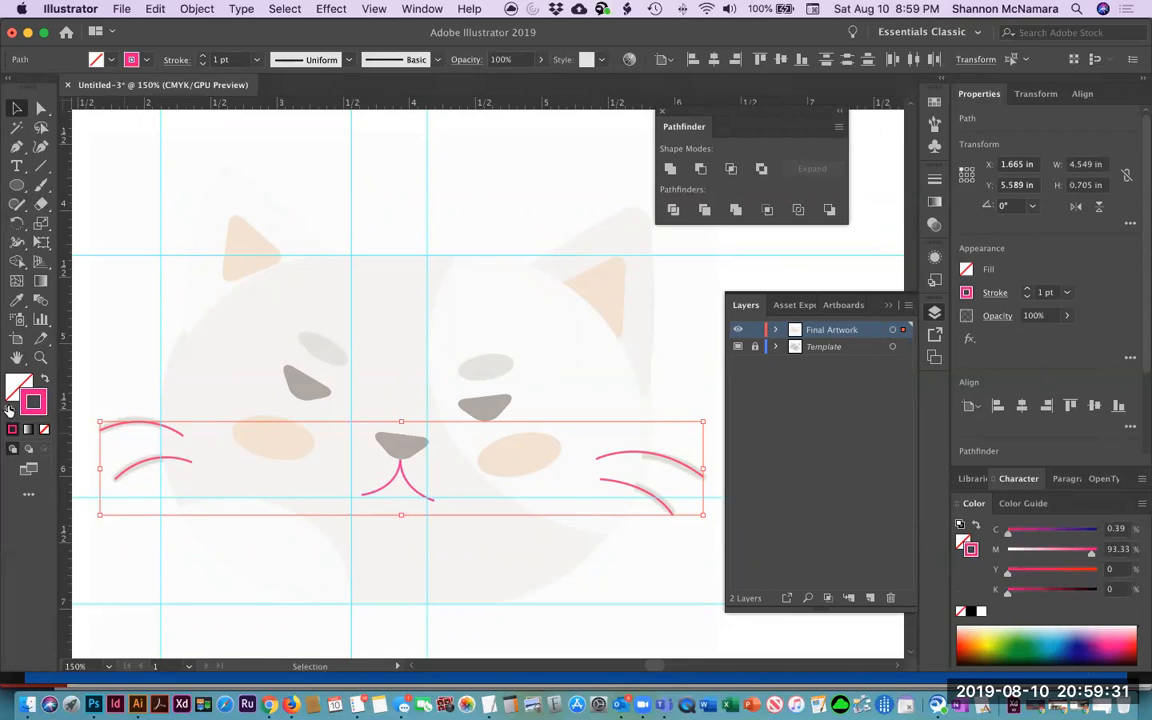
{"action": "left_click", "coordinate": [17, 303]}
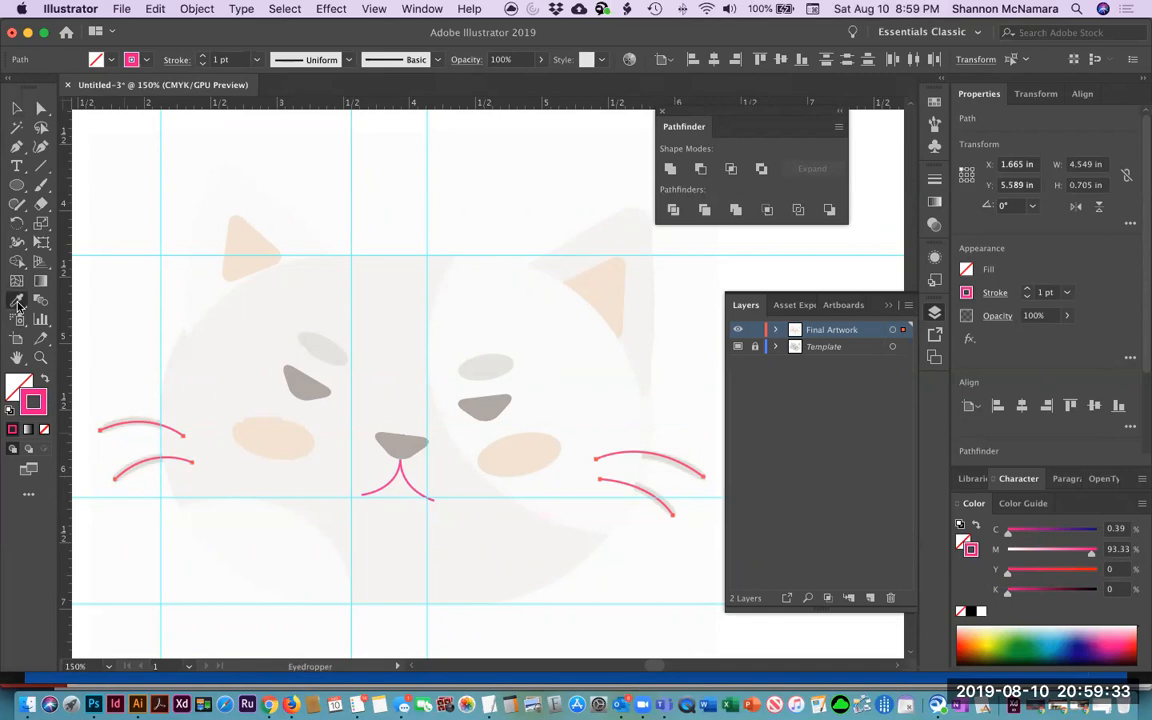
{"action": "left_click", "coordinate": [121, 413]}
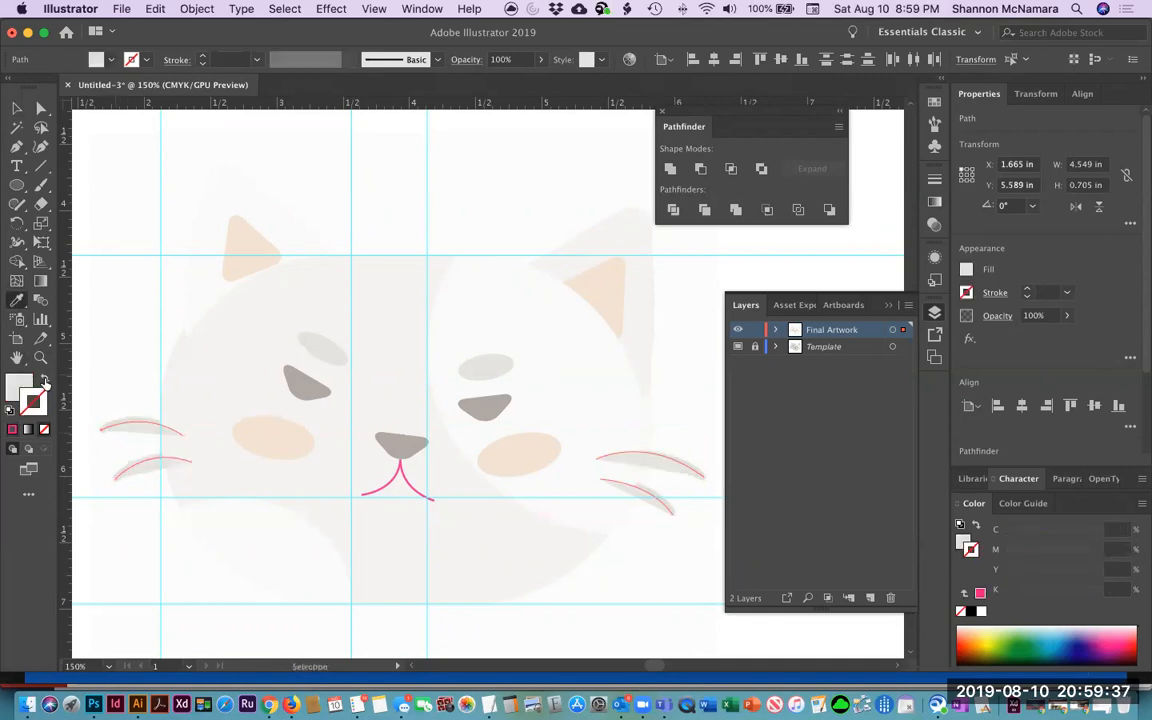
{"action": "left_click", "coordinate": [44, 381]}
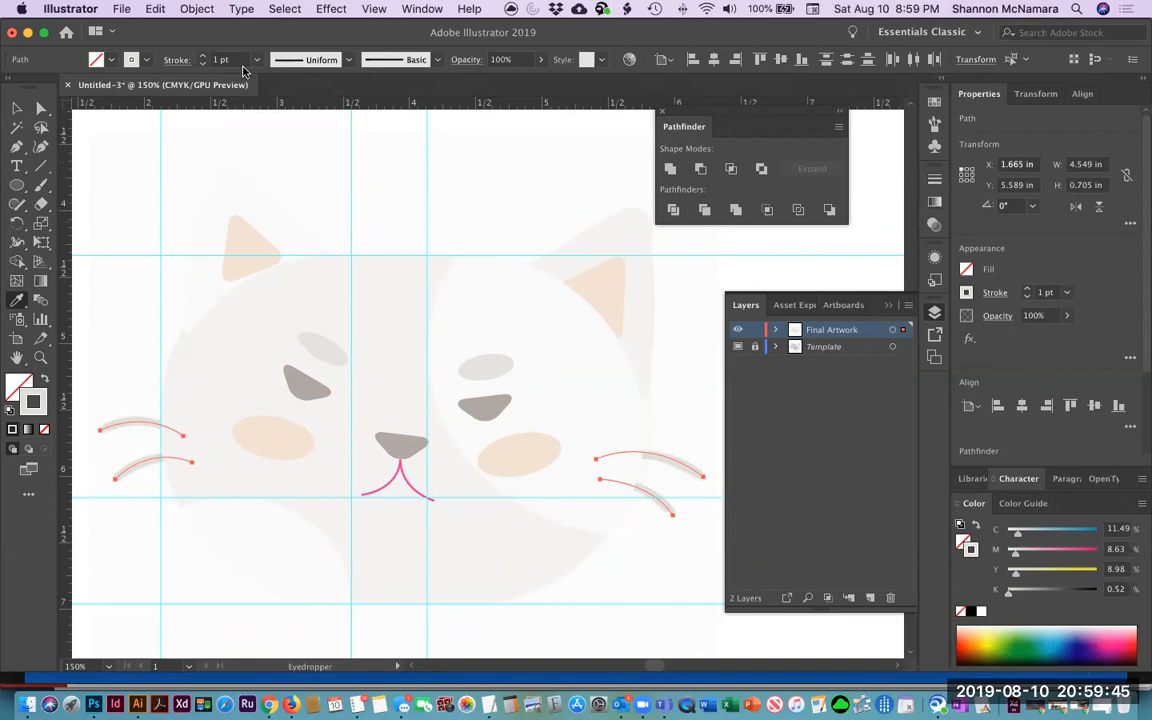
Set the four whisker strokes to a 5 pt weight with round caps and deselect them.
{"action": "left_click", "coordinate": [934, 181]}
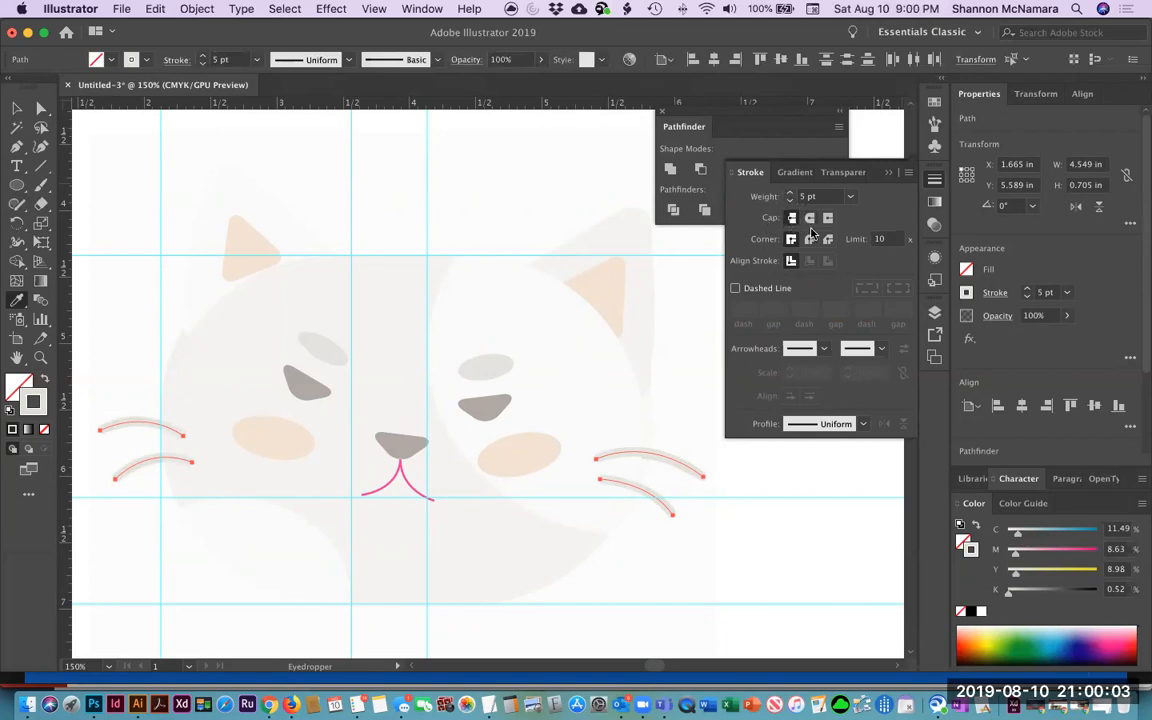
{"action": "left_click", "coordinate": [809, 218]}
{"action": "left_click", "coordinate": [18, 108]}
{"action": "left_click", "coordinate": [404, 195]}
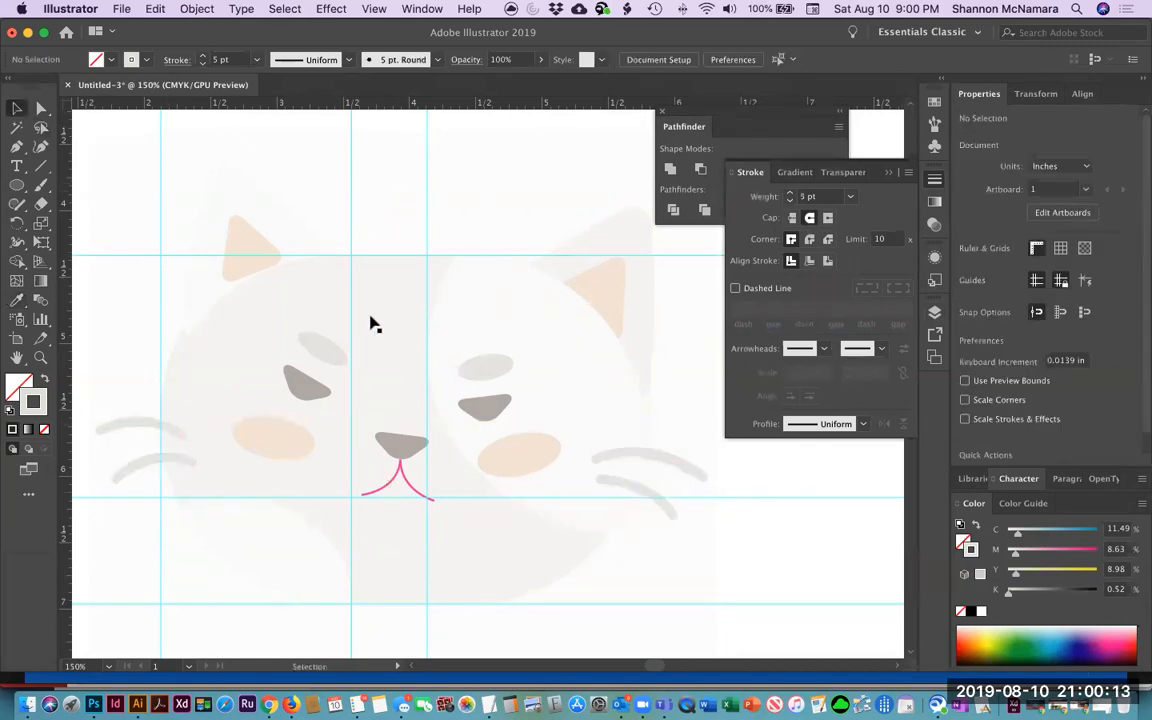
Recolour the mouth stroke with the grey-brown sampled from the nose, leaving the mouth without a fill.
{"action": "left_click", "coordinate": [390, 480]}
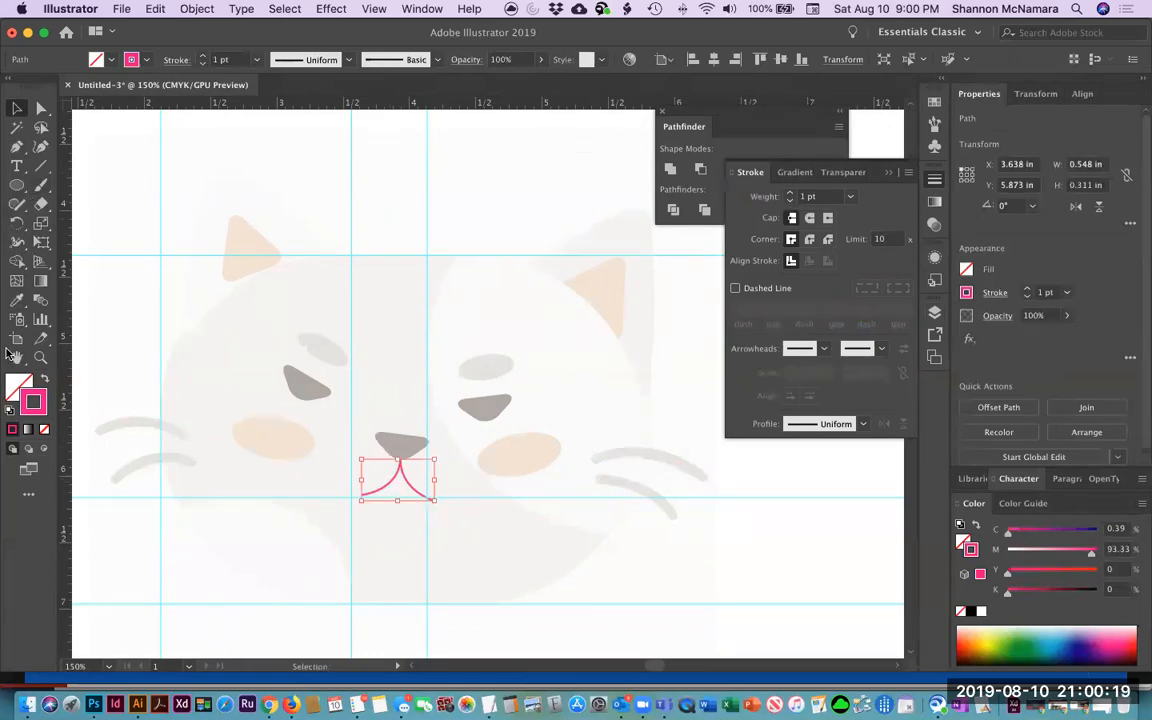
{"action": "left_click", "coordinate": [16, 299]}
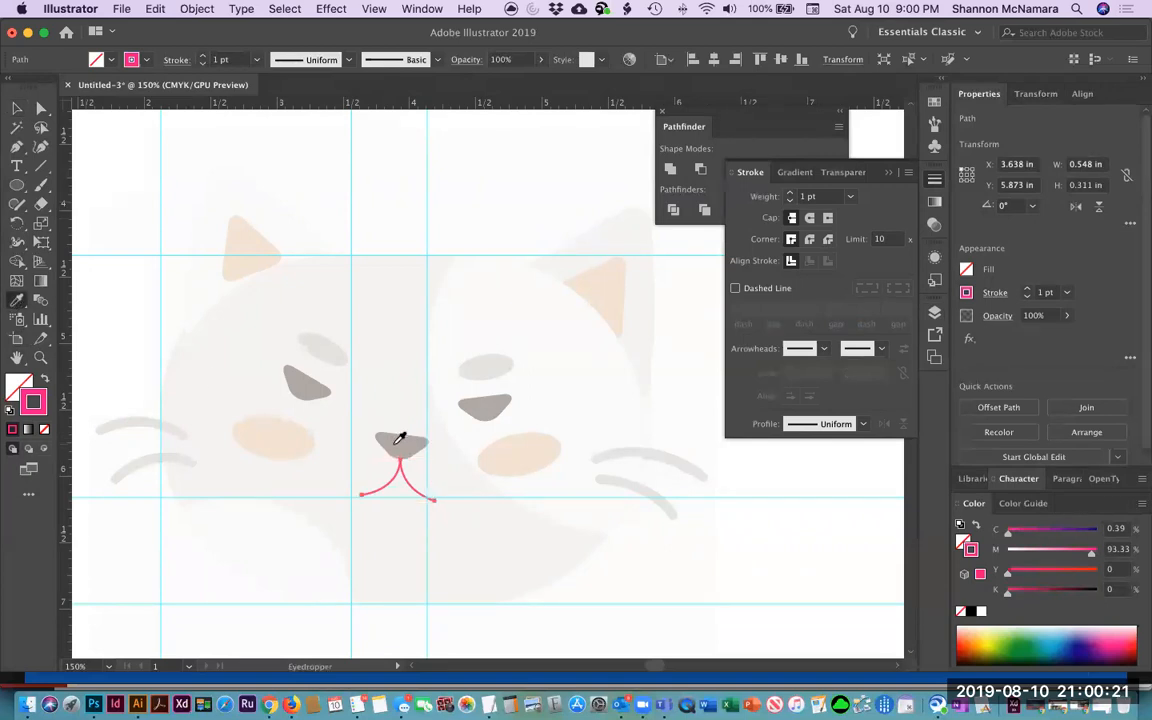
{"action": "left_click", "coordinate": [399, 438]}
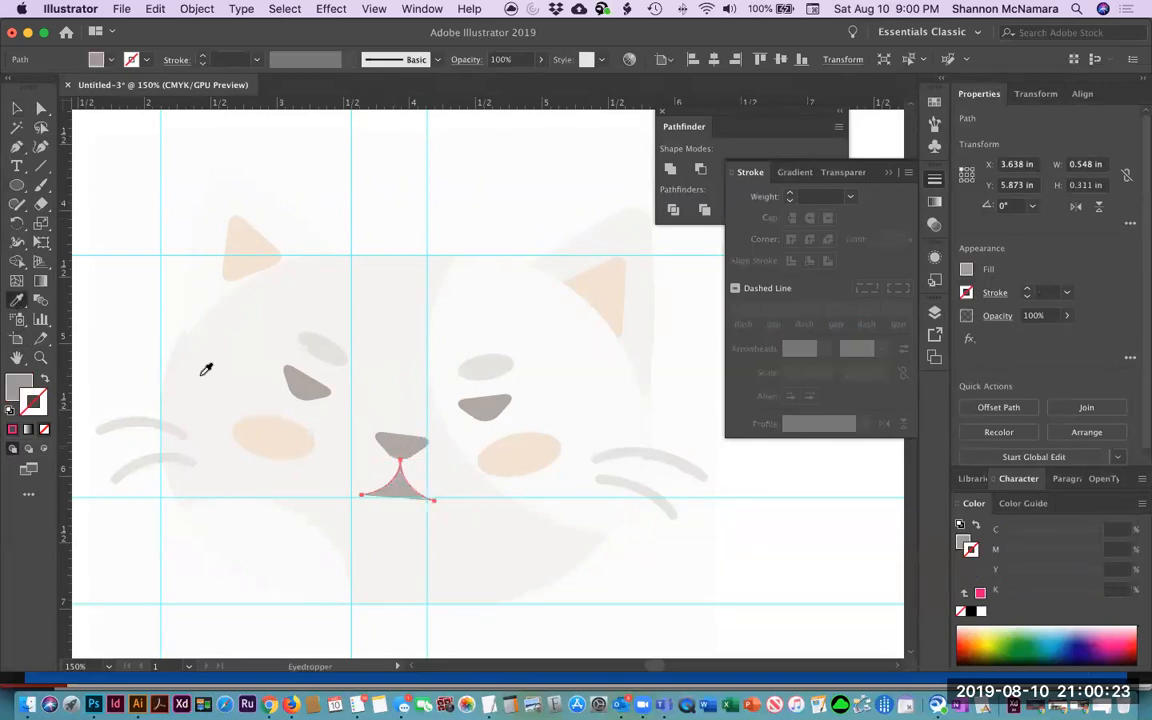
{"action": "left_click", "coordinate": [44, 380]}
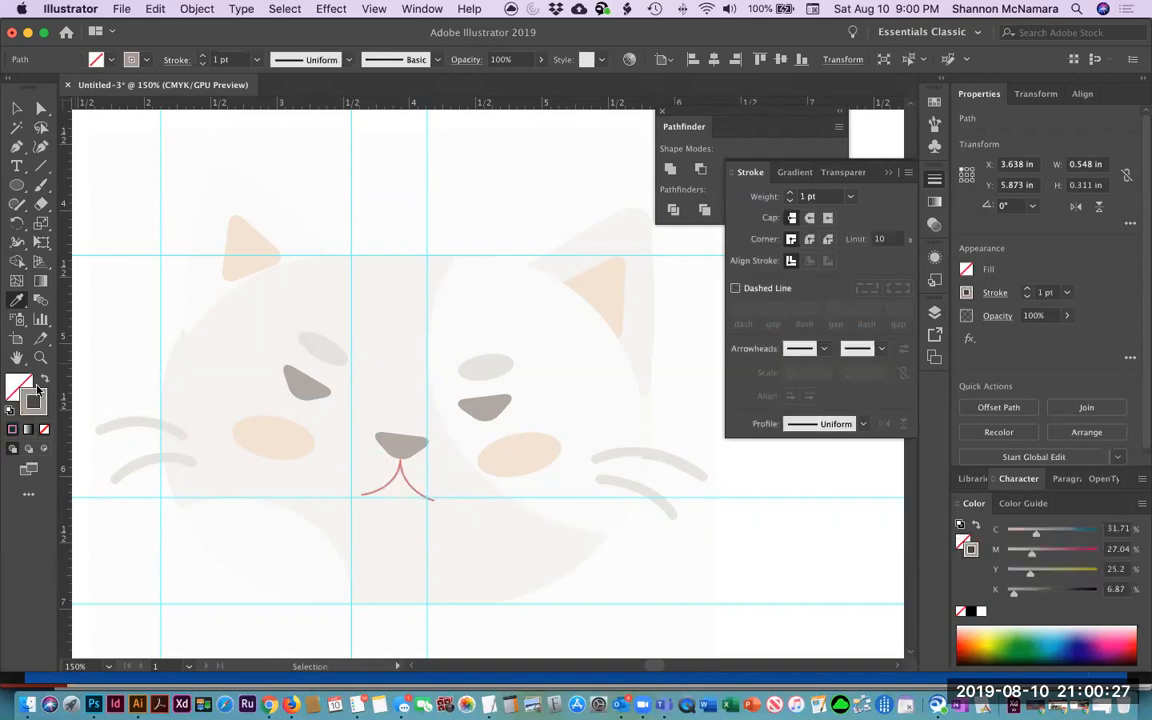
Set the mouth stroke to a 3 pt weight with round caps and deselect it.
{"action": "left_click", "coordinate": [789, 196]}
{"action": "left_click", "coordinate": [789, 196]}
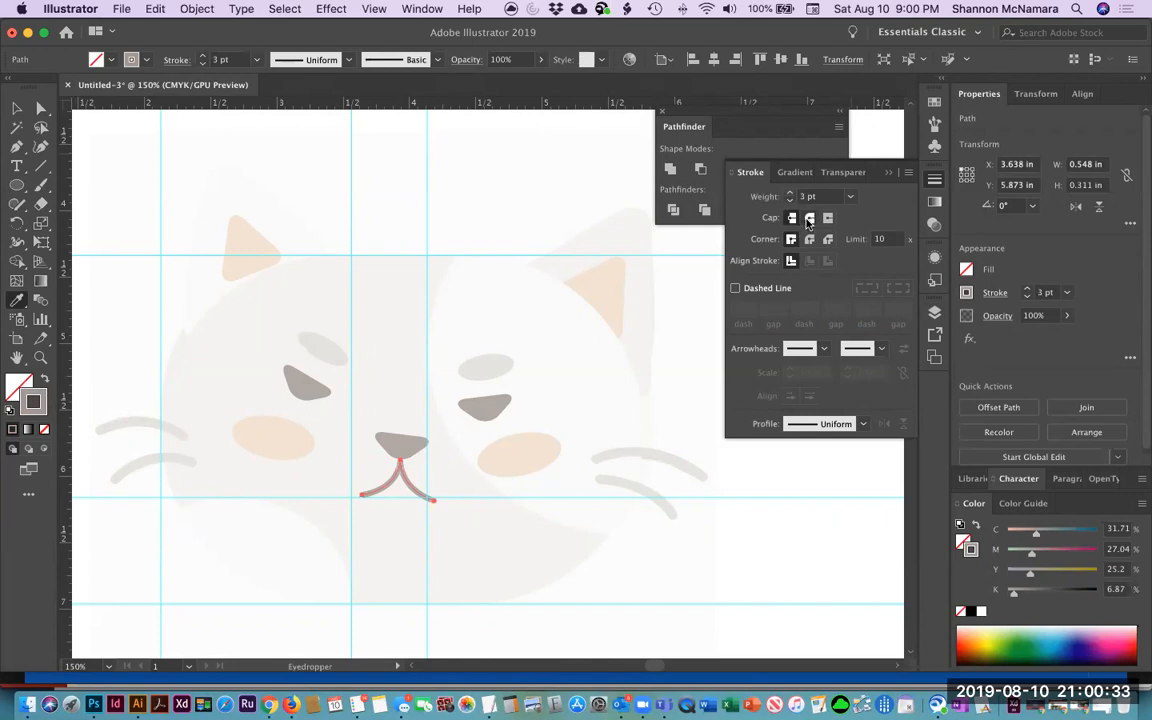
{"action": "left_click", "coordinate": [16, 107]}
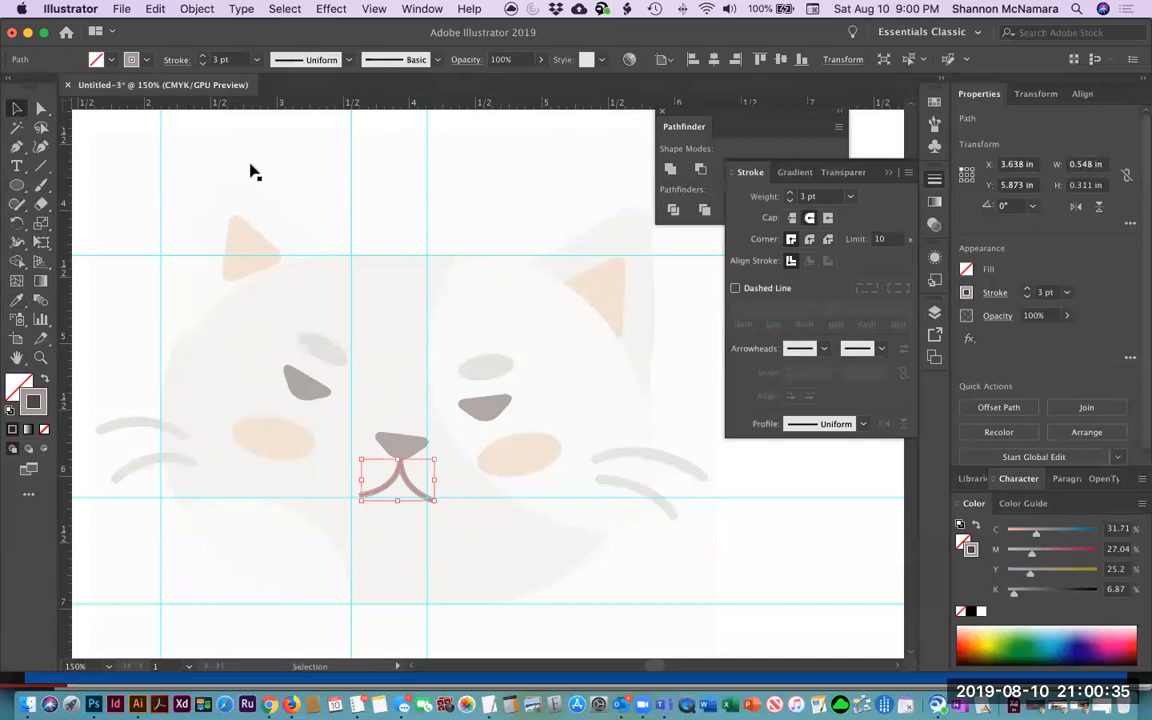
{"action": "left_click", "coordinate": [367, 196]}
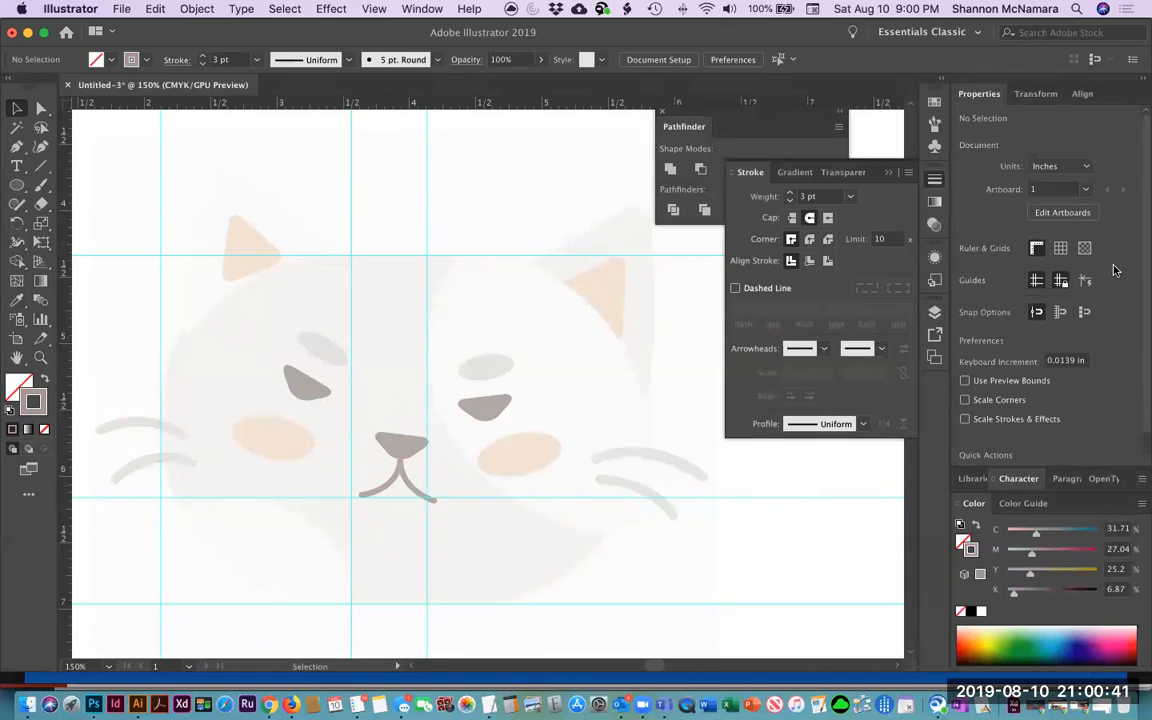
Hide the Template layer and fit the whole artboard in the window.
{"action": "left_click", "coordinate": [934, 357]}
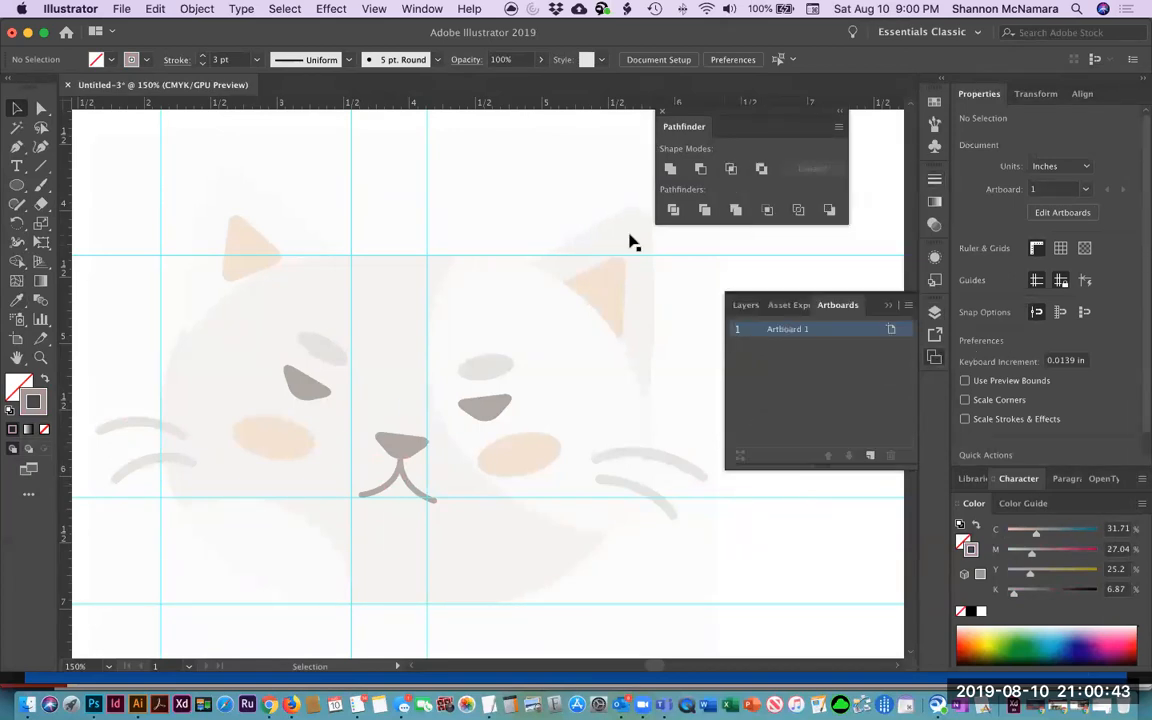
{"action": "left_click", "coordinate": [745, 305]}
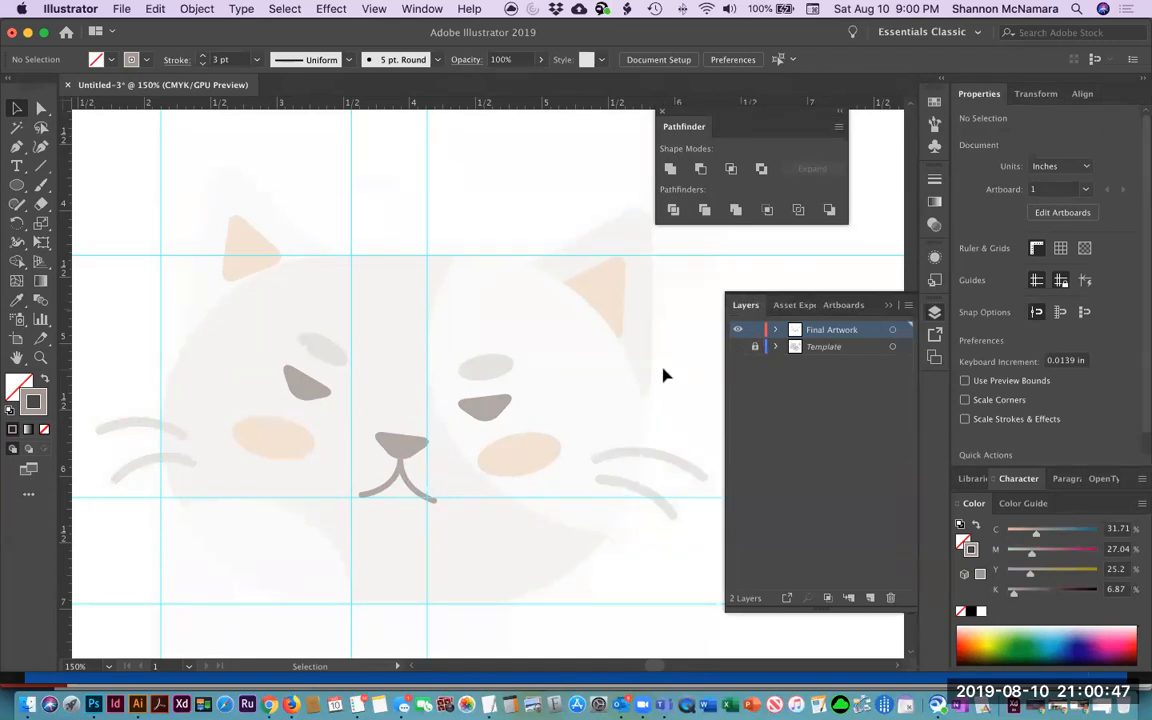
{"action": "key", "text": "super+0"}
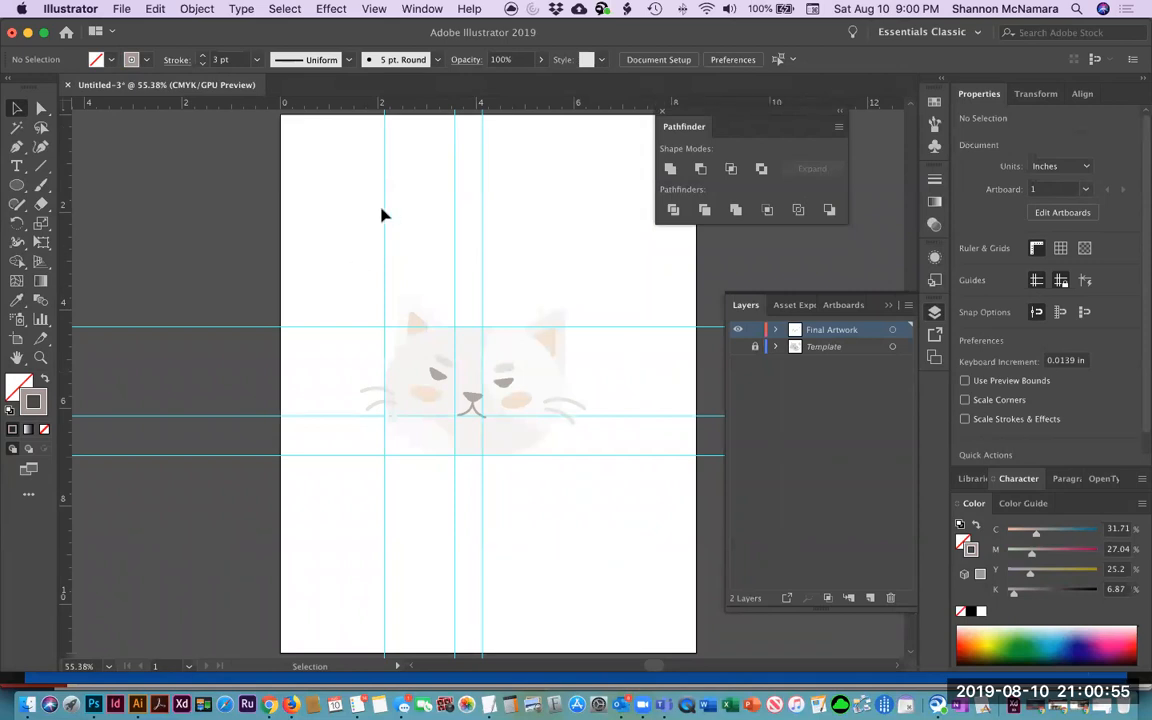
Move the complete cat face artwork off the artboard to the empty area on its right.
{"action": "scroll", "coordinate": [455, 300], "scroll_direction": "right", "scroll_amount": 5}
{"action": "left_click_drag", "start_coordinate": [128, 197], "coordinate": [460, 512]}
{"action": "left_click_drag", "start_coordinate": [198, 352], "coordinate": [573, 363]}
{"action": "left_click", "coordinate": [195, 242]}
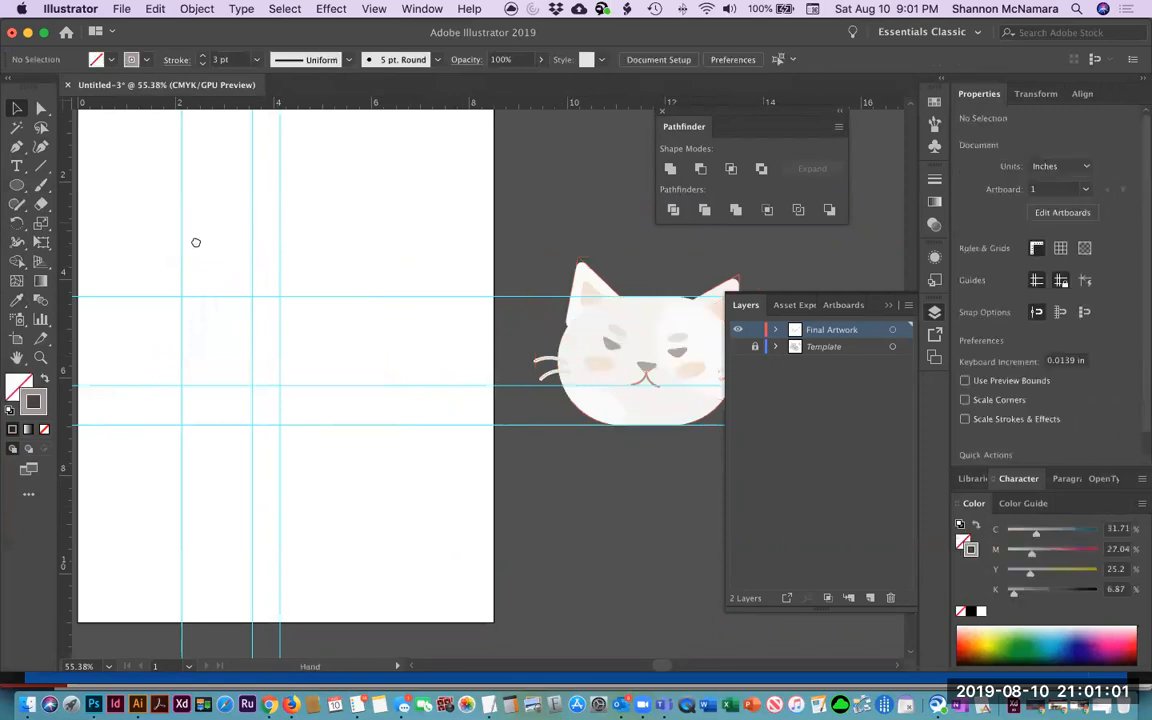
{"action": "left_click_drag", "start_coordinate": [195, 242], "coordinate": [298, 257]}
{"action": "left_click_drag", "start_coordinate": [228, 196], "coordinate": [497, 512]}
Clear all the ruler guides from the document.
{"action": "left_click", "coordinate": [340, 9]}
{"action": "mouse_move", "coordinate": [374, 9]}
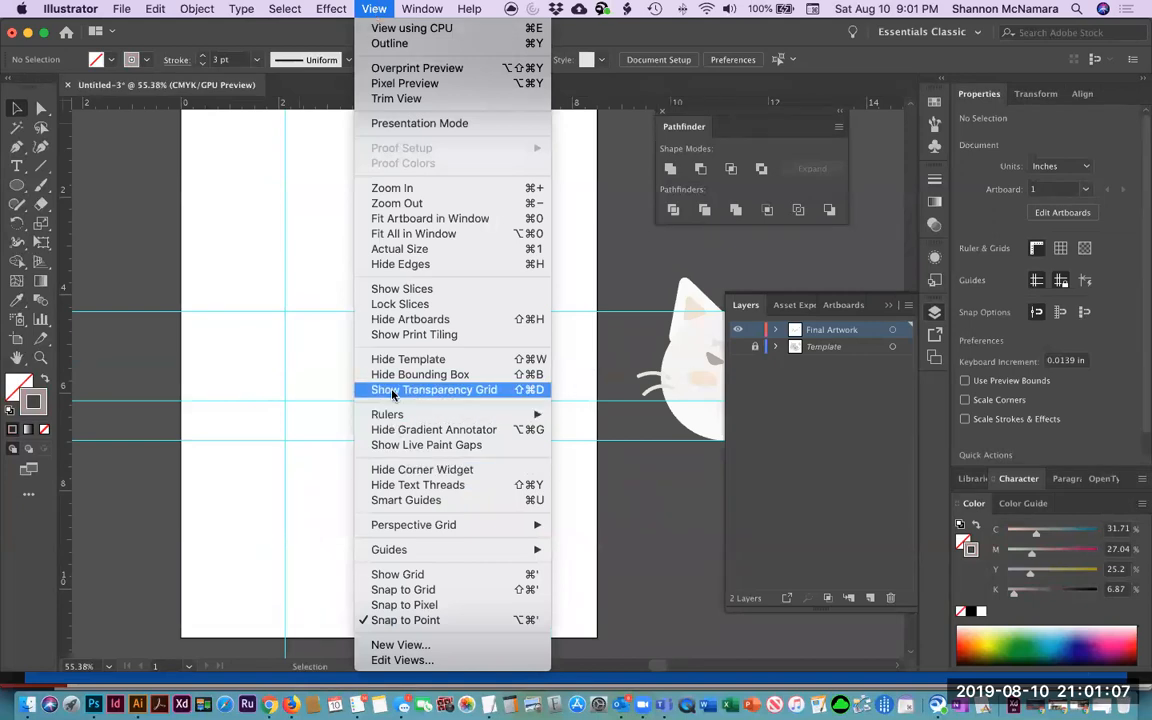
{"action": "mouse_move", "coordinate": [395, 420]}
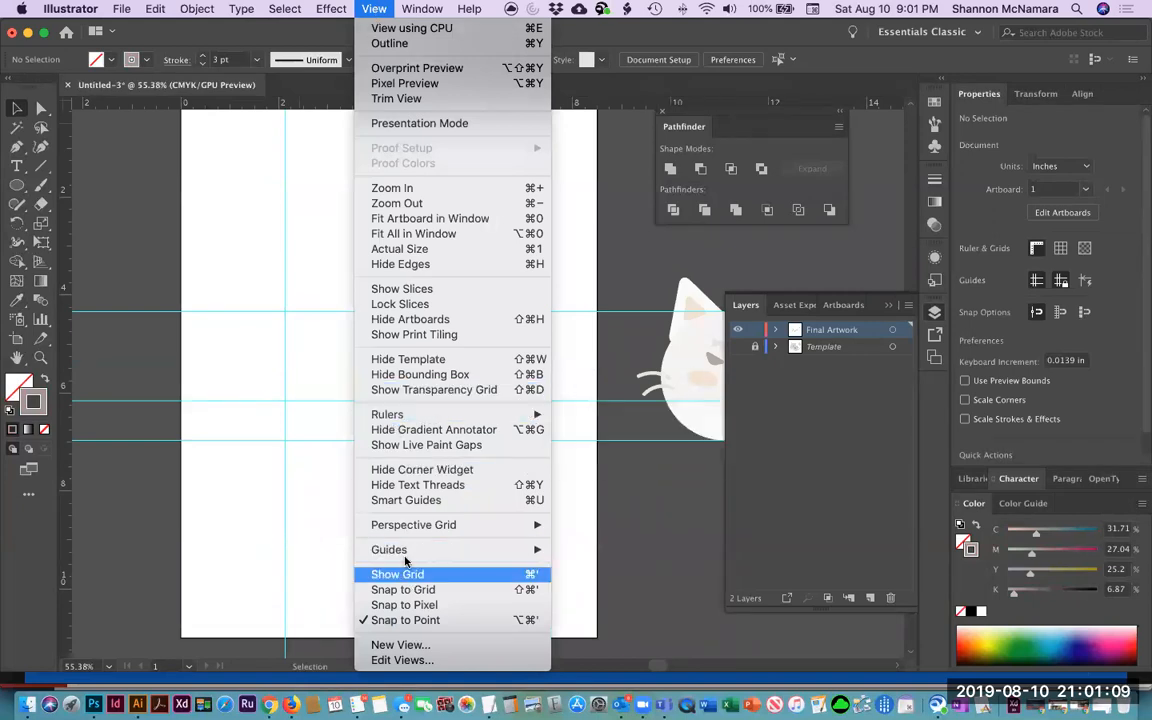
{"action": "mouse_move", "coordinate": [402, 550]}
{"action": "left_click", "coordinate": [601, 610]}
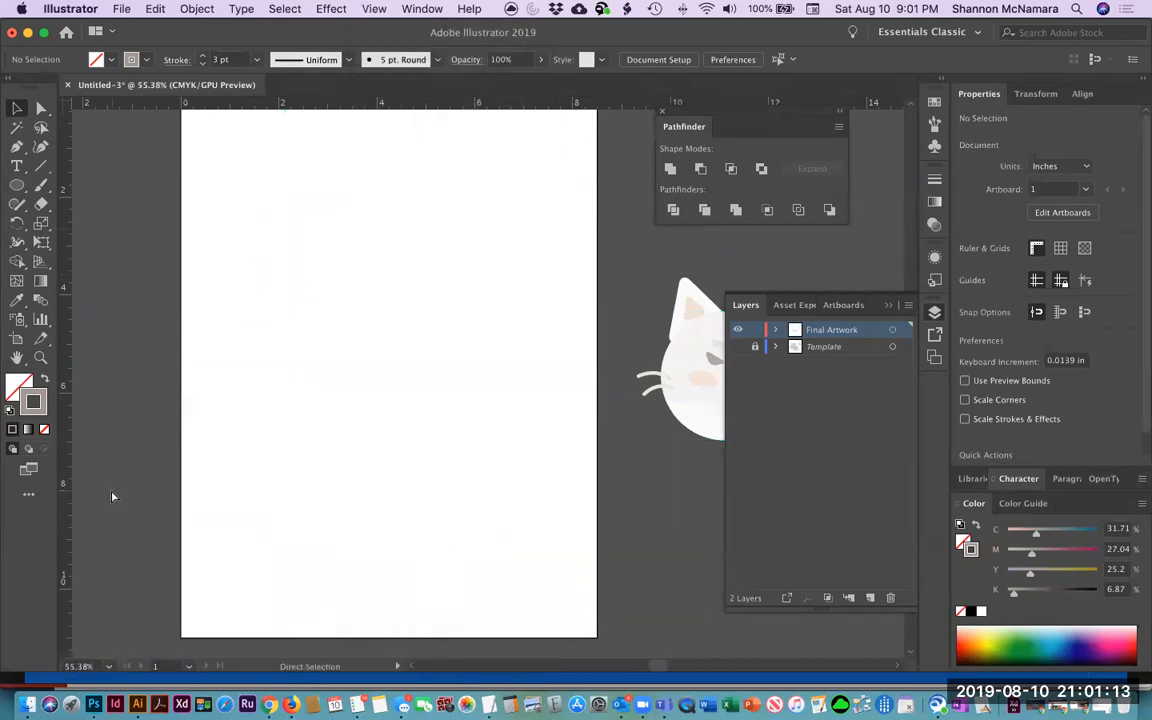
Switch to Chrome and download DES103_Assign1_Bear.jpg from the Week 1 assignment page.
{"action": "key", "text": "super+Tab"}
{"action": "key", "text": "super+Tab"}
{"action": "key", "text": "super+Tab"}
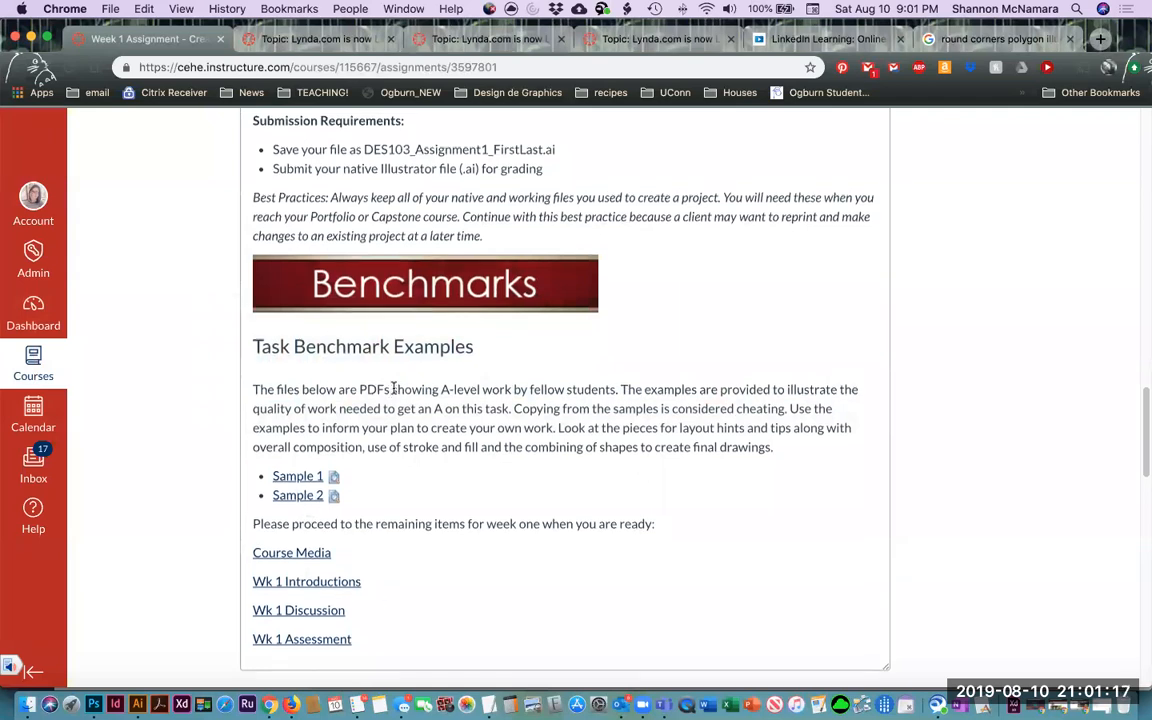
{"action": "scroll", "coordinate": [427, 386], "scroll_direction": "up", "scroll_amount": 3}
{"action": "left_click", "coordinate": [357, 136]}
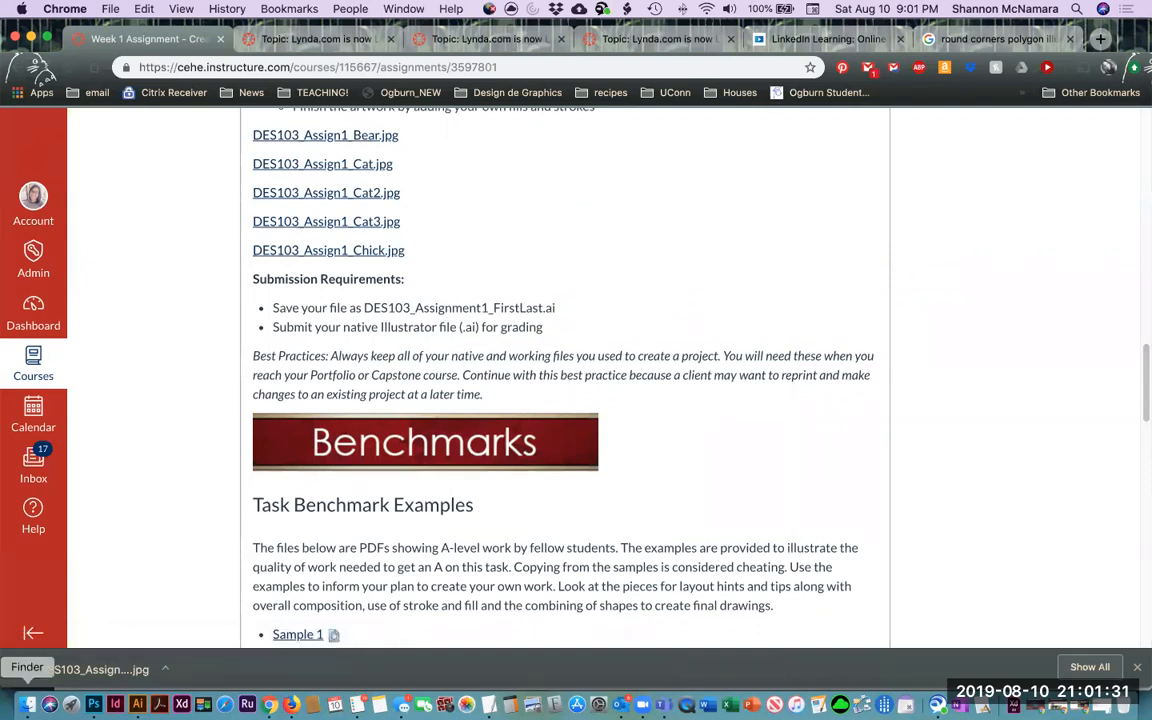
{"action": "left_click", "coordinate": [398, 260]}
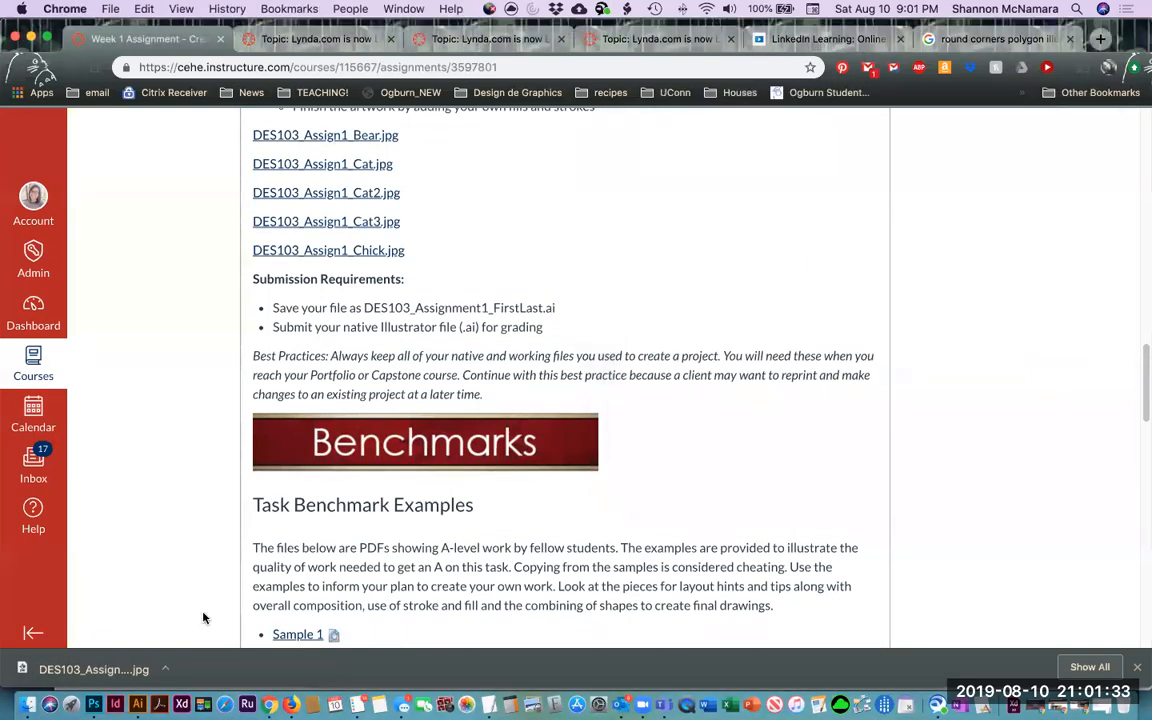
Return to Illustrator and place DES103_Assign1_Bear.jpg from Downloads as a linked image at full size on the artboard.
{"action": "left_click", "coordinate": [138, 705]}
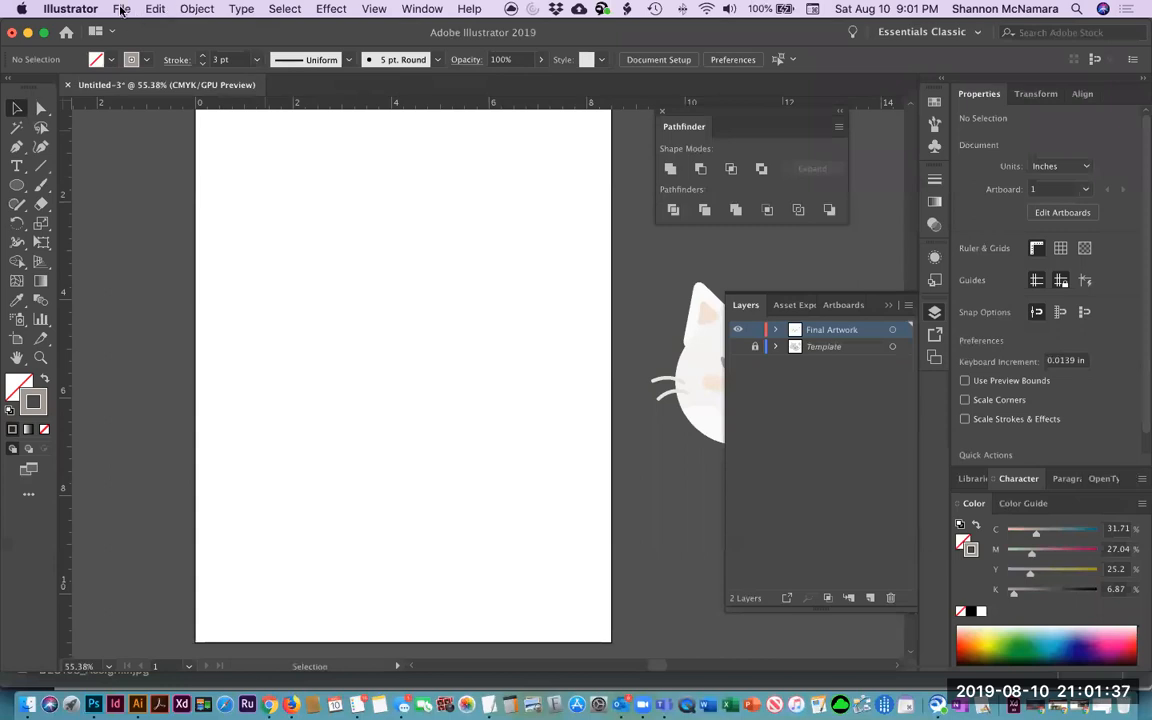
{"action": "left_click", "coordinate": [121, 9]}
{"action": "left_click", "coordinate": [146, 248]}
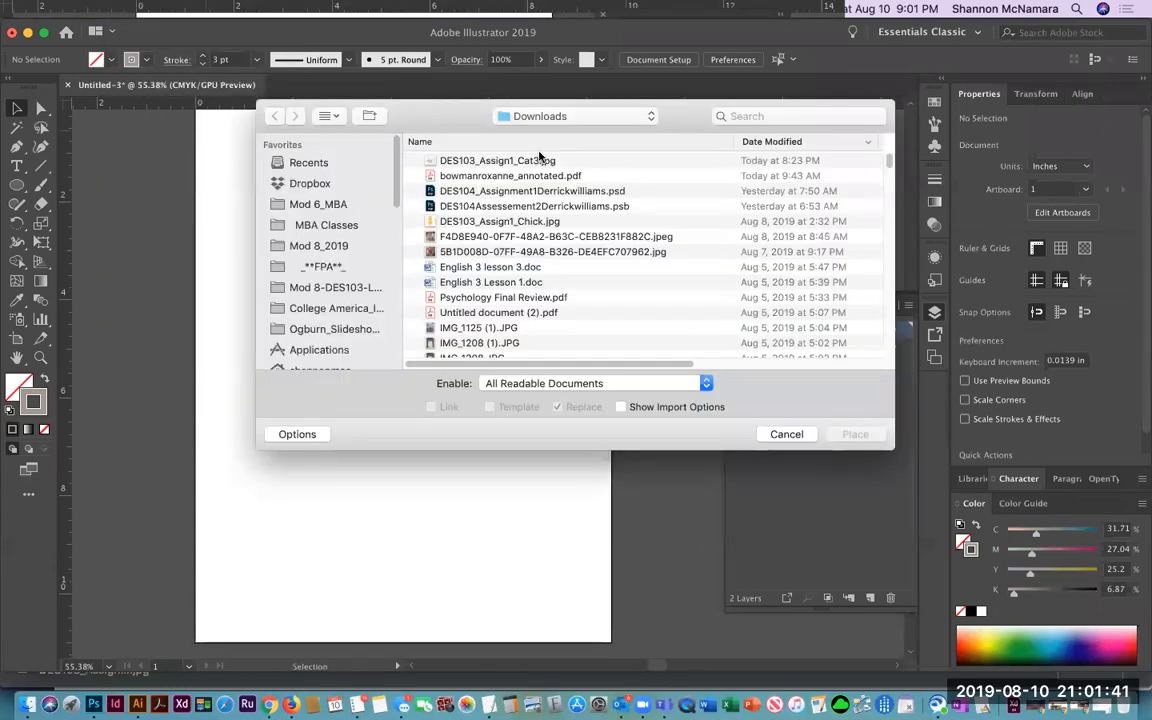
{"action": "left_click", "coordinate": [460, 158]}
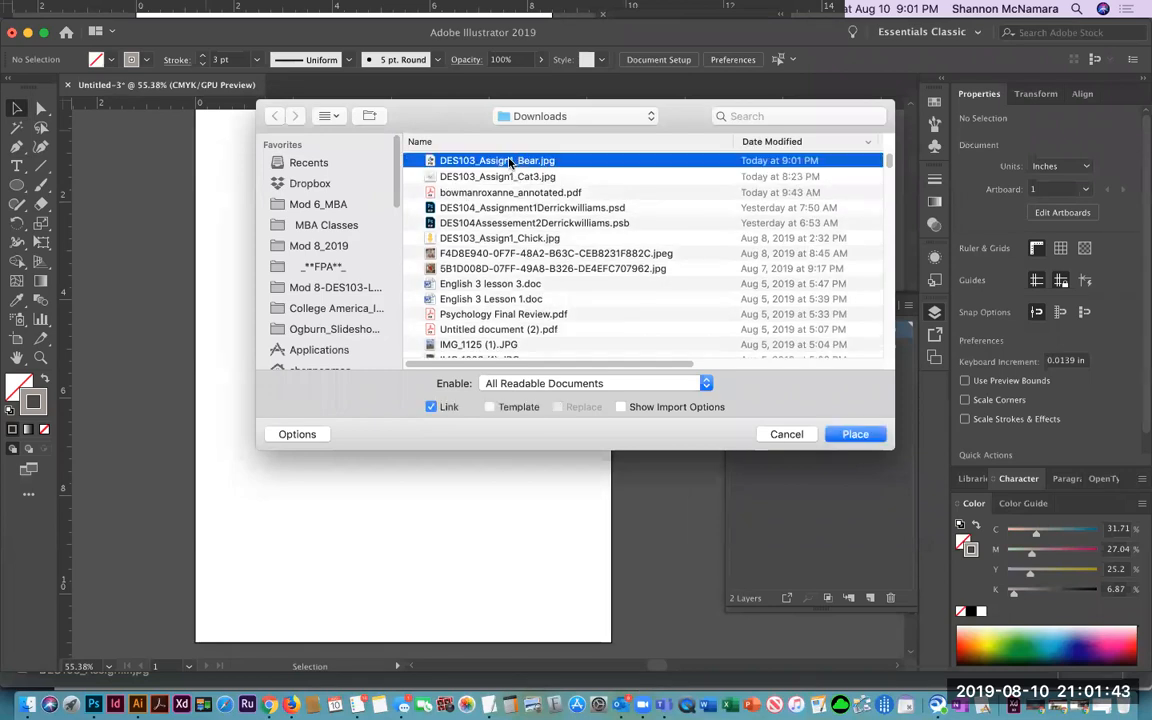
{"action": "left_click", "coordinate": [855, 434]}
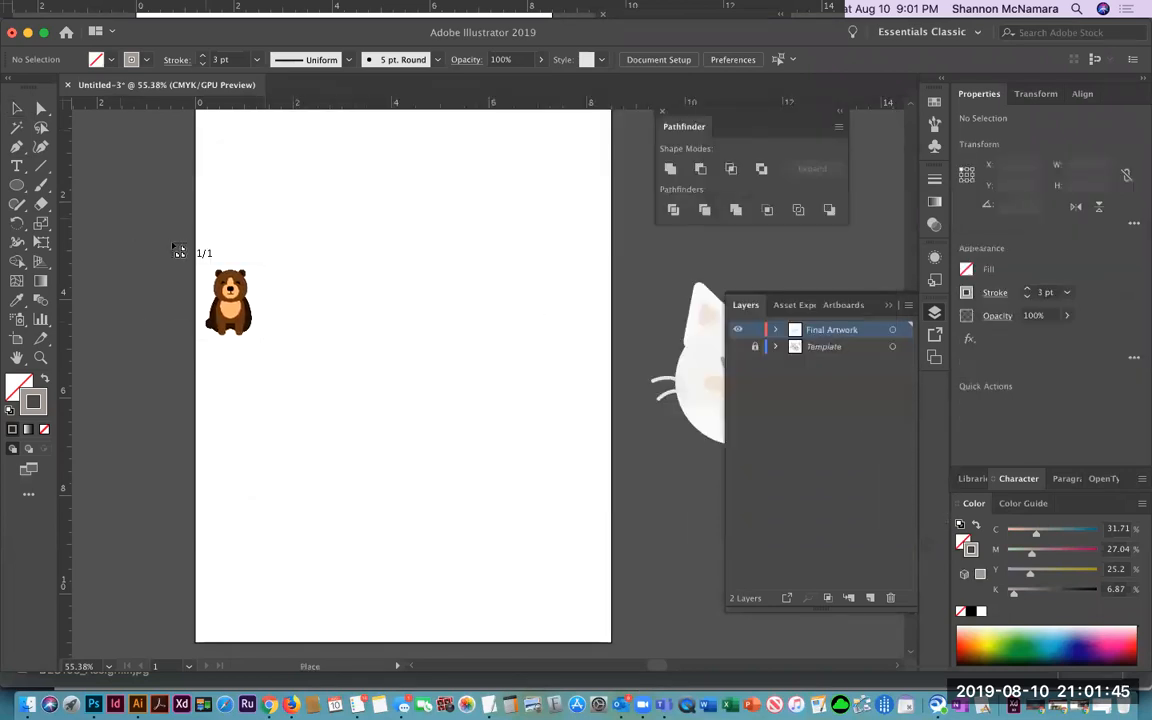
{"action": "left_click", "coordinate": [283, 252]}
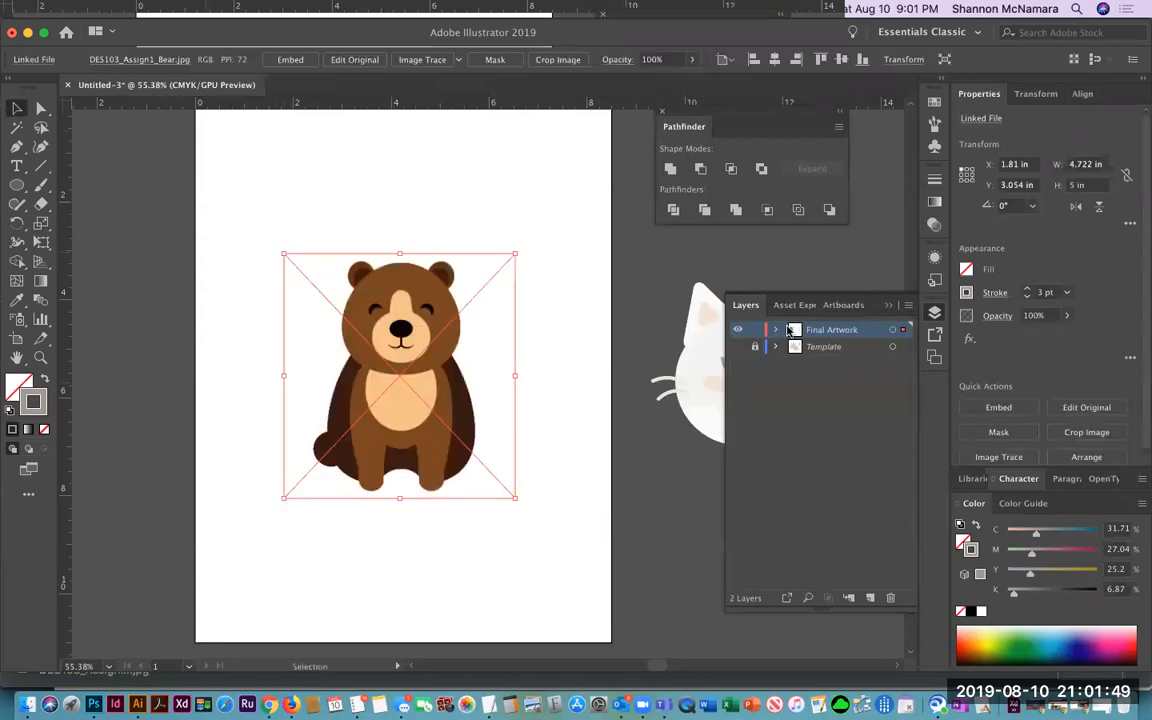
Cut the bear image from the Final Artwork layer, show the Template layer and turn off its Template option.
{"action": "key", "text": "a"}
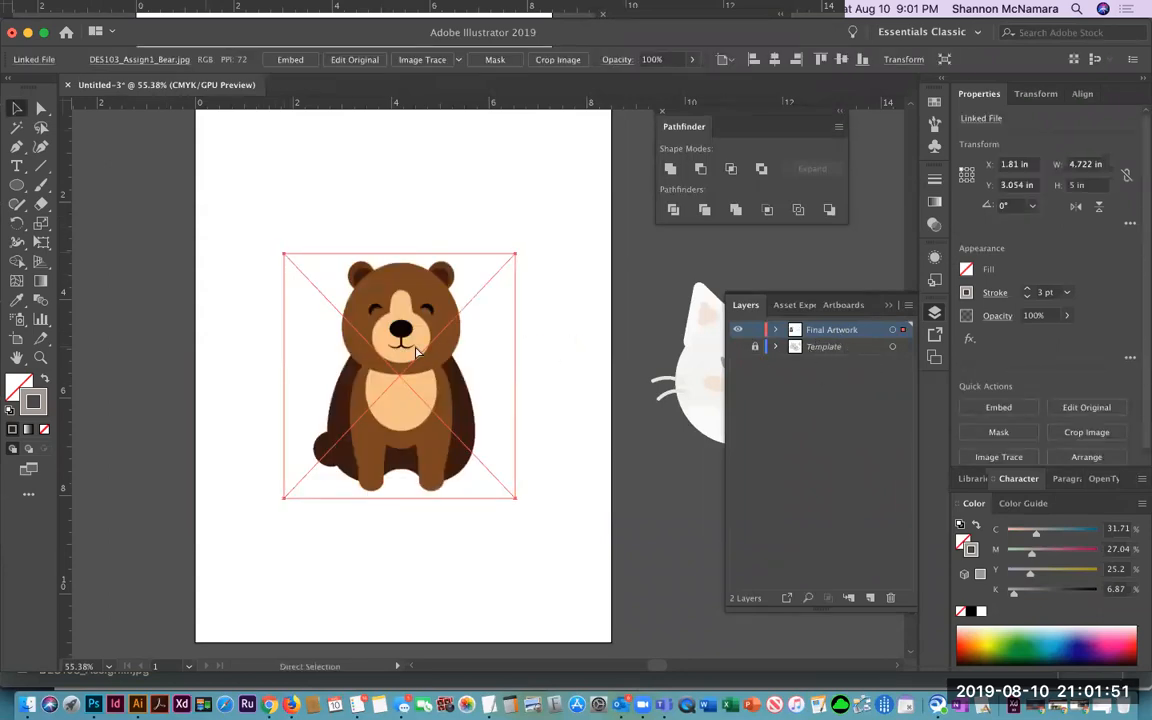
{"action": "key", "text": "super+x"}
{"action": "left_click", "coordinate": [815, 349]}
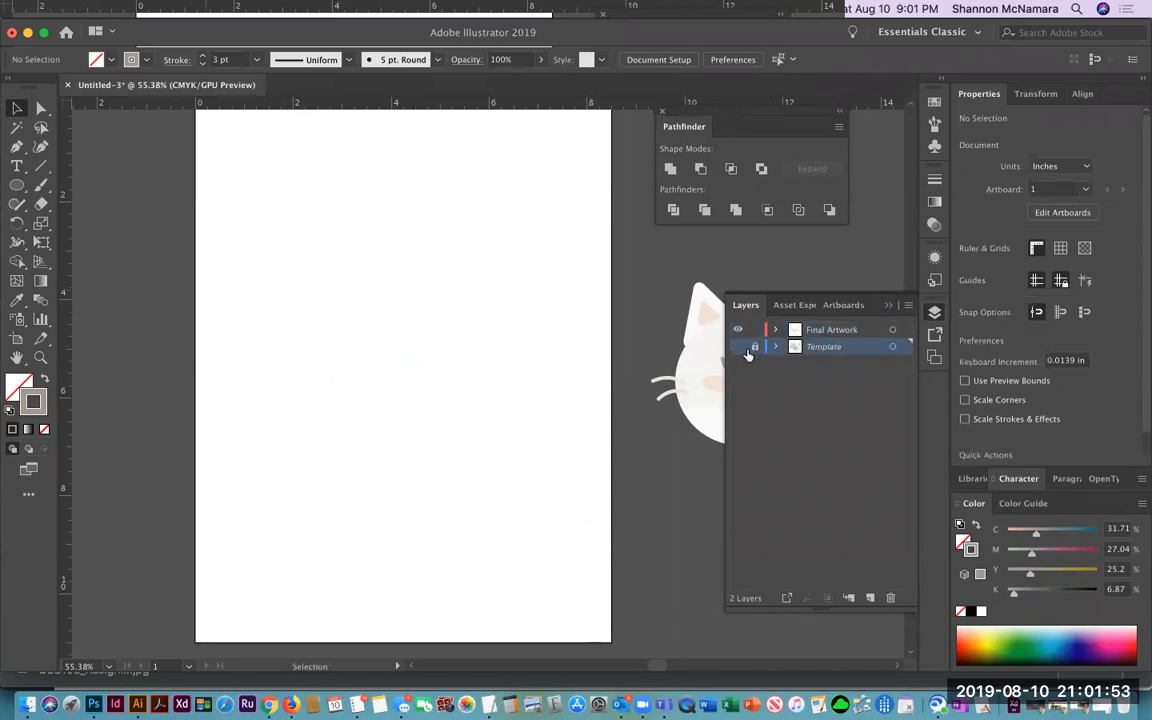
{"action": "left_click", "coordinate": [737, 349]}
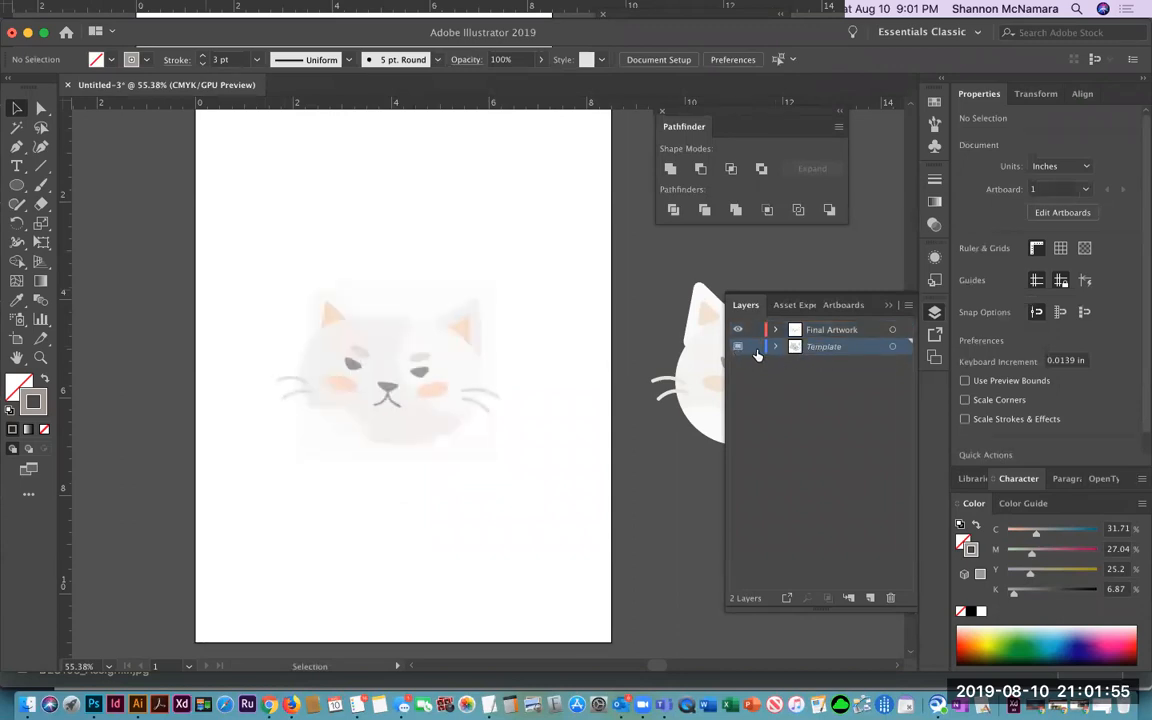
{"action": "double_click", "coordinate": [795, 347]}
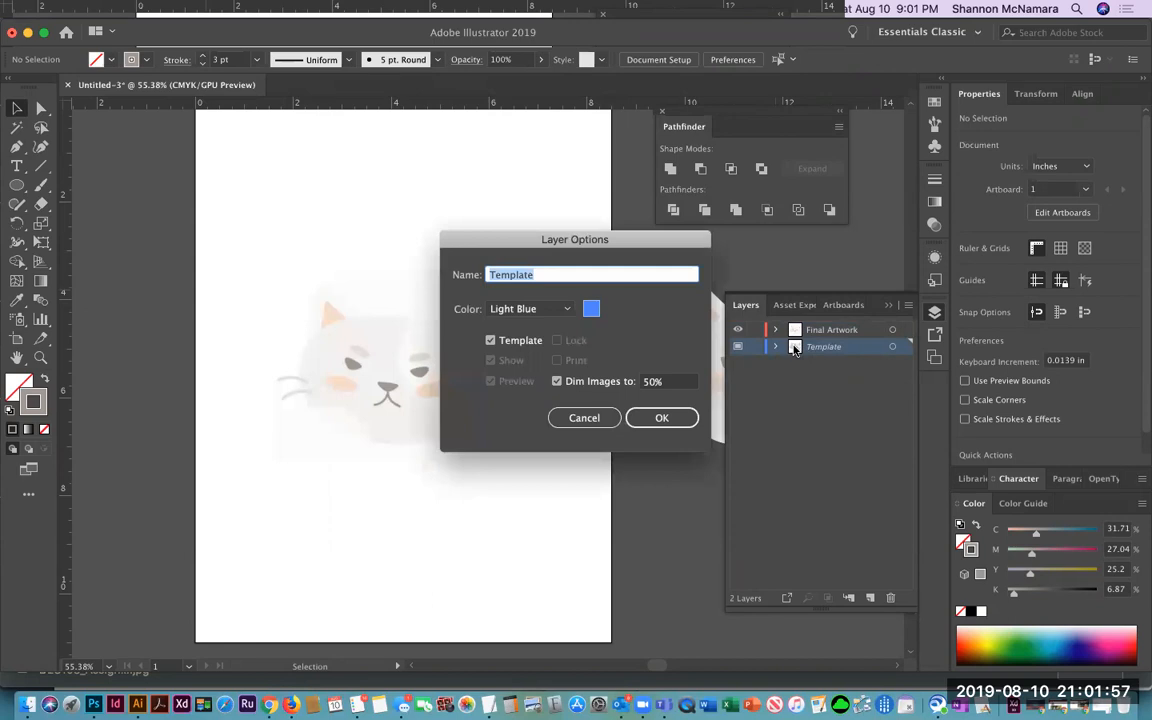
{"action": "left_click", "coordinate": [490, 341]}
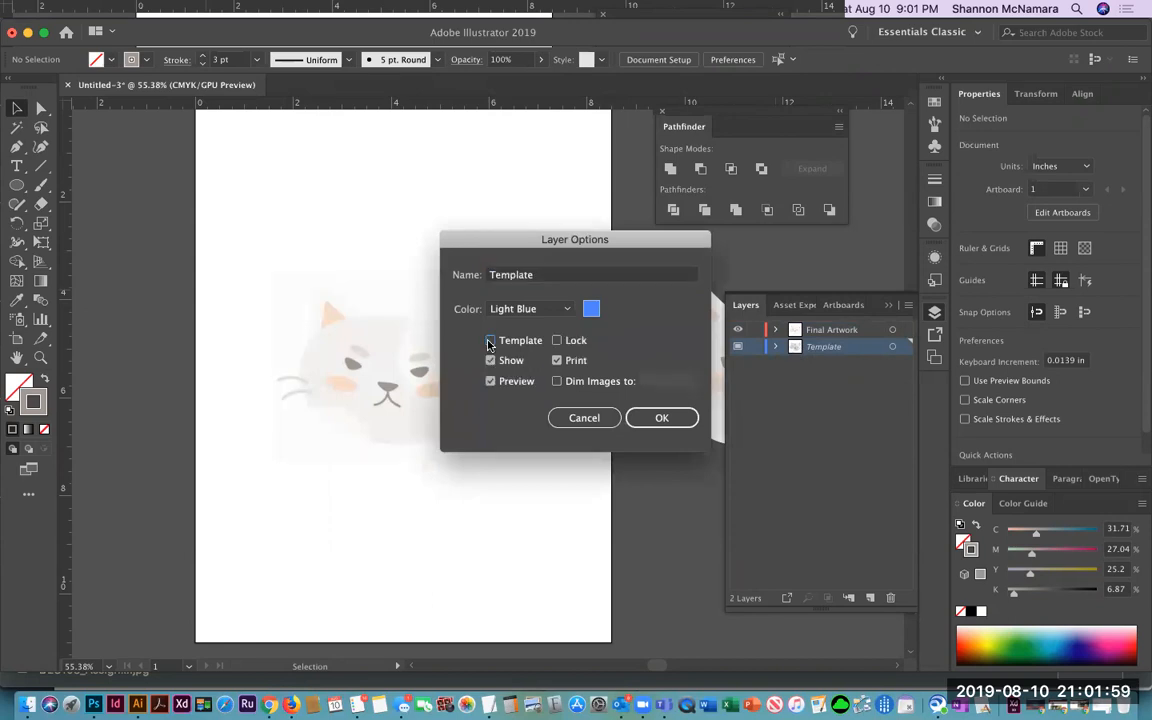
{"action": "left_click", "coordinate": [661, 417]}
Replace the cat image on the Template layer with the cut bear image, positioned near the artboard's centre at about X 1.87 in, Y 3.18 in.
{"action": "left_click", "coordinate": [398, 372]}
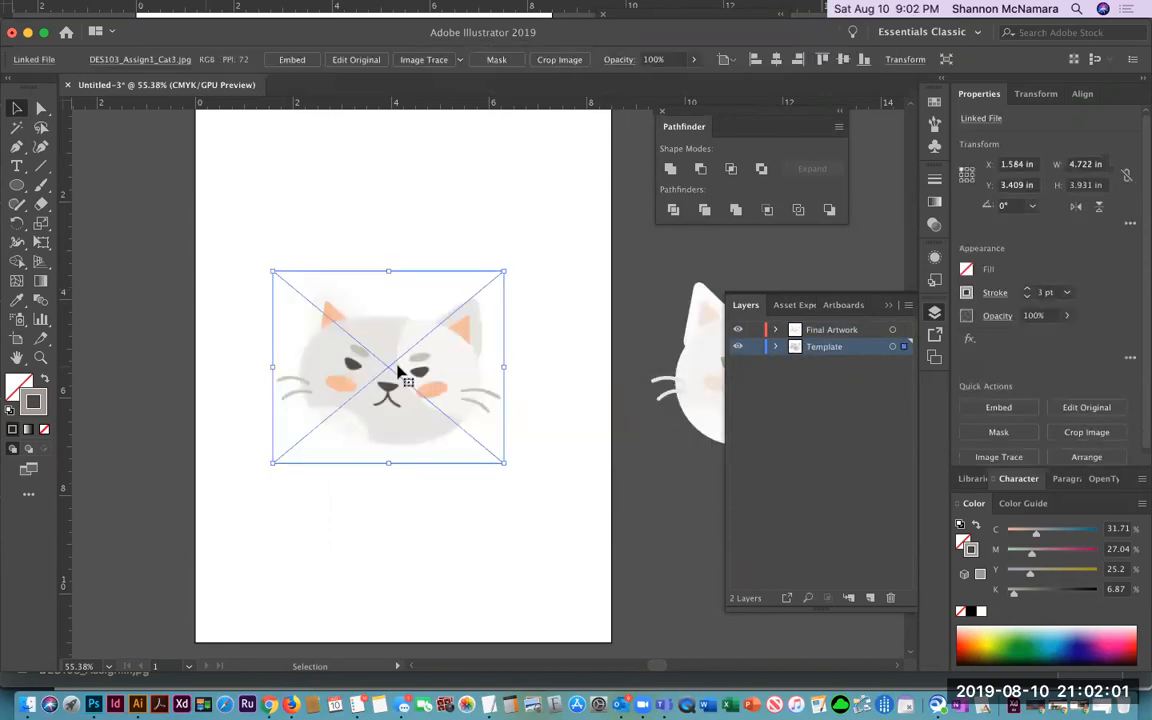
{"action": "key", "text": "Delete"}
{"action": "key", "text": "super+z"}
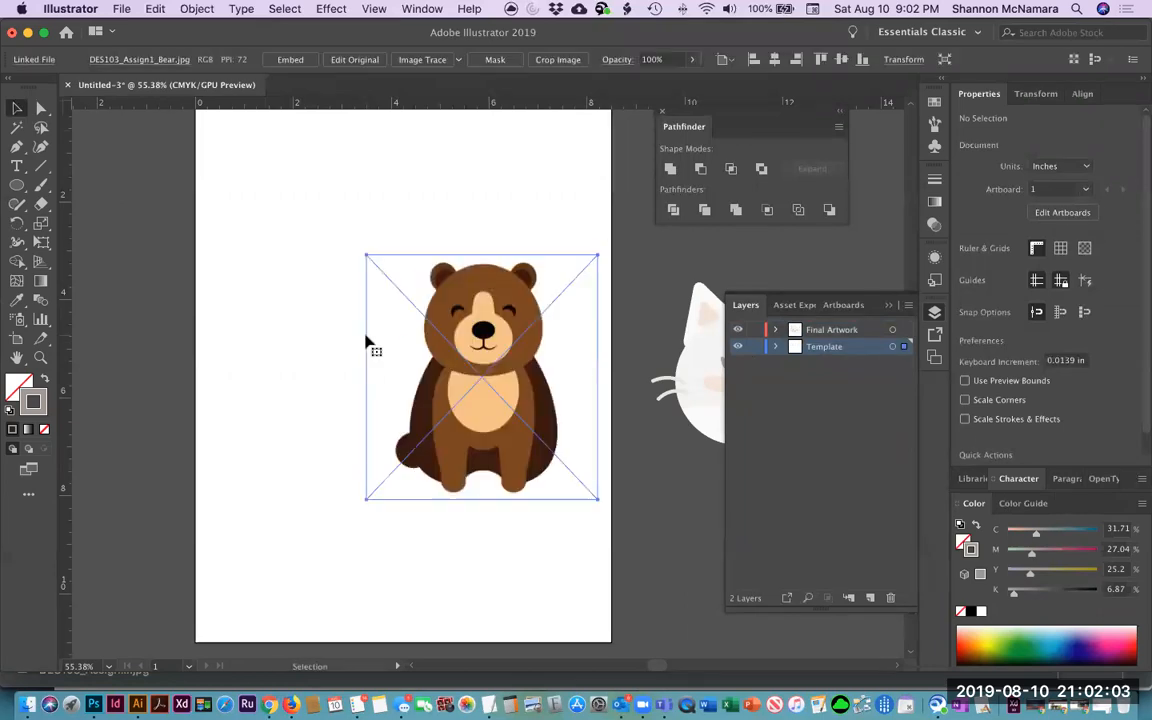
{"action": "left_click_drag", "start_coordinate": [394, 320], "coordinate": [390, 346]}
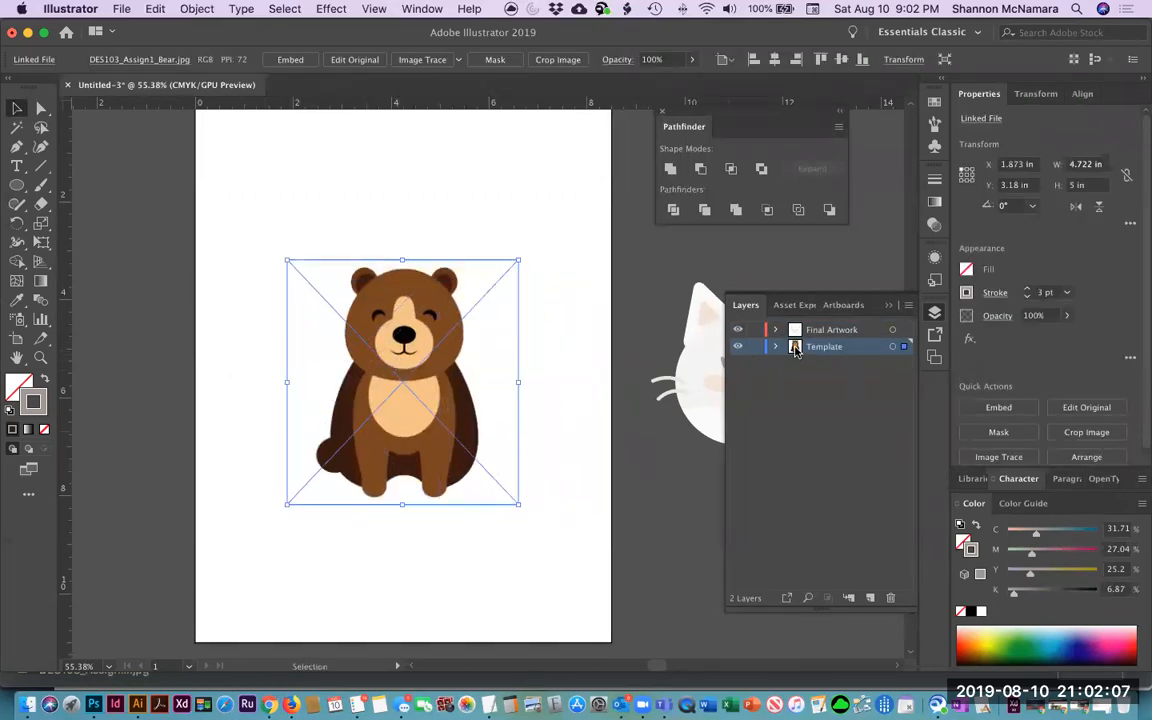
Make the Template layer a template again with images dimmed to 50%, and make Final Artwork the active layer.
{"action": "double_click", "coordinate": [796, 347]}
{"action": "left_click", "coordinate": [490, 340]}
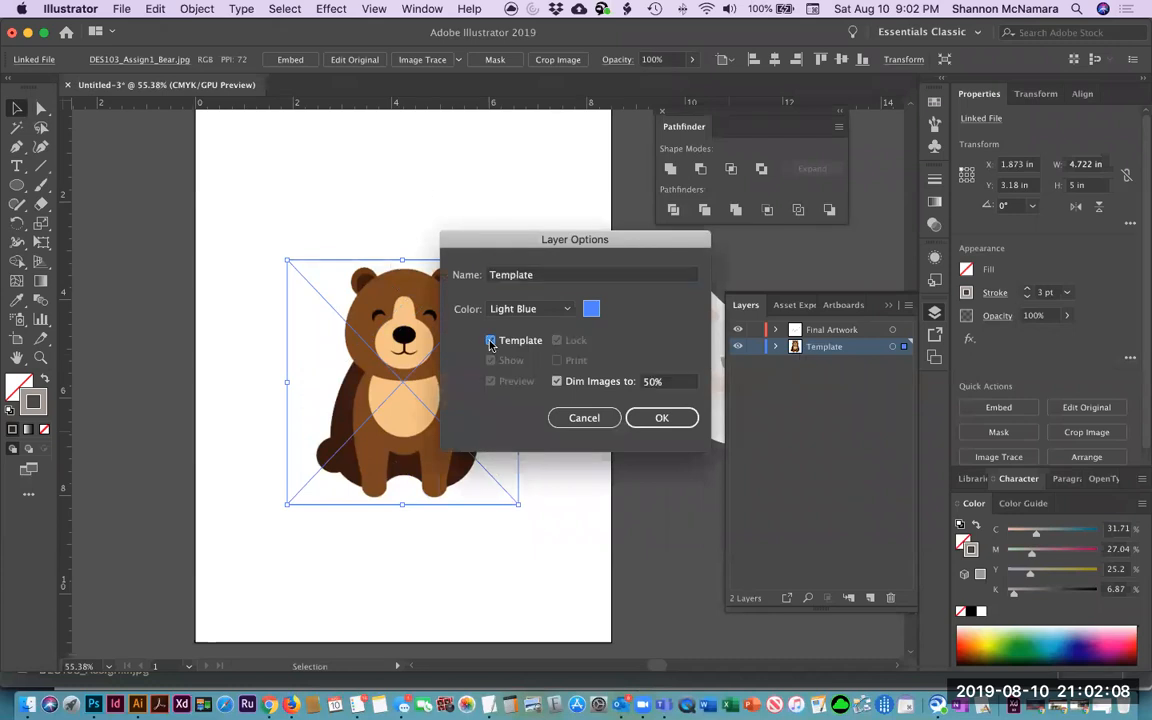
{"action": "left_click", "coordinate": [661, 418]}
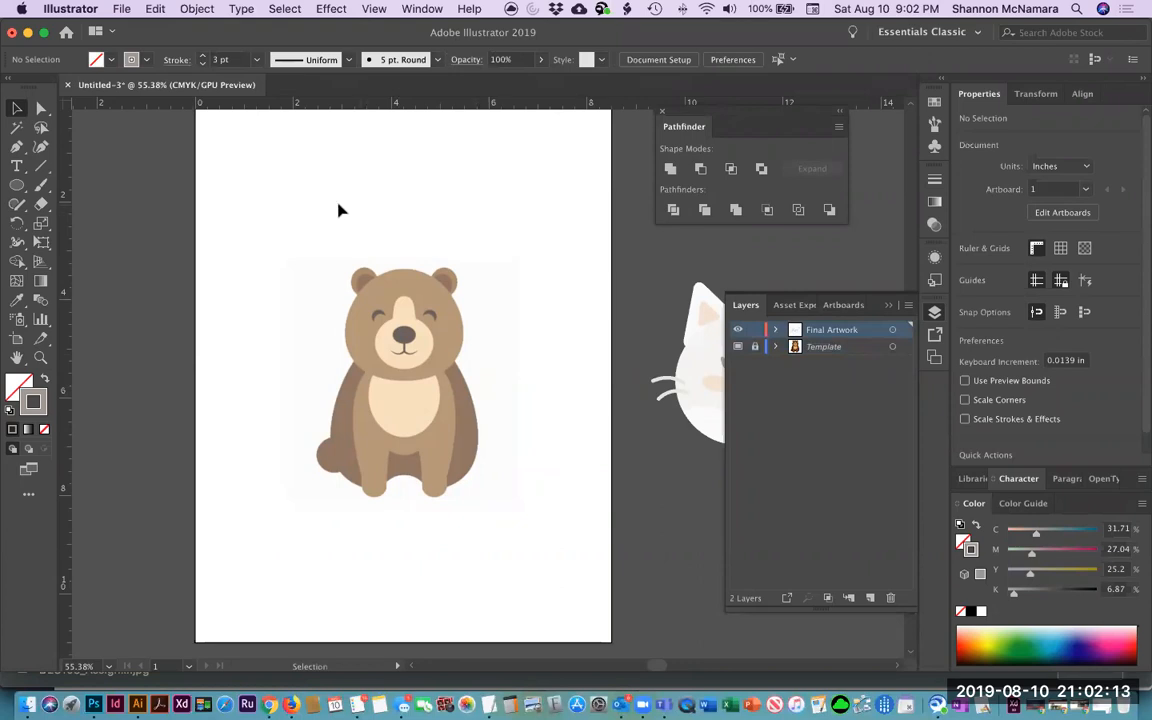
Place two vertical guides at the left and right edges of the bear's body, at about 2.76 in and 5.79 in.
{"action": "key", "text": "z"}
{"action": "left_click_drag", "start_coordinate": [249, 170], "coordinate": [540, 510]}
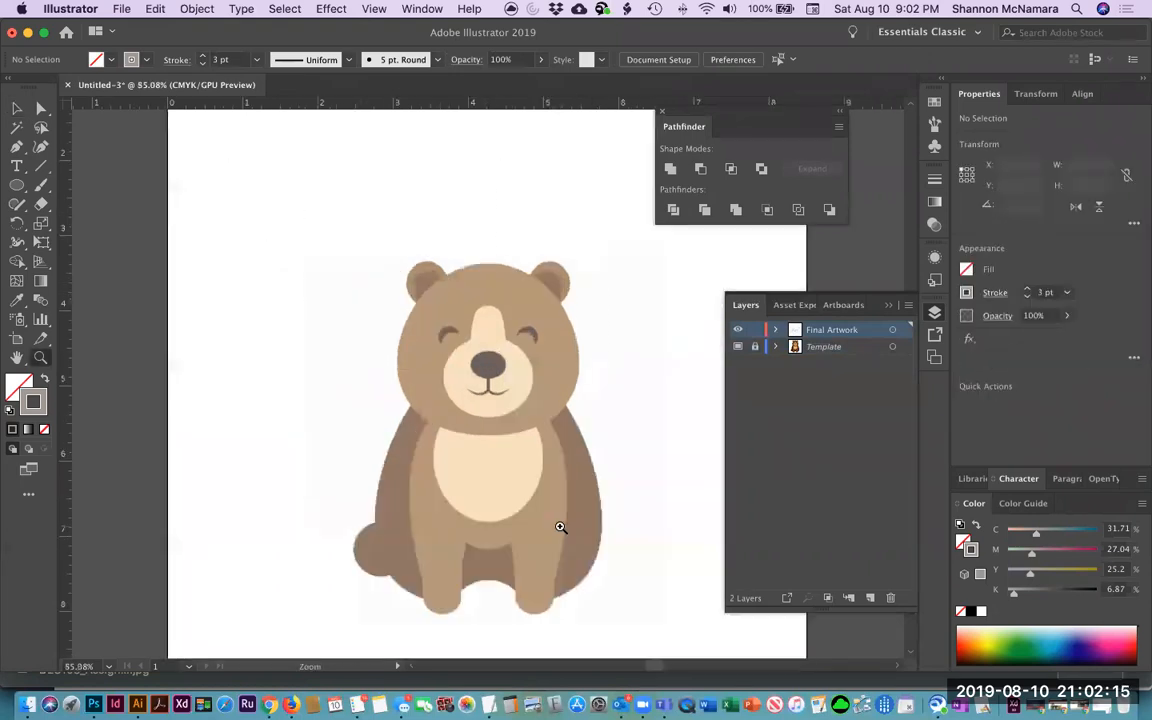
{"action": "scroll", "coordinate": [570, 469], "scroll_direction": "down", "scroll_amount": 3}
{"action": "scroll", "coordinate": [570, 469], "scroll_direction": "right", "scroll_amount": 1}
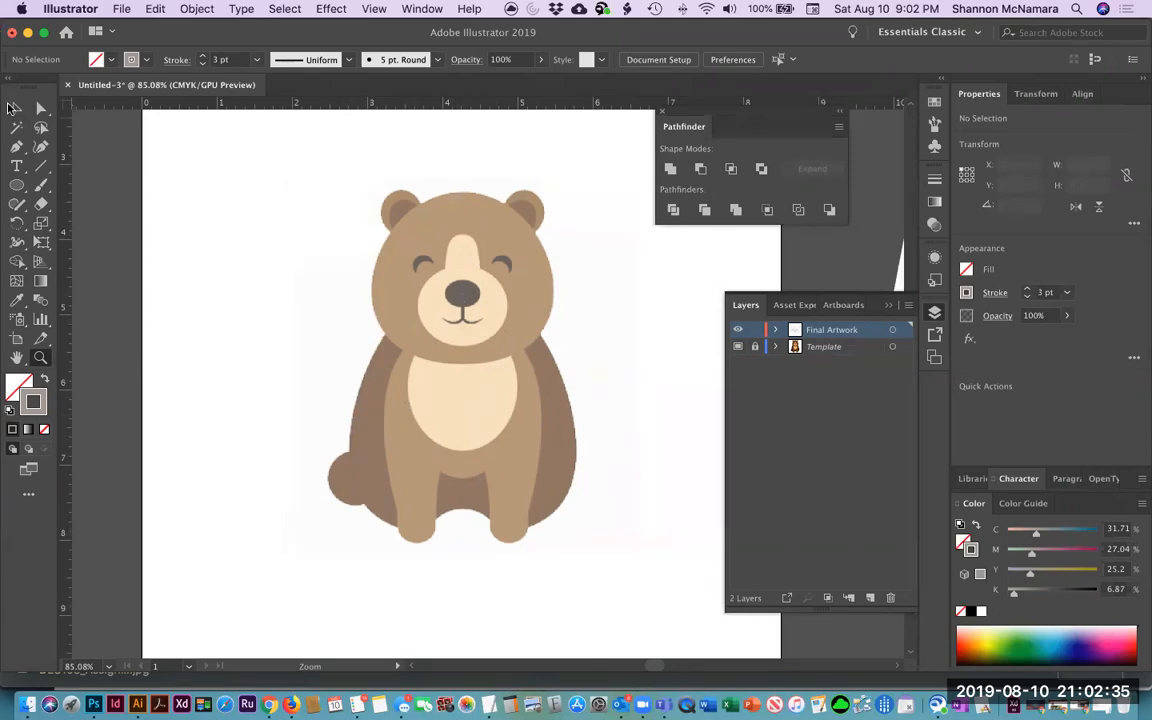
{"action": "left_click", "coordinate": [16, 107]}
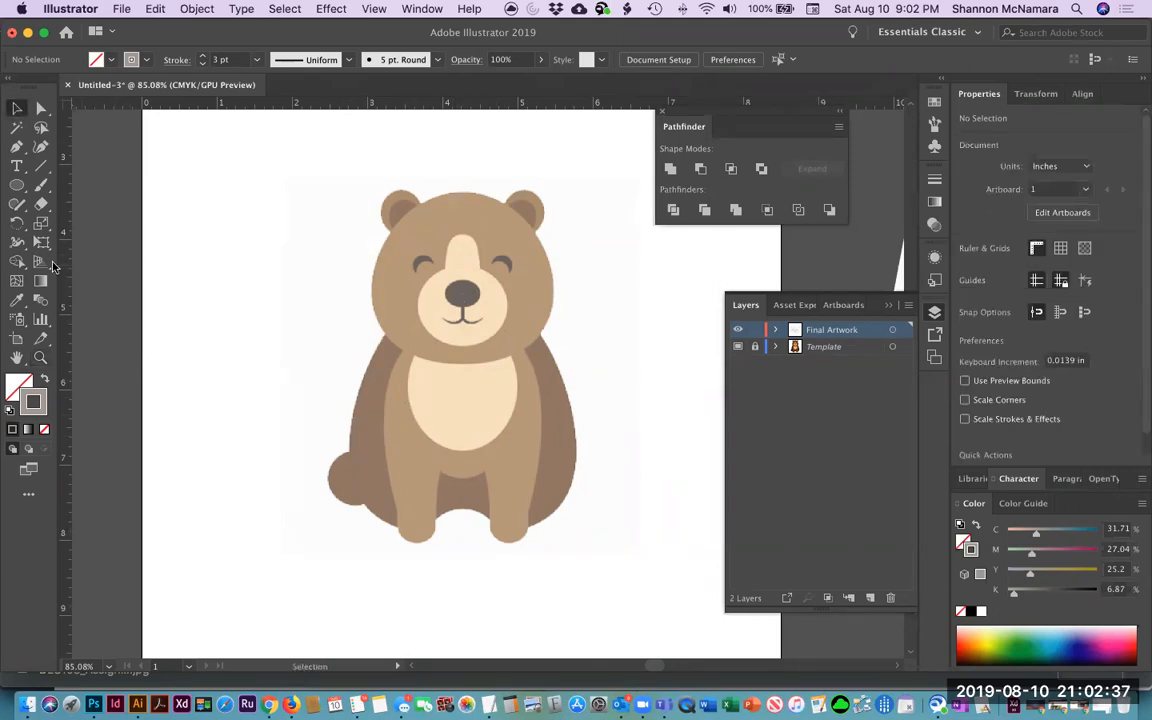
{"action": "left_click", "coordinate": [16, 183]}
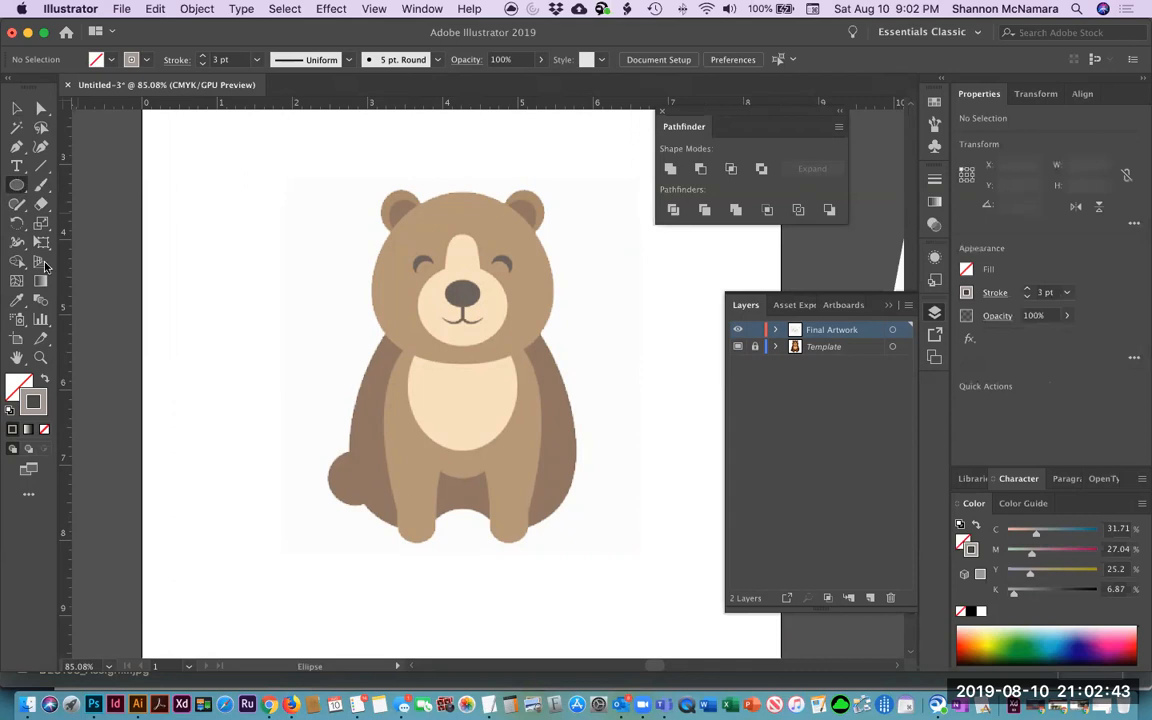
{"action": "left_click_drag", "start_coordinate": [61, 262], "coordinate": [350, 412]}
{"action": "left_click_drag", "start_coordinate": [60, 280], "coordinate": [577, 407]}
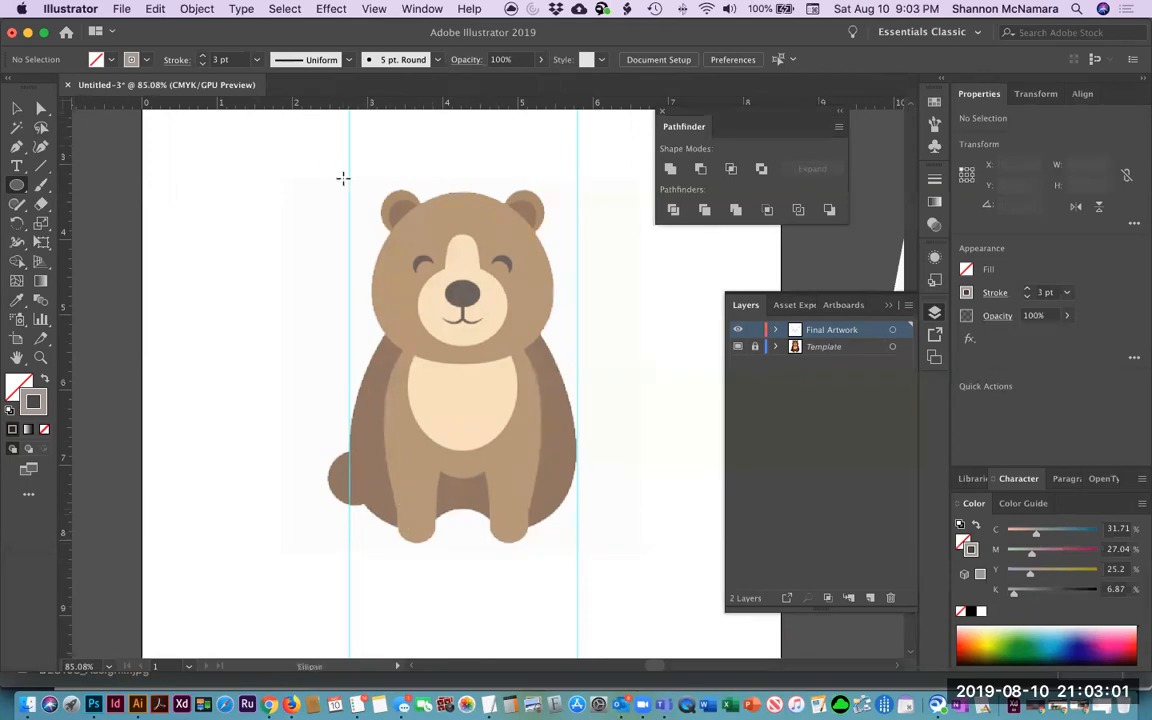
Draw an ellipse about 2.93 in wide and 5.32 in high over the bear between the guides and give it a pink stroke.
{"action": "left_click_drag", "start_coordinate": [349, 173], "coordinate": [569, 573]}
{"action": "left_click", "coordinate": [18, 108]}
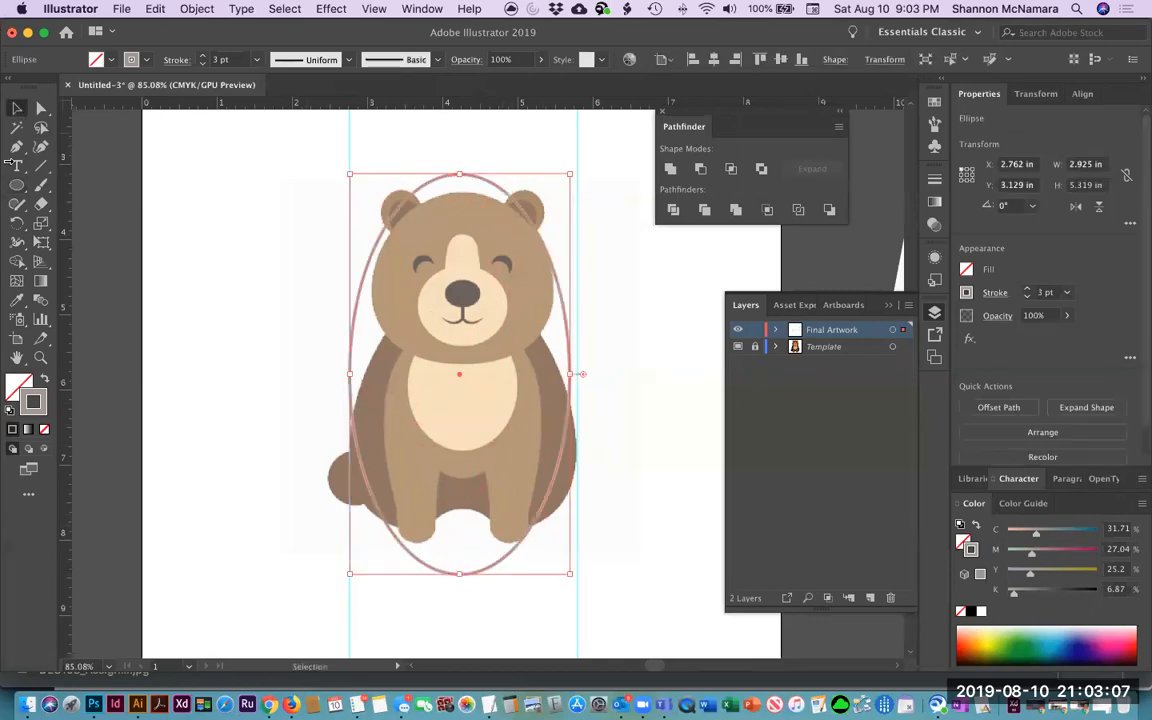
{"action": "left_click", "coordinate": [1127, 632]}
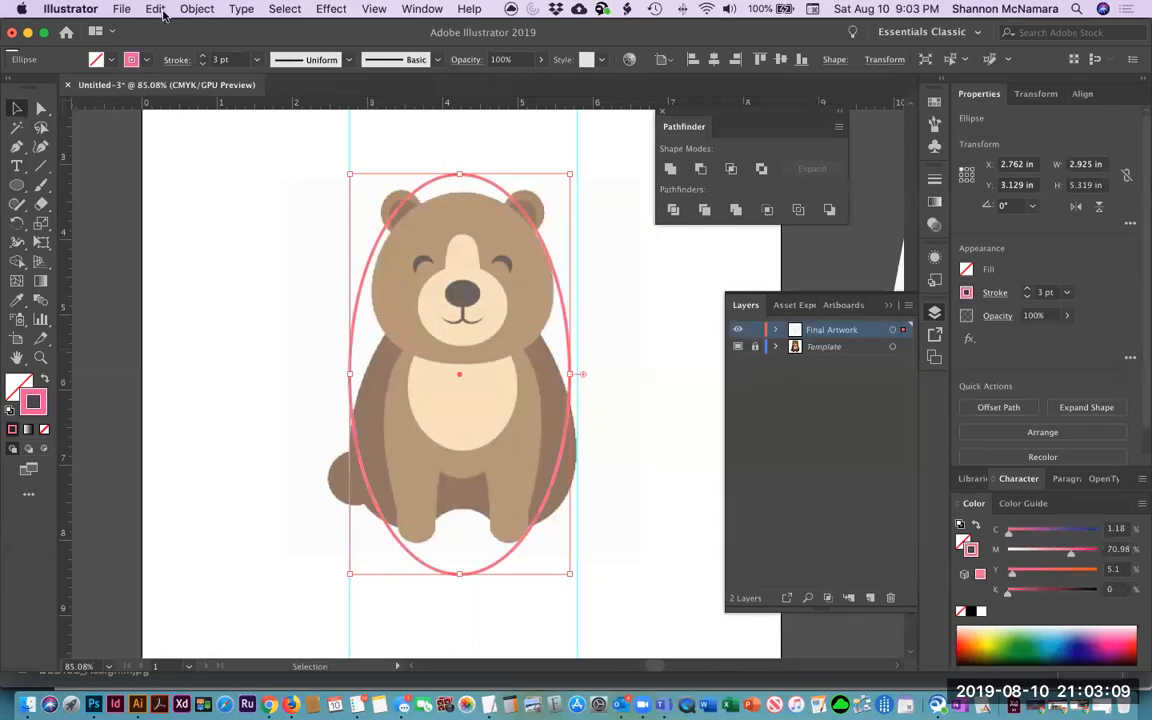
Resize the pink ellipse to fit the bear's outer body below the nose, about 2.93 in wide and 3.56 in high.
{"action": "left_click_drag", "start_coordinate": [459, 175], "coordinate": [458, 295]}
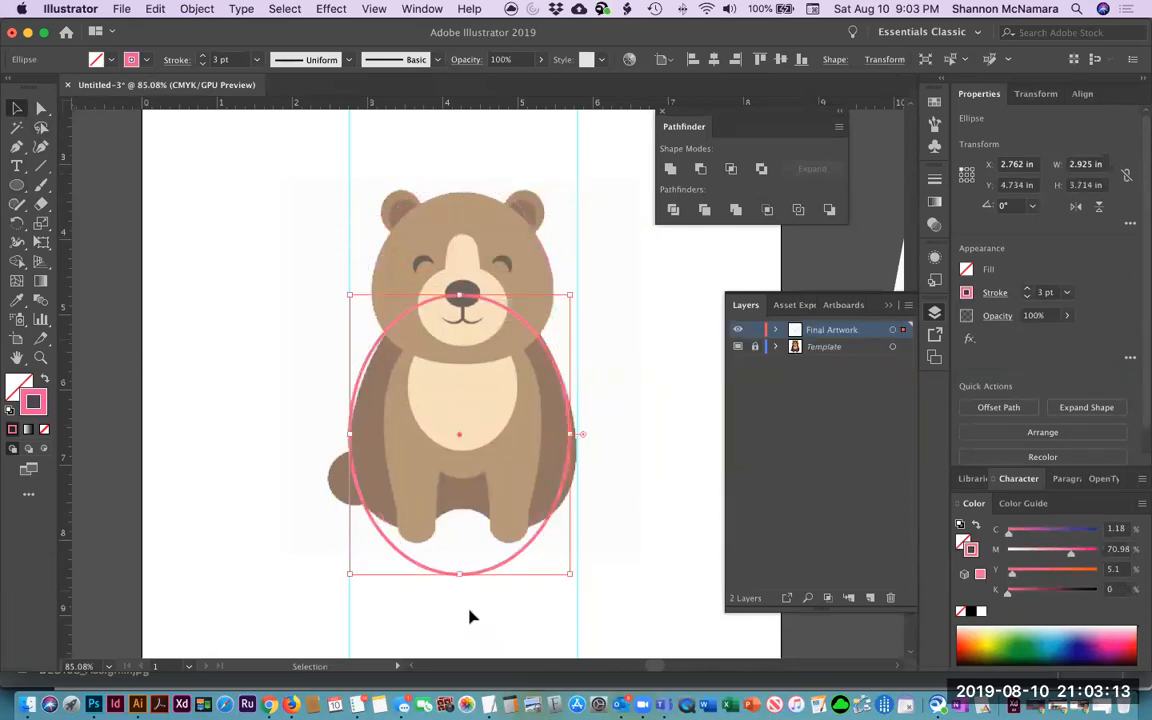
{"action": "left_click_drag", "start_coordinate": [467, 576], "coordinate": [460, 545]}
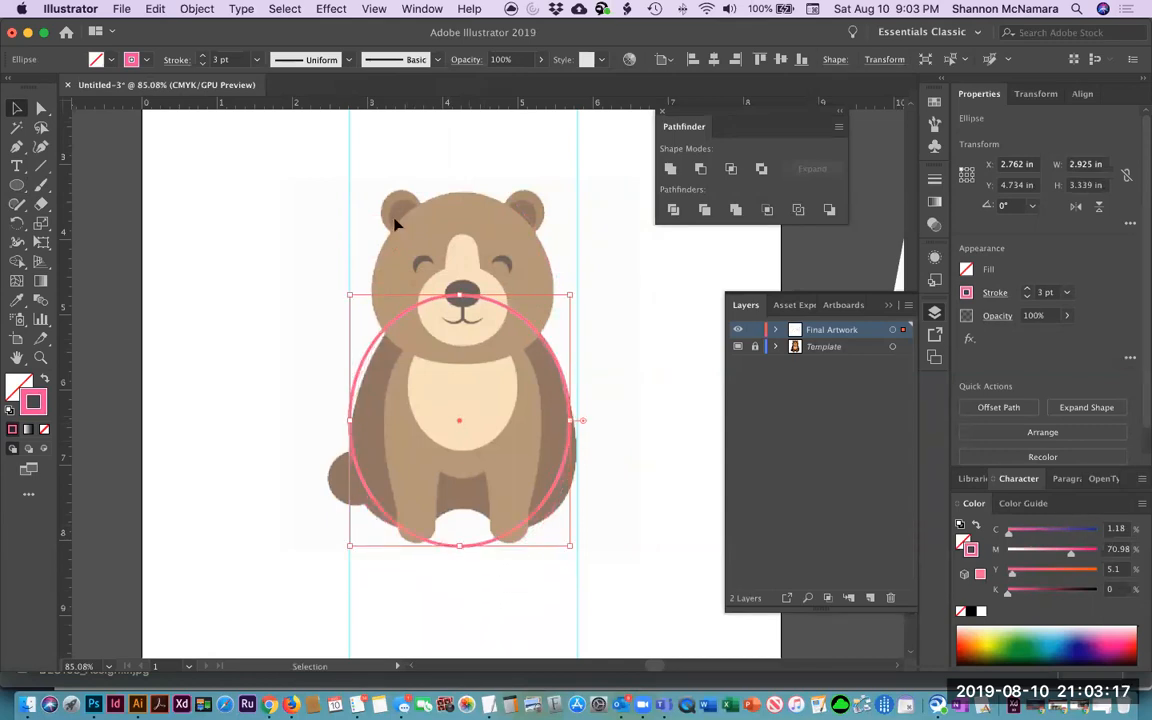
{"action": "left_click_drag", "start_coordinate": [459, 293], "coordinate": [459, 309]}
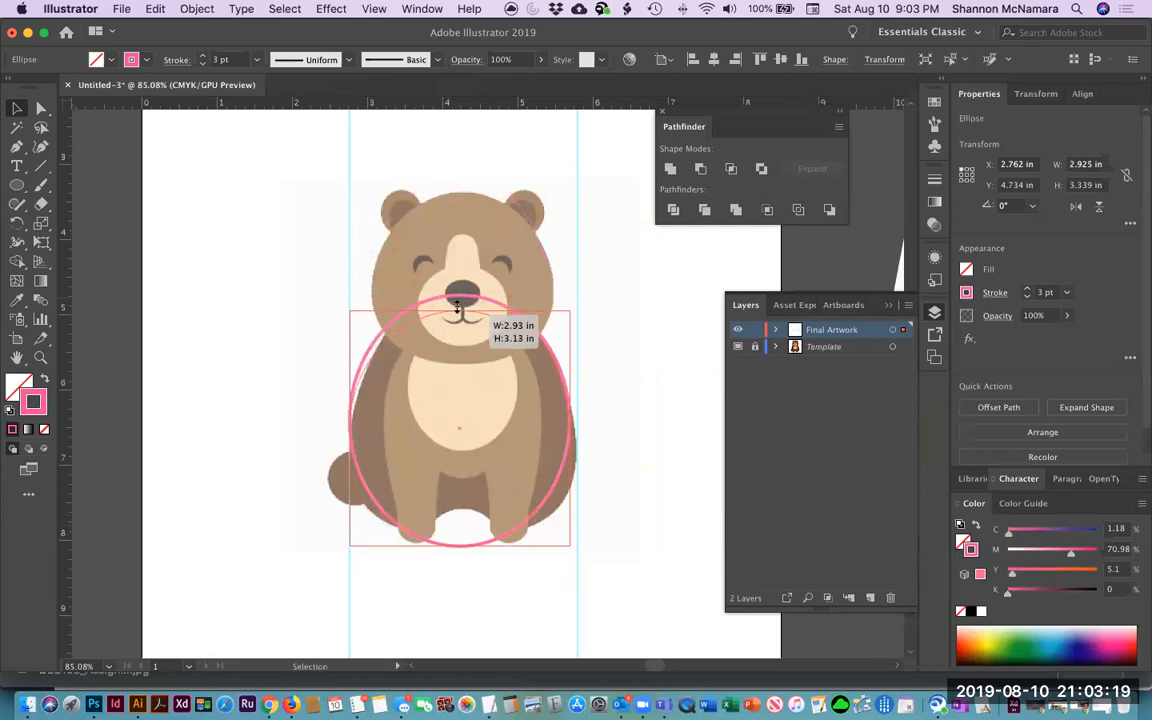
{"action": "left_click_drag", "start_coordinate": [349, 429], "coordinate": [350, 429]}
{"action": "left_click_drag", "start_coordinate": [572, 429], "coordinate": [573, 440]}
{"action": "left_click_drag", "start_coordinate": [463, 545], "coordinate": [462, 560]}
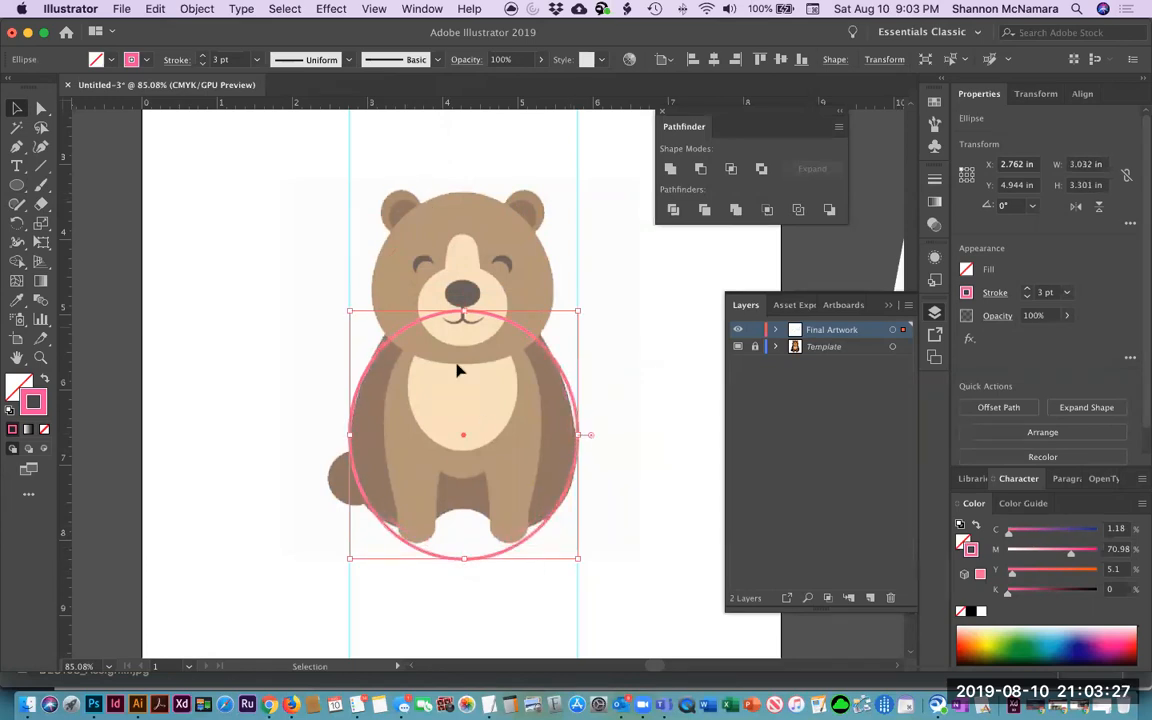
{"action": "left_click_drag", "start_coordinate": [463, 311], "coordinate": [464, 297]}
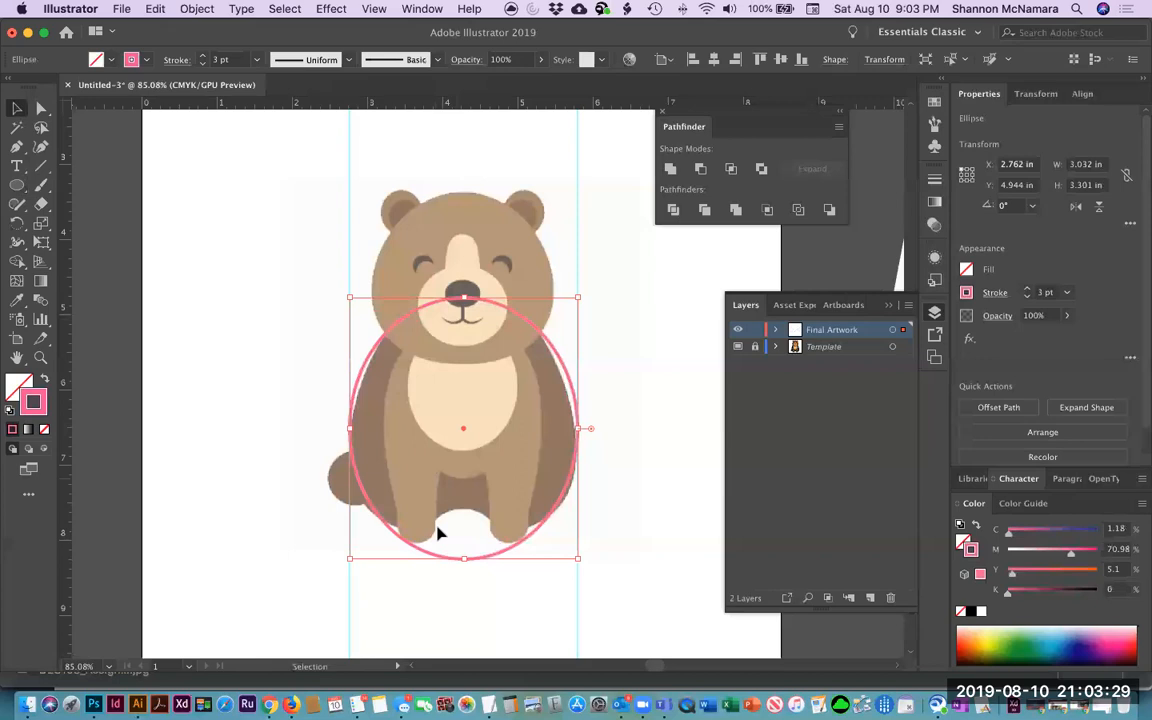
{"action": "left_click_drag", "start_coordinate": [466, 563], "coordinate": [464, 565]}
{"action": "left_click_drag", "start_coordinate": [578, 433], "coordinate": [574, 433]}
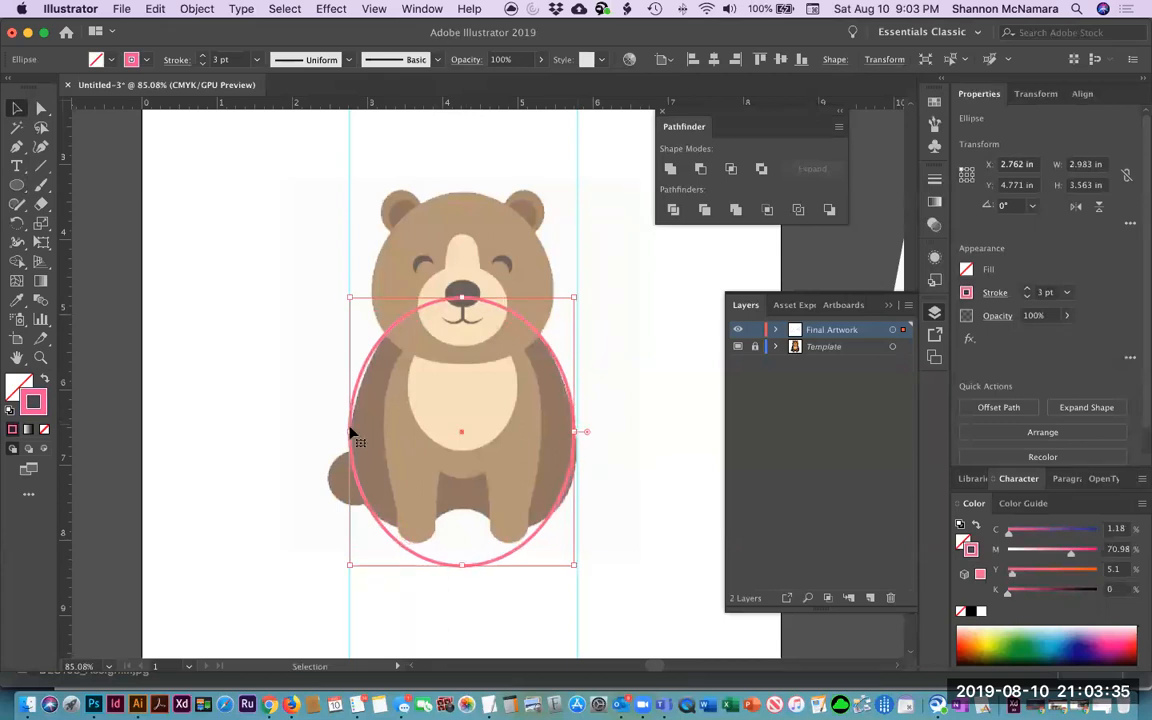
{"action": "left_click_drag", "start_coordinate": [350, 432], "coordinate": [354, 431]}
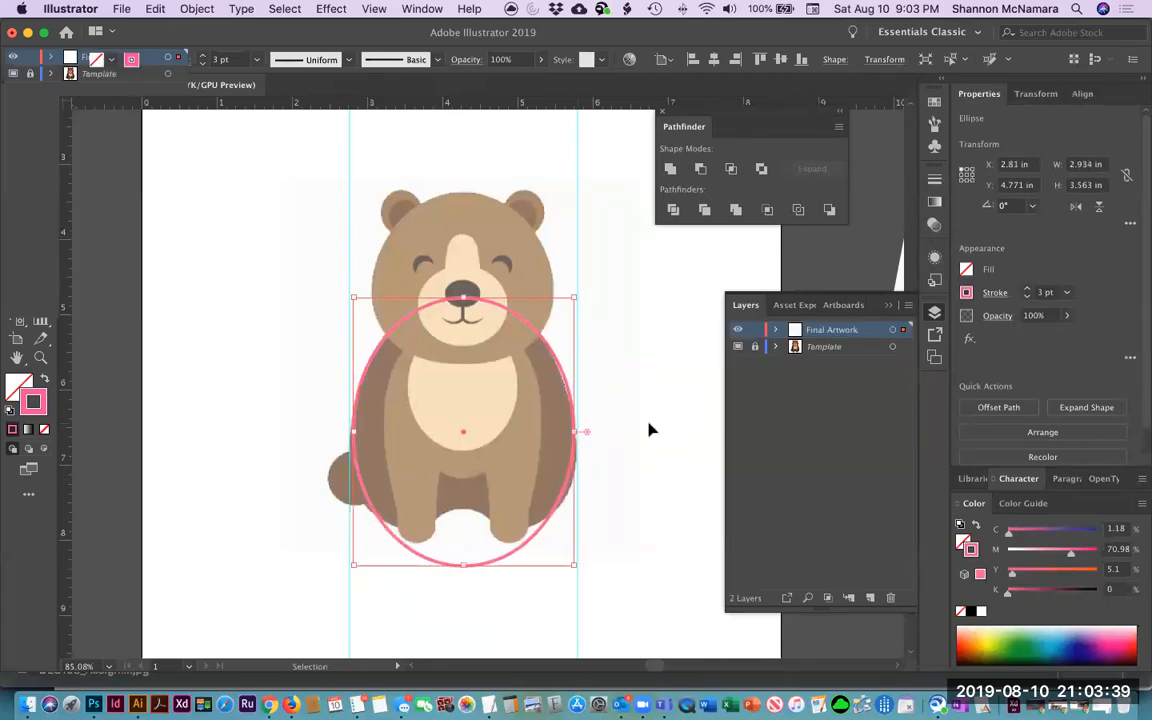
{"action": "left_click_drag", "start_coordinate": [464, 568], "coordinate": [464, 568]}
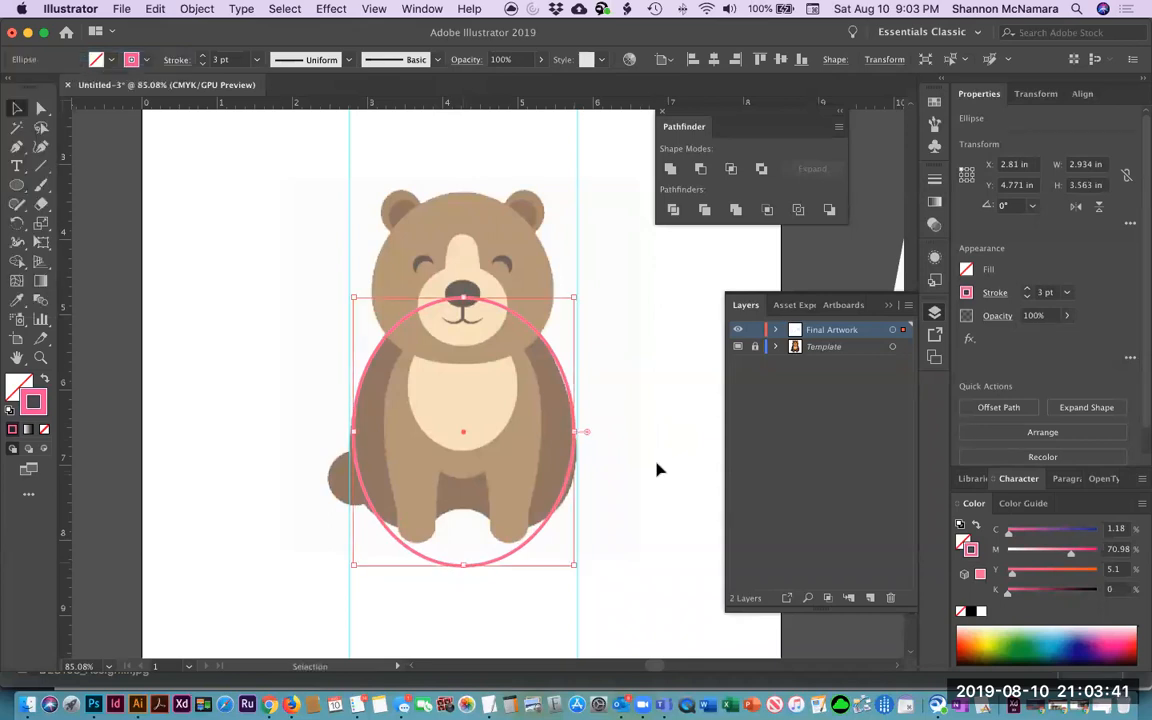
{"action": "left_click", "coordinate": [634, 447]}
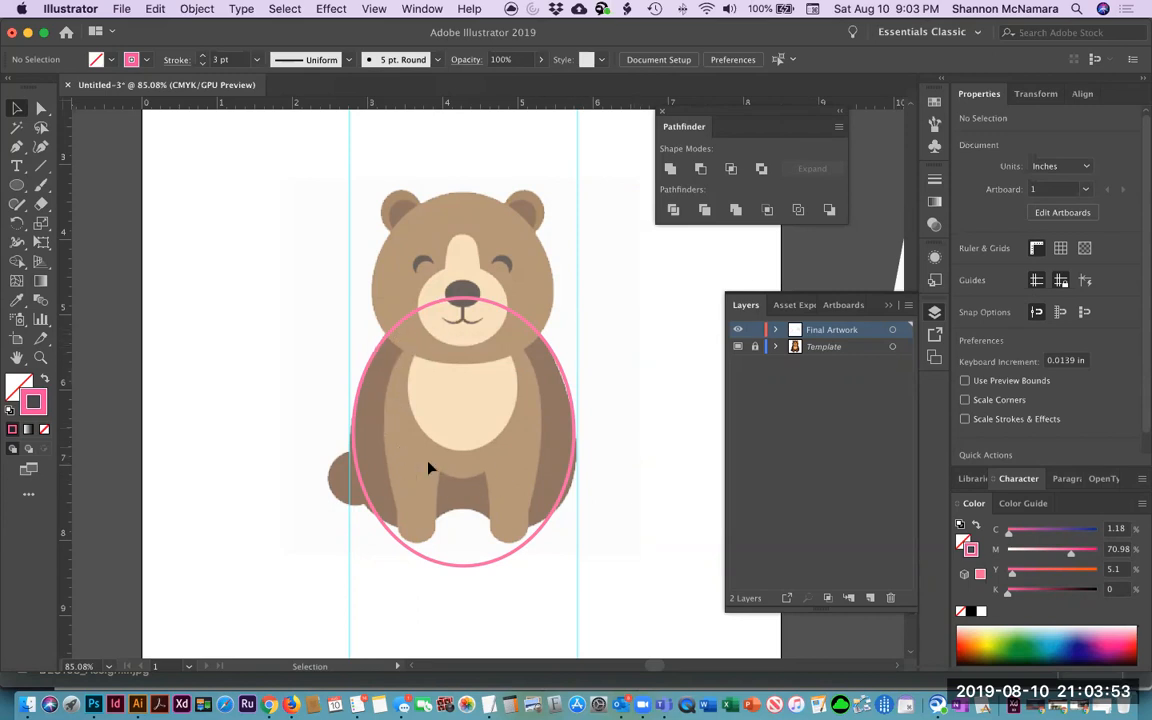
Draw a small circular ellipse about 0.7 in across over the bear's tail and fit it to the tail's outline.
{"action": "left_click", "coordinate": [17, 185]}
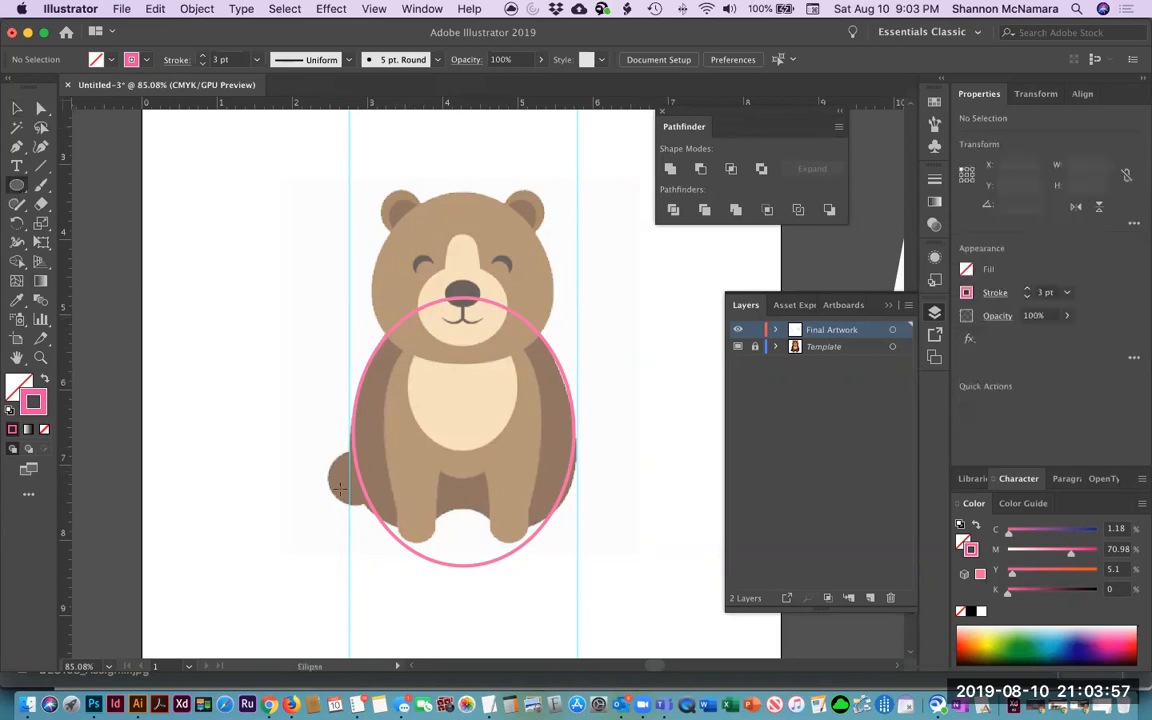
{"action": "left_click_drag", "start_coordinate": [328, 452], "coordinate": [383, 504]}
{"action": "key", "text": "v"}
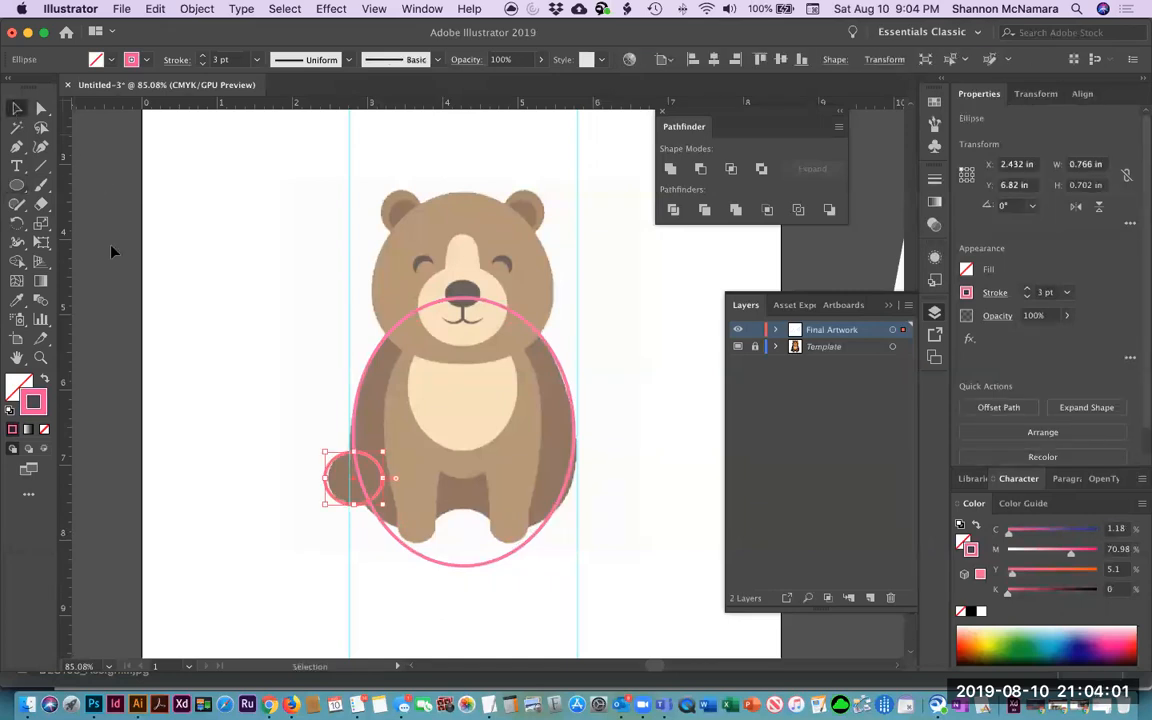
{"action": "left_click_drag", "start_coordinate": [325, 479], "coordinate": [330, 477]}
{"action": "left_click", "coordinate": [209, 367]}
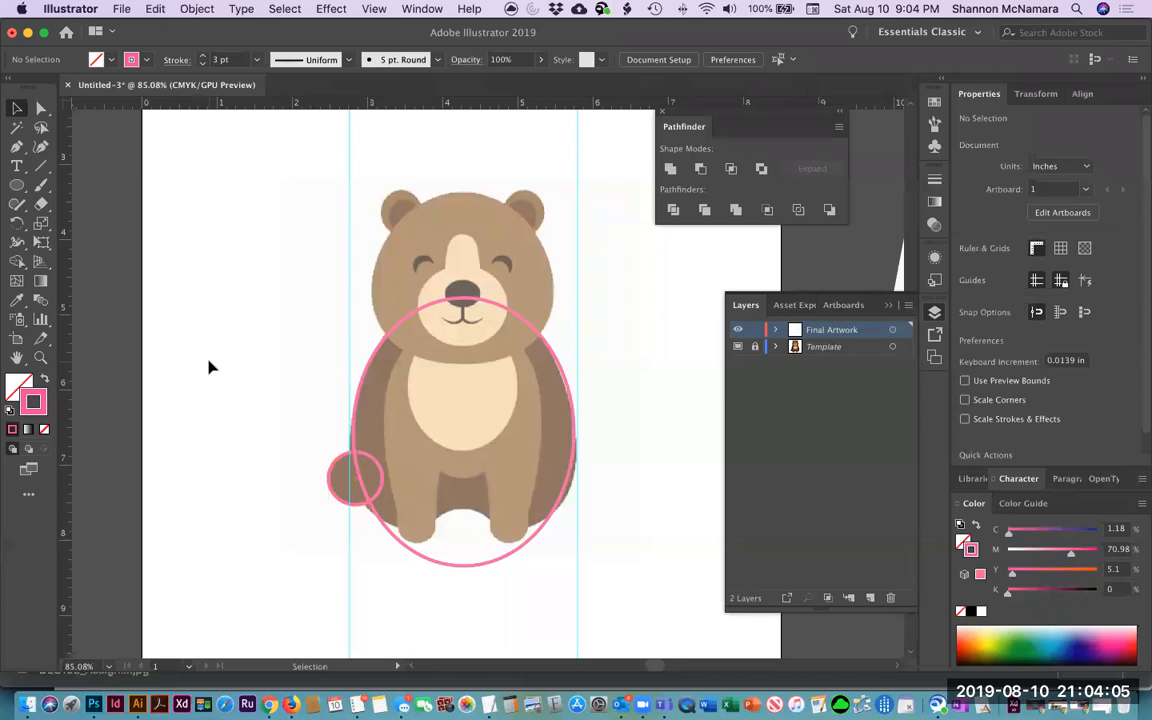
Draw an ellipse about 2.09 in wide around the bear's inner chest and extend it upward to just below the nose.
{"action": "key", "text": "l"}
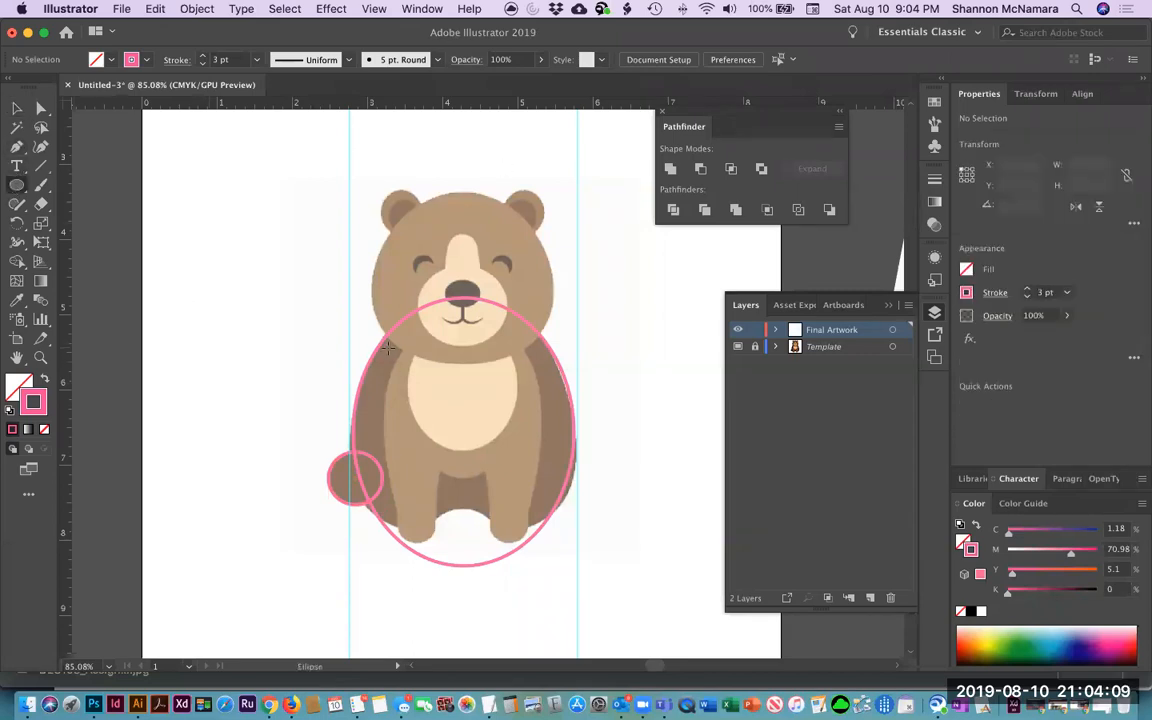
{"action": "left_click_drag", "start_coordinate": [463, 406], "coordinate": [541, 478]}
{"action": "key", "text": "v"}
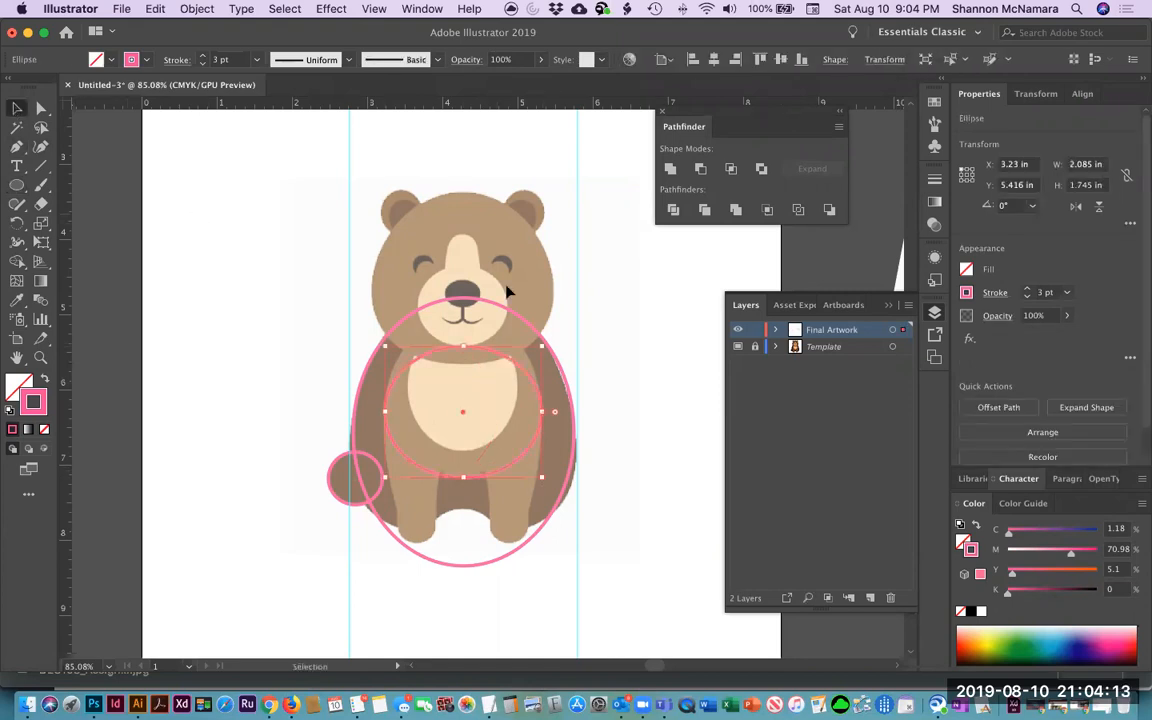
{"action": "mouse_move", "coordinate": [462, 343]}
{"action": "left_mouse_down"}
{"action": "mouse_move", "coordinate": [465, 306]}
{"action": "mouse_move", "coordinate": [466, 322]}
{"action": "left_mouse_up"}
{"action": "left_click_drag", "start_coordinate": [464, 481], "coordinate": [465, 476]}
{"action": "left_click", "coordinate": [604, 327]}
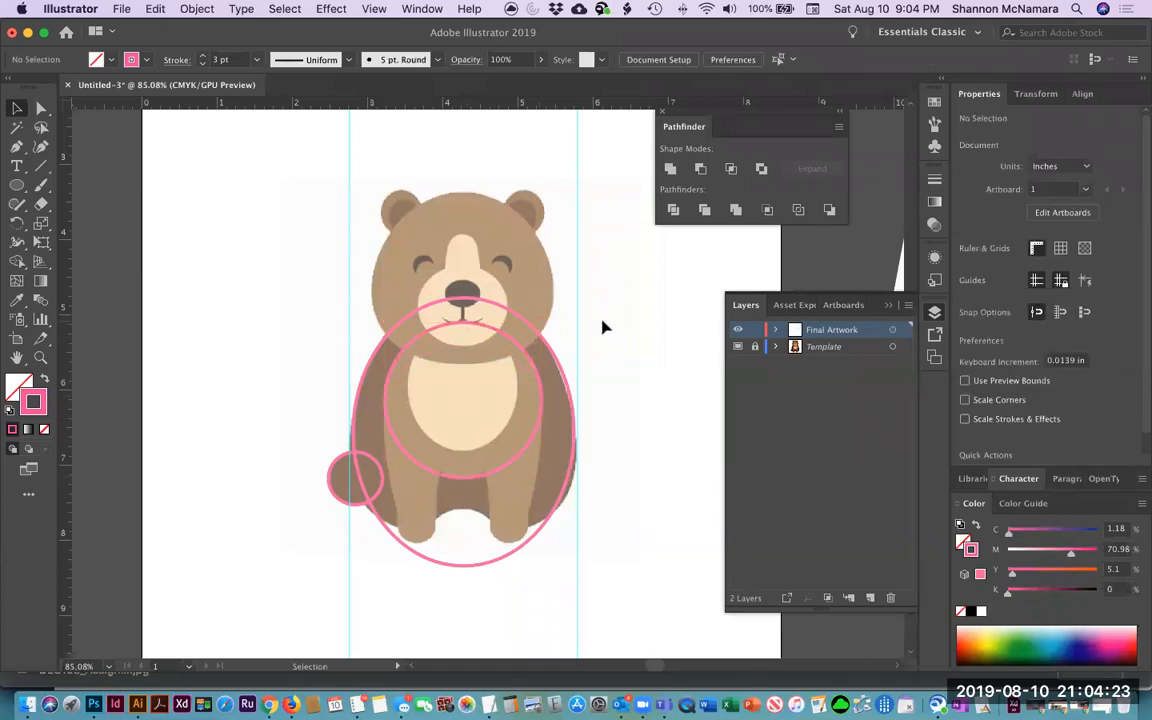
{"action": "left_click", "coordinate": [15, 185]}
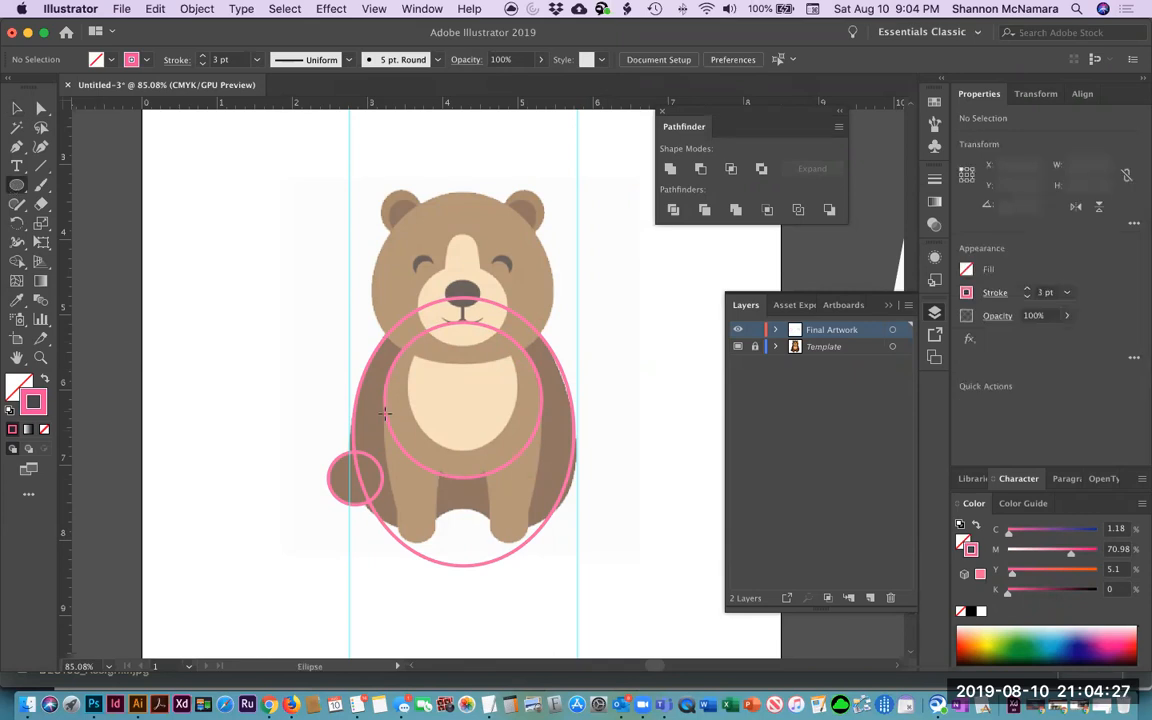
{"action": "left_click_drag", "start_coordinate": [418, 511], "coordinate": [441, 505]}
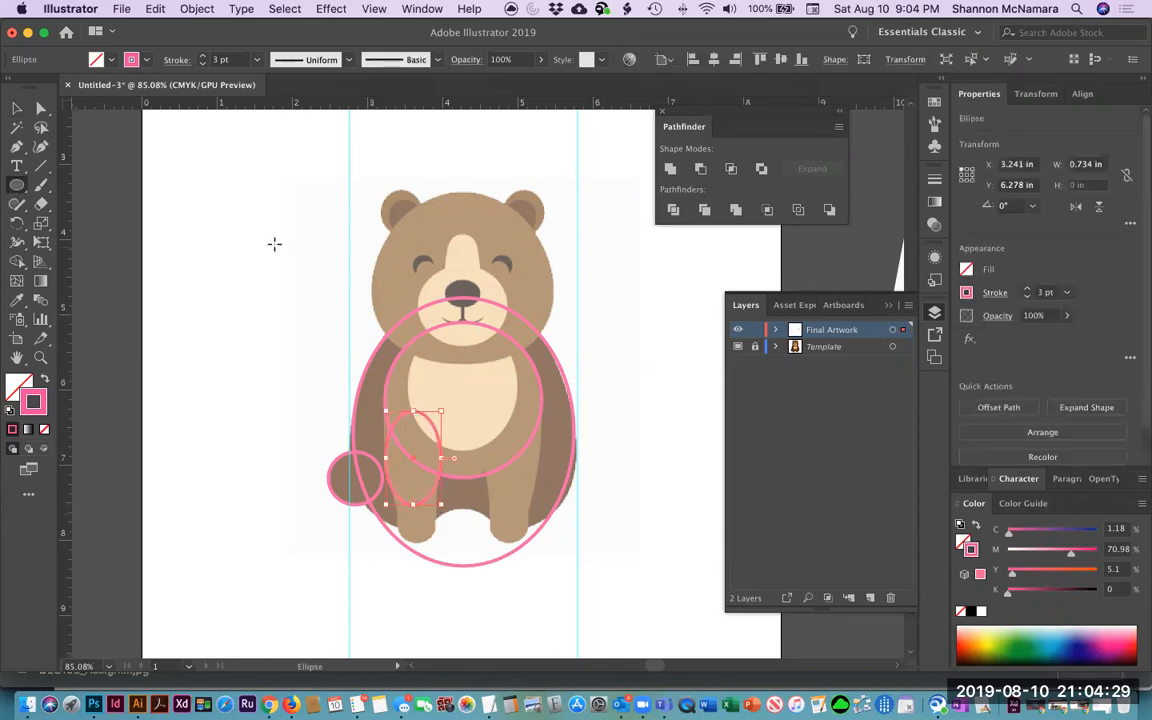
{"action": "key", "text": "v"}
{"action": "left_click_drag", "start_coordinate": [413, 411], "coordinate": [413, 369]}
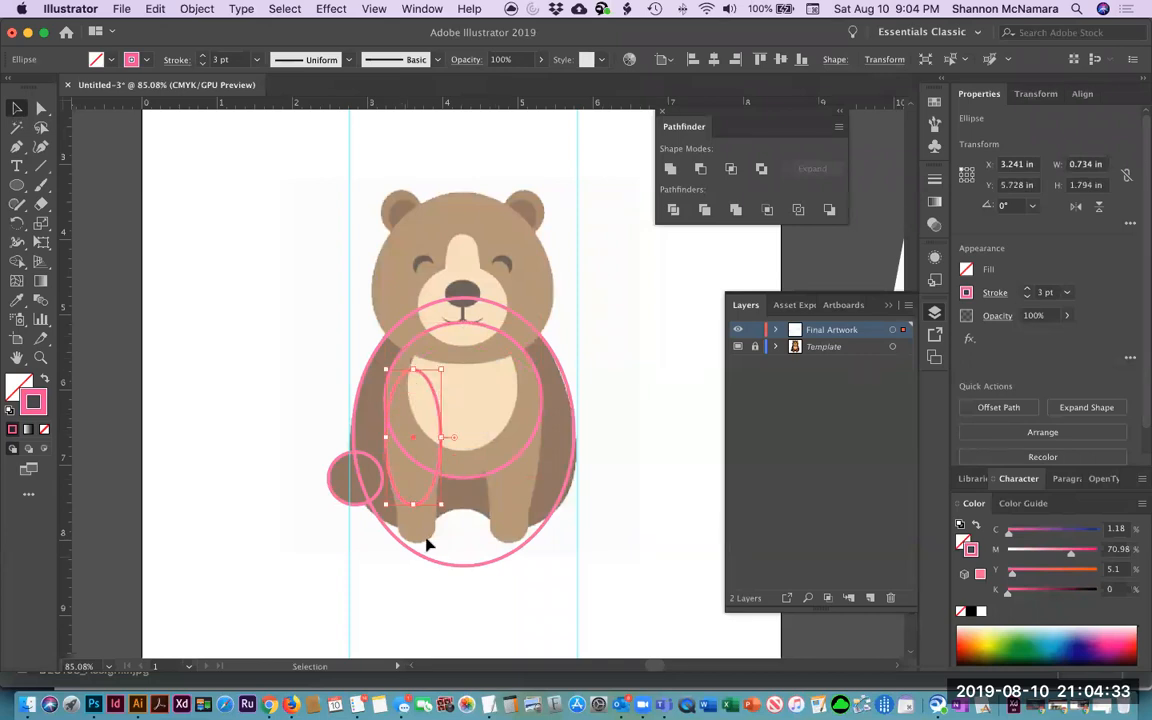
{"action": "left_click_drag", "start_coordinate": [415, 505], "coordinate": [421, 543]}
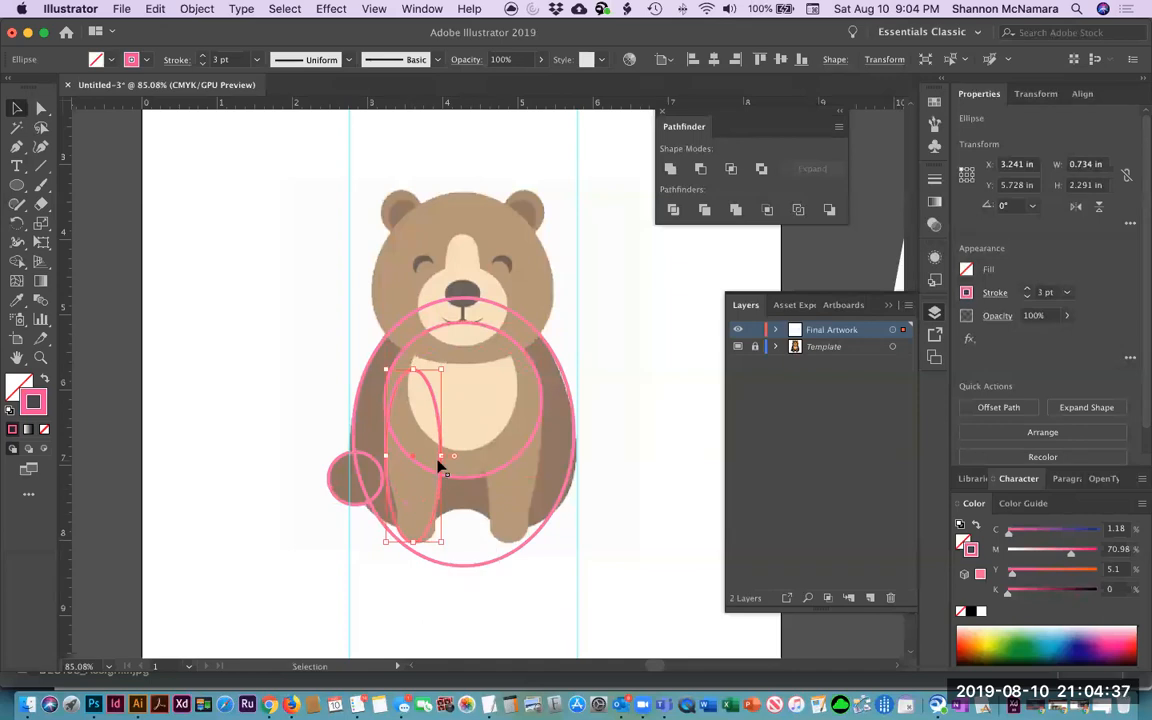
{"action": "key", "text": "Delete"}
Draw a rounded rectangle about 0.51 in wide and 0.45 in high over the paw of the bear's leg nearest the tail.
{"action": "left_click", "coordinate": [16, 186]}
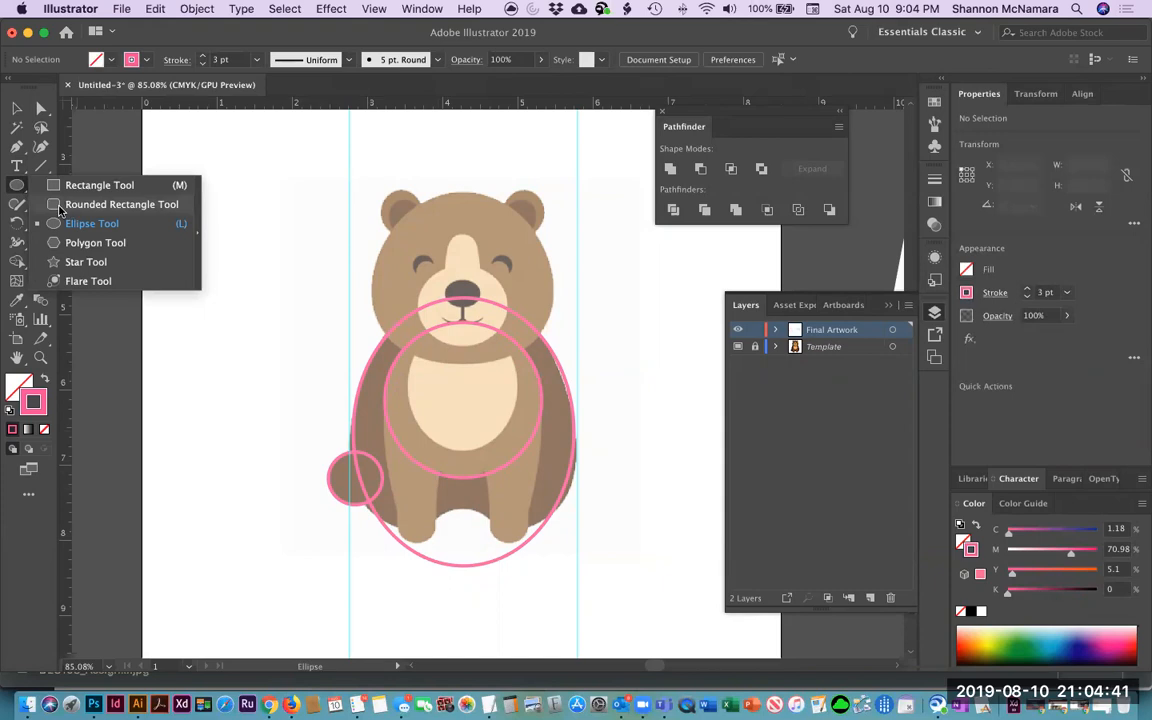
{"action": "left_click", "coordinate": [57, 205]}
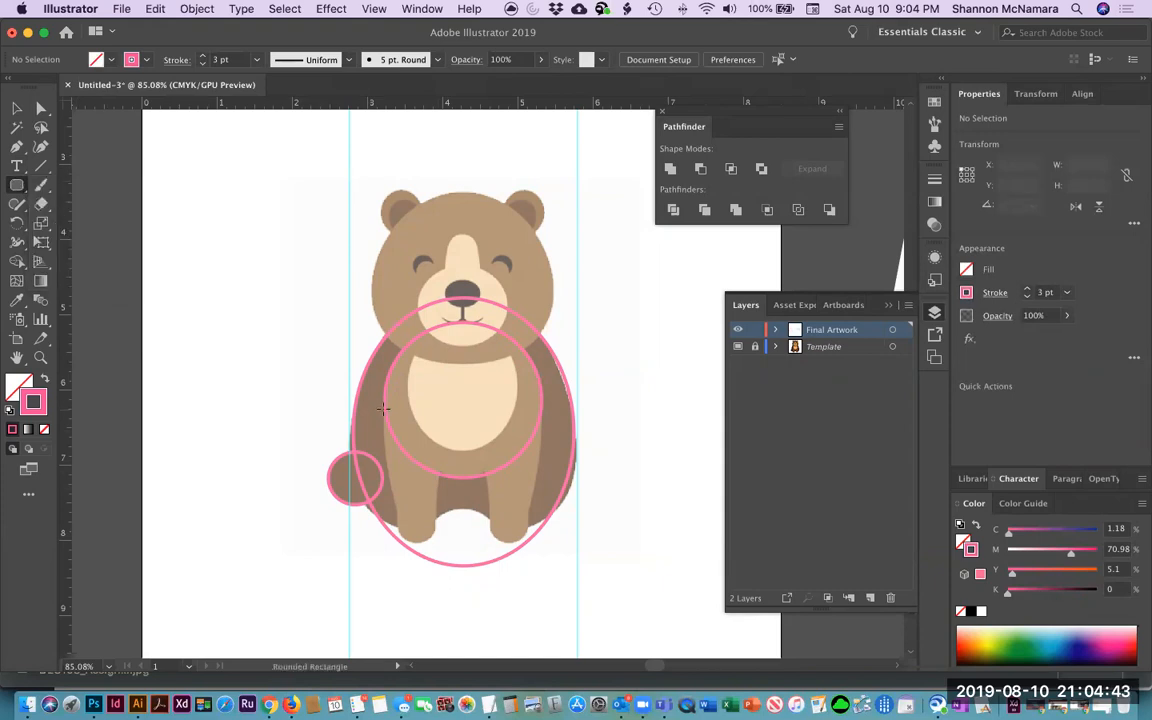
{"action": "left_click_drag", "start_coordinate": [412, 490], "coordinate": [435, 494]}
{"action": "left_click_drag", "start_coordinate": [436, 490], "coordinate": [428, 449]}
{"action": "key", "text": "v"}
{"action": "key", "text": "Delete"}
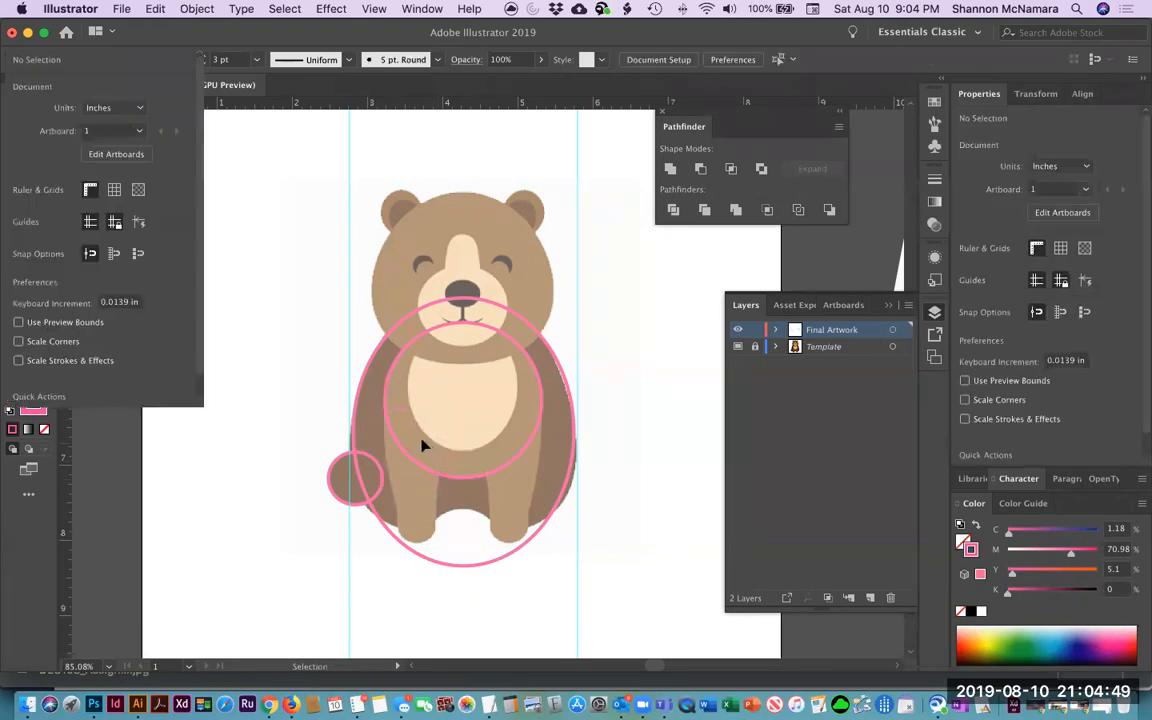
{"action": "key", "text": "m"}
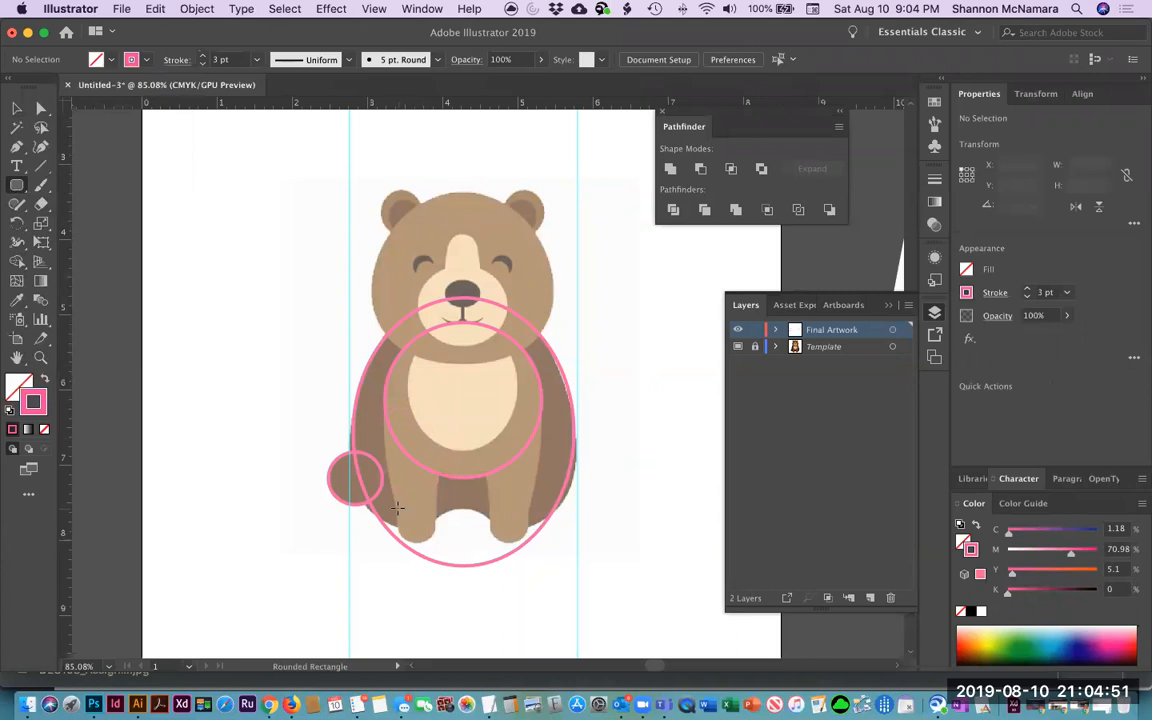
{"action": "left_click_drag", "start_coordinate": [403, 523], "coordinate": [437, 543]}
{"action": "key", "text": "v"}
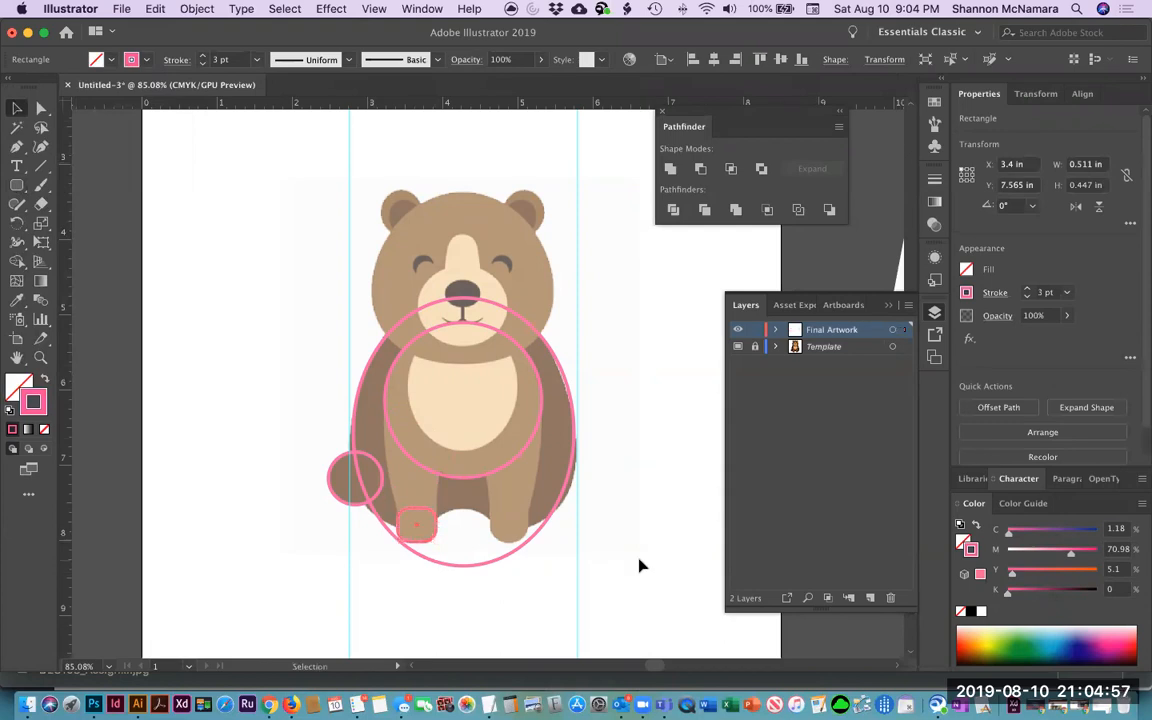
{"action": "left_click", "coordinate": [638, 561]}
{"action": "key", "text": "z"}
{"action": "left_click_drag", "start_coordinate": [354, 343], "coordinate": [501, 612]}
{"action": "left_click_drag", "start_coordinate": [573, 524], "coordinate": [445, 531]}
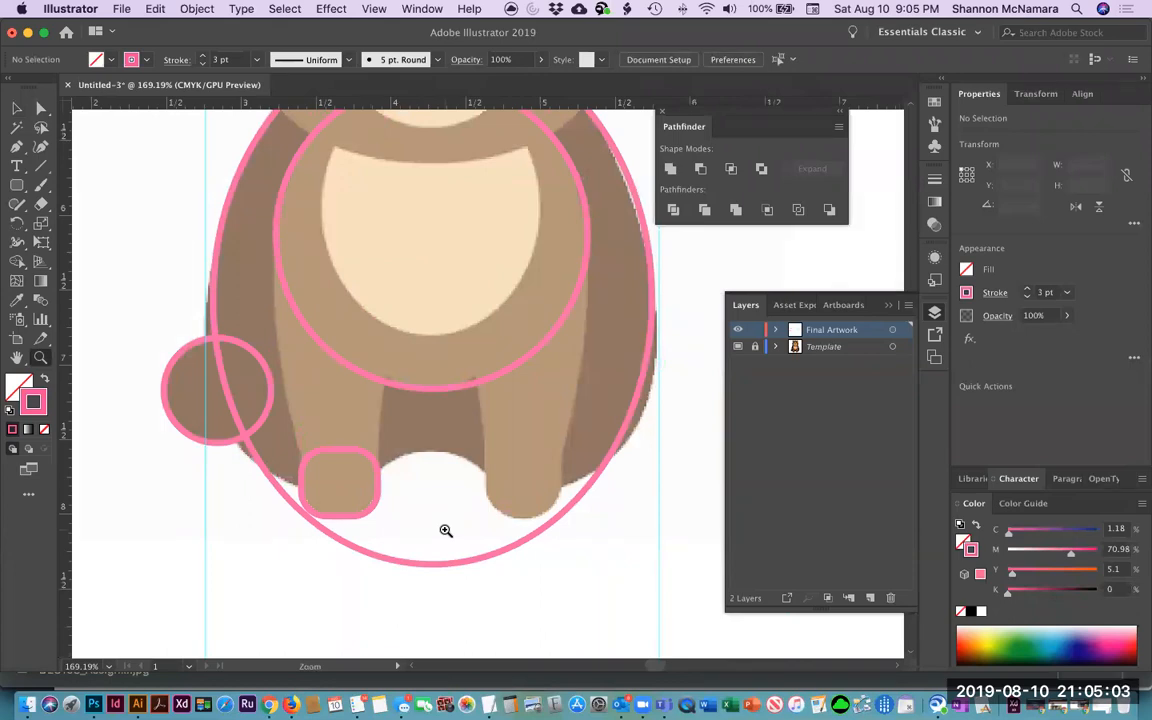
{"action": "key", "text": "v"}
{"action": "left_click", "coordinate": [16, 108]}
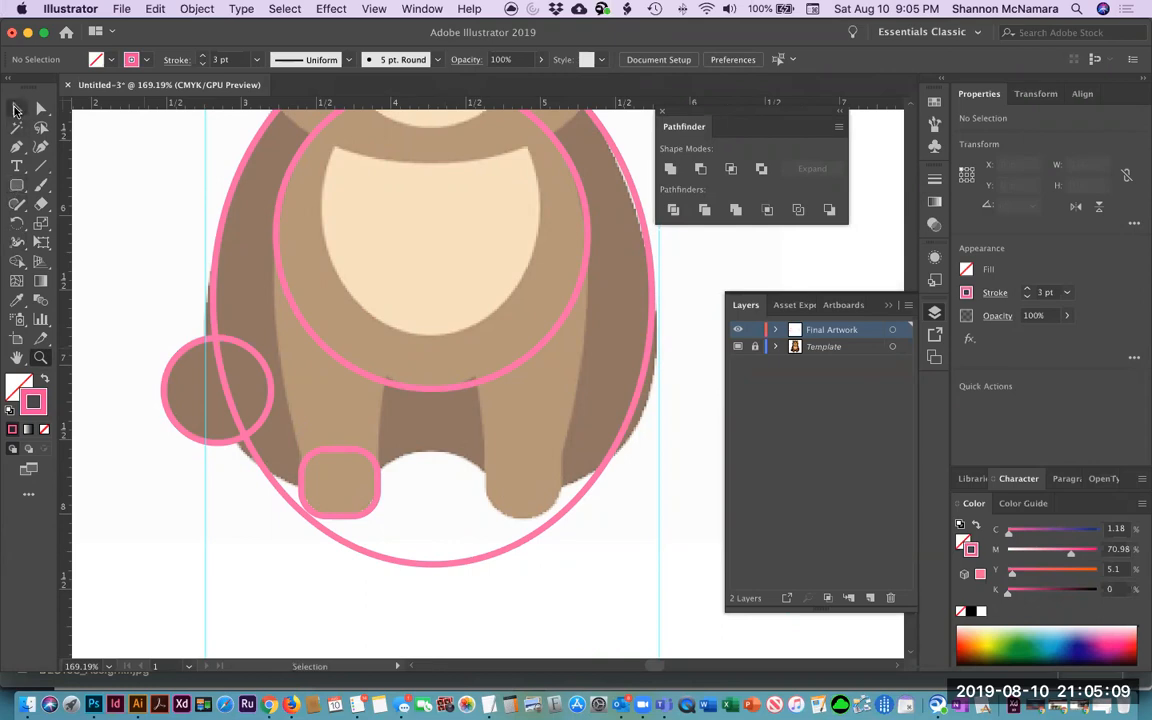
{"action": "left_click", "coordinate": [342, 455]}
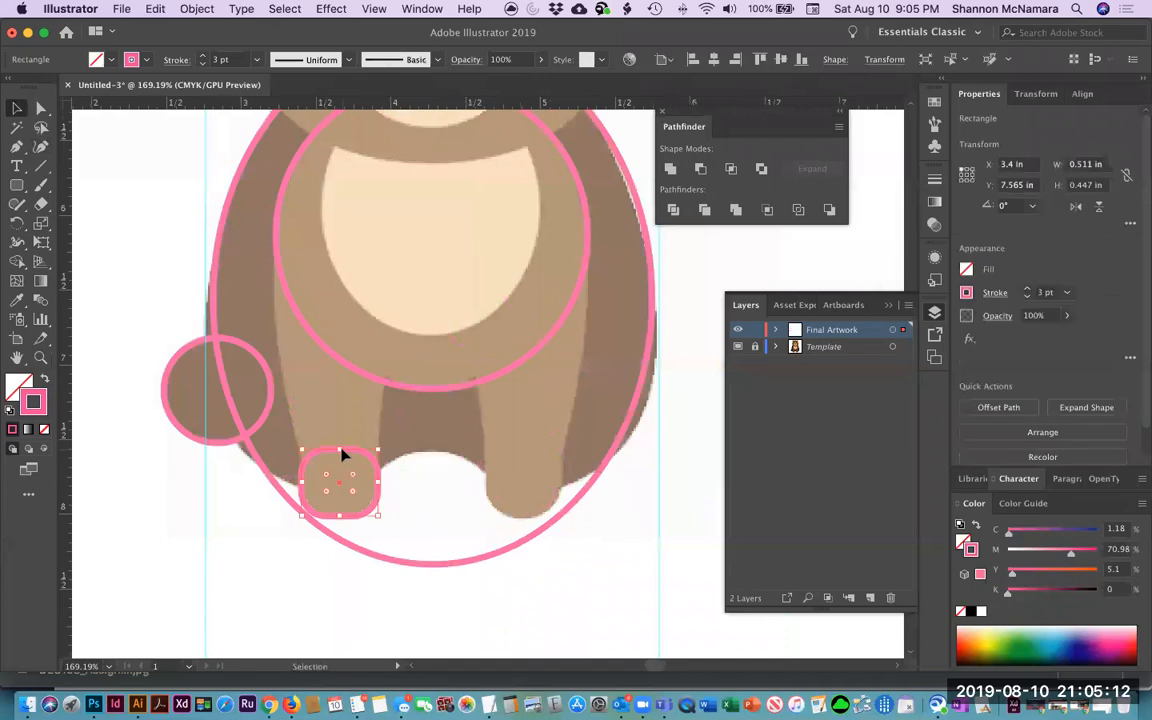
{"action": "left_click", "coordinate": [342, 610]}
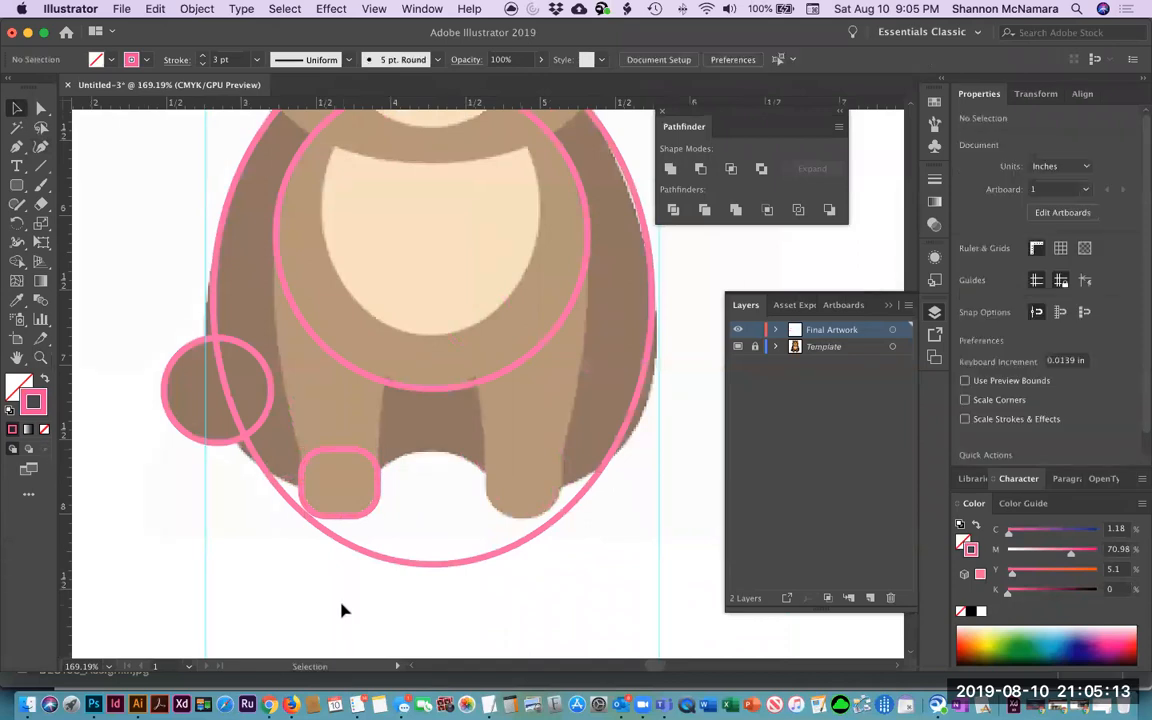
{"action": "left_click", "coordinate": [16, 185]}
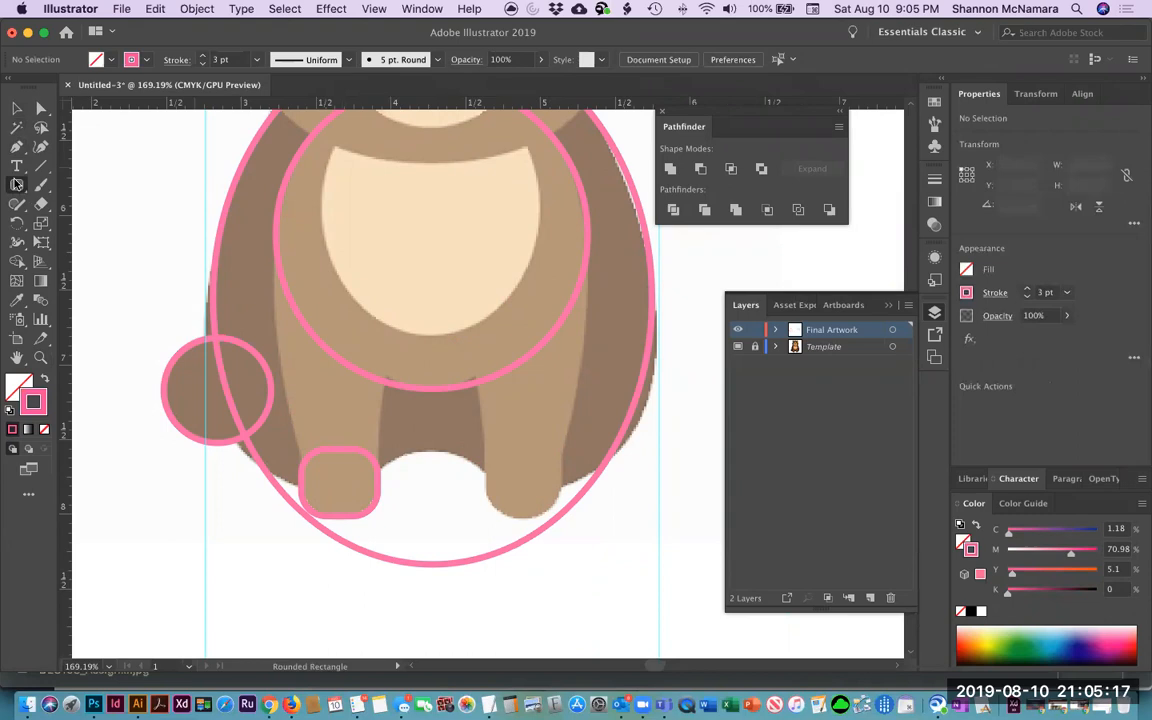
{"action": "left_click", "coordinate": [18, 185]}
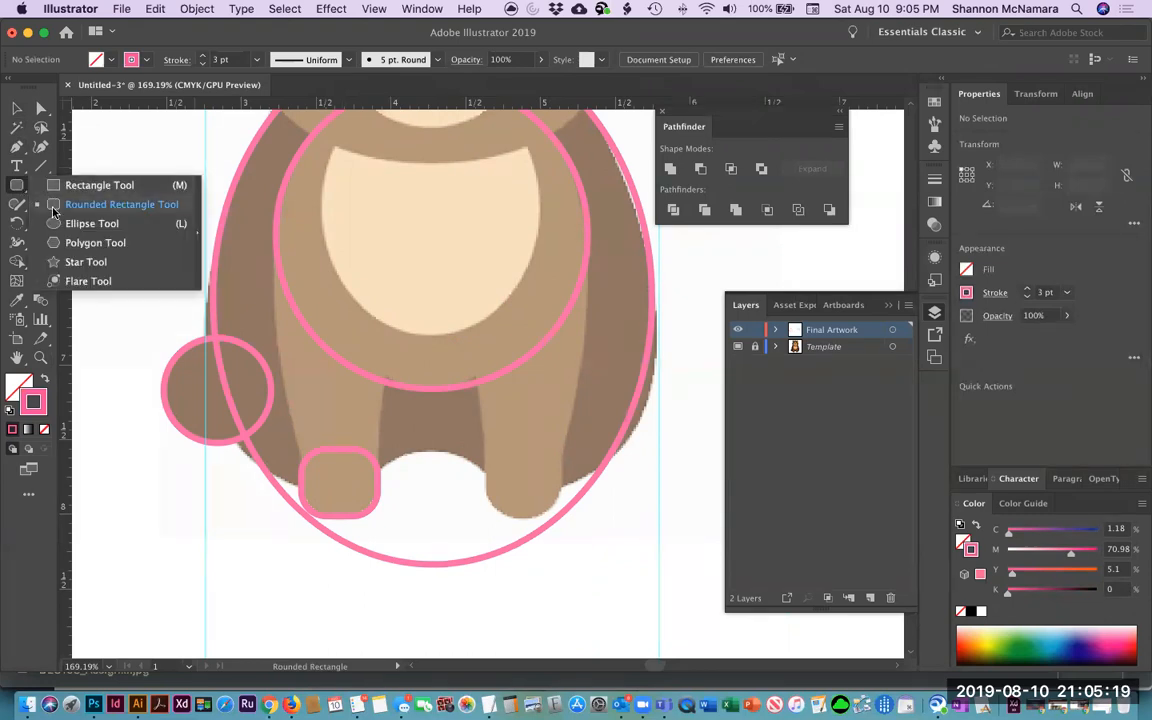
{"action": "left_click", "coordinate": [53, 224]}
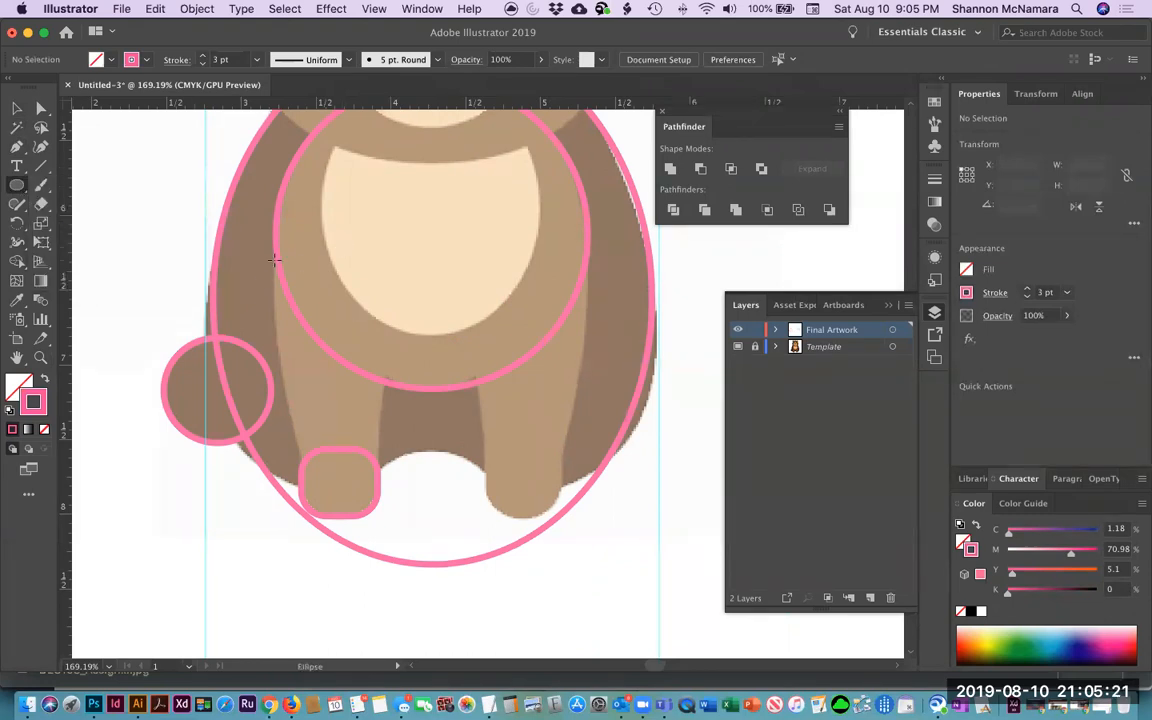
{"action": "left_click_drag", "start_coordinate": [362, 458], "coordinate": [364, 466]}
{"action": "key", "text": "v"}
{"action": "left_click_drag", "start_coordinate": [318, 259], "coordinate": [320, 195]}
{"action": "left_click_drag", "start_coordinate": [365, 331], "coordinate": [389, 335]}
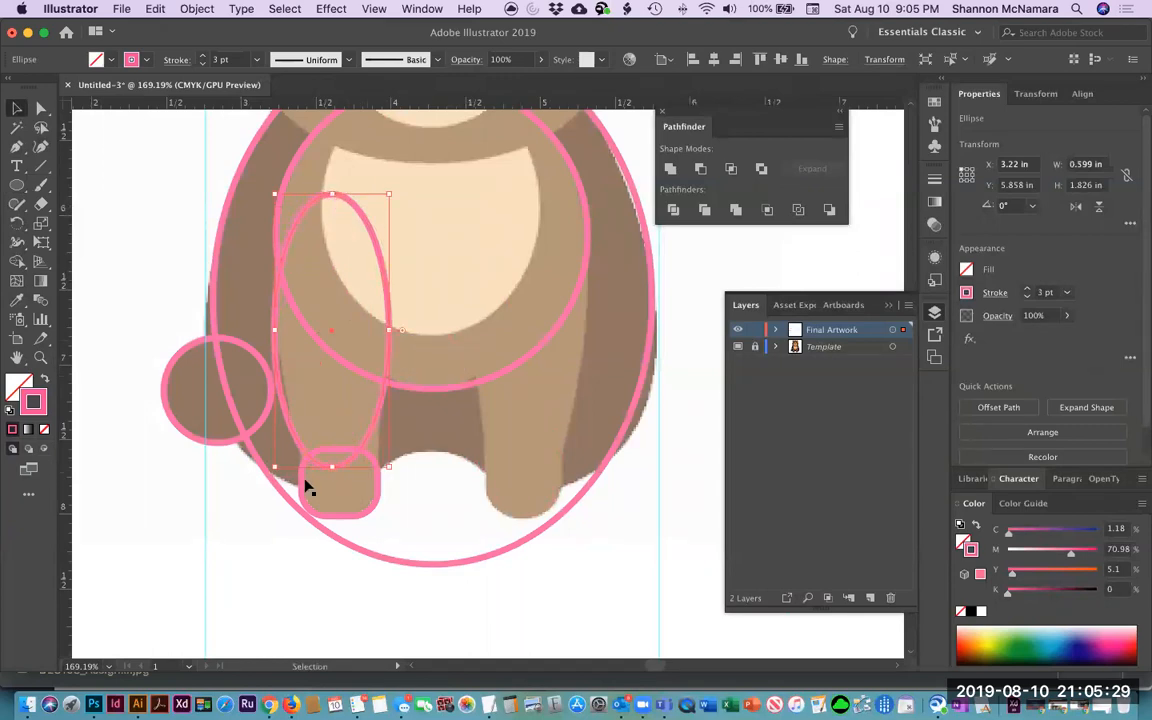
{"action": "left_click_drag", "start_coordinate": [332, 466], "coordinate": [332, 488]}
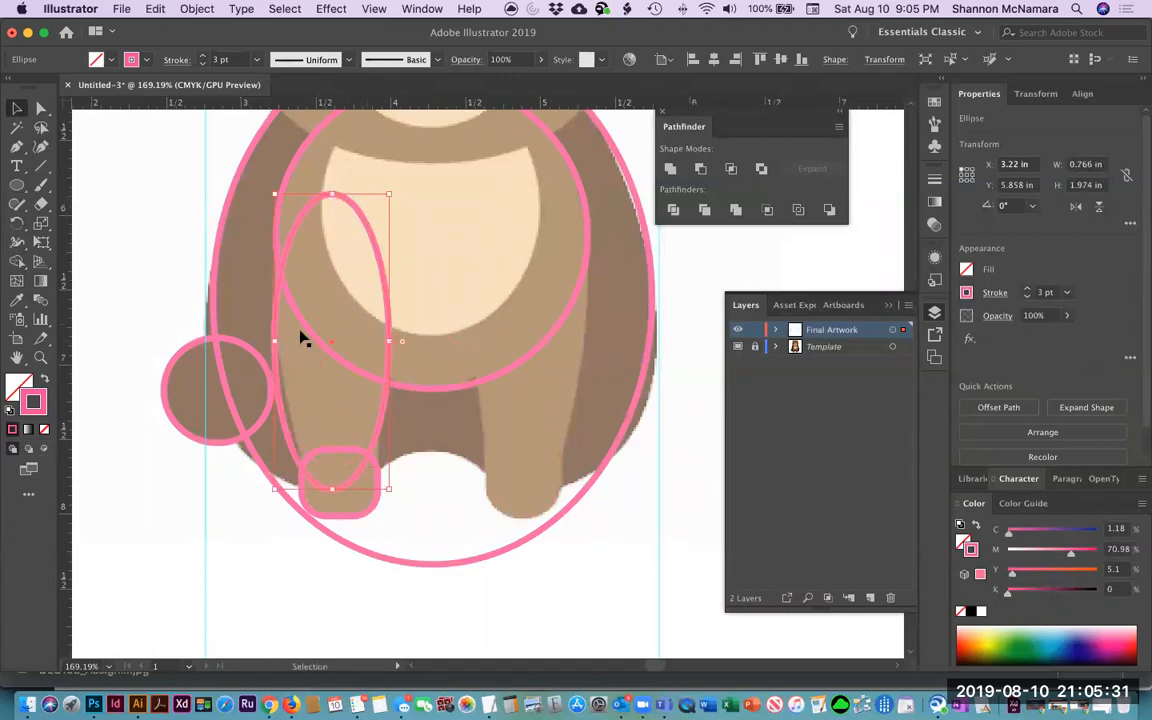
{"action": "left_click_drag", "start_coordinate": [274, 341], "coordinate": [283, 341]}
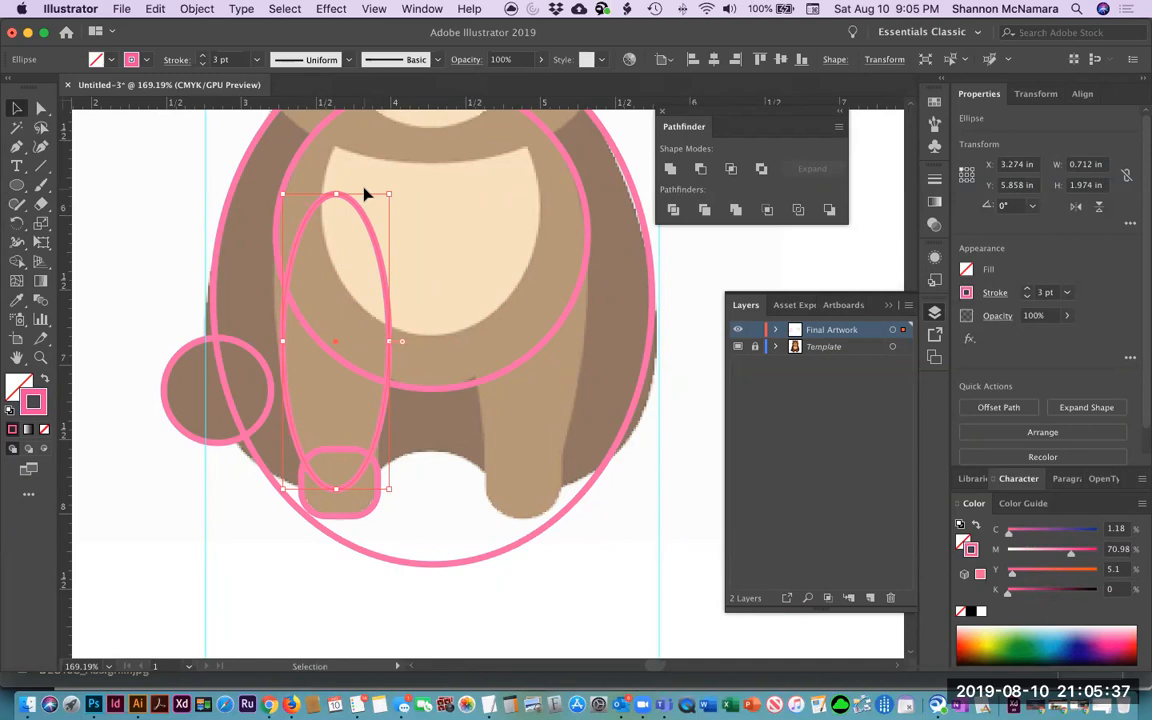
{"action": "key", "text": "Delete"}
Draw a rounded rectangle about 0.69 in wide and 1.54 in high over the leg above the traced paw and fully round its corners.
{"action": "left_click", "coordinate": [22, 187]}
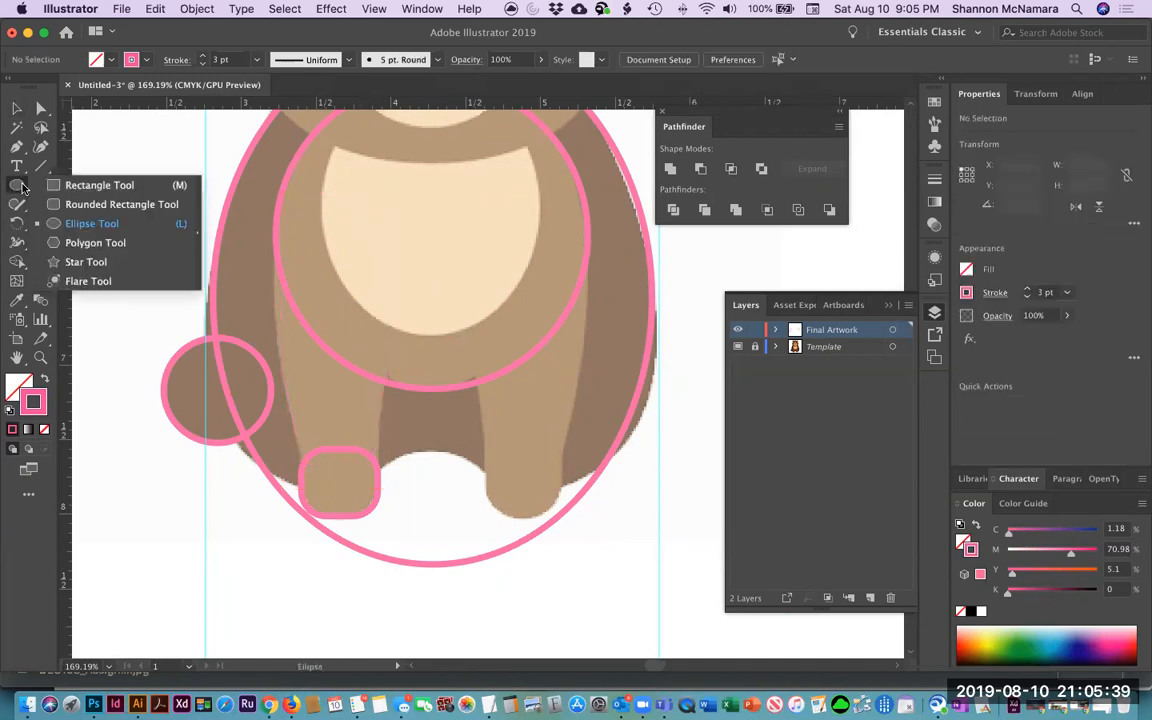
{"action": "left_click", "coordinate": [121, 204]}
{"action": "left_click_drag", "start_coordinate": [275, 254], "coordinate": [306, 385]}
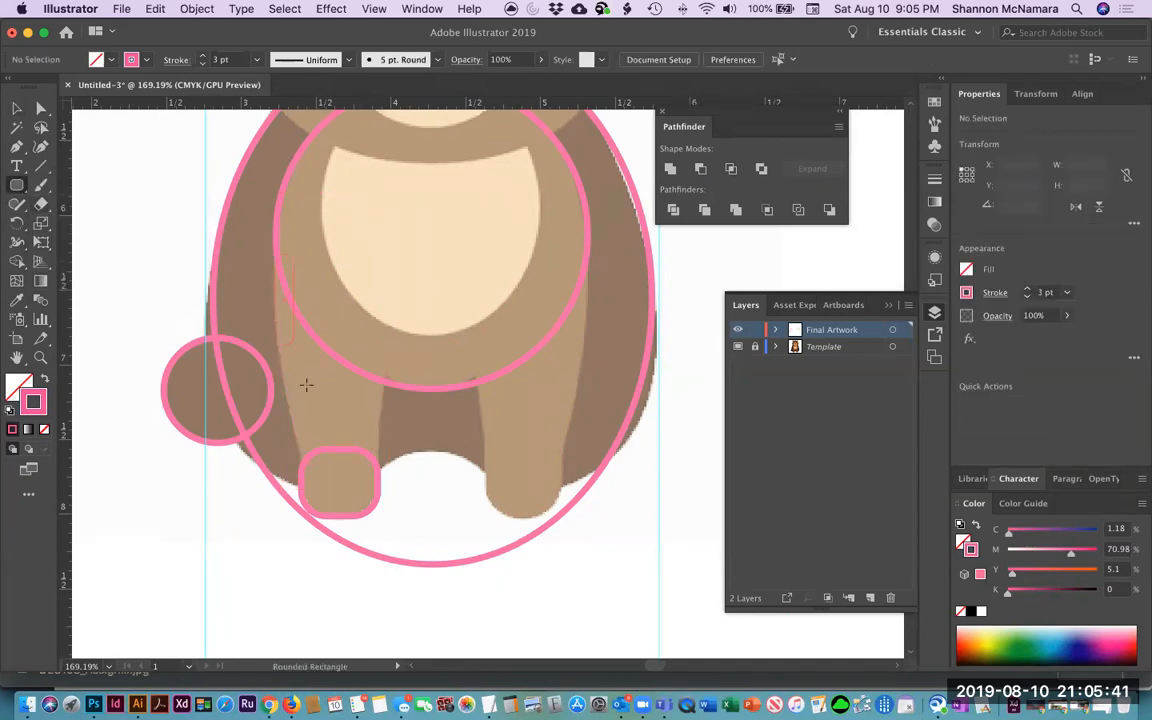
{"action": "left_click_drag", "start_coordinate": [332, 428], "coordinate": [378, 484]}
{"action": "key", "text": "v"}
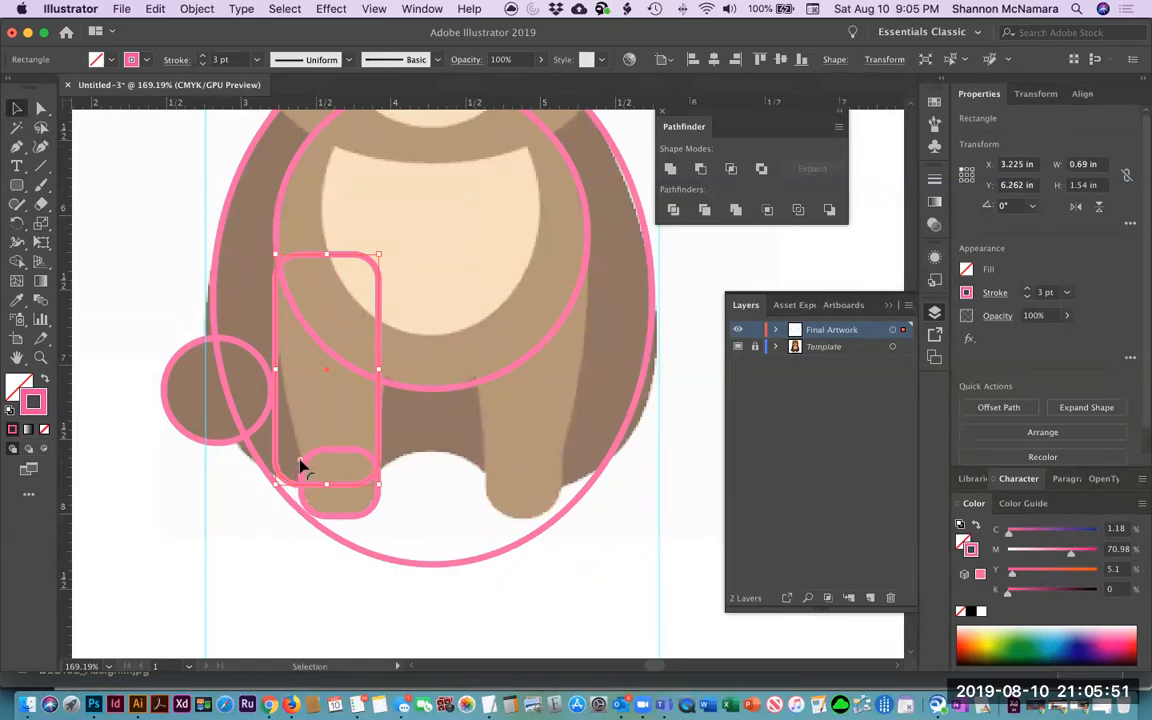
{"action": "left_click_drag", "start_coordinate": [300, 464], "coordinate": [348, 423]}
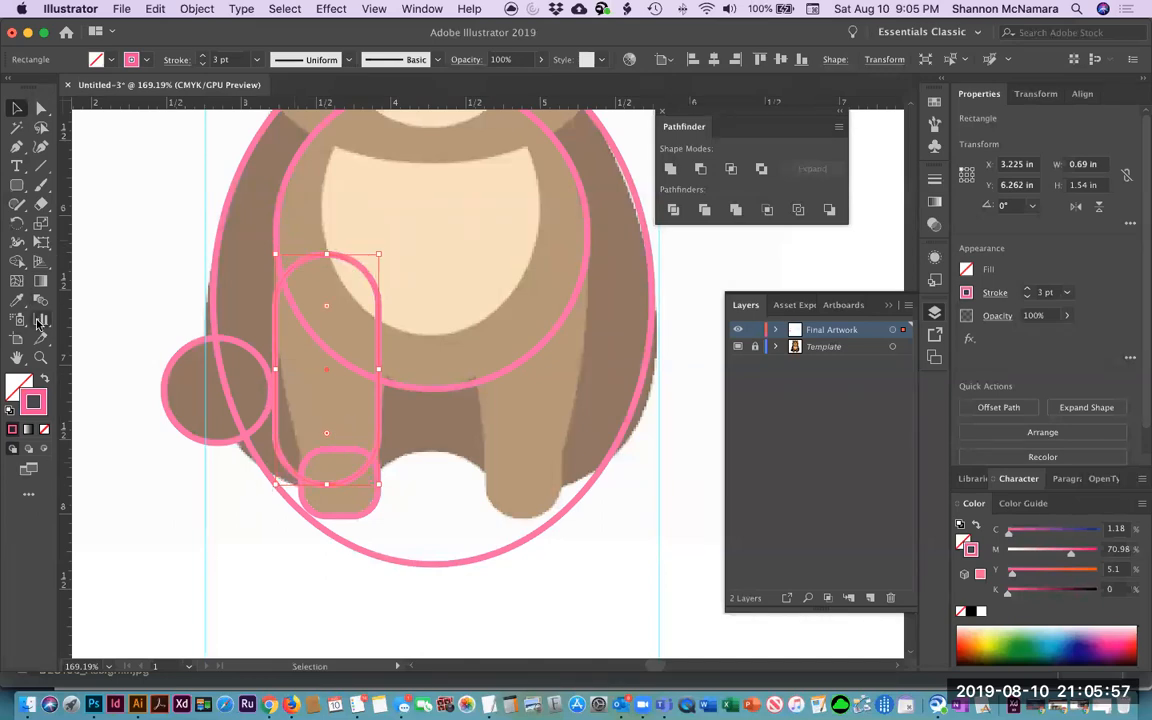
Rotate the leg's rounded rectangle about 6.73°, narrow it to the leg's outline and extend it upward to about 1.86 in high.
{"action": "key", "text": "e"}
{"action": "left_click_drag", "start_coordinate": [217, 516], "coordinate": [236, 528]}
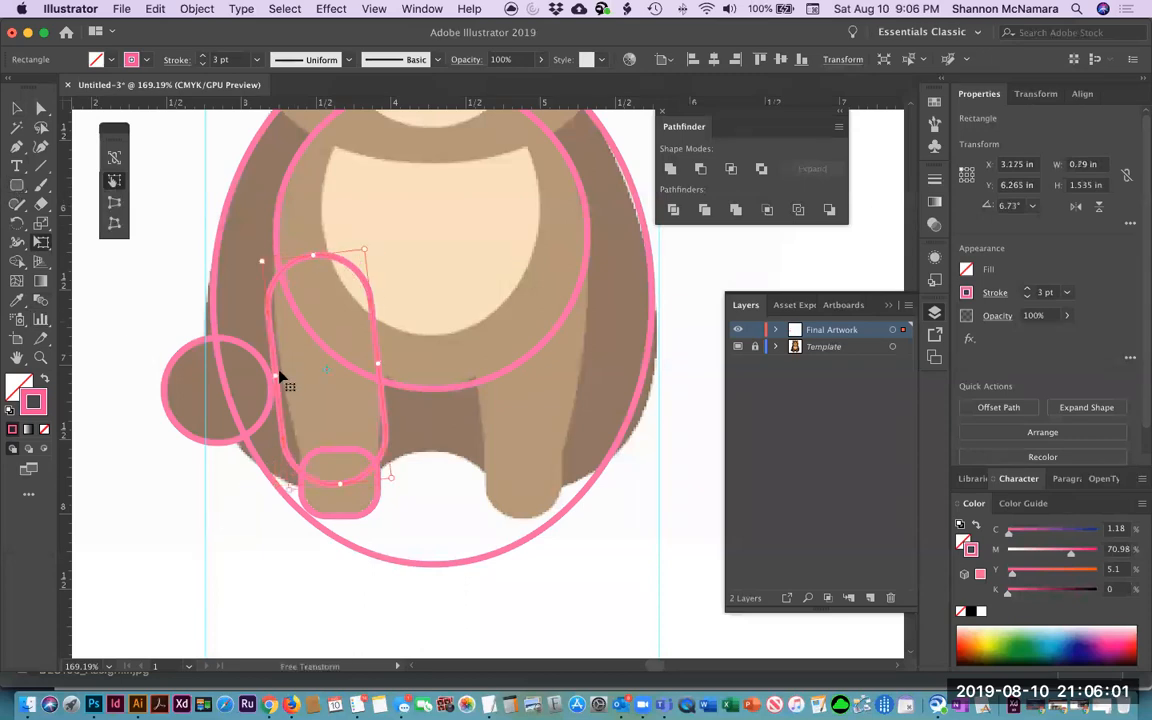
{"action": "left_click_drag", "start_coordinate": [276, 372], "coordinate": [287, 372]}
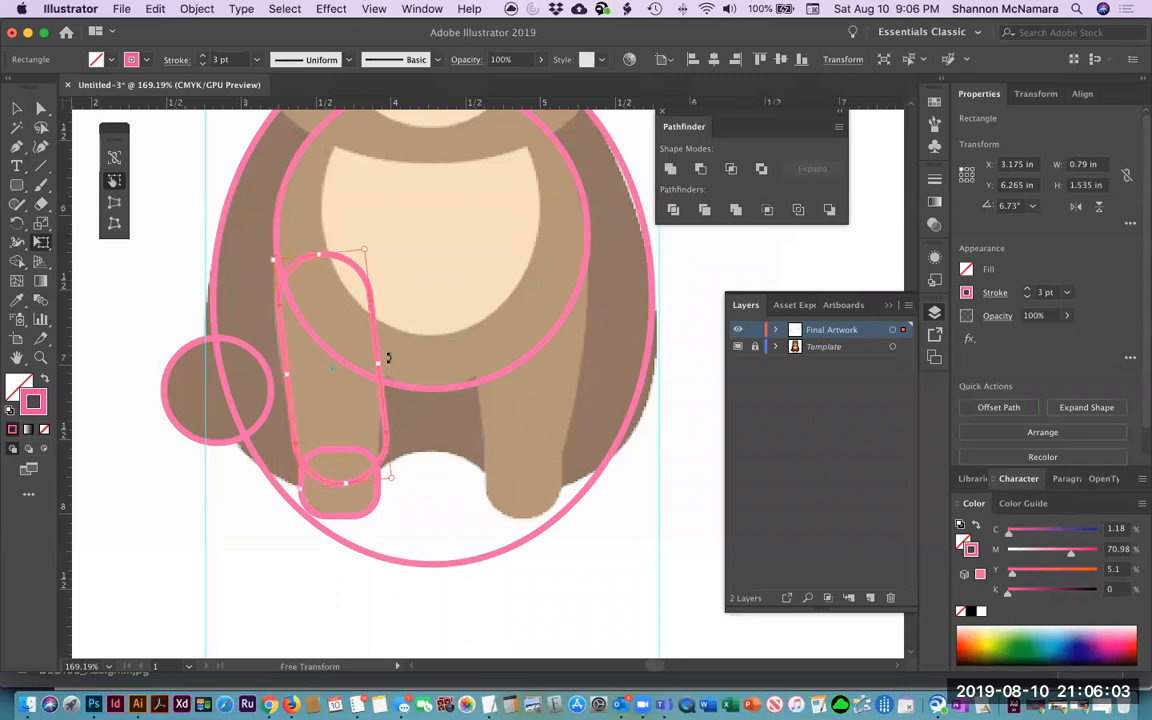
{"action": "left_click_drag", "start_coordinate": [380, 363], "coordinate": [369, 365]}
{"action": "left_click_drag", "start_coordinate": [310, 255], "coordinate": [310, 228]}
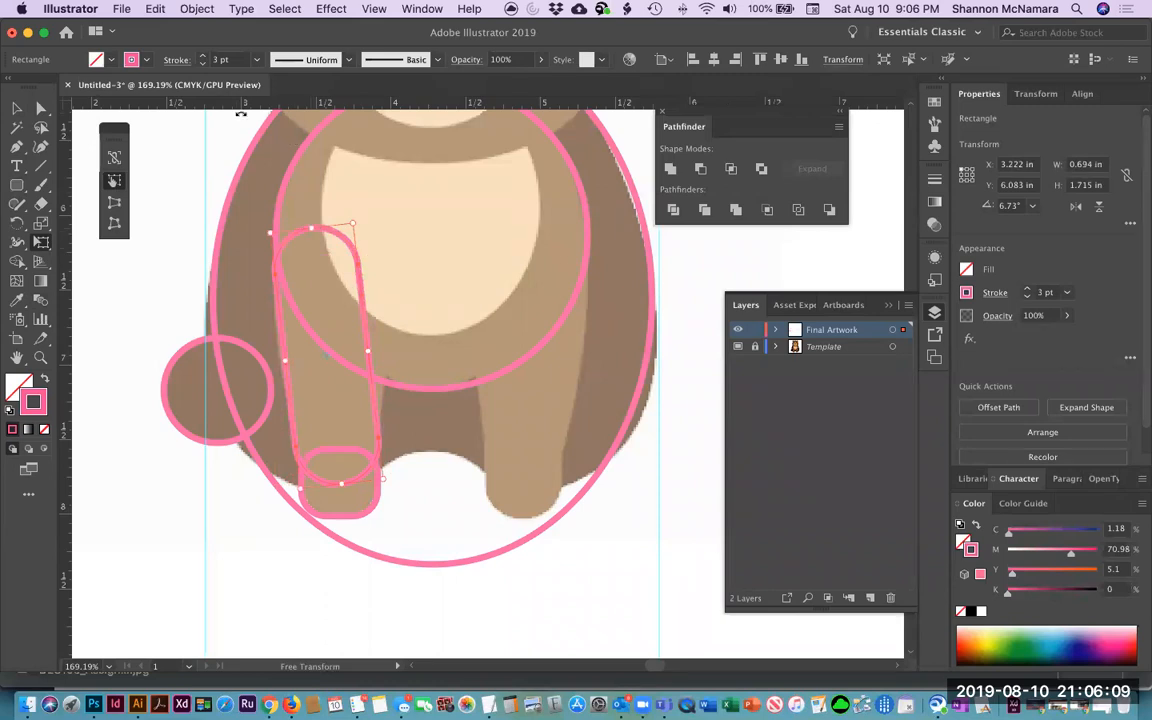
{"action": "key", "text": "v"}
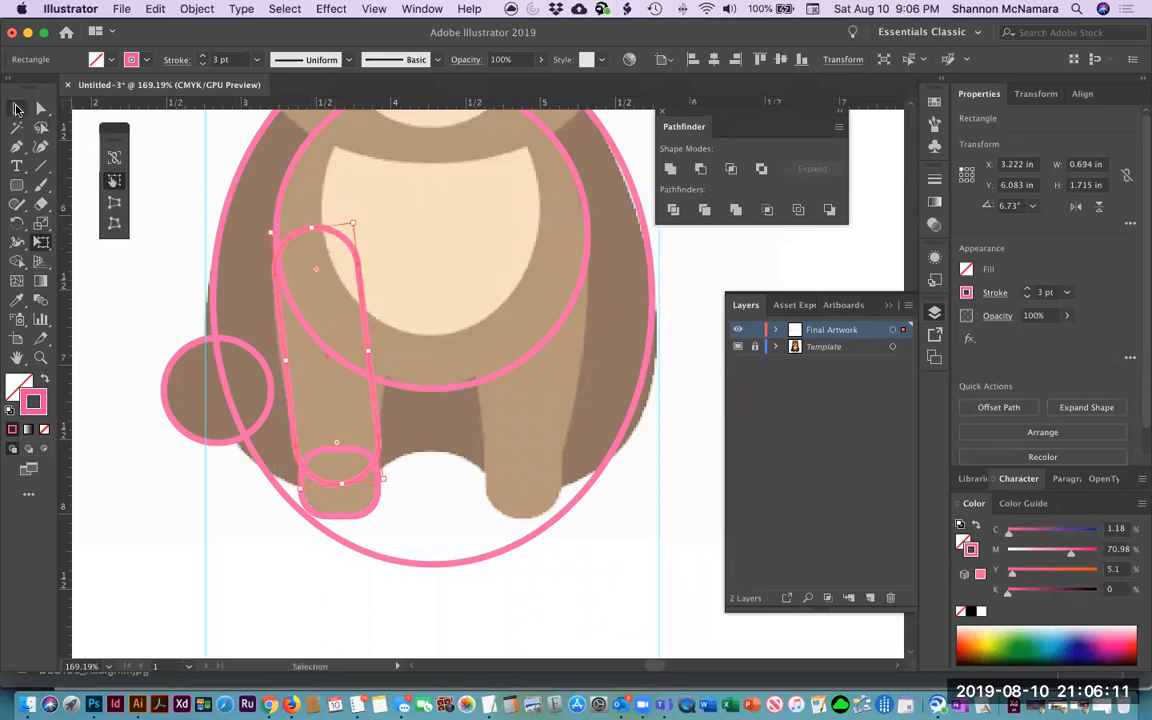
{"action": "left_click", "coordinate": [151, 236]}
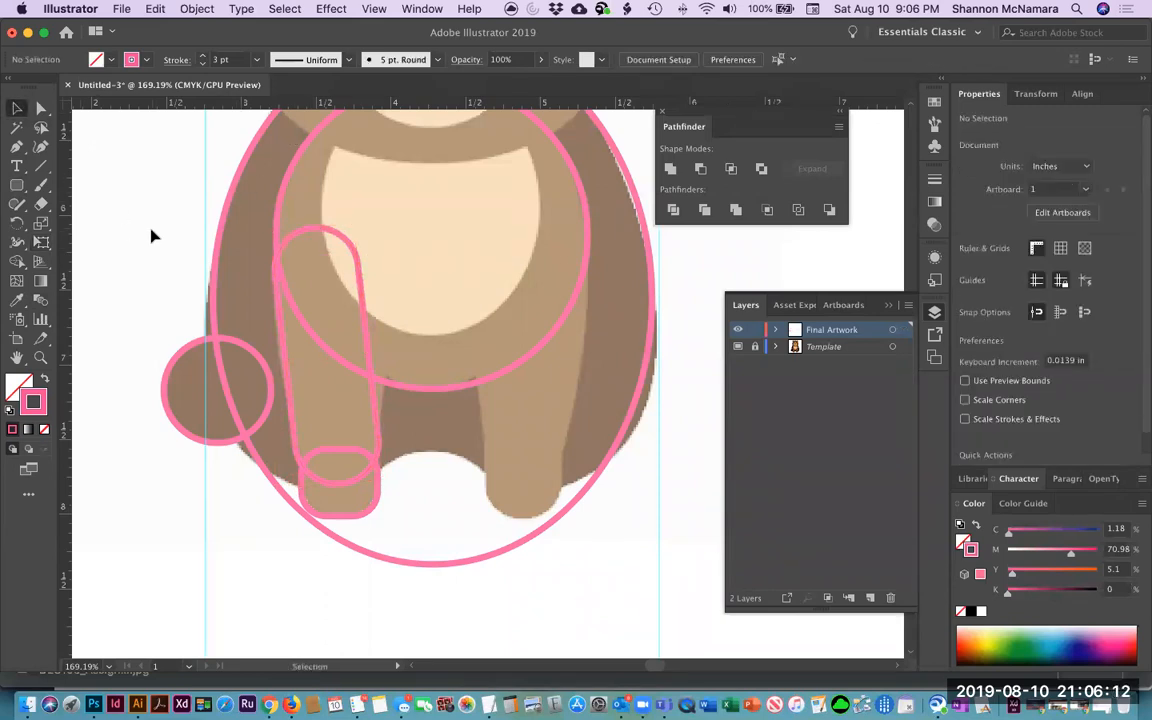
{"action": "left_click", "coordinate": [312, 231]}
{"action": "left_click_drag", "start_coordinate": [309, 231], "coordinate": [308, 206]}
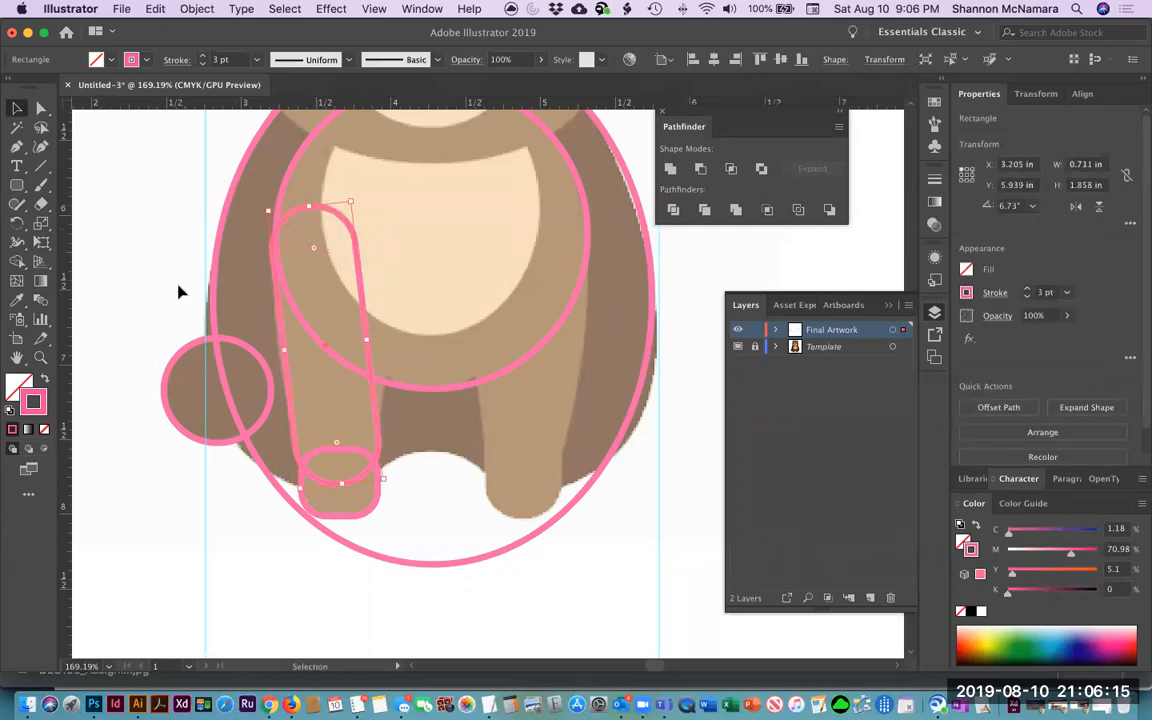
{"action": "left_click_drag", "start_coordinate": [285, 350], "coordinate": [288, 352]}
{"action": "left_click", "coordinate": [116, 269]}
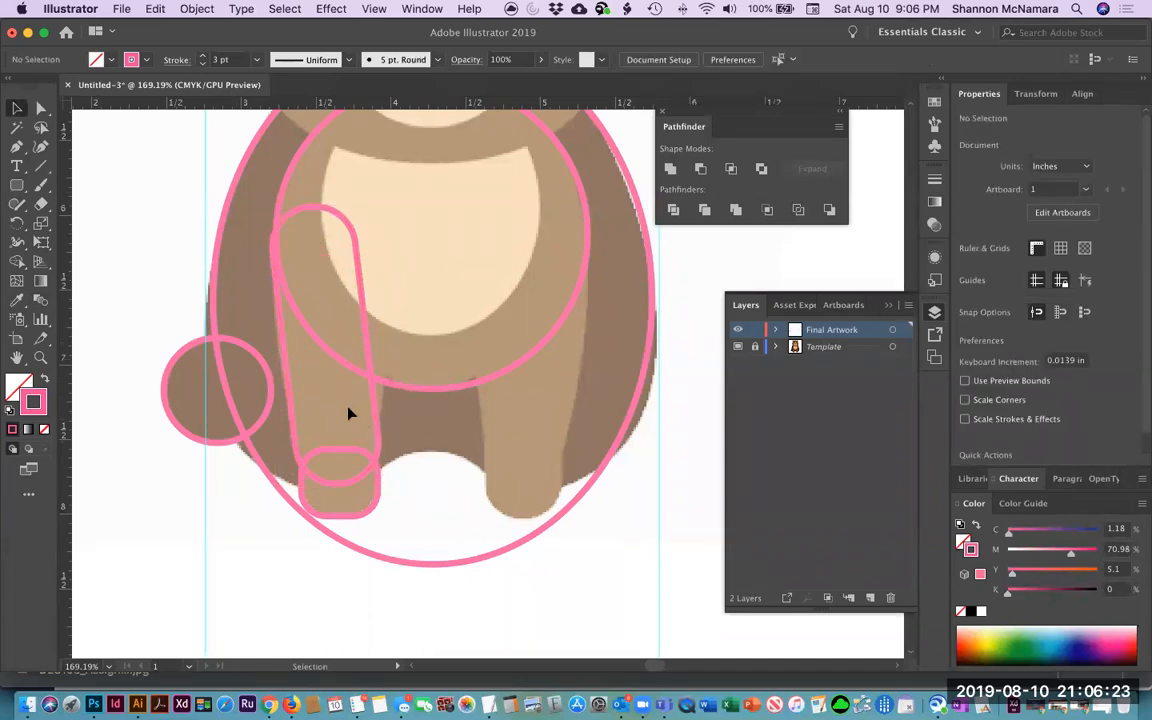
Draw a narrow rounded rectangle along the traced leg's inner edge, tilt it and stretch it to about 0.38 in wide and 0.89 in high.
{"action": "left_click", "coordinate": [16, 185]}
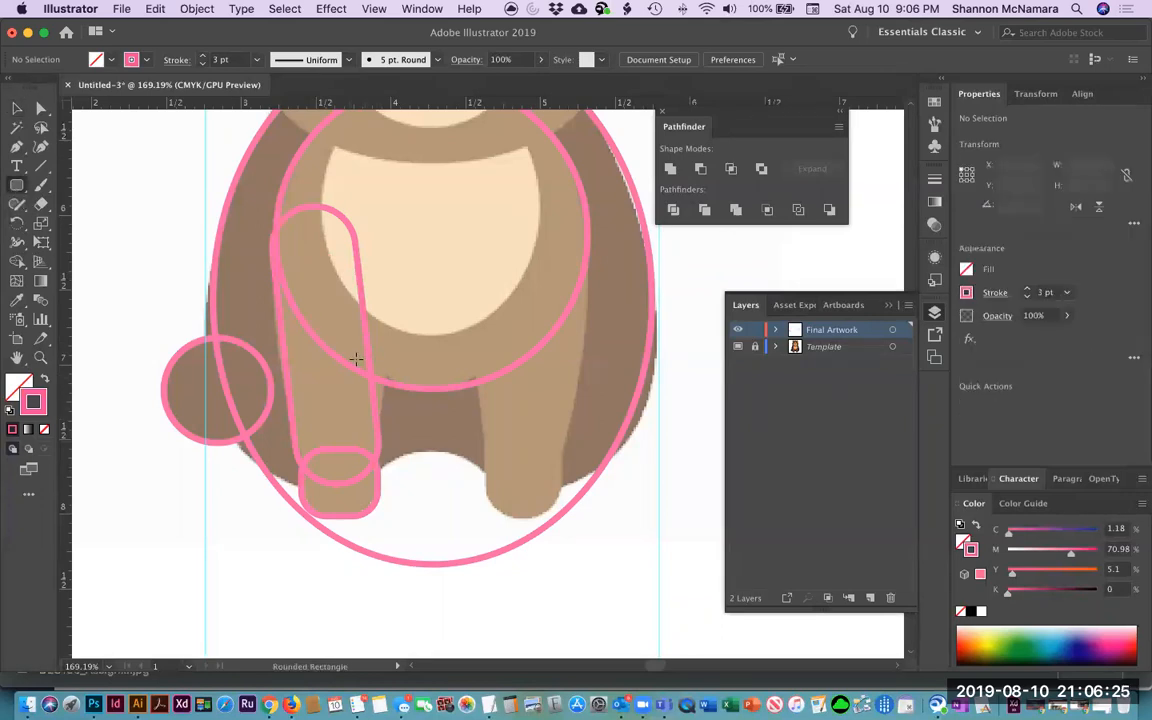
{"action": "left_click_drag", "start_coordinate": [378, 429], "coordinate": [404, 373]}
{"action": "key", "text": "e"}
{"action": "left_click", "coordinate": [16, 108]}
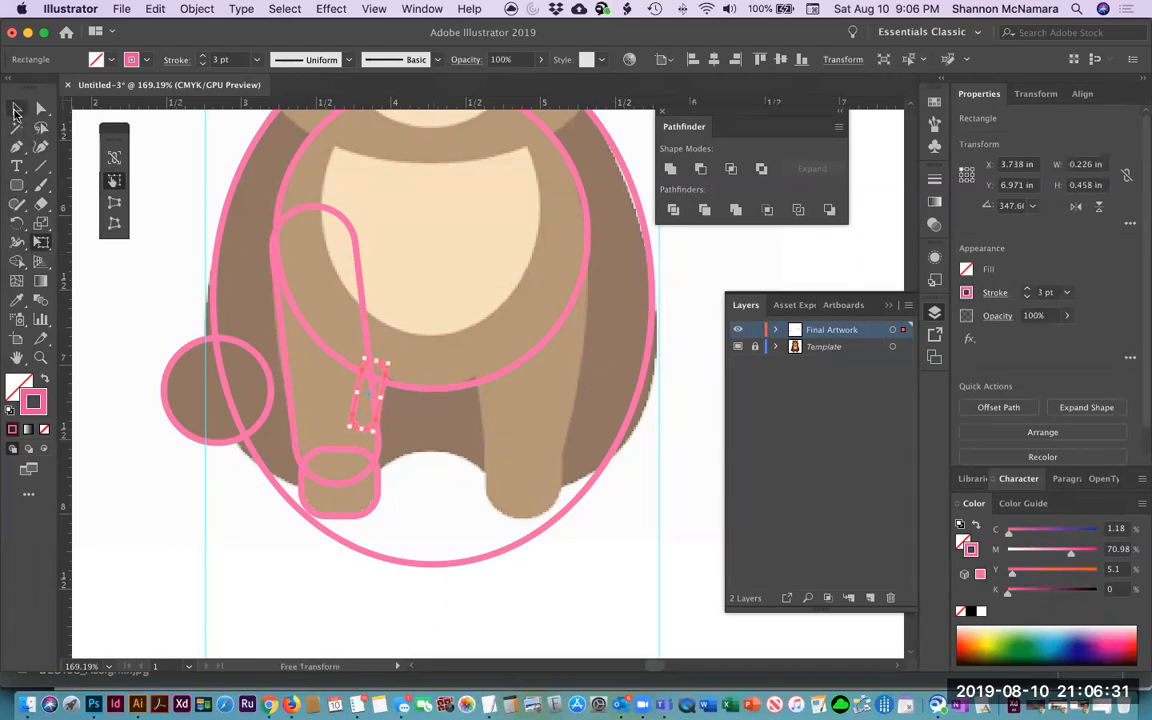
{"action": "left_click_drag", "start_coordinate": [360, 427], "coordinate": [353, 476]}
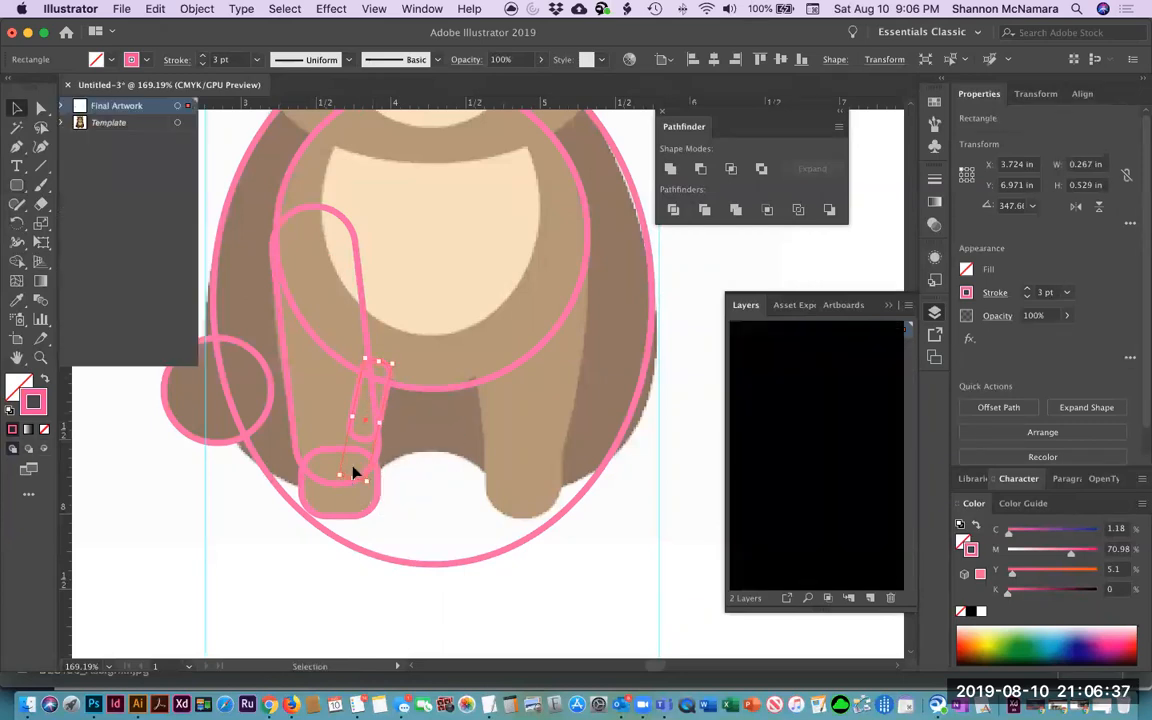
{"action": "left_click_drag", "start_coordinate": [381, 423], "coordinate": [387, 427]}
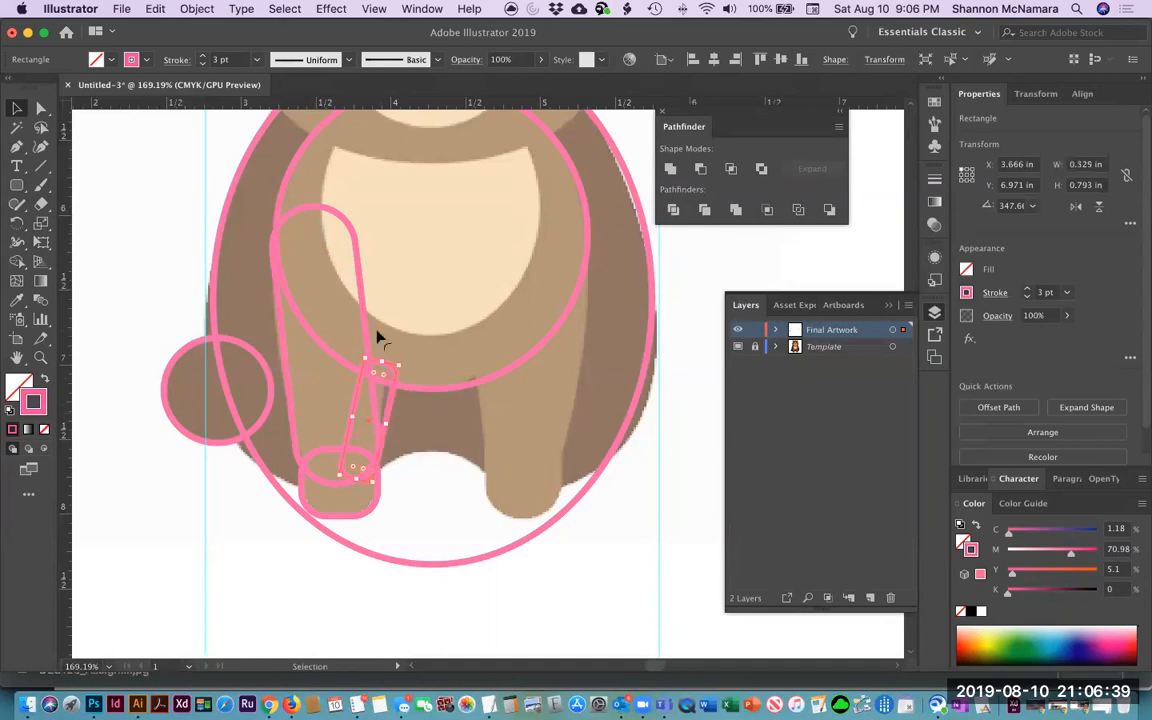
{"action": "left_click_drag", "start_coordinate": [373, 357], "coordinate": [382, 347]}
Rotate the narrow rounded rectangle to about 352° and fit it against the leg's inner edge.
{"action": "key", "text": "e"}
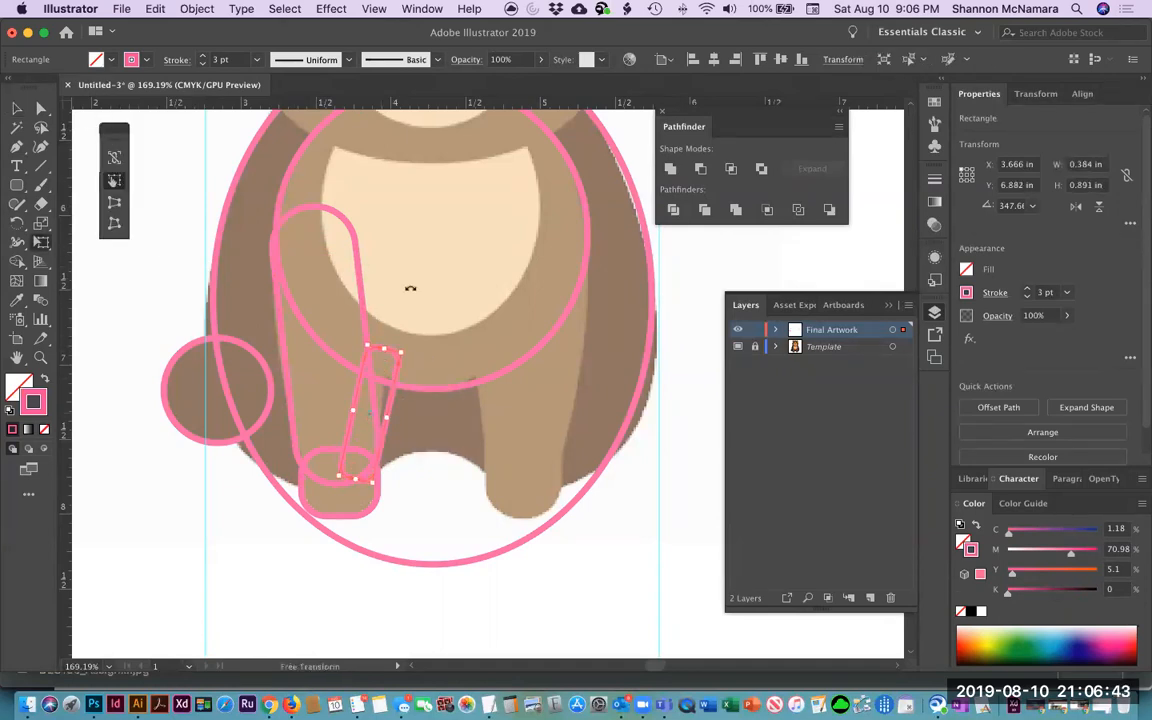
{"action": "left_click_drag", "start_coordinate": [407, 285], "coordinate": [398, 288]}
{"action": "left_click", "coordinate": [17, 112]}
{"action": "left_click", "coordinate": [380, 435]}
{"action": "left_click_drag", "start_coordinate": [380, 435], "coordinate": [379, 437]}
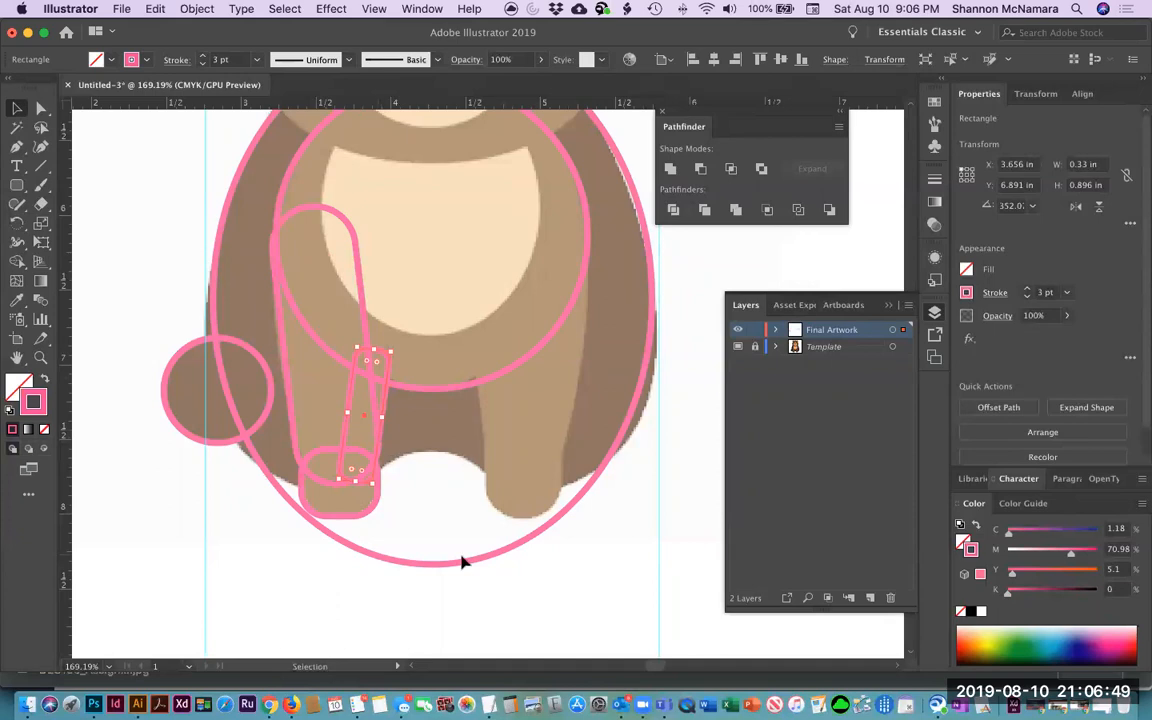
{"action": "left_click", "coordinate": [591, 604]}
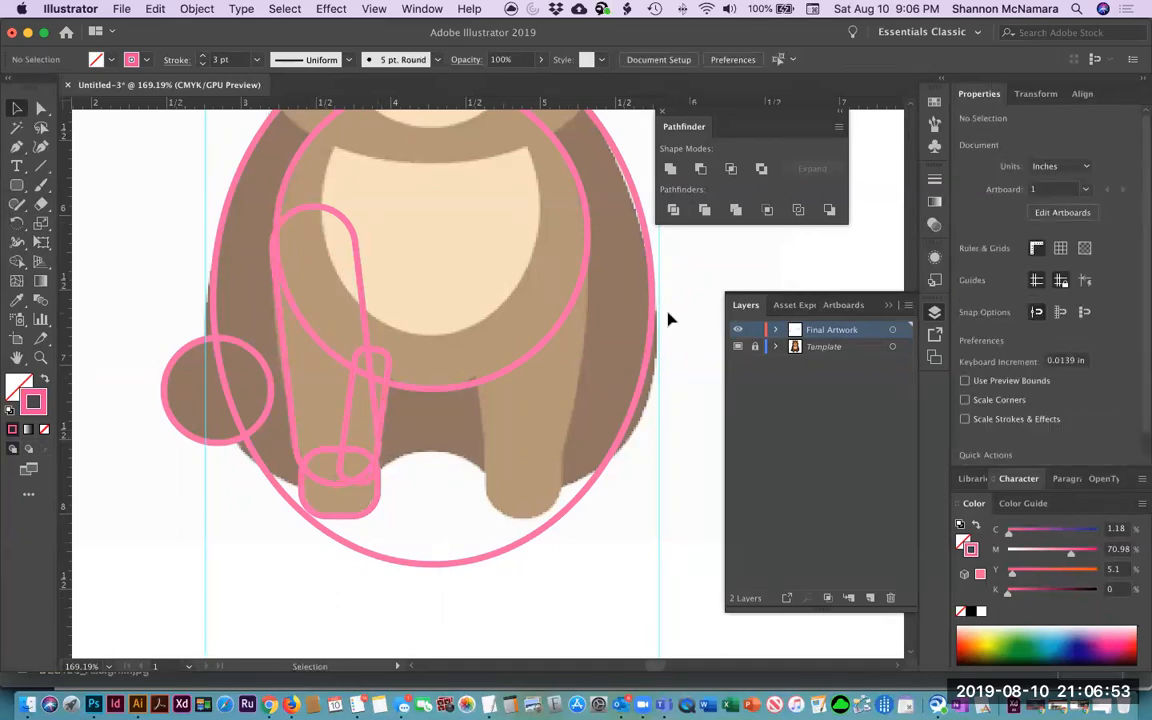
Duplicate the leg, inner-edge and paw shapes together over the bear's other leg.
{"action": "left_click", "coordinate": [296, 215]}
{"action": "left_click", "coordinate": [388, 365], "text": "shift"}
{"action": "left_click", "coordinate": [334, 512], "text": "shift"}
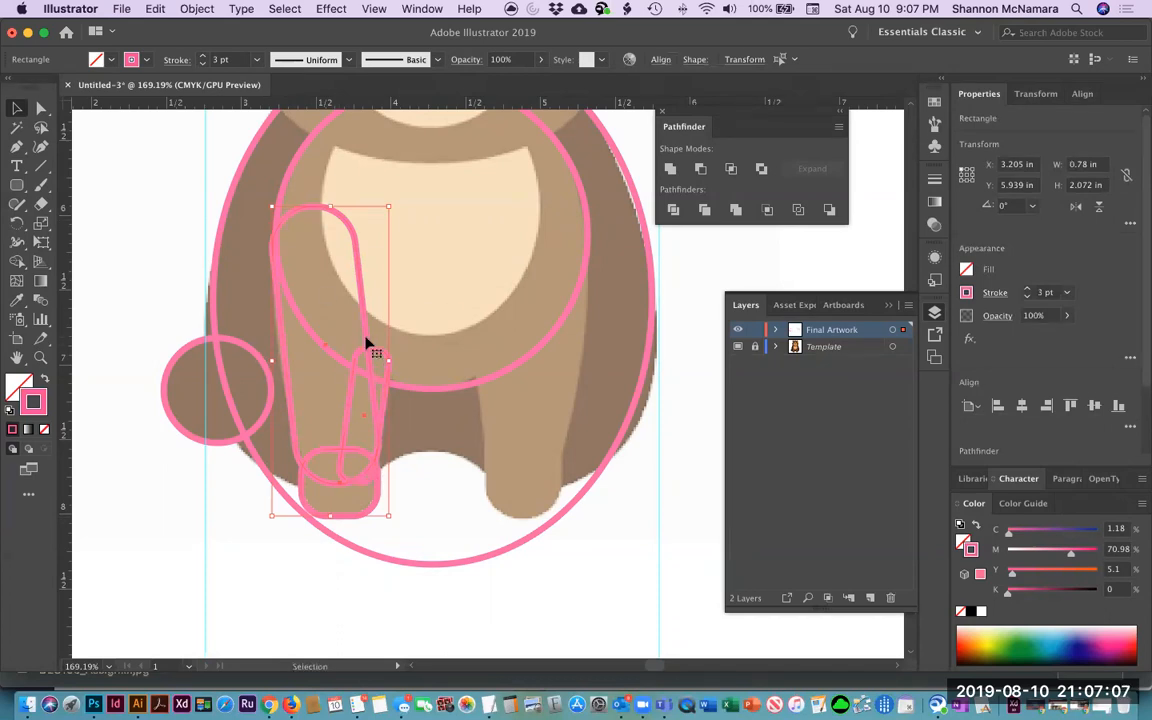
{"action": "left_click_drag", "start_coordinate": [368, 343], "coordinate": [548, 355]}
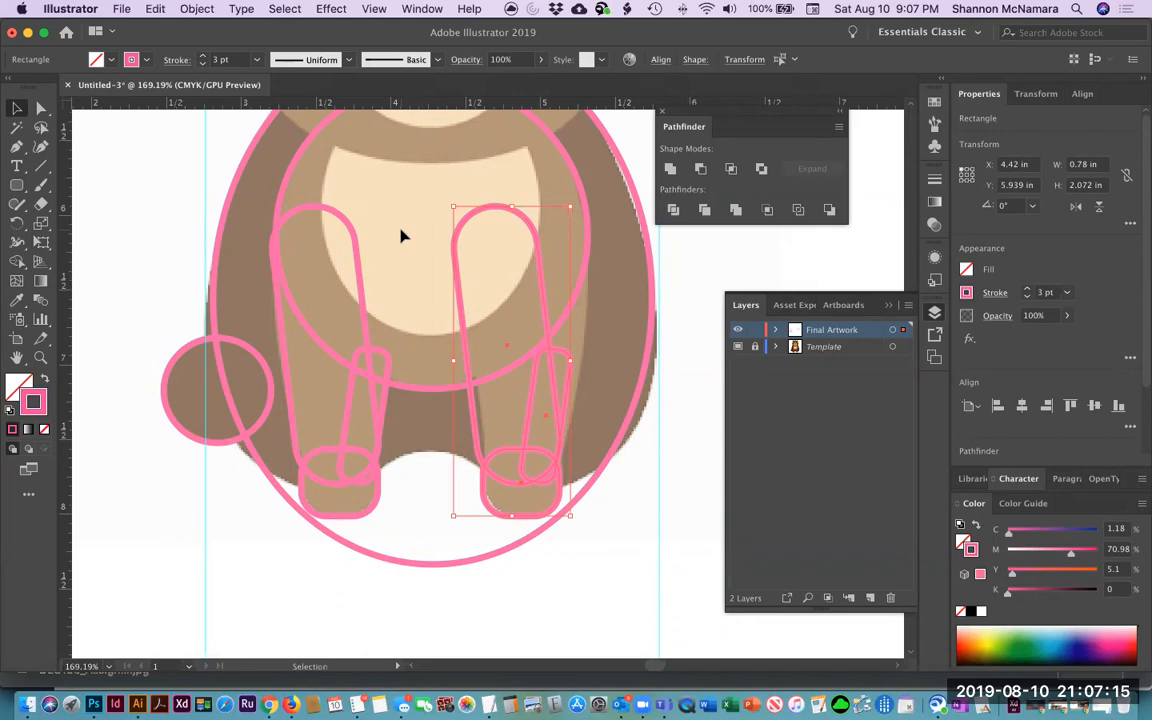
Reflect the duplicated leg shapes across the vertical axis and align them with the other leg's outline.
{"action": "right_click", "coordinate": [472, 217]}
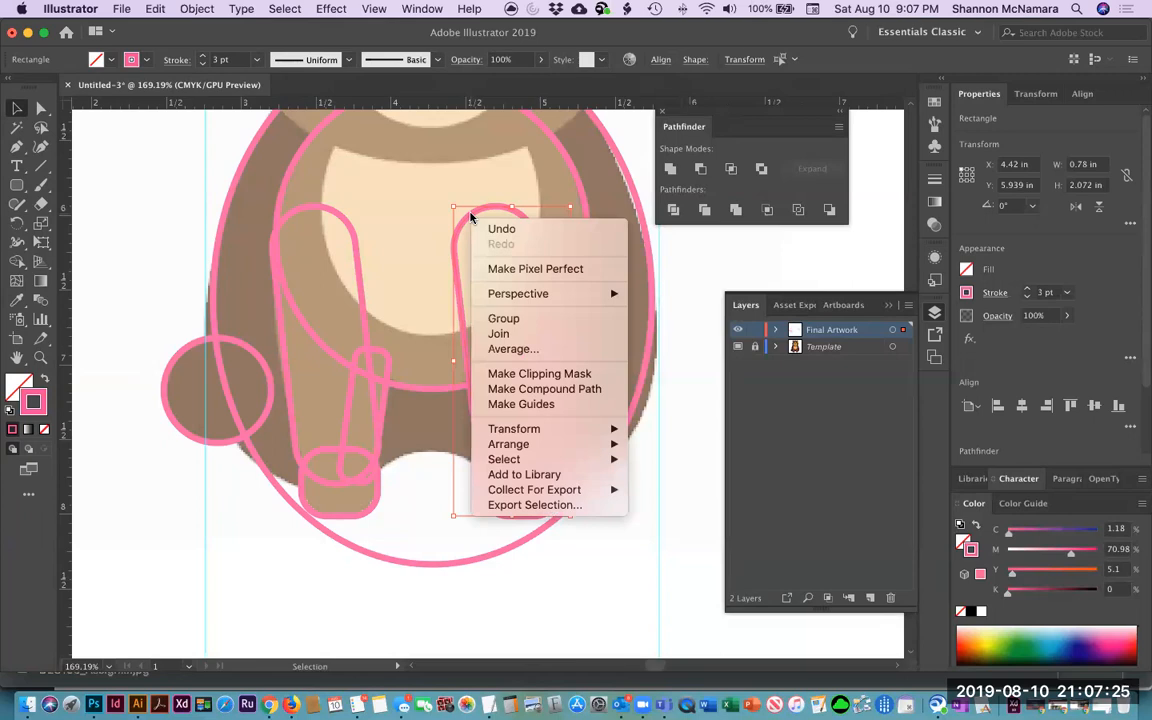
{"action": "mouse_move", "coordinate": [510, 435]}
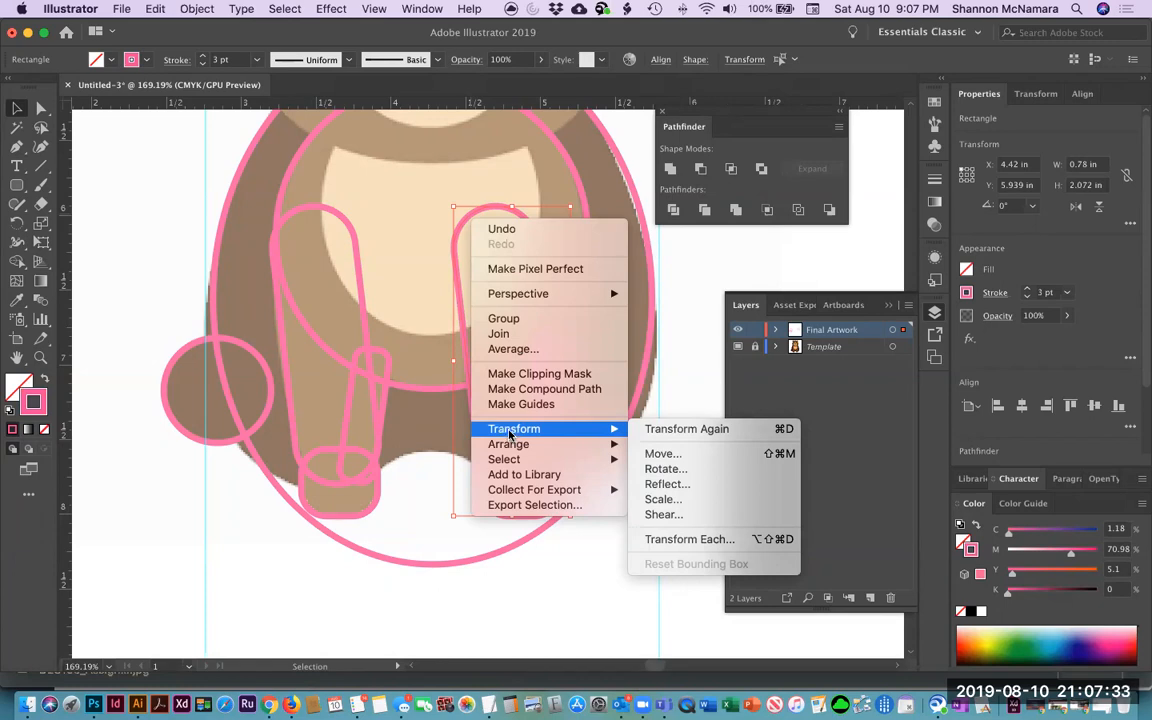
{"action": "left_click", "coordinate": [676, 488]}
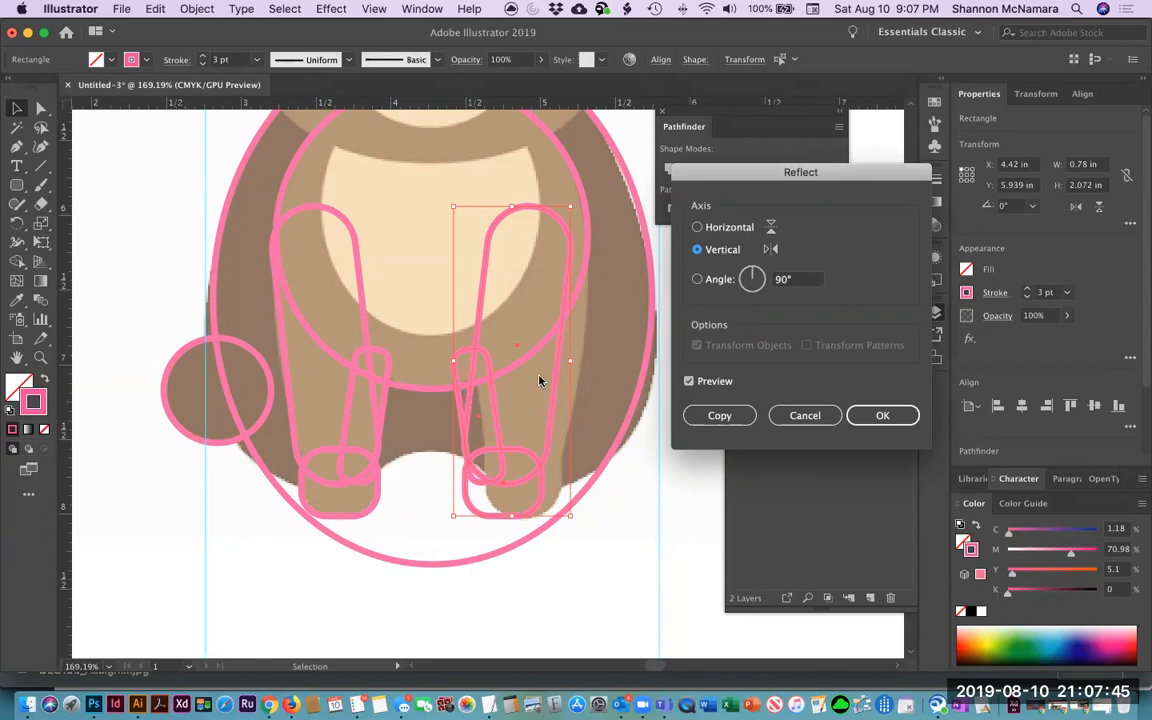
{"action": "left_click", "coordinate": [880, 417]}
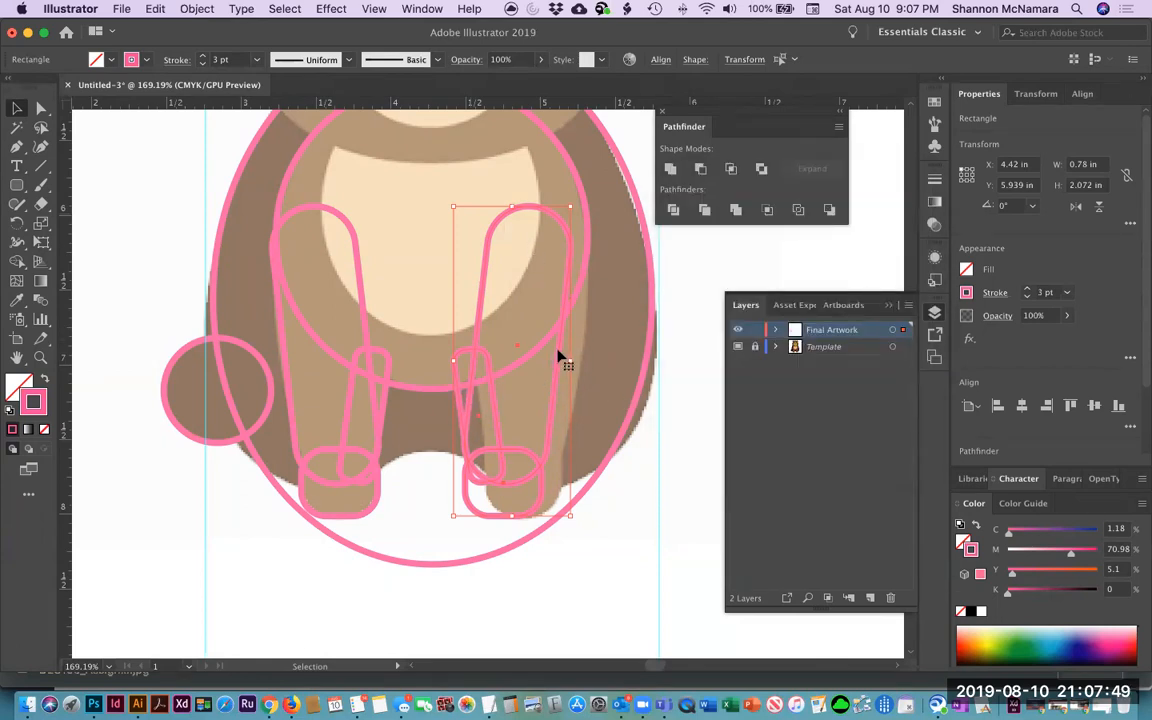
{"action": "left_click_drag", "start_coordinate": [562, 355], "coordinate": [578, 356]}
{"action": "left_click", "coordinate": [622, 579]}
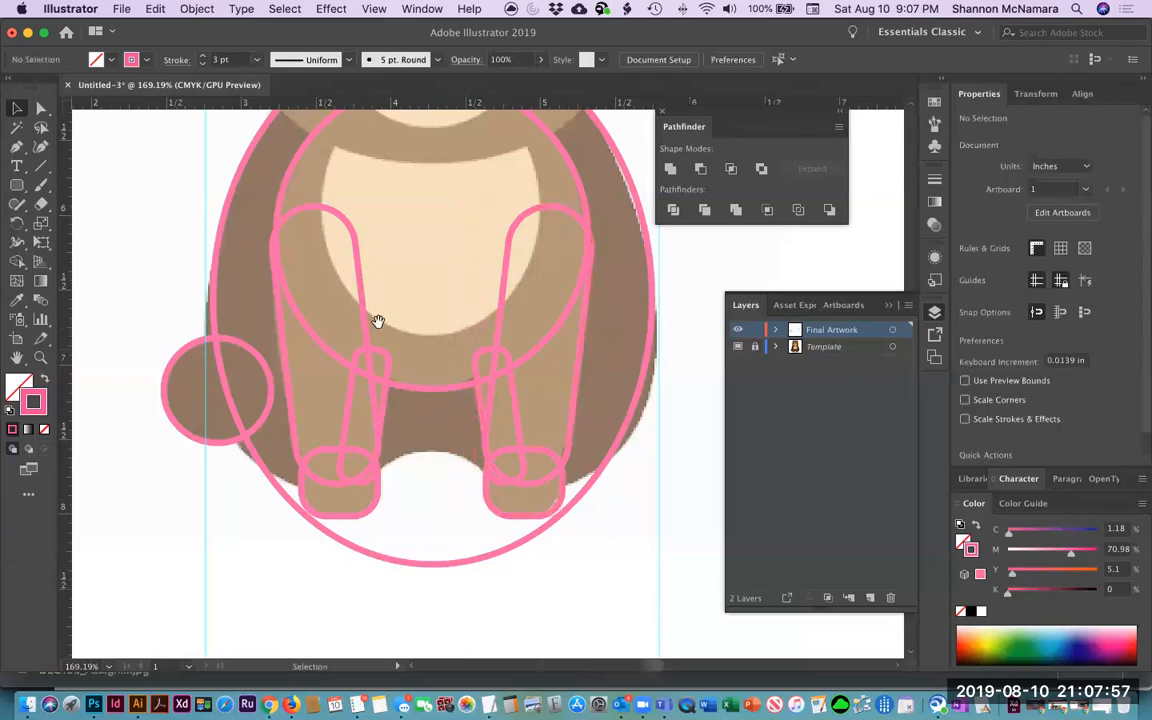
Draw an ellipse around the bear's cream belly and fit it to about 1.48 in wide and 1.85 in high.
{"action": "scroll", "coordinate": [378, 321], "scroll_direction": "up", "scroll_amount": 5}
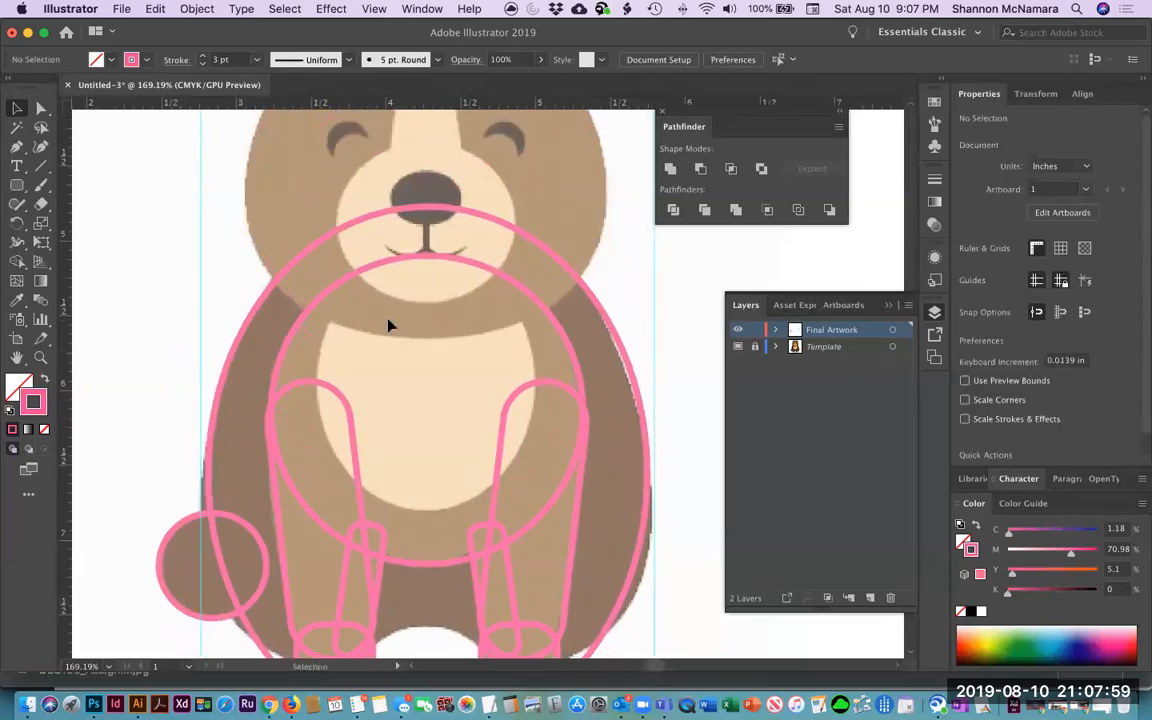
{"action": "left_click_drag", "start_coordinate": [16, 185], "coordinate": [62, 223]}
{"action": "left_click_drag", "start_coordinate": [316, 276], "coordinate": [538, 510]}
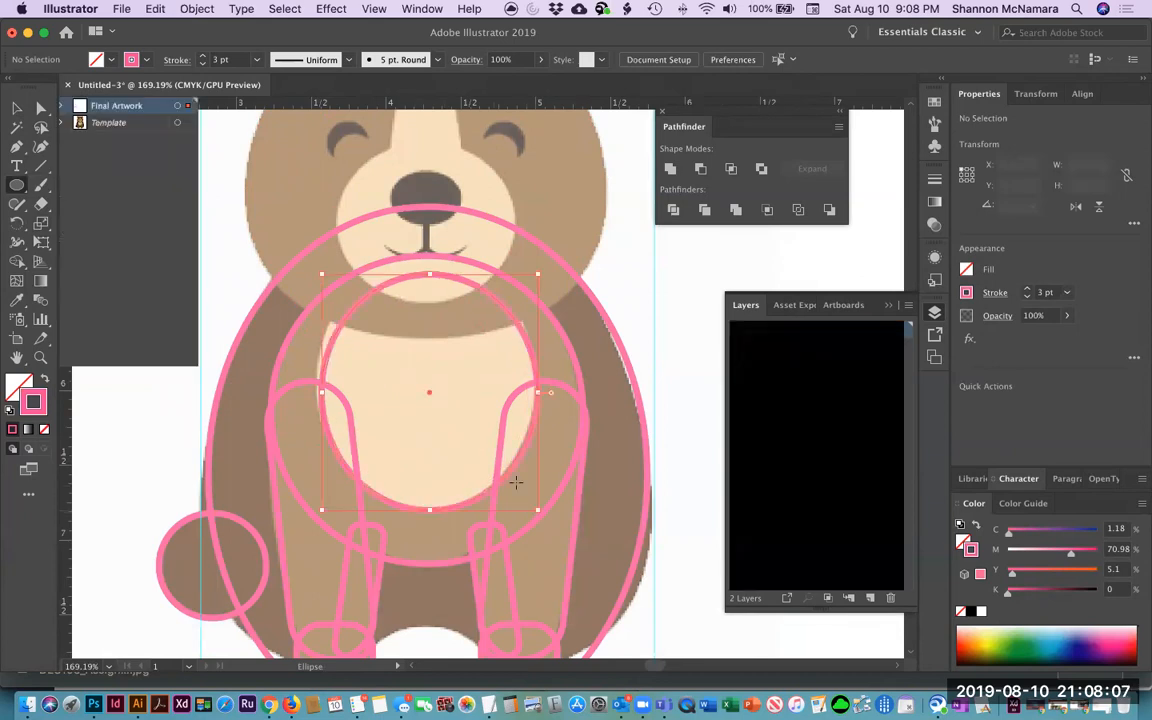
{"action": "key", "text": "v"}
{"action": "left_click_drag", "start_coordinate": [429, 273], "coordinate": [428, 233]}
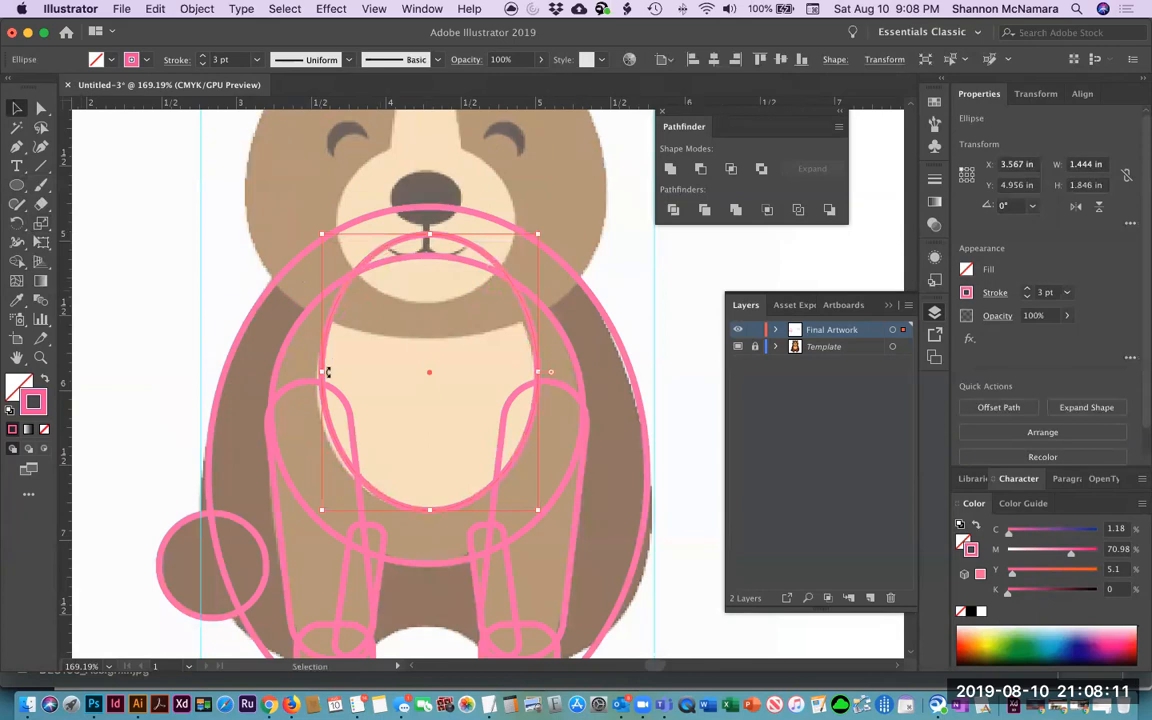
{"action": "left_click_drag", "start_coordinate": [322, 373], "coordinate": [316, 378]}
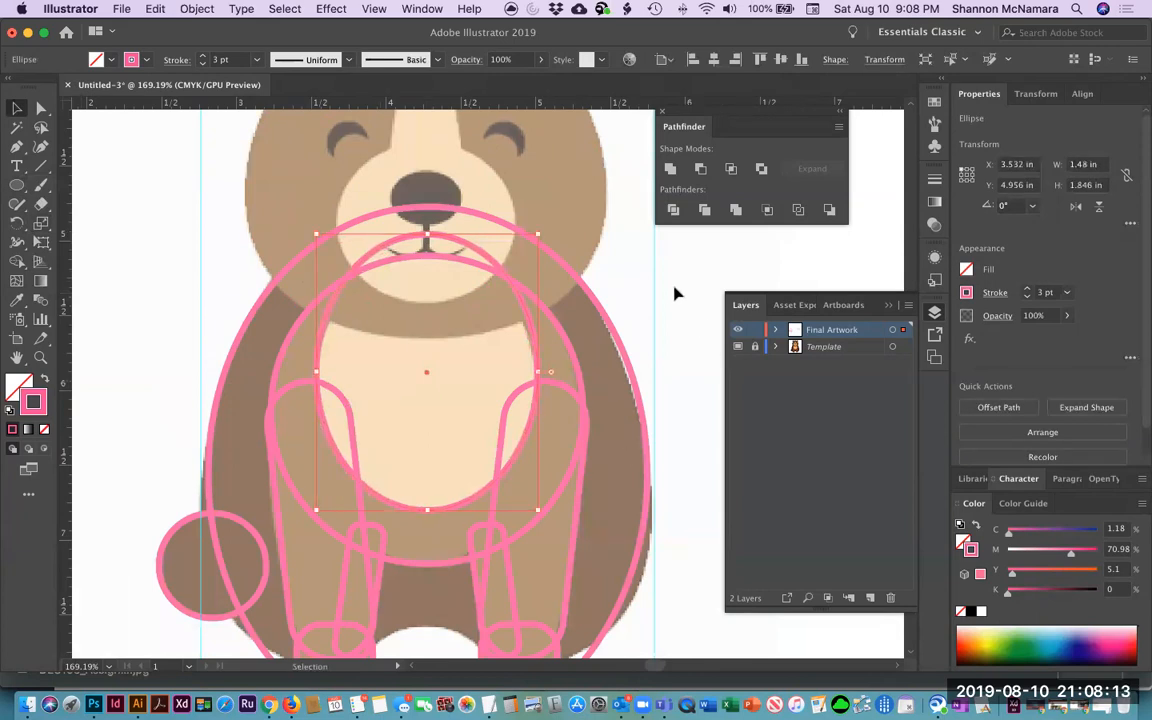
{"action": "left_click", "coordinate": [660, 308]}
Create a polygon with 3 sides and a 0.6944 in radius centred on the bear's forehead.
{"action": "key", "text": "space"}
{"action": "left_click_drag", "start_coordinate": [449, 602], "coordinate": [466, 530]}
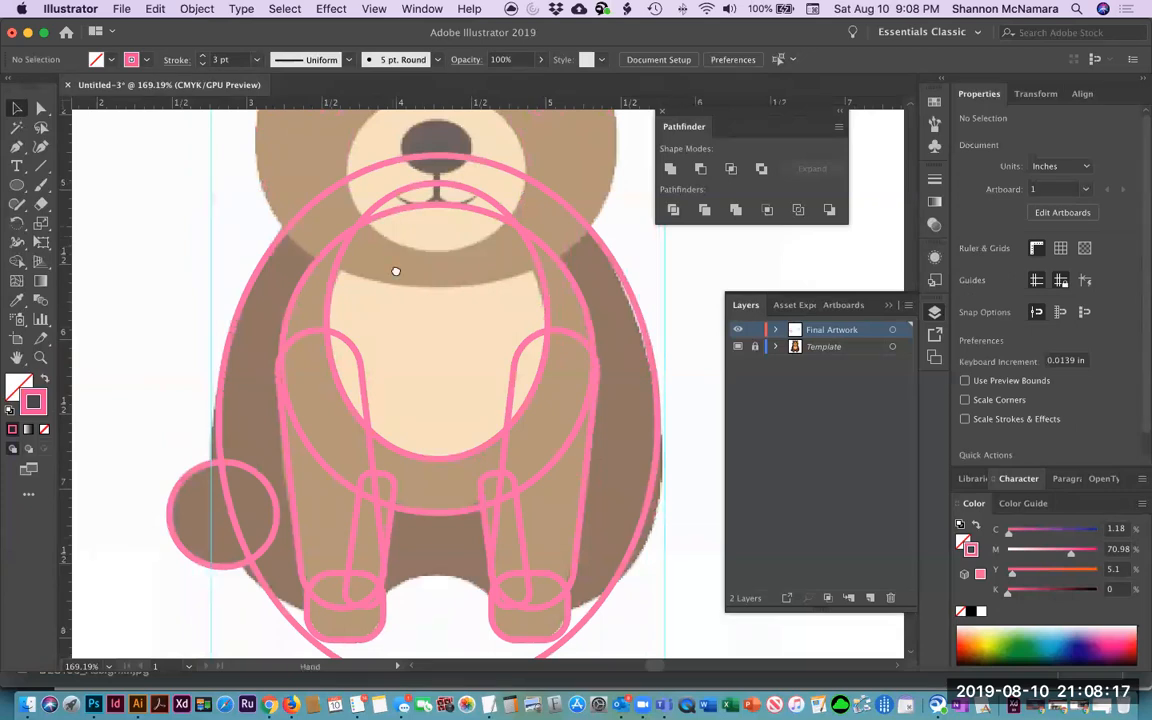
{"action": "left_click_drag", "start_coordinate": [394, 240], "coordinate": [410, 431]}
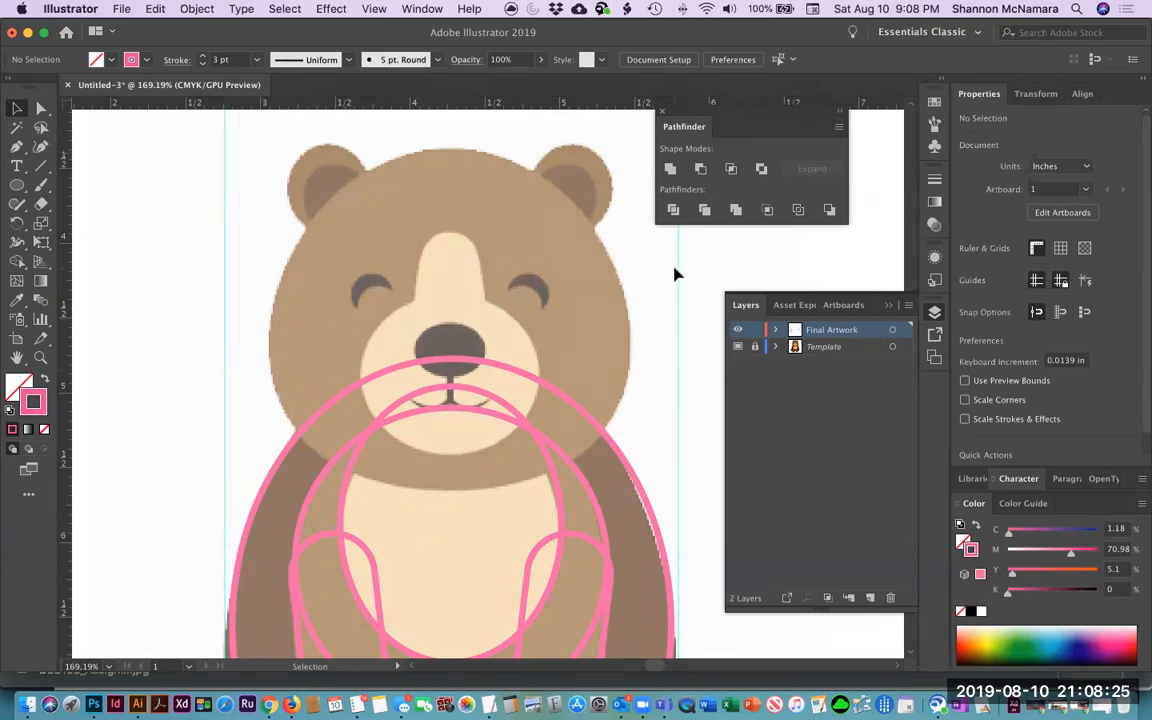
{"action": "left_click", "coordinate": [18, 186]}
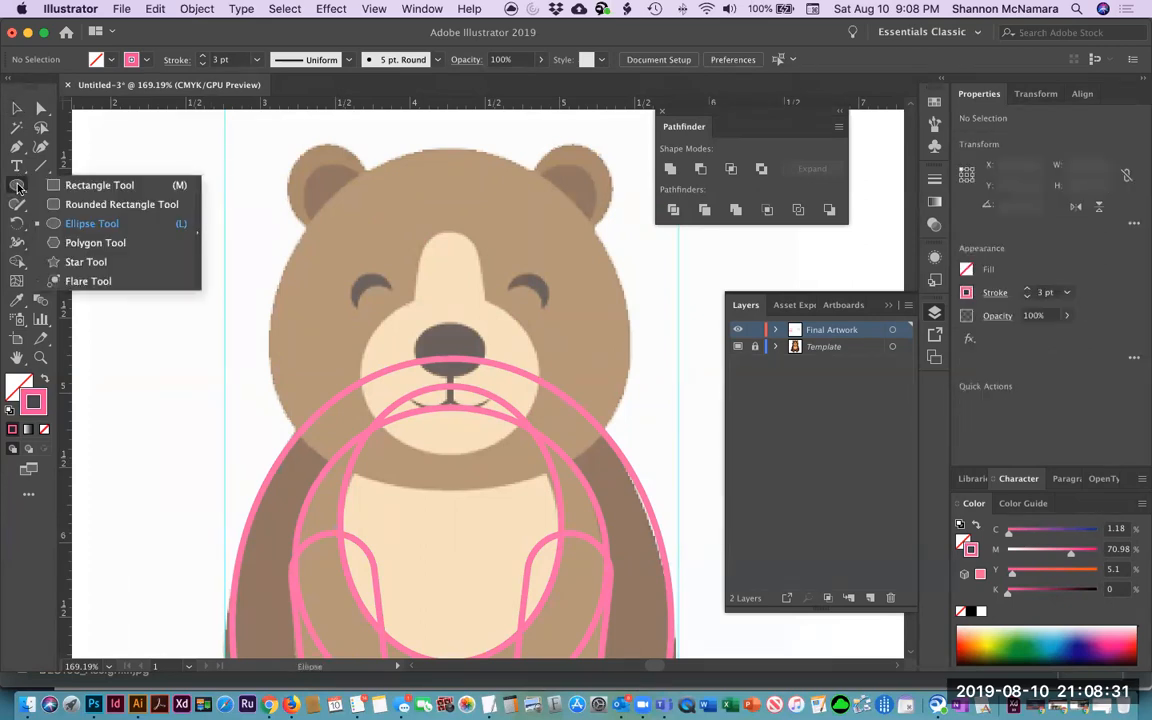
{"action": "left_click", "coordinate": [91, 246]}
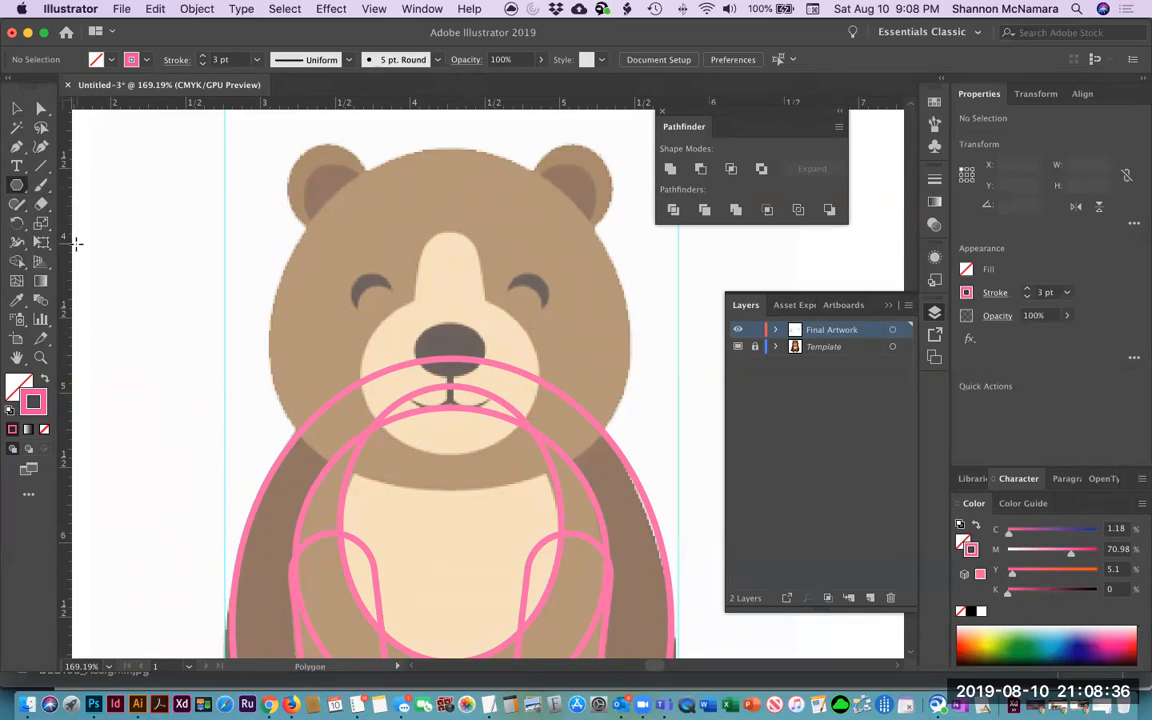
{"action": "left_click", "coordinate": [447, 252]}
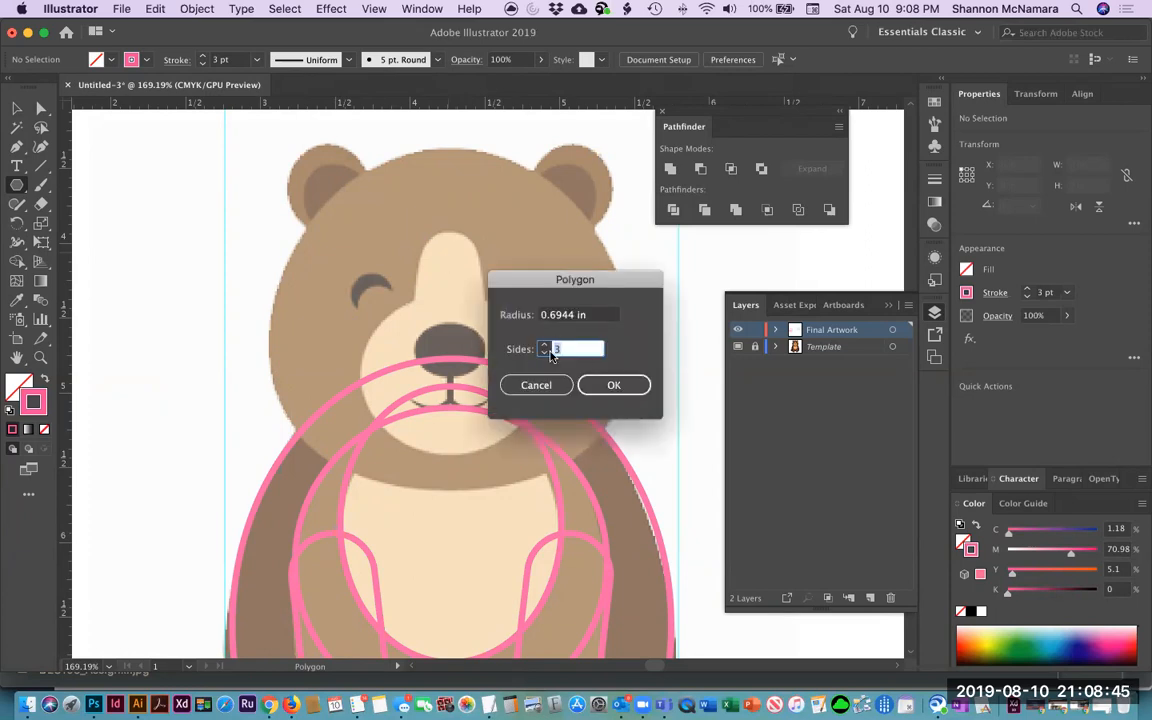
{"action": "left_click", "coordinate": [615, 388]}
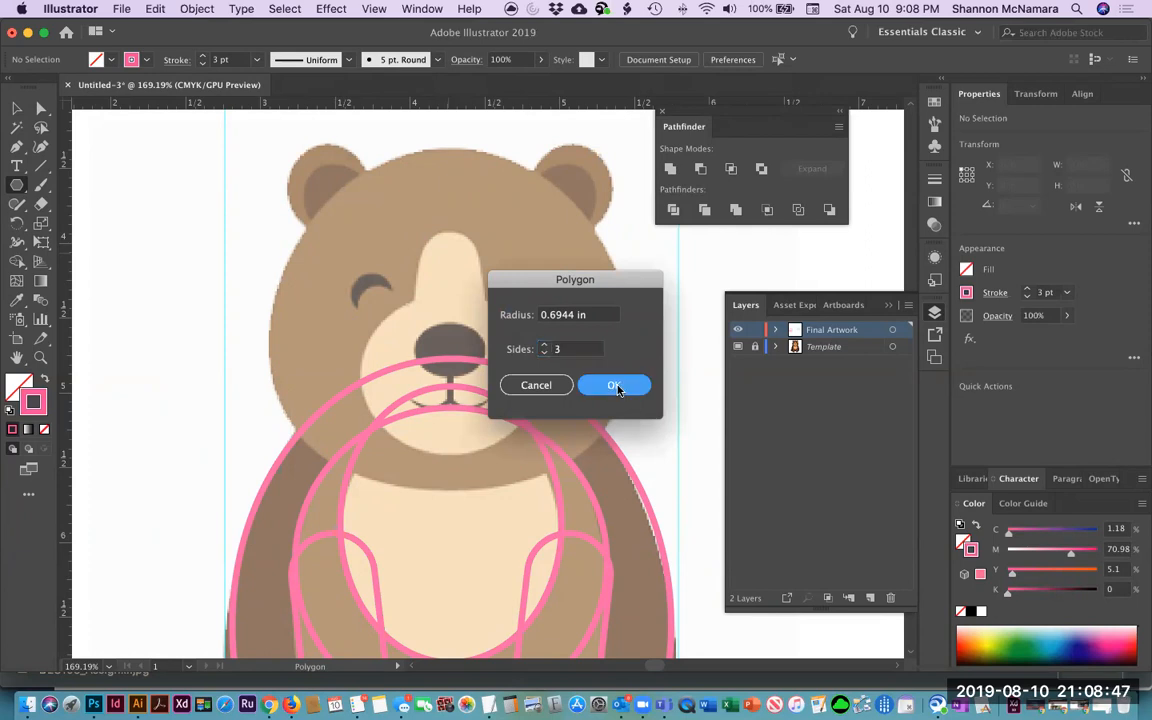
{"action": "left_click", "coordinate": [16, 110]}
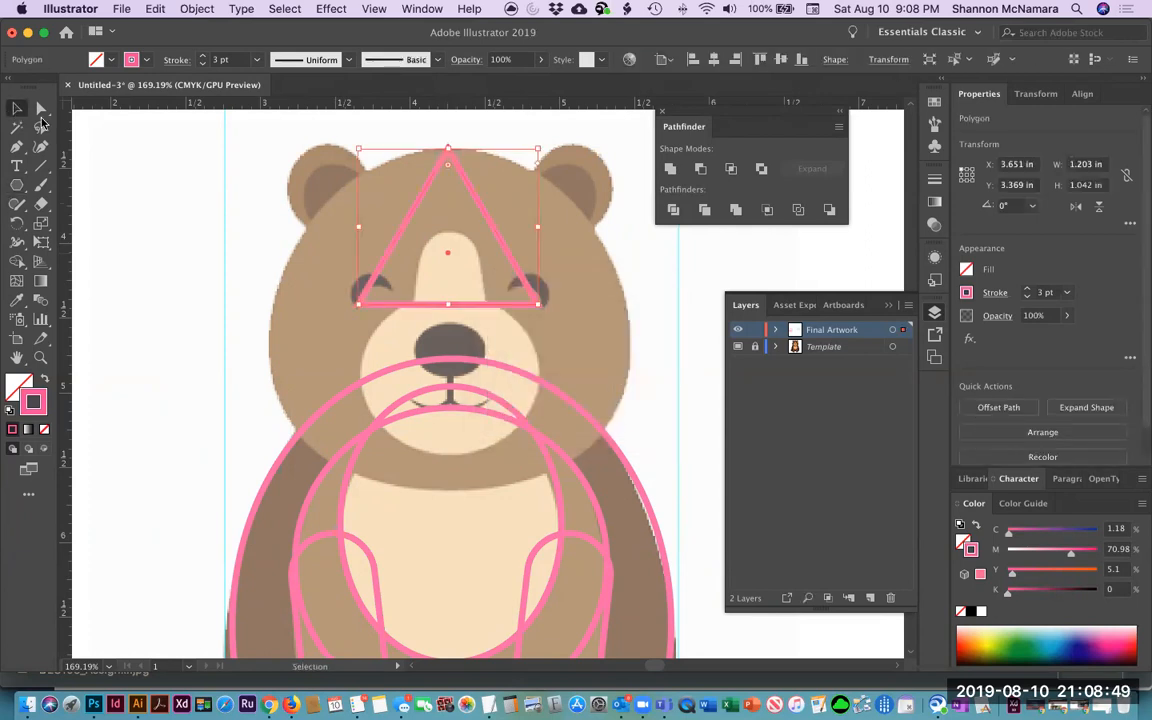
Stretch the triangle down to the bear's chin and out to both sides of the head, about 2.49 in wide and 2.28 in high.
{"action": "left_click_drag", "start_coordinate": [448, 309], "coordinate": [452, 492]}
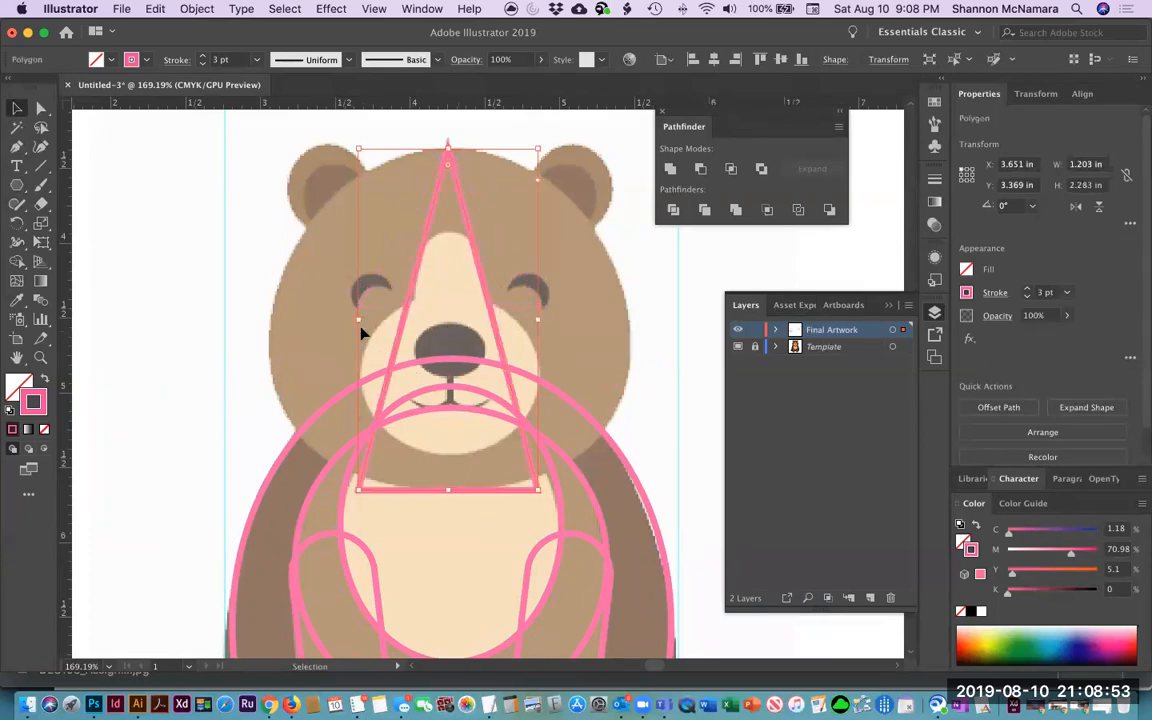
{"action": "left_click_drag", "start_coordinate": [357, 320], "coordinate": [265, 319]}
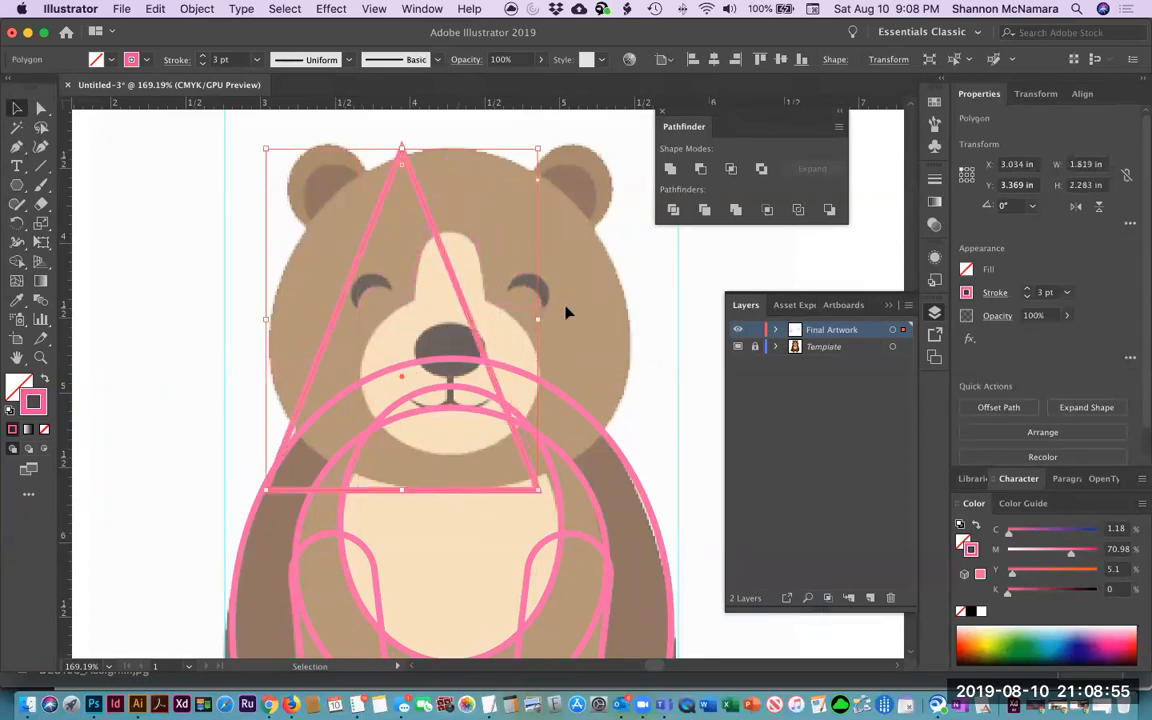
{"action": "left_click_drag", "start_coordinate": [536, 318], "coordinate": [638, 319]}
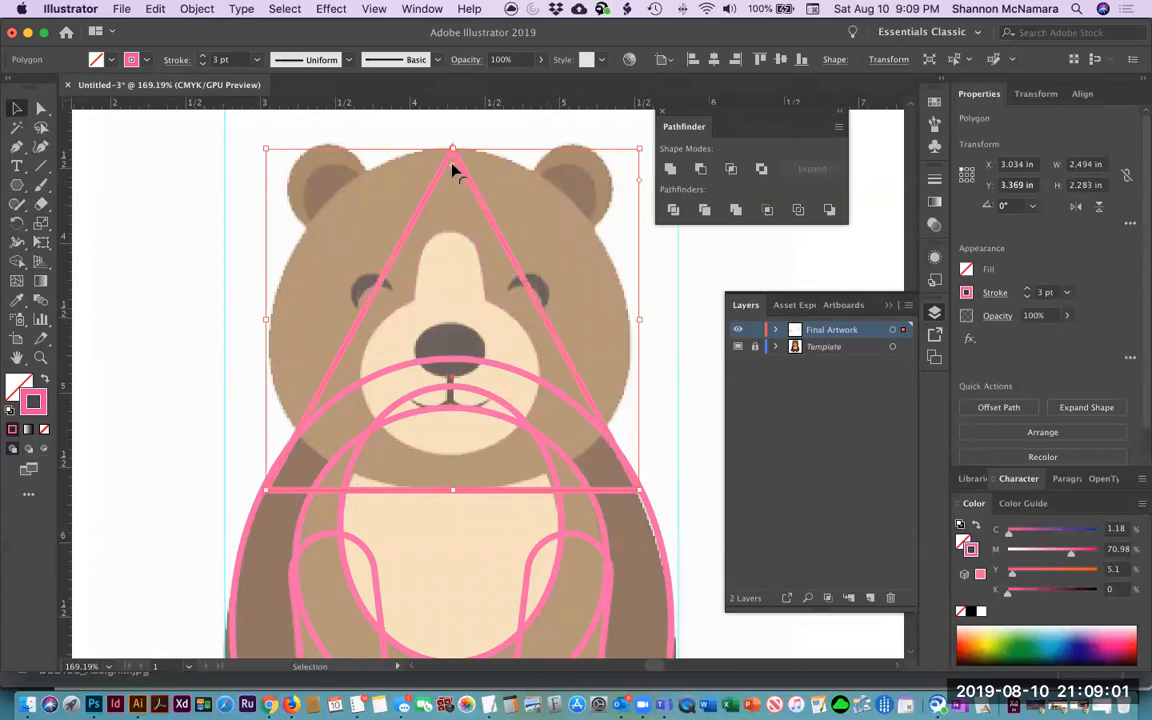
Round the triangle's corners into a head-like shape and extend its top edge upward, giving about 1.81 in wide and 1.90 in high.
{"action": "left_click_drag", "start_coordinate": [446, 381], "coordinate": [451, 367]}
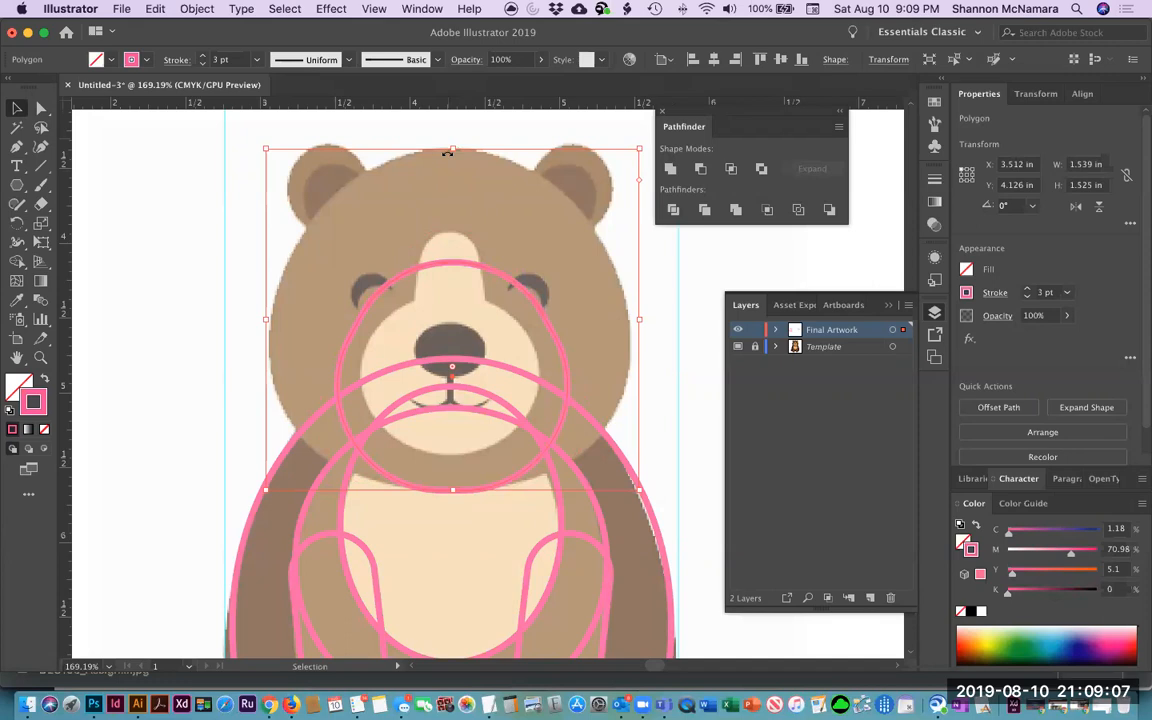
{"action": "key", "text": "cmd+z"}
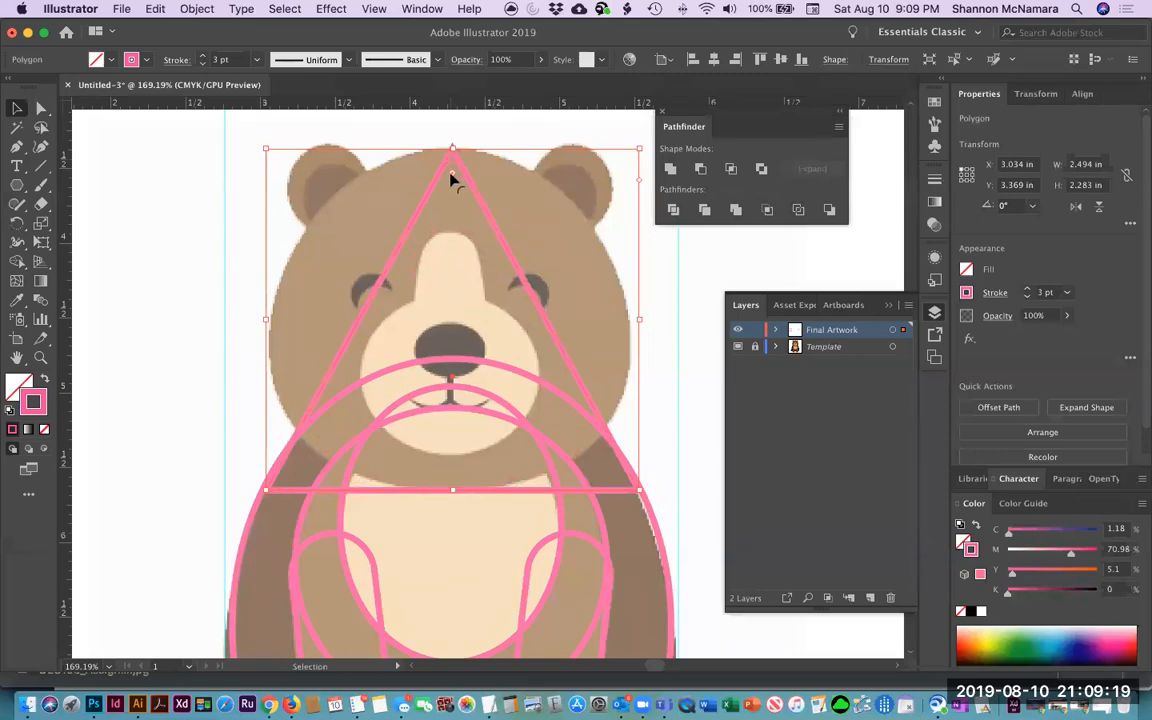
{"action": "left_click_drag", "start_coordinate": [453, 218], "coordinate": [452, 303]}
{"action": "left_click_drag", "start_coordinate": [453, 150], "coordinate": [452, 121]}
{"action": "left_click_drag", "start_coordinate": [454, 315], "coordinate": [437, 415]}
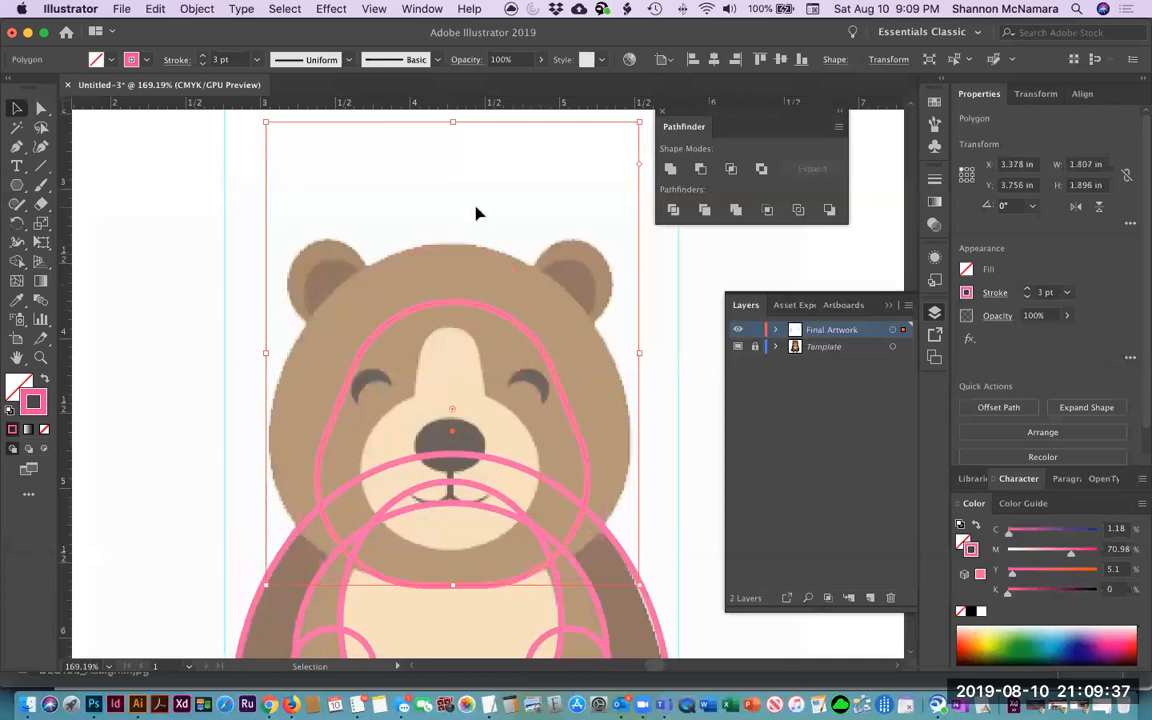
Widen the rounded triangle's bounding box to both vertical guides and extend the shape upward to the top of the bear's head.
{"action": "key", "text": "super+minus"}
{"action": "key", "text": "super+minus"}
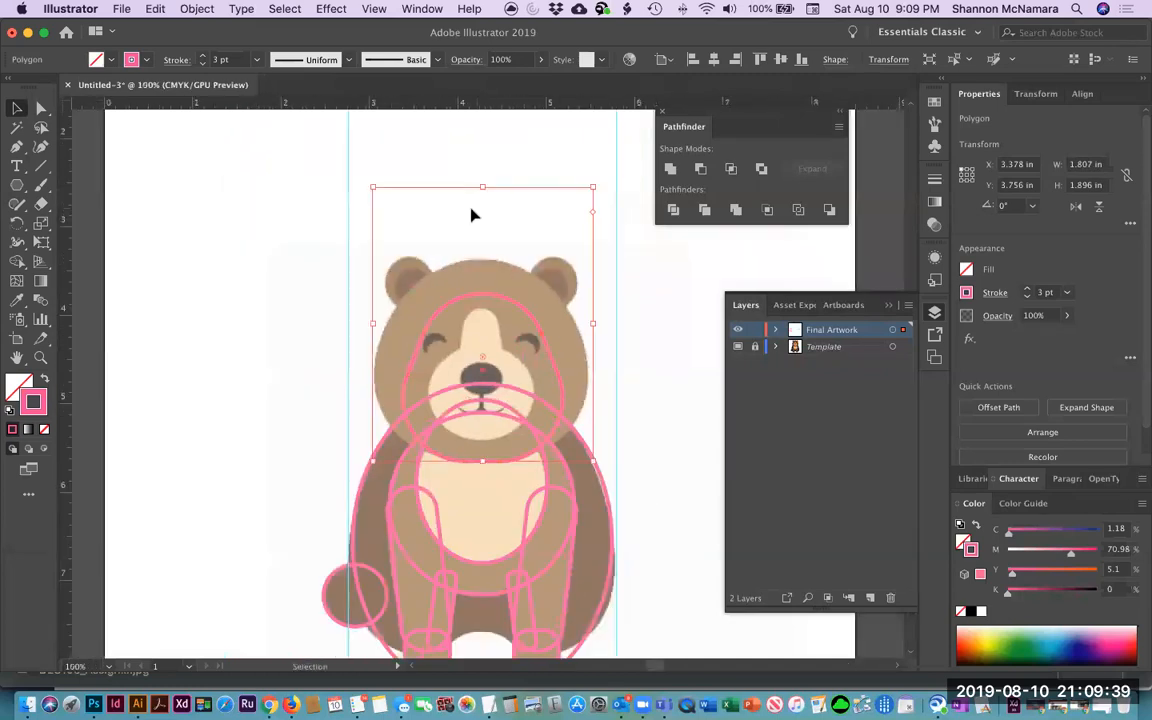
{"action": "left_click_drag", "start_coordinate": [593, 323], "coordinate": [616, 323]}
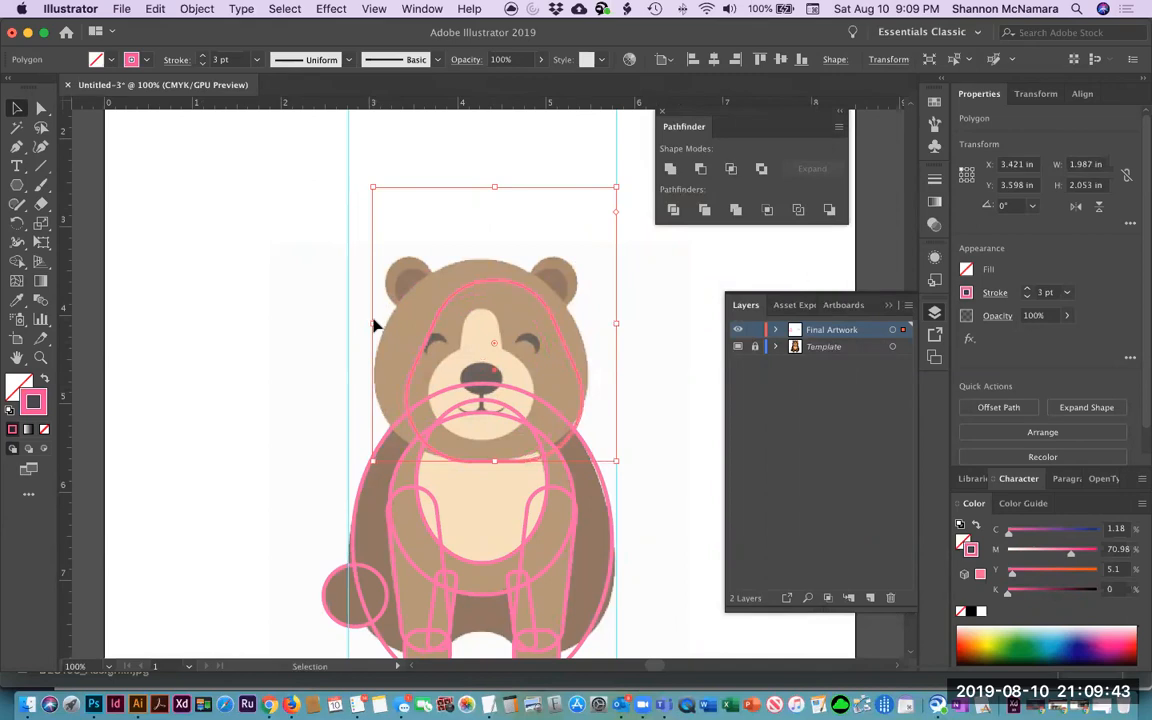
{"action": "left_click", "coordinate": [374, 322]}
{"action": "left_click", "coordinate": [431, 334]}
{"action": "left_click_drag", "start_coordinate": [374, 325], "coordinate": [348, 324]}
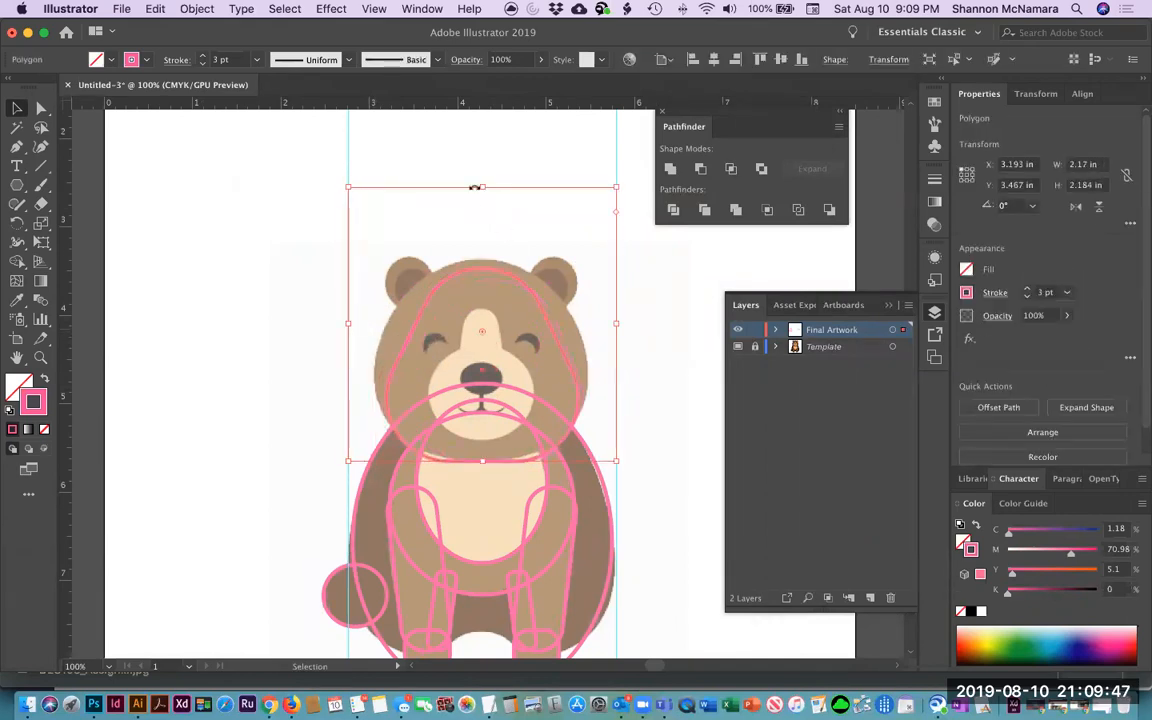
{"action": "left_click_drag", "start_coordinate": [482, 187], "coordinate": [482, 172]}
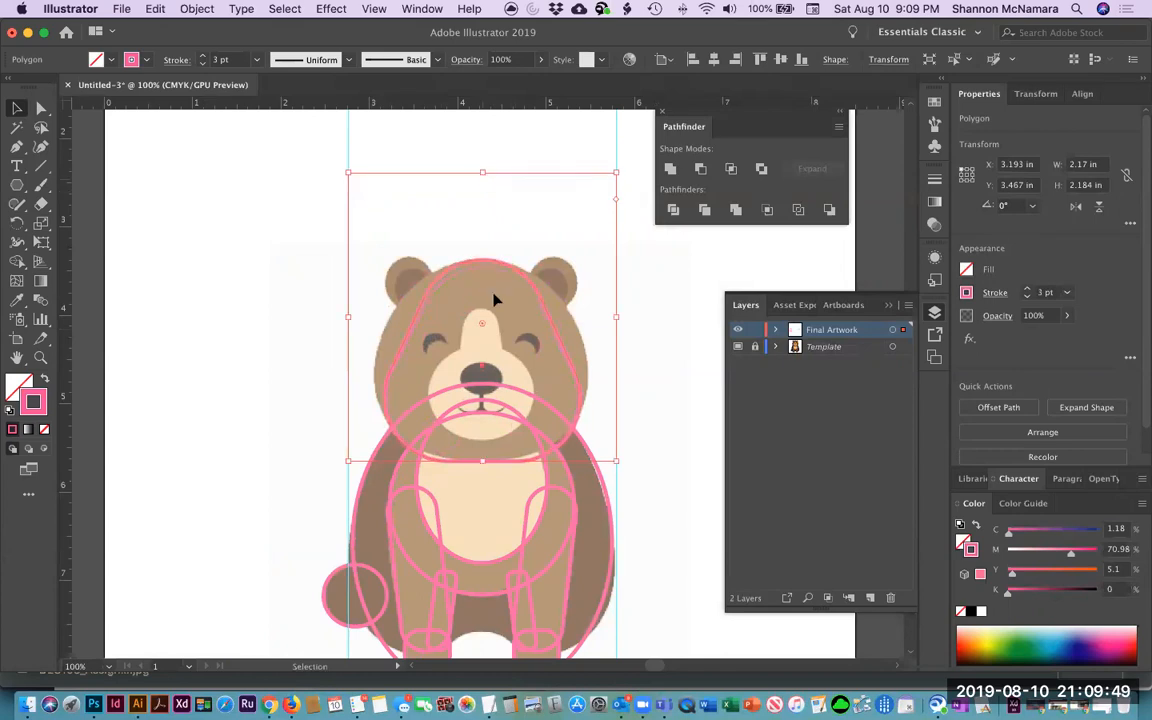
Adjust the head triangle's corner rounding and widen it on both sides to match the bear's head, about 2.40 in wide and 2.33 in high.
{"action": "left_click_drag", "start_coordinate": [482, 323], "coordinate": [480, 372]}
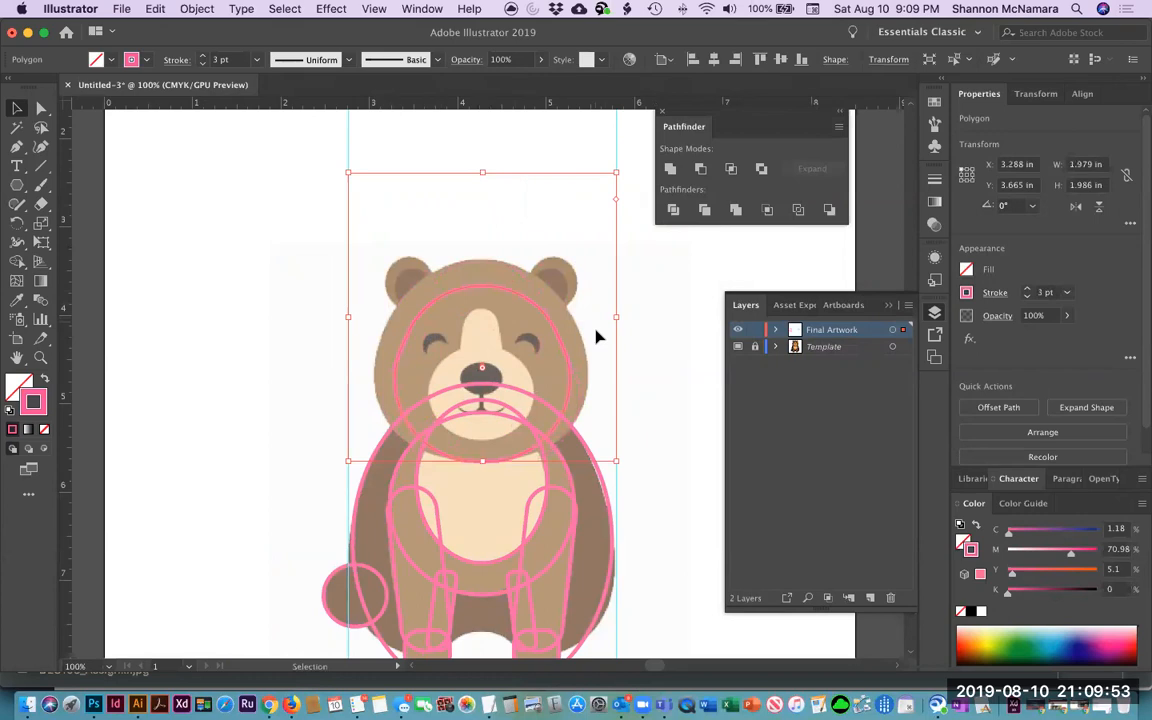
{"action": "left_click_drag", "start_coordinate": [616, 316], "coordinate": [638, 316]}
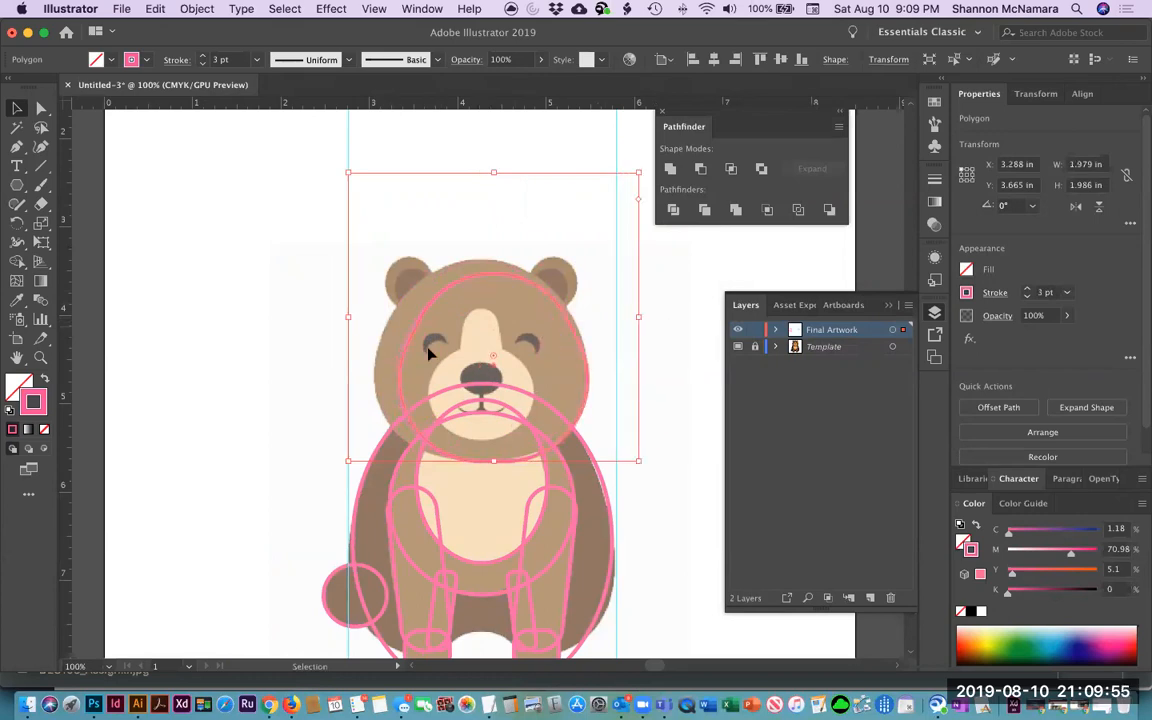
{"action": "left_click_drag", "start_coordinate": [351, 320], "coordinate": [316, 321]}
{"action": "left_click_drag", "start_coordinate": [639, 318], "coordinate": [648, 317]}
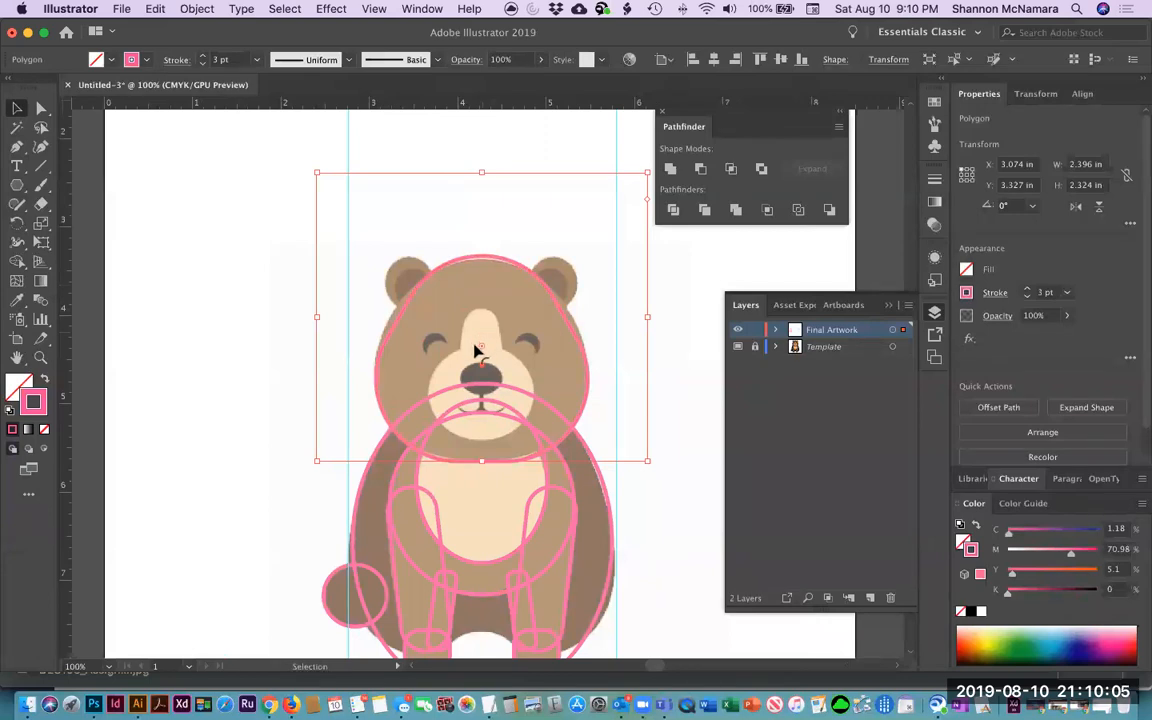
{"action": "left_click_drag", "start_coordinate": [316, 316], "coordinate": [311, 316]}
{"action": "left_click_drag", "start_coordinate": [649, 316], "coordinate": [653, 316]}
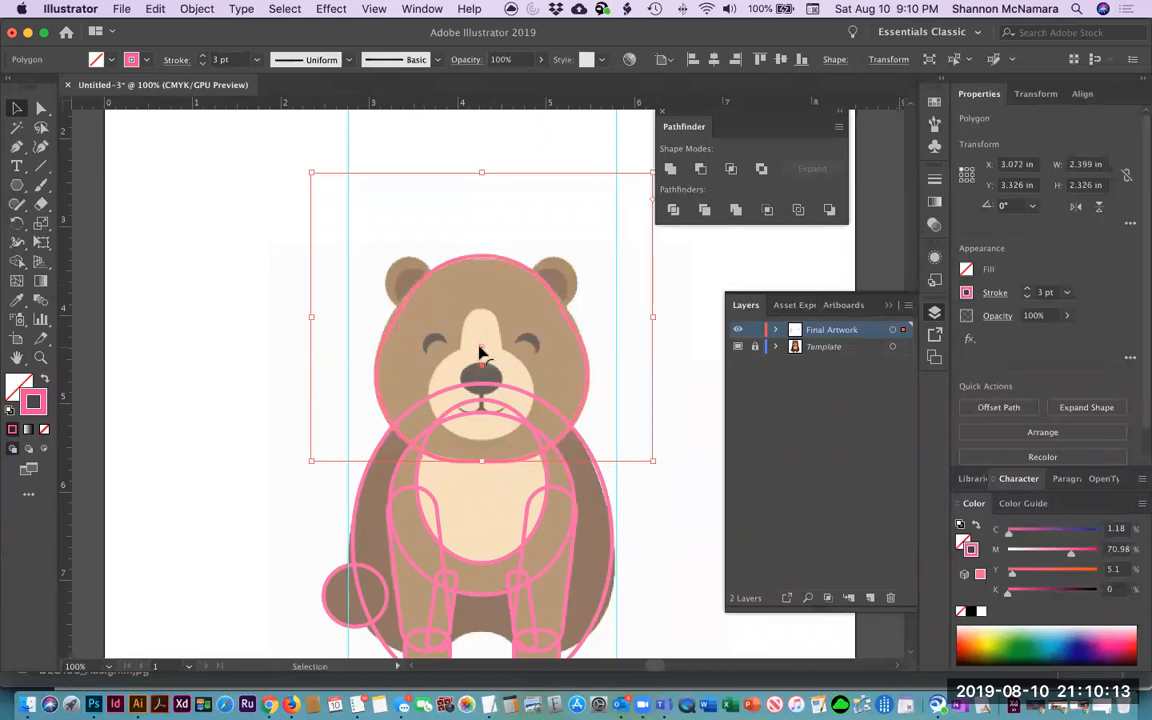
{"action": "left_click", "coordinate": [218, 225]}
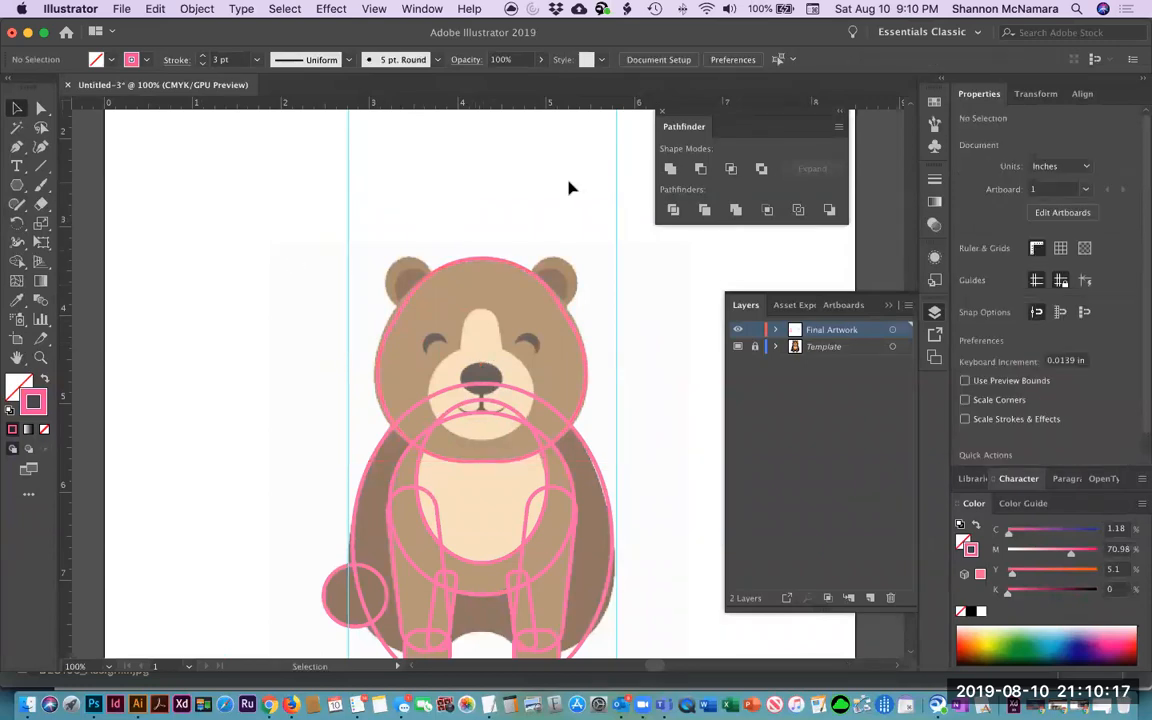
Draw an ellipse about 0.60 in wide and 0.62 in high around the bear's left ear and fit it to the outline.
{"action": "left_click", "coordinate": [17, 184]}
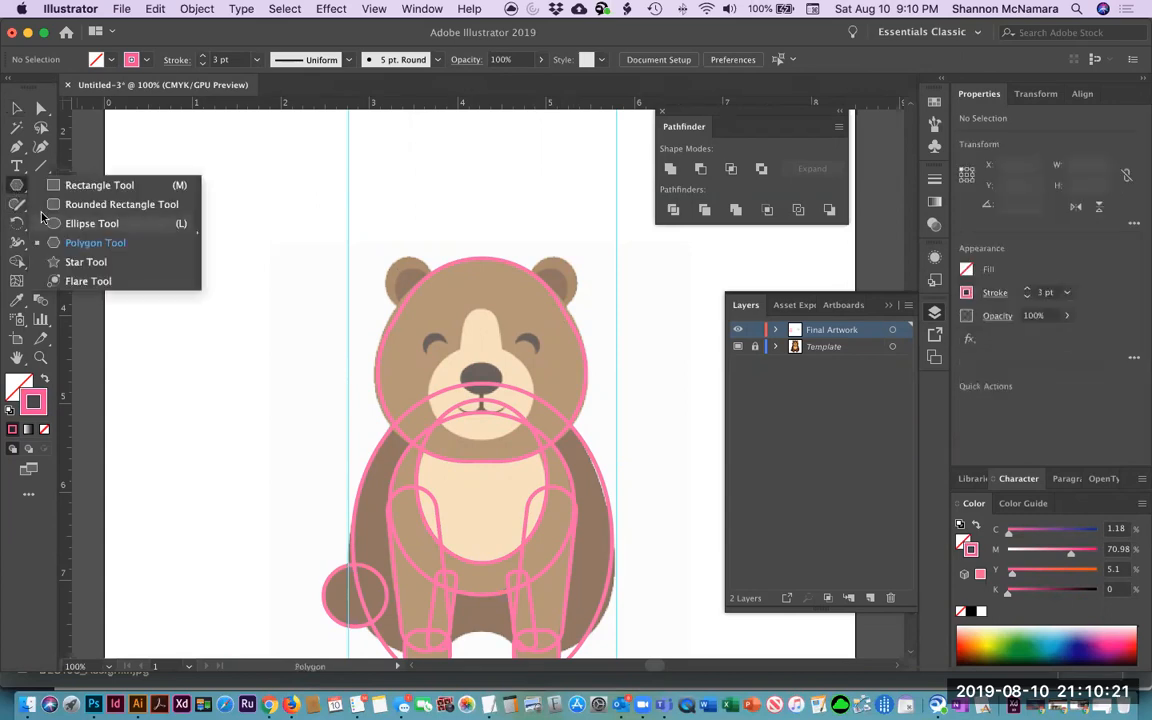
{"action": "left_click", "coordinate": [90, 223]}
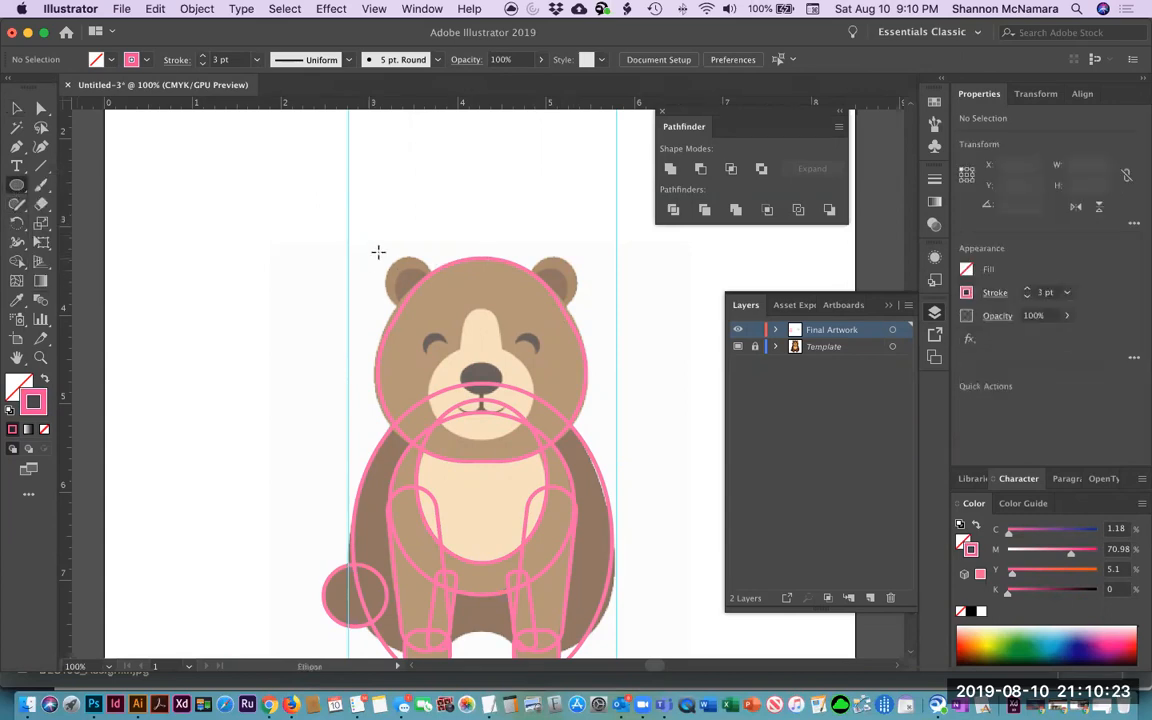
{"action": "left_click_drag", "start_coordinate": [382, 257], "coordinate": [437, 311]}
{"action": "left_click", "coordinate": [16, 108]}
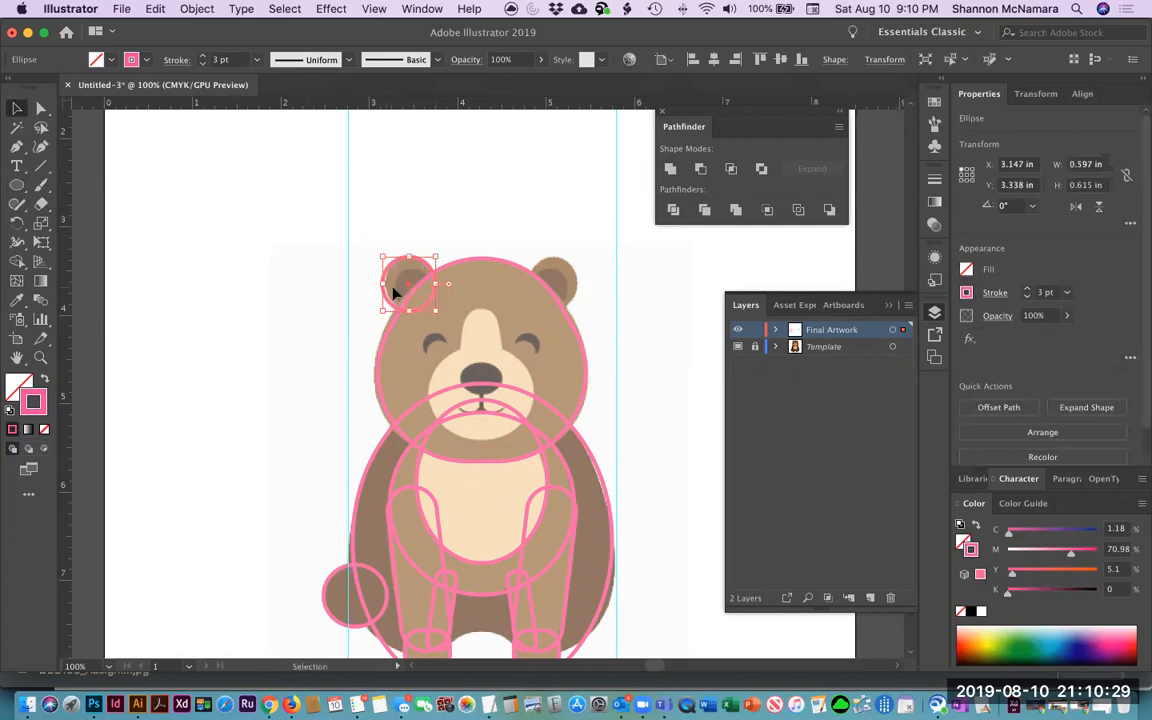
{"action": "left_click_drag", "start_coordinate": [383, 284], "coordinate": [386, 284]}
{"action": "left_click", "coordinate": [411, 180]}
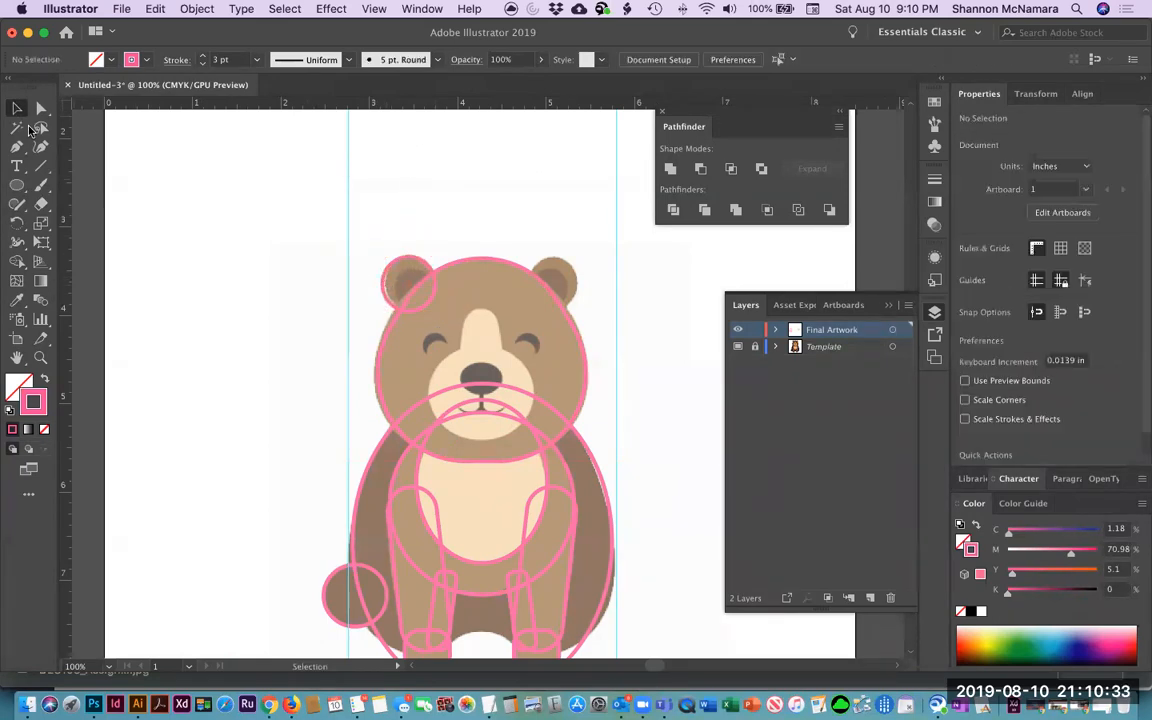
Add a smaller ellipse over the darker inner part of the left ear.
{"action": "key", "text": "l"}
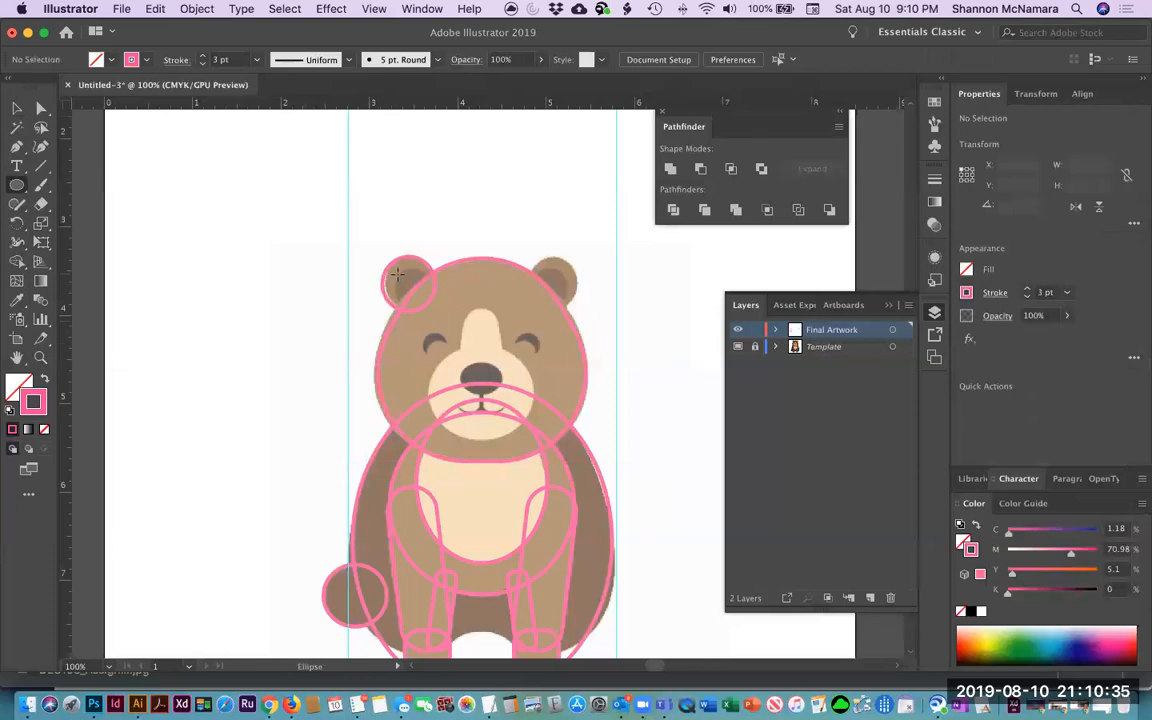
{"action": "key", "text": "v"}
{"action": "left_click_drag", "start_coordinate": [397, 273], "coordinate": [389, 262]}
{"action": "left_click", "coordinate": [415, 200]}
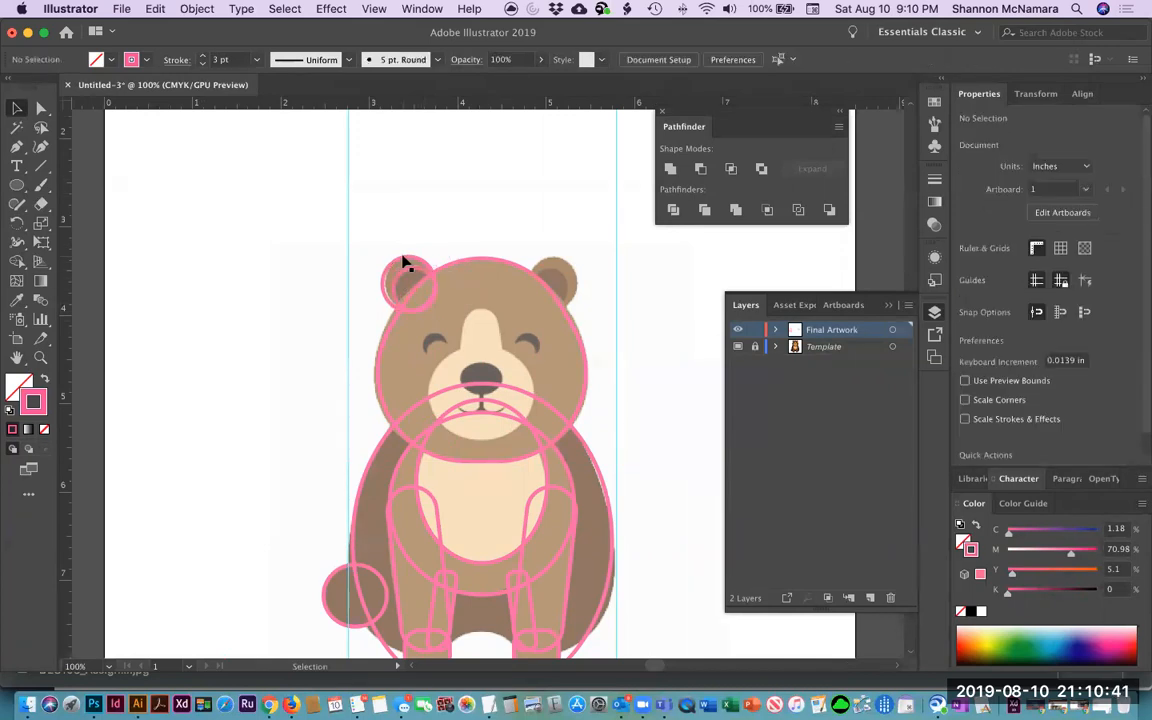
{"action": "left_click", "coordinate": [406, 262]}
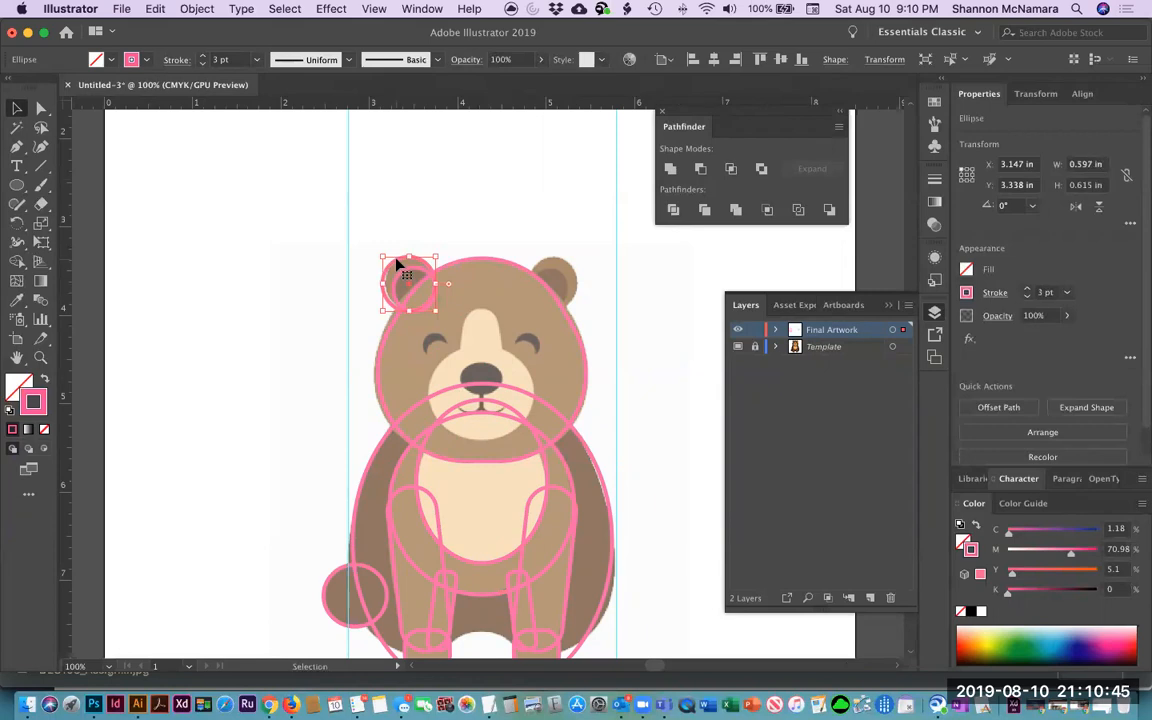
{"action": "left_click", "coordinate": [249, 170]}
Draw an ellipse about 0.53 in wide around the right ear and adjust it to the ear's outline.
{"action": "key", "text": "l"}
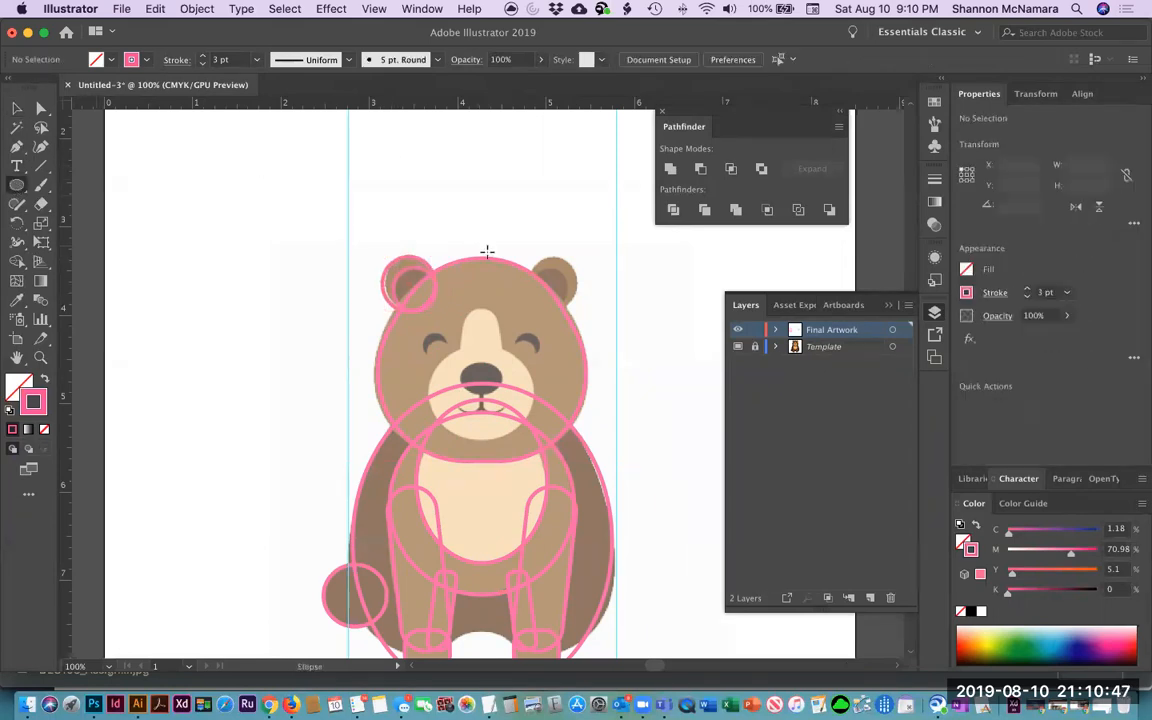
{"action": "left_click_drag", "start_coordinate": [530, 252], "coordinate": [578, 312]}
{"action": "key", "text": "v"}
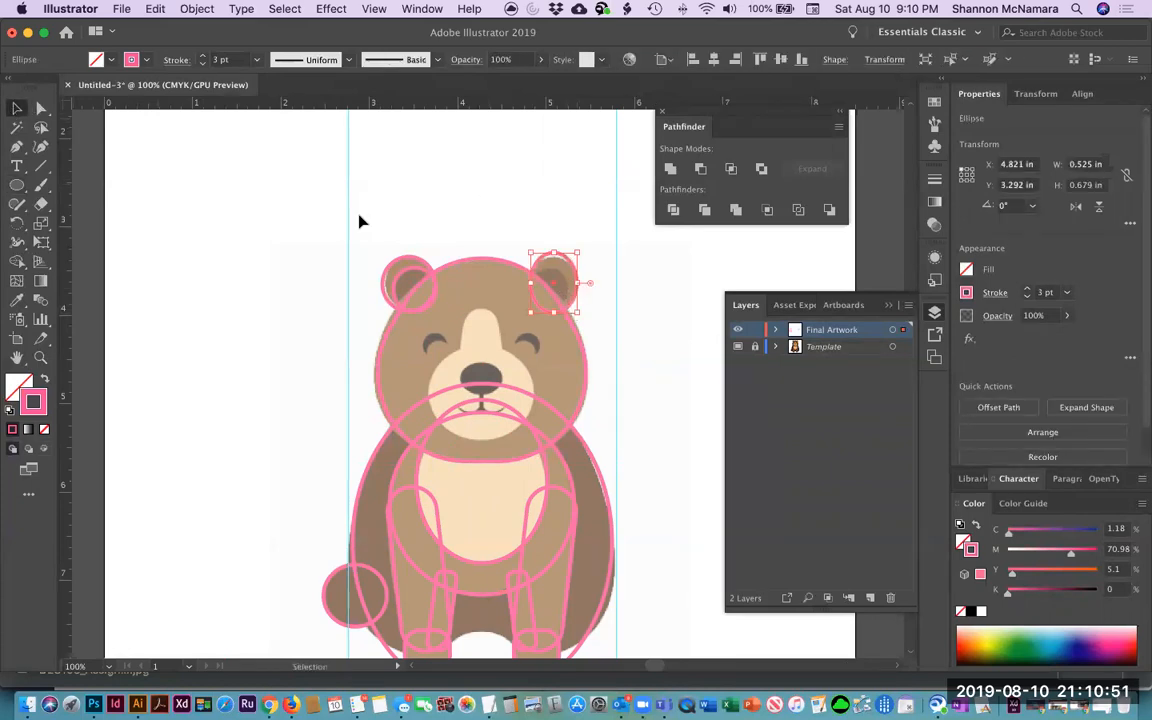
{"action": "left_click_drag", "start_coordinate": [548, 257], "coordinate": [551, 258]}
{"action": "left_click", "coordinate": [648, 296]}
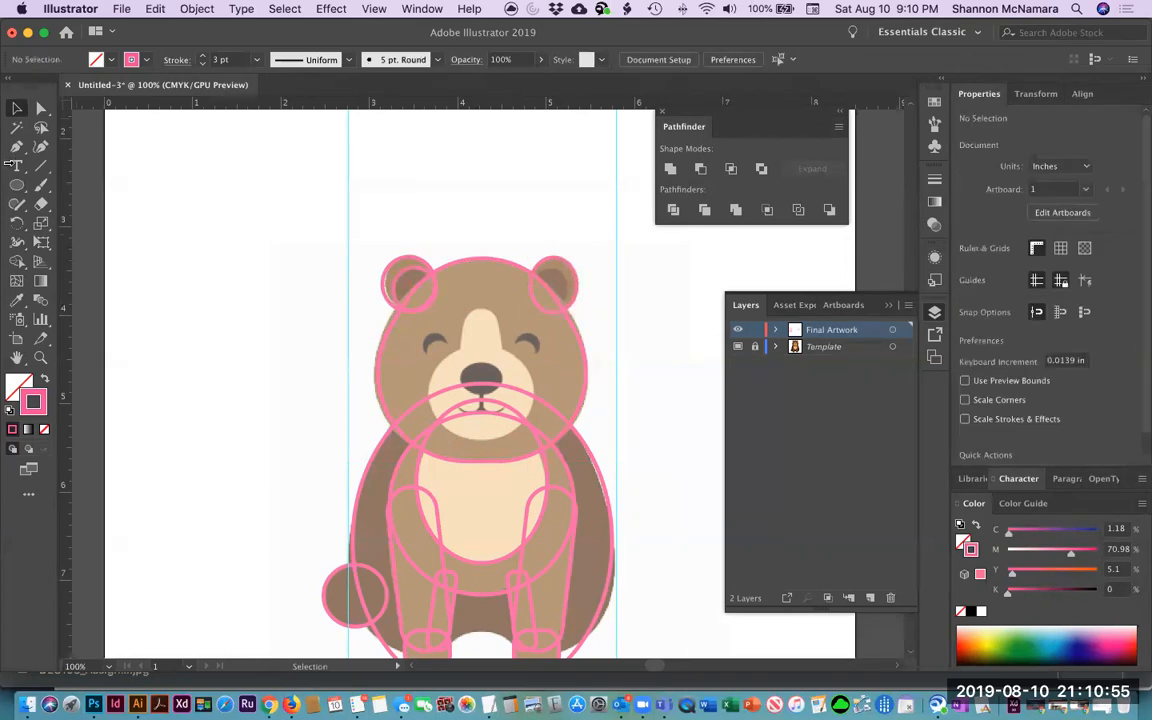
Draw a smaller ellipse about 0.37 in wide and 0.47 in high over the inner part of the right ear.
{"action": "left_click", "coordinate": [18, 186]}
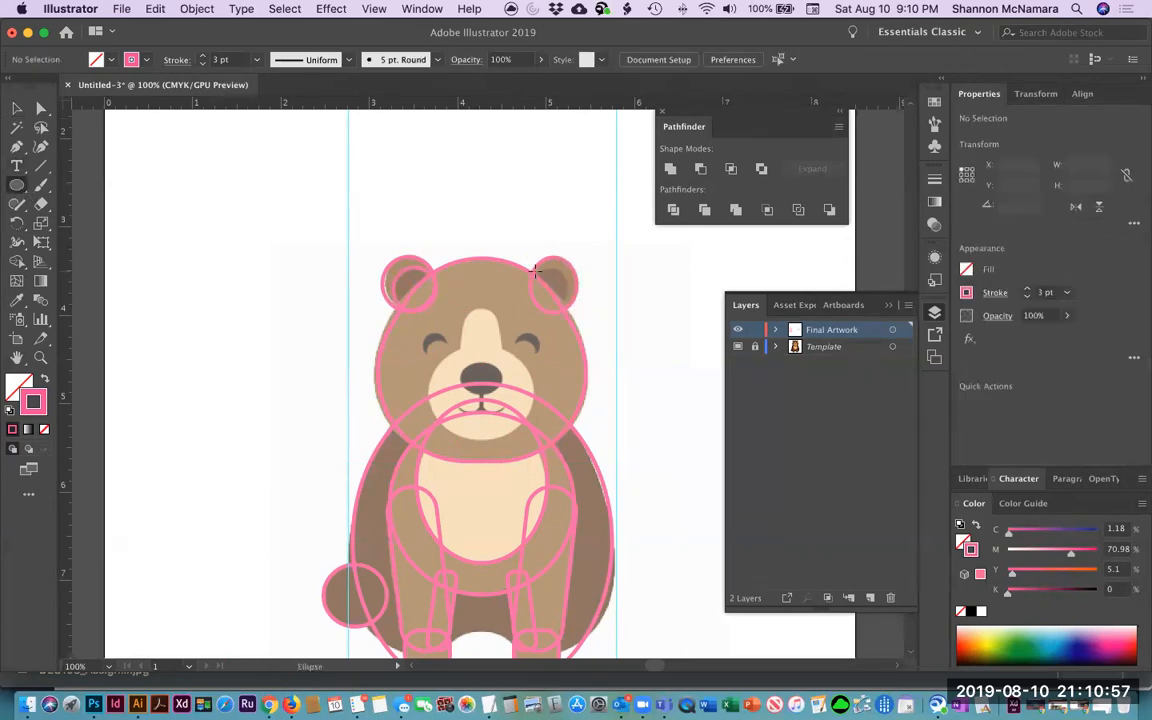
{"action": "left_click_drag", "start_coordinate": [535, 263], "coordinate": [572, 310]}
{"action": "left_click", "coordinate": [15, 108]}
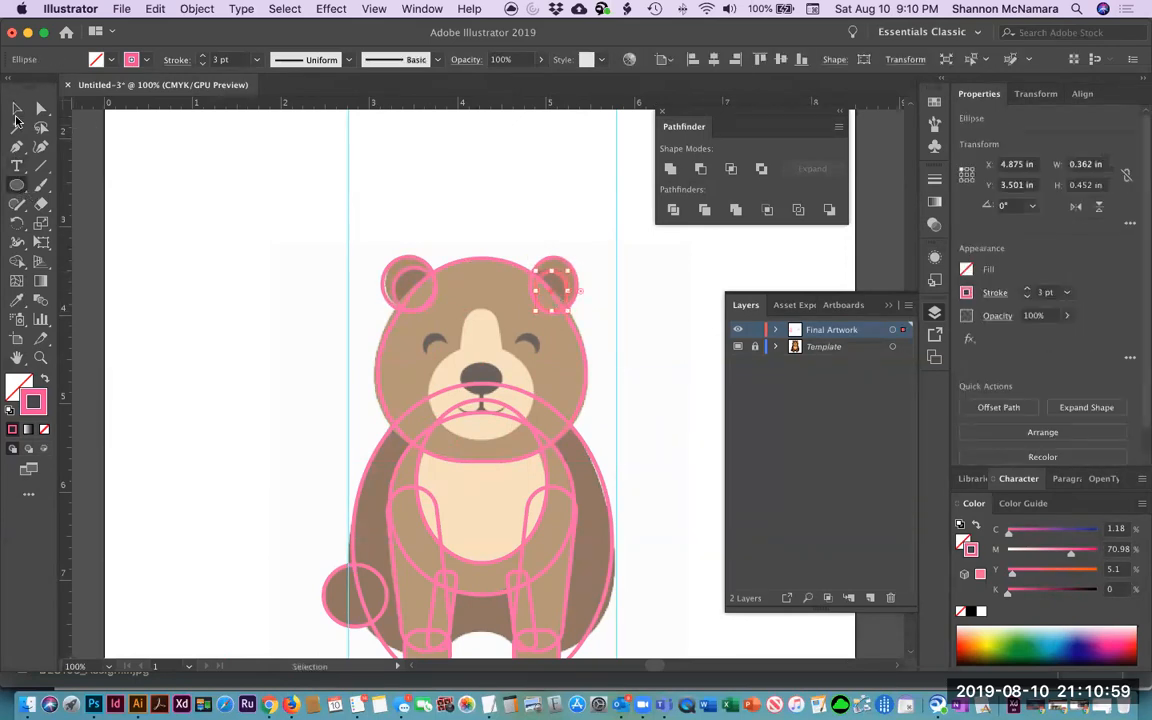
{"action": "left_click_drag", "start_coordinate": [537, 265], "coordinate": [535, 270]}
{"action": "left_click", "coordinate": [582, 222]}
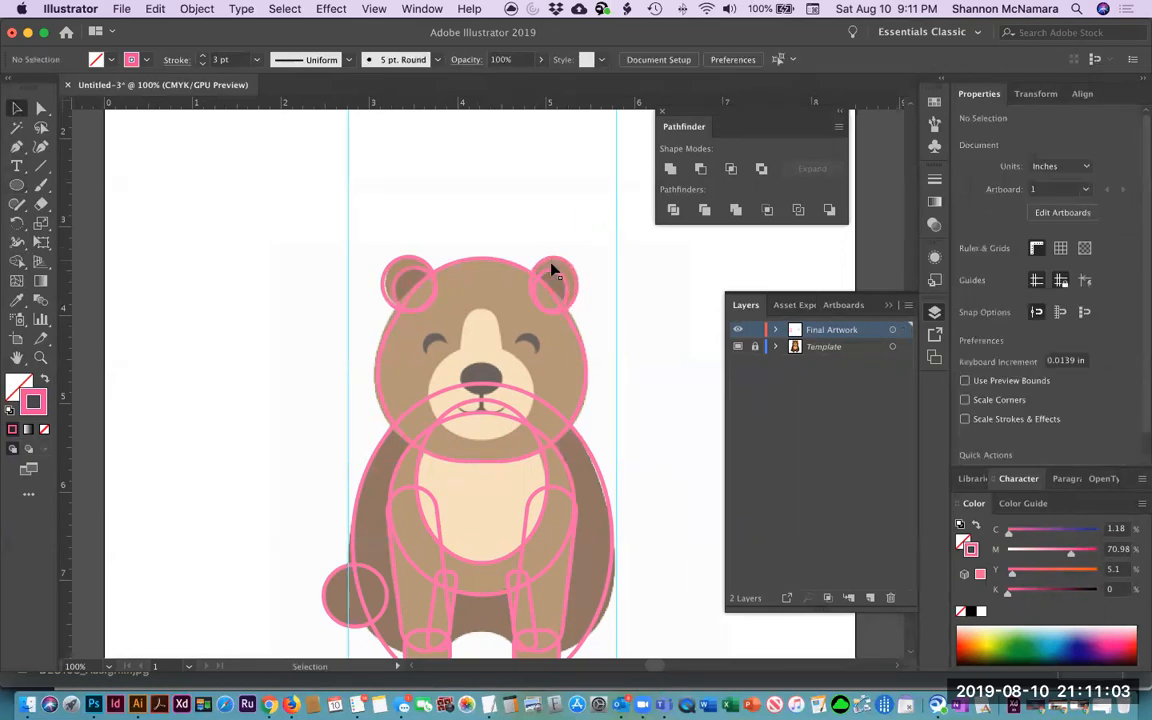
Select the ear ellipses on both sides of the head and move them back in the stacking order.
{"action": "left_click", "coordinate": [552, 280]}
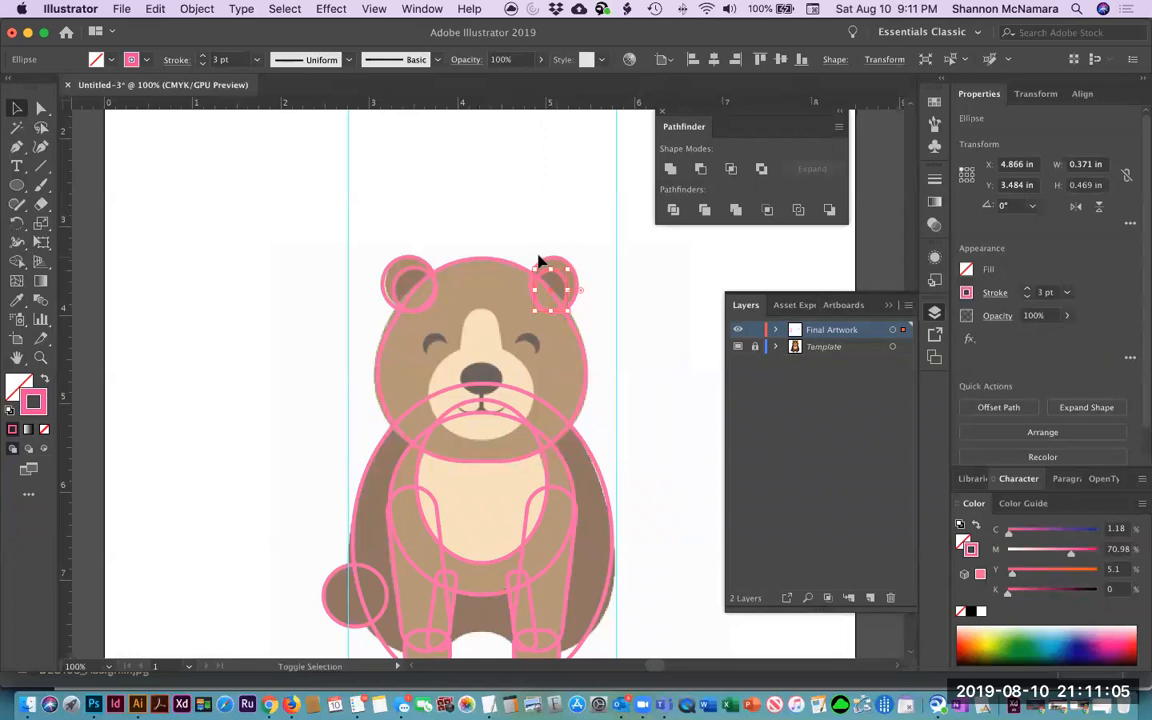
{"action": "left_click", "coordinate": [549, 263]}
{"action": "left_click", "coordinate": [385, 276], "text": "shift"}
{"action": "left_click", "coordinate": [386, 275], "text": "shift"}
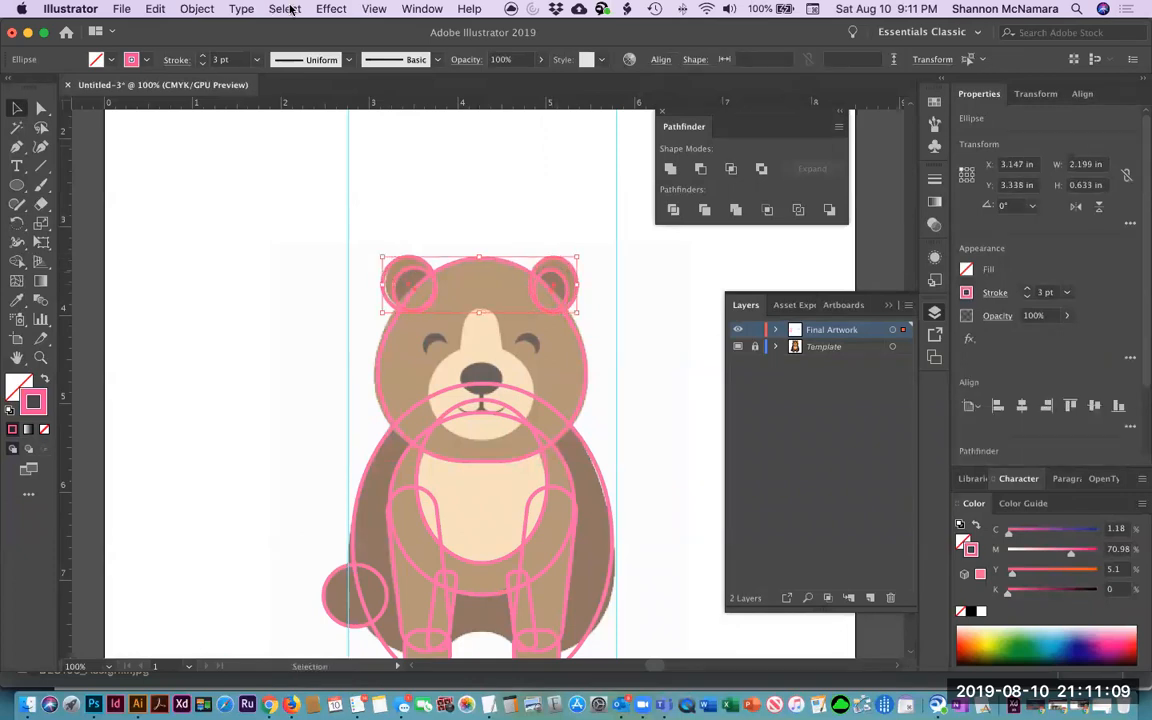
{"action": "left_click", "coordinate": [197, 9]}
{"action": "mouse_move", "coordinate": [209, 43]}
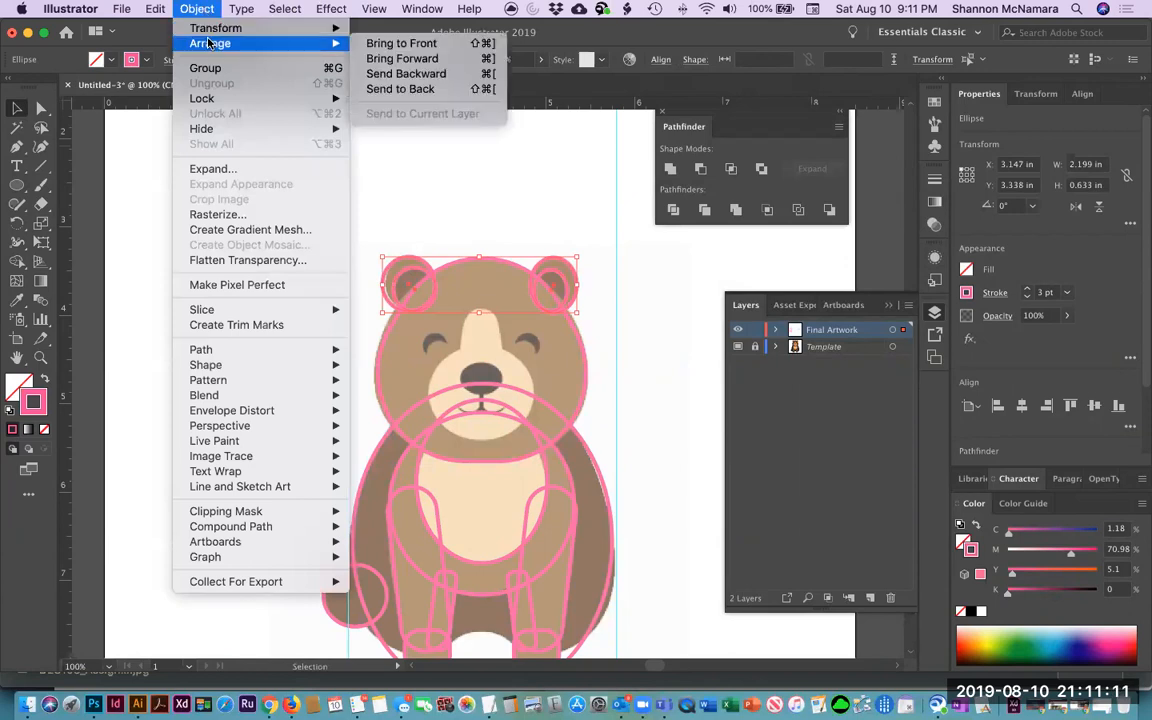
{"action": "left_click", "coordinate": [370, 78]}
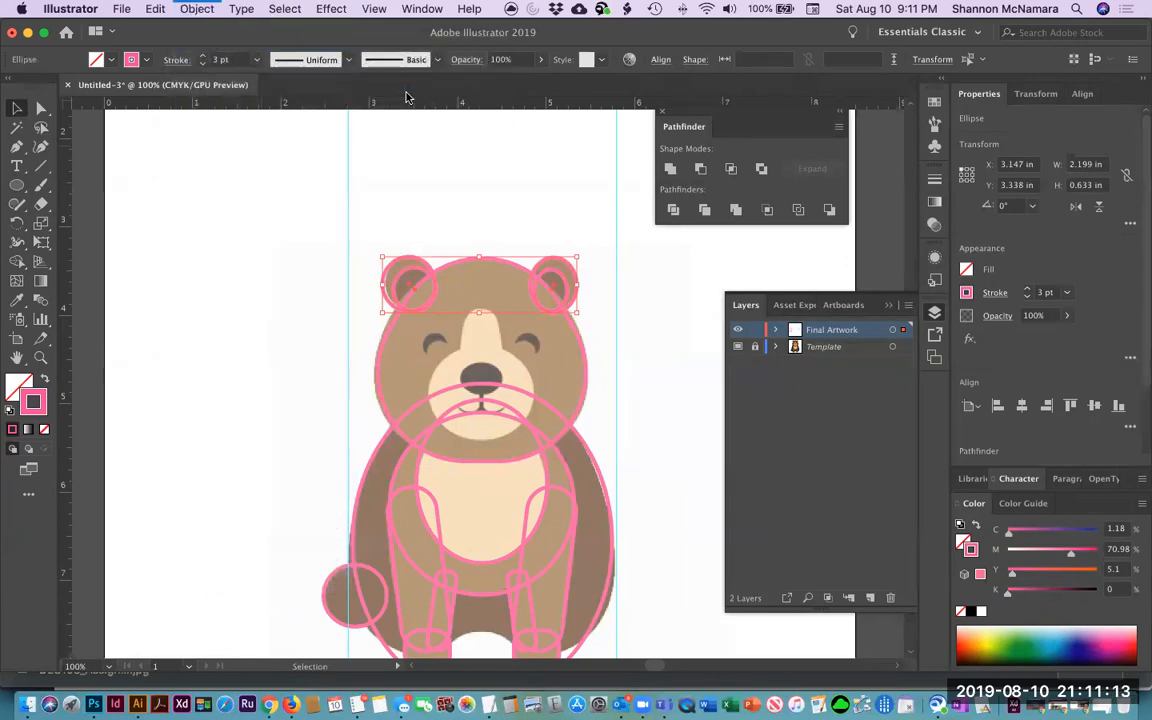
{"action": "left_click", "coordinate": [663, 389]}
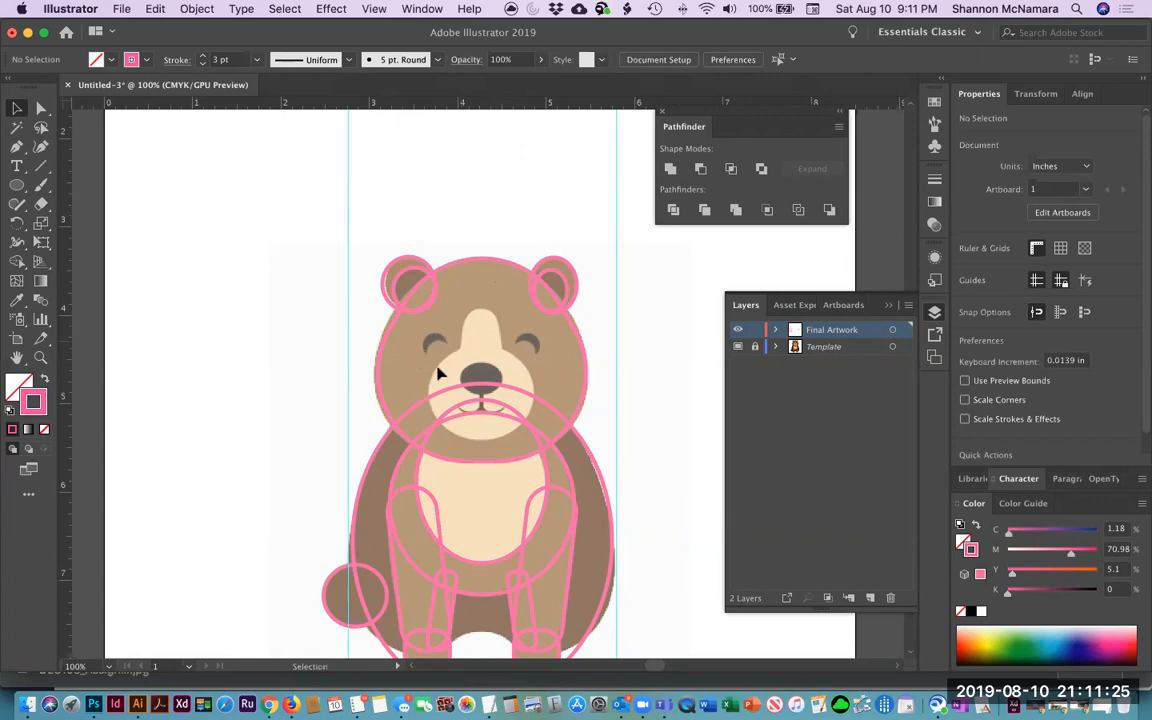
Draw an ellipse around the left eye and adjust it to about 0.32 in wide and 0.35 in high.
{"action": "left_click", "coordinate": [17, 186]}
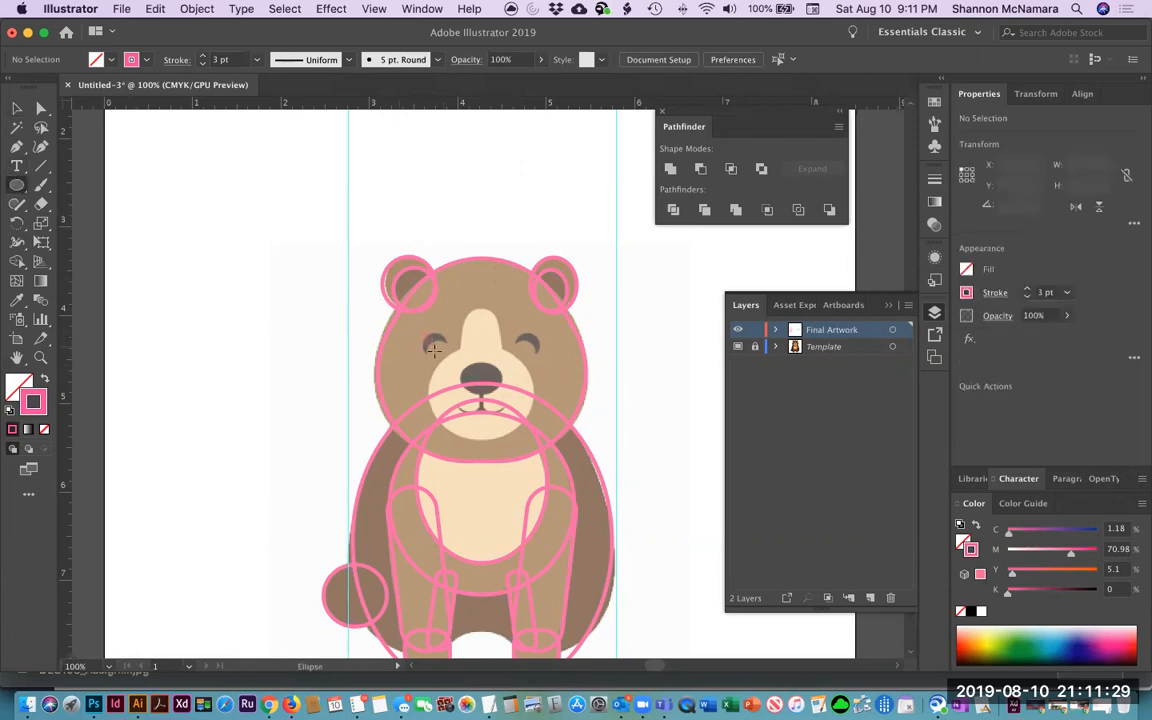
{"action": "left_click_drag", "start_coordinate": [449, 363], "coordinate": [449, 362]}
{"action": "left_click", "coordinate": [15, 111]}
{"action": "left_click", "coordinate": [255, 328]}
{"action": "left_click_drag", "start_coordinate": [368, 296], "coordinate": [520, 405]}
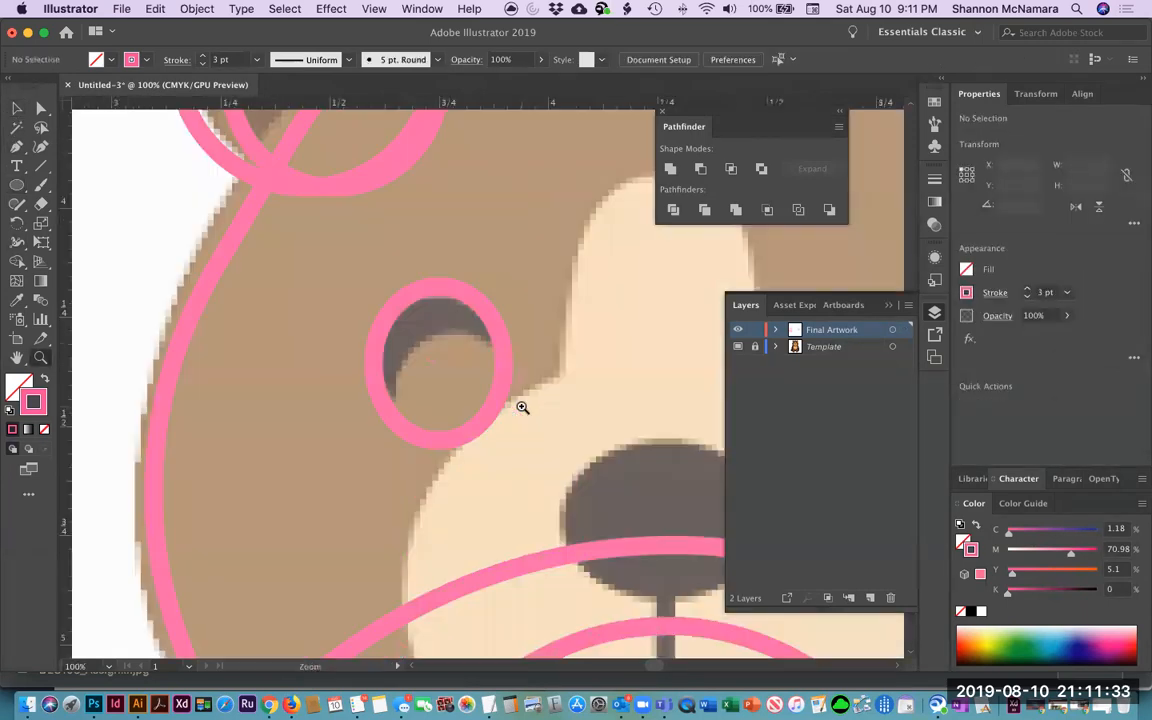
{"action": "left_click_drag", "start_coordinate": [404, 307], "coordinate": [405, 318]}
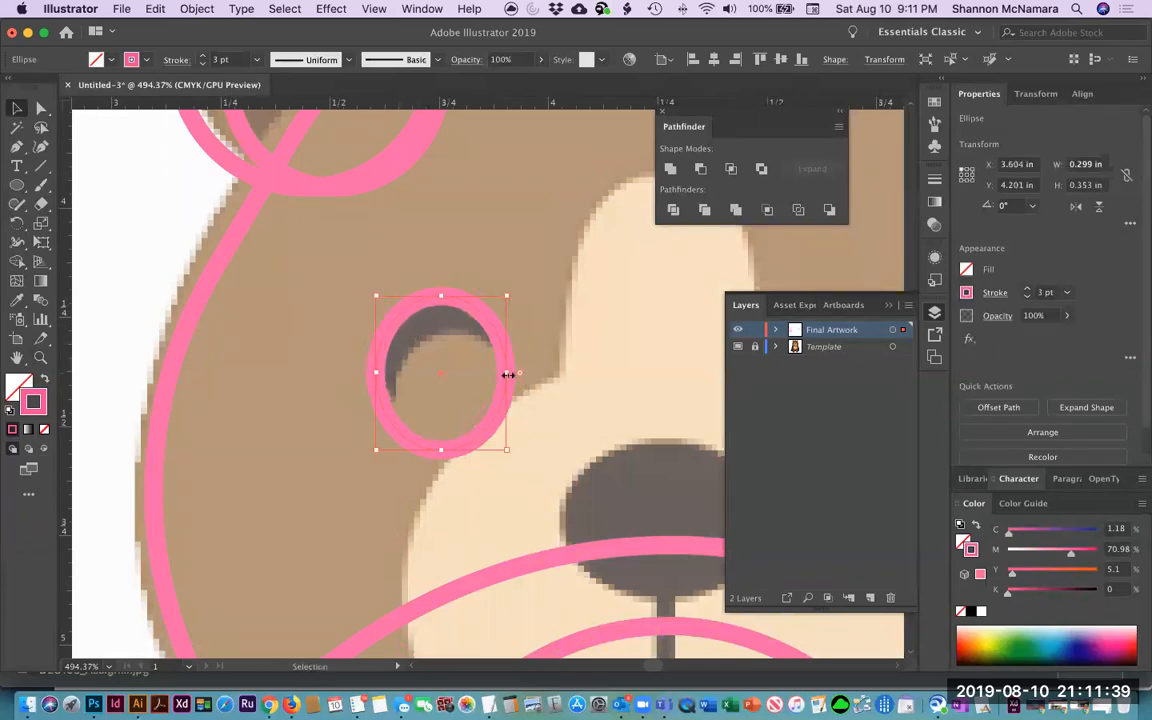
{"action": "left_click_drag", "start_coordinate": [509, 372], "coordinate": [516, 372]}
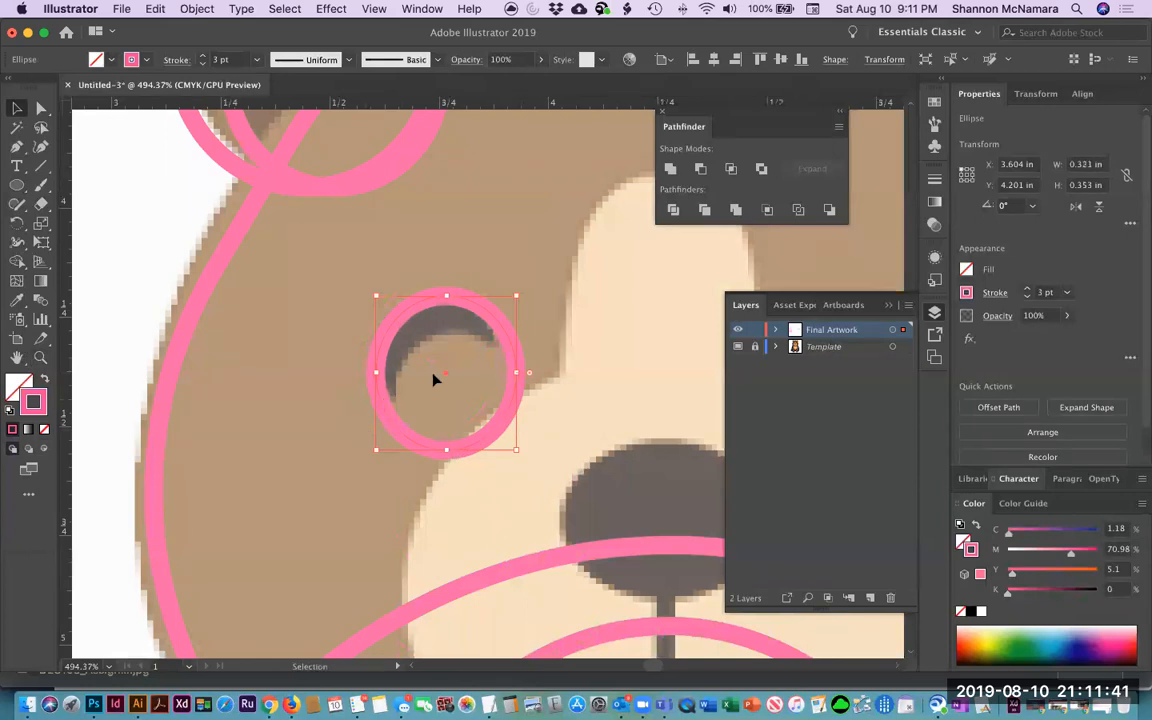
Move the eye ellipse over the right eye and place a copy of it back over the left eye.
{"action": "scroll", "coordinate": [640, 344], "scroll_direction": "right", "scroll_amount": 5}
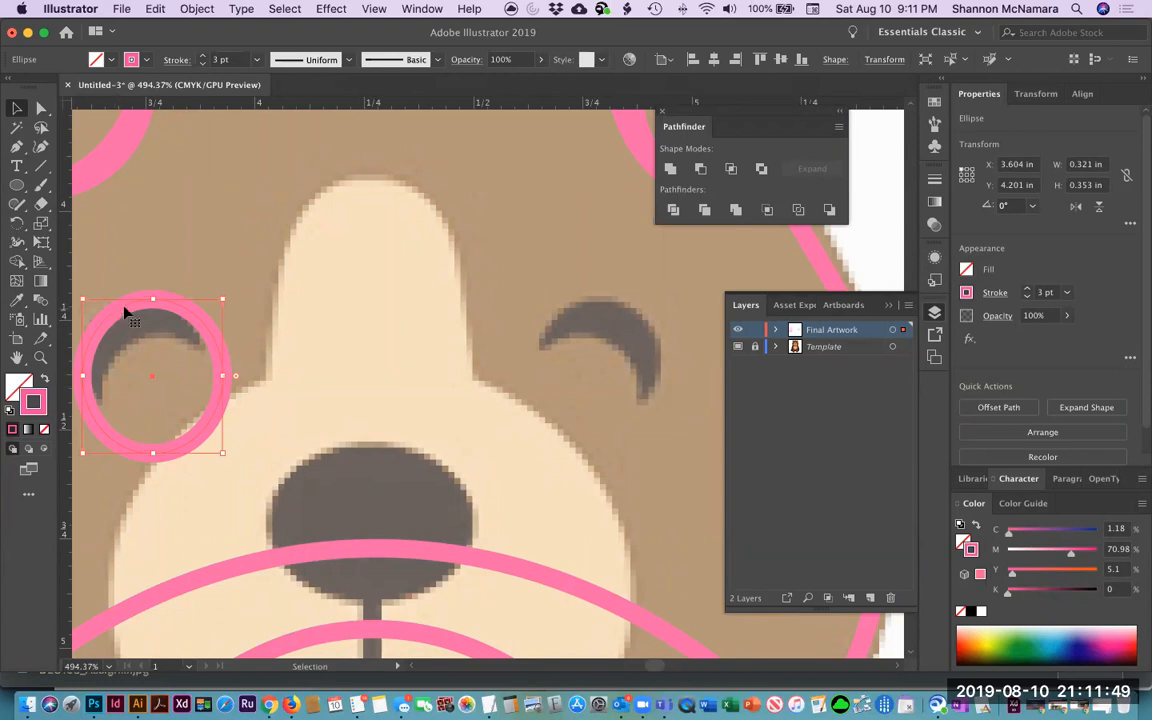
{"action": "left_click_drag", "start_coordinate": [123, 313], "coordinate": [567, 307]}
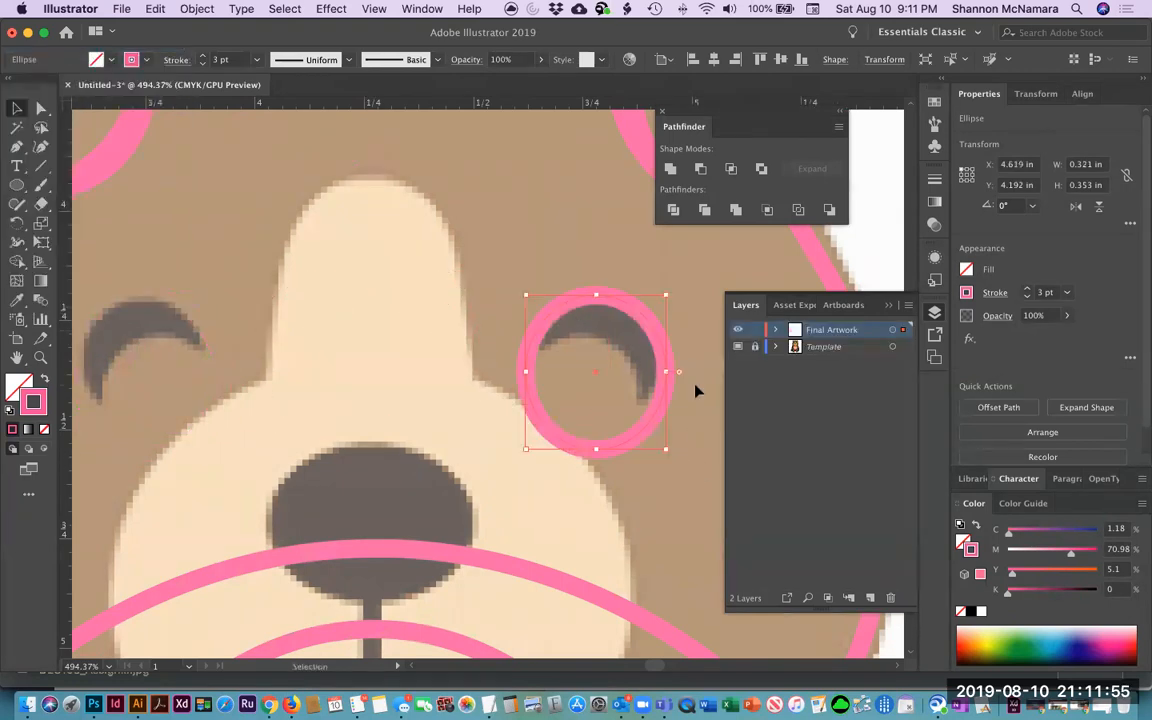
{"action": "left_click", "coordinate": [589, 314]}
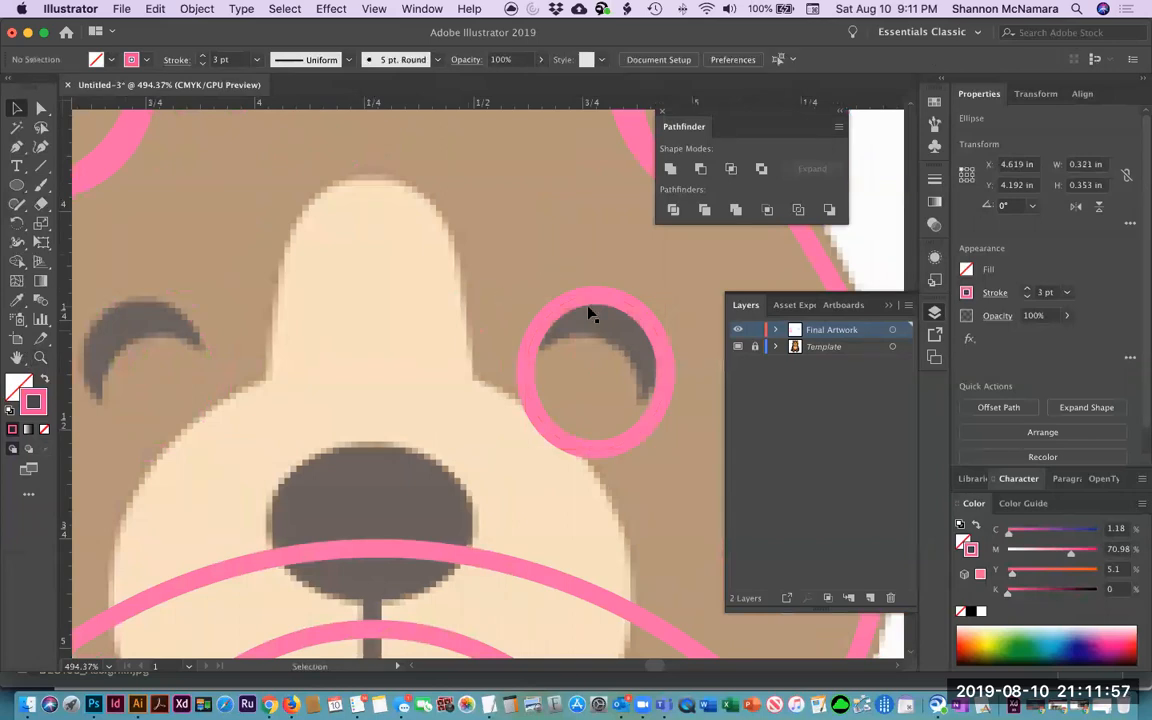
{"action": "left_click", "coordinate": [600, 300]}
{"action": "left_click_drag", "start_coordinate": [604, 301], "coordinate": [148, 304]}
{"action": "left_click", "coordinate": [193, 237]}
Draw a smaller ellipse about 0.29 in wide and 0.28 in high inside the left eye's crescent and copy it to the right eye.
{"action": "left_click_drag", "start_coordinate": [299, 193], "coordinate": [402, 141]}
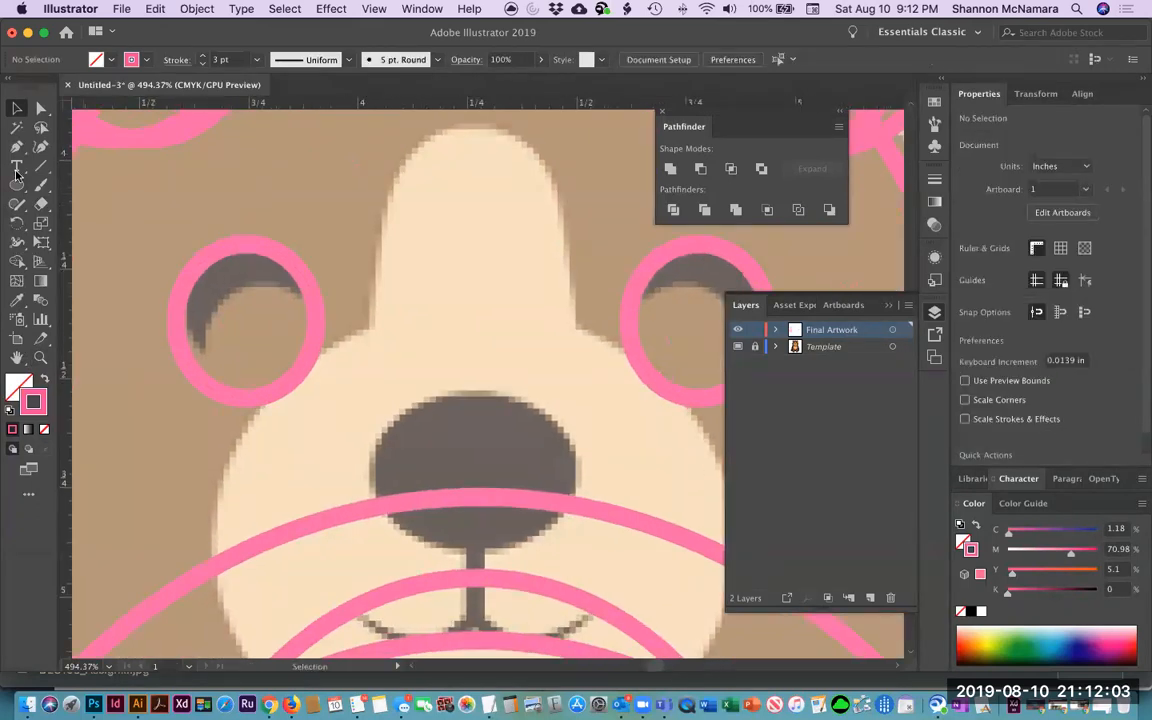
{"action": "left_click", "coordinate": [17, 184]}
{"action": "left_click_drag", "start_coordinate": [208, 300], "coordinate": [335, 422]}
{"action": "left_click", "coordinate": [14, 108]}
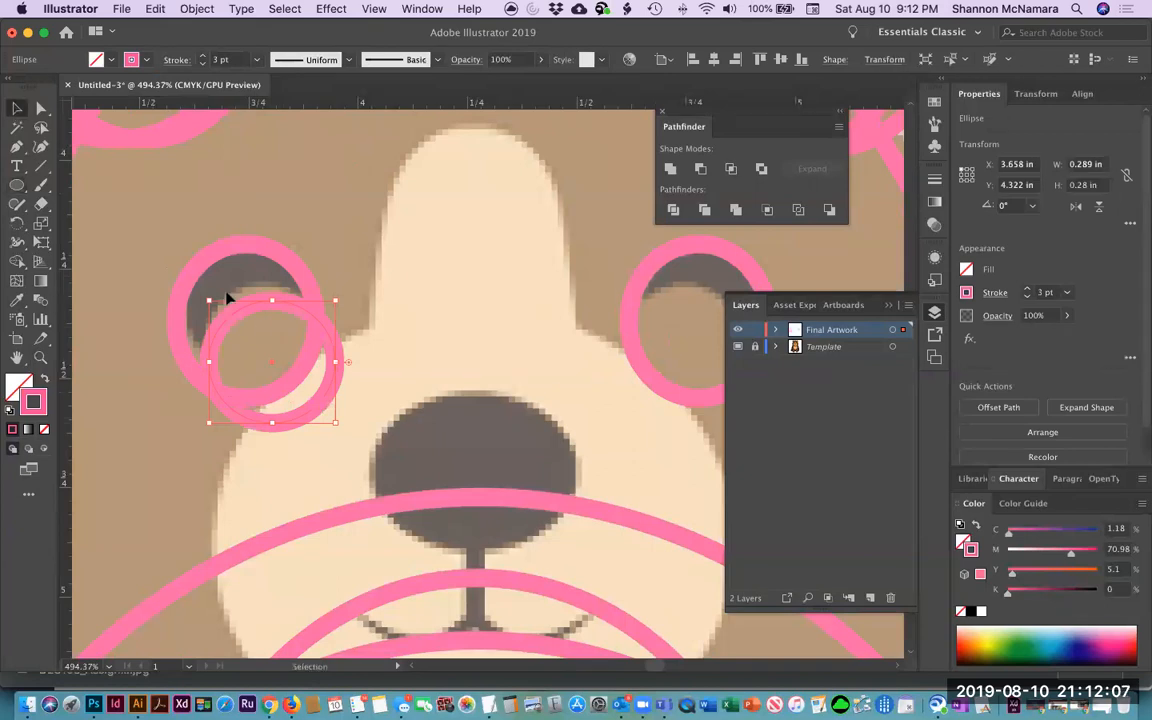
{"action": "left_click_drag", "start_coordinate": [250, 316], "coordinate": [245, 306]}
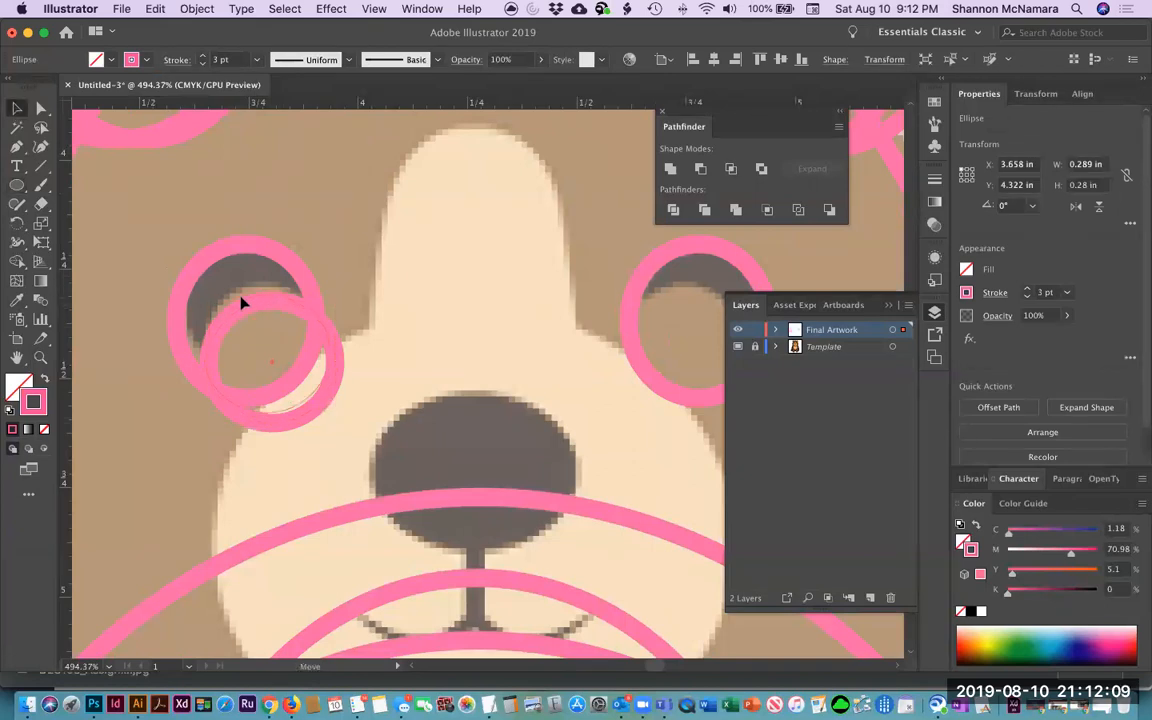
{"action": "left_click_drag", "start_coordinate": [445, 364], "coordinate": [347, 327]}
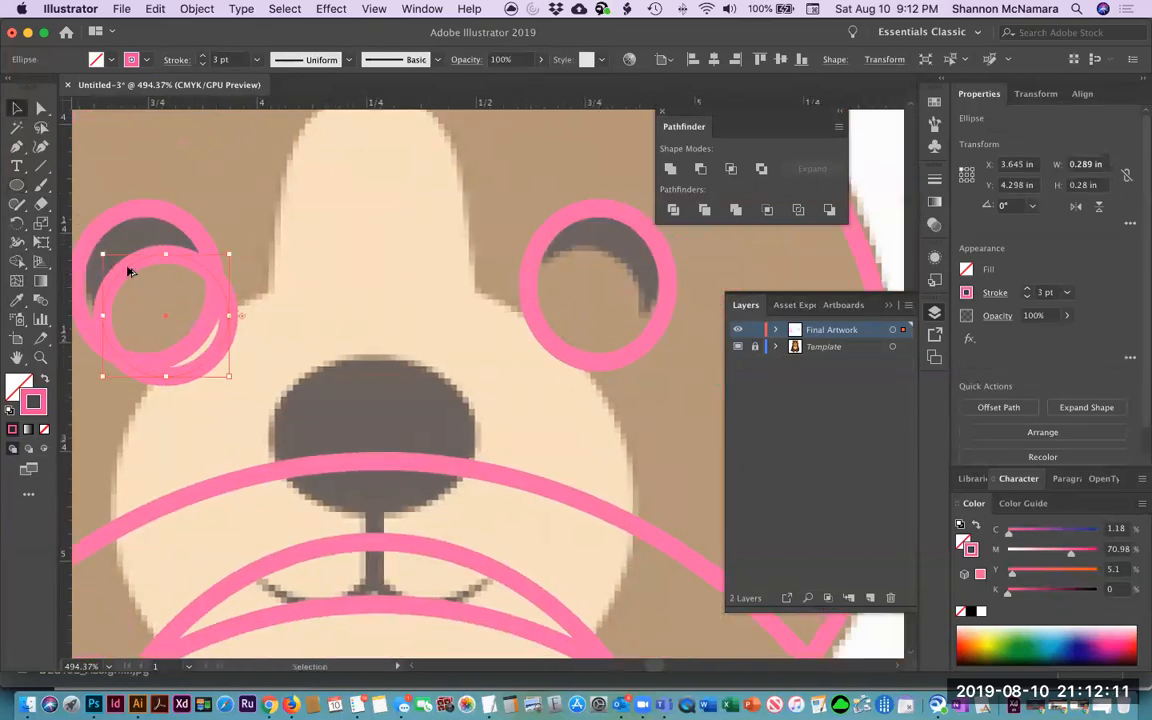
{"action": "left_click_drag", "start_coordinate": [138, 270], "coordinate": [558, 267]}
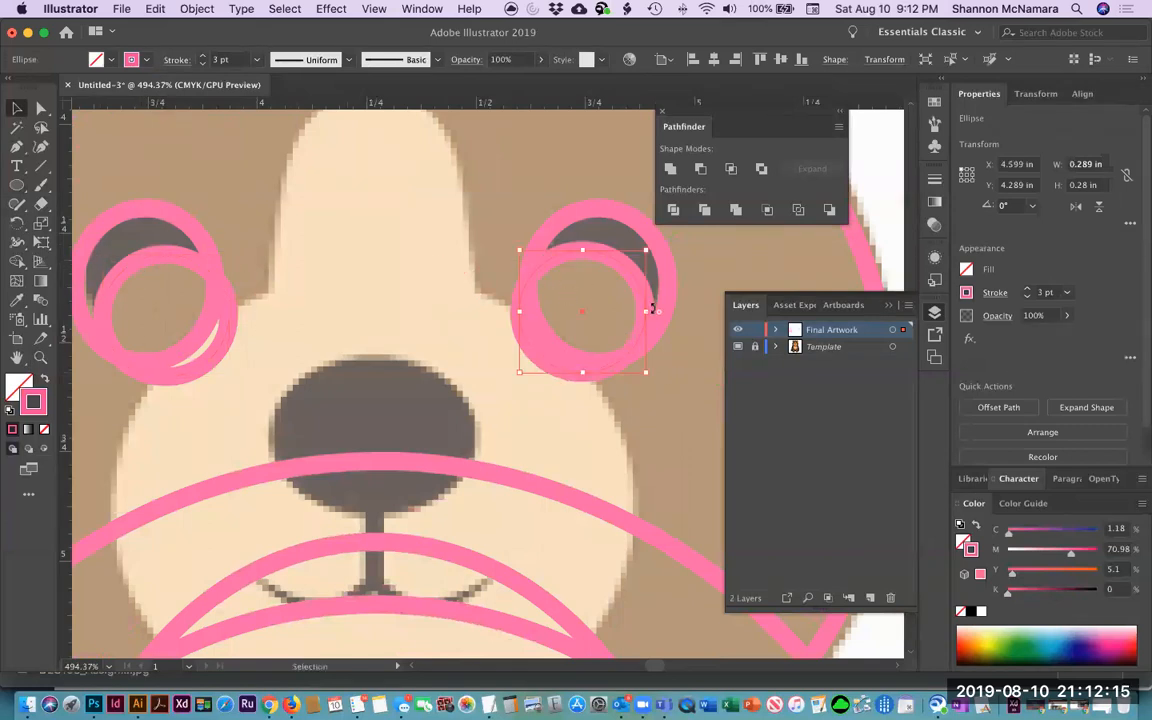
Resize the inner ellipse of the right eye to about 0.31 in wide and 0.26 in high to fit the crescent.
{"action": "left_click_drag", "start_coordinate": [648, 313], "coordinate": [657, 313]}
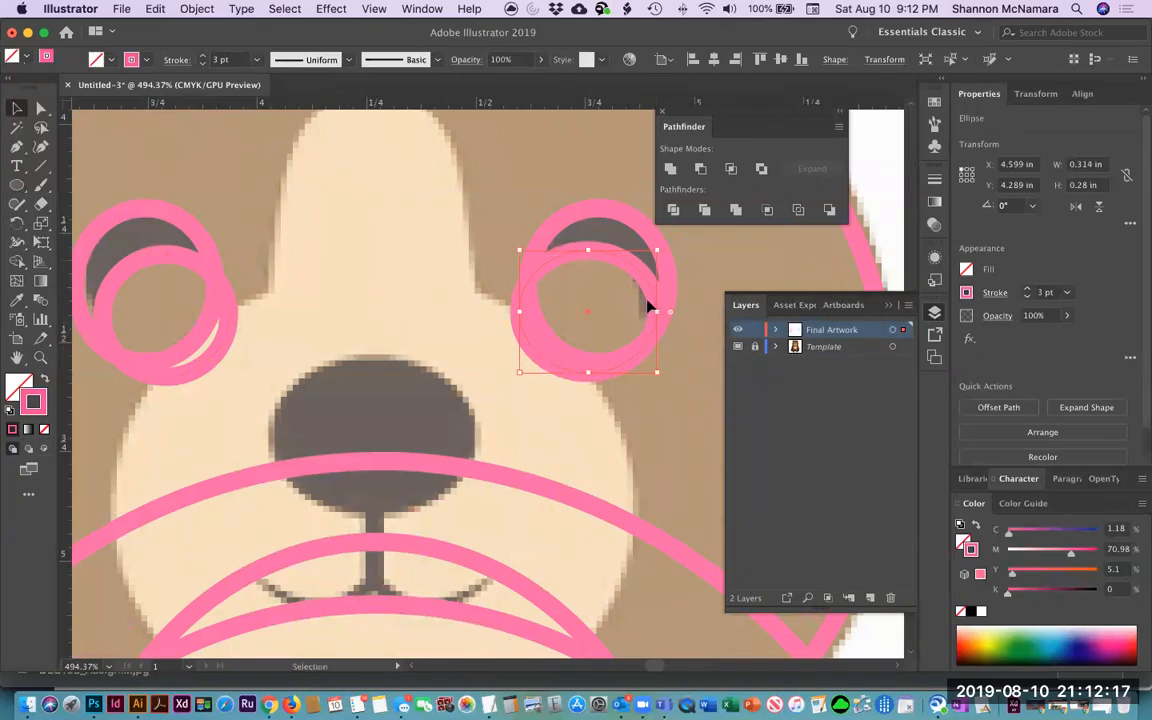
{"action": "left_click_drag", "start_coordinate": [590, 252], "coordinate": [589, 258]}
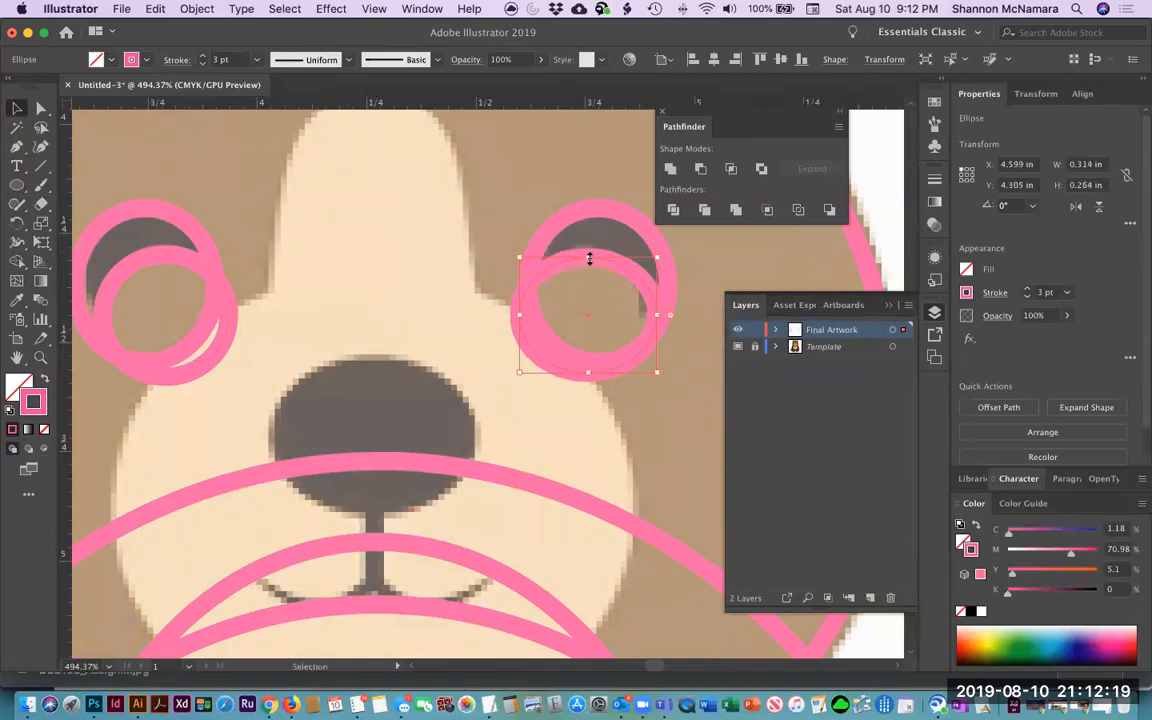
{"action": "left_click", "coordinate": [718, 267]}
Draw an ellipse about 1.22 in wide and 1.07 in high around the bear's light muzzle.
{"action": "scroll", "coordinate": [517, 399], "scroll_direction": "left", "scroll_amount": 3}
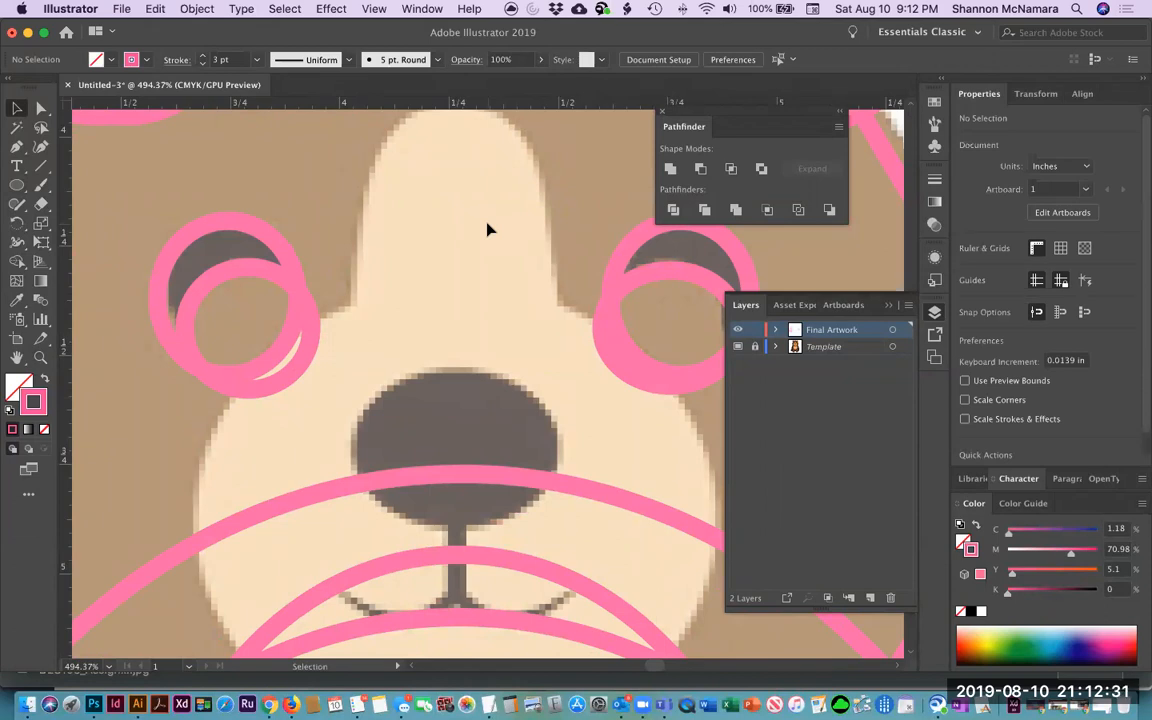
{"action": "left_click_drag", "start_coordinate": [507, 278], "coordinate": [417, 322]}
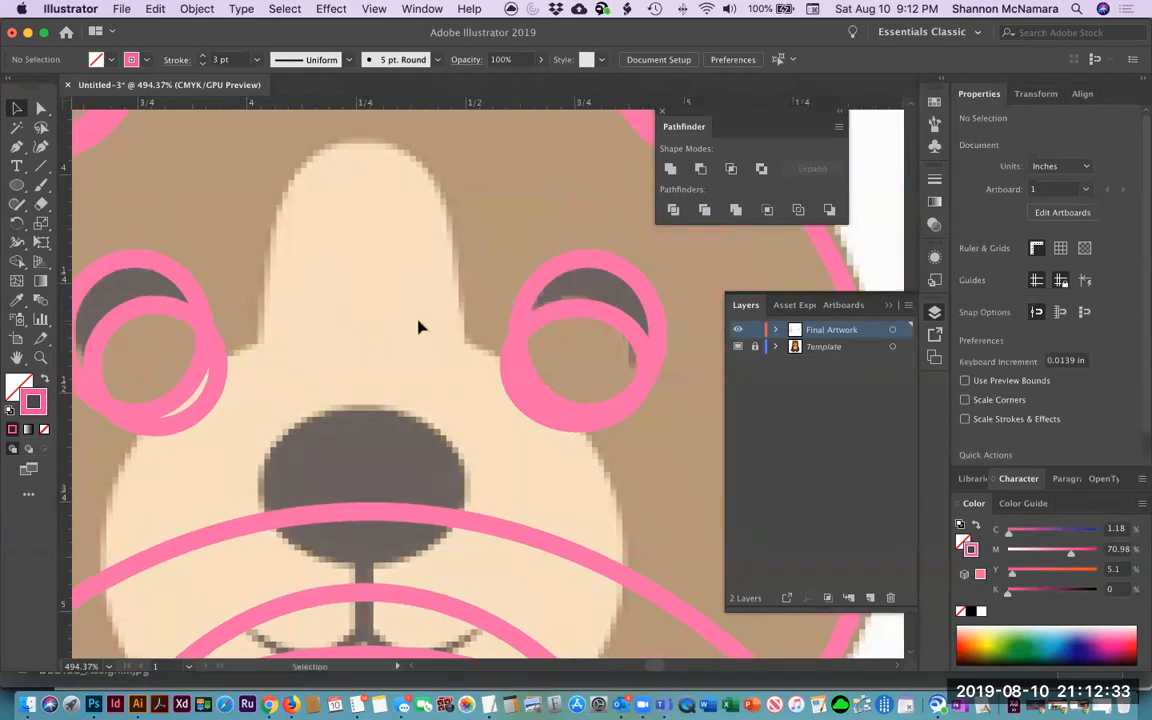
{"action": "key", "text": "super+minus"}
{"action": "key", "text": "super+minus"}
{"action": "key", "text": "super+minus"}
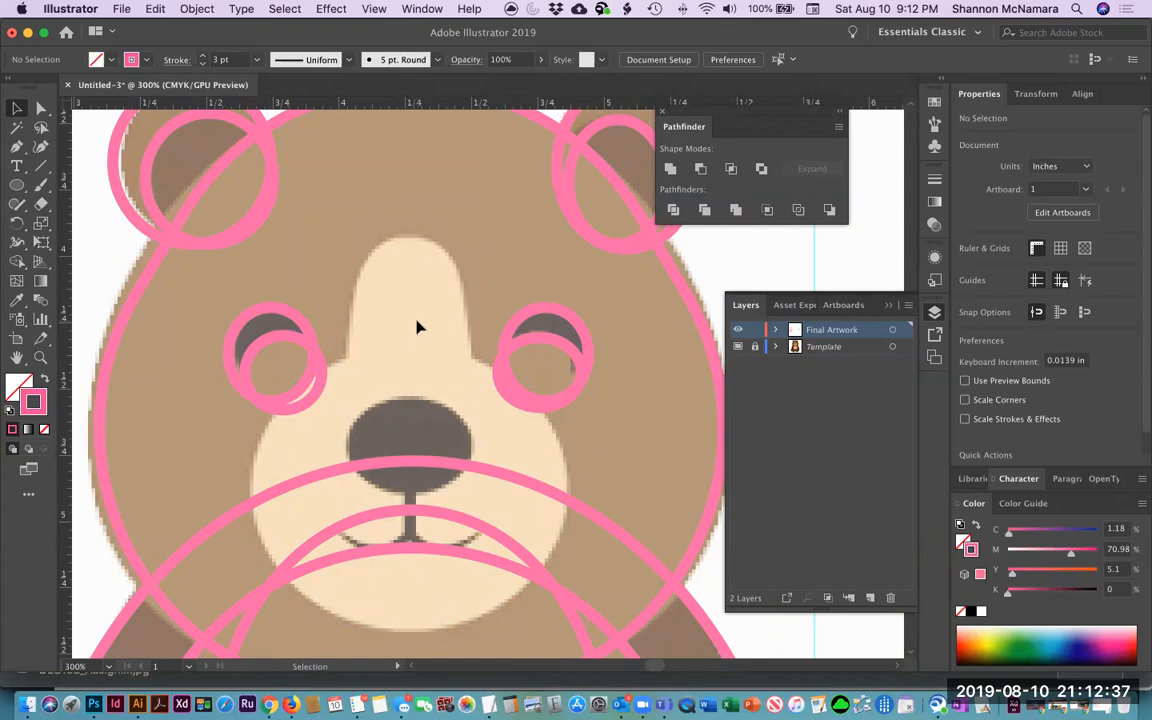
{"action": "left_click_drag", "start_coordinate": [395, 289], "coordinate": [418, 229]}
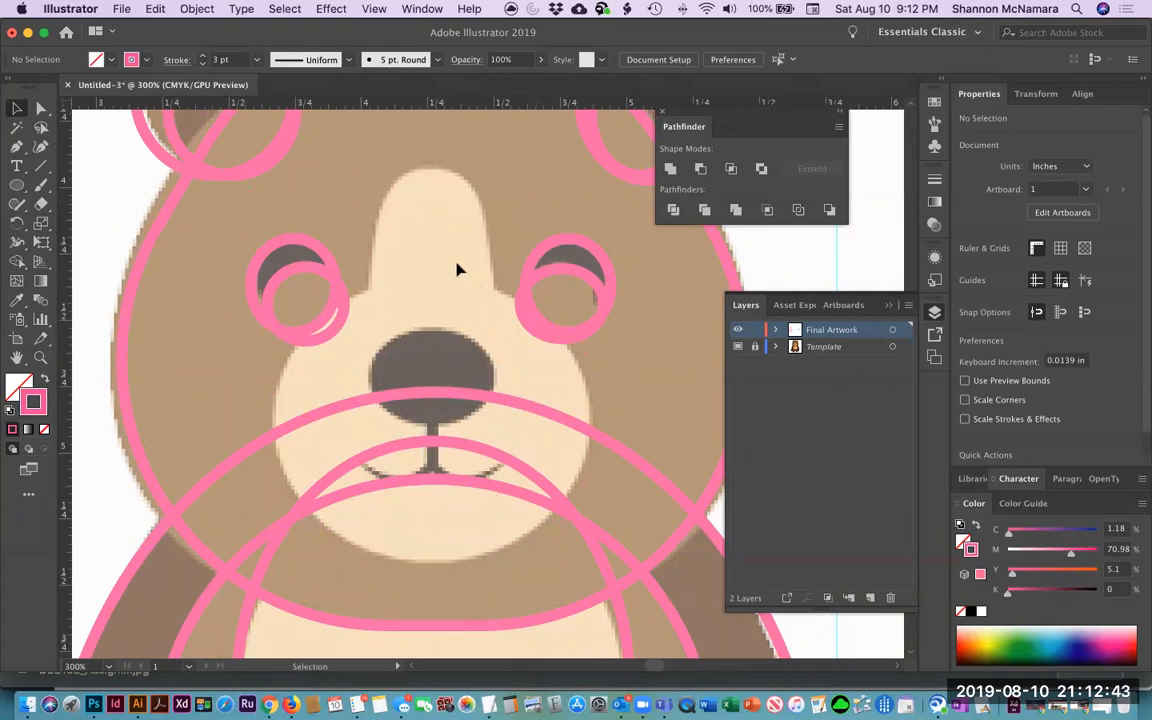
{"action": "left_click", "coordinate": [16, 185]}
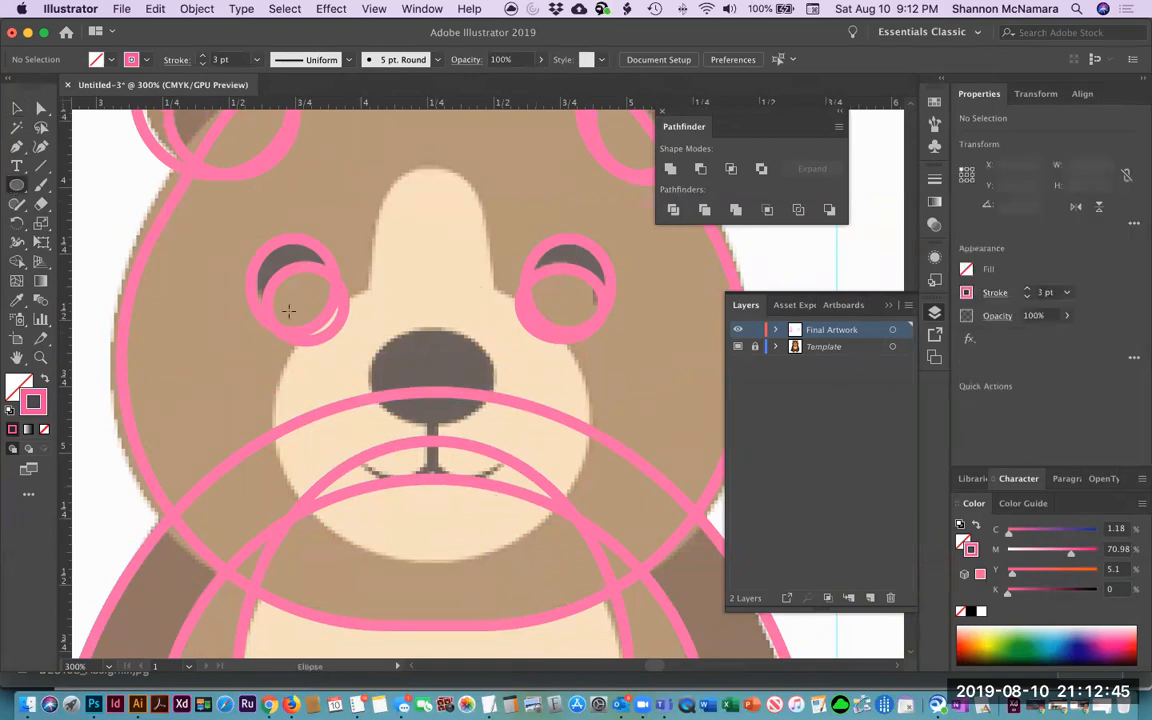
{"action": "left_click_drag", "start_coordinate": [273, 285], "coordinate": [594, 561]}
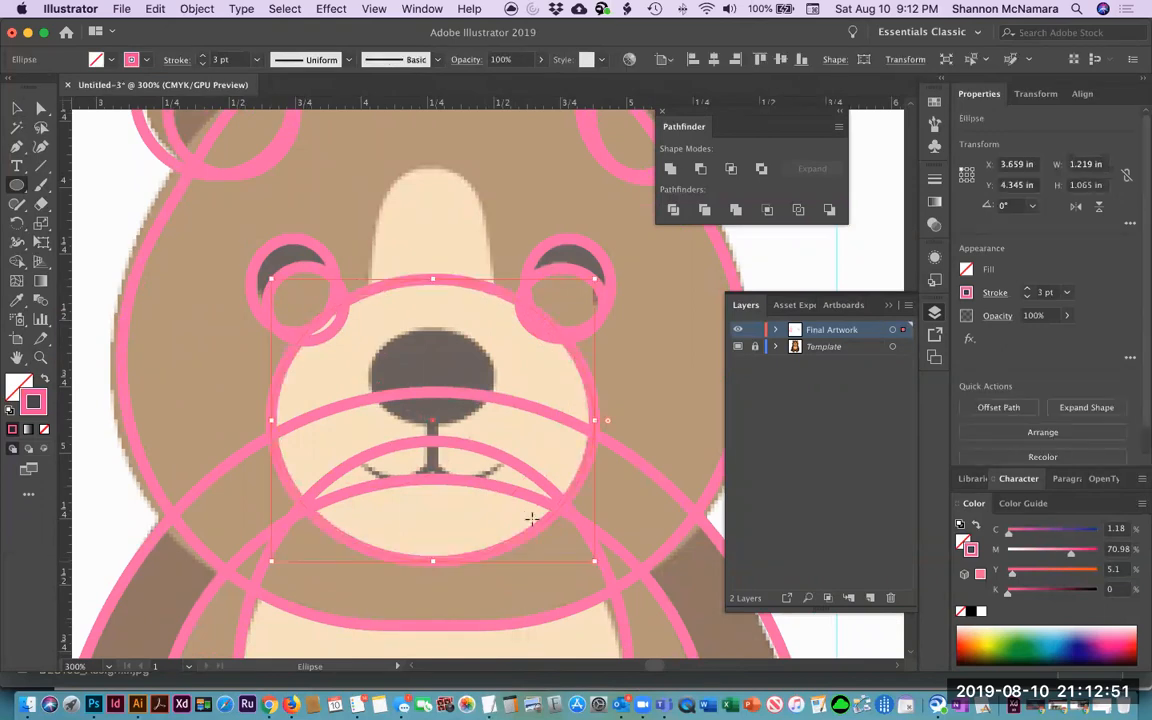
{"action": "left_click", "coordinate": [16, 107]}
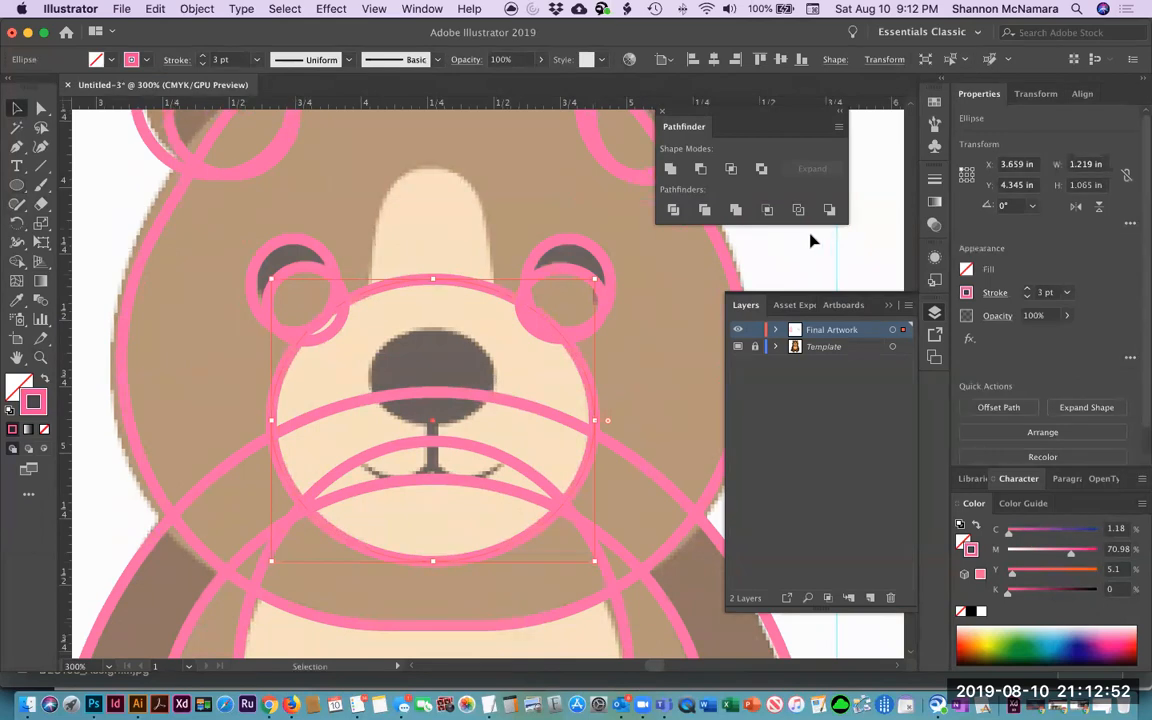
{"action": "left_click", "coordinate": [860, 247]}
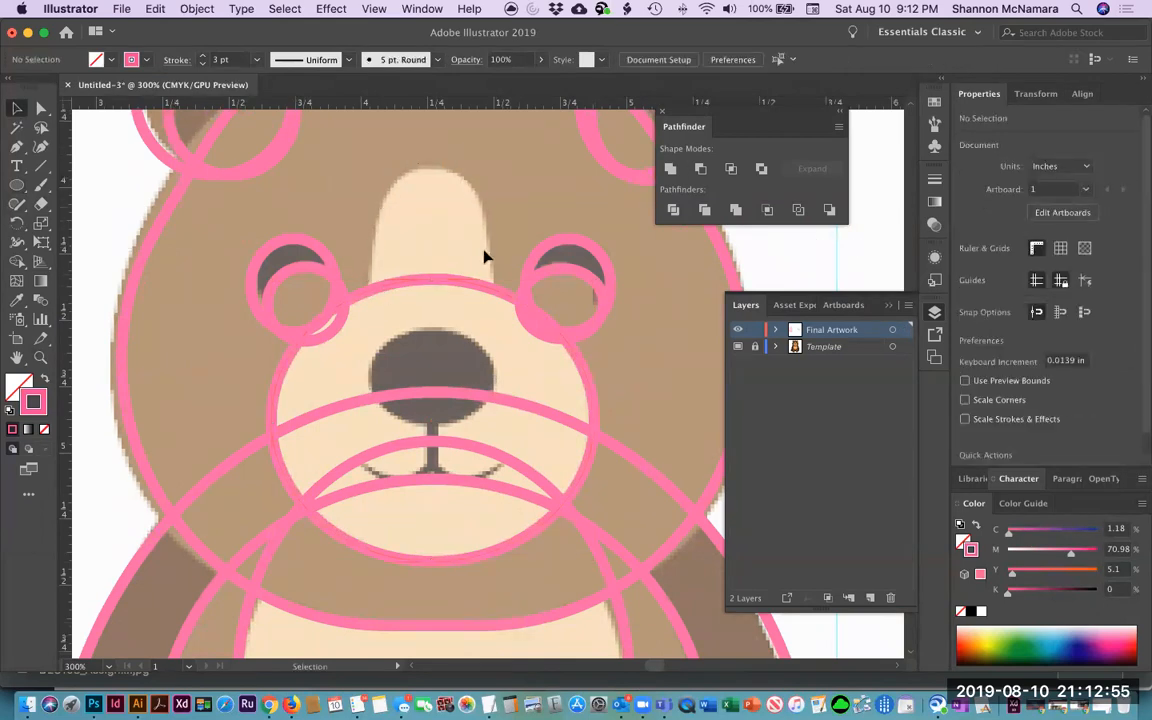
Draw an ellipse about 0.43 in wide and 0.70 in high over the light forehead strip and stretch it slightly at both sides and below.
{"action": "left_click", "coordinate": [16, 186]}
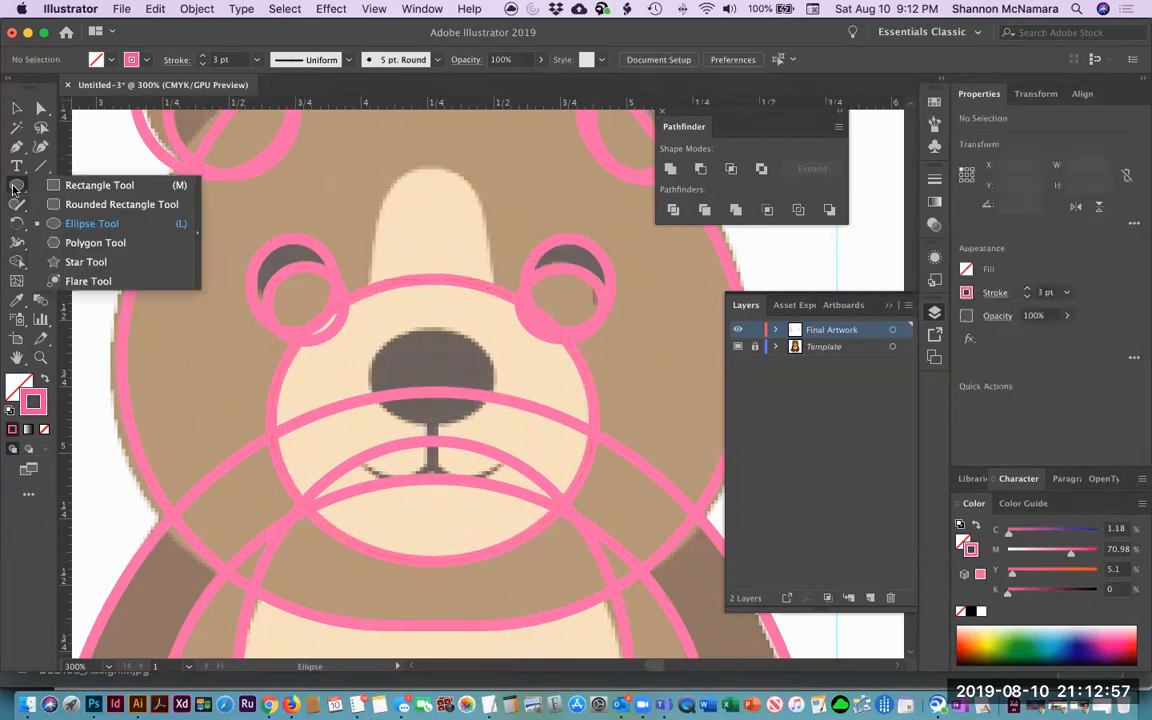
{"action": "left_click", "coordinate": [91, 223]}
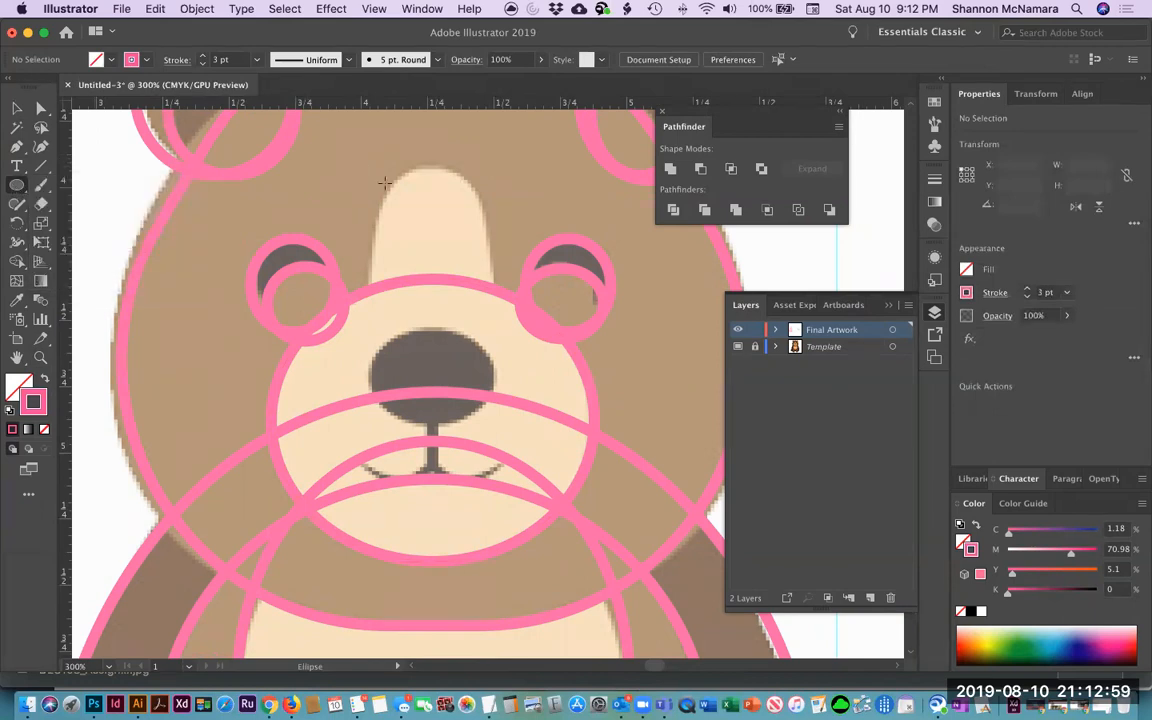
{"action": "left_click_drag", "start_coordinate": [345, 160], "coordinate": [491, 350]}
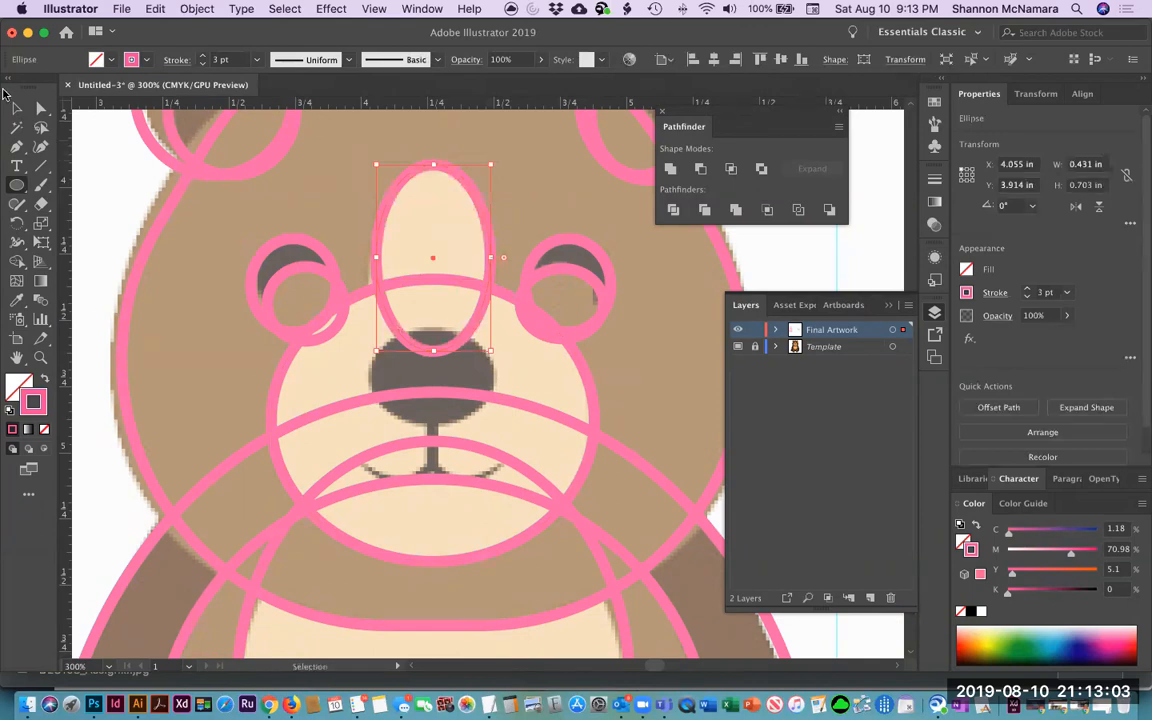
{"action": "left_click", "coordinate": [16, 108]}
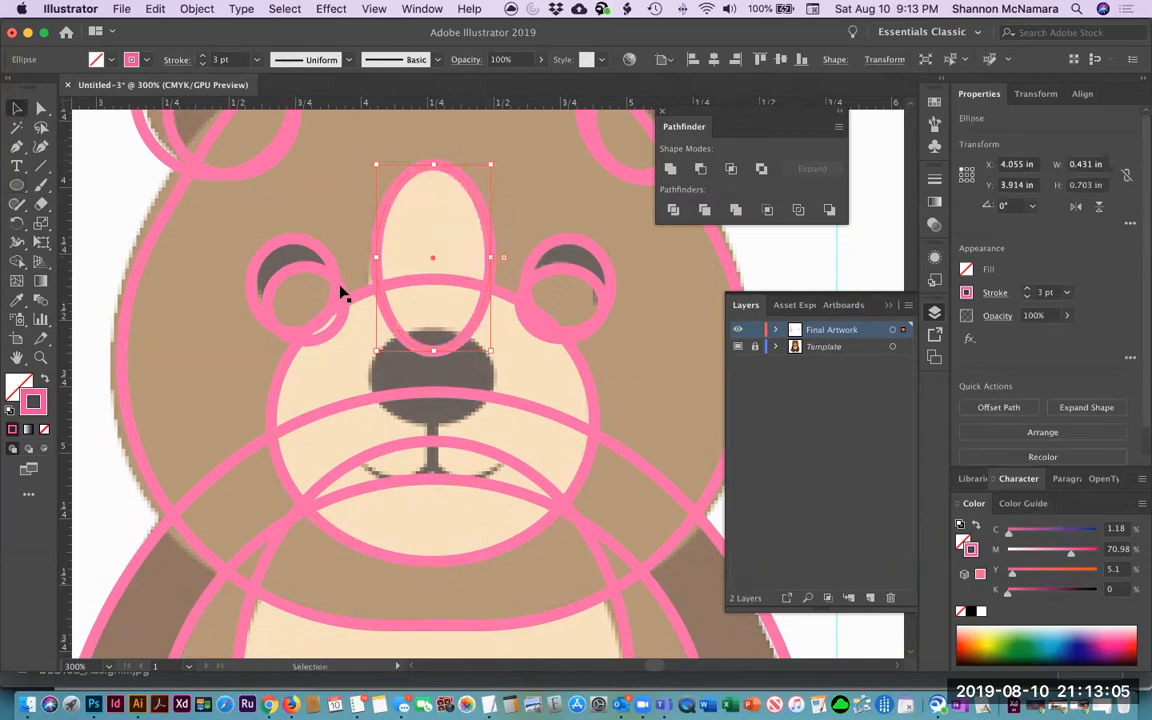
{"action": "left_click_drag", "start_coordinate": [433, 351], "coordinate": [433, 361]}
{"action": "left_click_drag", "start_coordinate": [376, 262], "coordinate": [369, 262]}
{"action": "left_click_drag", "start_coordinate": [489, 262], "coordinate": [494, 262]}
{"action": "left_click", "coordinate": [870, 255]}
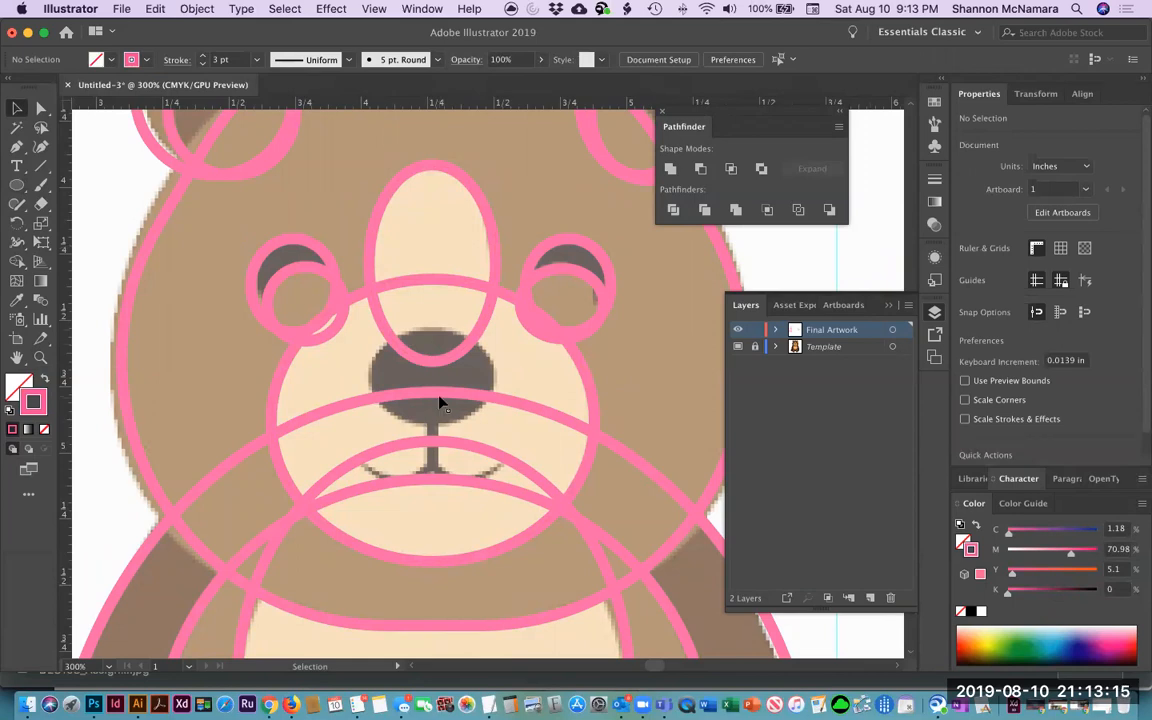
Draw an ellipse about 0.49 in wide and 0.37 in high around the bear's dark nose.
{"action": "left_click", "coordinate": [17, 186]}
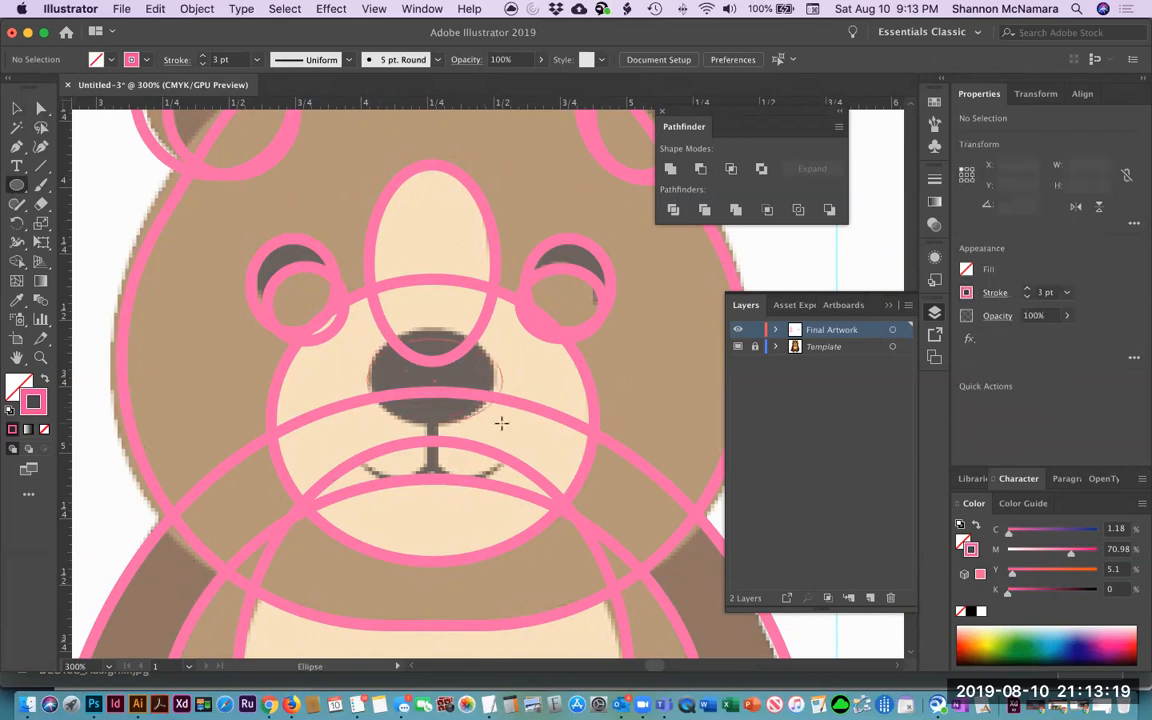
{"action": "mouse_move", "coordinate": [497, 422]}
{"action": "left_mouse_down"}
{"action": "mouse_move", "coordinate": [368, 340]}
{"action": "mouse_move", "coordinate": [432, 335]}
{"action": "mouse_move", "coordinate": [432, 322]}
{"action": "left_mouse_up"}
{"action": "left_click", "coordinate": [17, 108]}
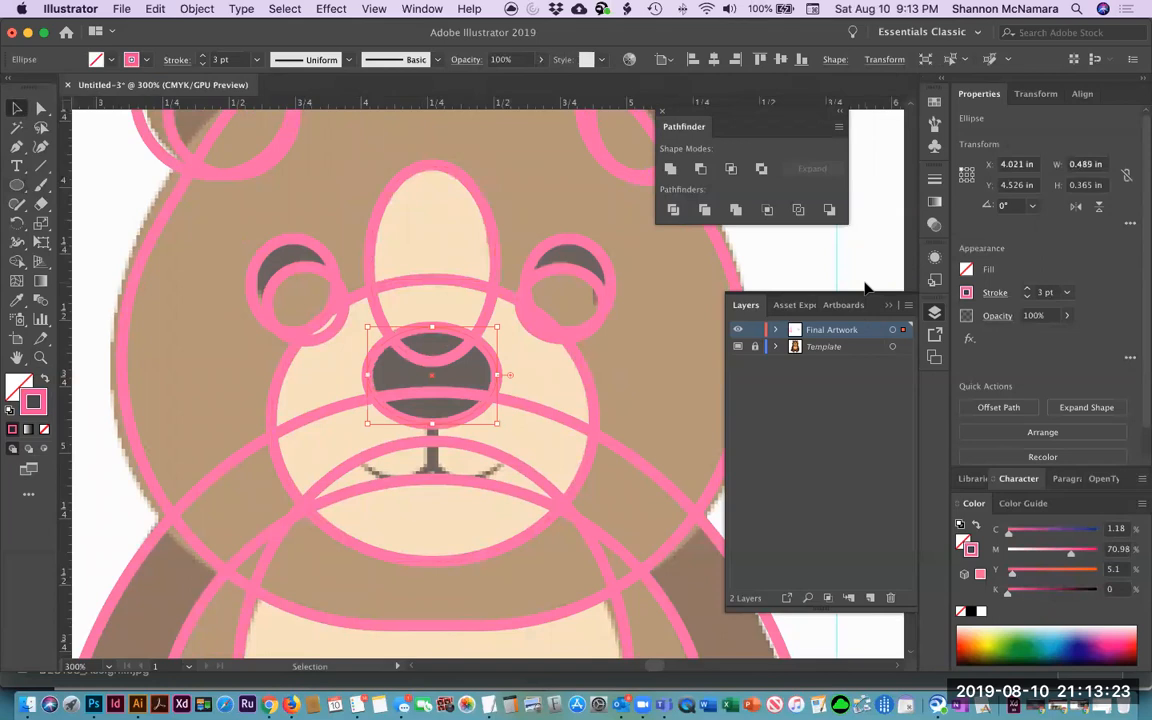
{"action": "left_click", "coordinate": [722, 277]}
Trace the left half of the mouth with the Pen tool, curving to the centre and running straight up to the nose.
{"action": "left_click_drag", "start_coordinate": [442, 499], "coordinate": [432, 398]}
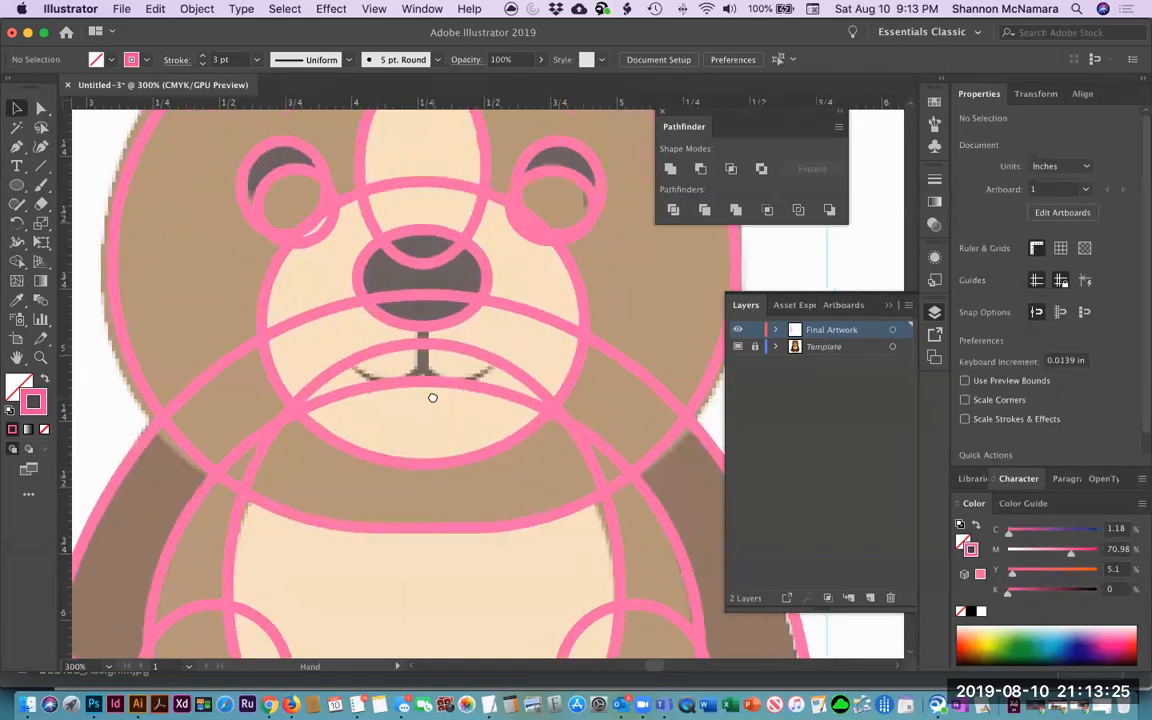
{"action": "left_click_drag", "start_coordinate": [419, 288], "coordinate": [391, 330]}
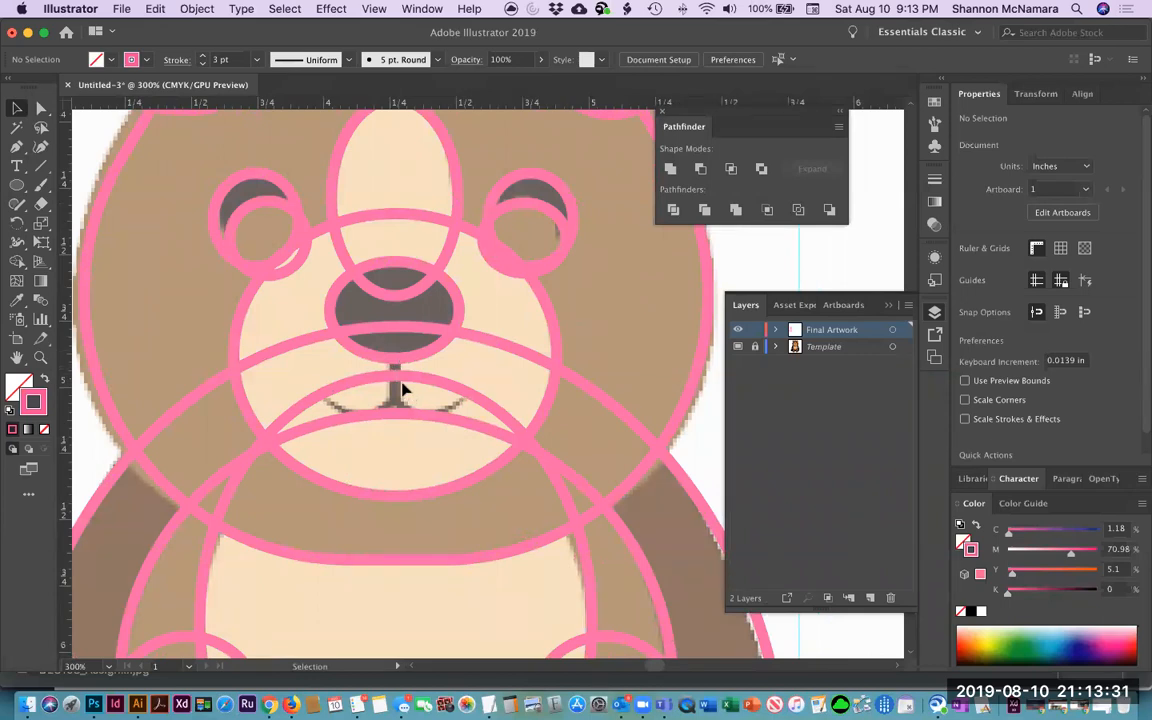
{"action": "left_click", "coordinate": [16, 146]}
{"action": "left_click", "coordinate": [329, 405]}
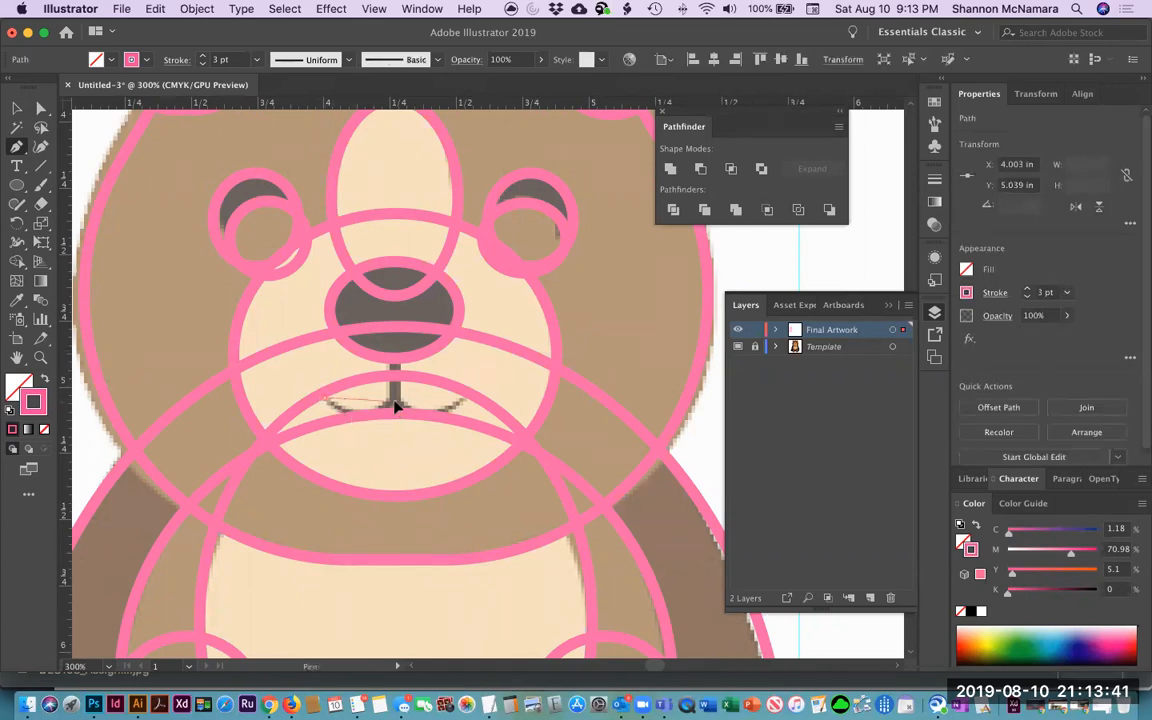
{"action": "left_click_drag", "start_coordinate": [397, 402], "coordinate": [428, 373]}
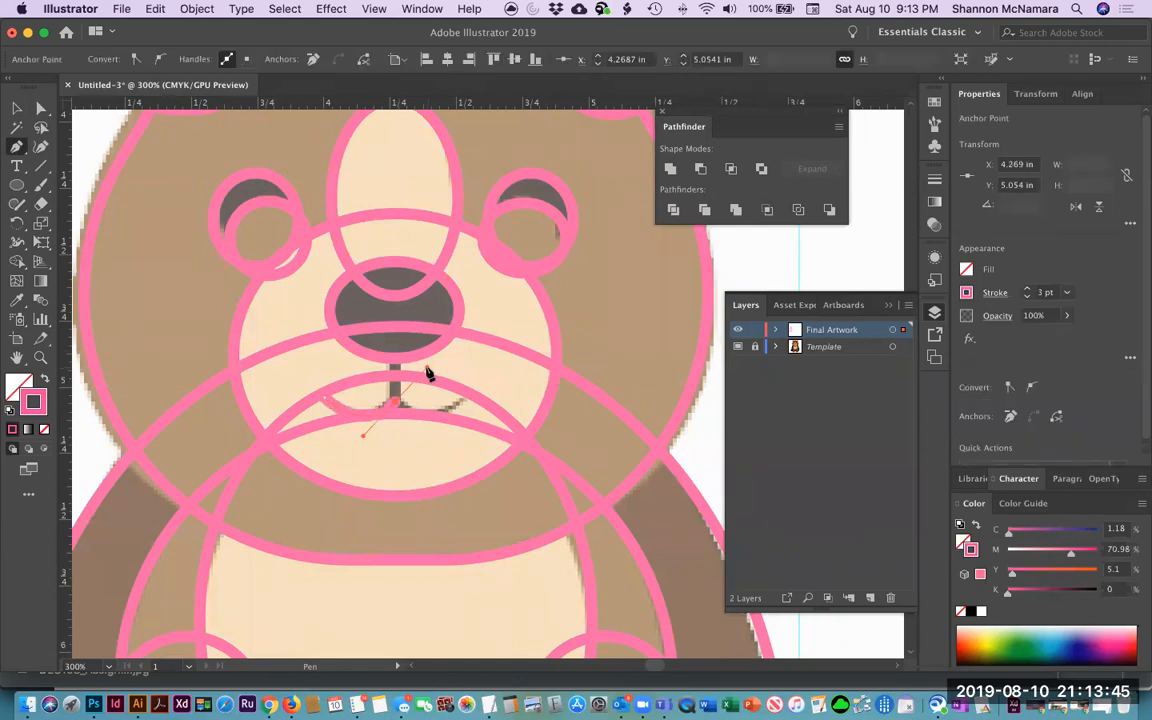
{"action": "key", "text": "alt"}
{"action": "key", "text": "Escape"}
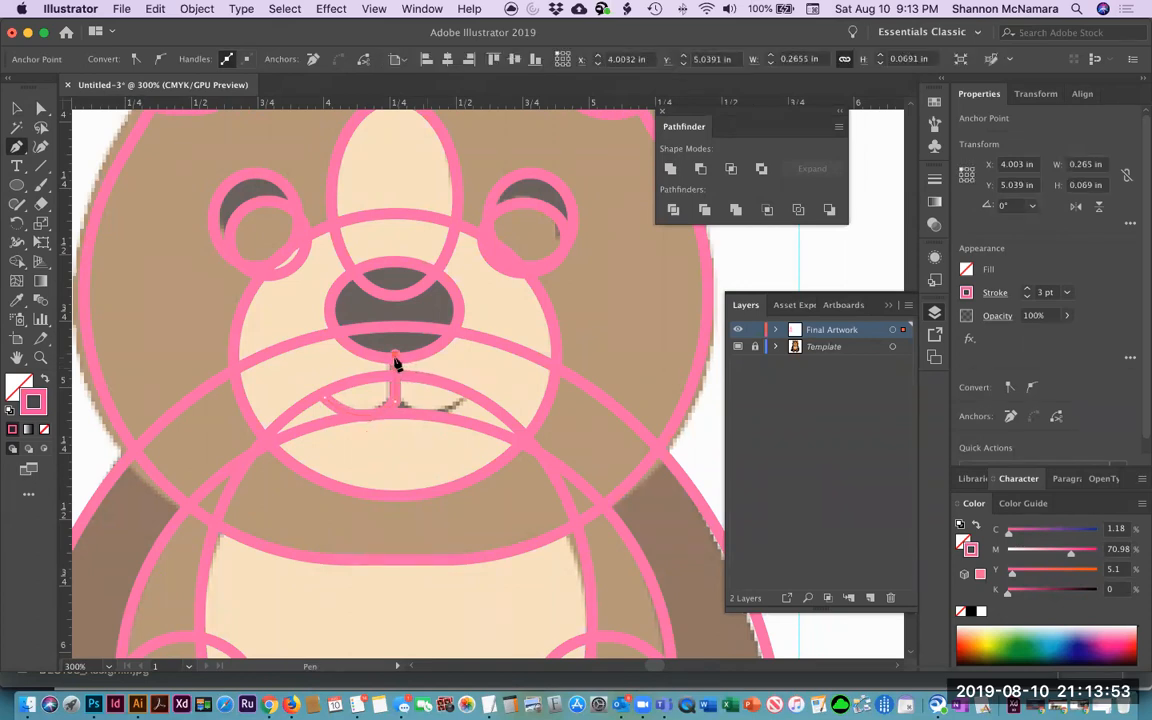
{"action": "key", "text": "v"}
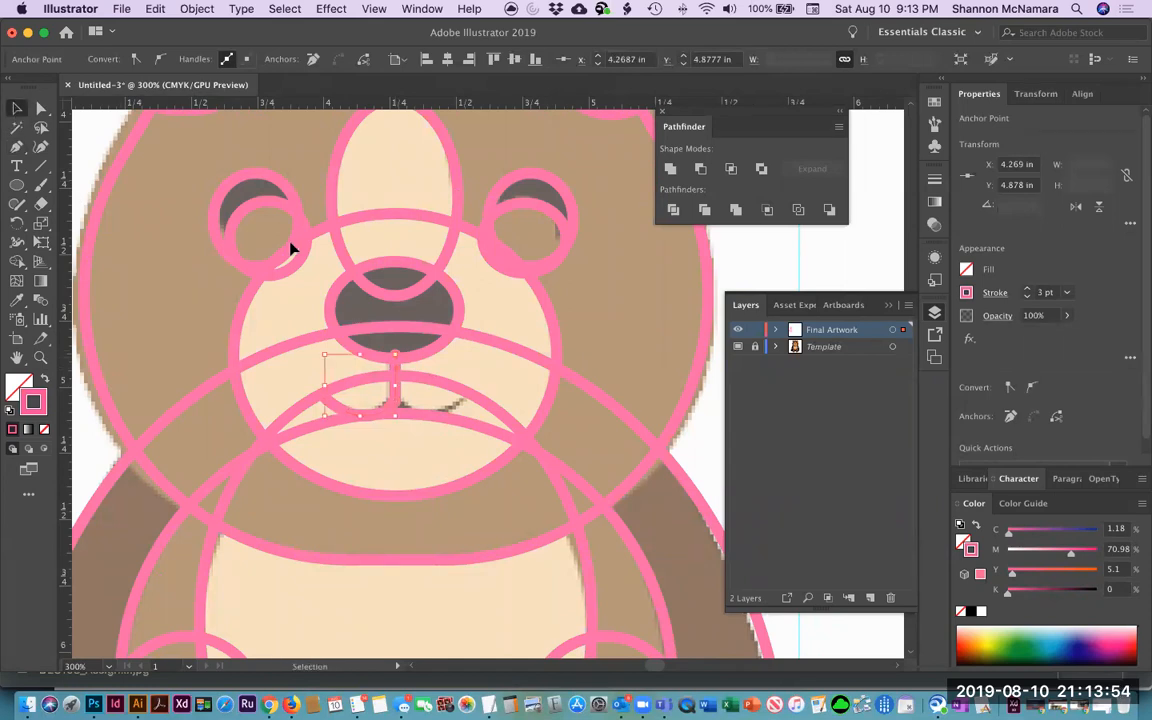
{"action": "left_click", "coordinate": [853, 251]}
Copy the left mouth path and paste the duplicate in place.
{"action": "left_click", "coordinate": [391, 398]}
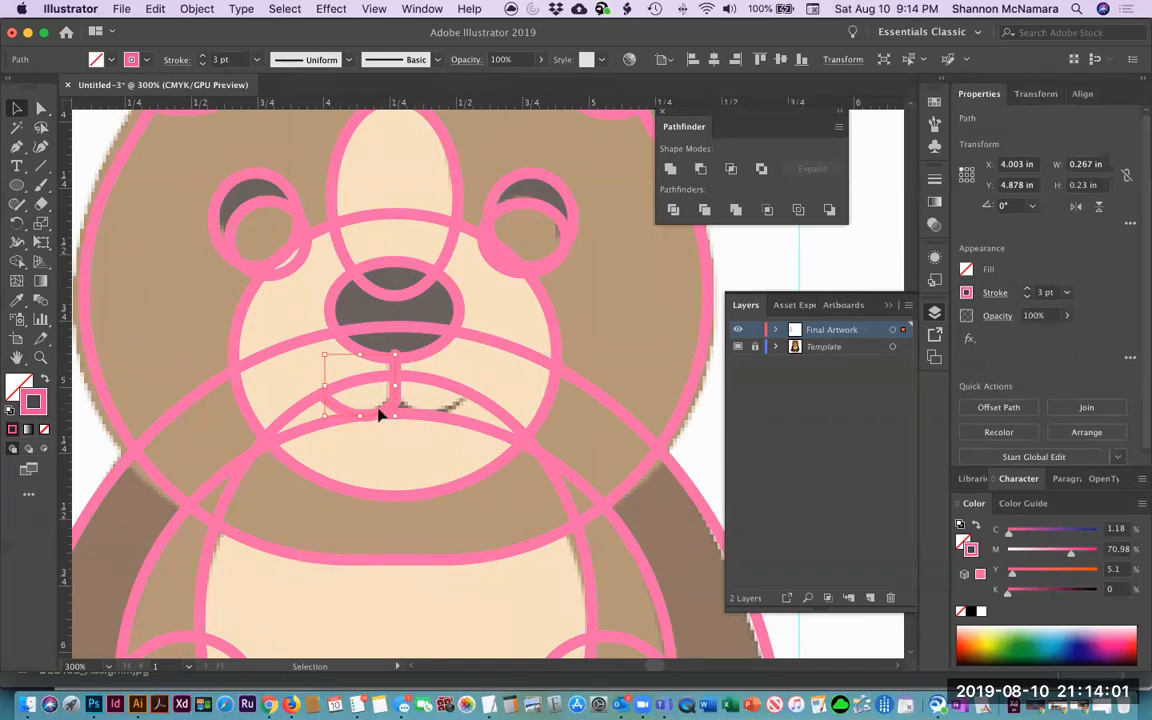
{"action": "left_click", "coordinate": [159, 12]}
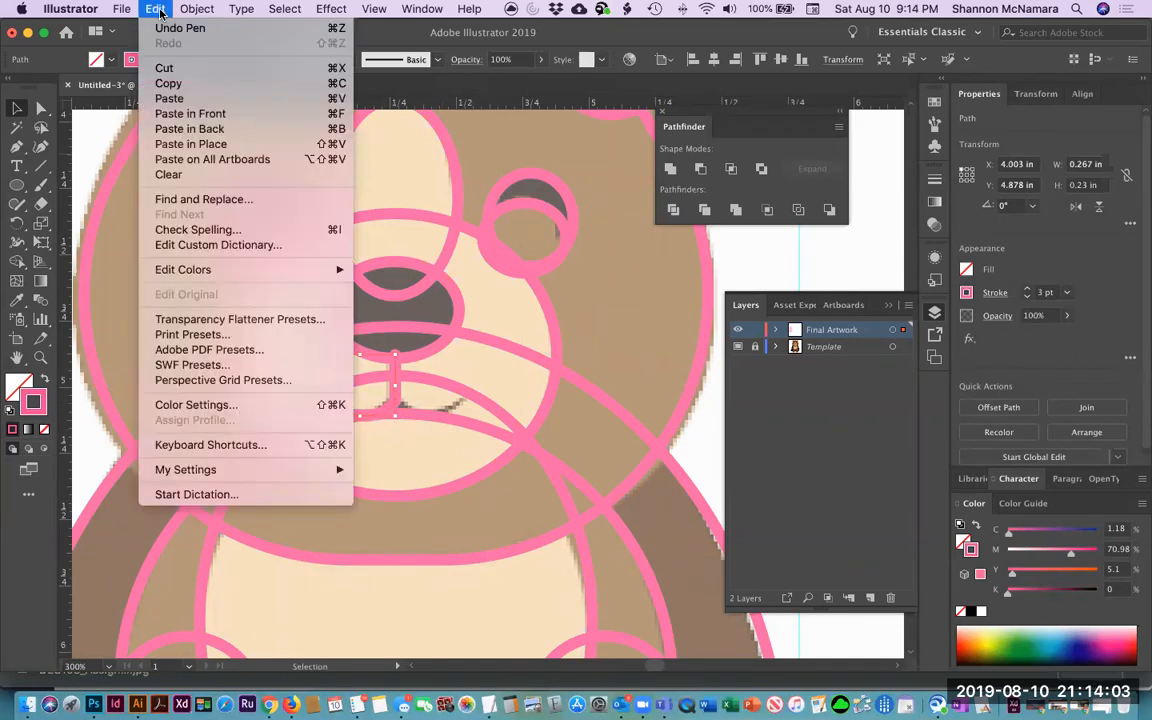
{"action": "left_click", "coordinate": [178, 79]}
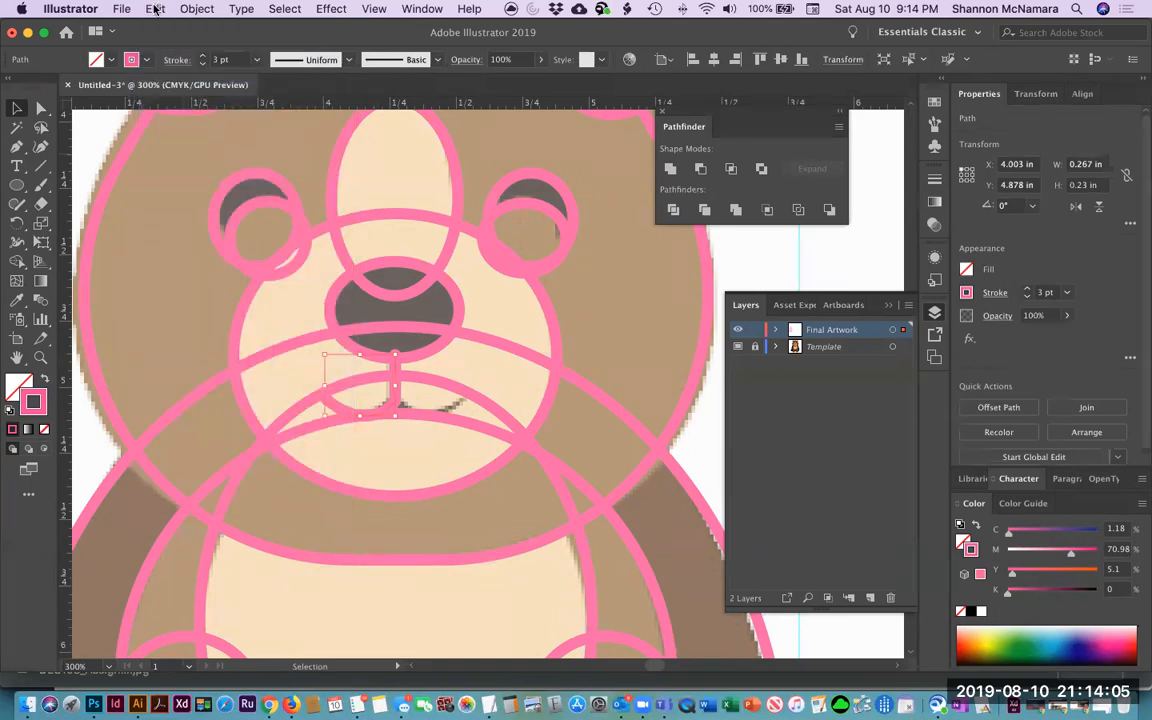
{"action": "left_click", "coordinate": [150, 9]}
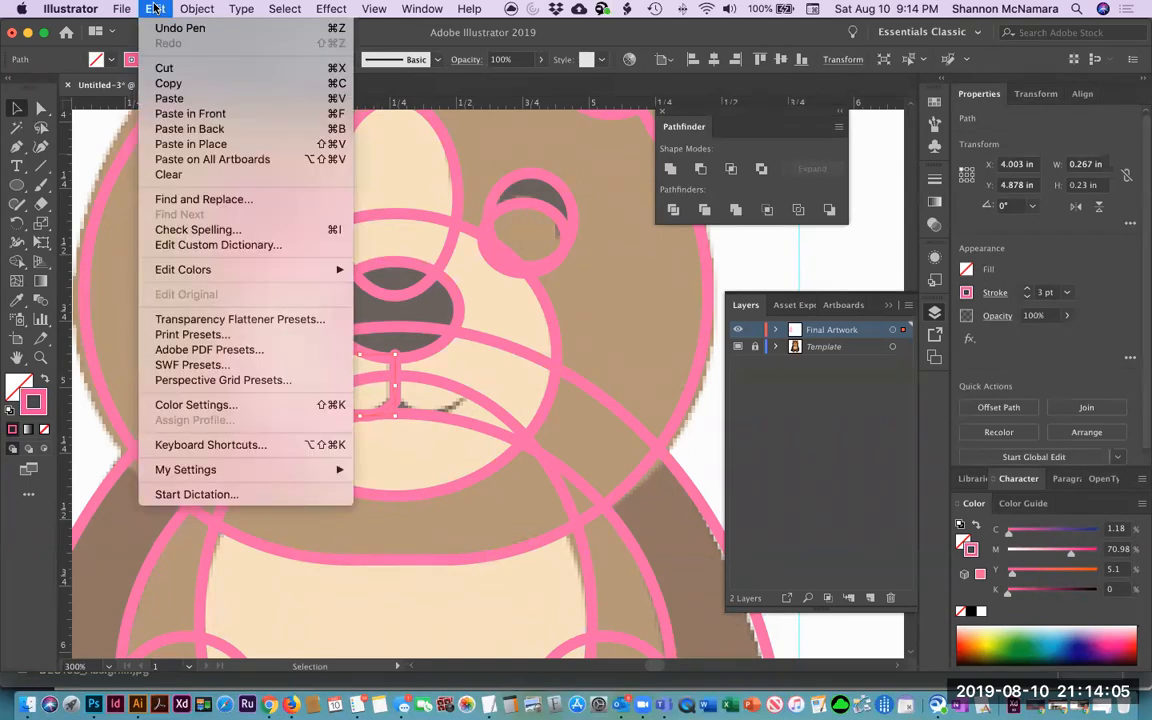
{"action": "left_click", "coordinate": [210, 148]}
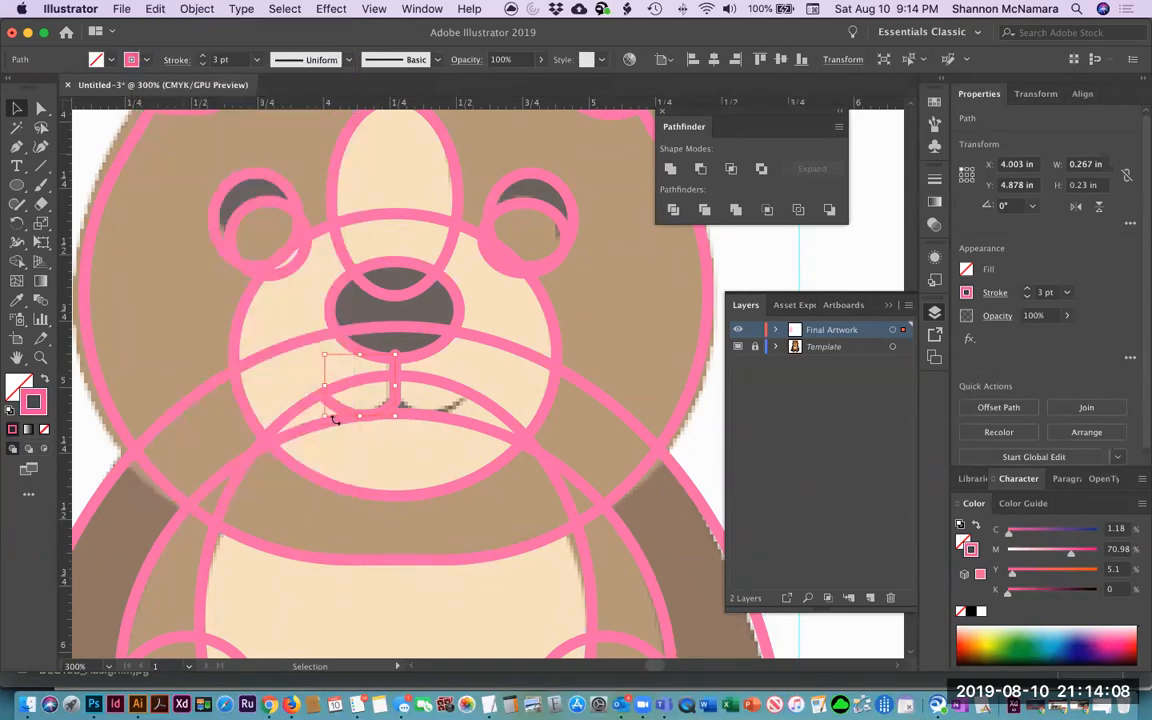
Reflect the pasted mouth path across the vertical axis and move it onto the right half of the mouth.
{"action": "right_click", "coordinate": [384, 412]}
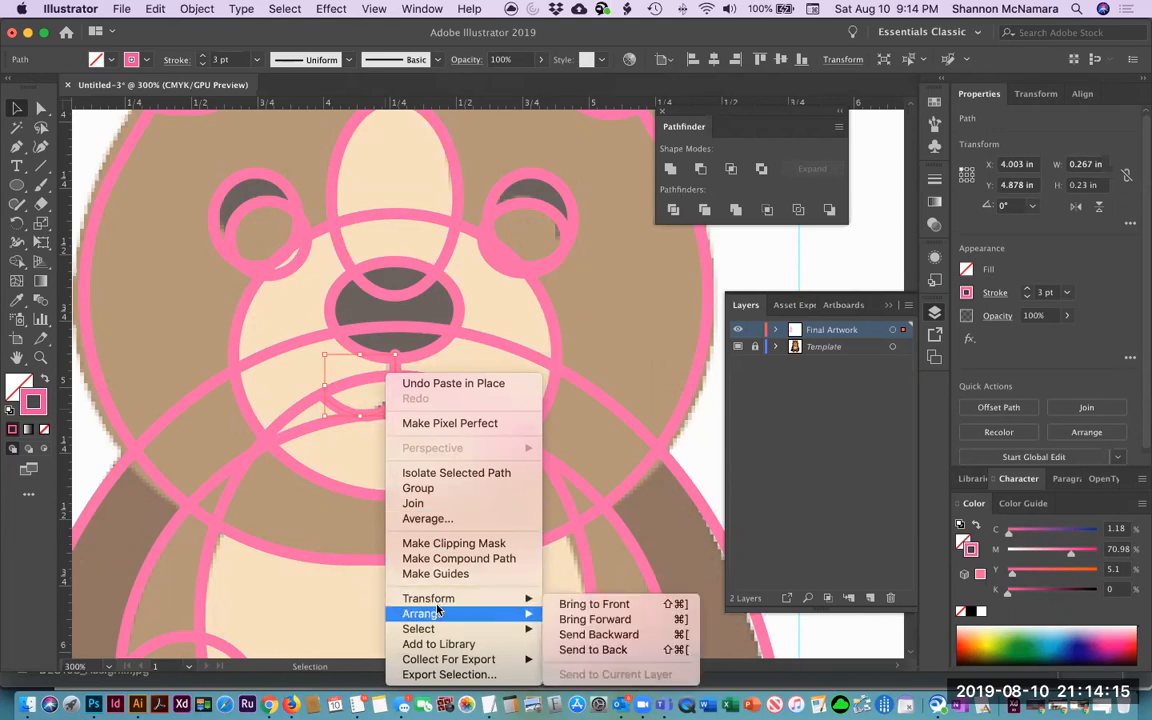
{"action": "mouse_move", "coordinate": [437, 606]}
{"action": "left_click", "coordinate": [572, 595]}
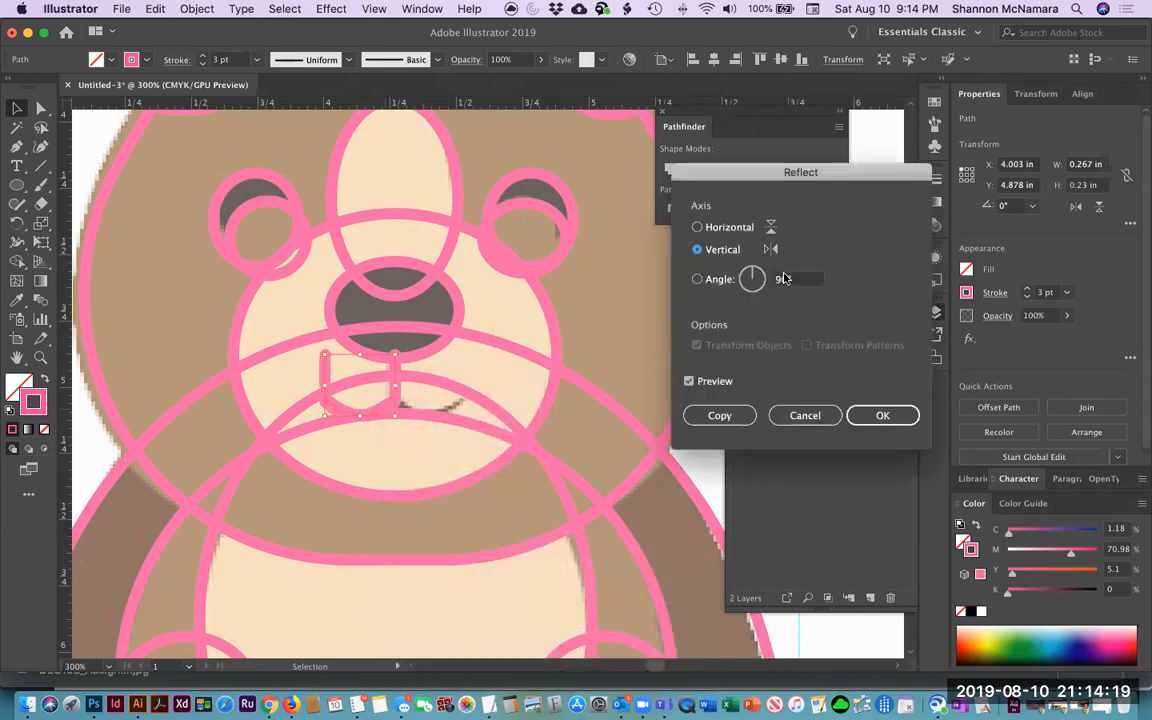
{"action": "left_click", "coordinate": [882, 415]}
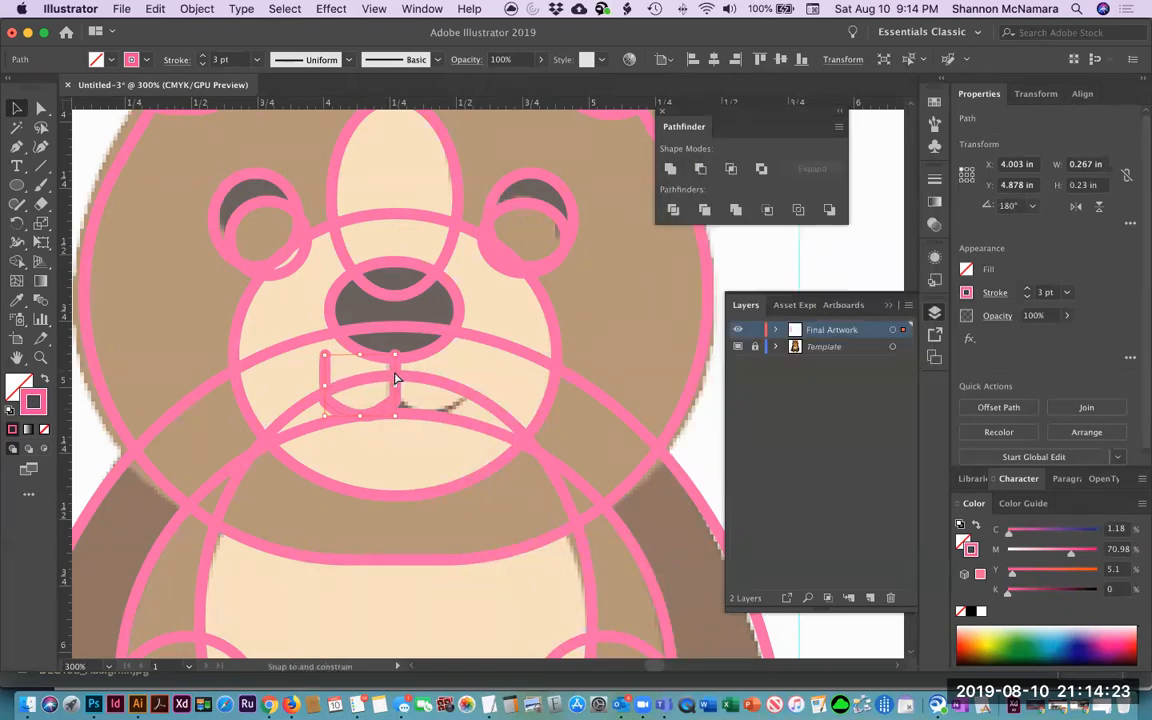
{"action": "left_click_drag", "start_coordinate": [395, 378], "coordinate": [398, 378]}
{"action": "left_click", "coordinate": [825, 275]}
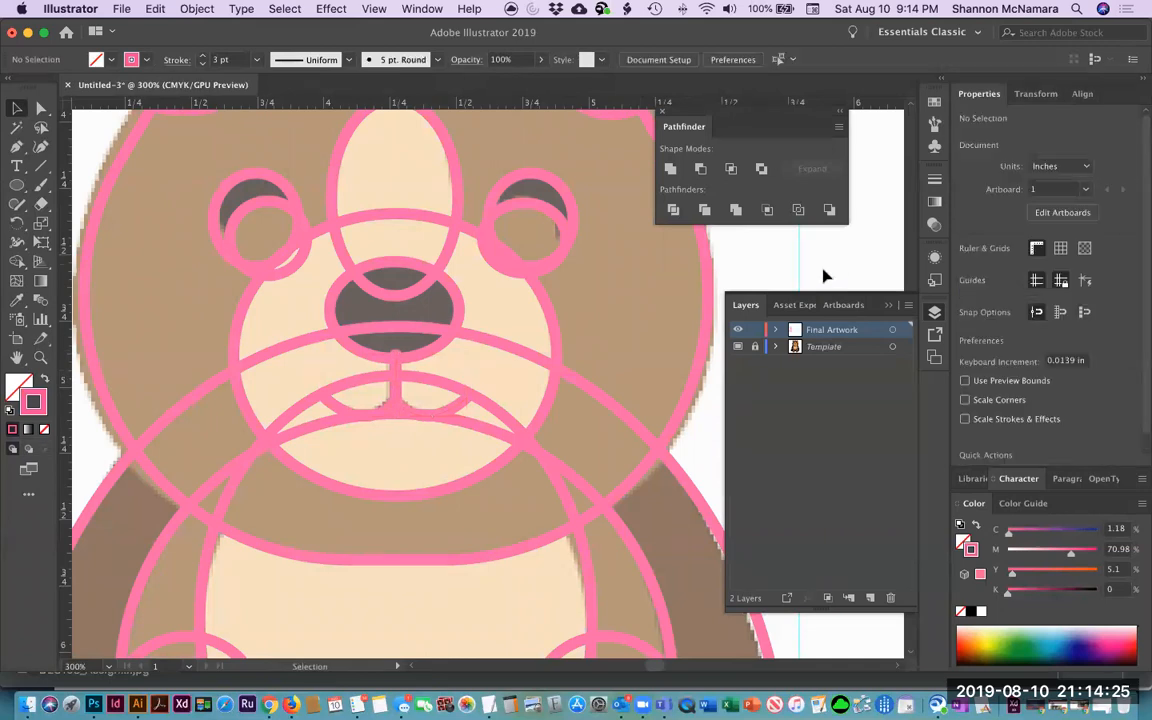
Draw an ellipse about 1.06 in wide and 1.03 in high, with its upper edge on the arched gap between the bear's feet.
{"action": "scroll", "coordinate": [391, 458], "scroll_direction": "up", "scroll_amount": 5}
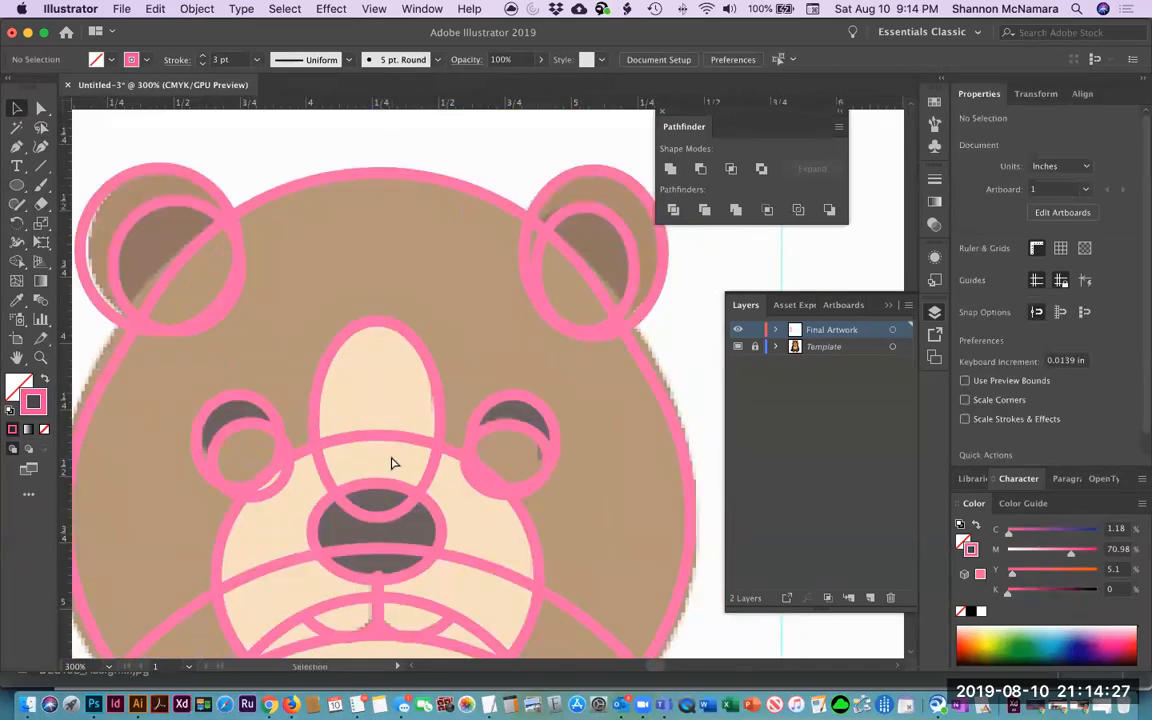
{"action": "key", "text": "super+minus"}
{"action": "key", "text": "super+minus"}
{"action": "left_click_drag", "start_coordinate": [426, 498], "coordinate": [418, 218]}
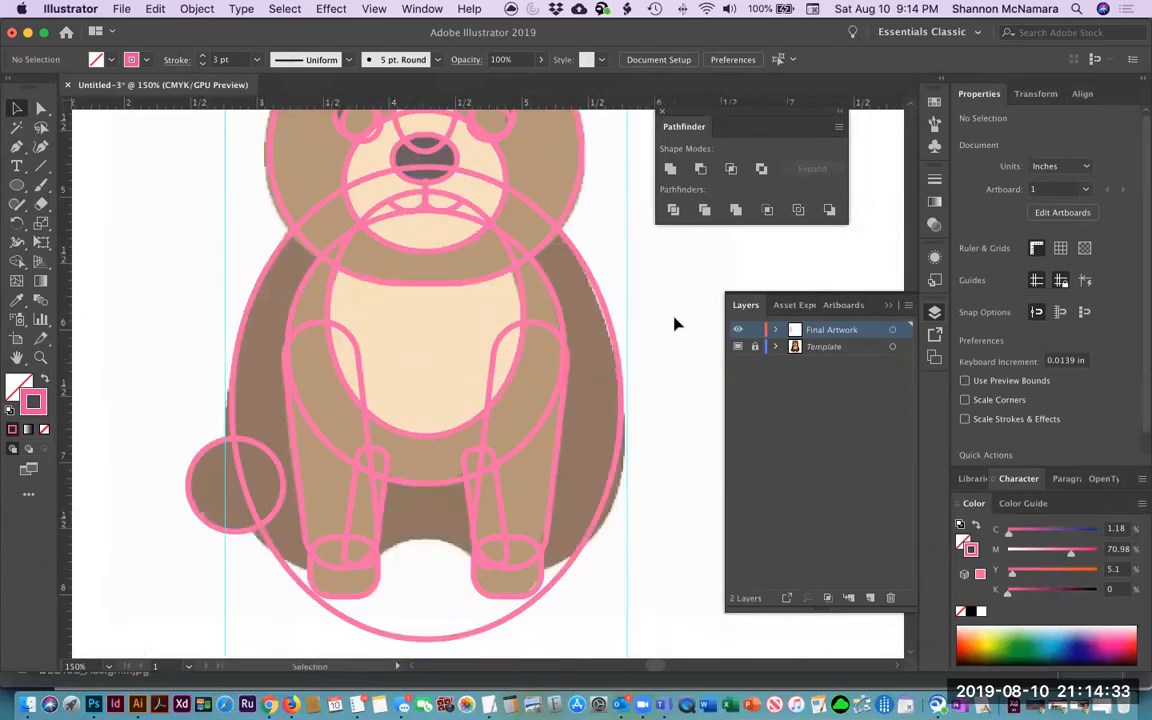
{"action": "scroll", "coordinate": [550, 406], "scroll_direction": "down", "scroll_amount": 3}
{"action": "left_click", "coordinate": [16, 186]}
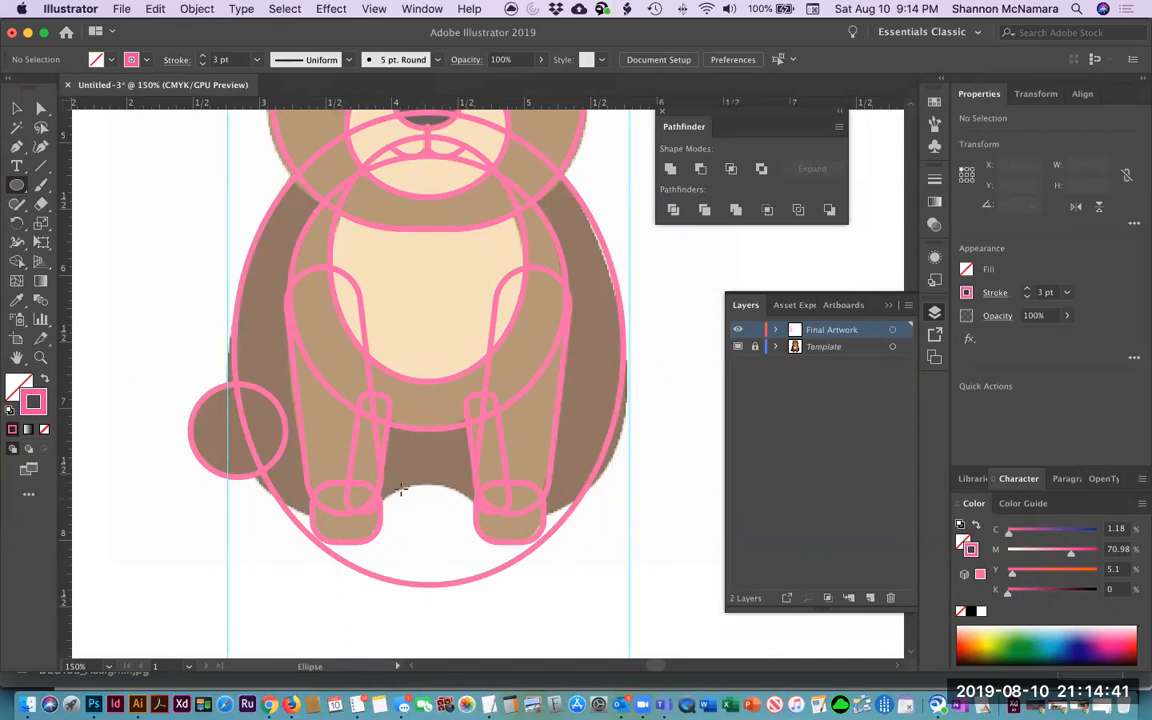
{"action": "left_click_drag", "start_coordinate": [357, 489], "coordinate": [498, 611]}
{"action": "left_click_drag", "start_coordinate": [492, 623], "coordinate": [489, 622]}
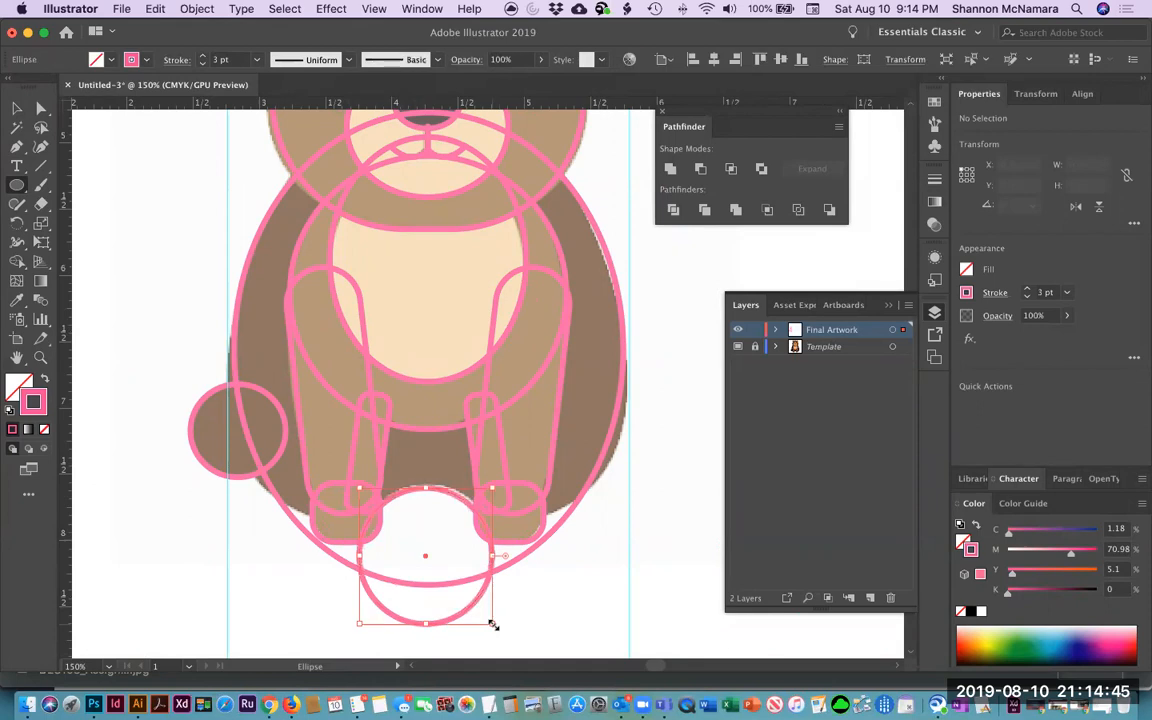
{"action": "key", "text": "v"}
{"action": "left_click_drag", "start_coordinate": [429, 489], "coordinate": [428, 488]}
{"action": "left_click_drag", "start_coordinate": [491, 555], "coordinate": [500, 557]}
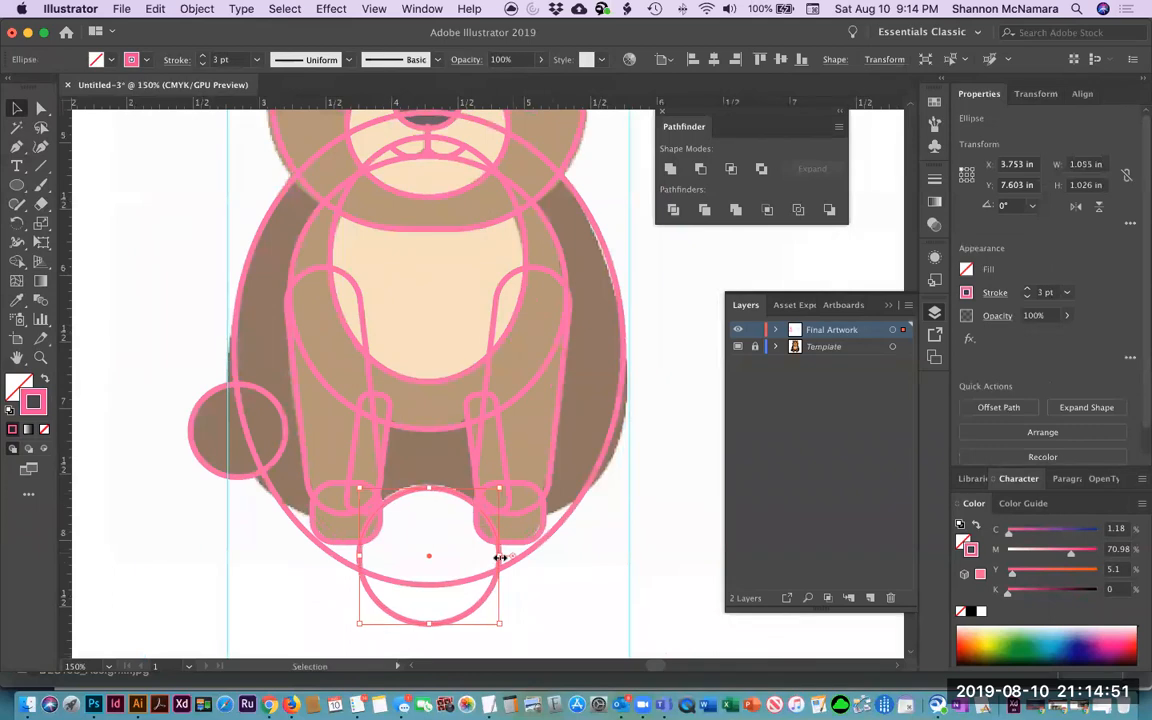
{"action": "left_click", "coordinate": [590, 543]}
Draw a wide ellipse about 3.18 in wide and 2.26 in high over the bear's lower body.
{"action": "left_click", "coordinate": [16, 185]}
{"action": "mouse_move", "coordinate": [251, 236]}
{"action": "left_mouse_down"}
{"action": "mouse_move", "coordinate": [308, 270]}
{"action": "mouse_move", "coordinate": [560, 514]}
{"action": "mouse_move", "coordinate": [629, 540]}
{"action": "left_mouse_up"}
{"action": "key", "text": "v"}
{"action": "left_click_drag", "start_coordinate": [246, 391], "coordinate": [213, 390]}
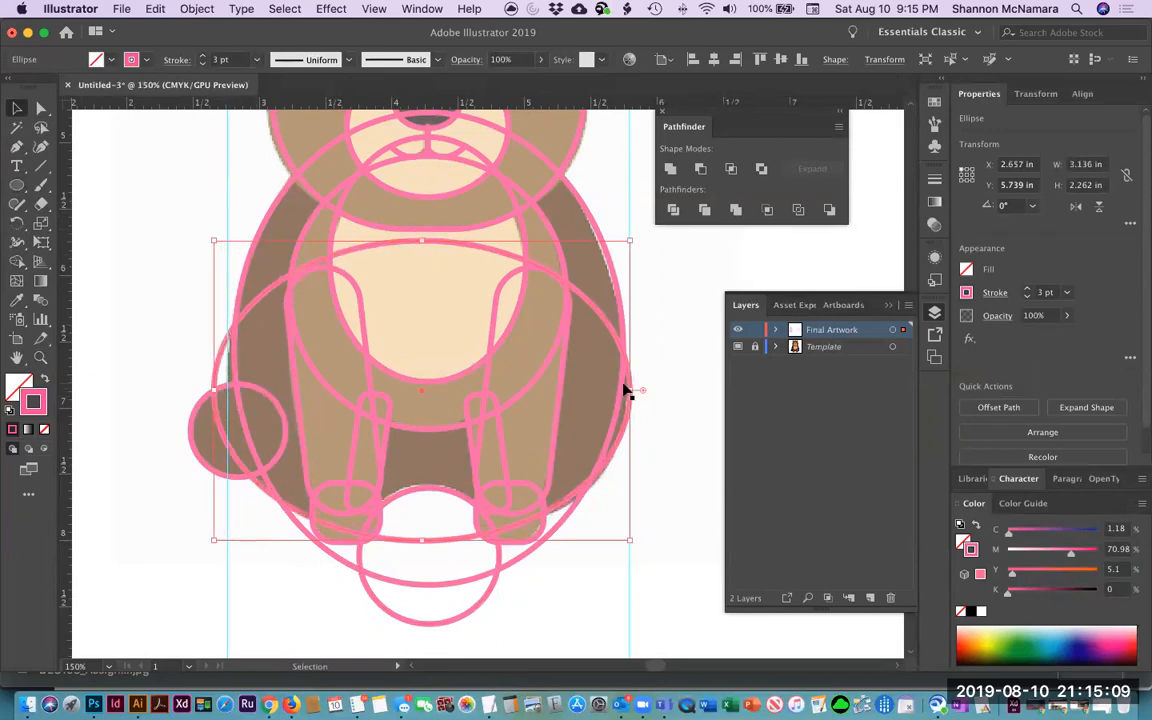
{"action": "left_click_drag", "start_coordinate": [629, 388], "coordinate": [635, 388]}
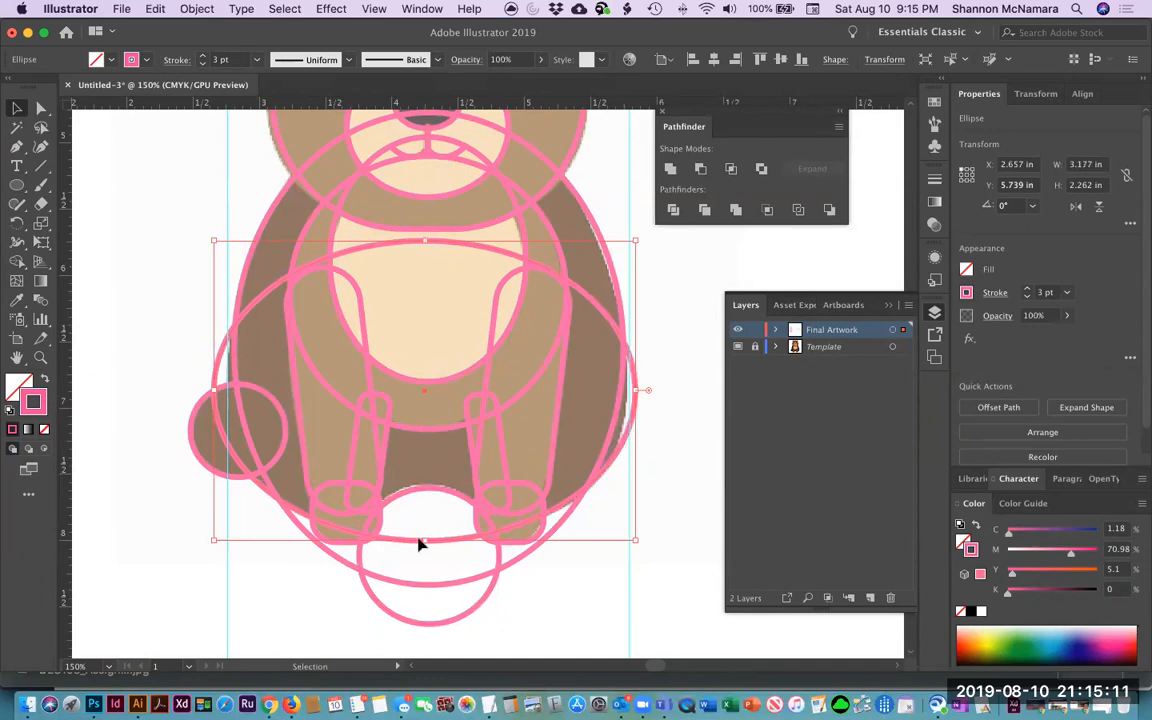
{"action": "left_click", "coordinate": [654, 474]}
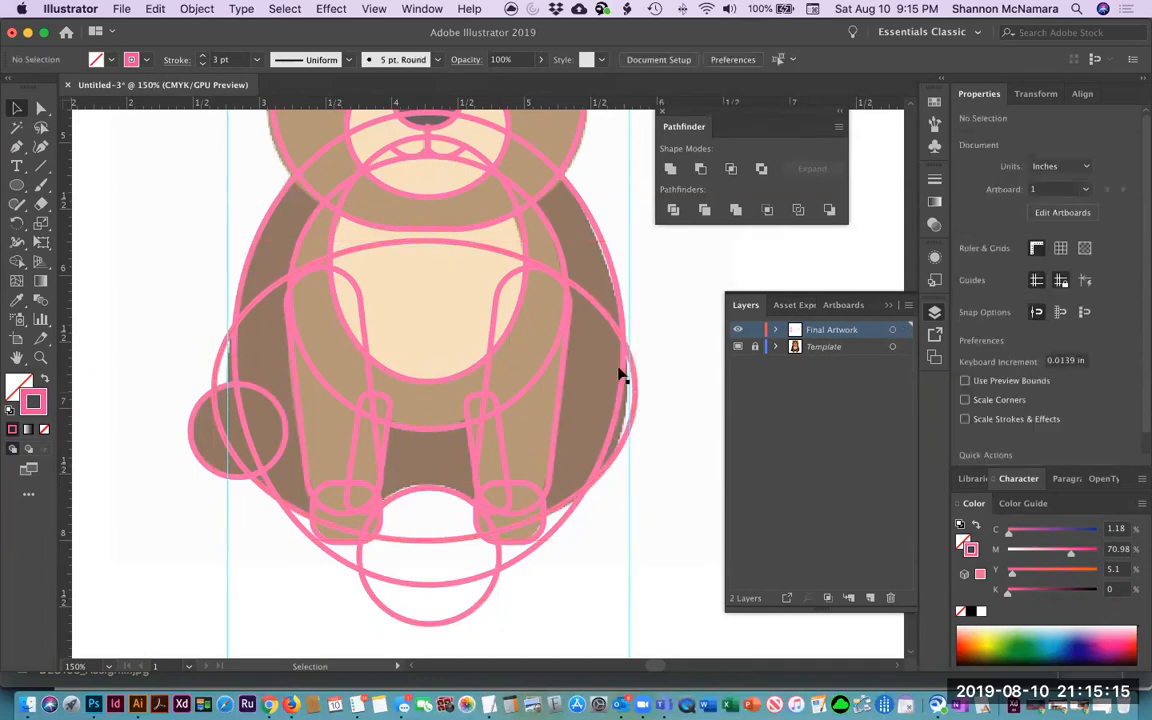
Try stretching the lower-body ellipse upward to about 2.65 in high and narrowing it to about 3.14 in, and undo both resizes.
{"action": "left_click", "coordinate": [586, 296]}
{"action": "left_click_drag", "start_coordinate": [425, 242], "coordinate": [424, 190]}
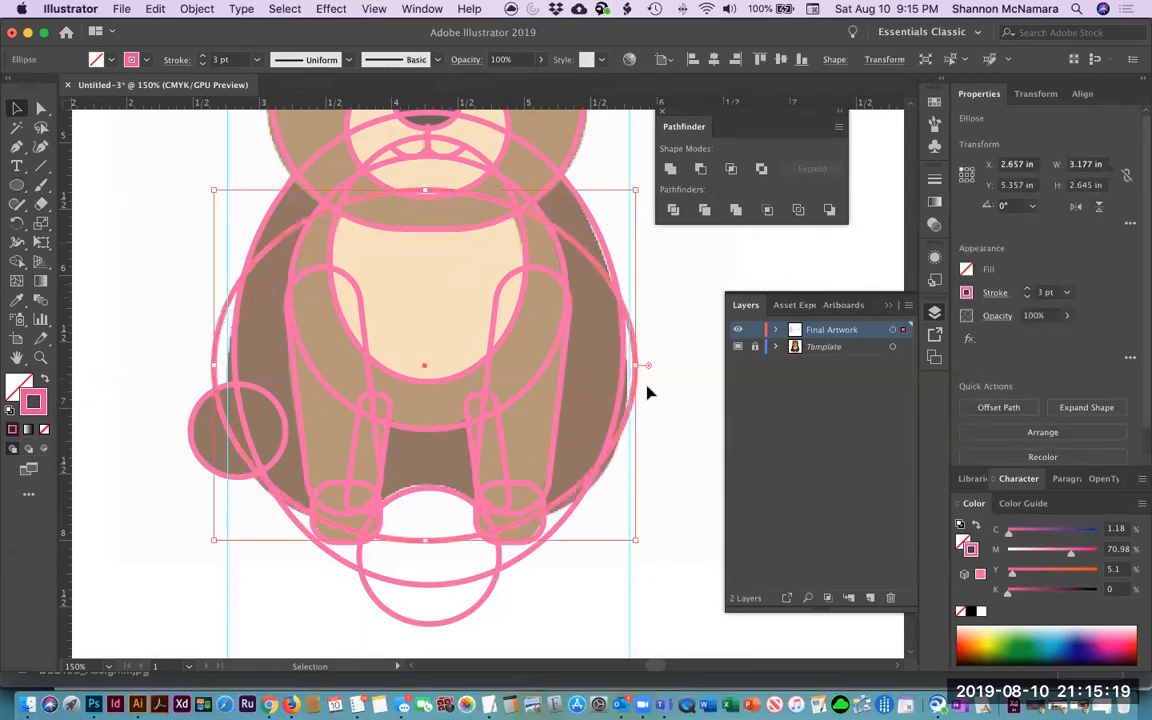
{"action": "left_click_drag", "start_coordinate": [636, 365], "coordinate": [630, 365]}
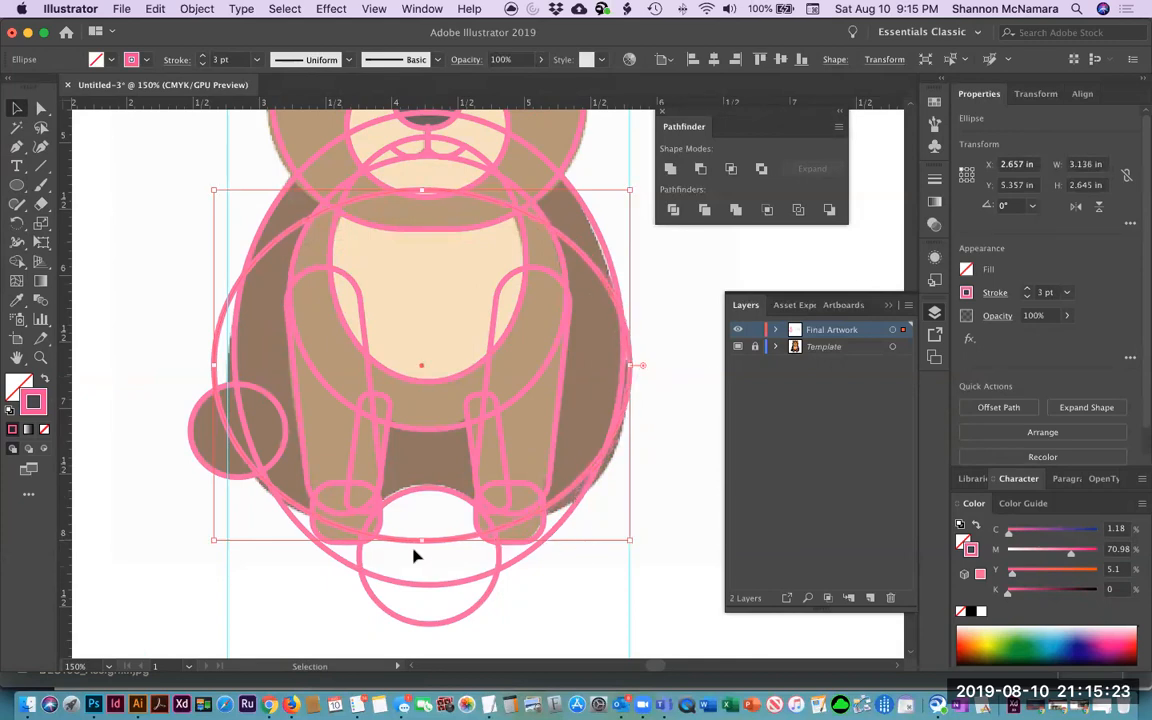
{"action": "key", "text": "super+z"}
{"action": "key", "text": "super+z"}
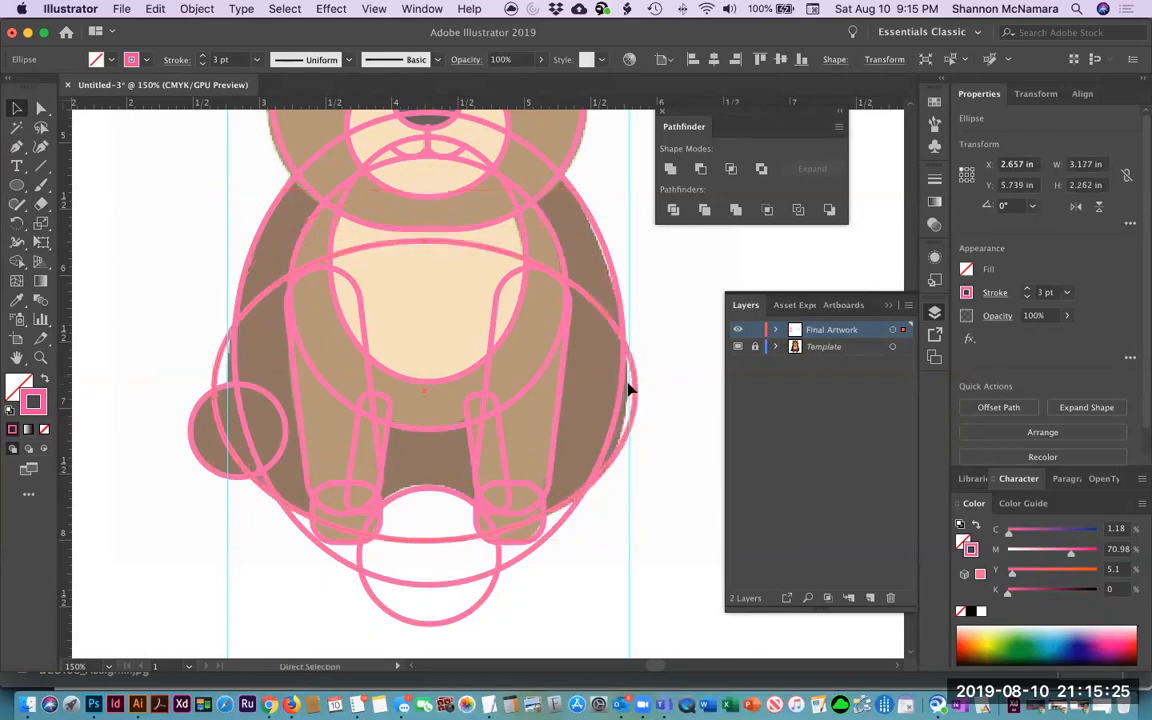
{"action": "left_click", "coordinate": [655, 476]}
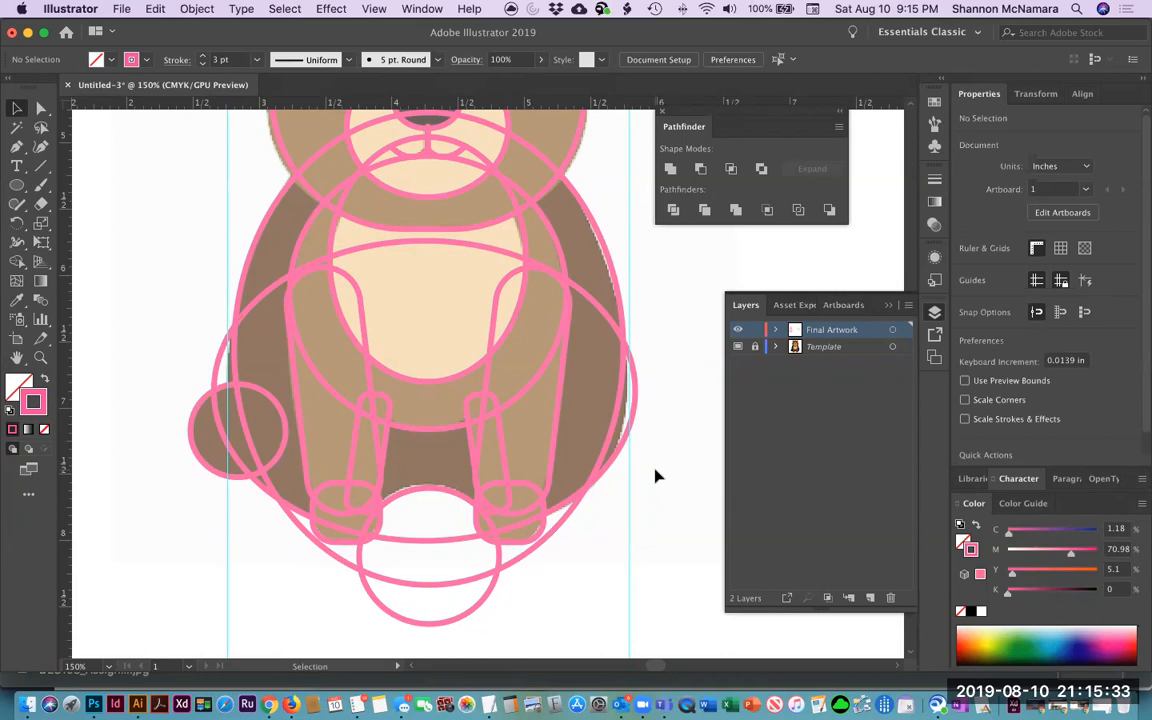
Unite the forehead ellipse and the muzzle ellipse into a single shape.
{"action": "left_click_drag", "start_coordinate": [410, 316], "coordinate": [433, 506]}
{"action": "left_click_drag", "start_coordinate": [402, 292], "coordinate": [411, 373]}
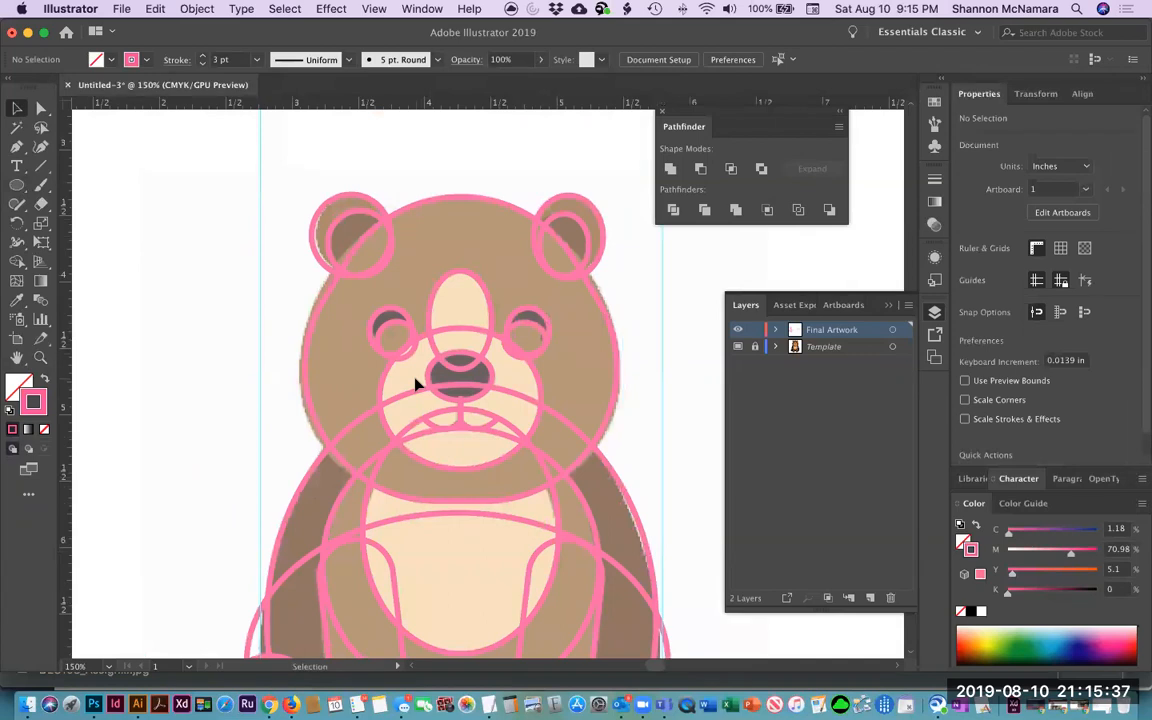
{"action": "left_click_drag", "start_coordinate": [500, 433], "coordinate": [513, 359]}
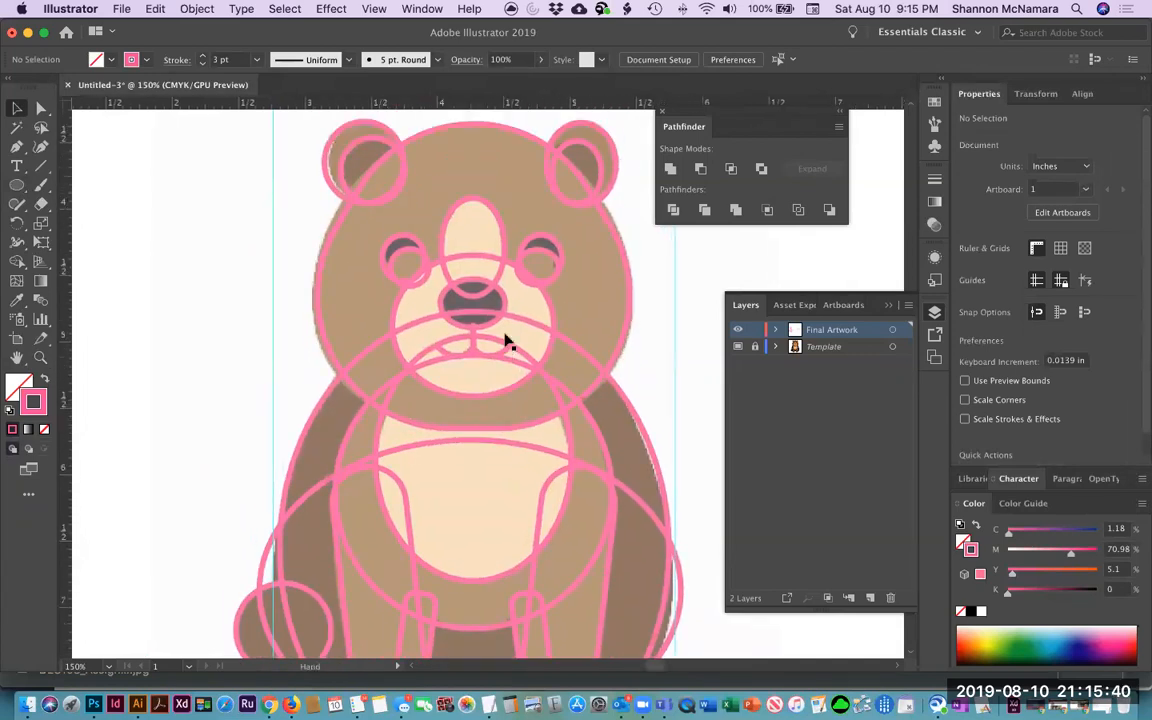
{"action": "left_click", "coordinate": [447, 234]}
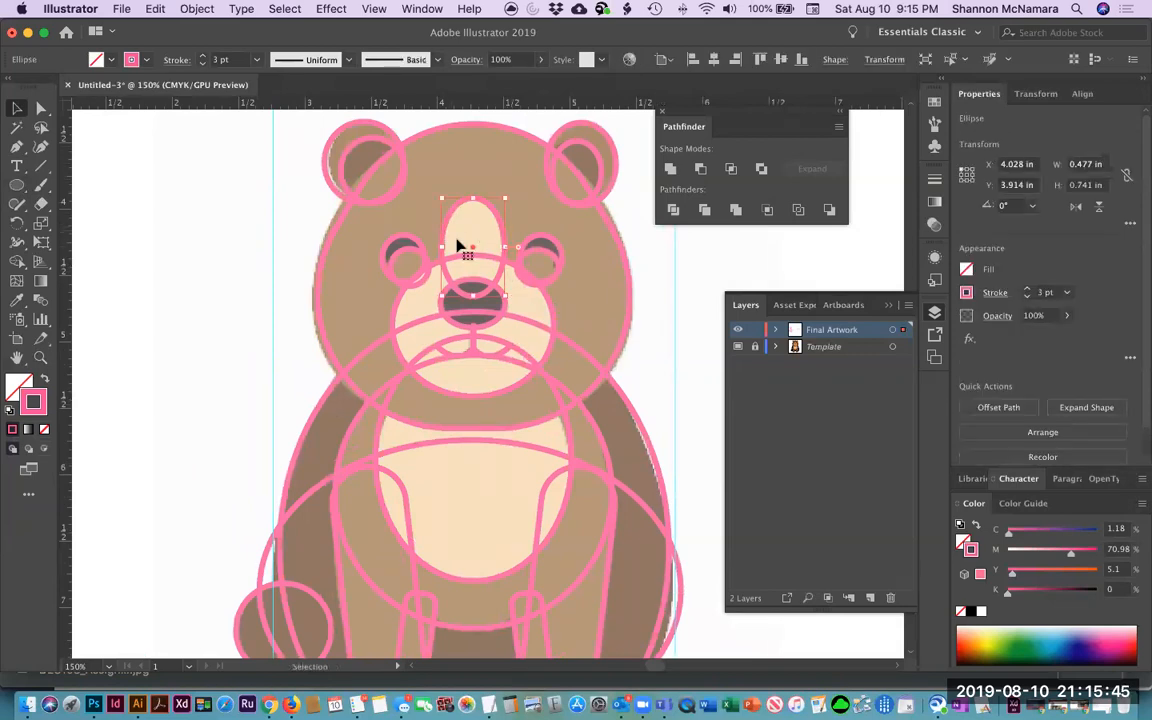
{"action": "left_click", "coordinate": [553, 313], "text": "shift"}
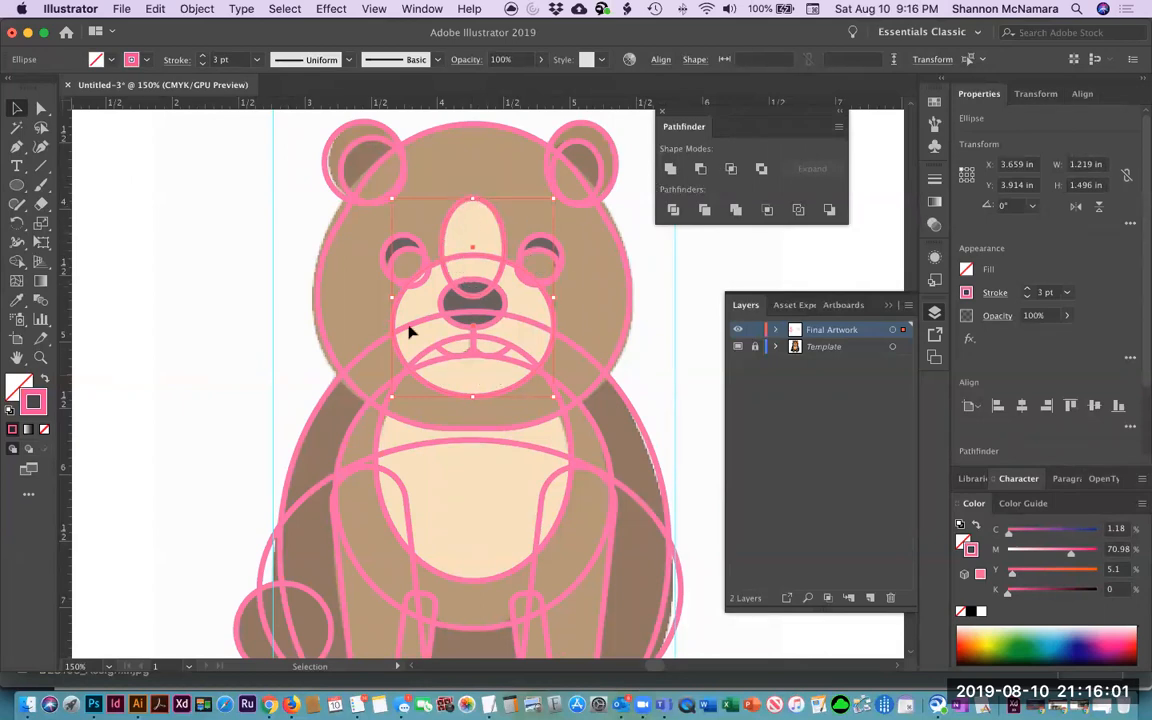
{"action": "left_click", "coordinate": [670, 172]}
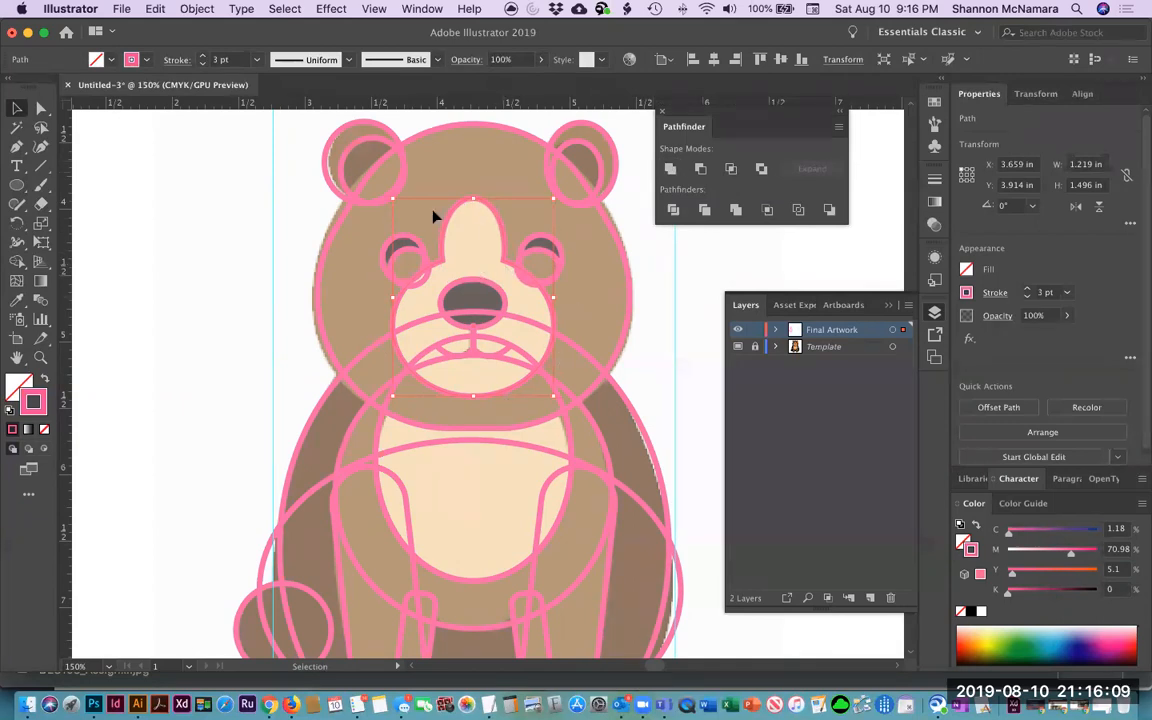
{"action": "left_click", "coordinate": [725, 258]}
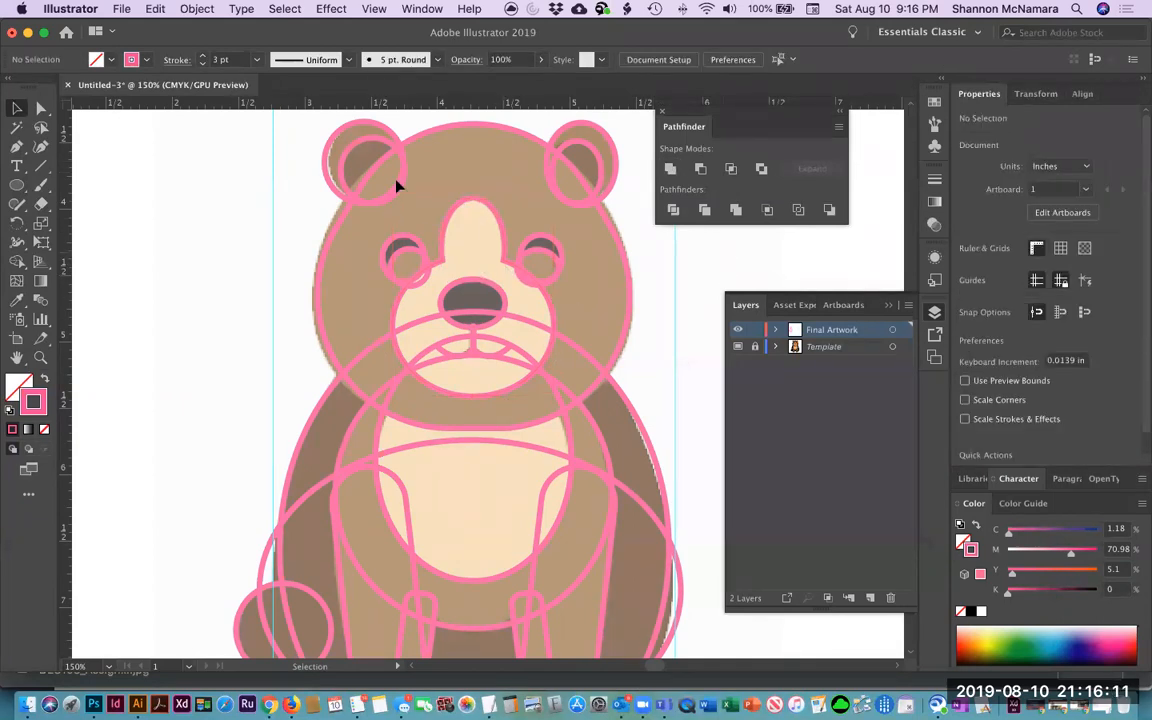
Subtract the lower ellipse from the left eye with Minus Front, and swap its fill and stroke to pink fill and back to outline.
{"action": "left_click", "coordinate": [399, 258]}
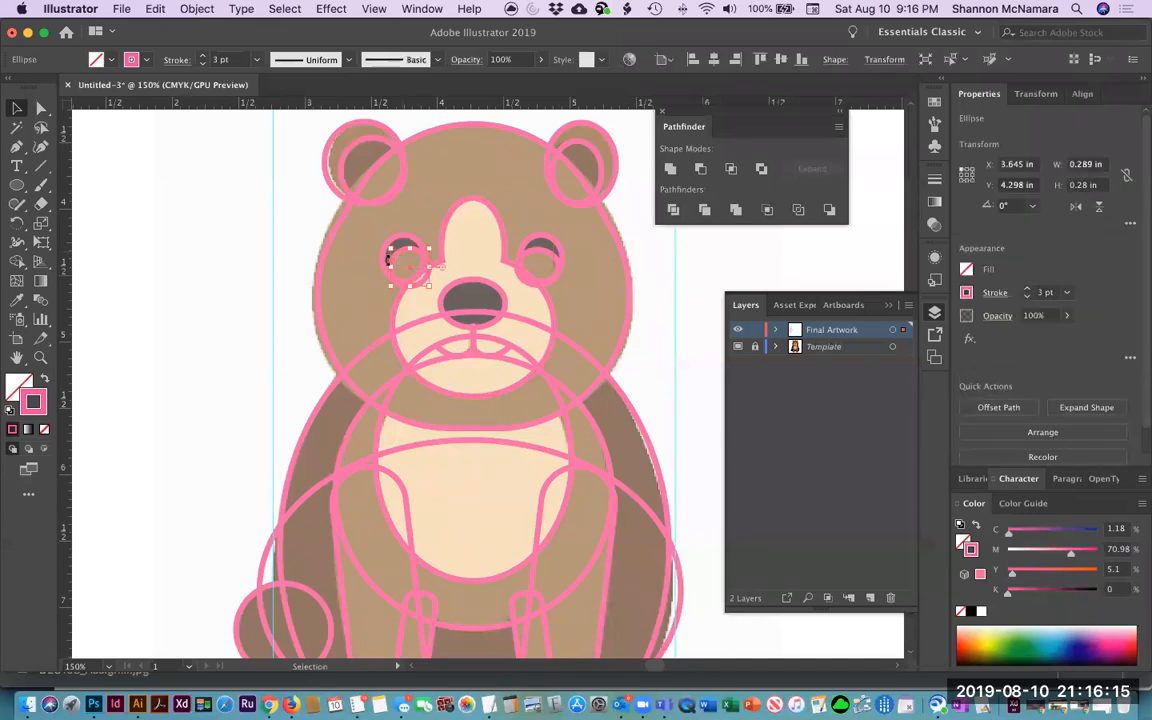
{"action": "left_click", "coordinate": [399, 236], "text": "shift"}
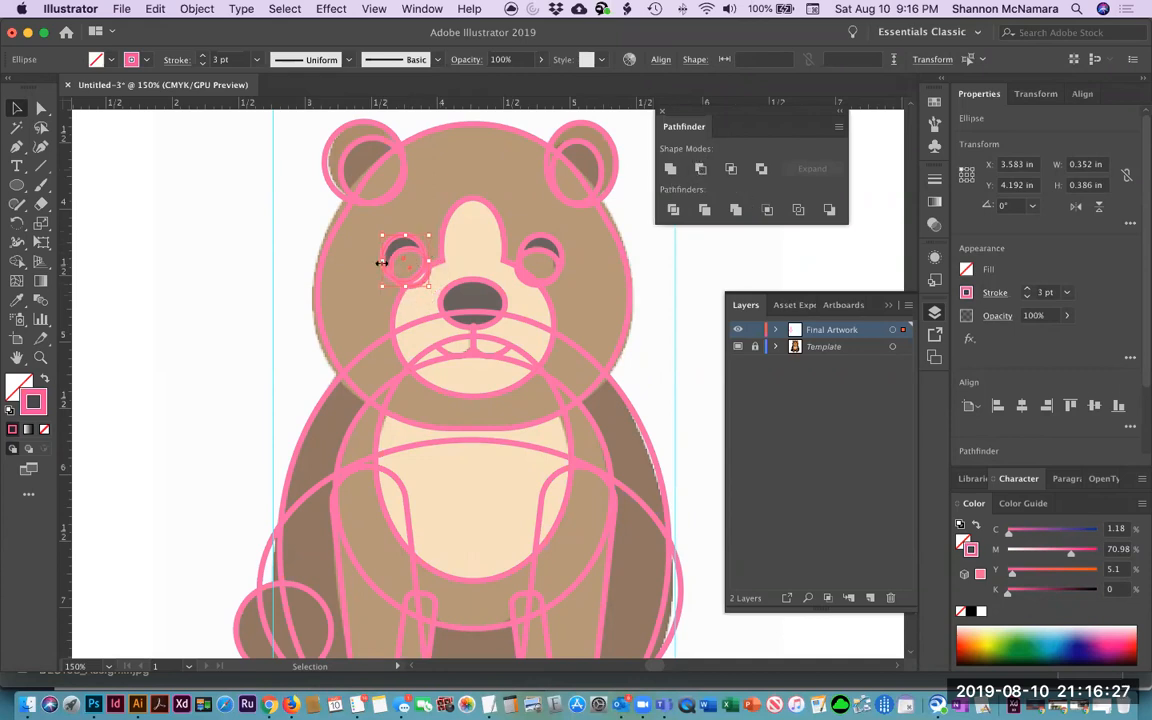
{"action": "left_click", "coordinate": [698, 170]}
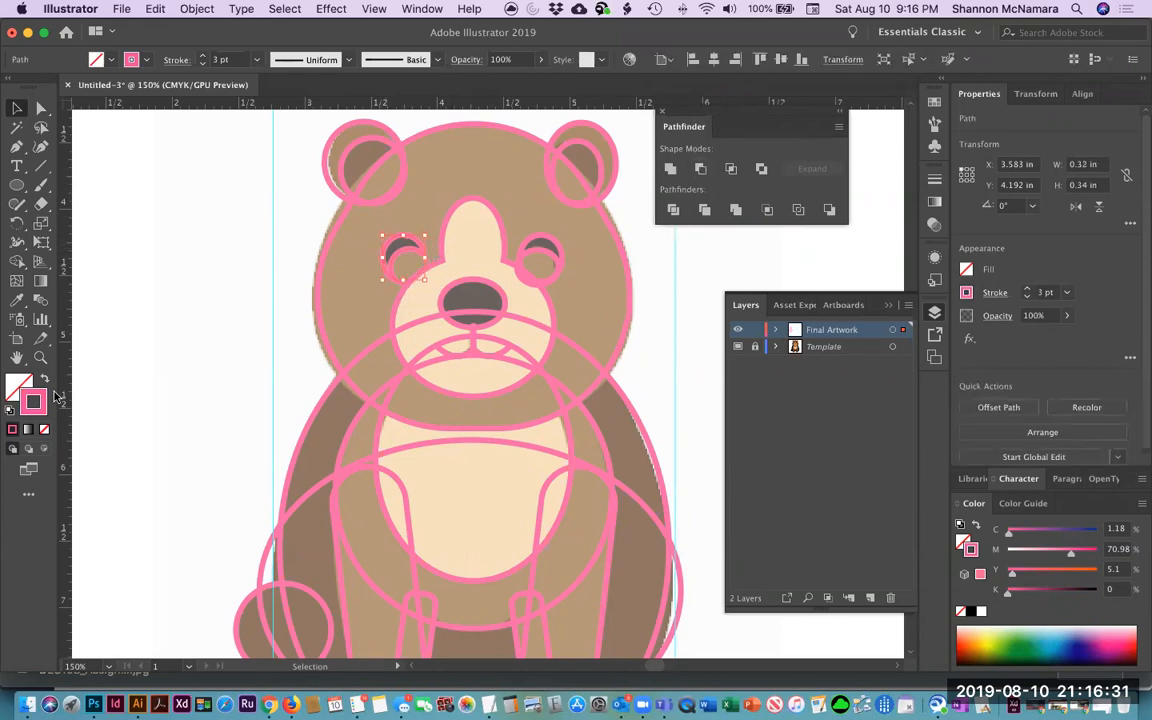
{"action": "left_click", "coordinate": [44, 381]}
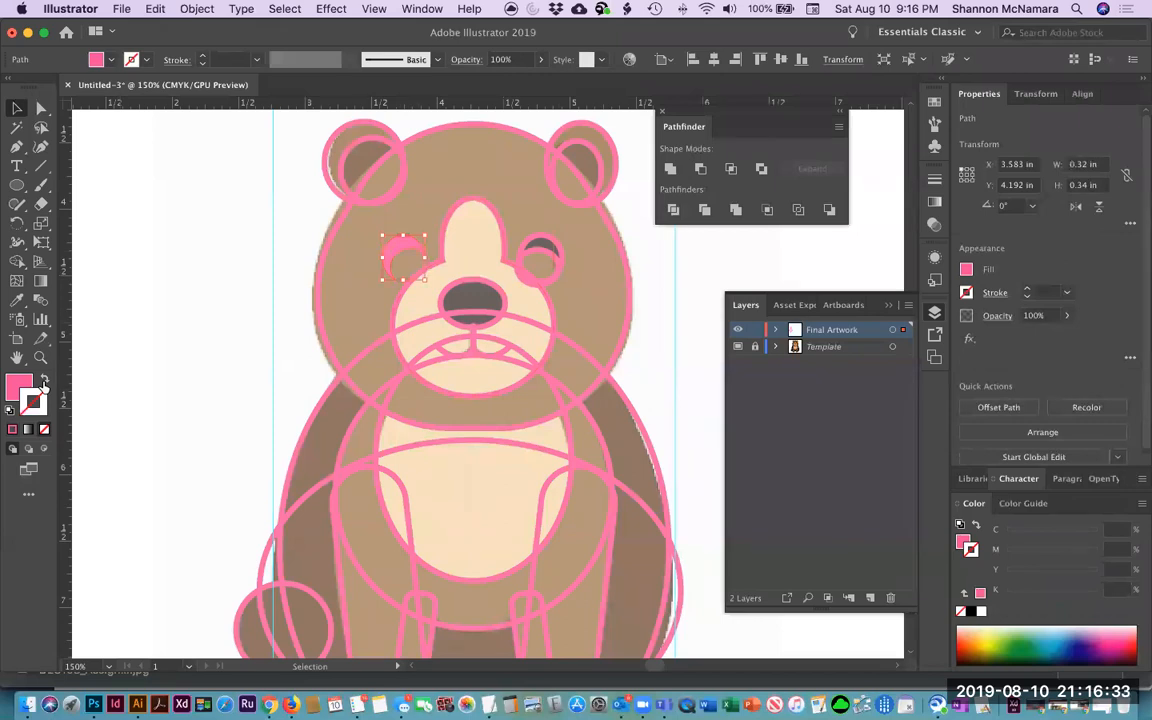
{"action": "left_click", "coordinate": [44, 381]}
{"action": "left_click", "coordinate": [663, 288]}
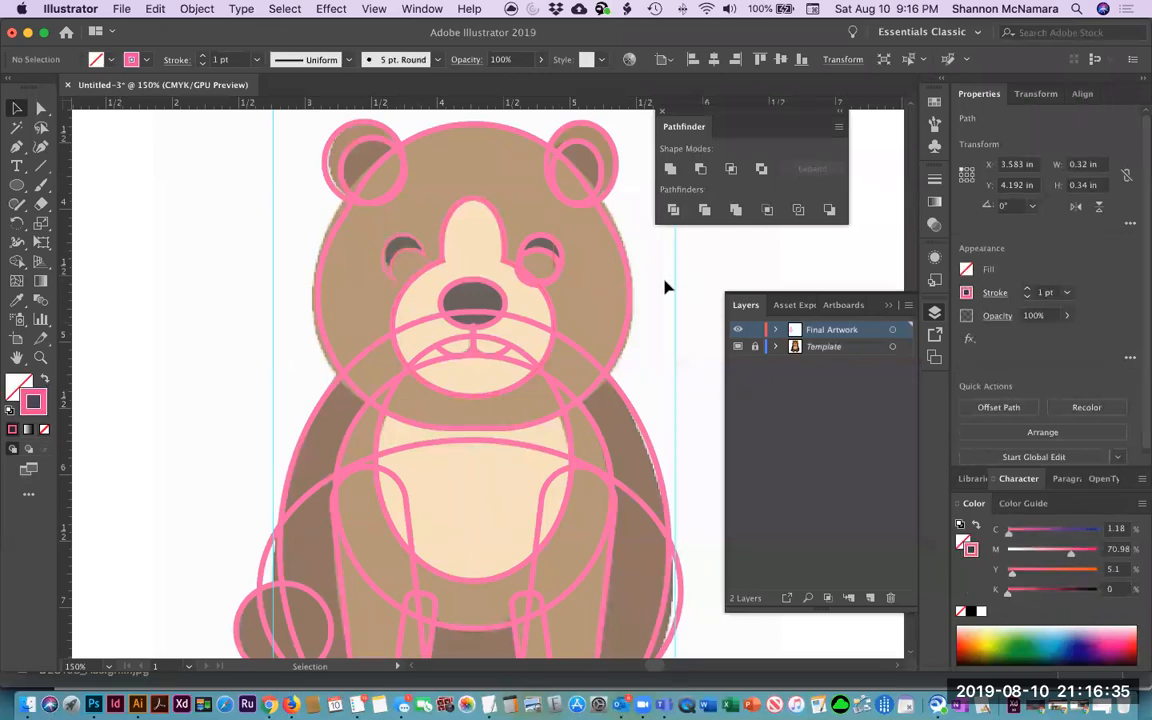
Subtract the lower ellipse from the right eye with Minus Front, and swap its fill and stroke to pink fill and back to outline.
{"action": "left_click", "coordinate": [529, 246]}
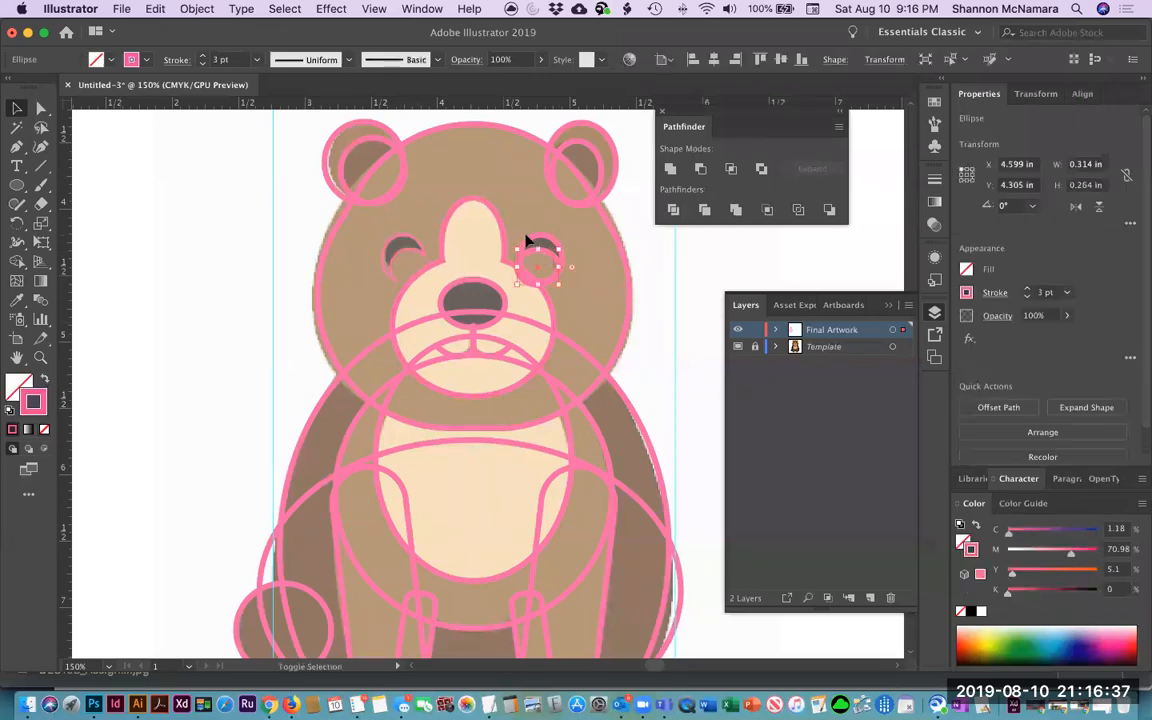
{"action": "left_click", "coordinate": [699, 169]}
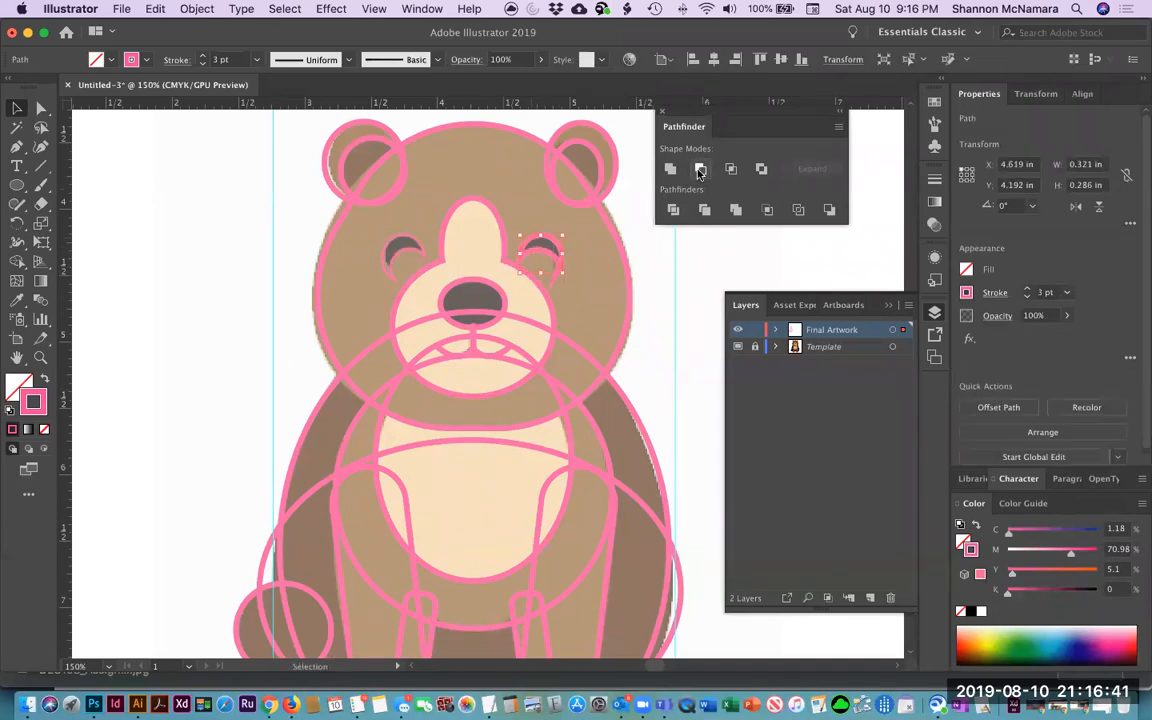
{"action": "left_click", "coordinate": [43, 379]}
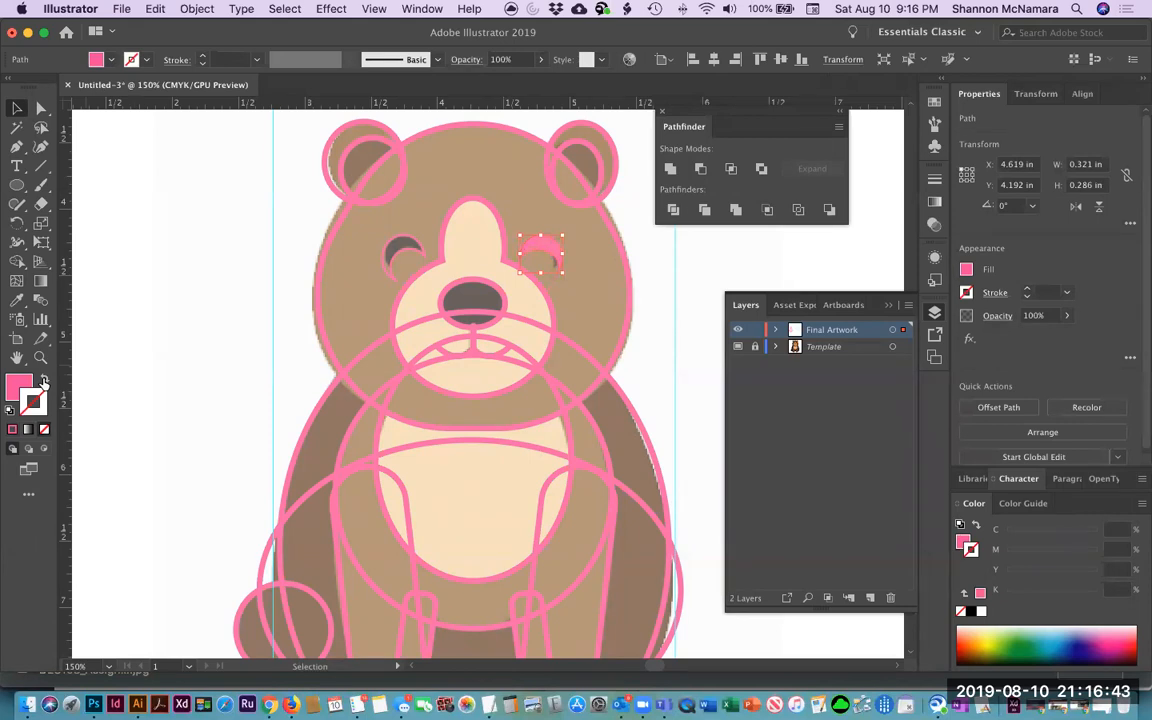
{"action": "left_click", "coordinate": [43, 379]}
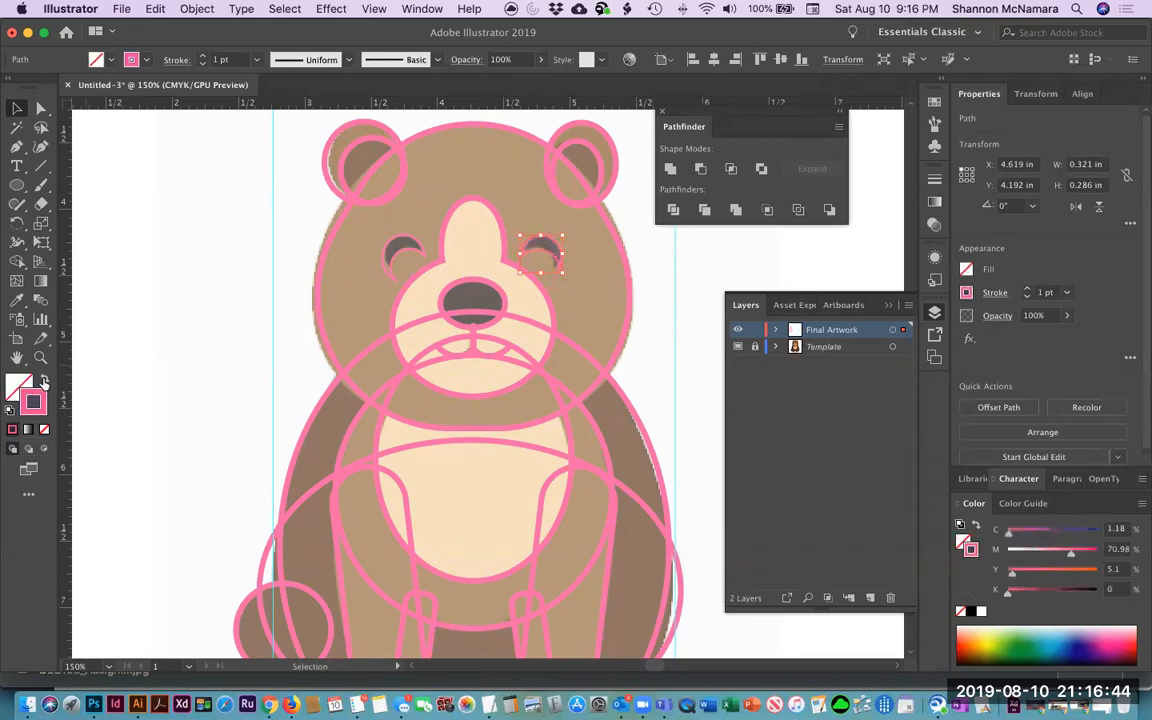
{"action": "left_click", "coordinate": [700, 276]}
Delete the wide lower-body ellipse and the tall ellipse around the bear's dark outer body.
{"action": "mouse_move", "coordinate": [612, 450]}
{"action": "left_mouse_down"}
{"action": "mouse_move", "coordinate": [612, 381]}
{"action": "mouse_move", "coordinate": [599, 429]}
{"action": "left_mouse_up"}
{"action": "left_click_drag", "start_coordinate": [500, 491], "coordinate": [484, 289]}
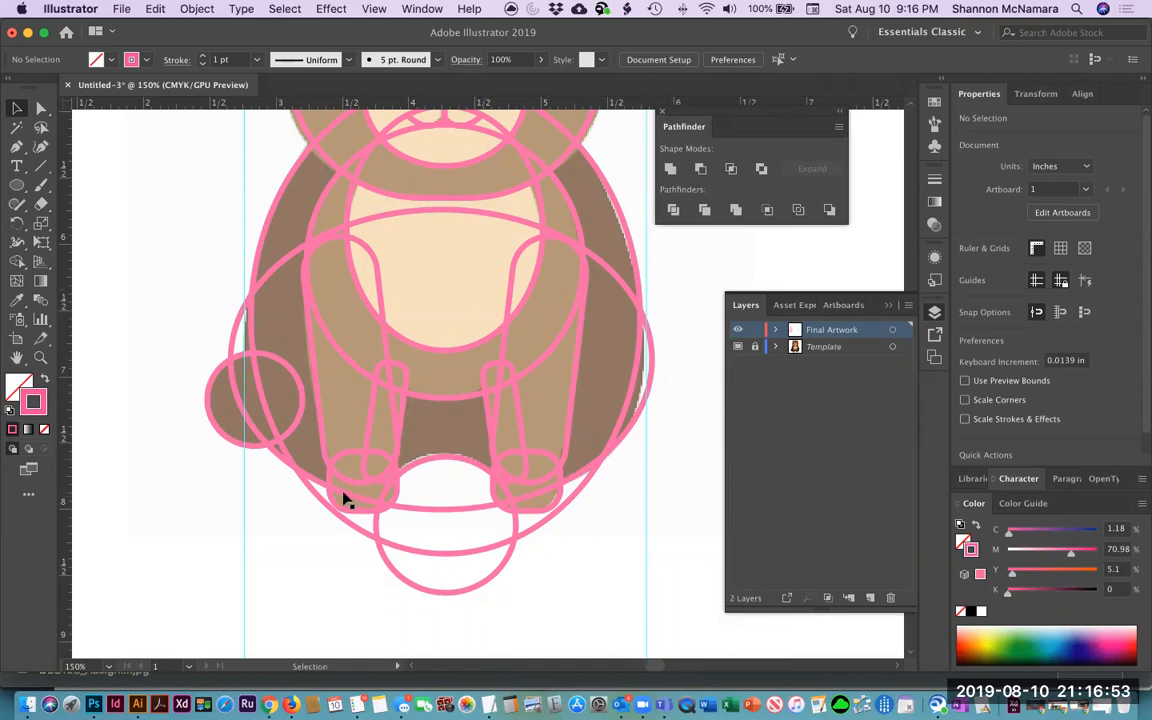
{"action": "left_click", "coordinate": [420, 466]}
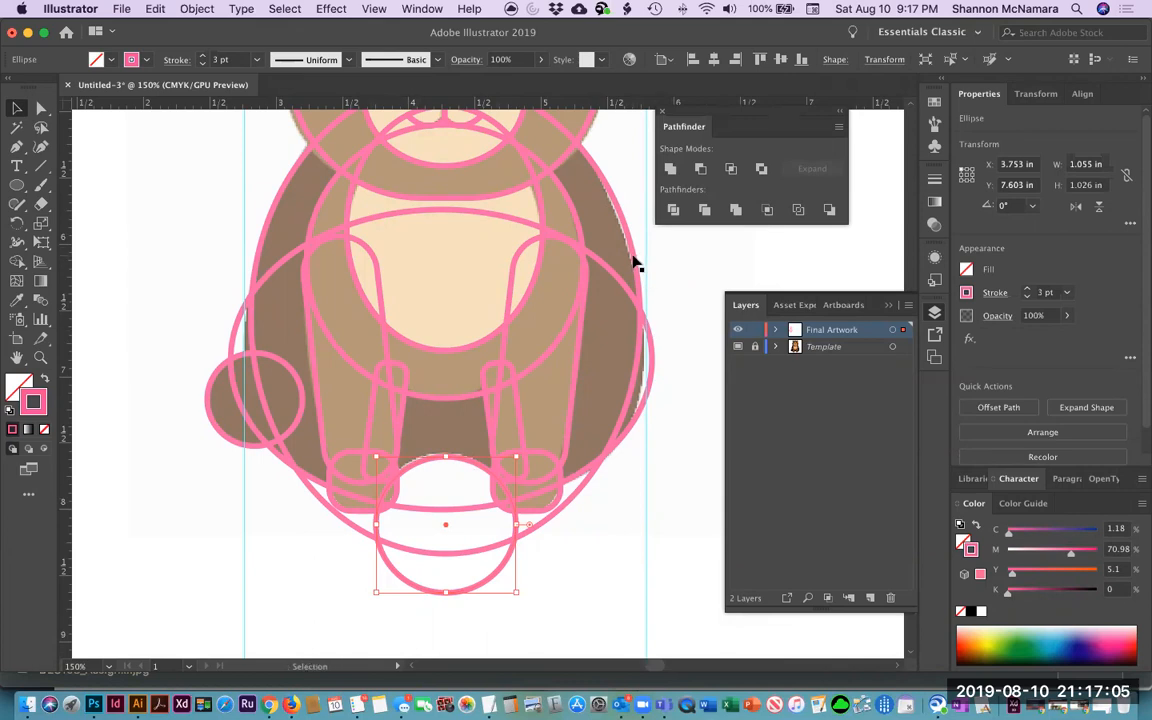
{"action": "scroll", "coordinate": [670, 378], "scroll_direction": "up", "scroll_amount": 3}
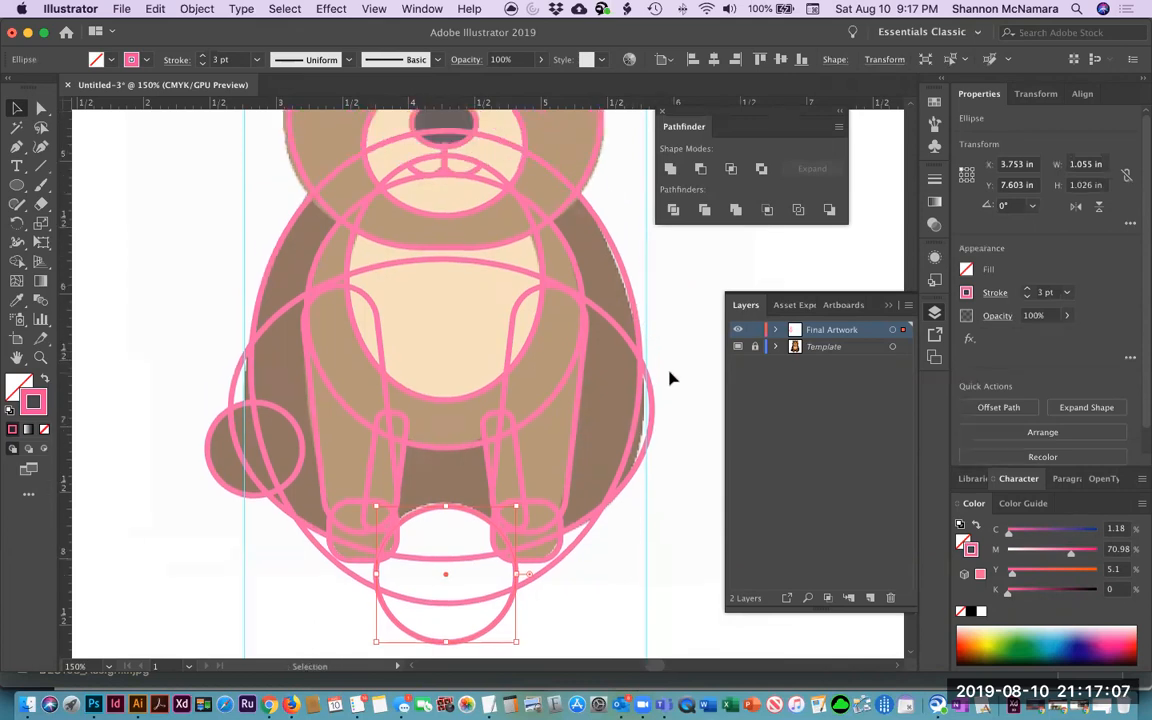
{"action": "left_click", "coordinate": [652, 407]}
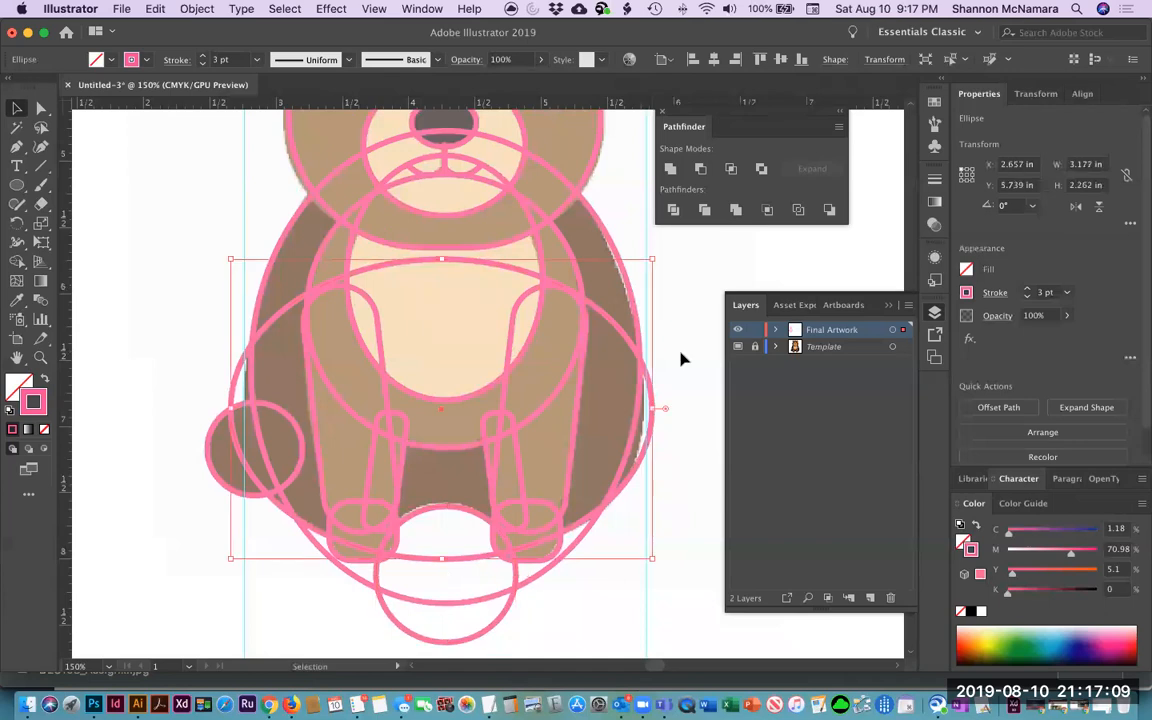
{"action": "left_click", "coordinate": [680, 358]}
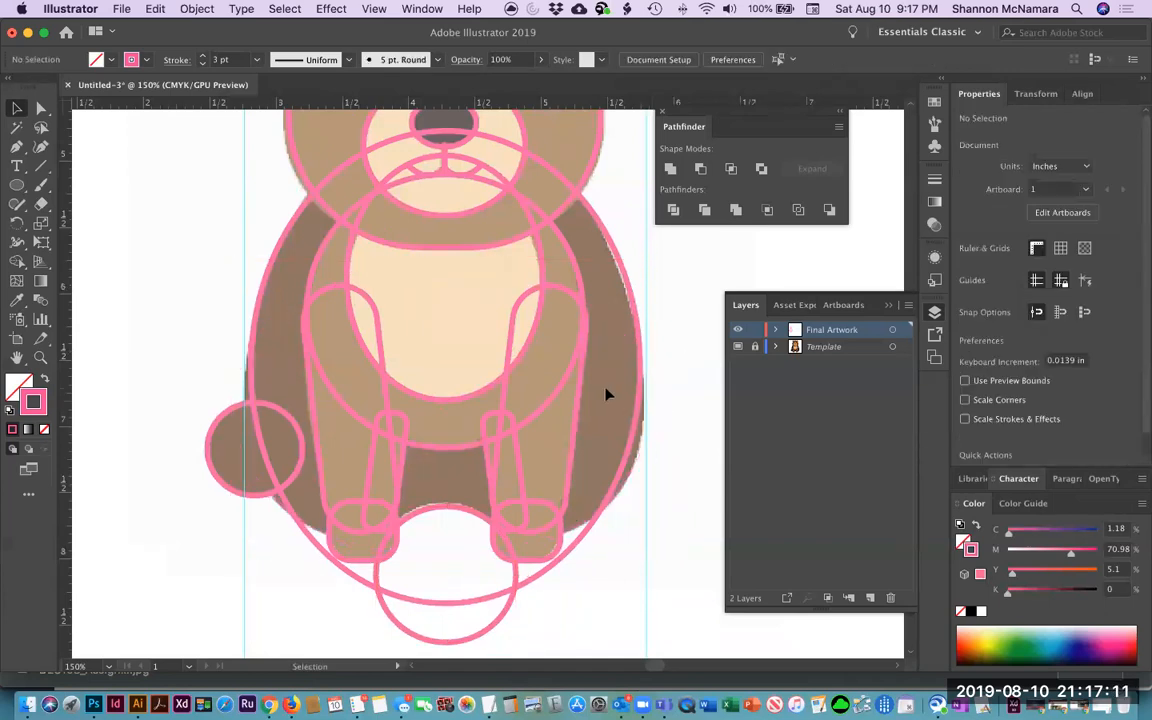
{"action": "scroll", "coordinate": [566, 425], "scroll_direction": "up", "scroll_amount": 2}
{"action": "left_click", "coordinate": [609, 268]}
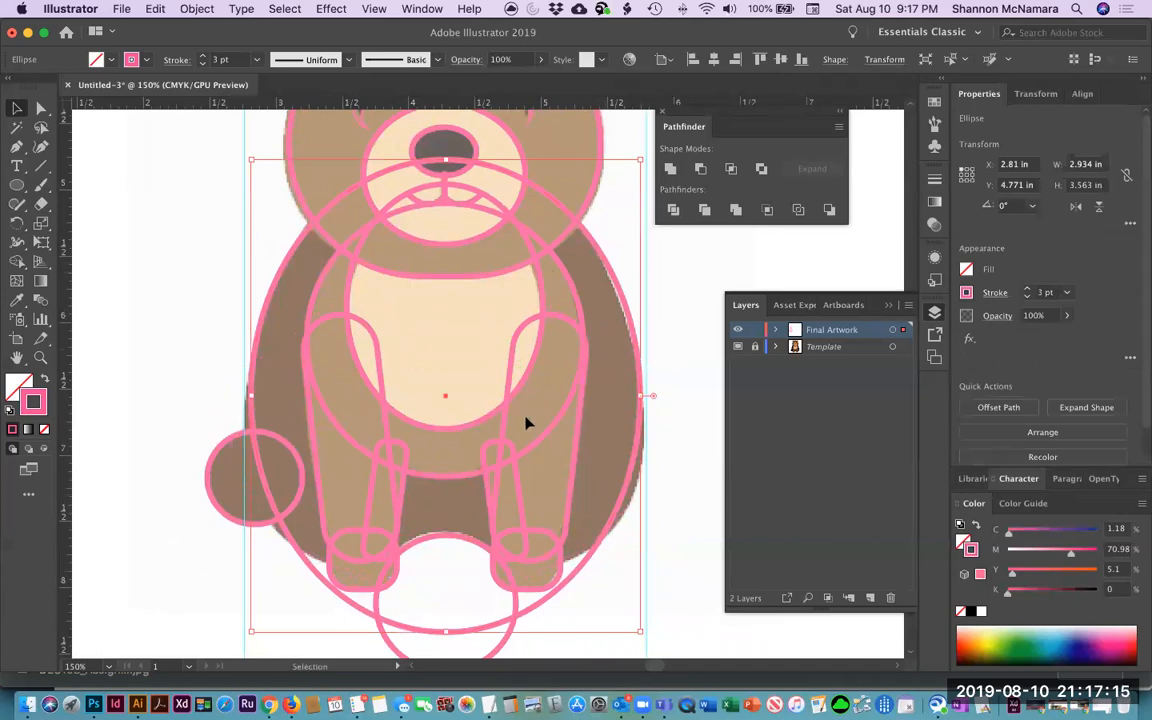
{"action": "left_click", "coordinate": [605, 288]}
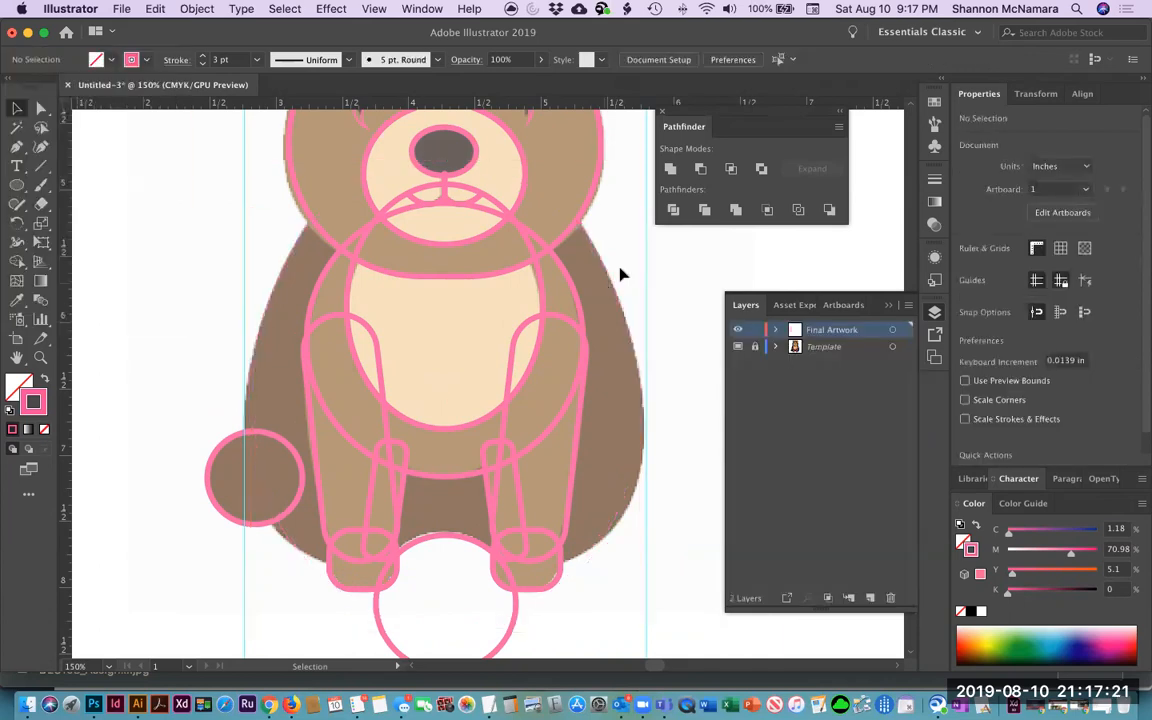
Create a three-sided polygon with a radius of 0.6944 in over the bear's chin and chest.
{"action": "left_click", "coordinate": [17, 186]}
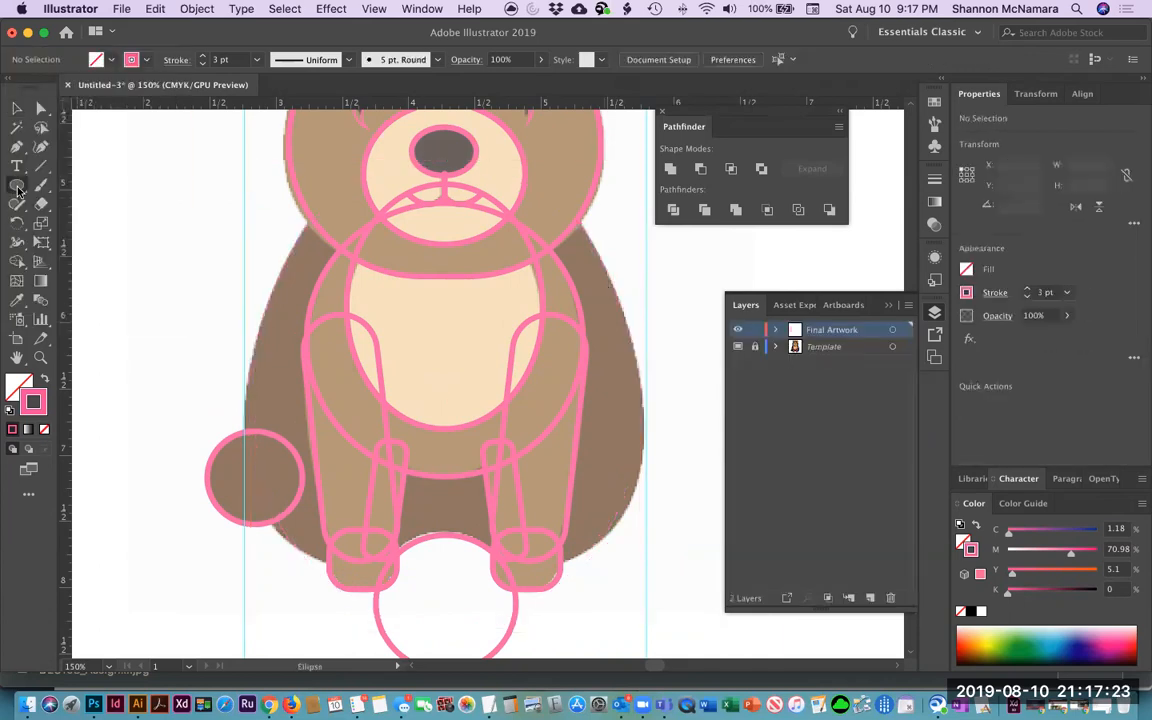
{"action": "left_click", "coordinate": [57, 244]}
{"action": "scroll", "coordinate": [413, 380], "scroll_direction": "up", "scroll_amount": 3}
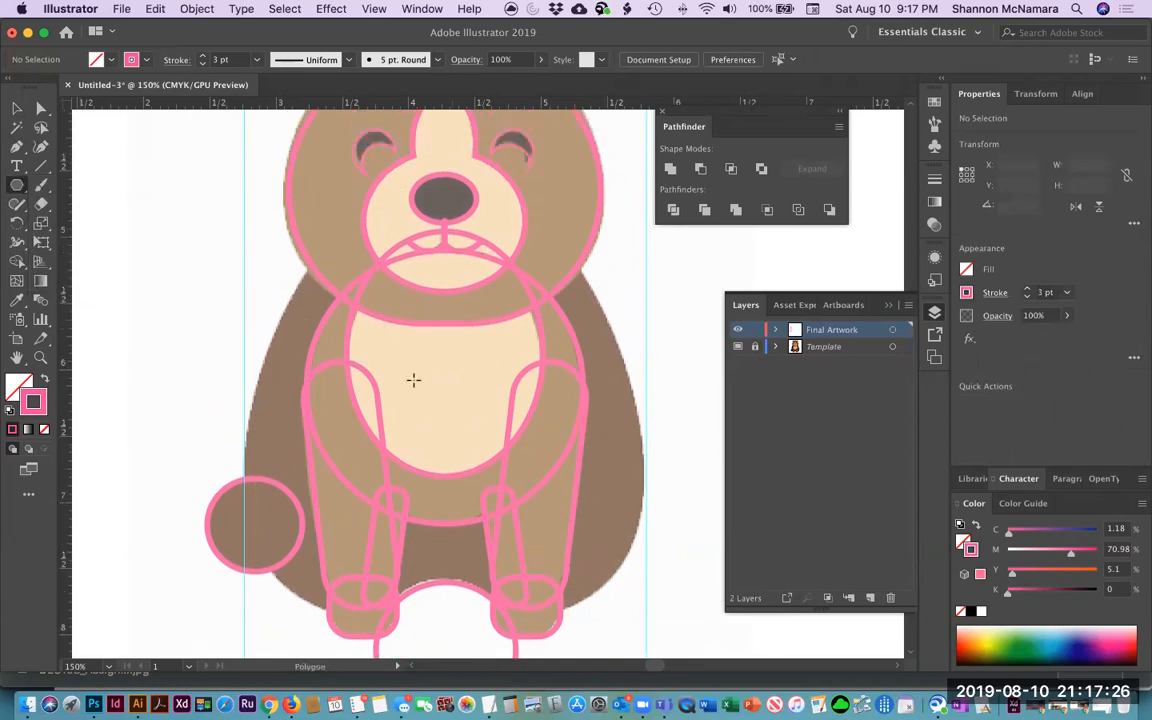
{"action": "left_click", "coordinate": [442, 306]}
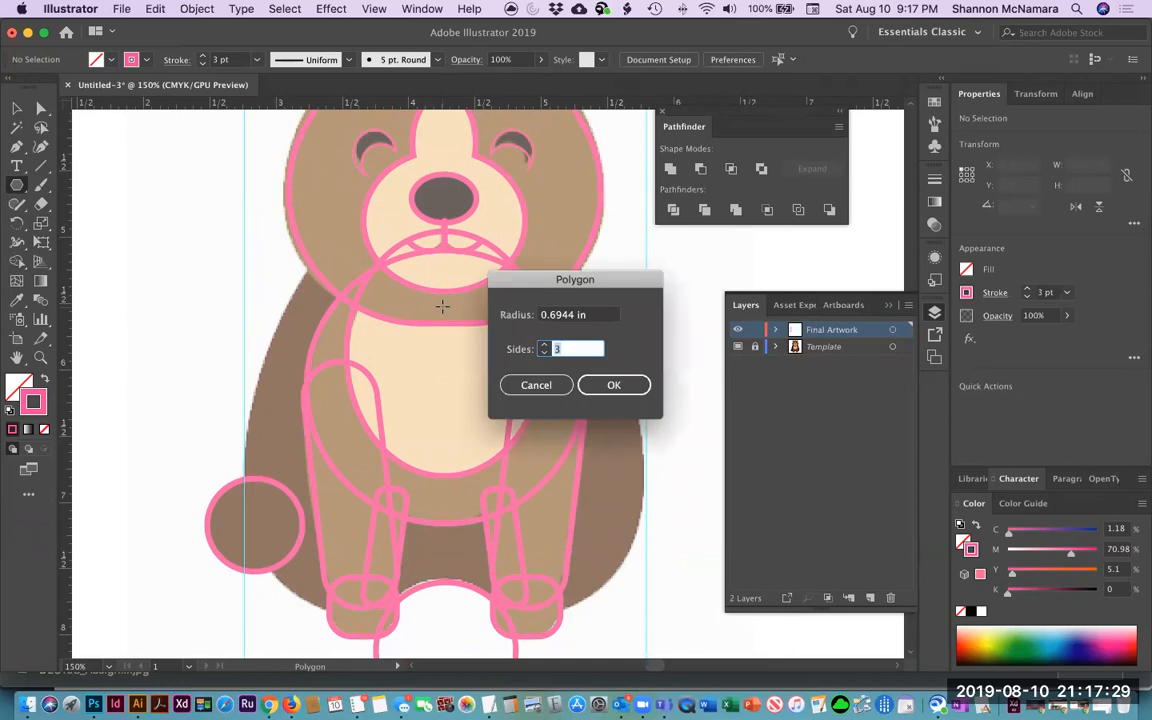
{"action": "left_click", "coordinate": [615, 383]}
Stretch the triangle to about 3.03 in wide and 4.74 in tall, spanning the two guides with its apex above the head.
{"action": "left_click", "coordinate": [16, 108]}
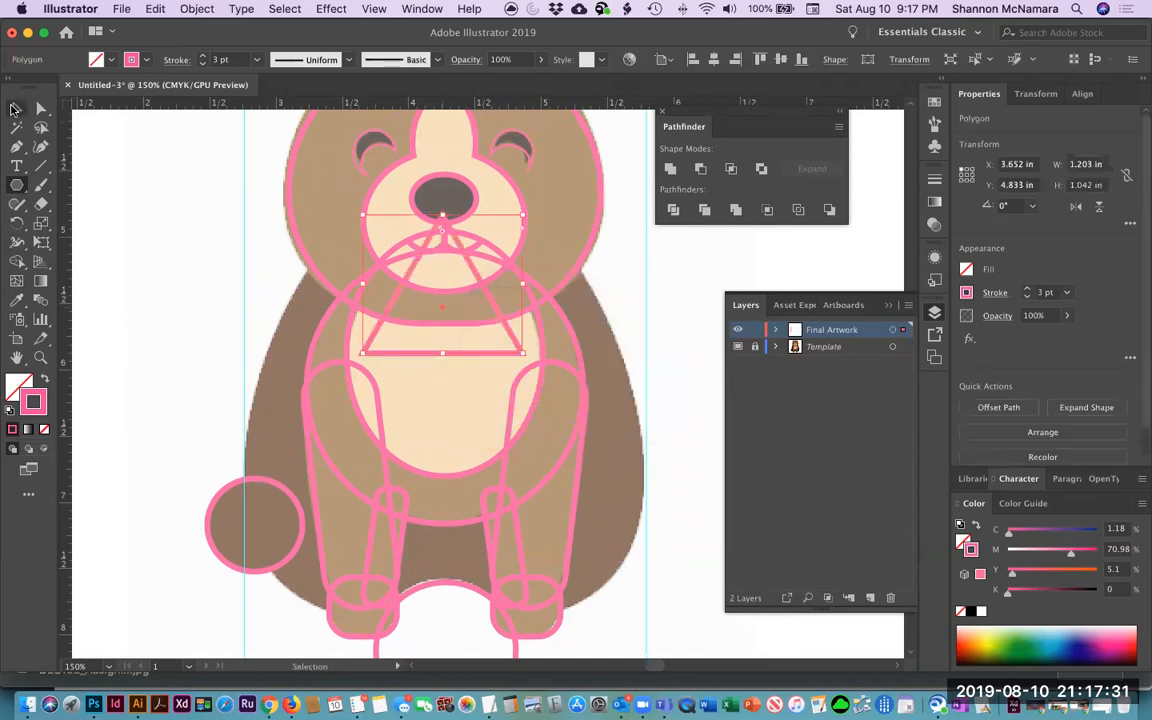
{"action": "left_click_drag", "start_coordinate": [362, 353], "coordinate": [247, 612]}
{"action": "left_click_drag", "start_coordinate": [525, 413], "coordinate": [647, 411]}
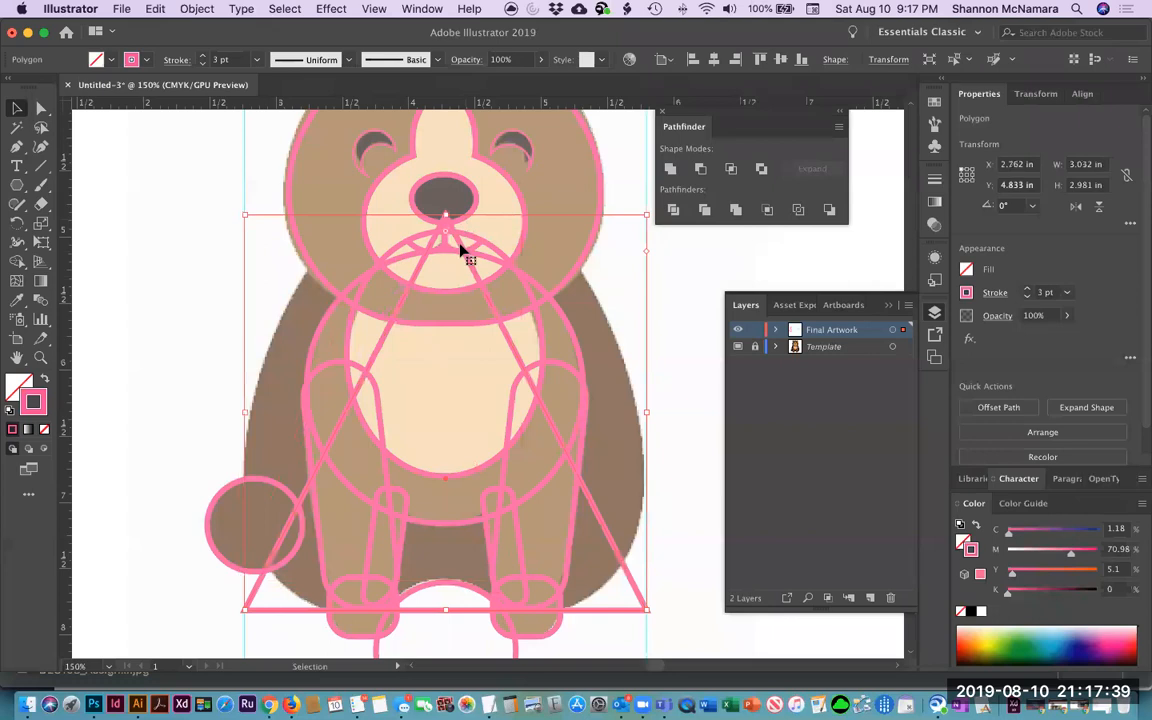
{"action": "scroll", "coordinate": [460, 280], "scroll_direction": "up", "scroll_amount": 2}
{"action": "left_click_drag", "start_coordinate": [445, 266], "coordinate": [455, 135]}
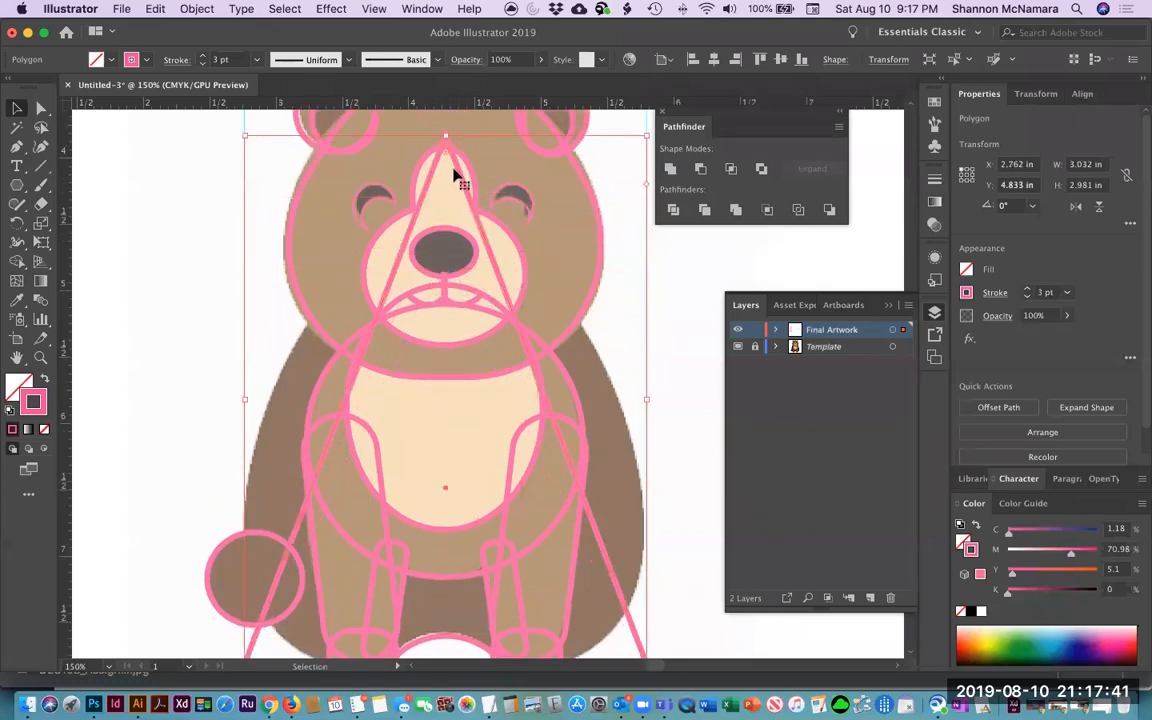
{"action": "scroll", "coordinate": [483, 342], "scroll_direction": "up", "scroll_amount": 4}
{"action": "left_click_drag", "start_coordinate": [447, 245], "coordinate": [446, 142]}
{"action": "scroll", "coordinate": [463, 347], "scroll_direction": "up", "scroll_amount": 1}
{"action": "scroll", "coordinate": [455, 217], "scroll_direction": "down", "scroll_amount": 1}
{"action": "scroll", "coordinate": [455, 217], "scroll_direction": "down", "scroll_amount": 1}
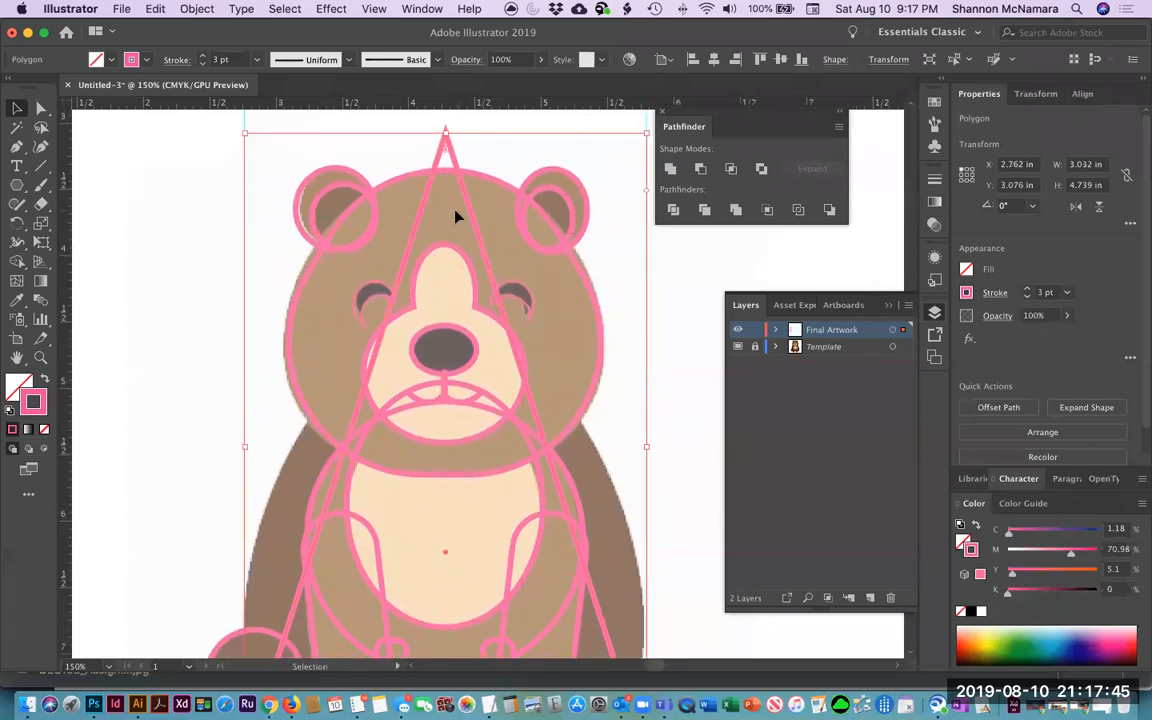
Round the triangle's corners and widen it on both sides to about 3.01 in to match the dark lower body.
{"action": "left_click_drag", "start_coordinate": [447, 172], "coordinate": [450, 407]}
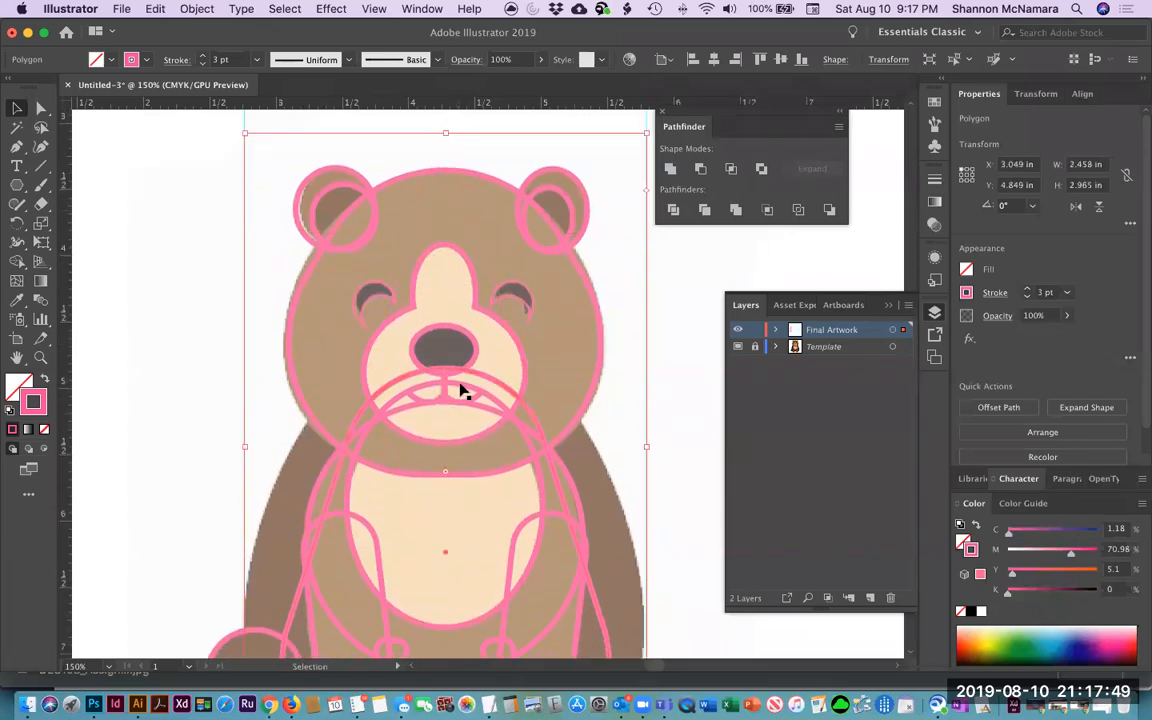
{"action": "scroll", "coordinate": [458, 386], "scroll_direction": "down", "scroll_amount": 5}
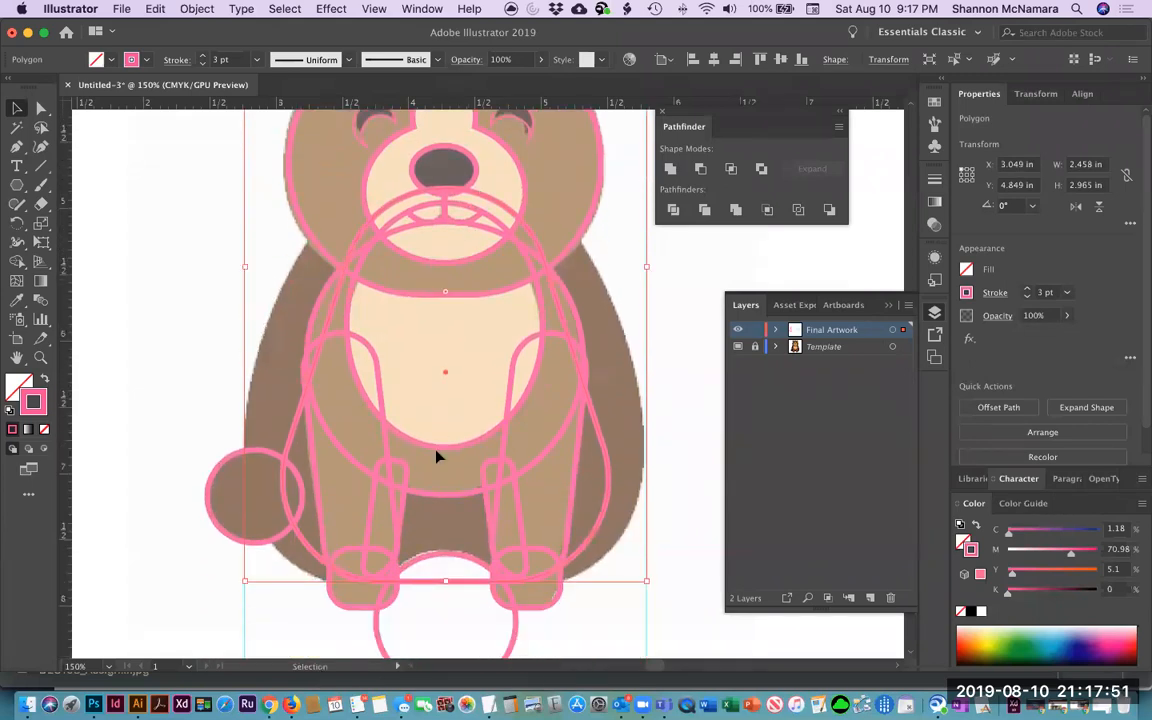
{"action": "scroll", "coordinate": [445, 329], "scroll_direction": "up", "scroll_amount": 1}
{"action": "left_click_drag", "start_coordinate": [247, 276], "coordinate": [192, 276]}
{"action": "left_click_drag", "start_coordinate": [650, 274], "coordinate": [688, 276]}
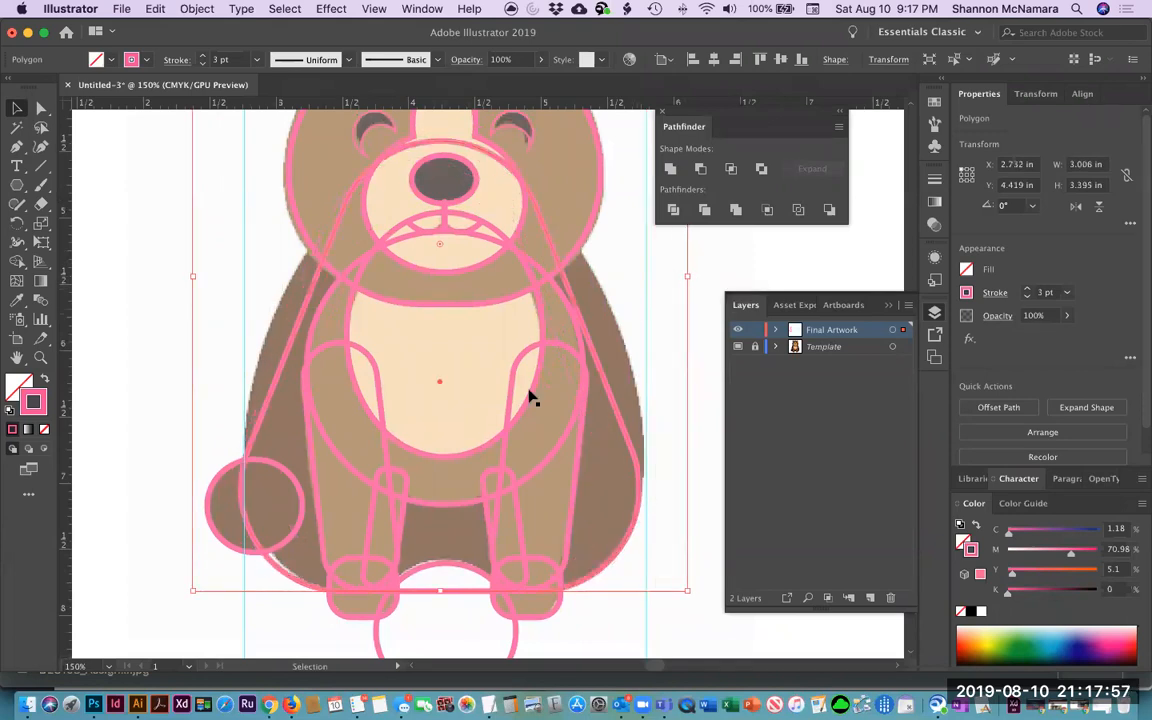
Stretch the rounded triangle upward past the head and adjust its corner rounding, making it about 3.13 in wide and 4.09 in tall.
{"action": "scroll", "coordinate": [527, 393], "scroll_direction": "up", "scroll_amount": 10}
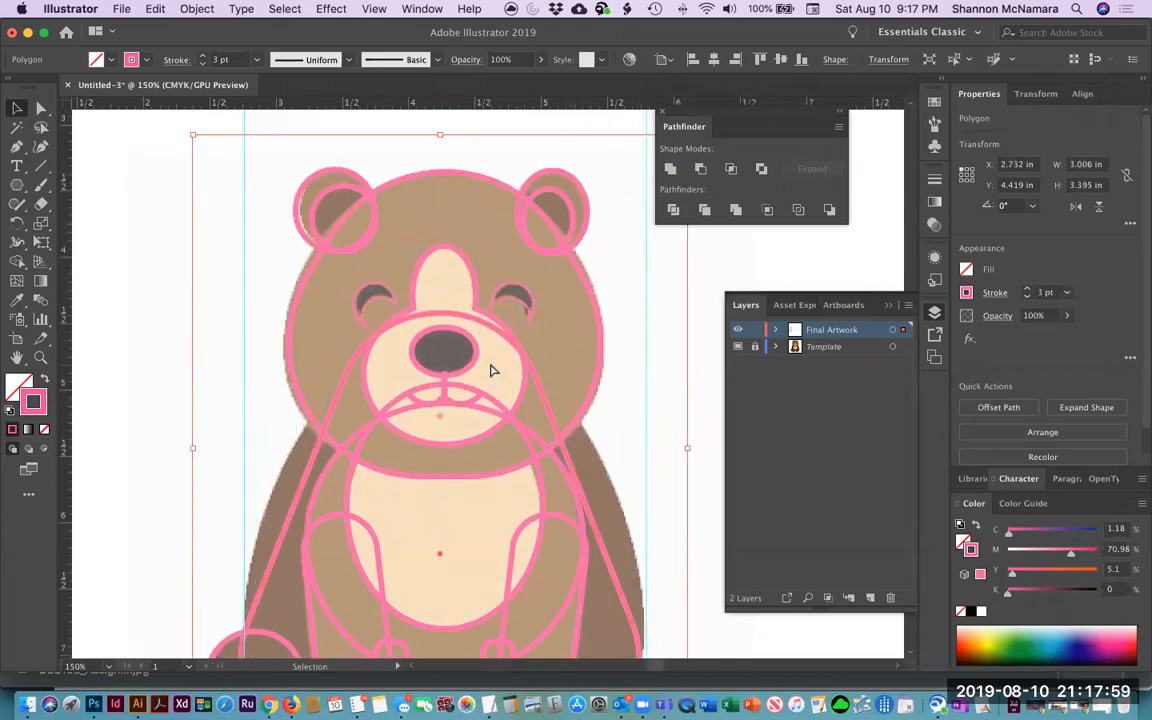
{"action": "key", "text": "super+minus"}
{"action": "key", "text": "super+minus"}
{"action": "left_click_drag", "start_coordinate": [482, 198], "coordinate": [483, 133]}
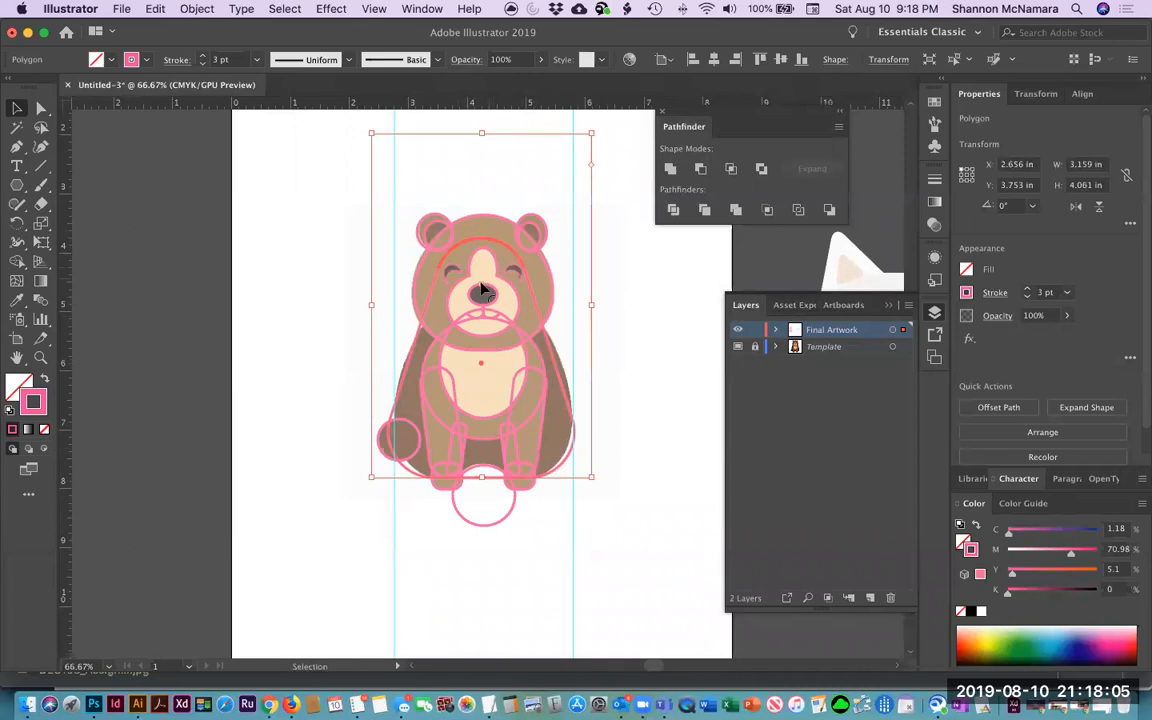
{"action": "left_click_drag", "start_coordinate": [478, 299], "coordinate": [476, 313]}
{"action": "mouse_move", "coordinate": [481, 133]}
{"action": "left_mouse_down"}
{"action": "mouse_move", "coordinate": [481, 113]}
{"action": "mouse_move", "coordinate": [476, 122]}
{"action": "left_mouse_up"}
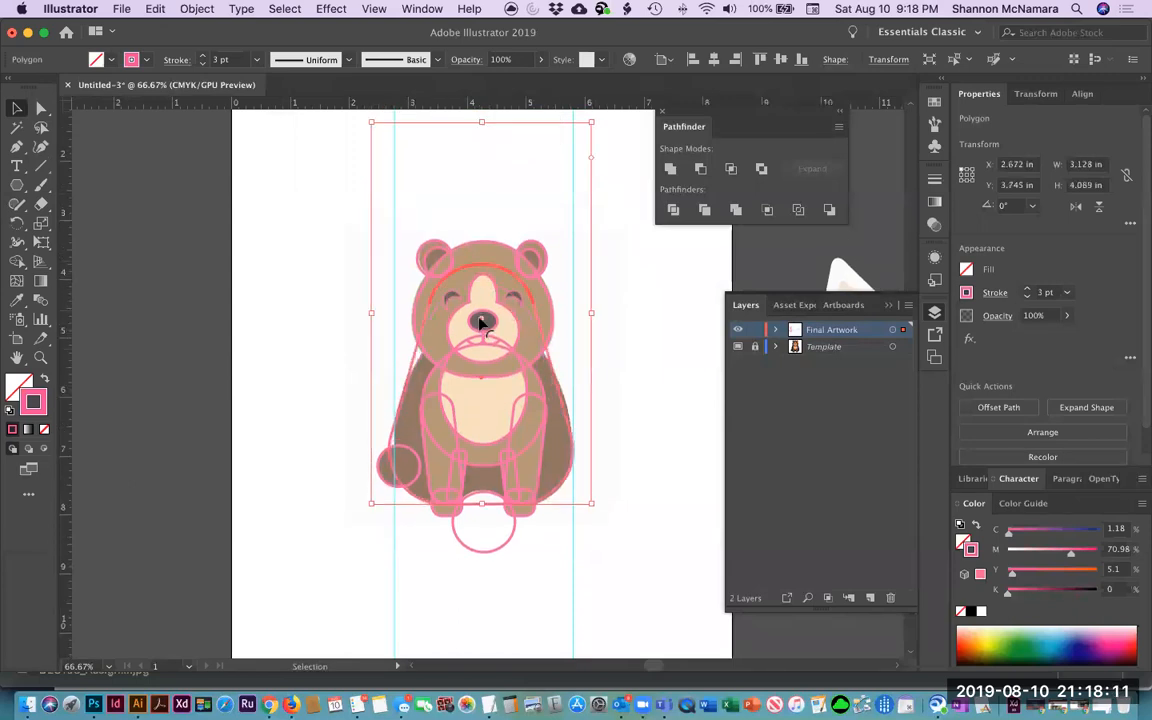
Refine the rounded triangle's corner radius, width and height to about 3.10 in by 4.22 in to fit the dark body.
{"action": "left_click_drag", "start_coordinate": [484, 326], "coordinate": [485, 331]}
{"action": "left_click_drag", "start_coordinate": [372, 314], "coordinate": [378, 314]}
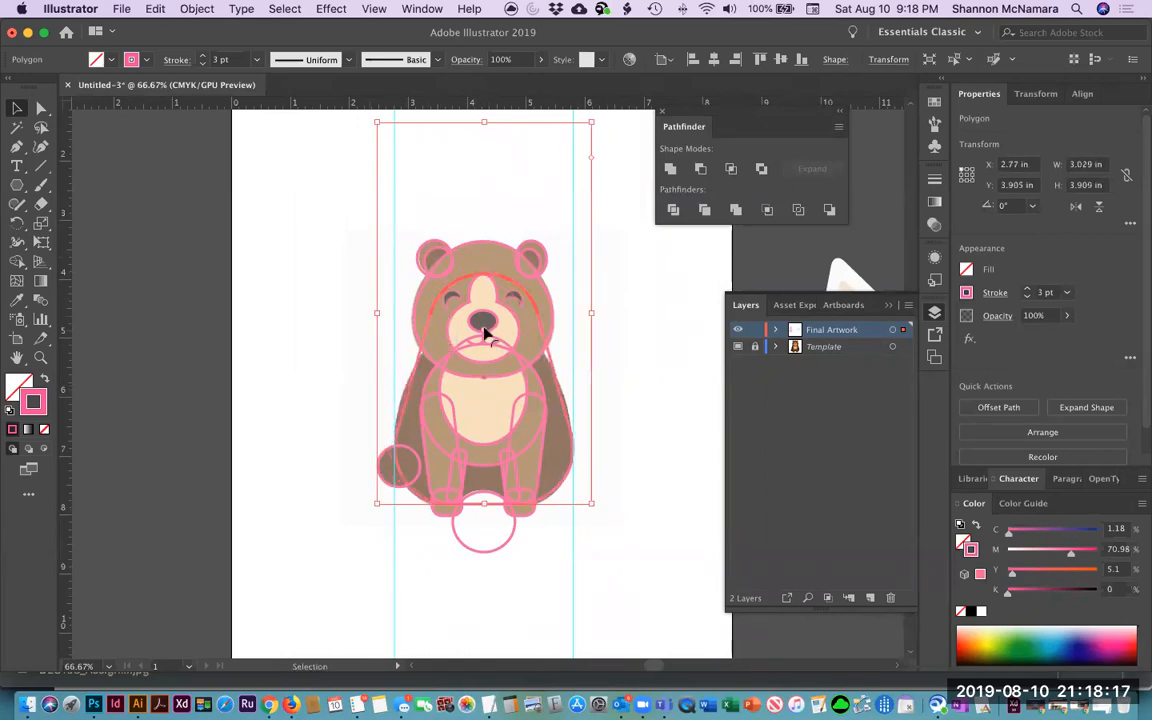
{"action": "left_click_drag", "start_coordinate": [484, 309], "coordinate": [485, 306]}
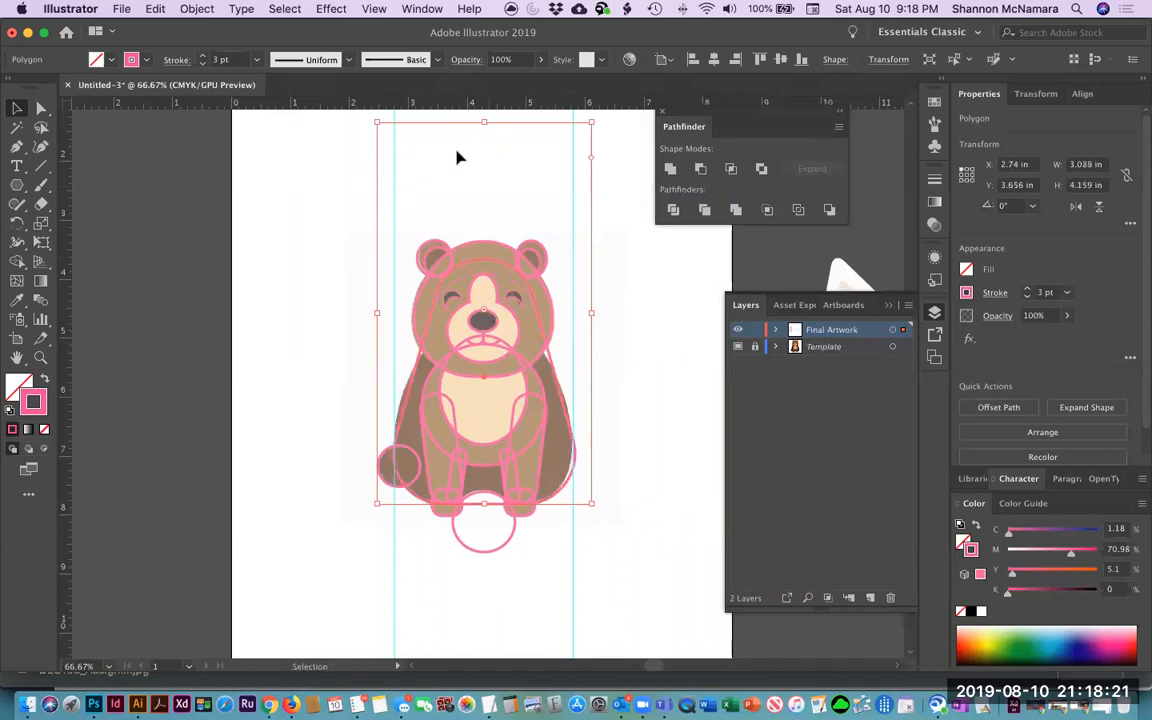
{"action": "left_click_drag", "start_coordinate": [485, 119], "coordinate": [483, 108]}
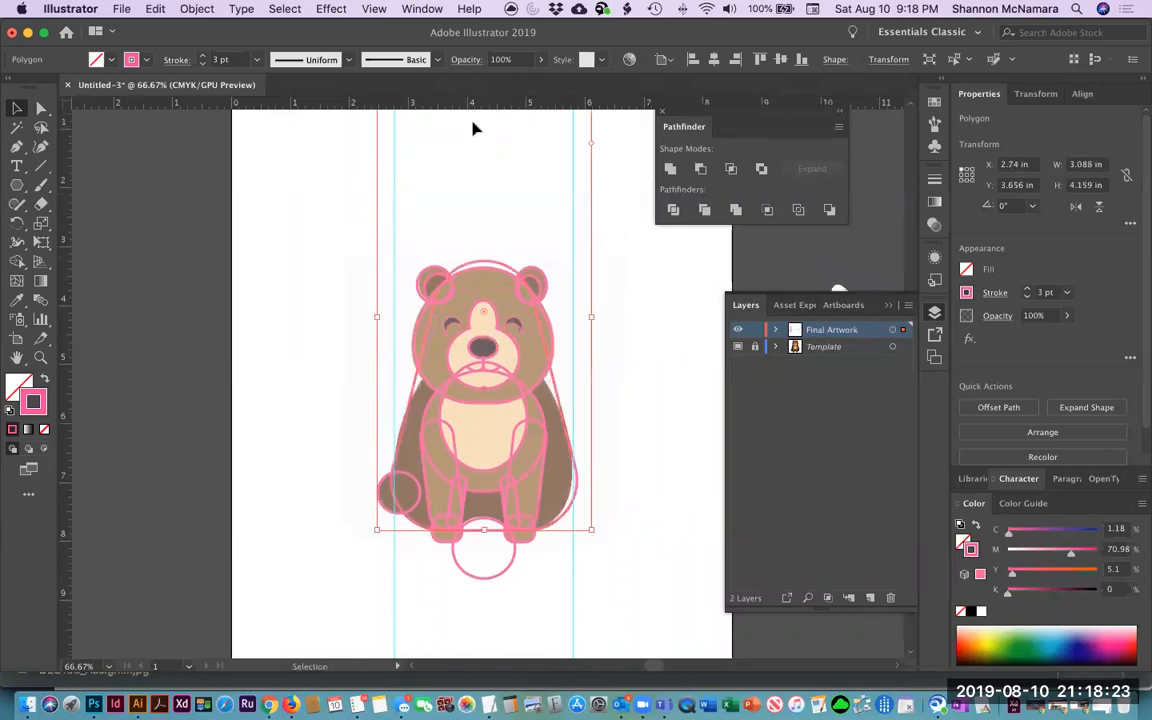
{"action": "key", "text": "a"}
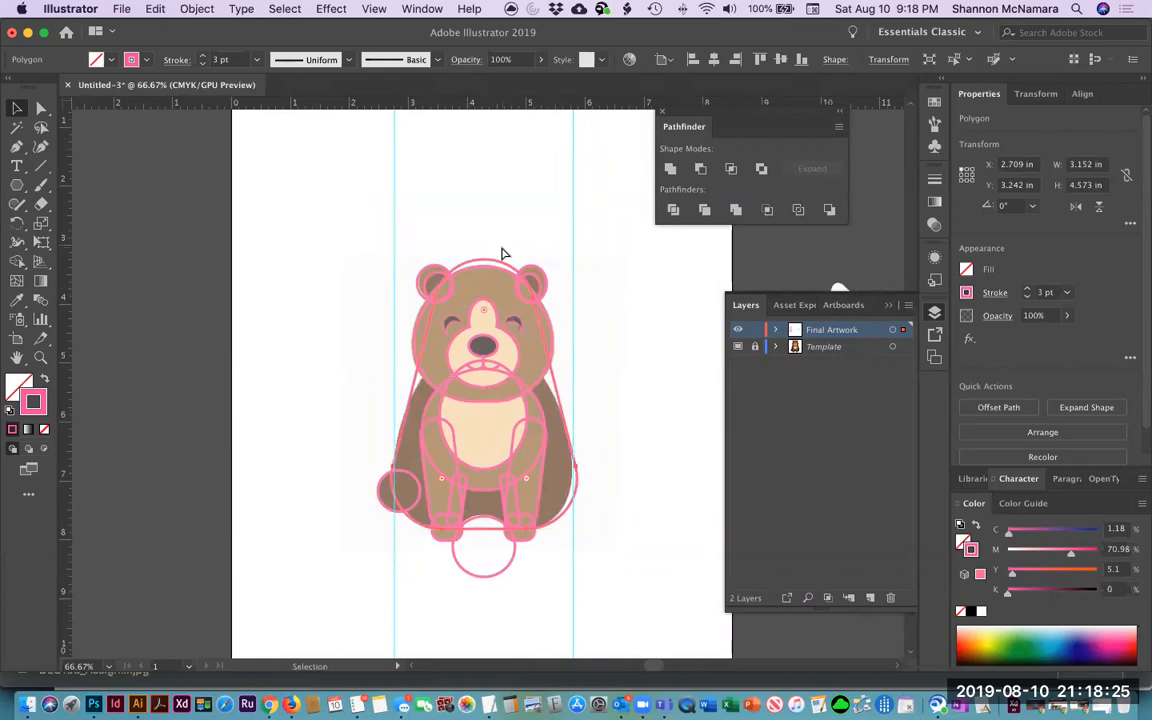
{"action": "key", "text": "super+minus"}
{"action": "left_click_drag", "start_coordinate": [481, 159], "coordinate": [482, 188]}
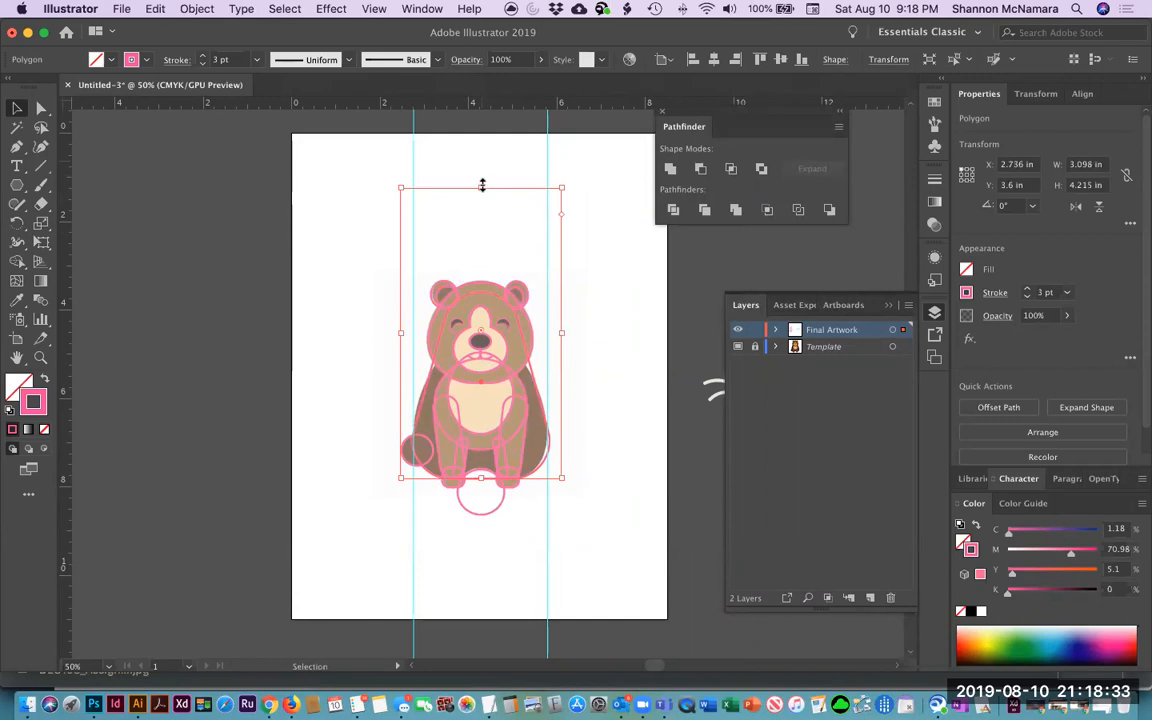
{"action": "left_click", "coordinate": [604, 352]}
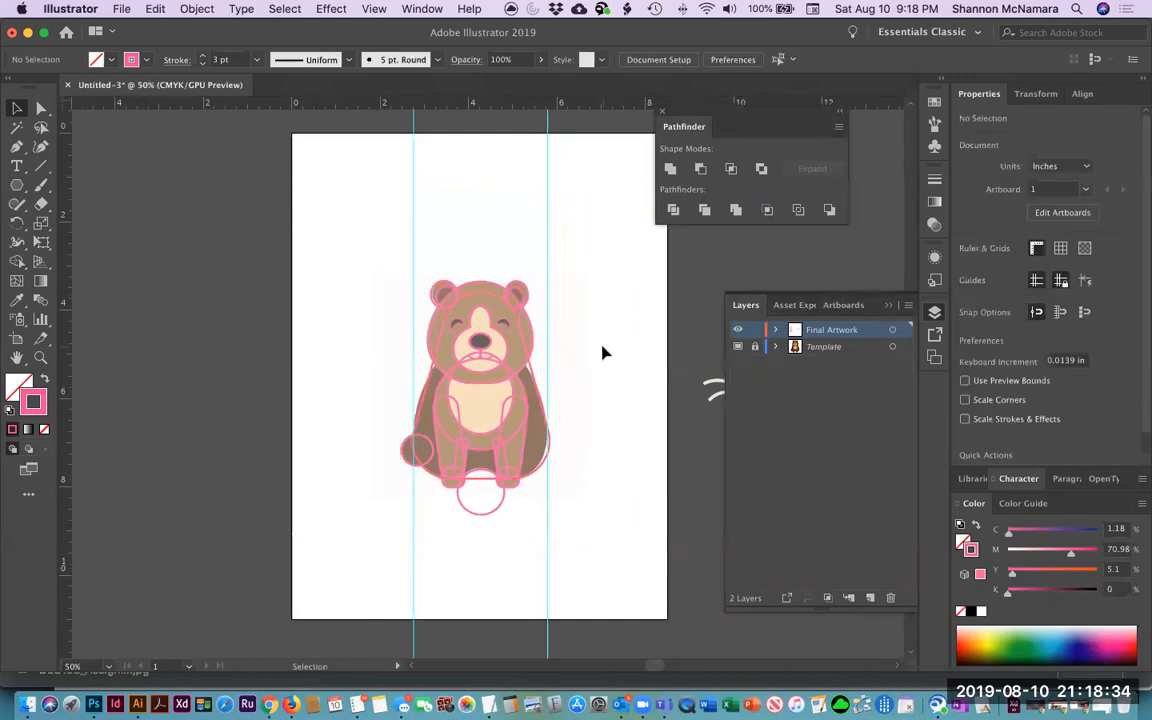
Send the rounded body triangle to the back of the artwork.
{"action": "left_click", "coordinate": [532, 378]}
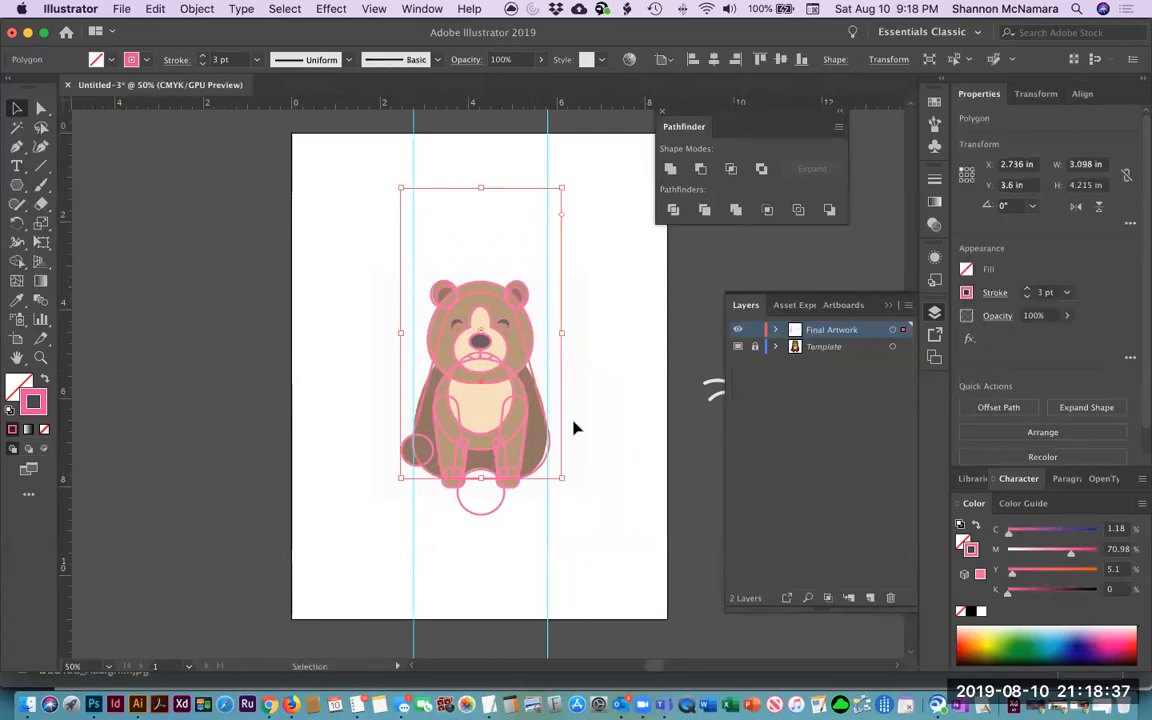
{"action": "left_click", "coordinate": [197, 9]}
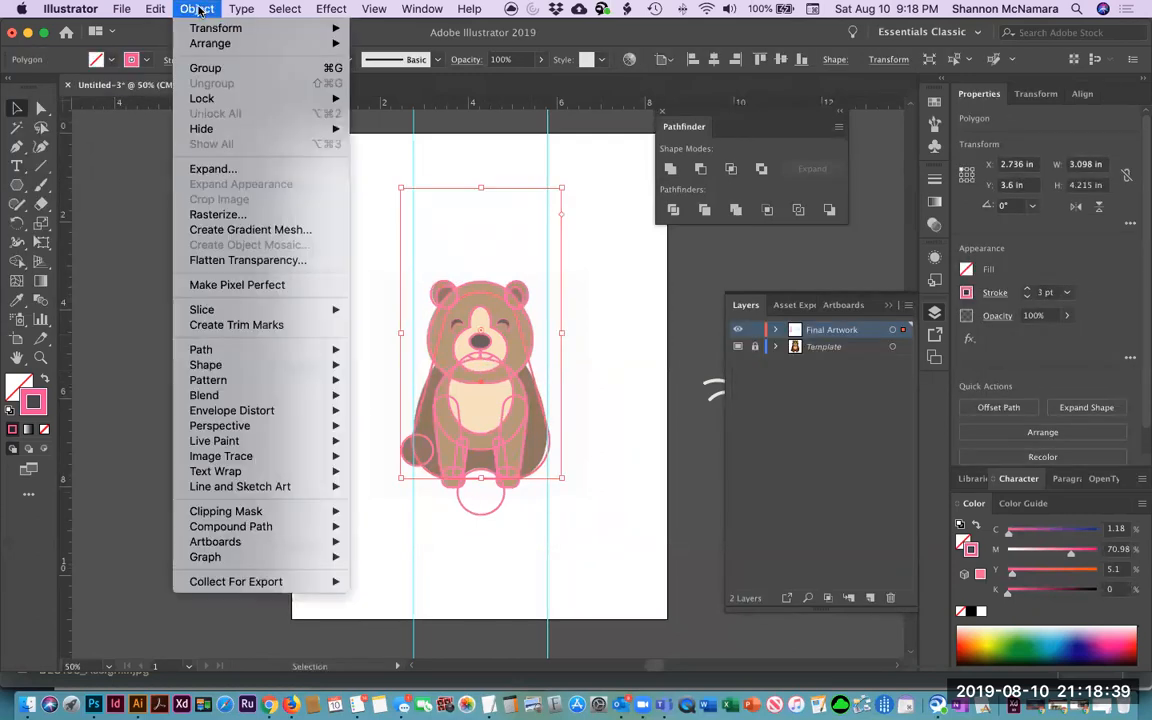
{"action": "mouse_move", "coordinate": [212, 45]}
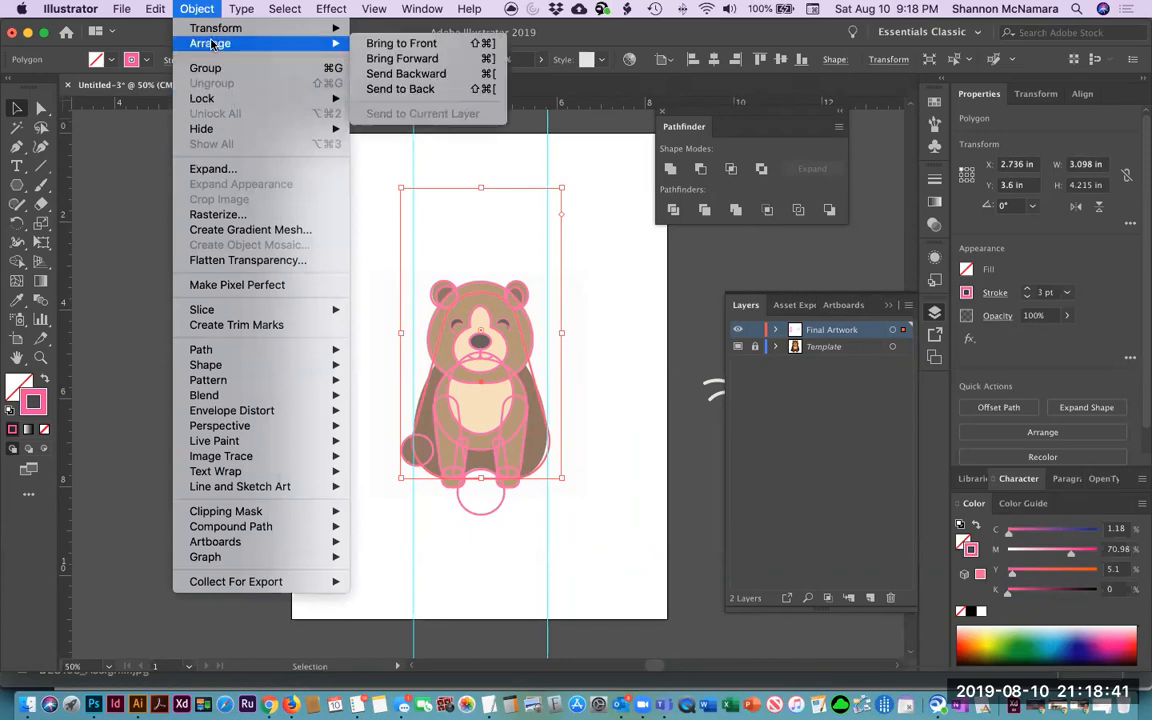
{"action": "left_click", "coordinate": [400, 88]}
{"action": "left_click", "coordinate": [423, 569]}
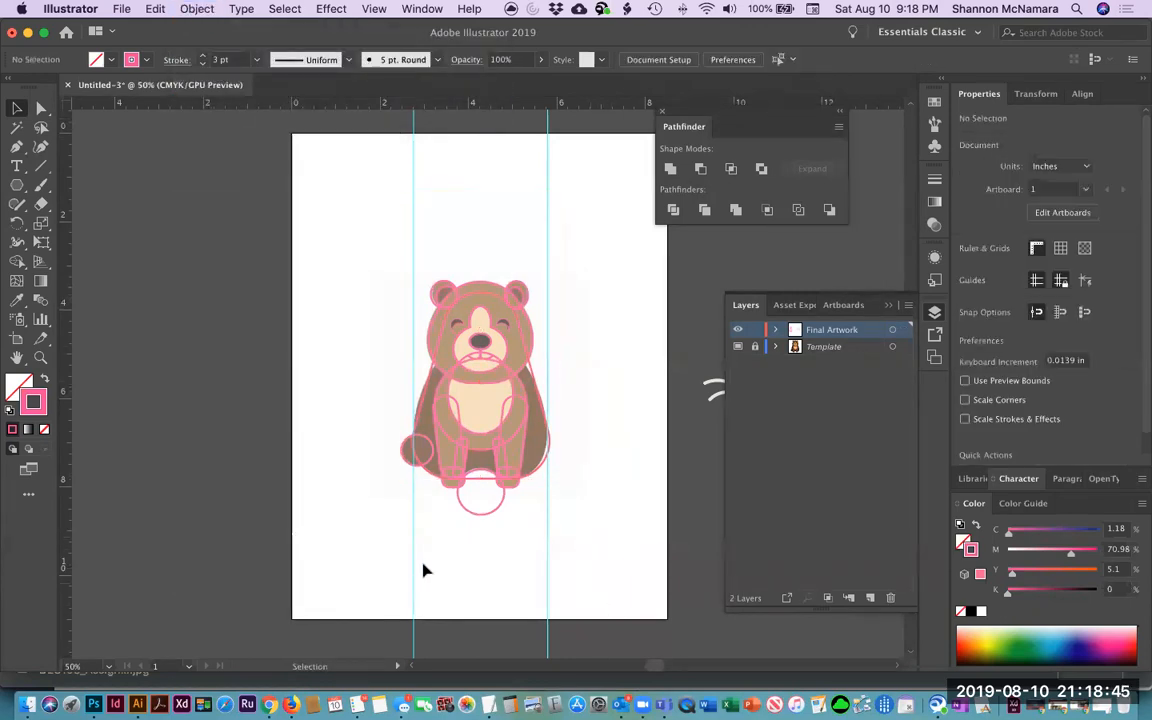
Subtract the circle between the feet from the rounded body triangle with Minus Front.
{"action": "left_click", "coordinate": [484, 516]}
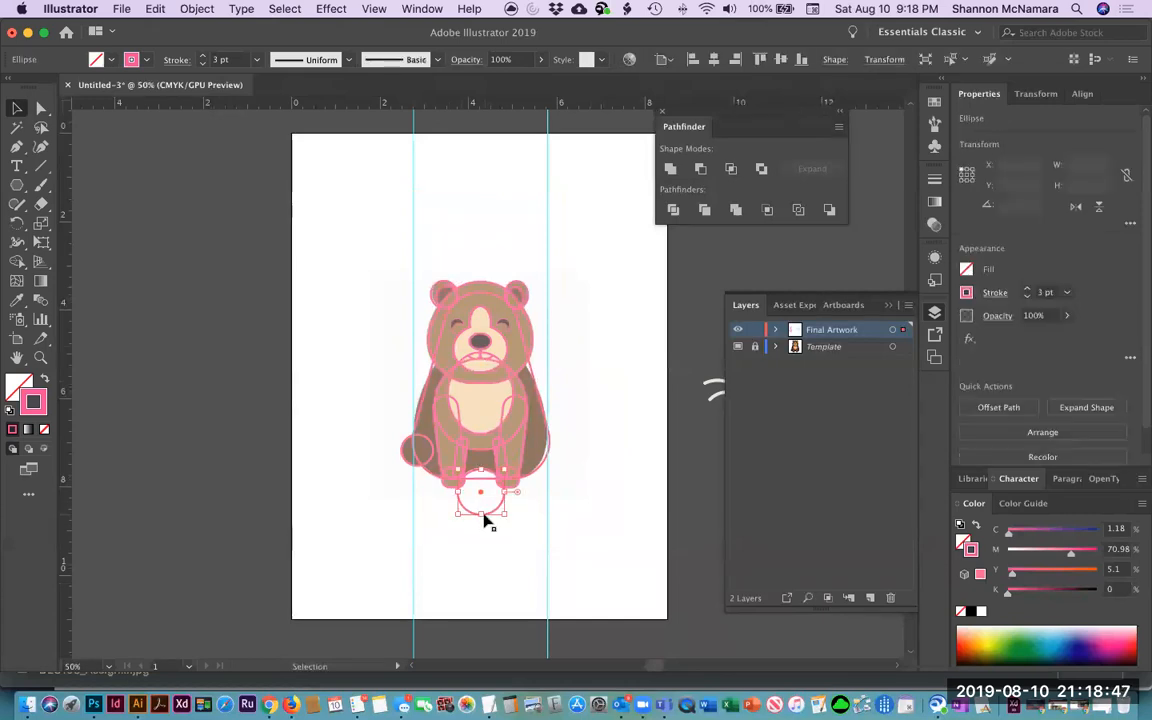
{"action": "left_click", "coordinate": [537, 476], "text": "shift"}
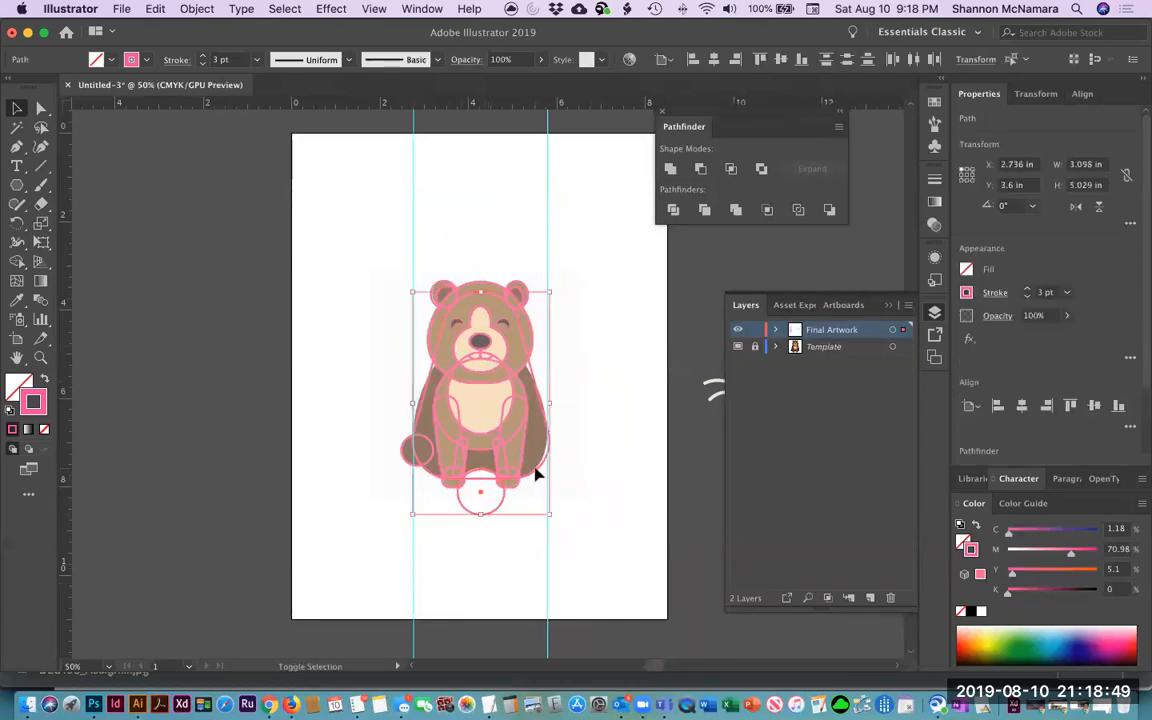
{"action": "left_click", "coordinate": [699, 170]}
{"action": "left_click", "coordinate": [594, 357]}
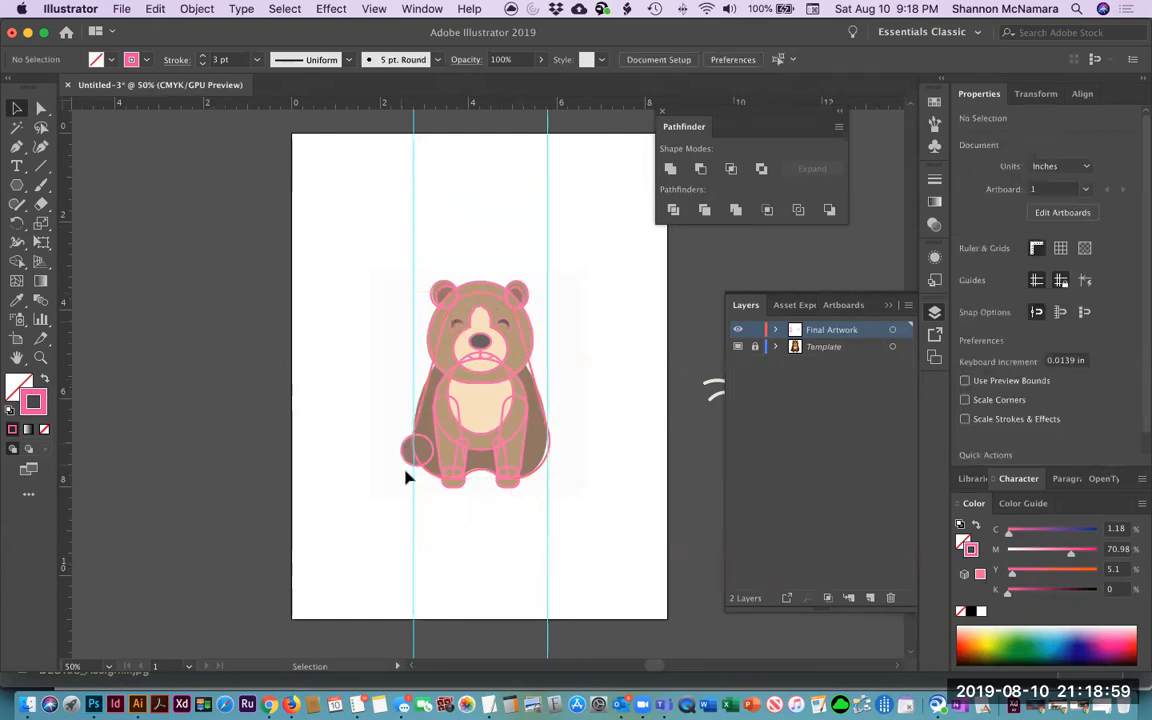
Unite the tail circle with the rounded body shape.
{"action": "left_click", "coordinate": [433, 462]}
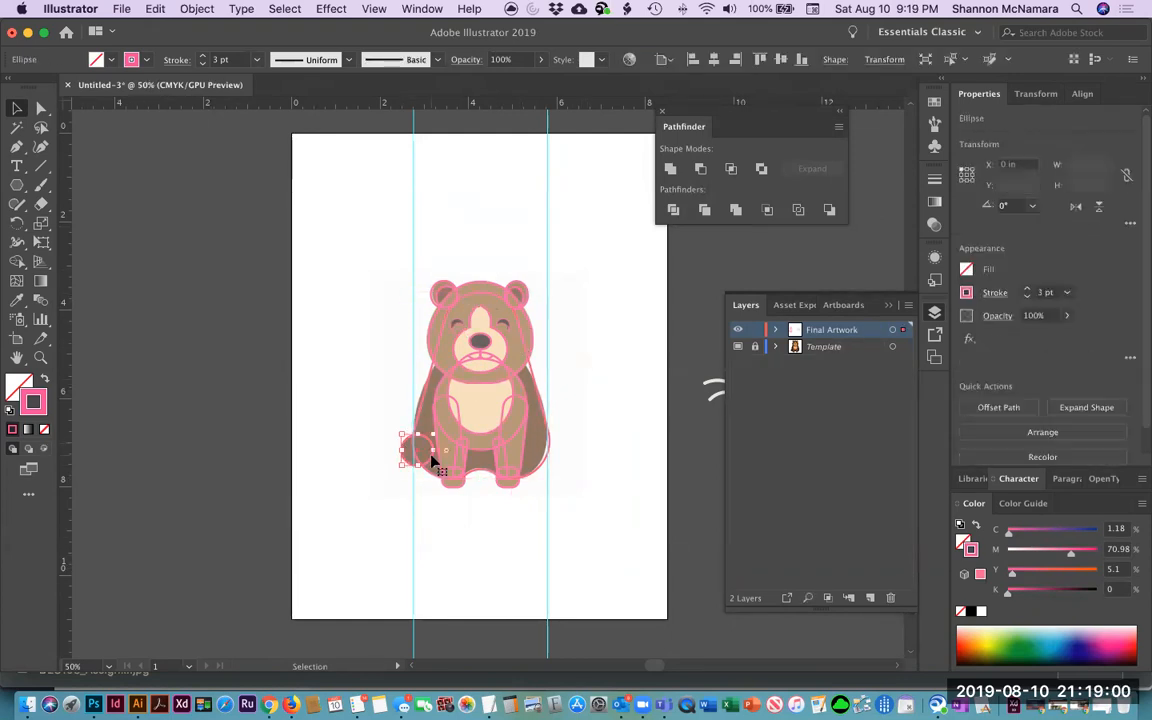
{"action": "left_click", "coordinate": [425, 402]}
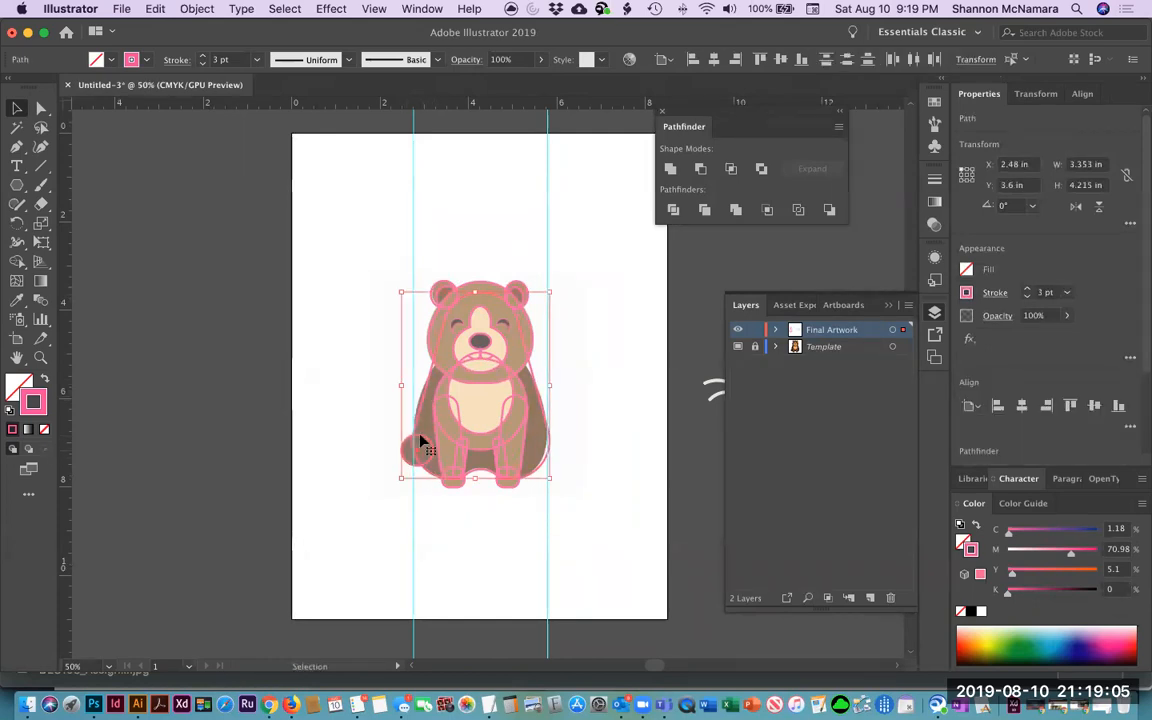
{"action": "left_click", "coordinate": [670, 170]}
{"action": "left_click", "coordinate": [622, 527]}
Unite the chest ellipse, both legs, the inner leg shapes and the feet into one front body shape with Pathfinder.
{"action": "key", "text": "z"}
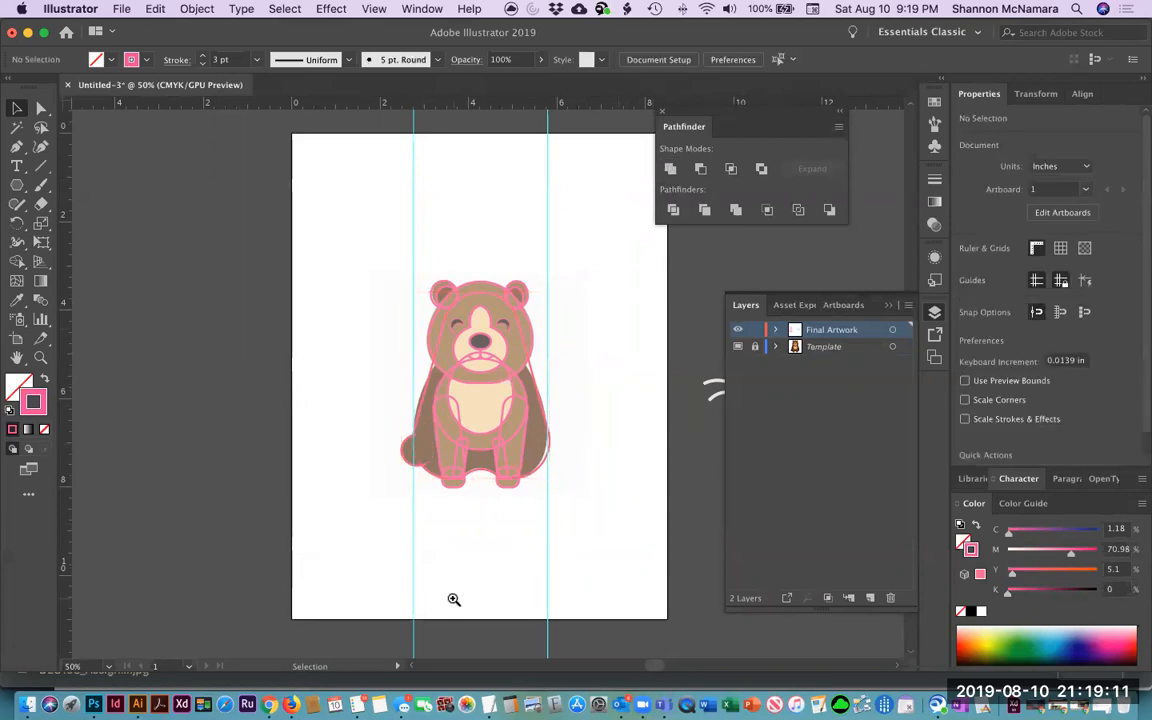
{"action": "left_click_drag", "start_coordinate": [393, 323], "coordinate": [605, 559]}
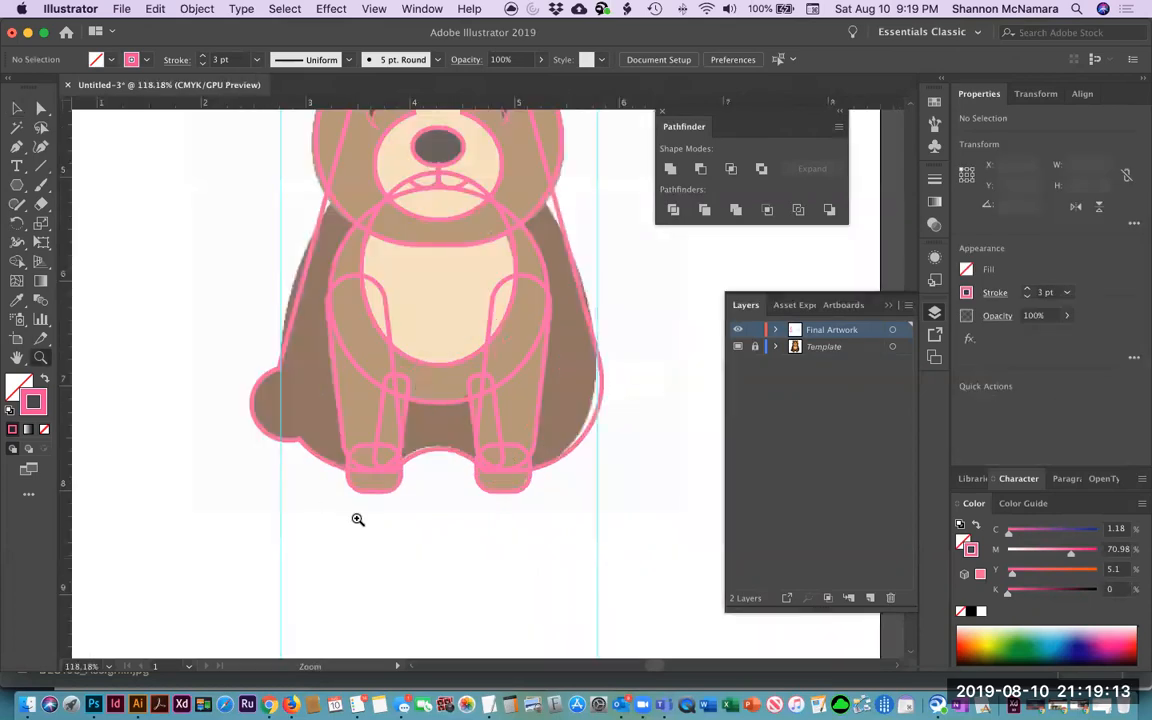
{"action": "left_click", "coordinate": [17, 108]}
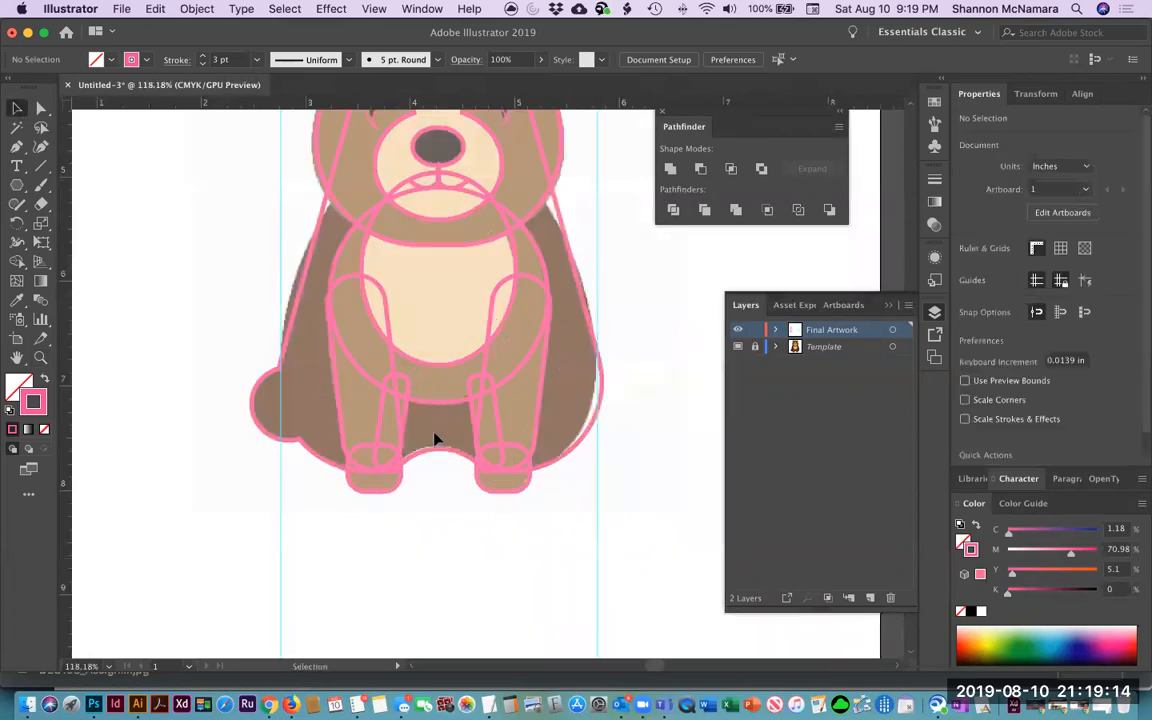
{"action": "left_click", "coordinate": [386, 407]}
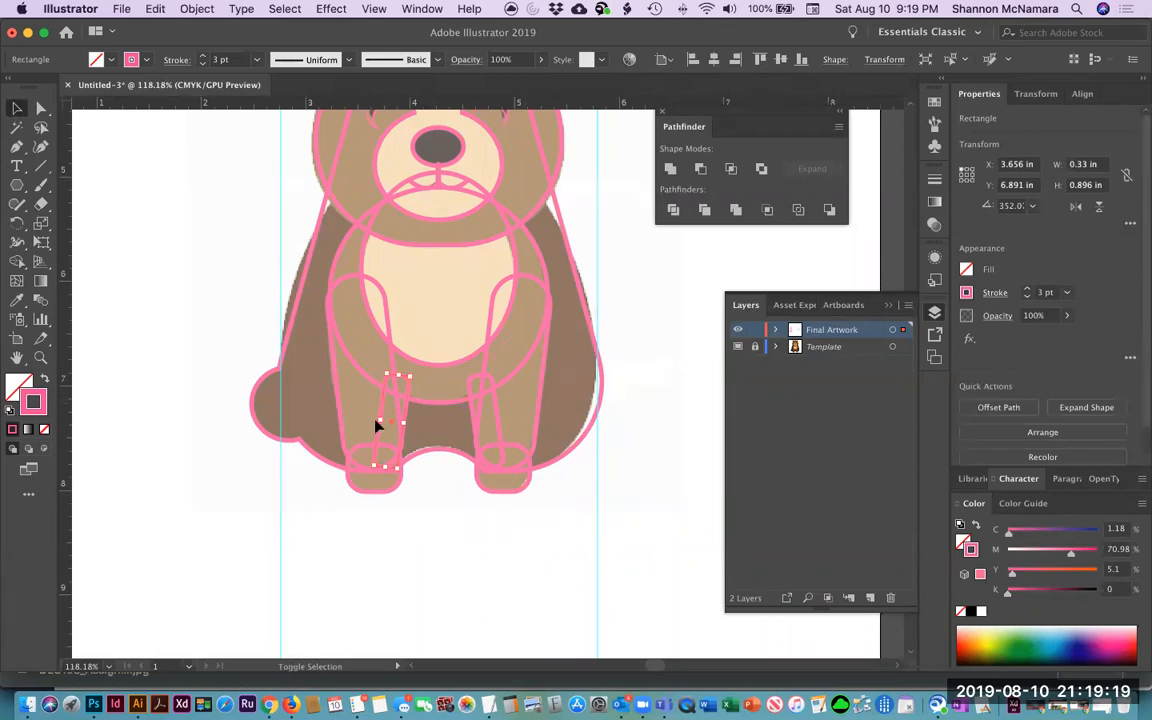
{"action": "left_click", "coordinate": [473, 411], "text": "shift"}
{"action": "left_click", "coordinate": [532, 453], "text": "shift"}
{"action": "left_click", "coordinate": [349, 488], "text": "shift"}
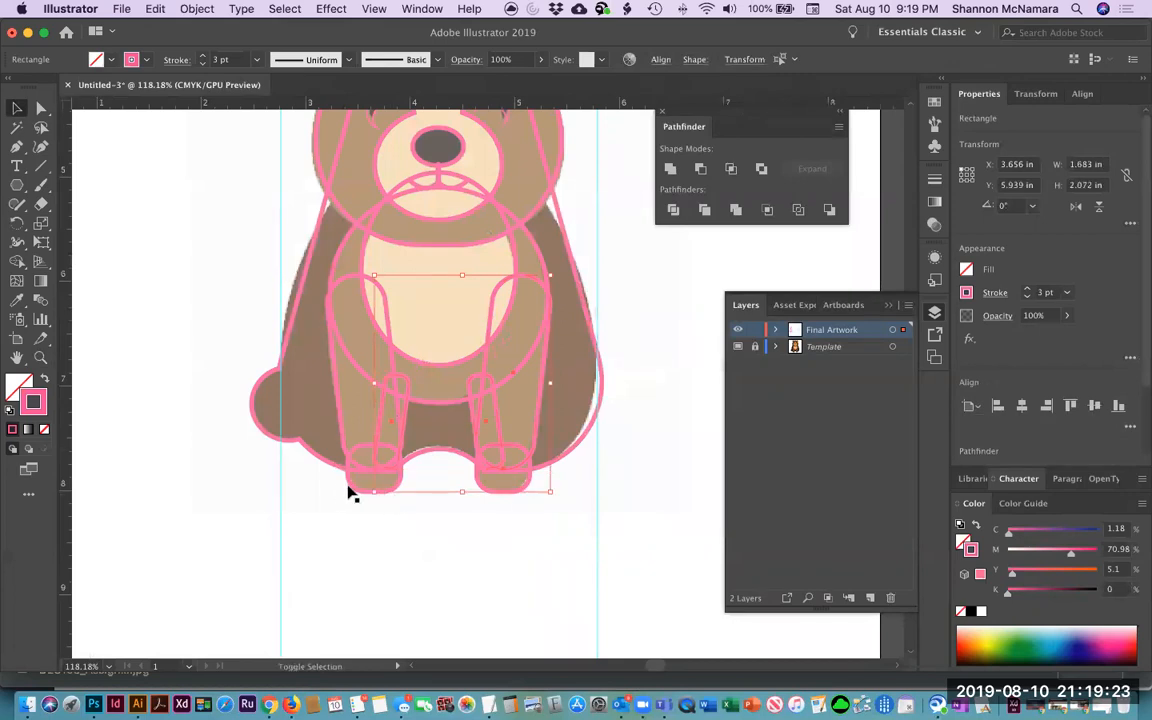
{"action": "left_click", "coordinate": [337, 373], "text": "shift"}
{"action": "left_click", "coordinate": [347, 243], "text": "shift"}
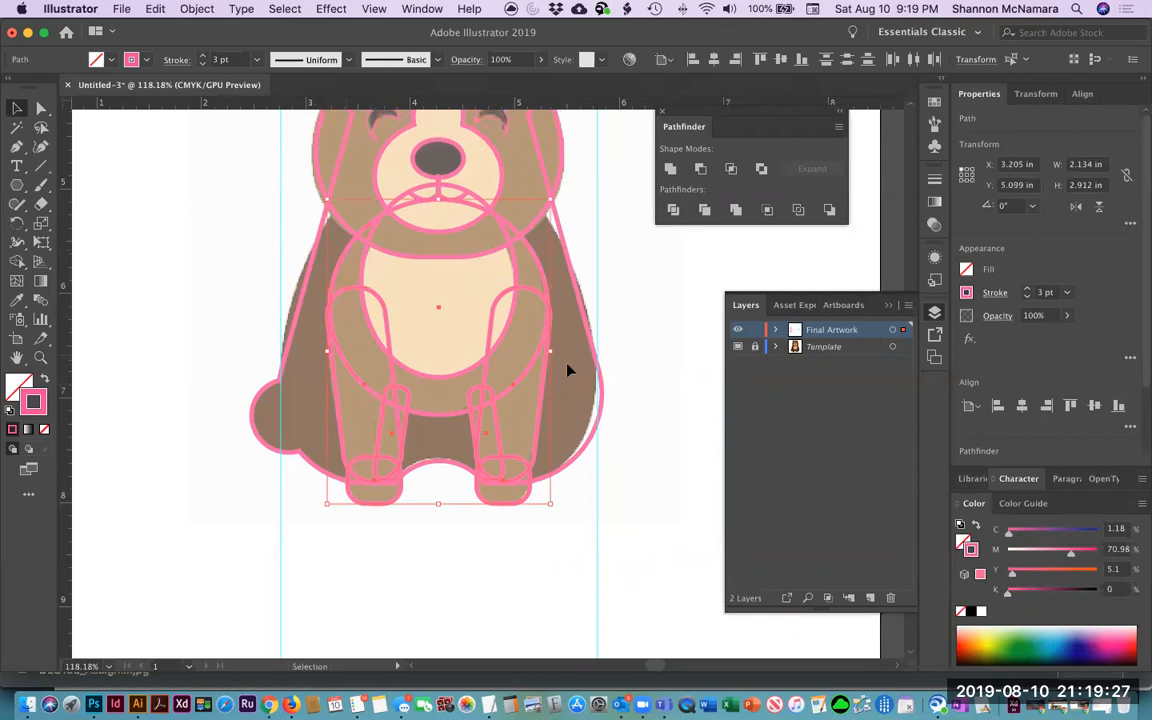
{"action": "scroll", "coordinate": [566, 368], "scroll_direction": "up", "scroll_amount": 3}
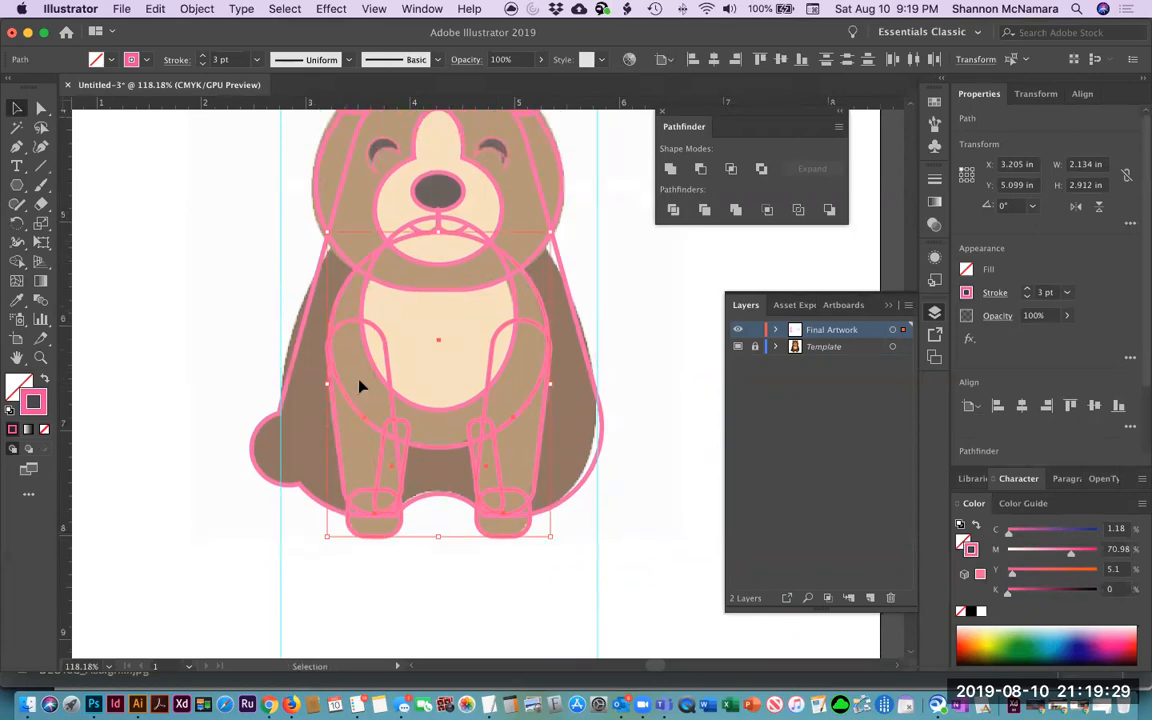
{"action": "left_click", "coordinate": [670, 170]}
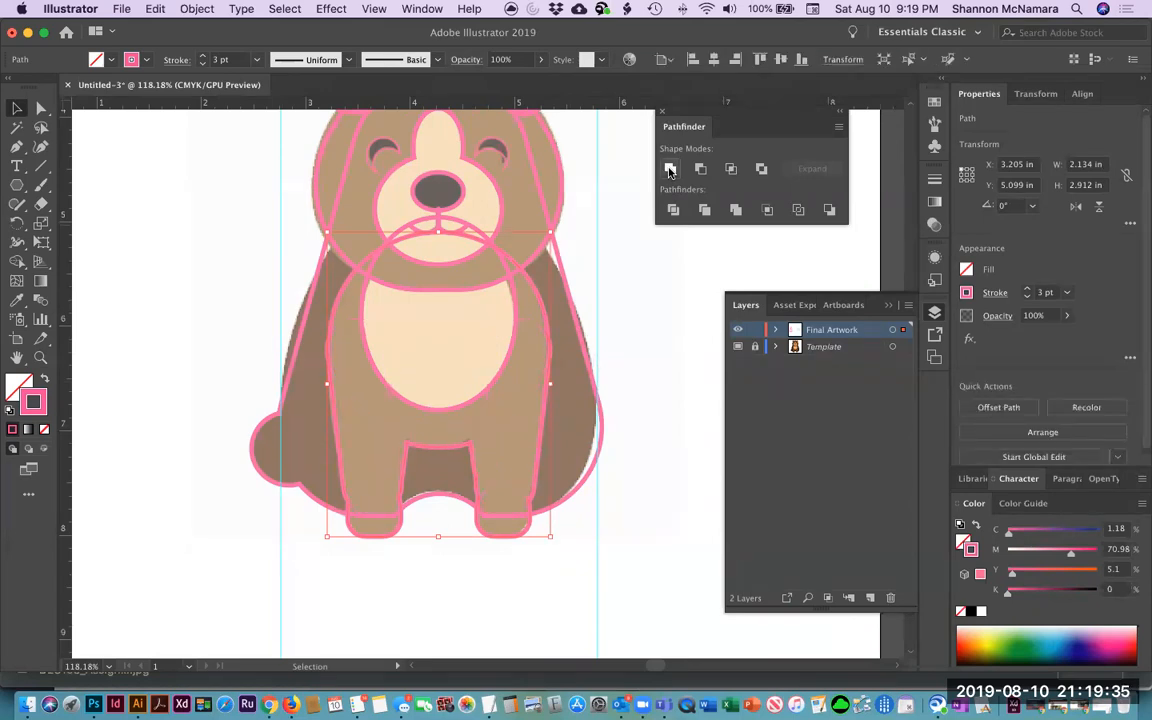
{"action": "left_click", "coordinate": [658, 445]}
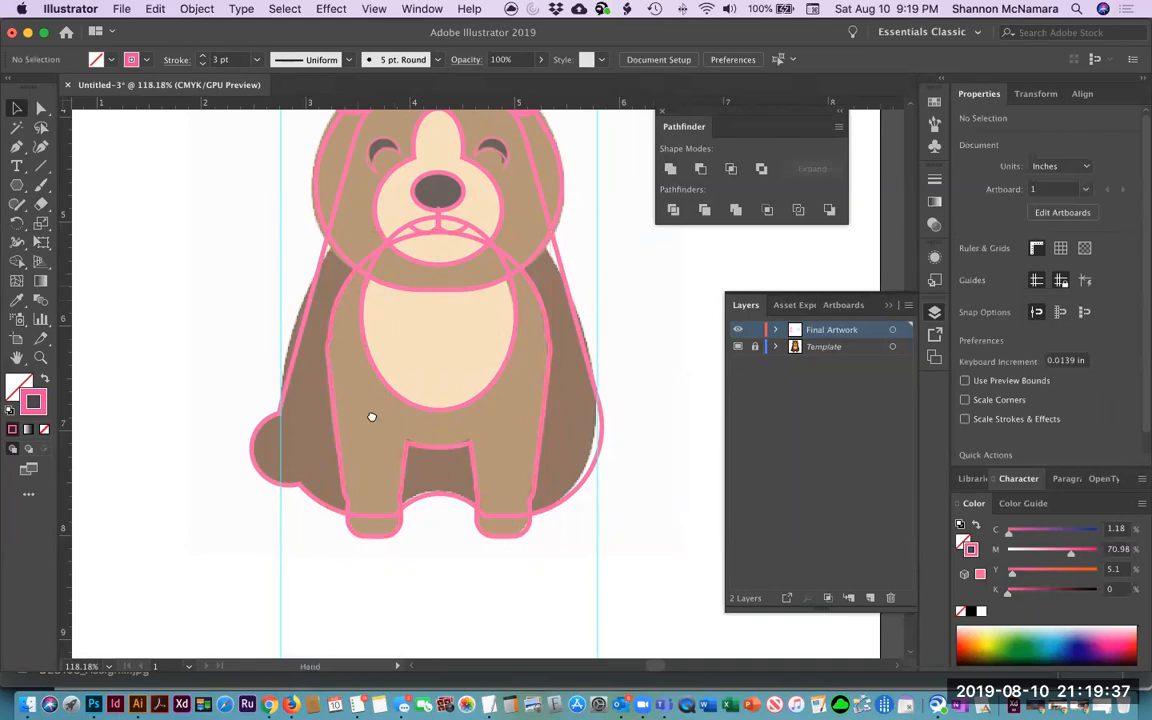
Fill both crescent eyes with the dark gray sampled from the template's eye using the Eyedropper.
{"action": "scroll", "coordinate": [371, 417], "scroll_direction": "up", "scroll_amount": 5}
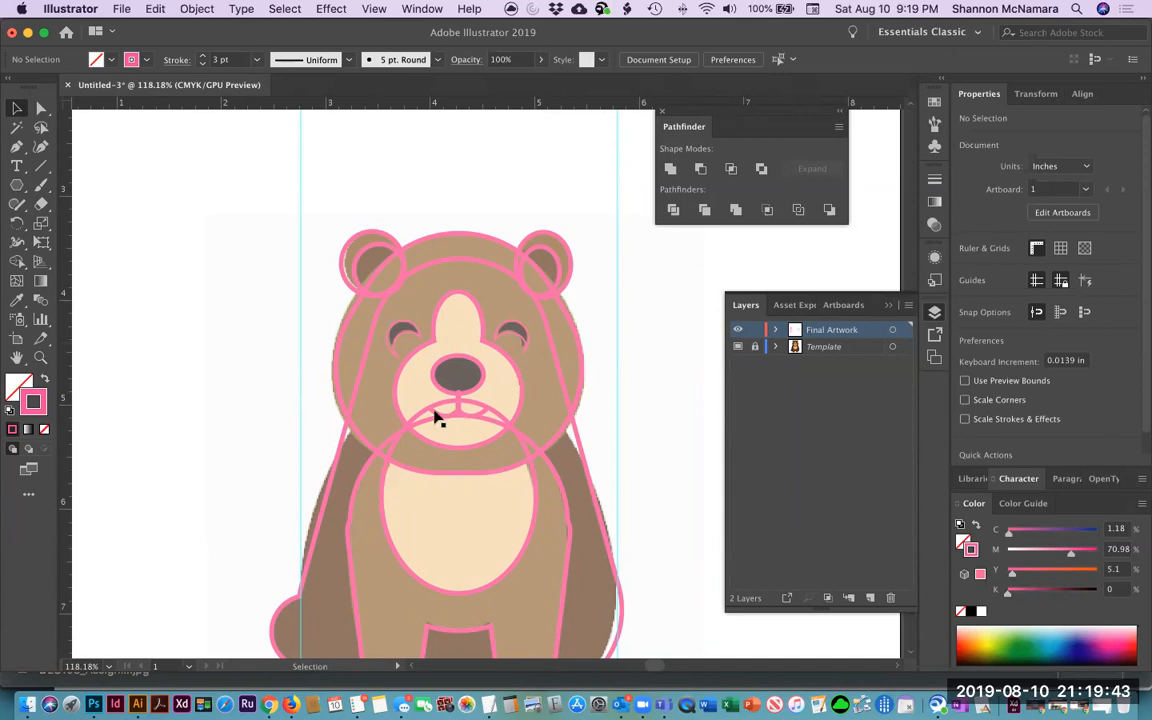
{"action": "scroll", "coordinate": [616, 380], "scroll_direction": "down", "scroll_amount": 3}
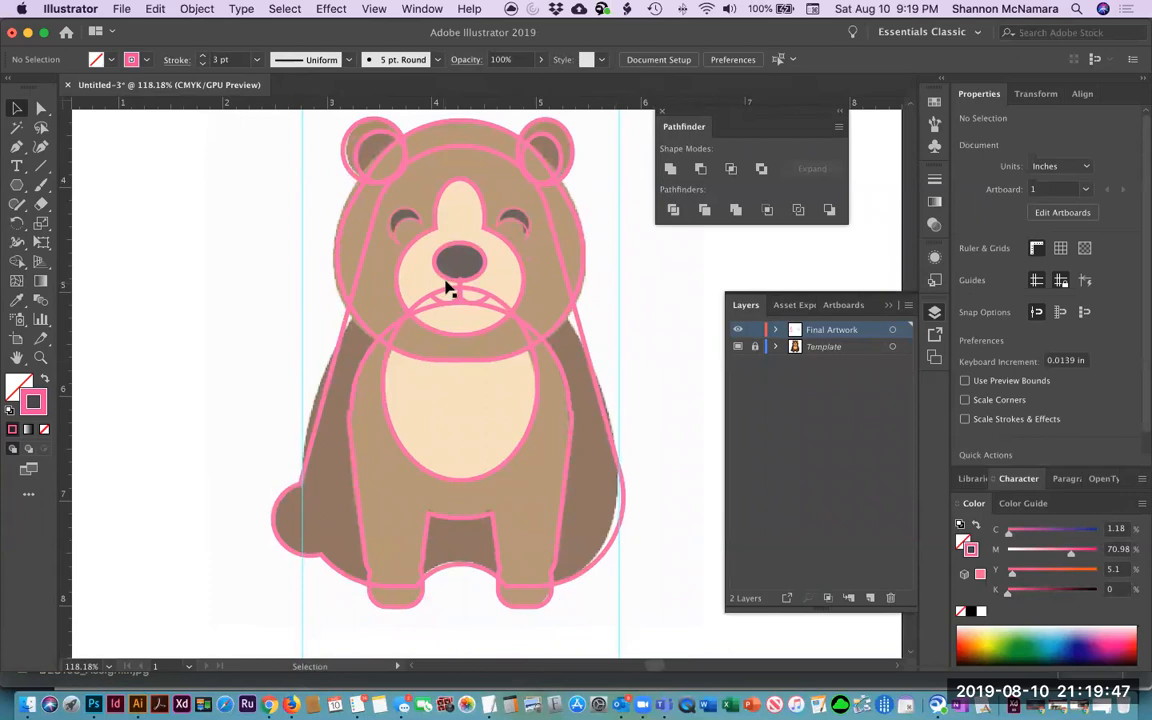
{"action": "scroll", "coordinate": [427, 265], "scroll_direction": "up", "scroll_amount": 3}
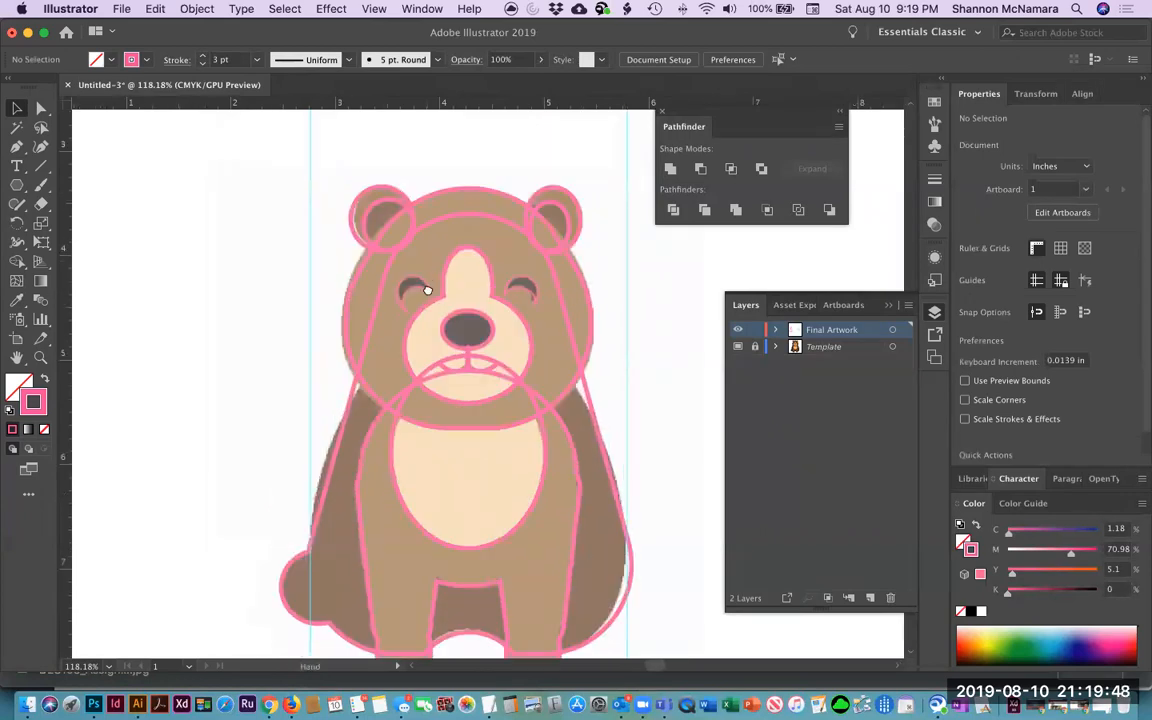
{"action": "left_click", "coordinate": [464, 223]}
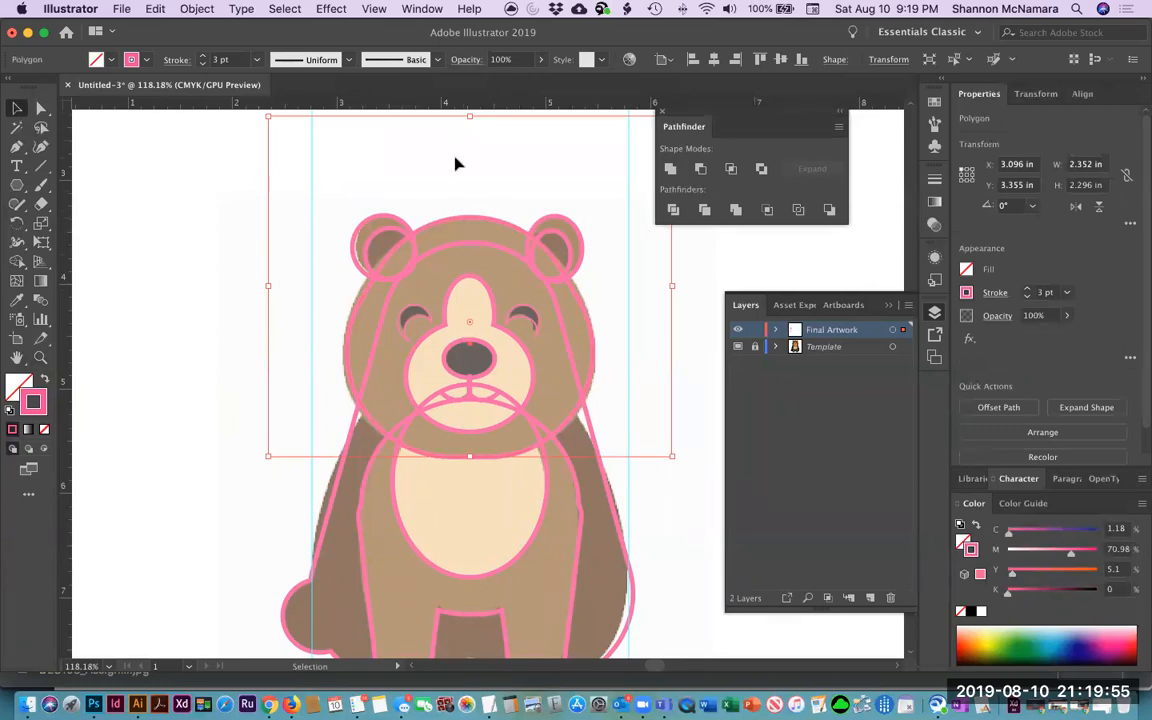
{"action": "left_click", "coordinate": [398, 141]}
{"action": "key", "text": "z"}
{"action": "left_click_drag", "start_coordinate": [347, 226], "coordinate": [622, 489]}
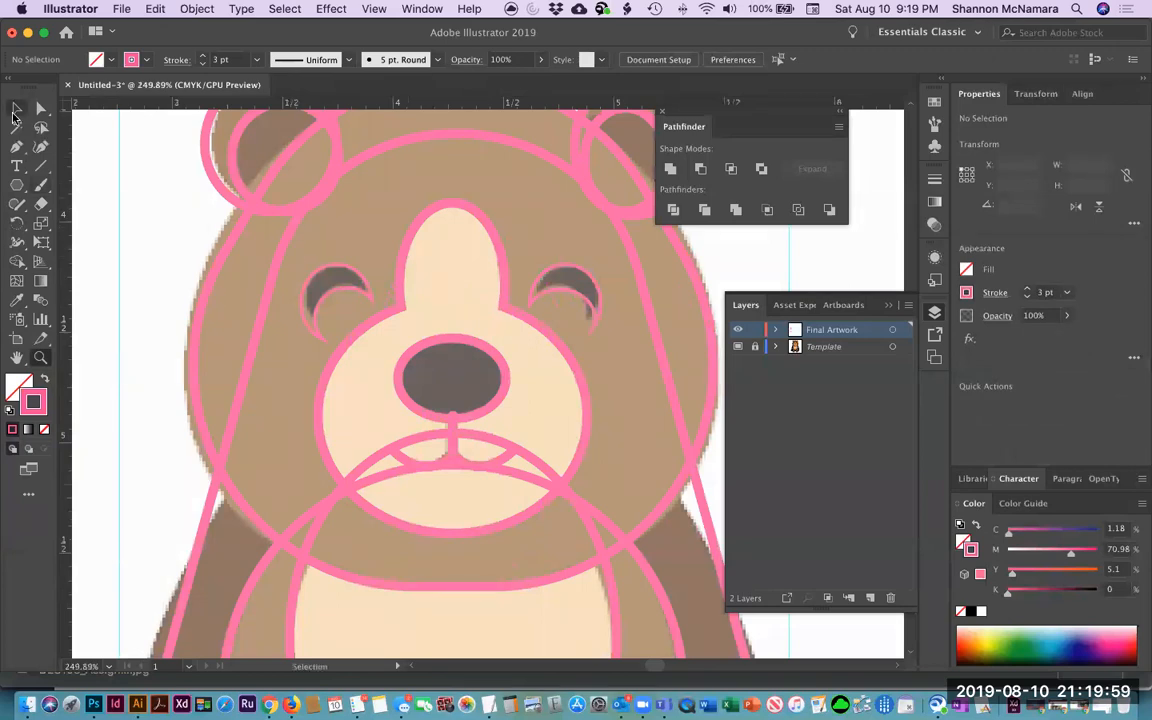
{"action": "left_click", "coordinate": [17, 107]}
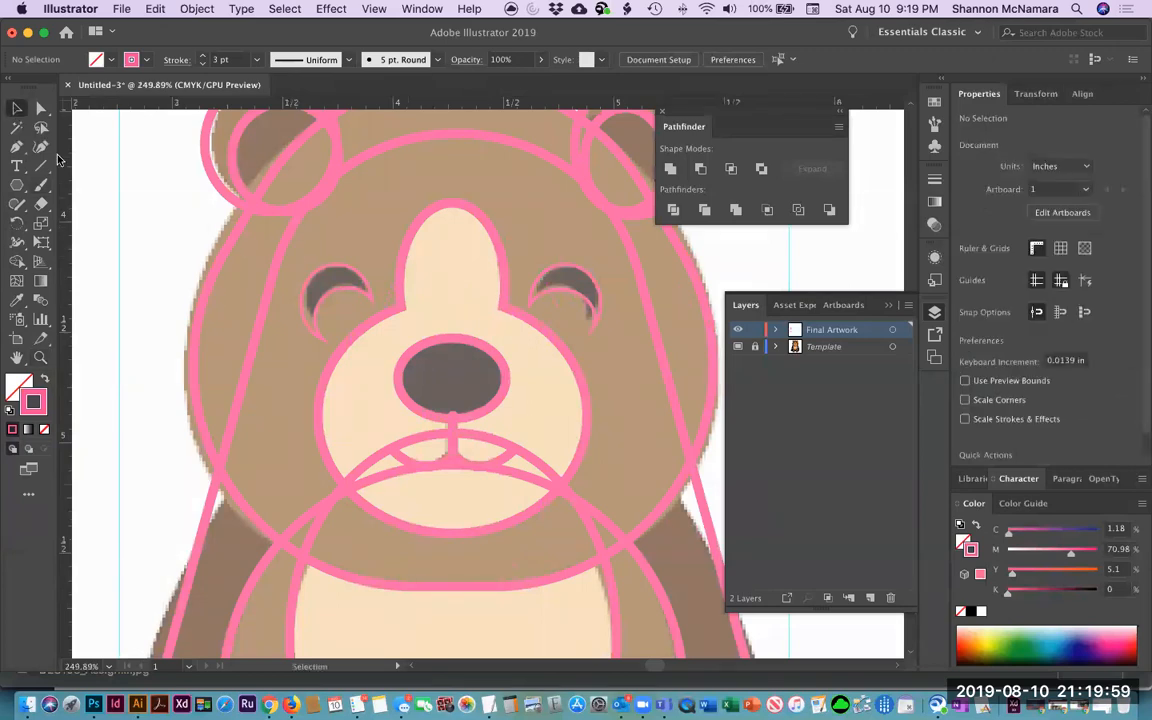
{"action": "left_click", "coordinate": [328, 298]}
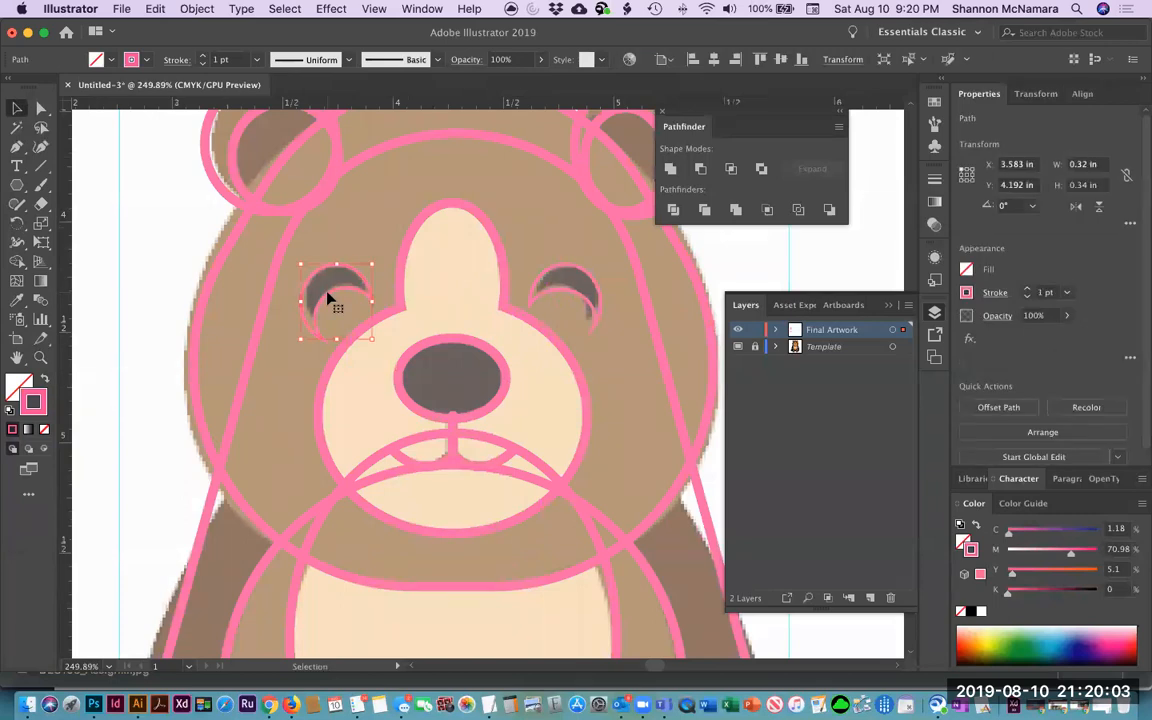
{"action": "left_click", "coordinate": [557, 295], "text": "shift"}
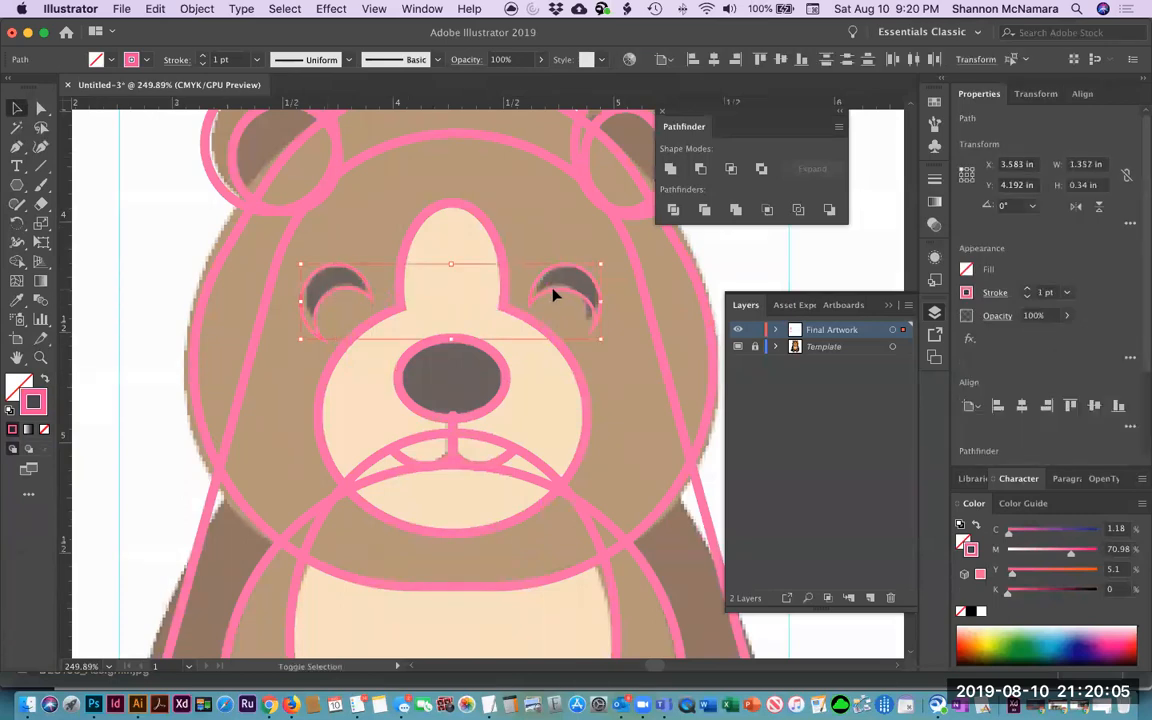
{"action": "left_click", "coordinate": [16, 299]}
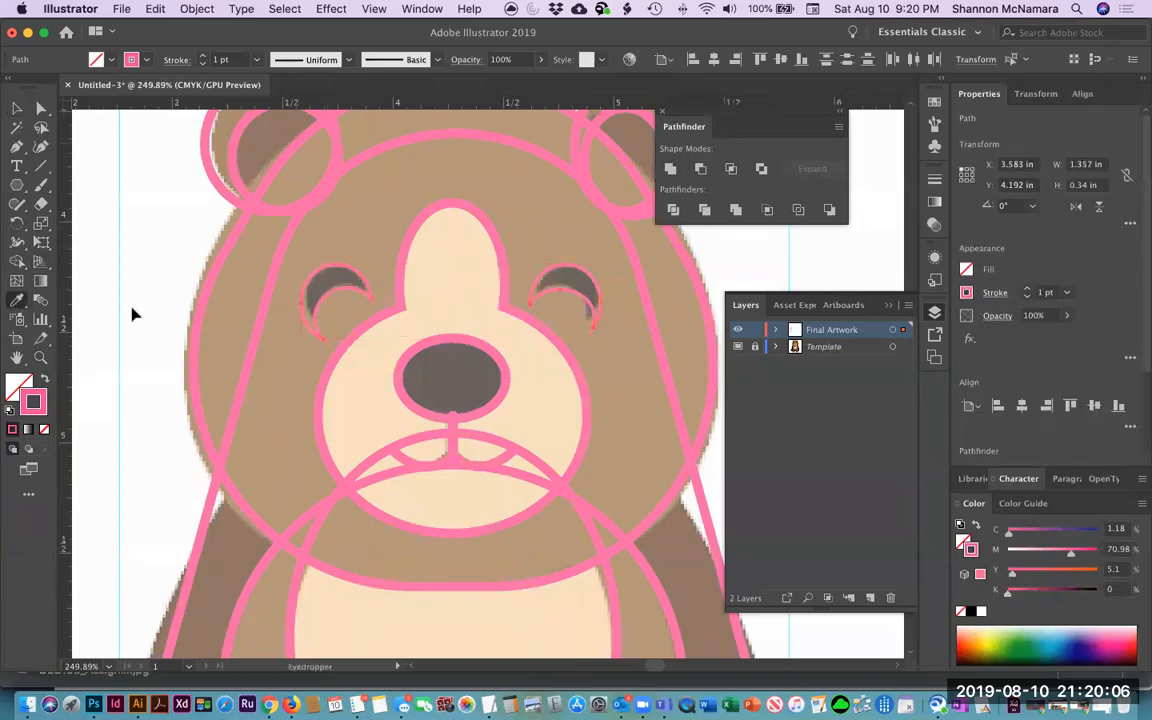
{"action": "left_click", "coordinate": [340, 270]}
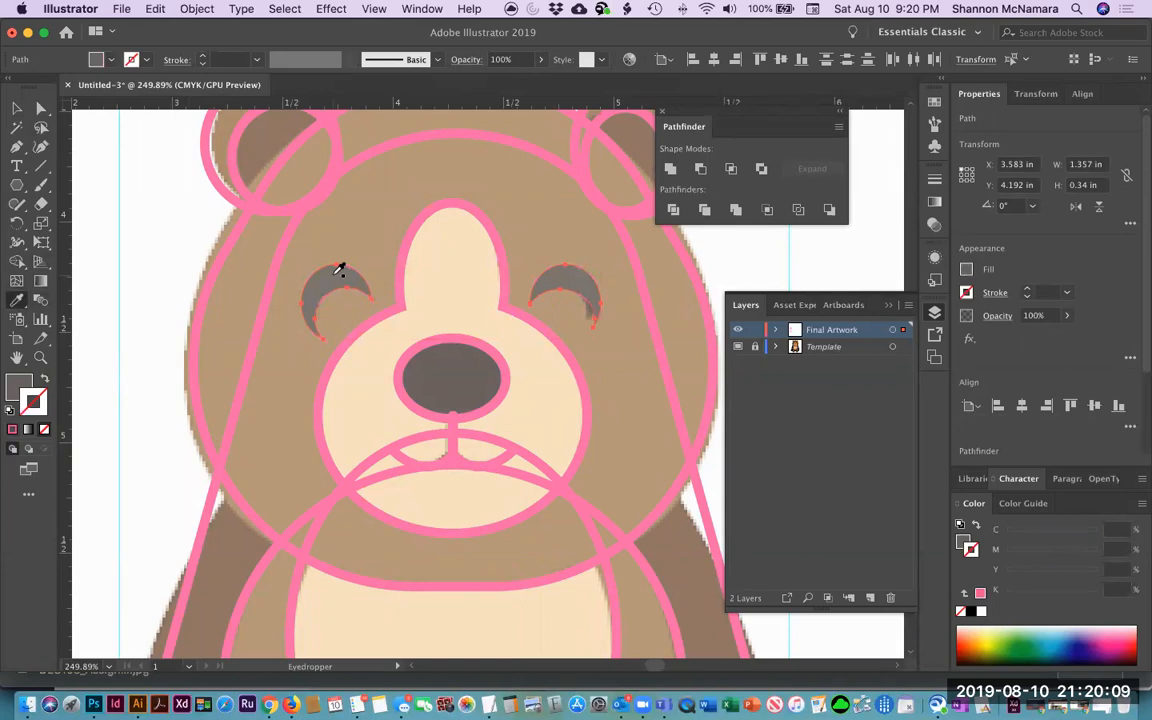
{"action": "left_click", "coordinate": [16, 107]}
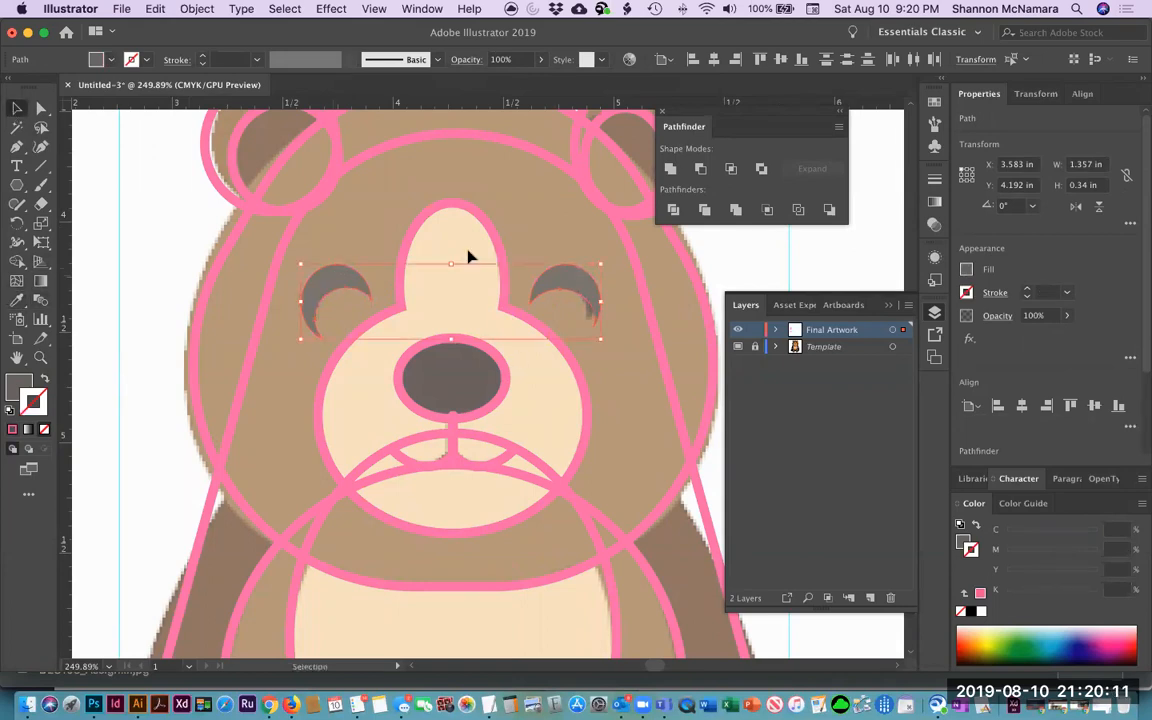
Fill the nose ellipse with the dark gray sampled from the template's nose.
{"action": "left_click", "coordinate": [437, 219]}
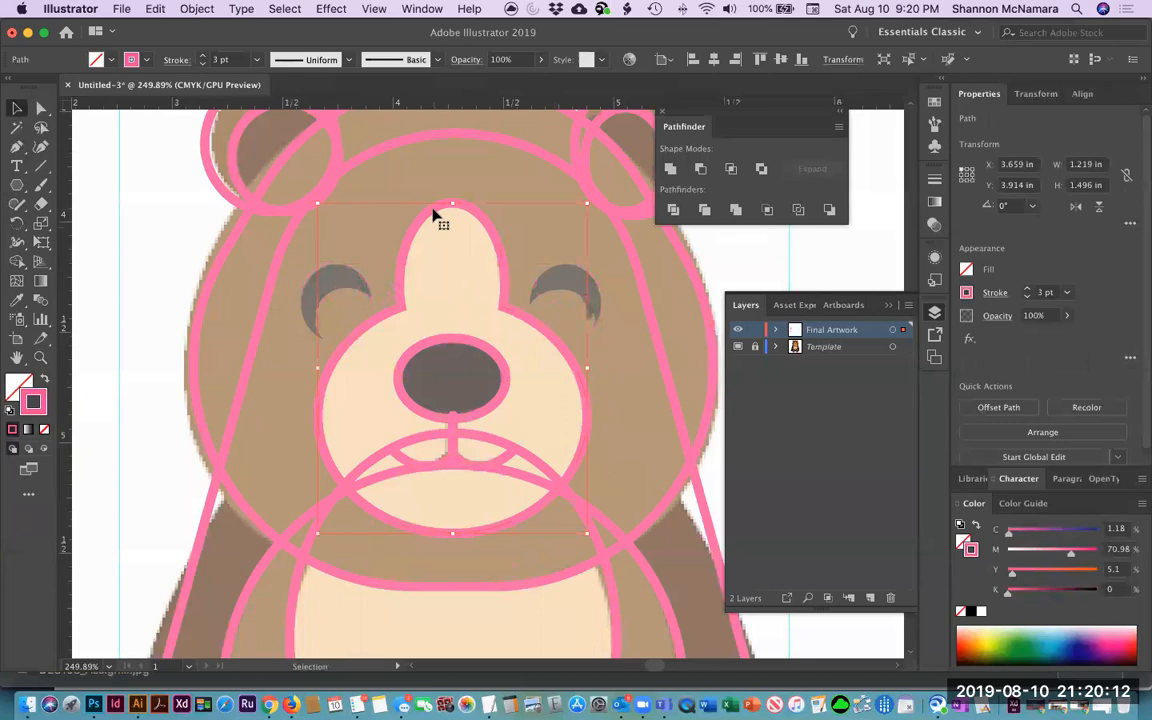
{"action": "left_click", "coordinate": [449, 343]}
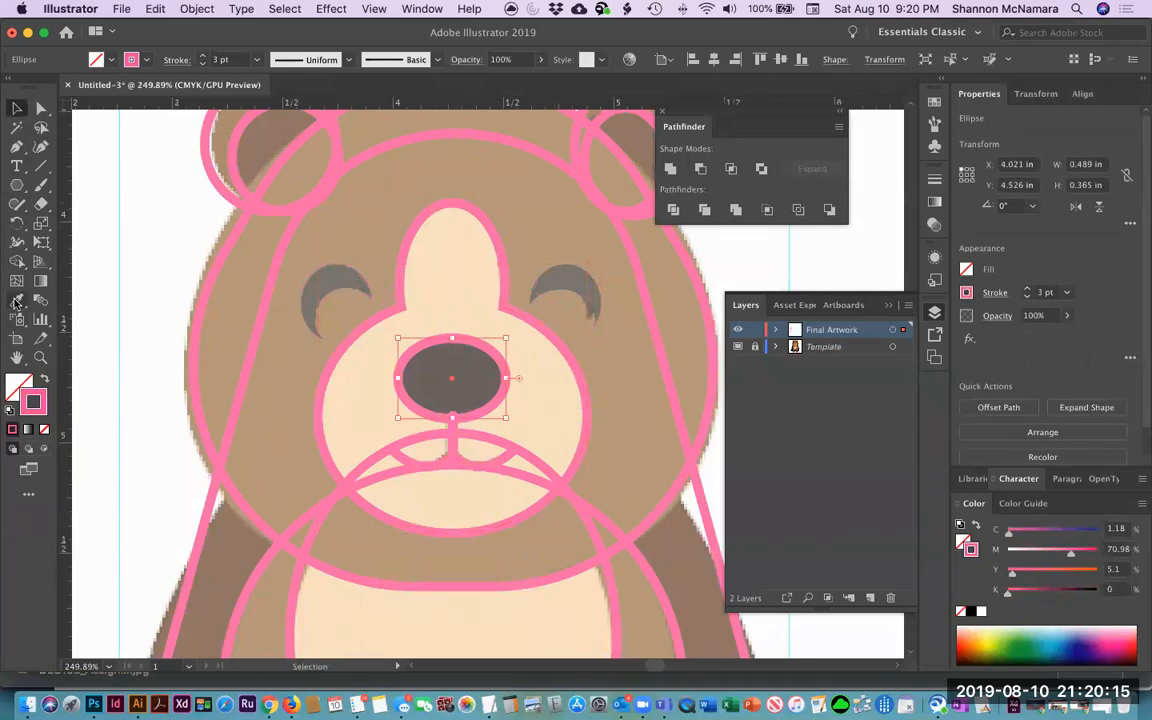
{"action": "key", "text": "i"}
{"action": "left_click", "coordinate": [444, 360]}
{"action": "key", "text": "v"}
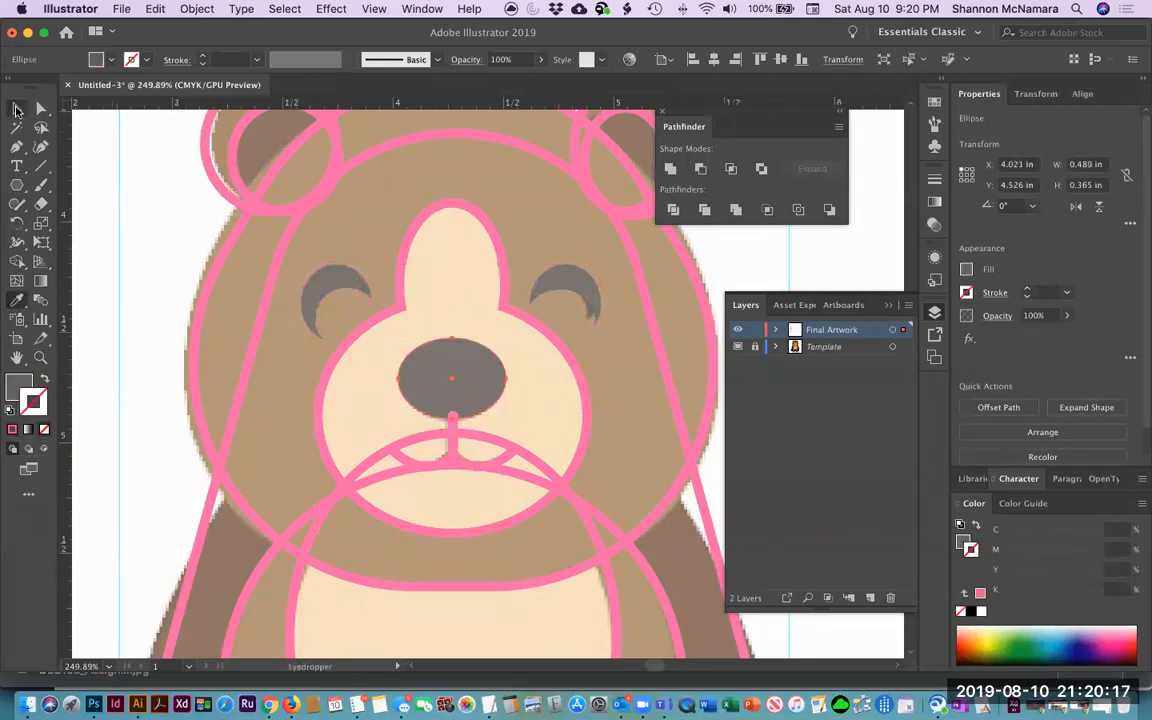
Sample the nose's gray onto both mouth paths and swap it from the fill to the stroke, leaving no fill.
{"action": "left_click", "coordinate": [451, 445]}
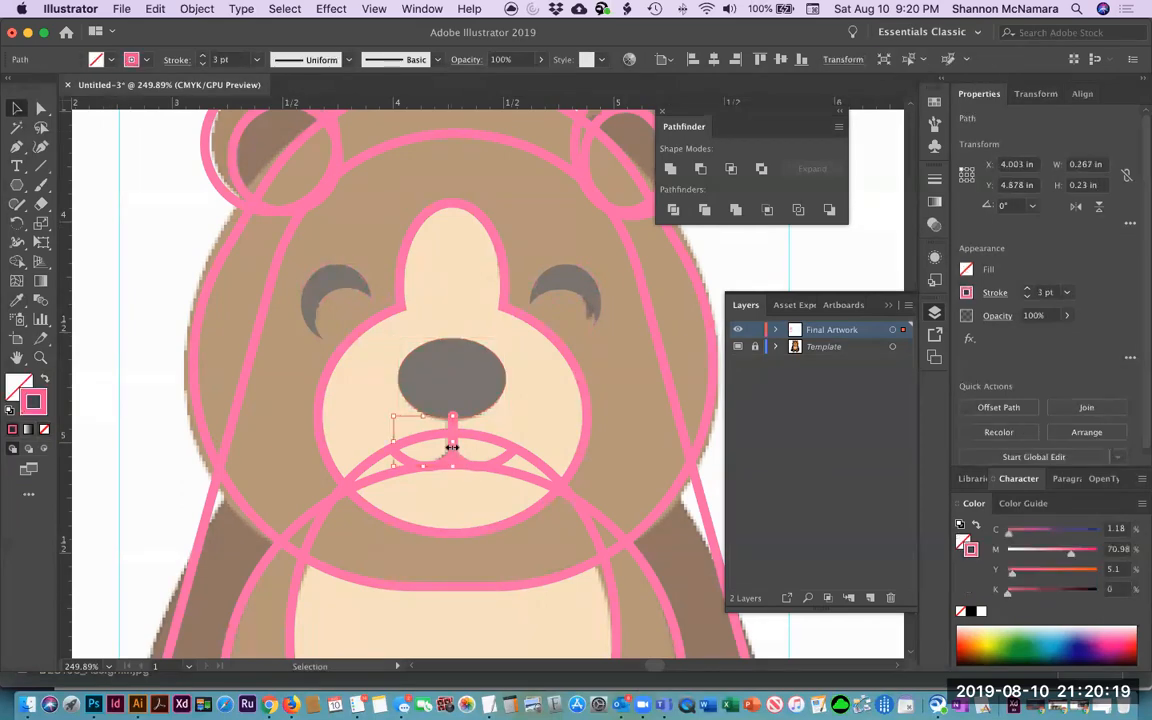
{"action": "left_click", "coordinate": [490, 472], "text": "shift"}
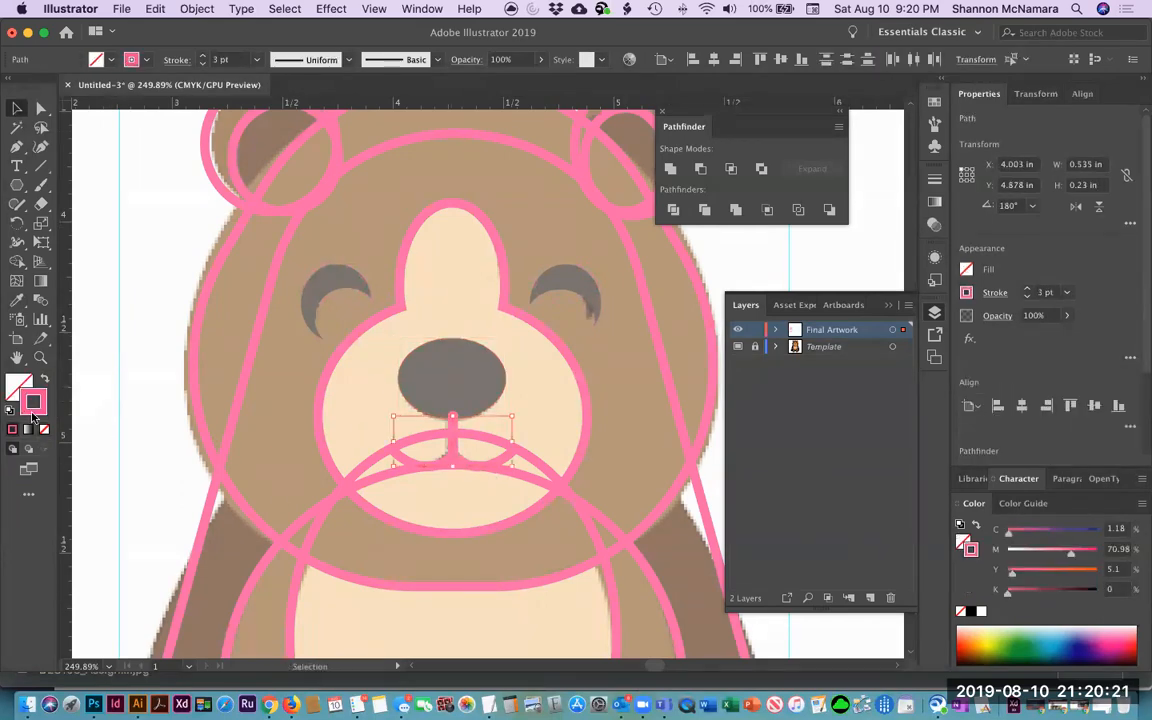
{"action": "key", "text": "i"}
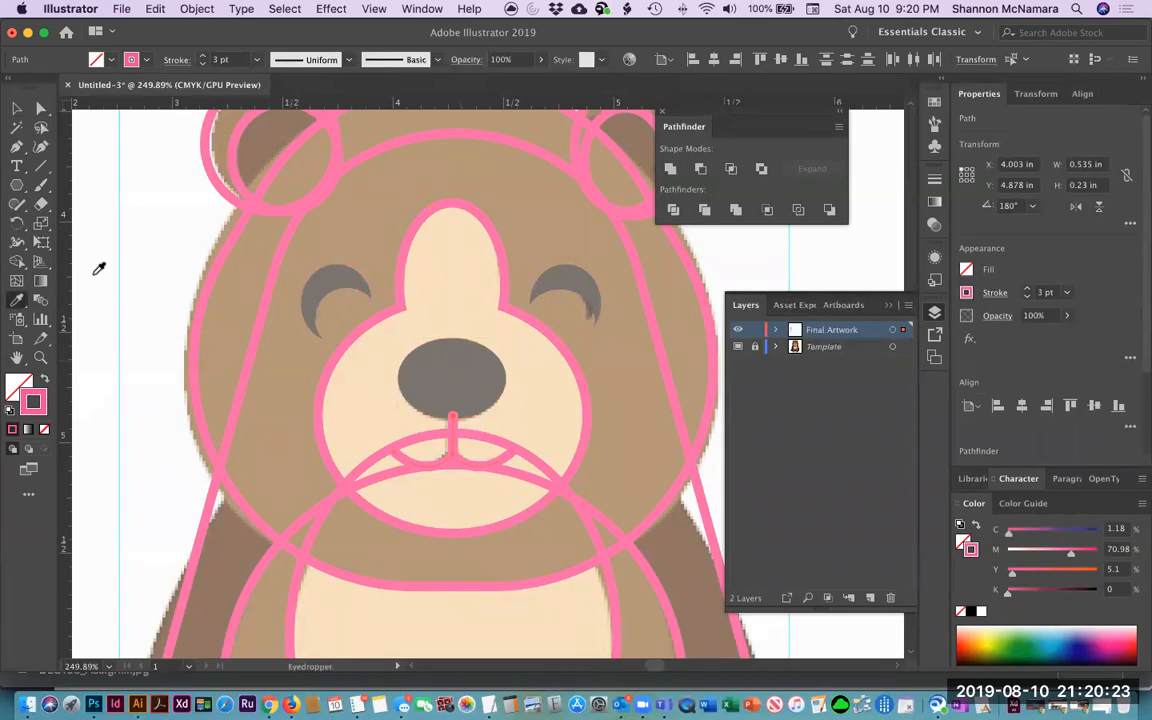
{"action": "left_click", "coordinate": [451, 365]}
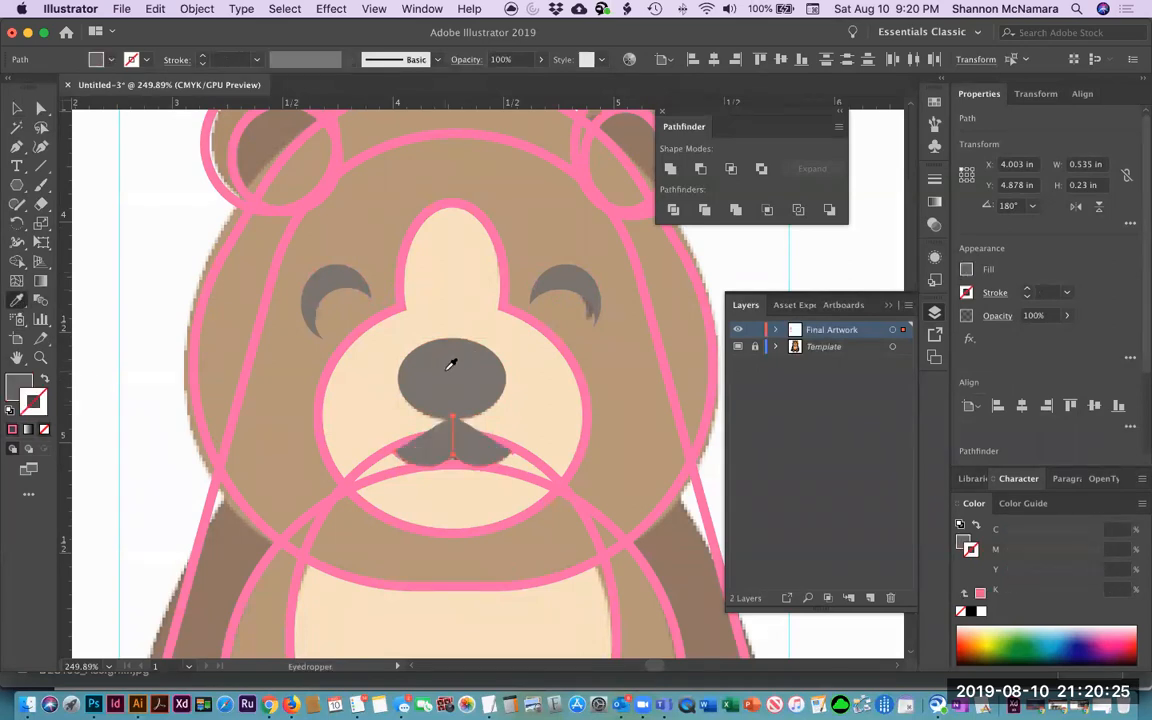
{"action": "left_click", "coordinate": [20, 385]}
{"action": "left_click", "coordinate": [44, 381]}
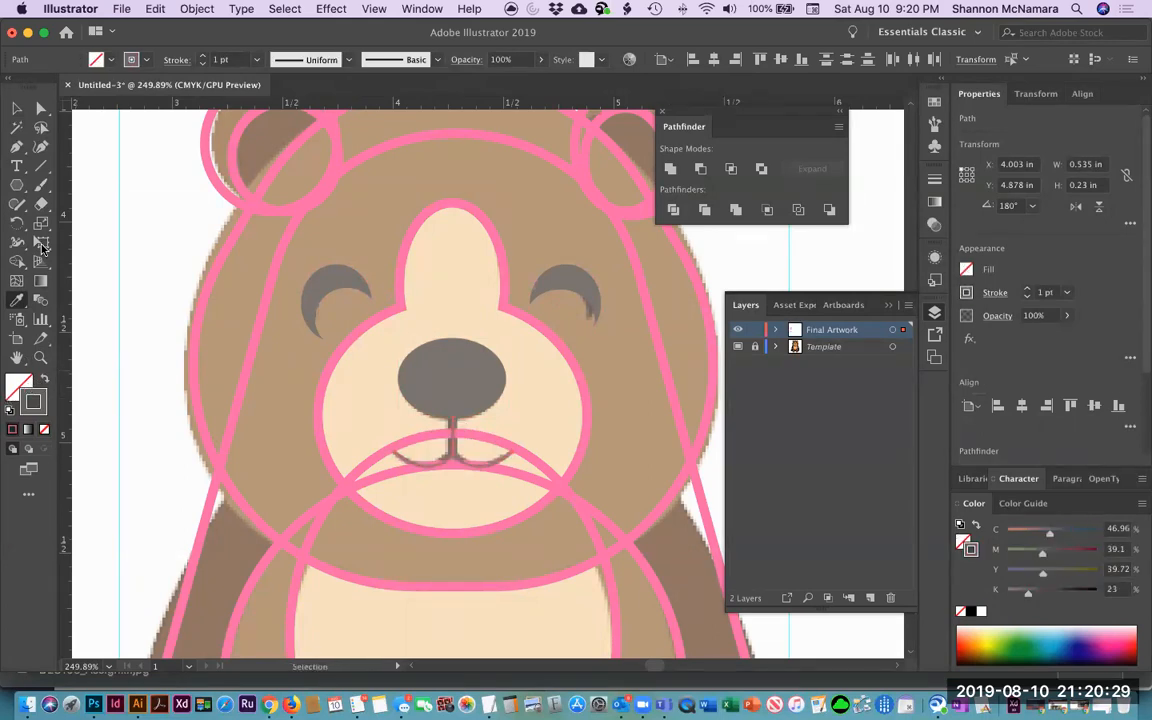
{"action": "left_click", "coordinate": [16, 110]}
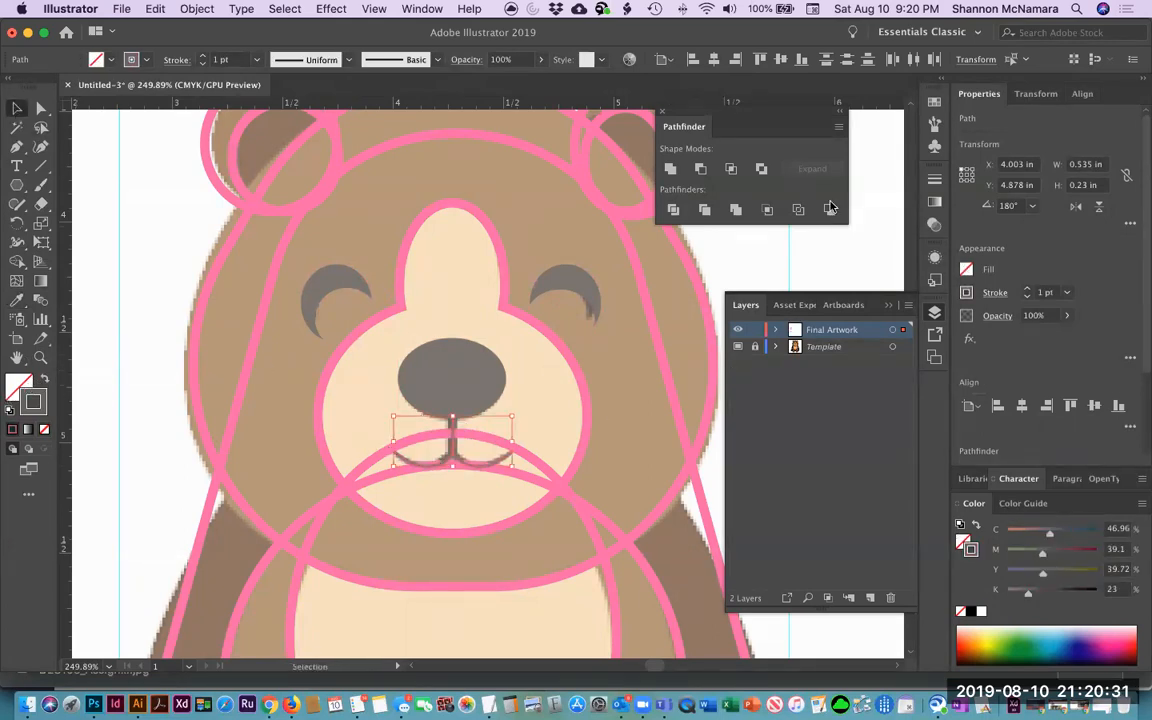
Set the mouth paths' stroke weight to 3 pt with round caps.
{"action": "left_click", "coordinate": [934, 180]}
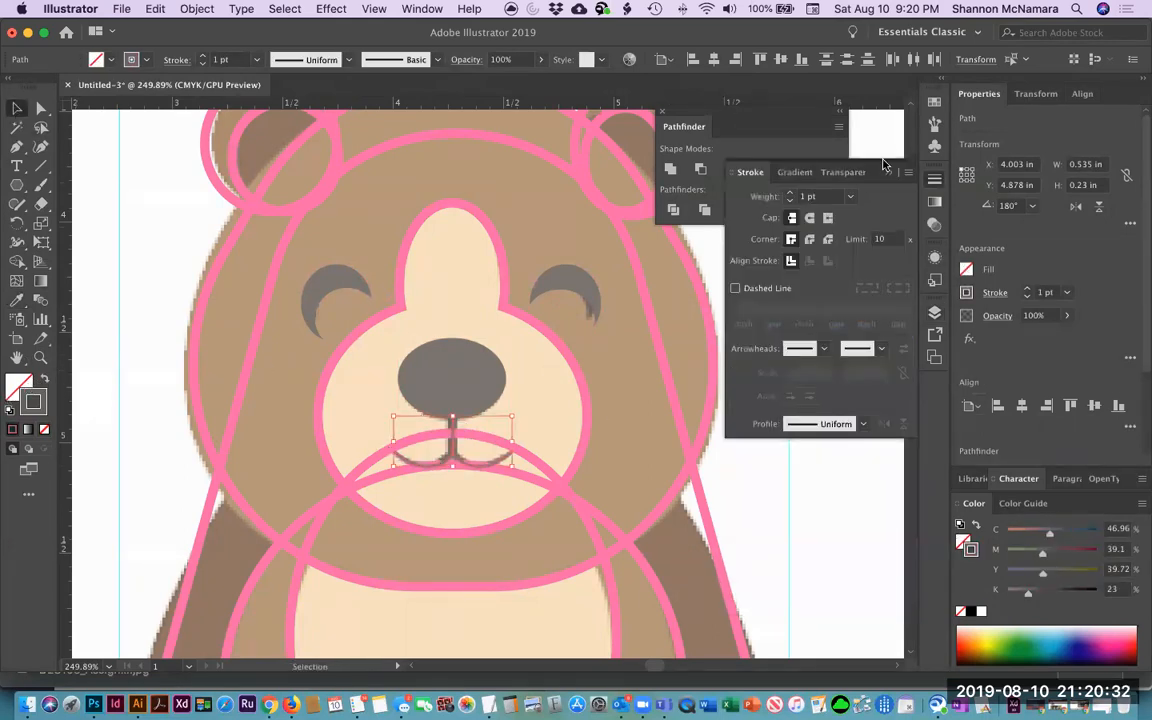
{"action": "left_click", "coordinate": [790, 194]}
{"action": "left_click", "coordinate": [790, 194]}
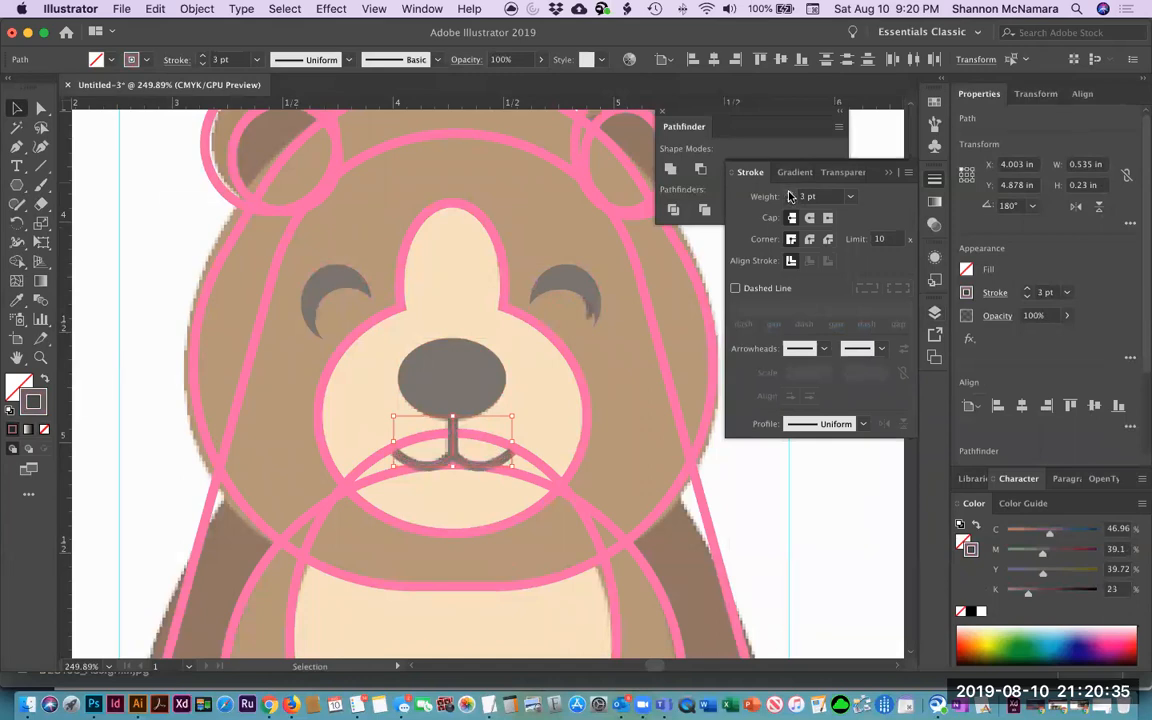
{"action": "left_click", "coordinate": [810, 218]}
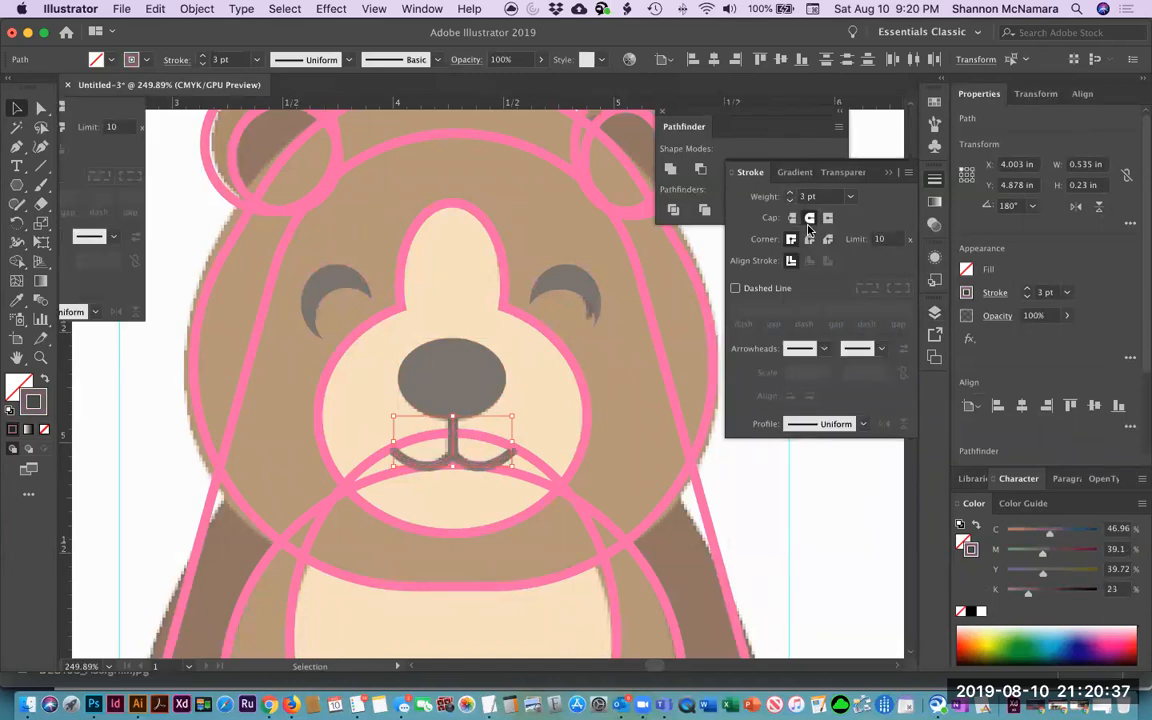
{"action": "left_click", "coordinate": [471, 385]}
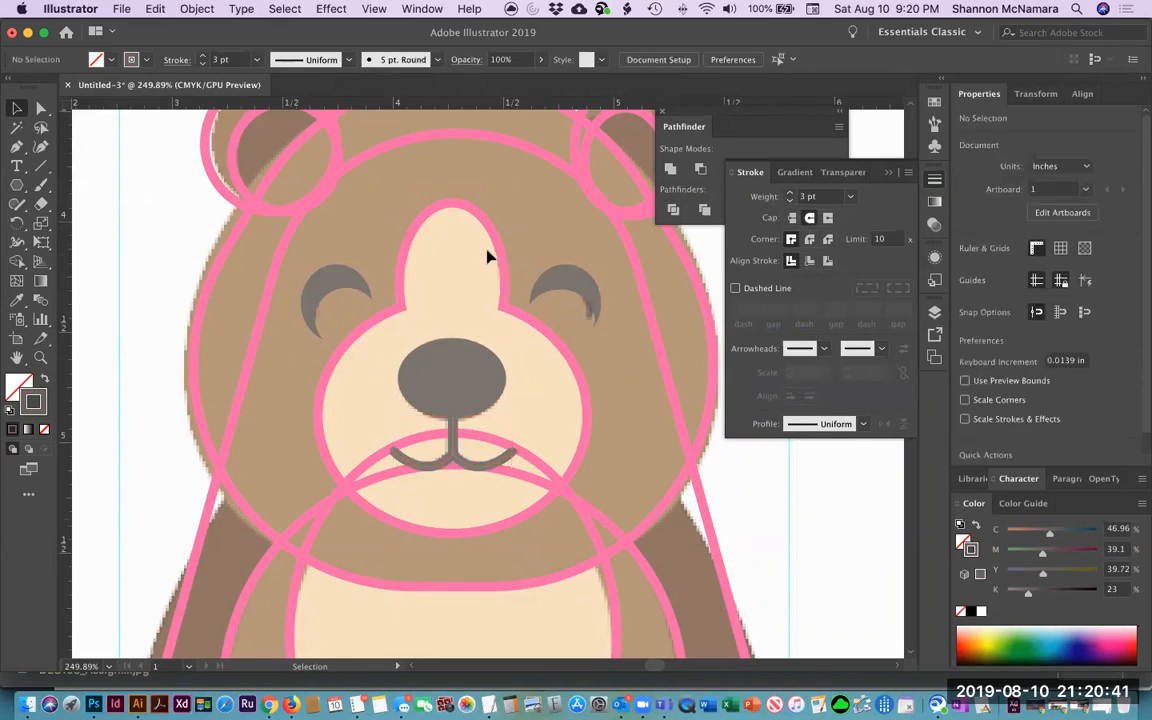
Fill the bear's muzzle shape with the cream sampled from the template's muzzle, leaving no stroke.
{"action": "left_click", "coordinate": [478, 218]}
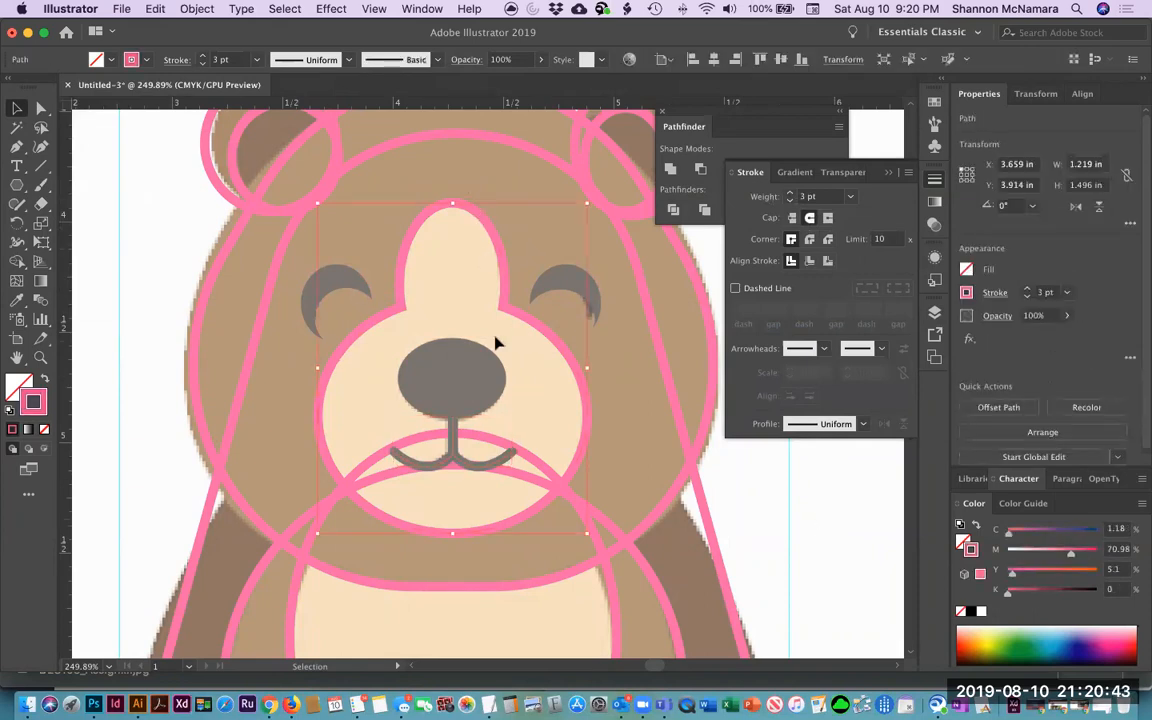
{"action": "left_click", "coordinate": [18, 382]}
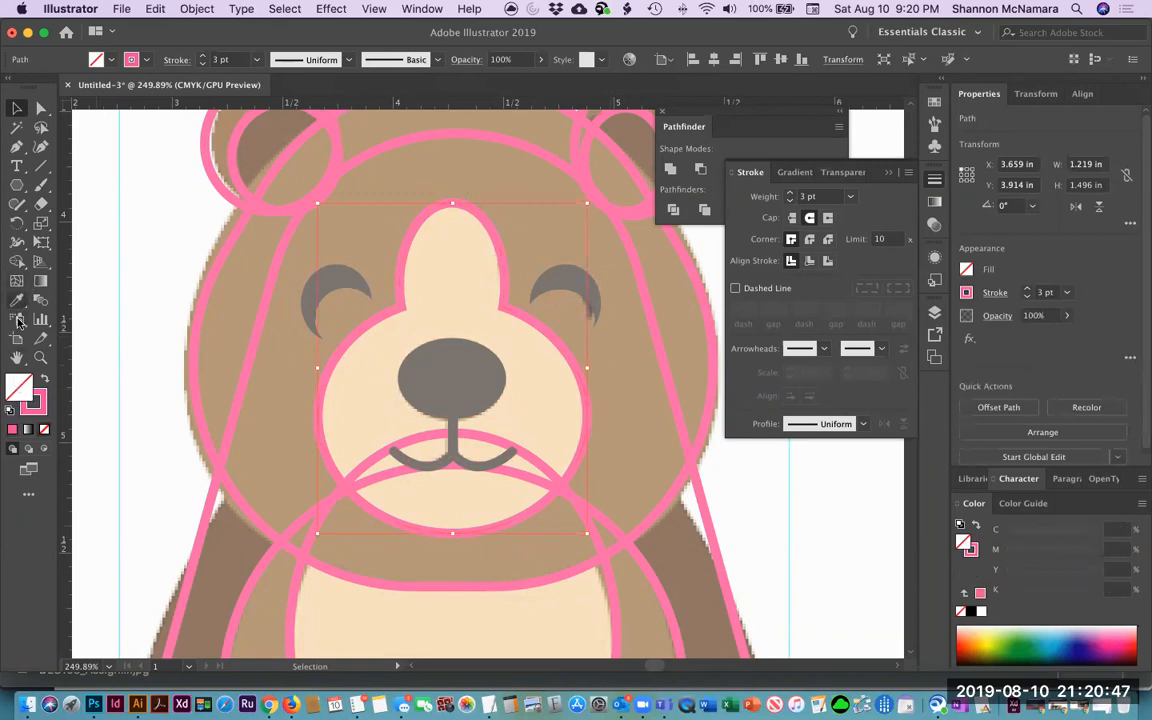
{"action": "key", "text": "x"}
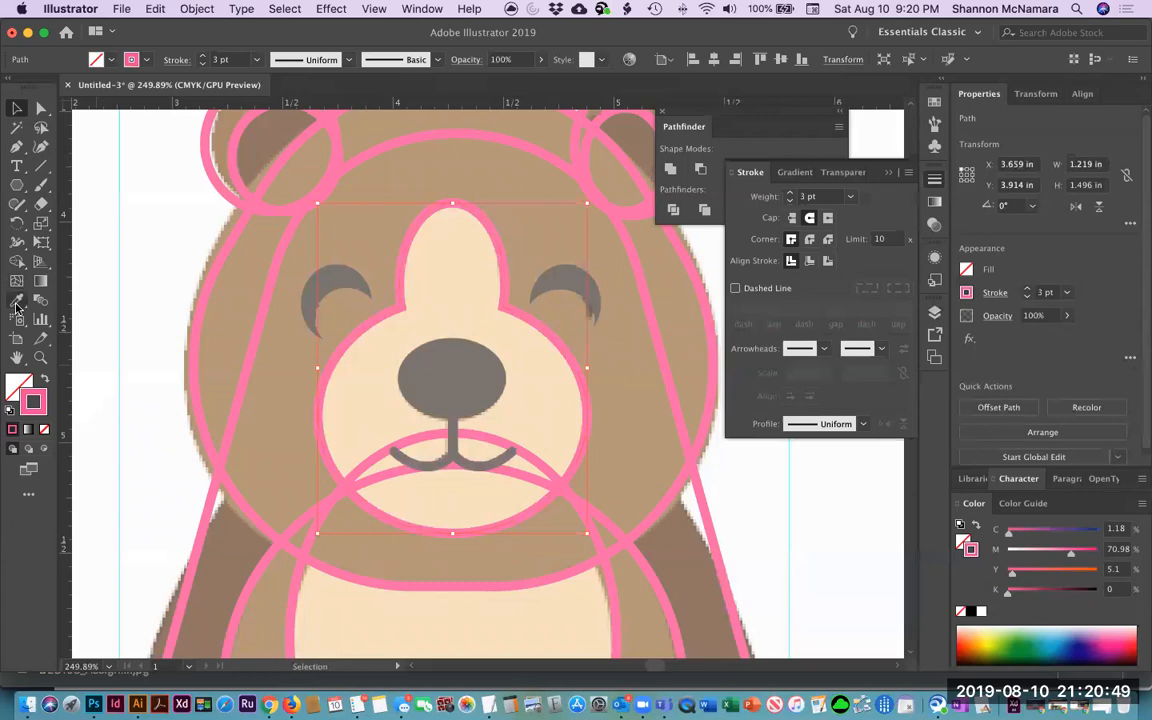
{"action": "key", "text": "i"}
{"action": "left_click", "coordinate": [400, 325]}
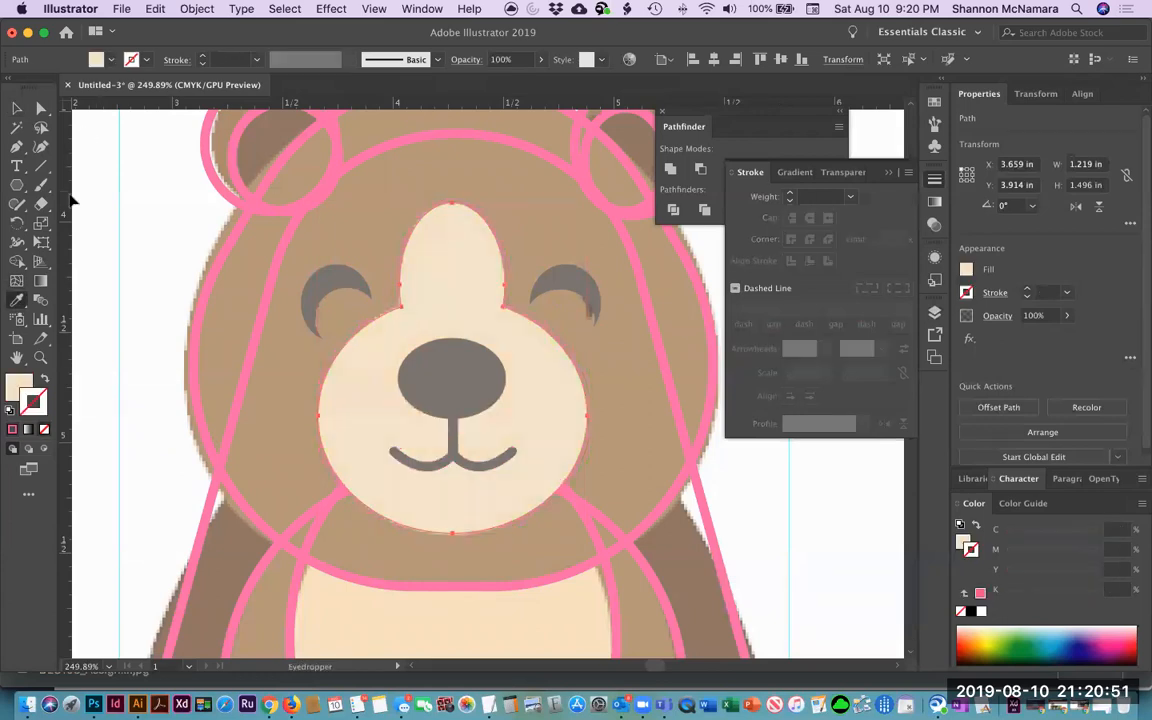
{"action": "left_click", "coordinate": [17, 107]}
{"action": "key", "text": "super+shift+a"}
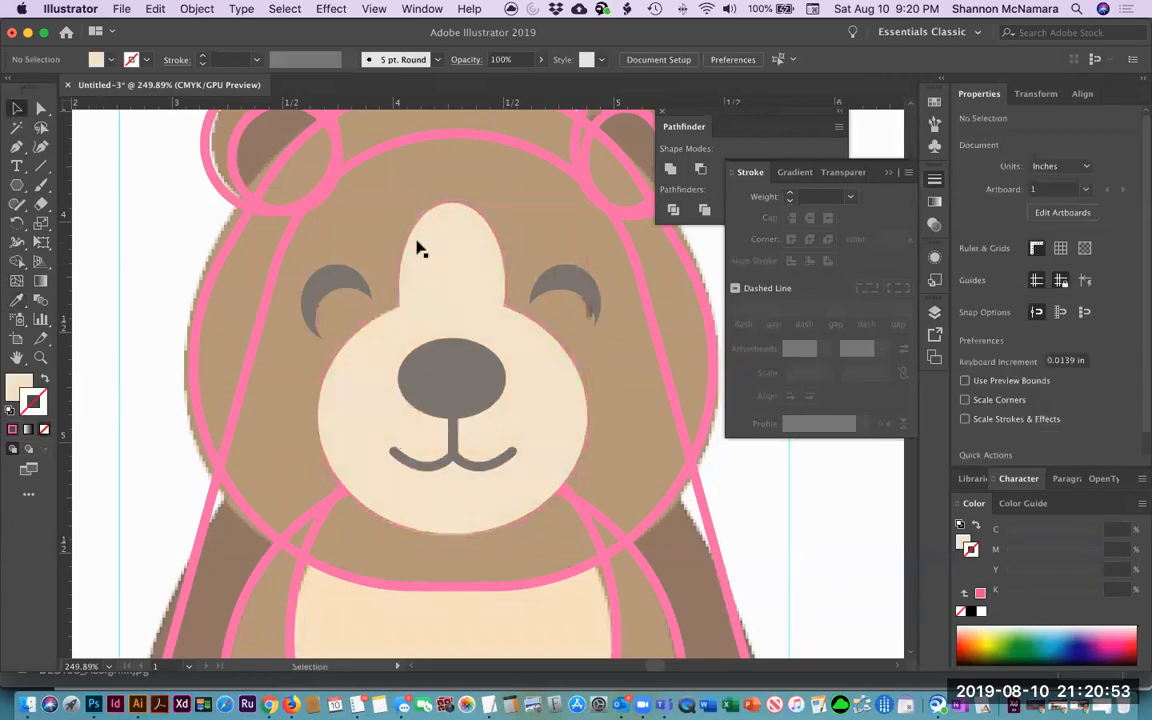
Fill both inner ear ellipses with the darker brown sampled from the template's inner ear.
{"action": "scroll", "coordinate": [295, 330], "scroll_direction": "up", "scroll_amount": 4}
{"action": "left_click", "coordinate": [250, 312]}
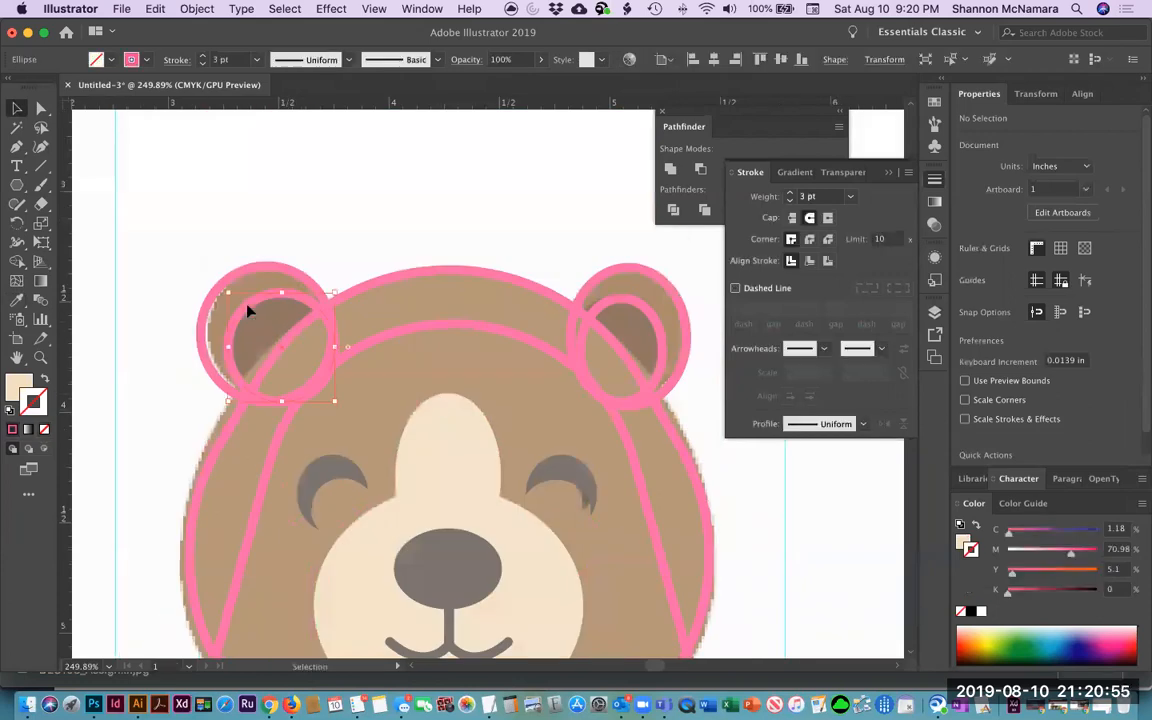
{"action": "left_click", "coordinate": [632, 306], "text": "shift"}
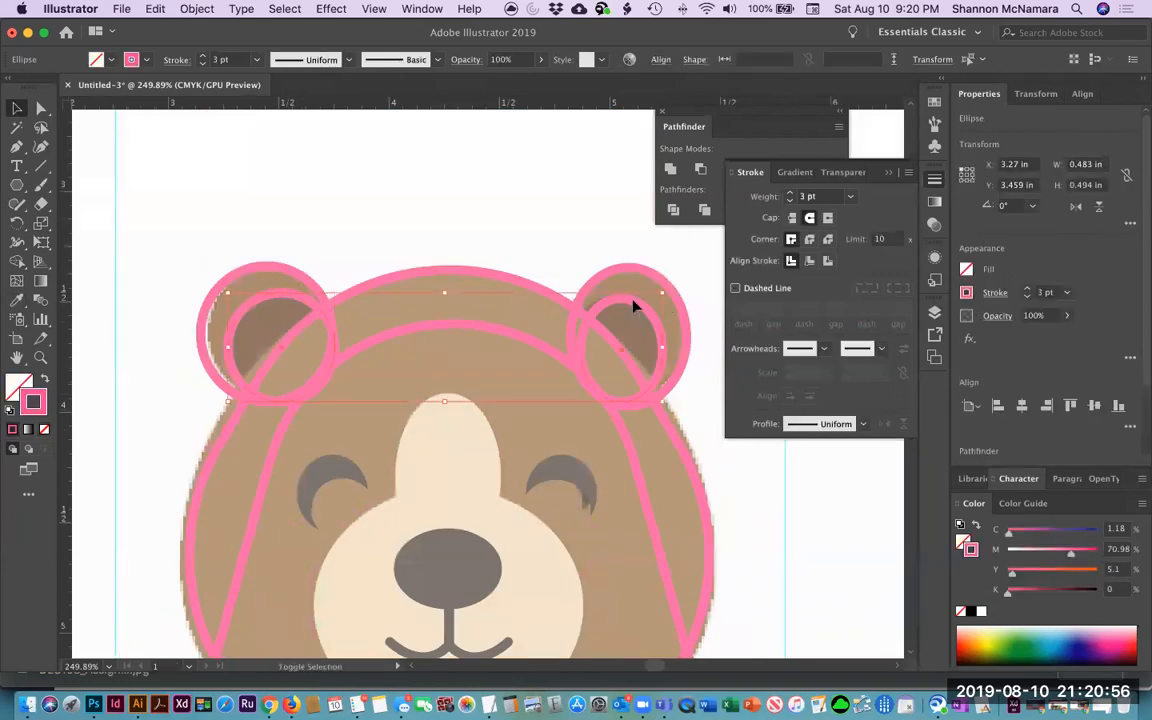
{"action": "left_click", "coordinate": [18, 300]}
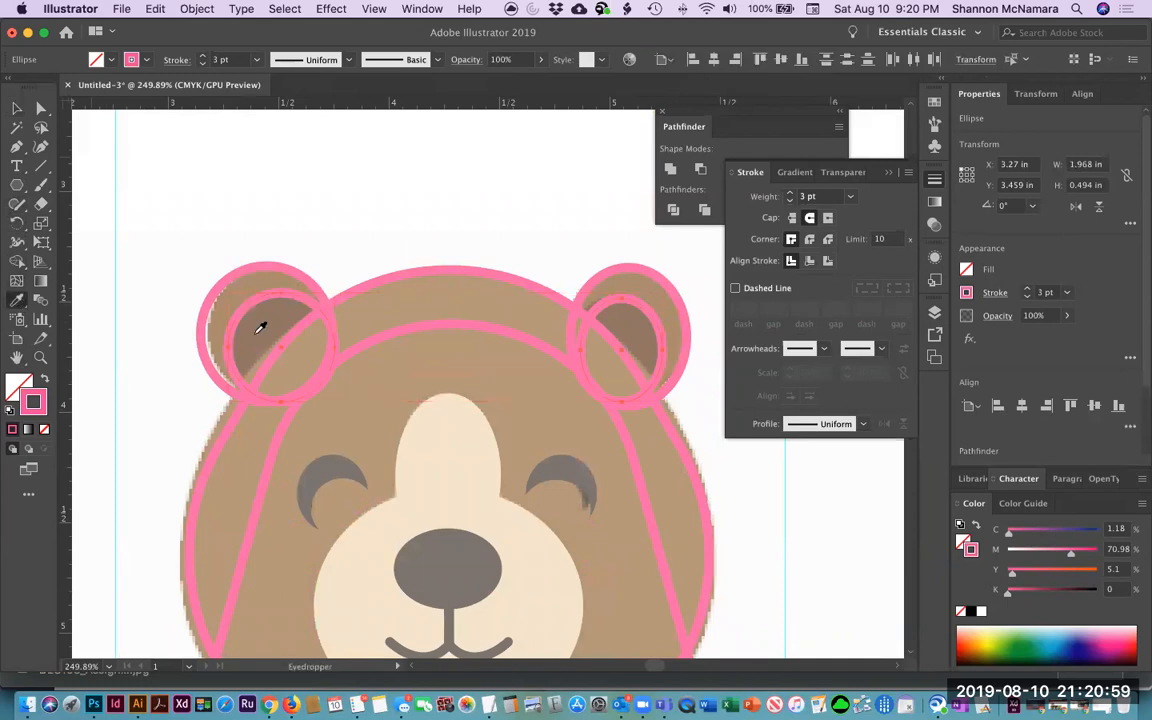
{"action": "left_click", "coordinate": [274, 313]}
{"action": "left_click", "coordinate": [18, 105]}
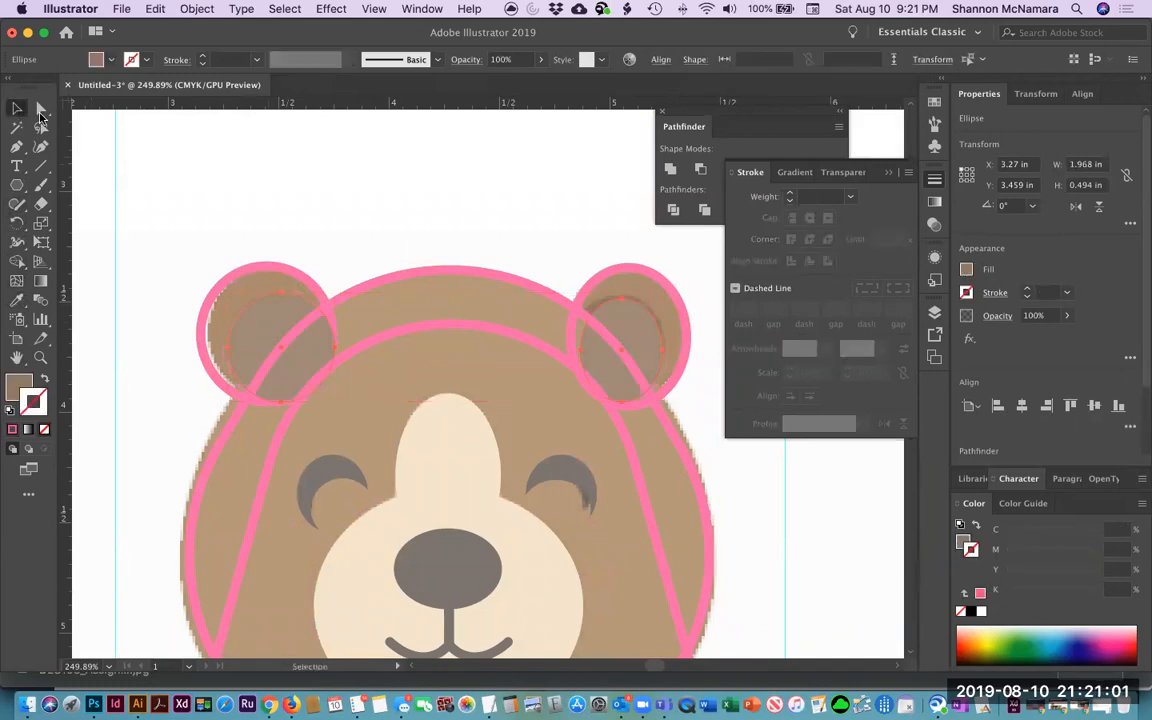
{"action": "left_click", "coordinate": [425, 180]}
Fill both outer ear ellipses with the light brown sampled from the template's outer ear.
{"action": "left_click", "coordinate": [626, 275]}
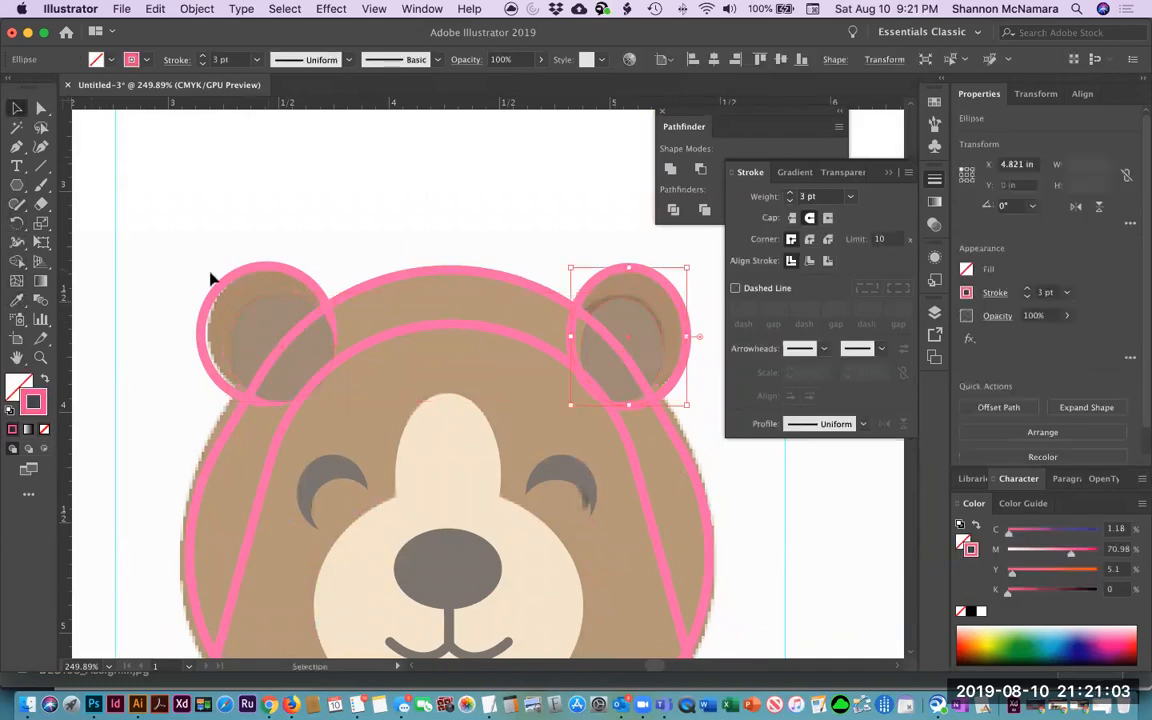
{"action": "left_click", "coordinate": [239, 279], "text": "shift"}
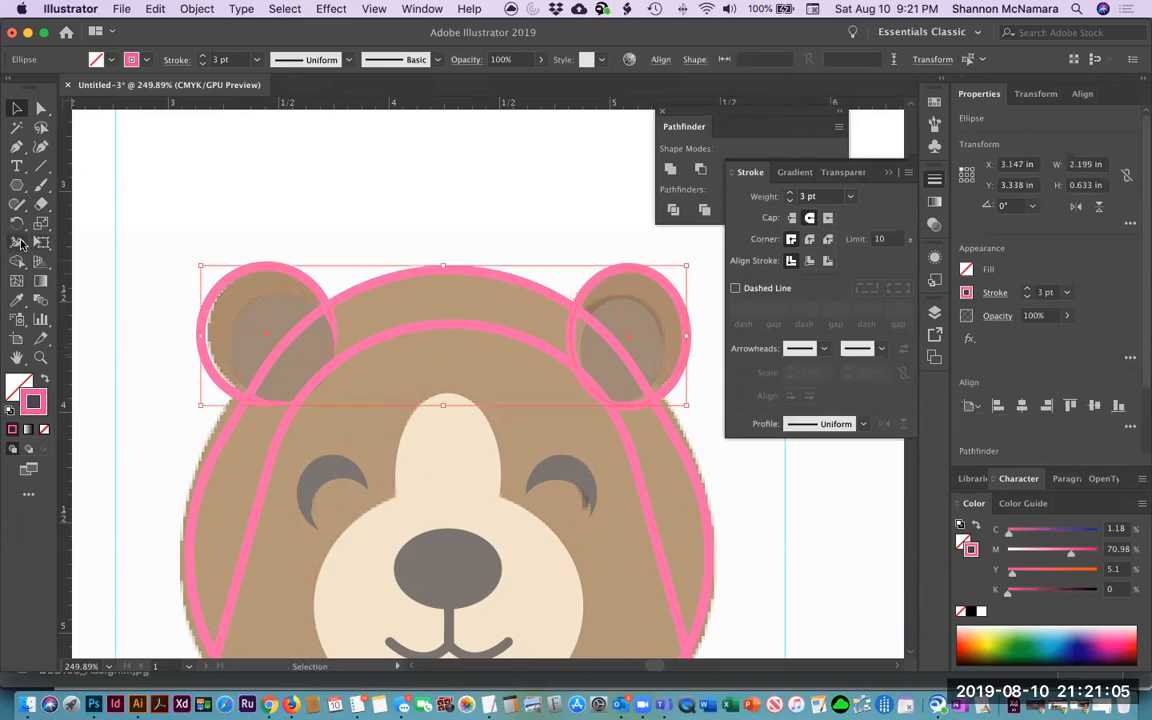
{"action": "left_click", "coordinate": [17, 299]}
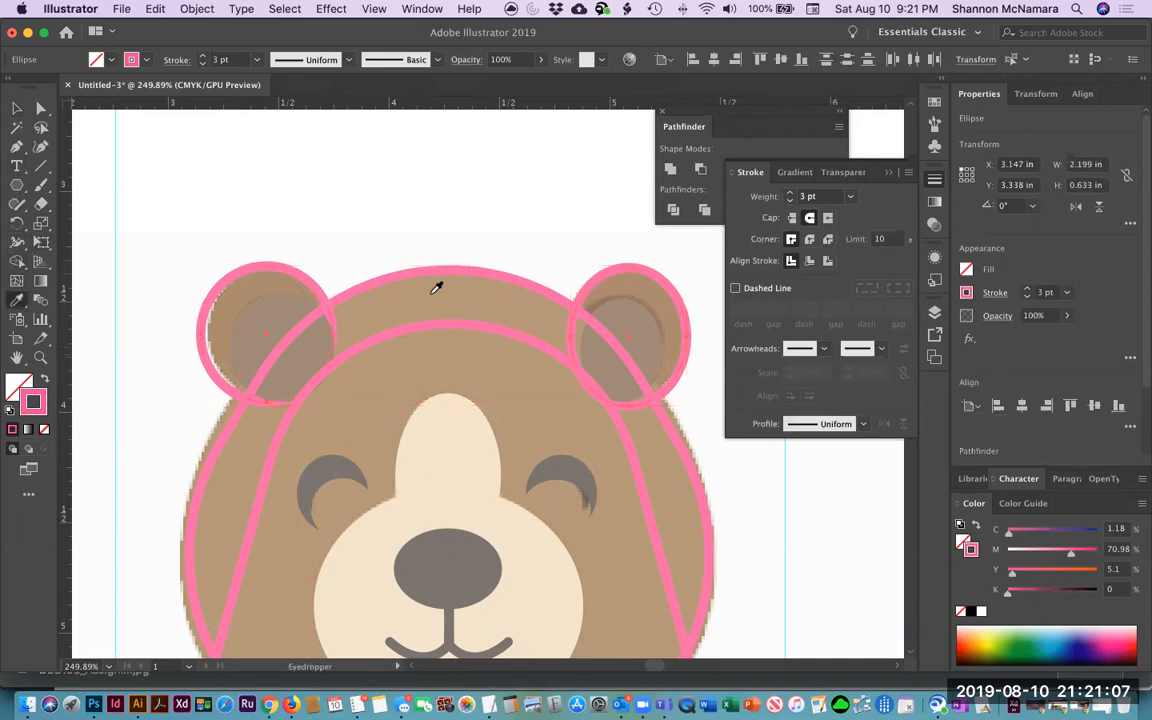
{"action": "left_click", "coordinate": [248, 279]}
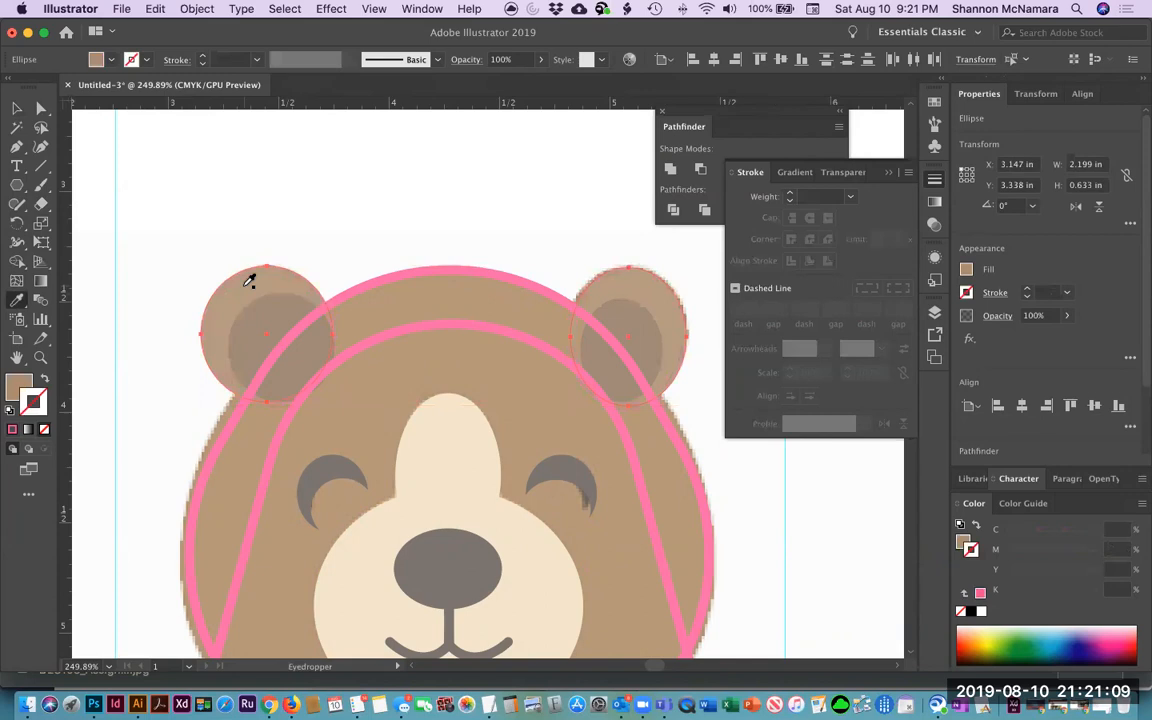
{"action": "left_click", "coordinate": [20, 108]}
{"action": "left_click", "coordinate": [345, 193]}
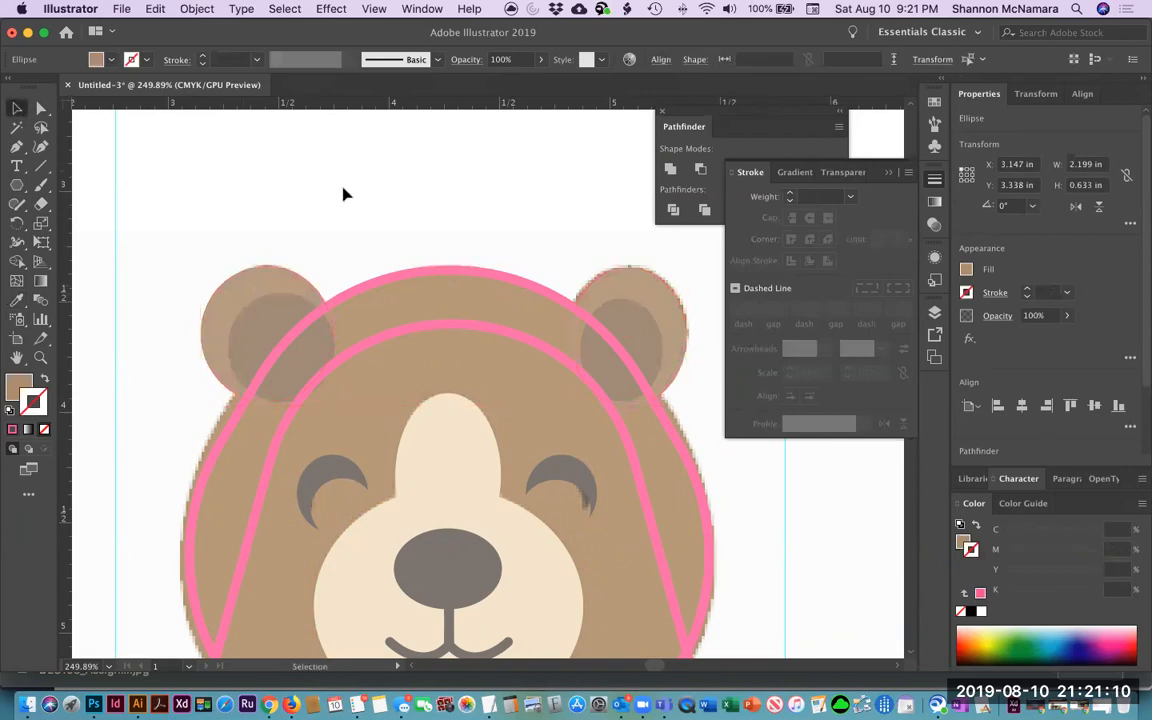
Fill the bear's rounded head polygon with the light brown sampled from the template's head.
{"action": "left_click", "coordinate": [389, 280]}
{"action": "key", "text": "space"}
{"action": "left_click_drag", "start_coordinate": [437, 380], "coordinate": [442, 177]}
{"action": "left_click_drag", "start_coordinate": [450, 319], "coordinate": [458, 389]}
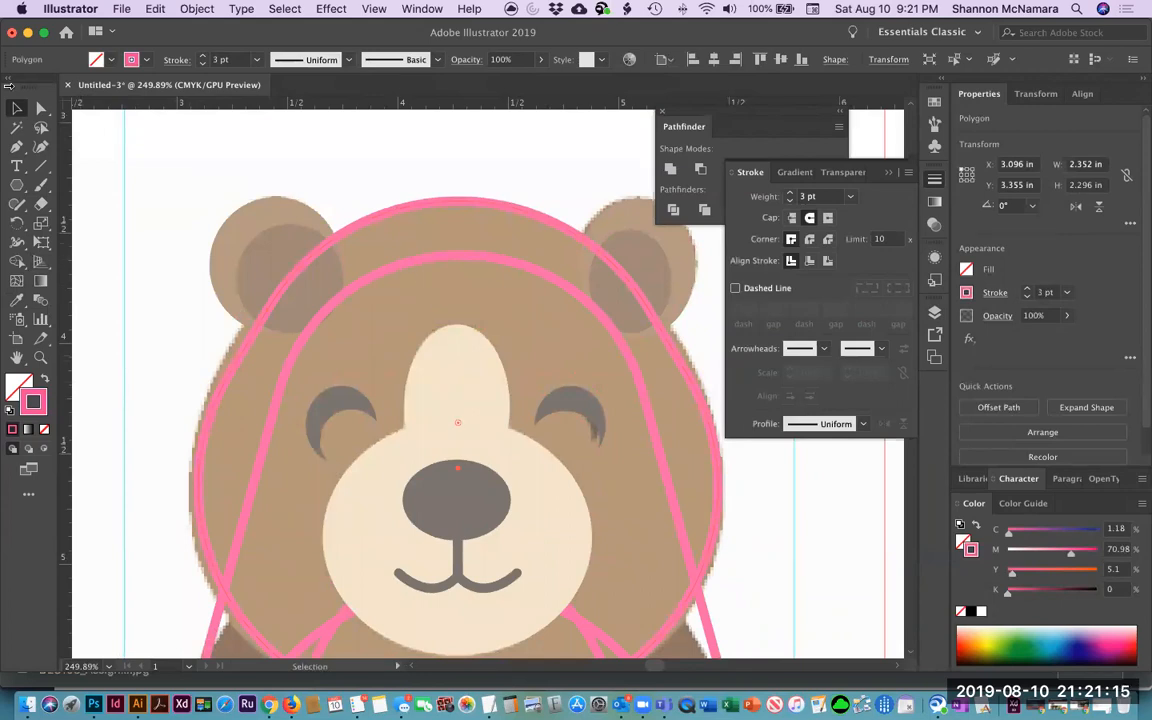
{"action": "left_click", "coordinate": [16, 303]}
{"action": "left_click", "coordinate": [482, 225]}
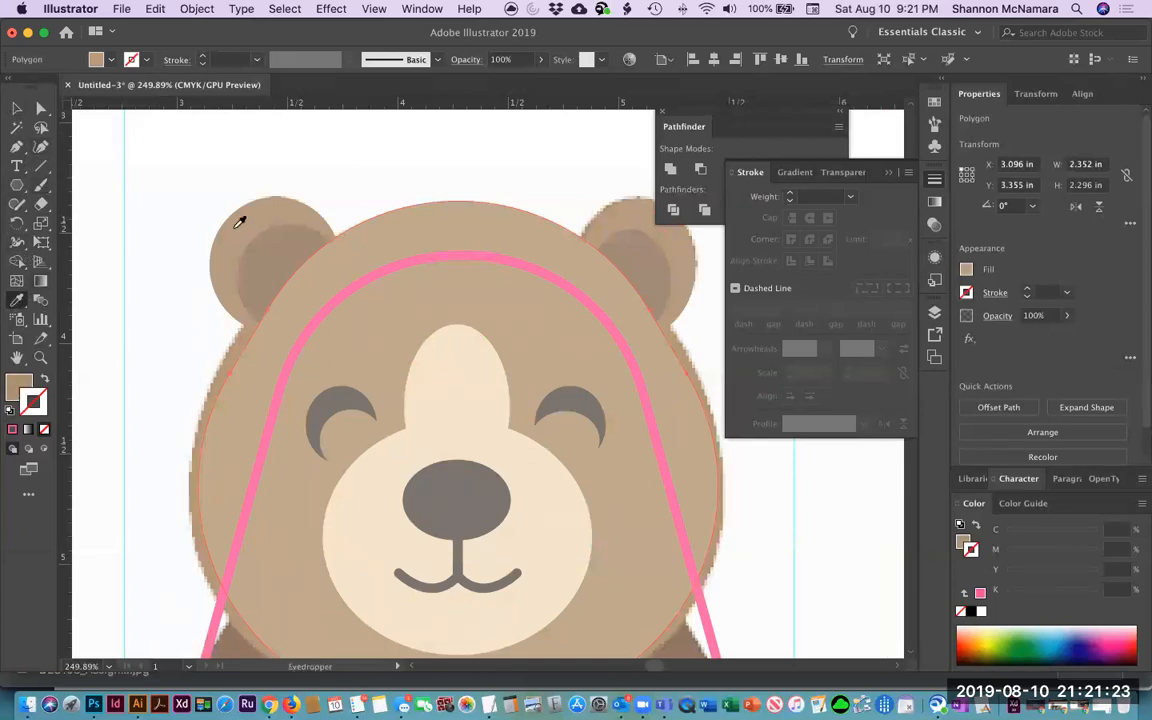
{"action": "left_click", "coordinate": [17, 108]}
{"action": "key", "text": "super+shift+a"}
Fill the large outer body shape with the dark brown sampled from the template's body.
{"action": "key", "text": "space"}
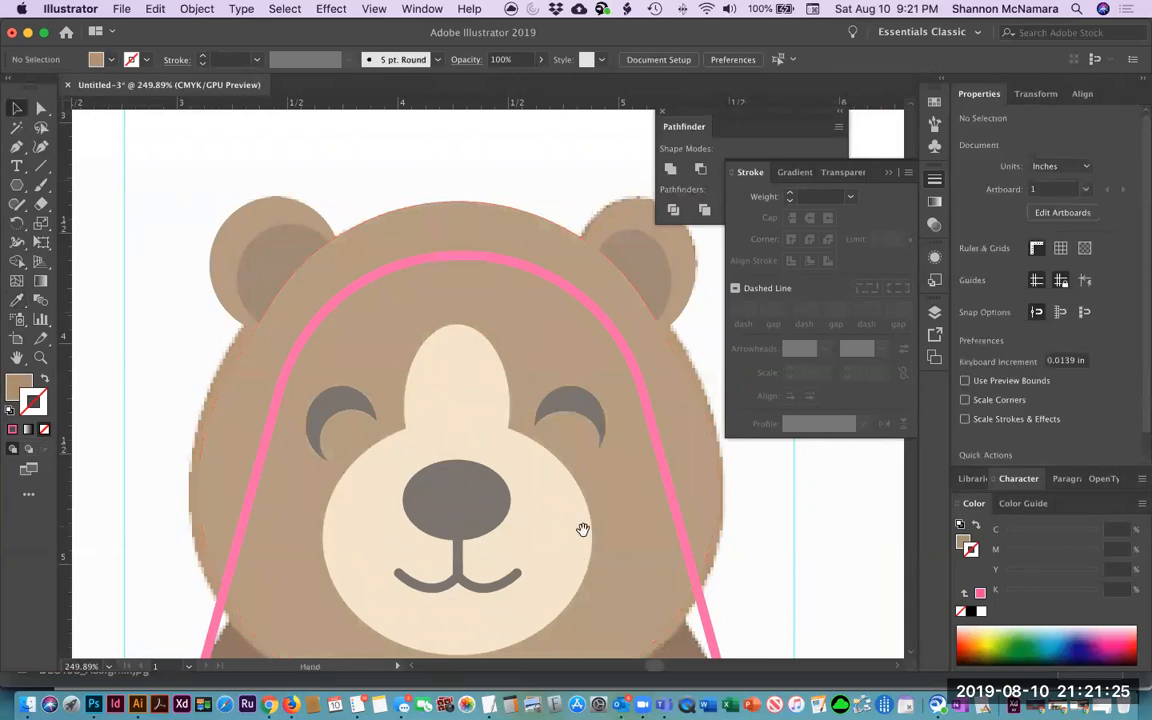
{"action": "left_click_drag", "start_coordinate": [583, 530], "coordinate": [541, 364]}
{"action": "left_click_drag", "start_coordinate": [527, 501], "coordinate": [517, 317]}
{"action": "left_click_drag", "start_coordinate": [612, 527], "coordinate": [629, 445]}
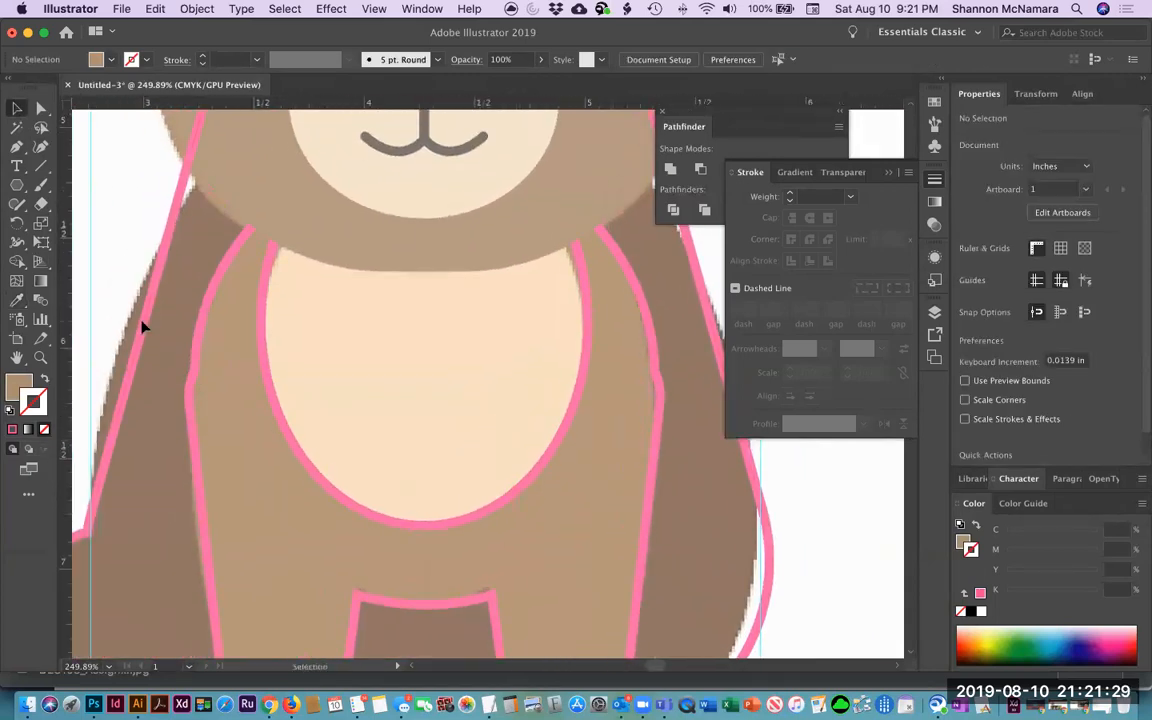
{"action": "left_click", "coordinate": [142, 326]}
{"action": "left_click_drag", "start_coordinate": [216, 244], "coordinate": [301, 476]}
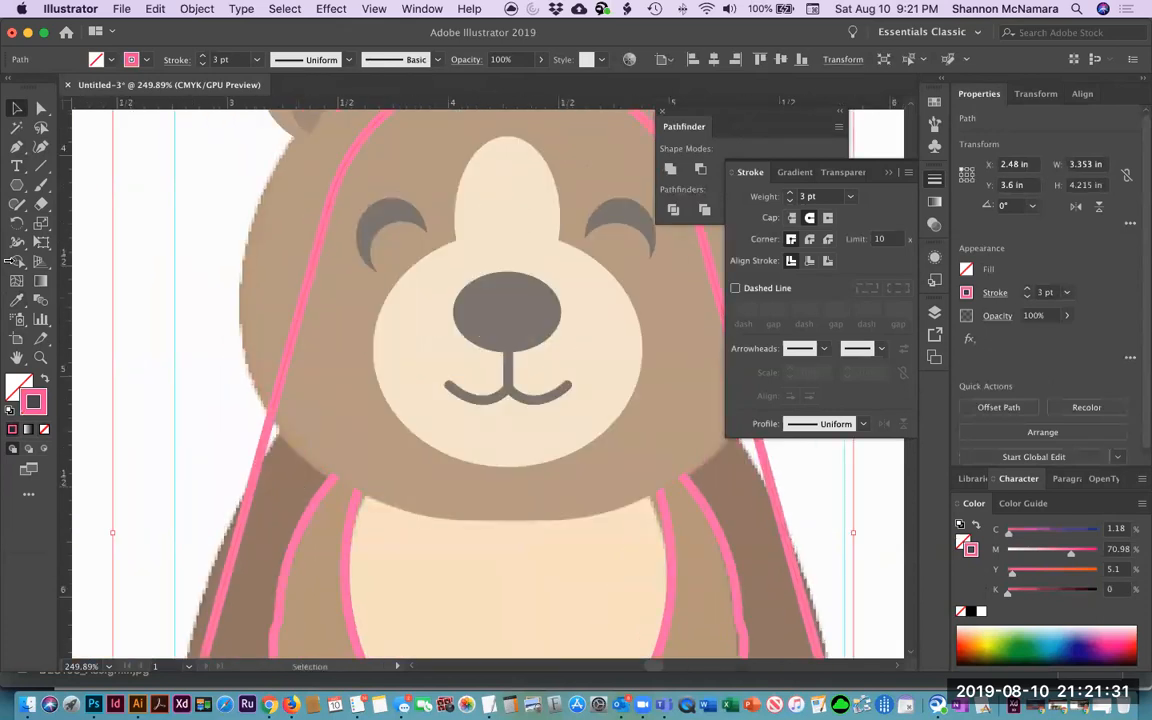
{"action": "left_click", "coordinate": [17, 299]}
{"action": "left_click", "coordinate": [267, 514]}
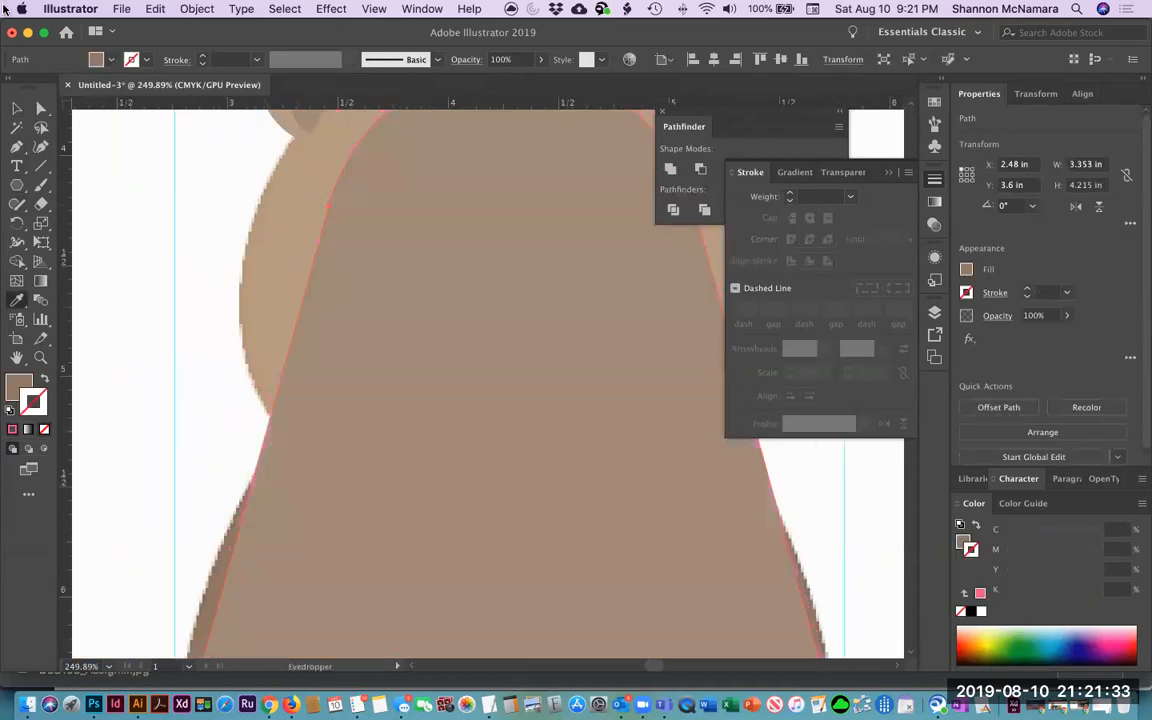
{"action": "left_click", "coordinate": [17, 107]}
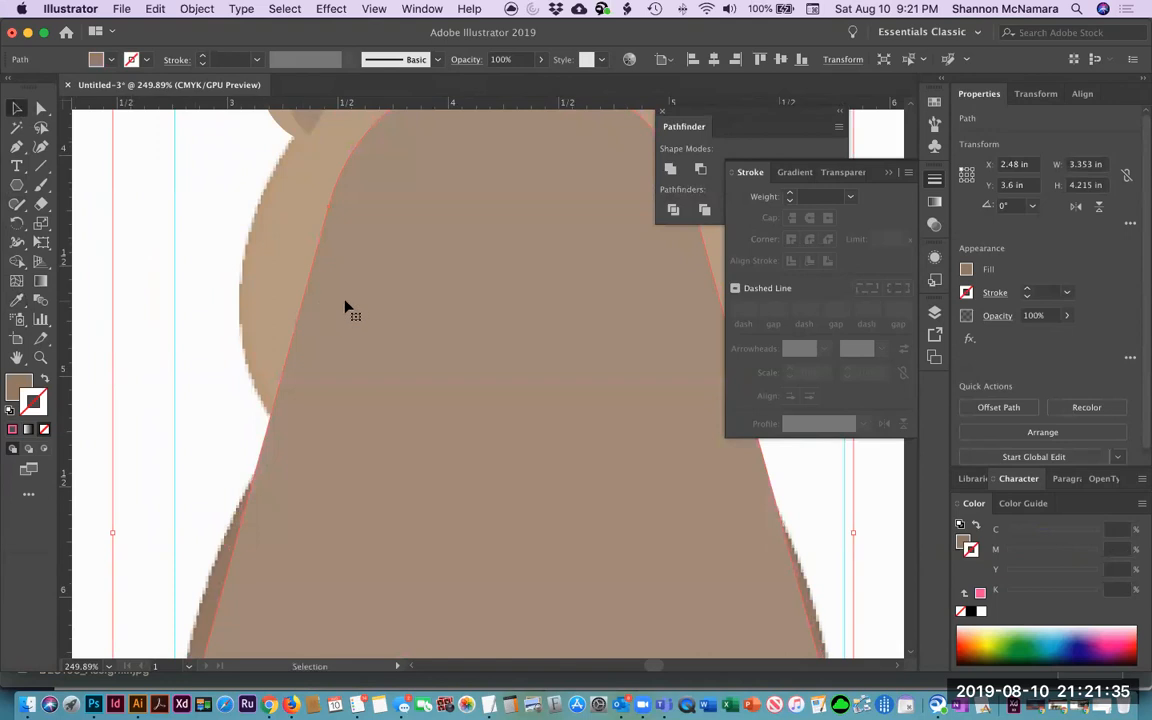
Send the dark brown body shape to the back of the stacking order.
{"action": "left_click", "coordinate": [196, 9]}
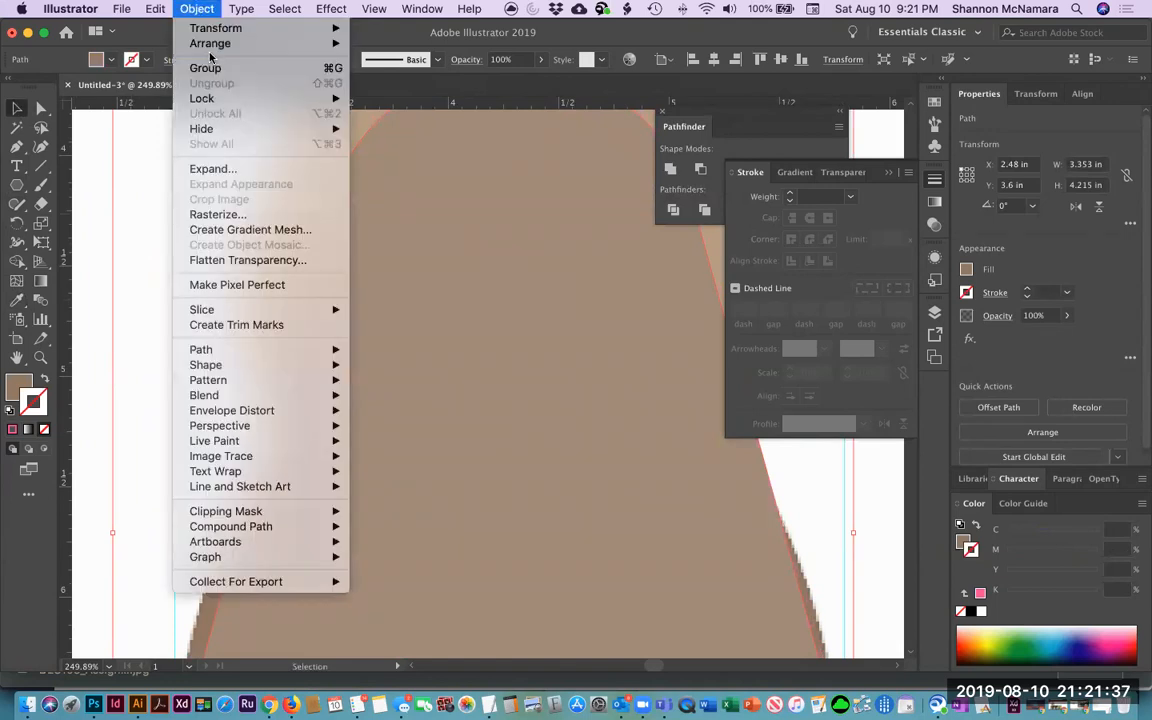
{"action": "mouse_move", "coordinate": [205, 43]}
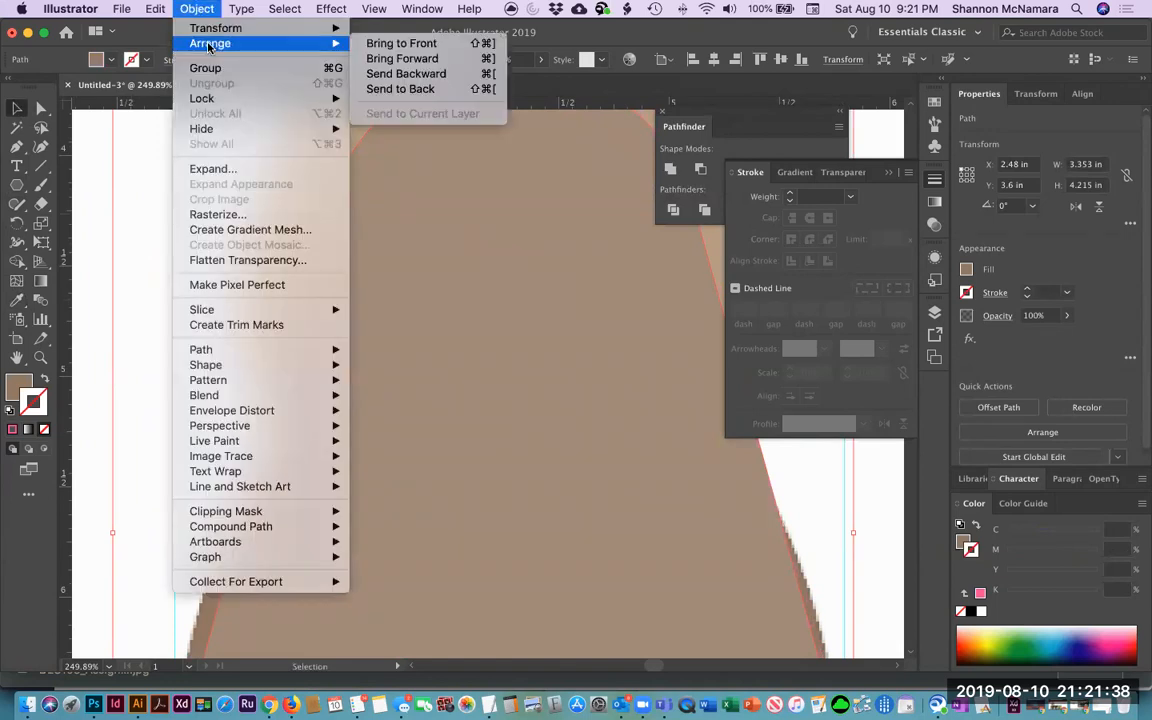
{"action": "left_click", "coordinate": [410, 89]}
{"action": "left_click", "coordinate": [142, 247]}
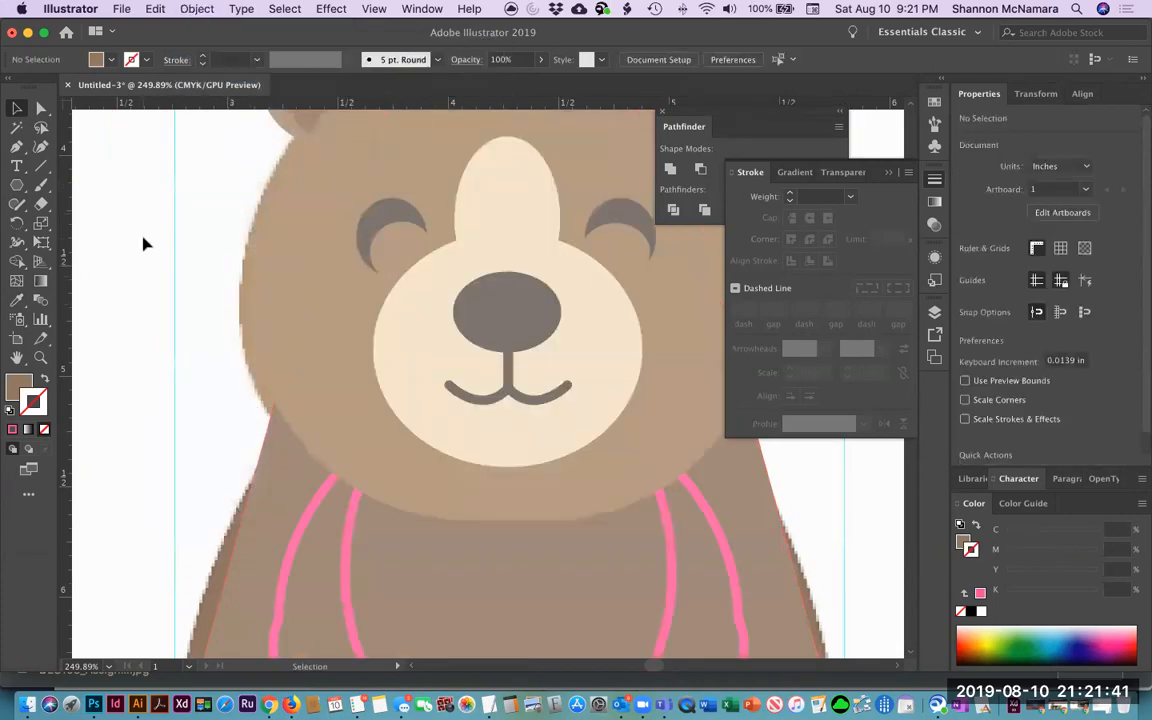
Swap the body shape's brown from fill to stroke so the template's belly and legs can be seen through it.
{"action": "scroll", "coordinate": [424, 404], "scroll_direction": "down", "scroll_amount": 8}
{"action": "scroll", "coordinate": [584, 468], "scroll_direction": "up", "scroll_amount": 2}
{"action": "left_click", "coordinate": [235, 463]}
{"action": "left_click", "coordinate": [45, 379]}
{"action": "left_click", "coordinate": [157, 308]}
{"action": "left_click_drag", "start_coordinate": [409, 370], "coordinate": [292, 373]}
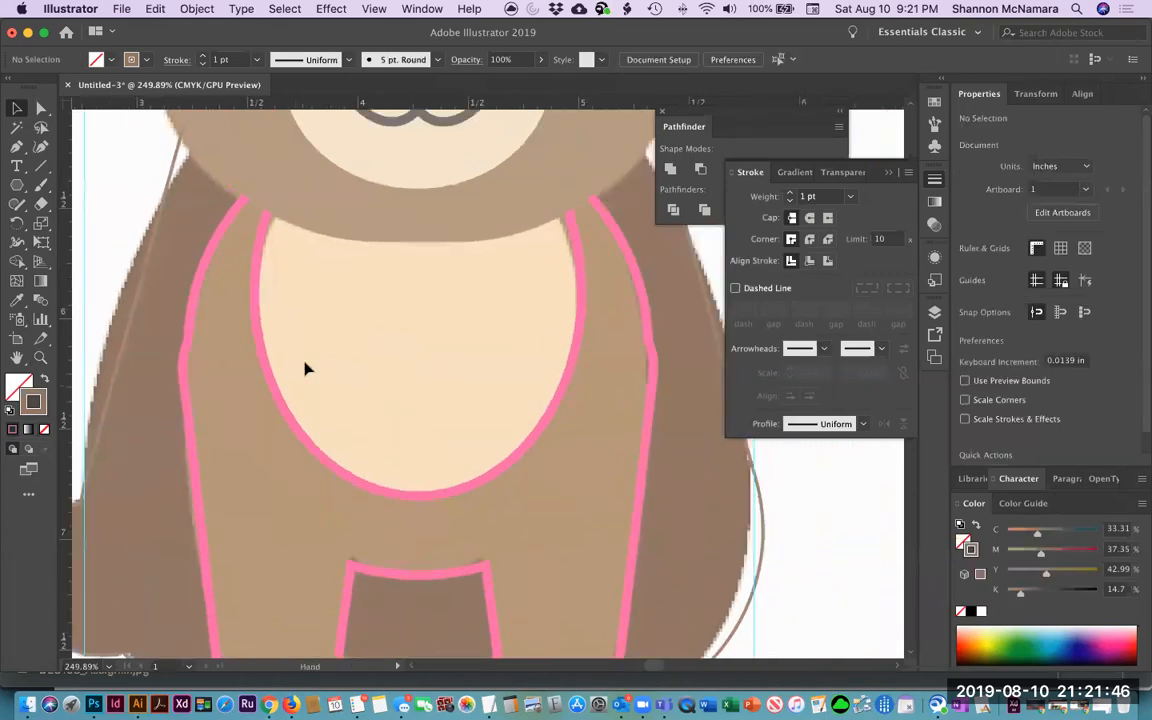
Fill the belly ellipse with the cream sampled from the muzzle.
{"action": "left_click", "coordinate": [256, 322]}
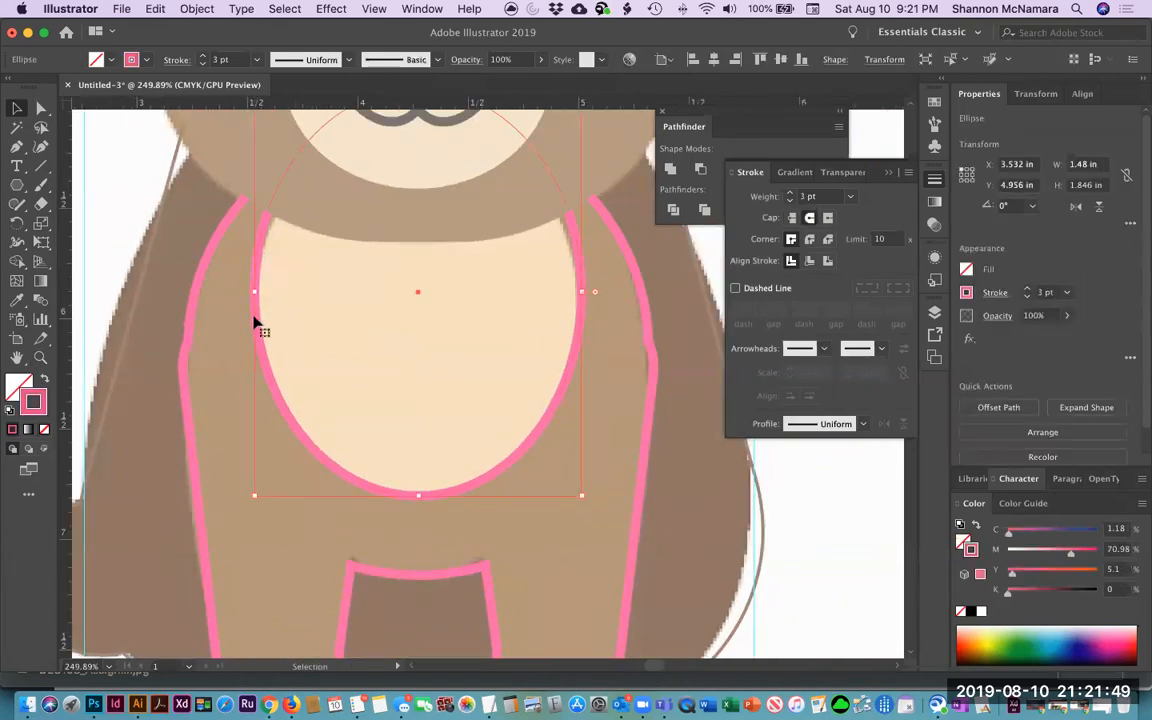
{"action": "key", "text": "i"}
{"action": "left_click", "coordinate": [429, 149]}
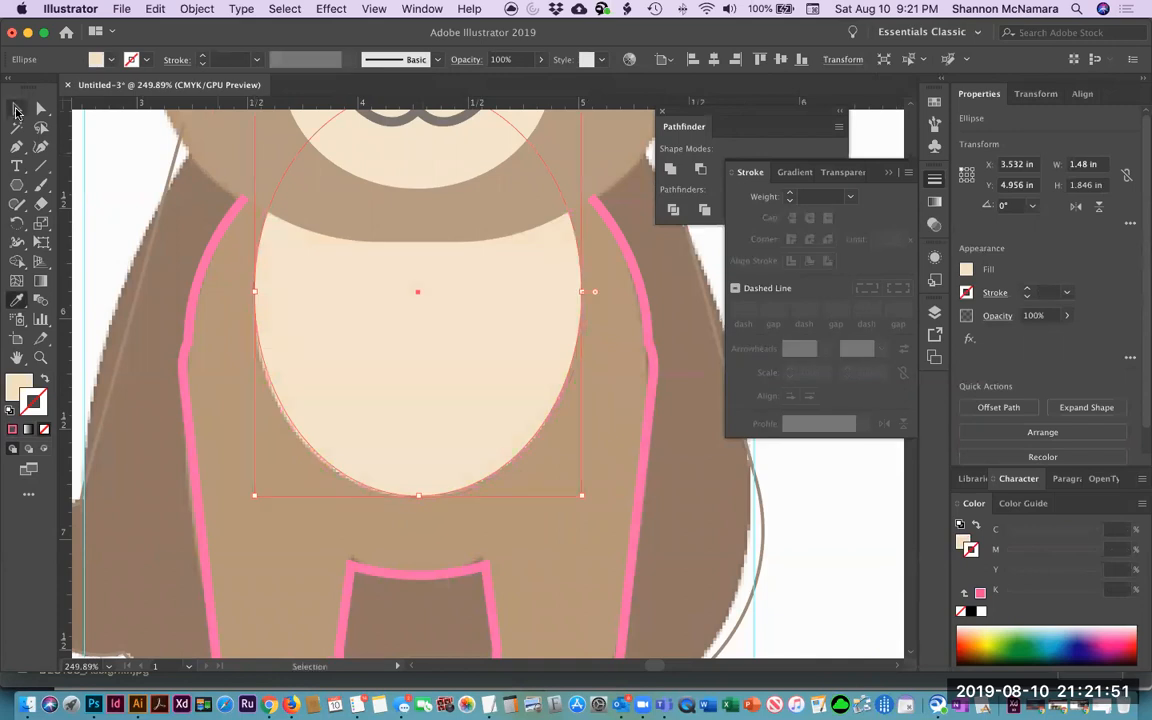
{"action": "left_click", "coordinate": [17, 110]}
Fill the front torso and legs shape with the light brown sampled from the head.
{"action": "left_click", "coordinate": [194, 297]}
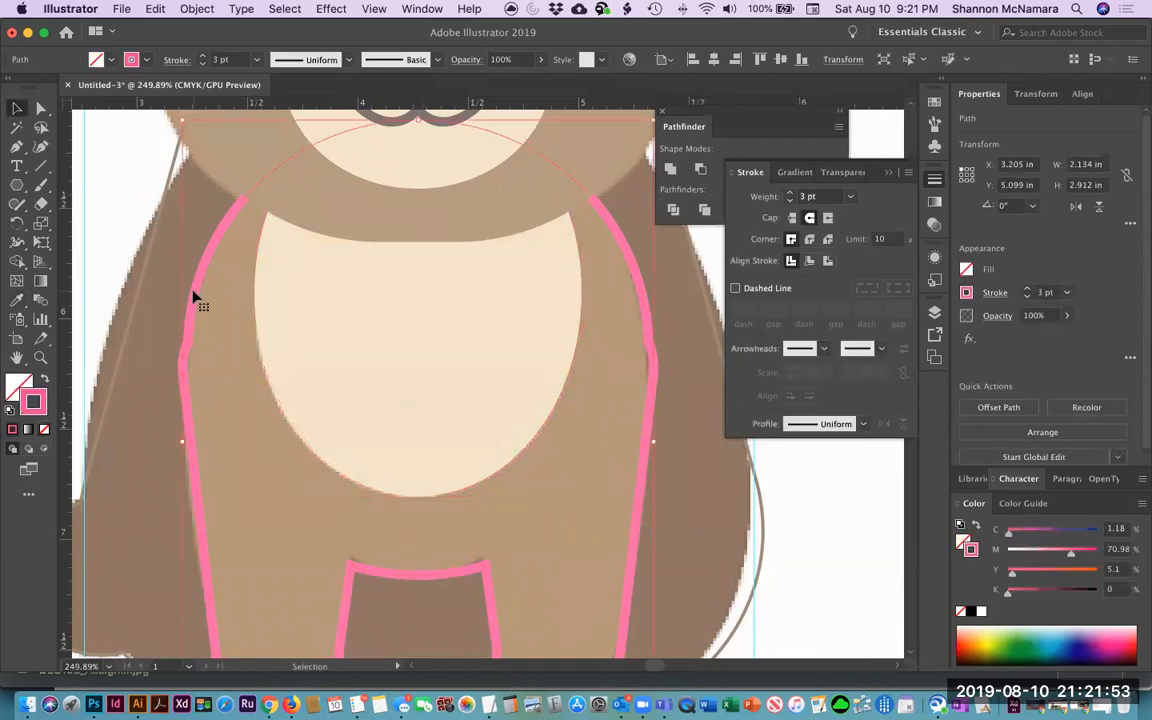
{"action": "key", "text": "i"}
{"action": "left_click", "coordinate": [200, 114]}
{"action": "left_click", "coordinate": [14, 112]}
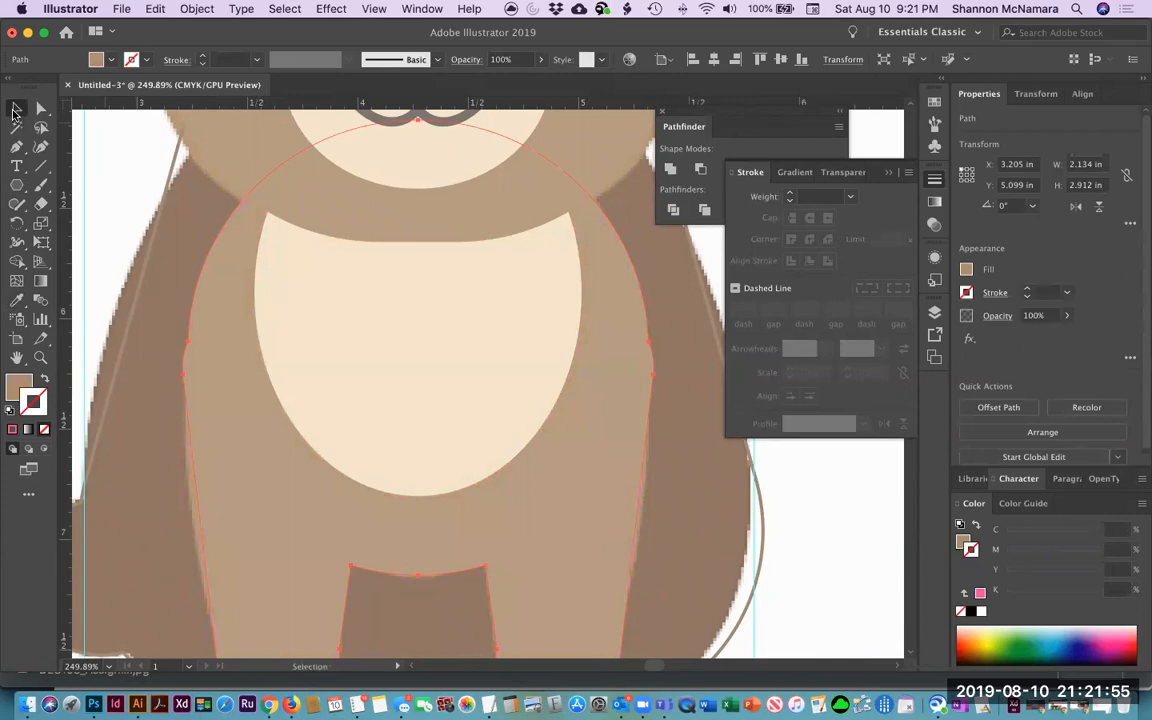
Swap the outer body shape's brown from the stroke back to the fill.
{"action": "left_click", "coordinate": [128, 290]}
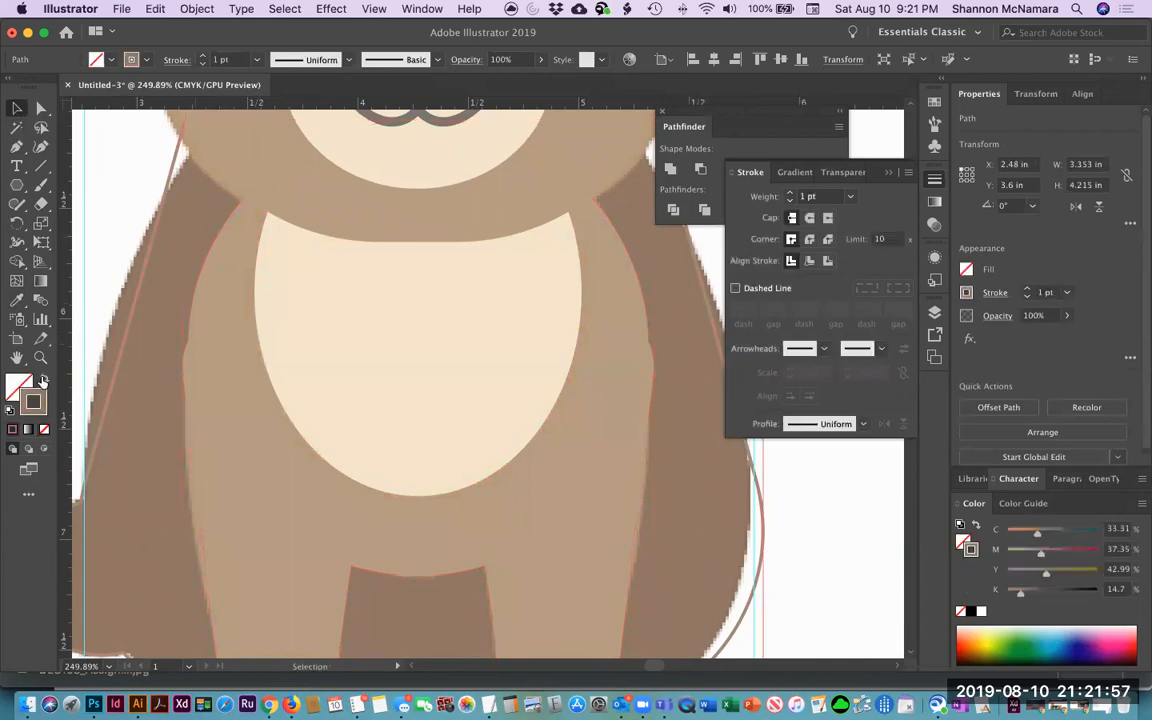
{"action": "left_click", "coordinate": [42, 381]}
{"action": "left_click", "coordinate": [835, 521]}
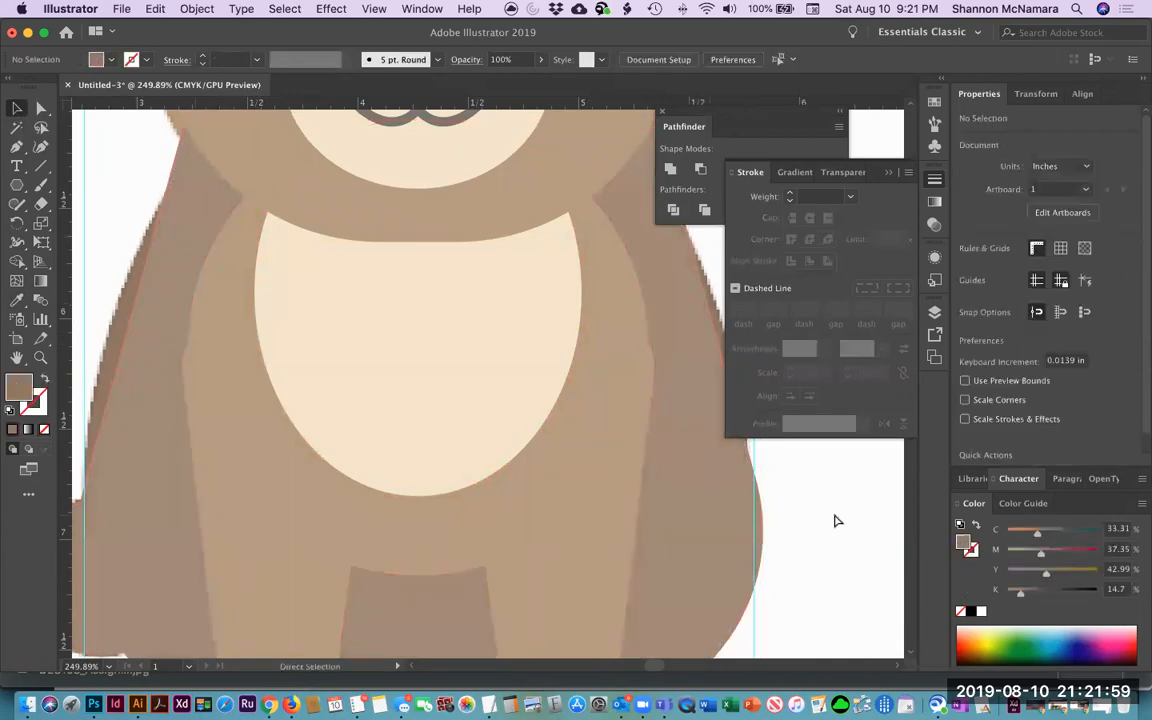
View the artwork at 100% and hide the Template layer.
{"action": "key", "text": "super+1"}
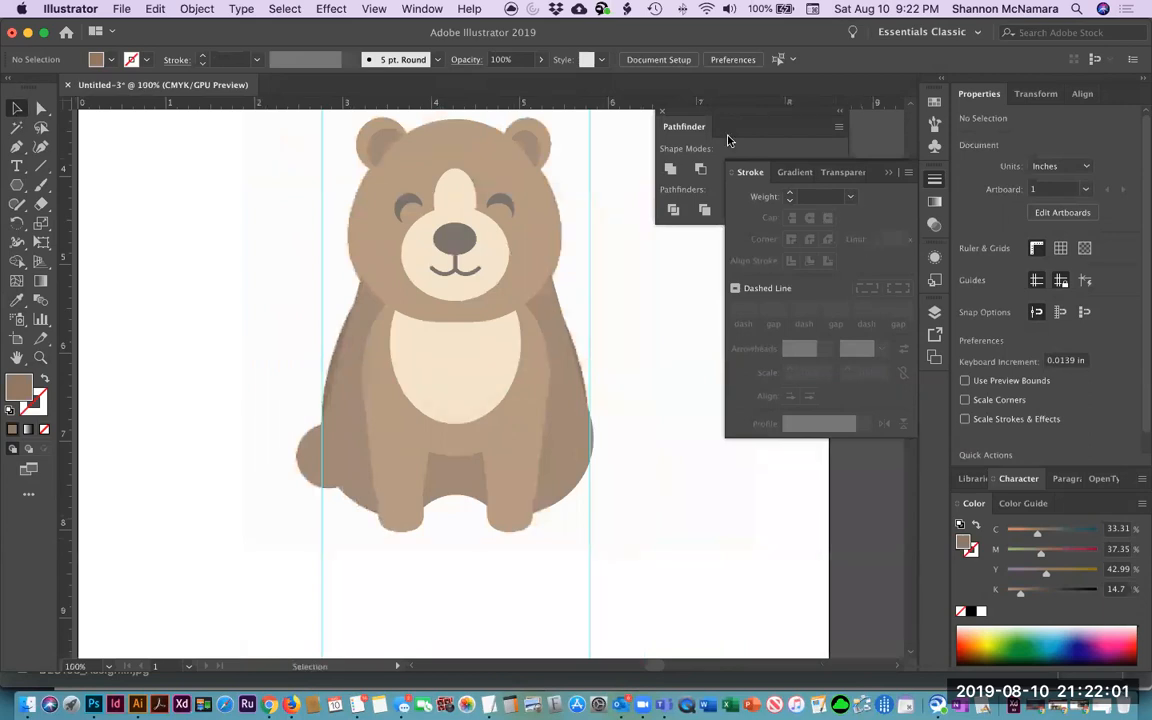
{"action": "left_click", "coordinate": [934, 311]}
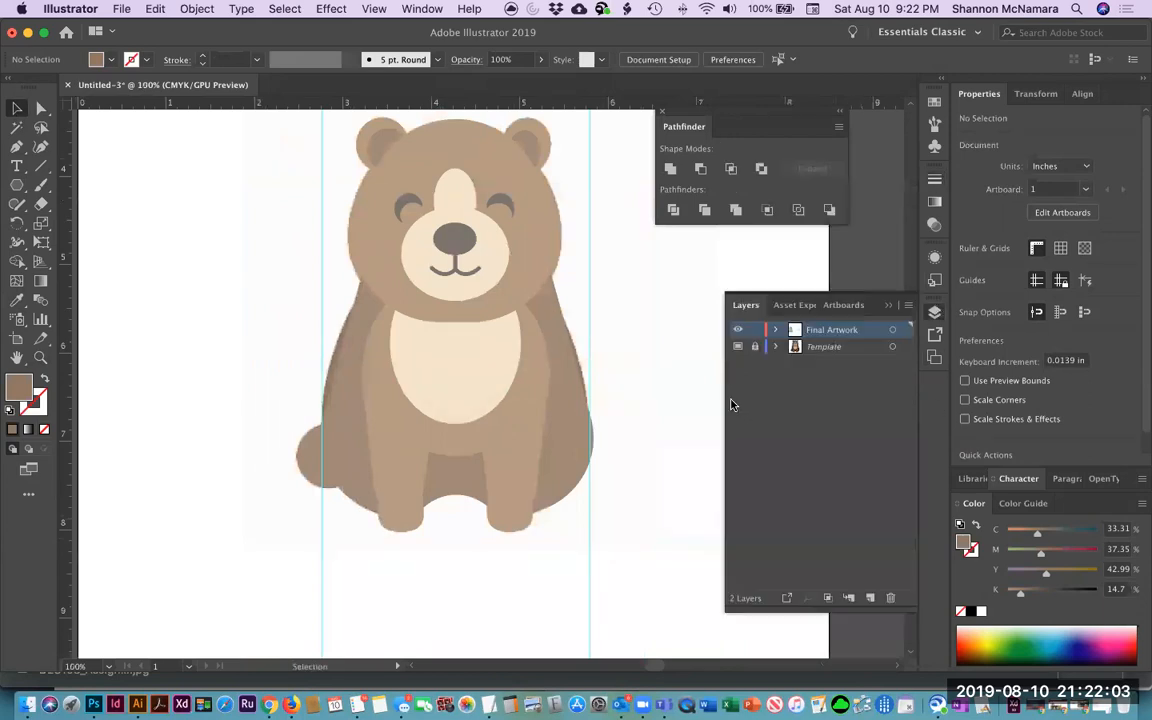
{"action": "left_click", "coordinate": [737, 347]}
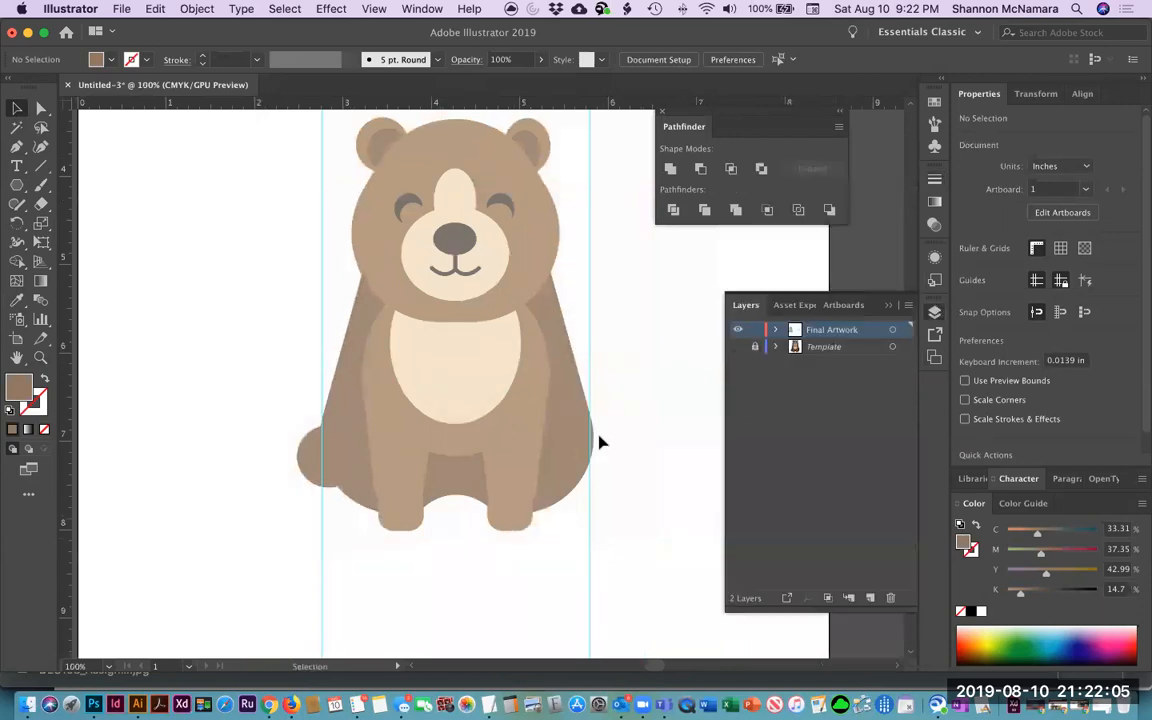